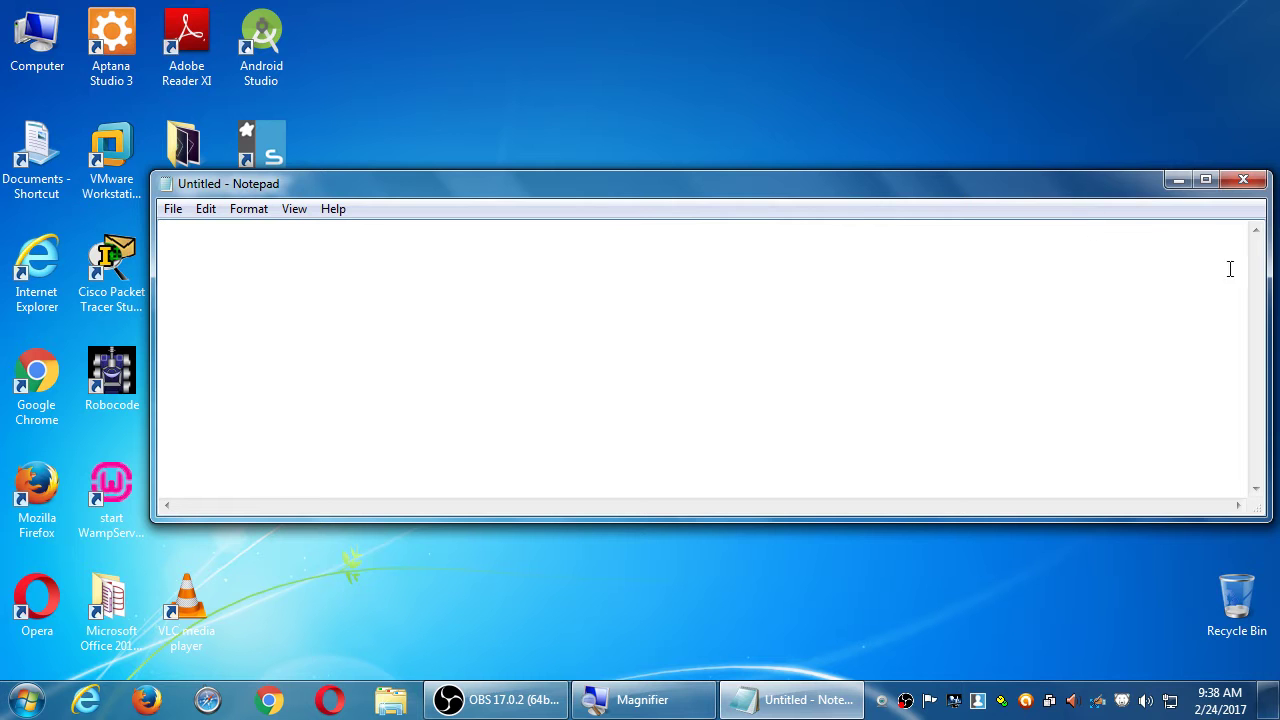
# Narrow the empty Notepad window, move it further across the desktop, and magnify the screen
pyautogui.moveTo(1267, 285); pyautogui.dragTo(970, 338)
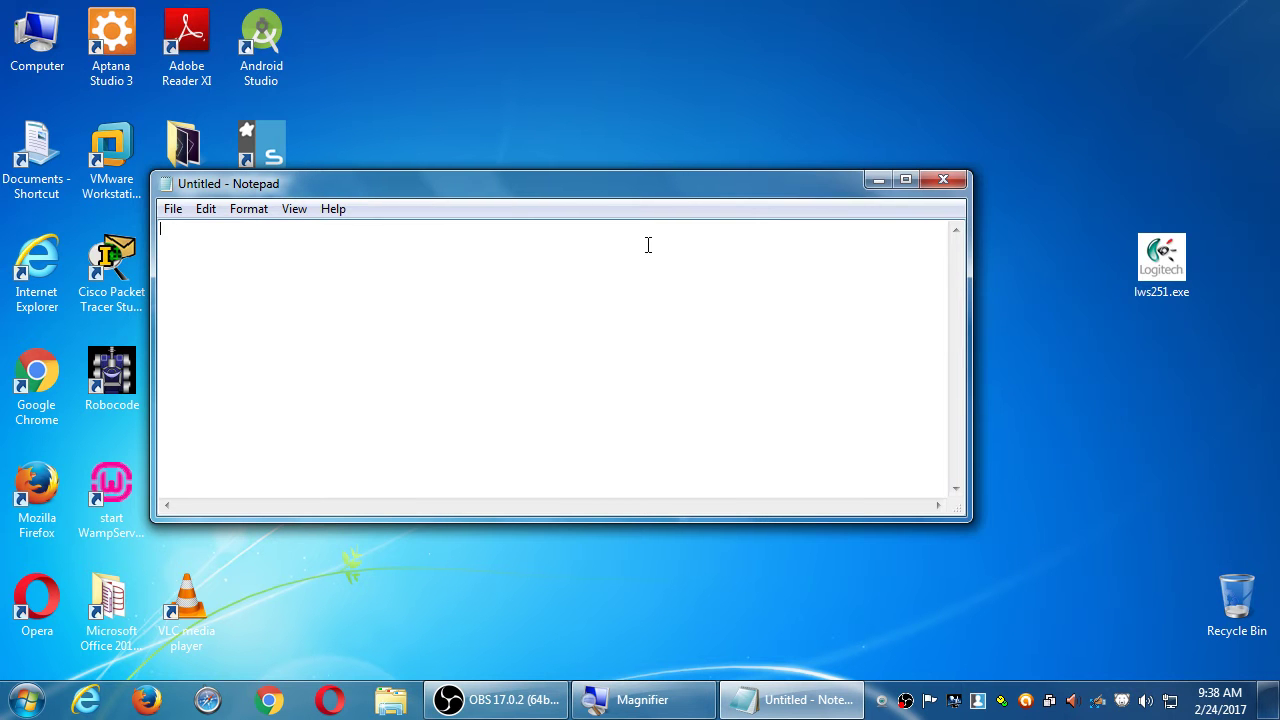
pyautogui.moveTo(625, 172); pyautogui.dragTo(882, 162)
pyautogui.press('super+plus')
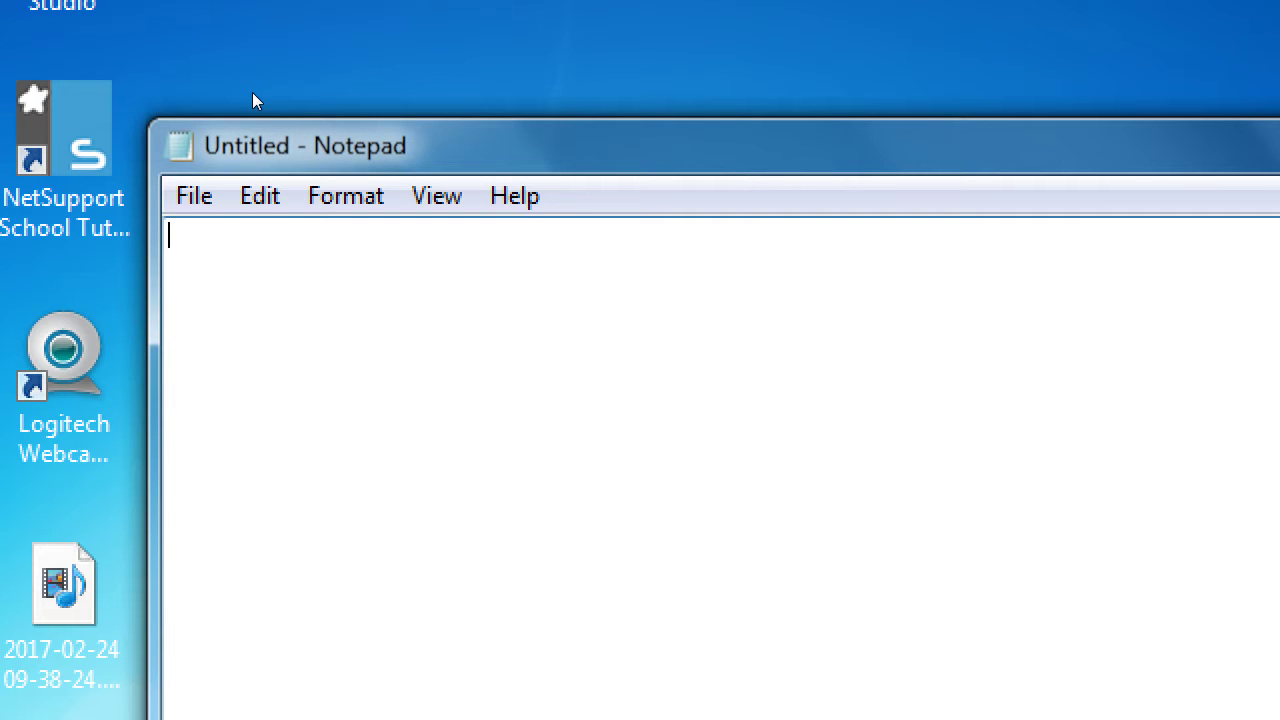
# Save the empty document to the Desktop as 2017-02-24.txt
pyautogui.hotkey('ctrl', 's')
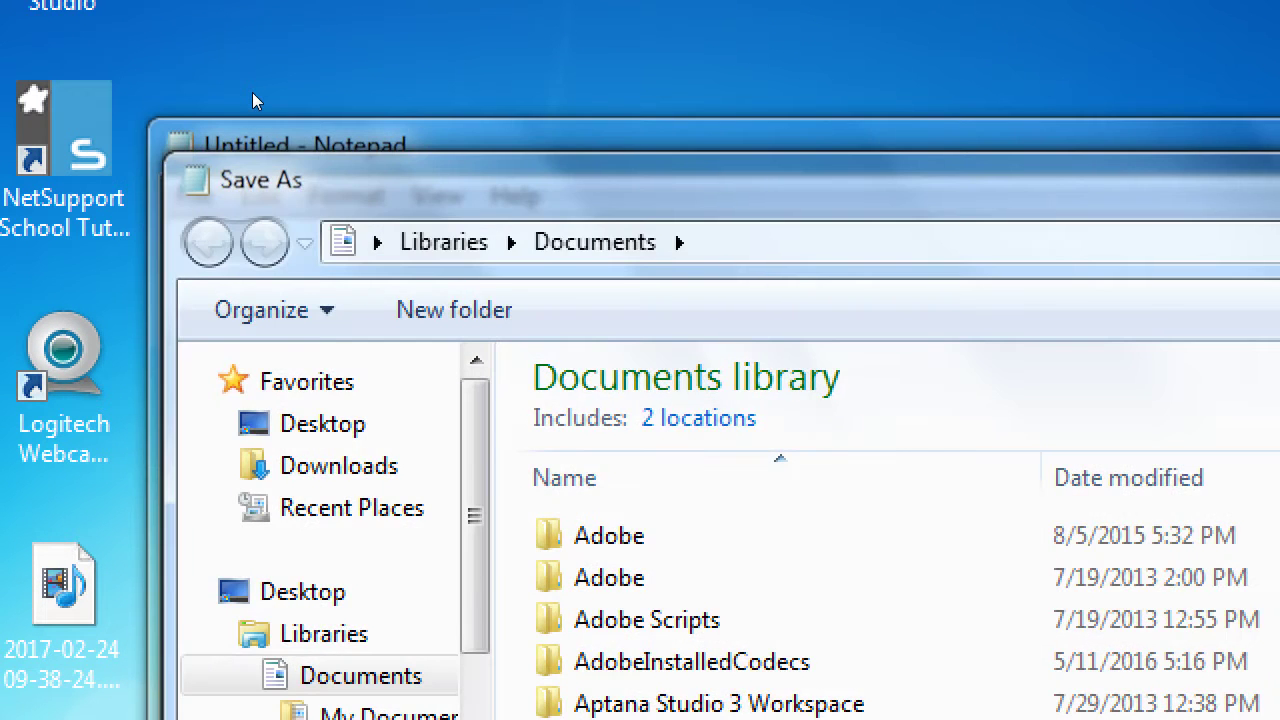
pyautogui.click(322, 423)
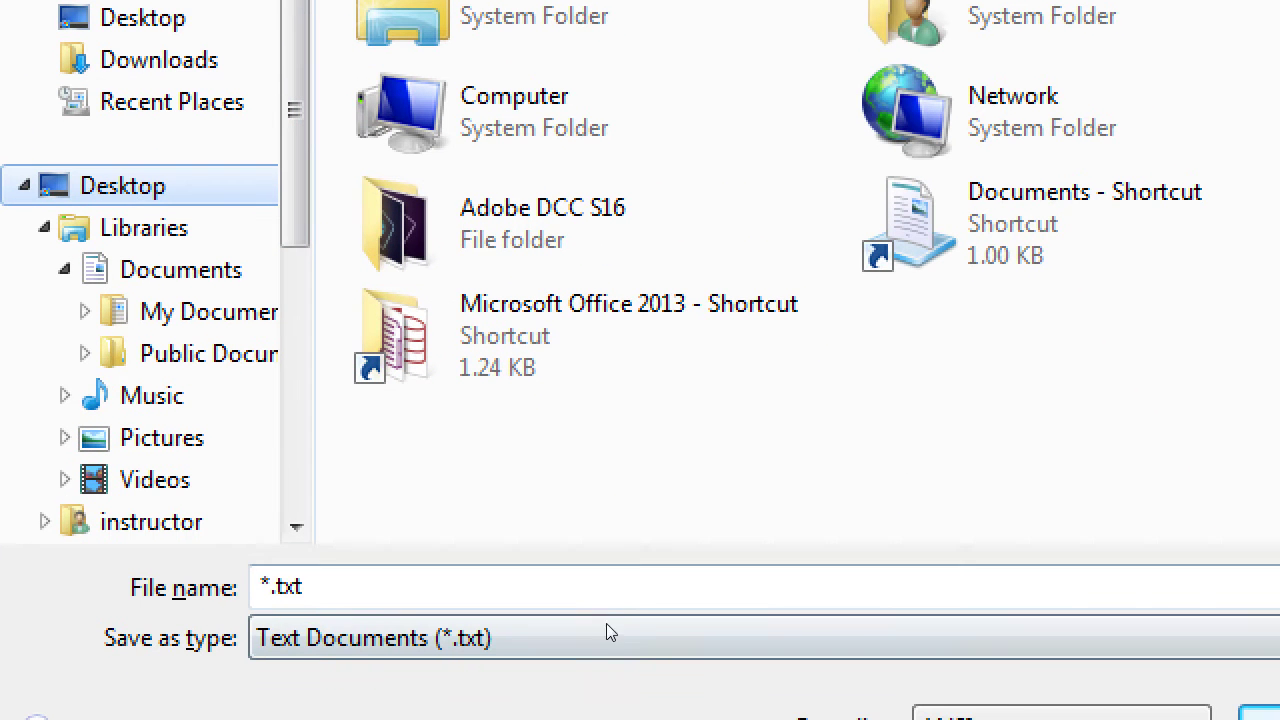
pyautogui.click(586, 576)
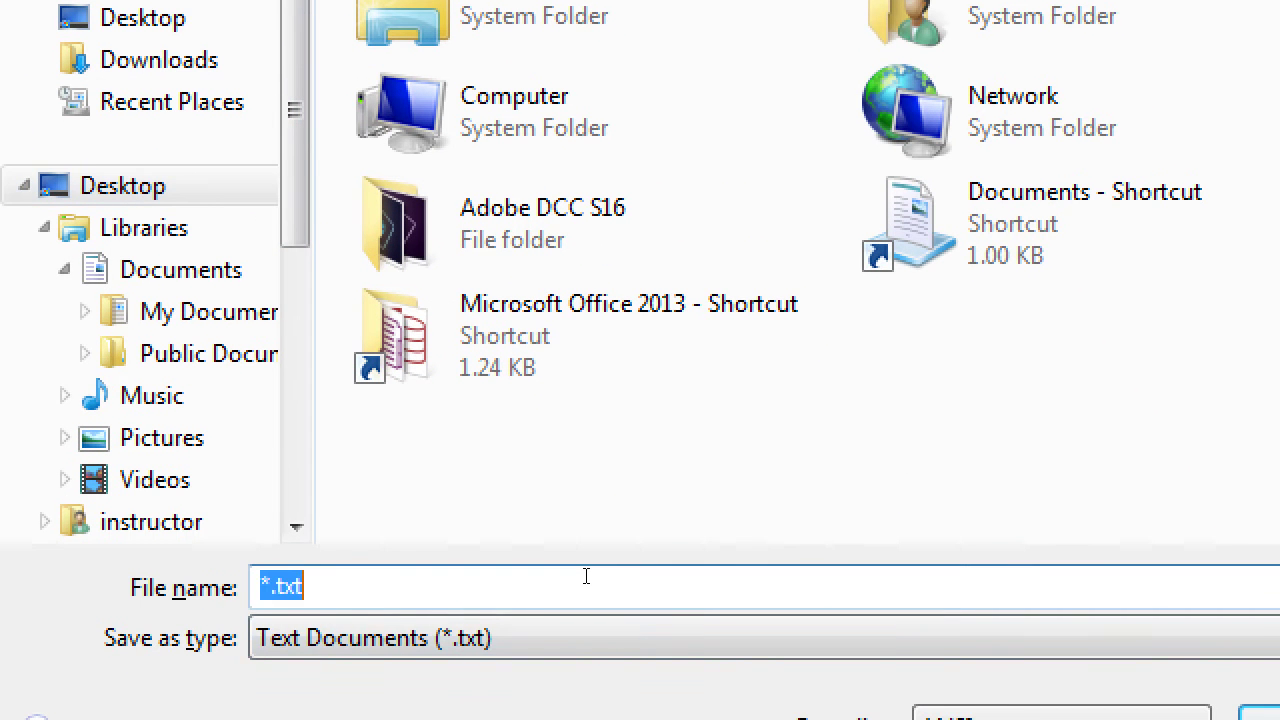
pyautogui.write('2017-02-')
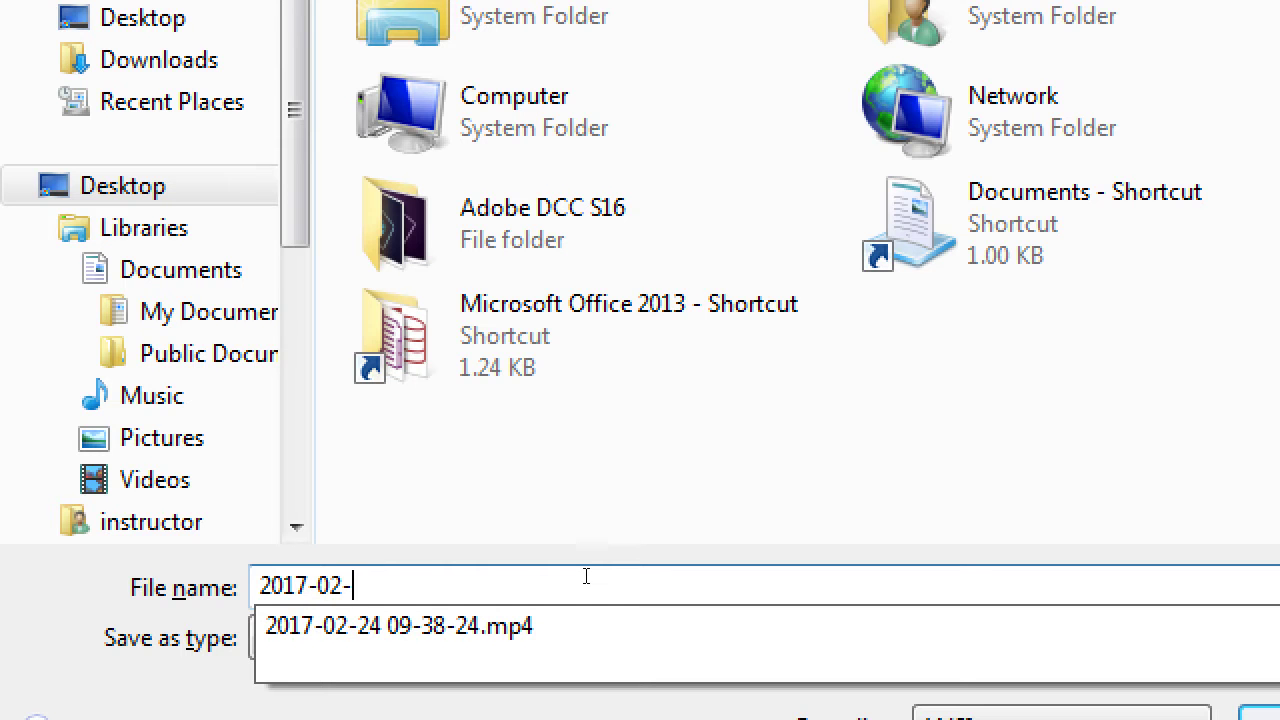
pyautogui.write('24.txt')
pyautogui.press('Return')
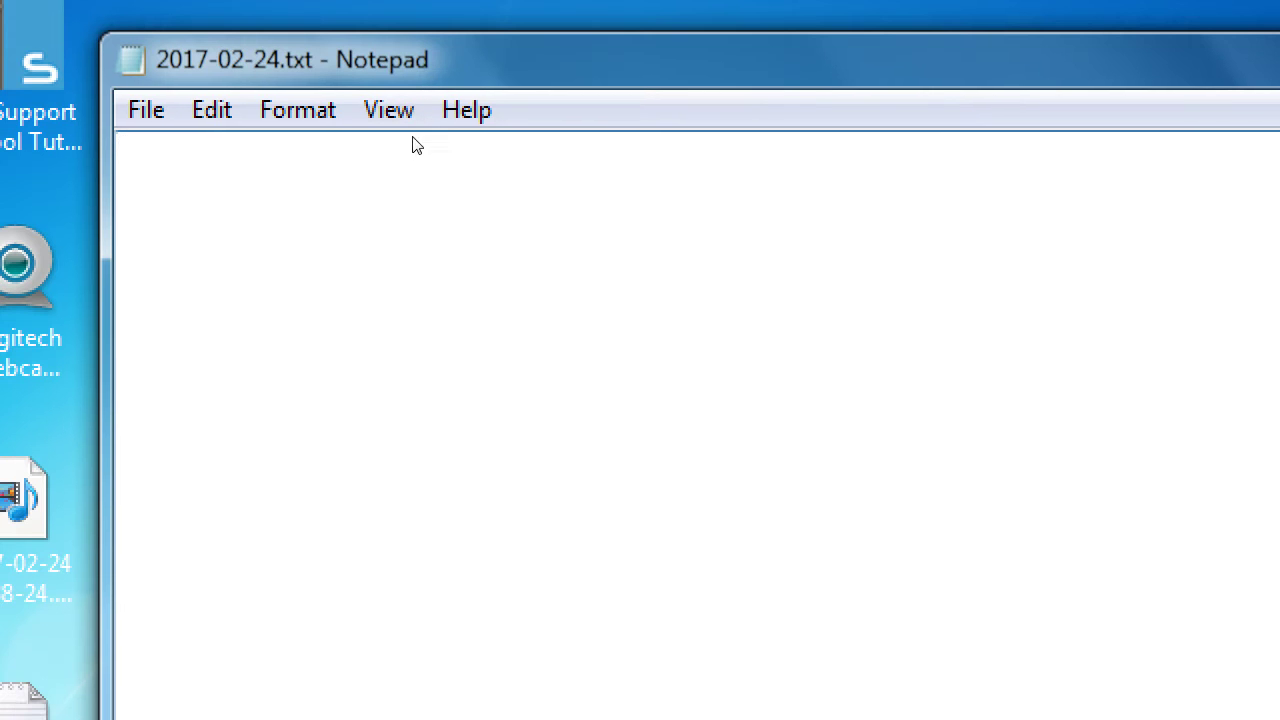
# Write the heading "Facebook" with the indented line "Userbase: 1.8 Billion users" beneath it
pyautogui.write('Facebook')
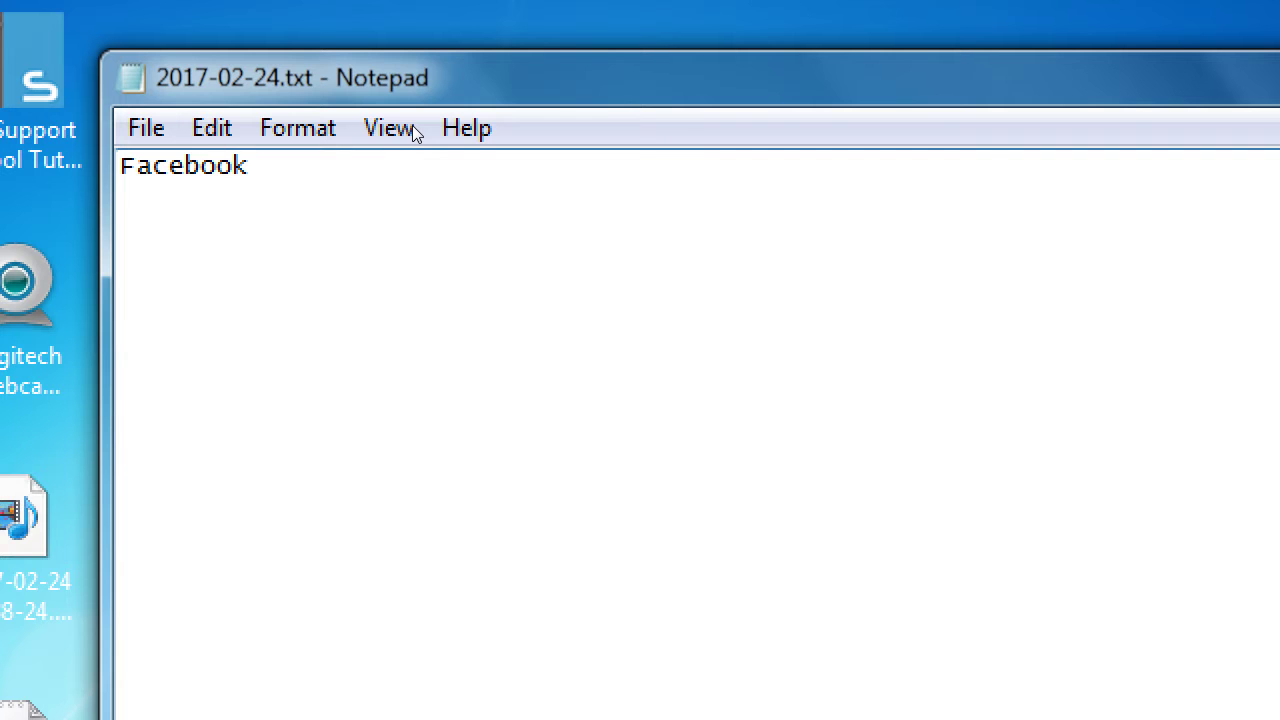
pyautogui.press('Return')
pyautogui.press('Tab')
pyautogui.write('Userbase ')
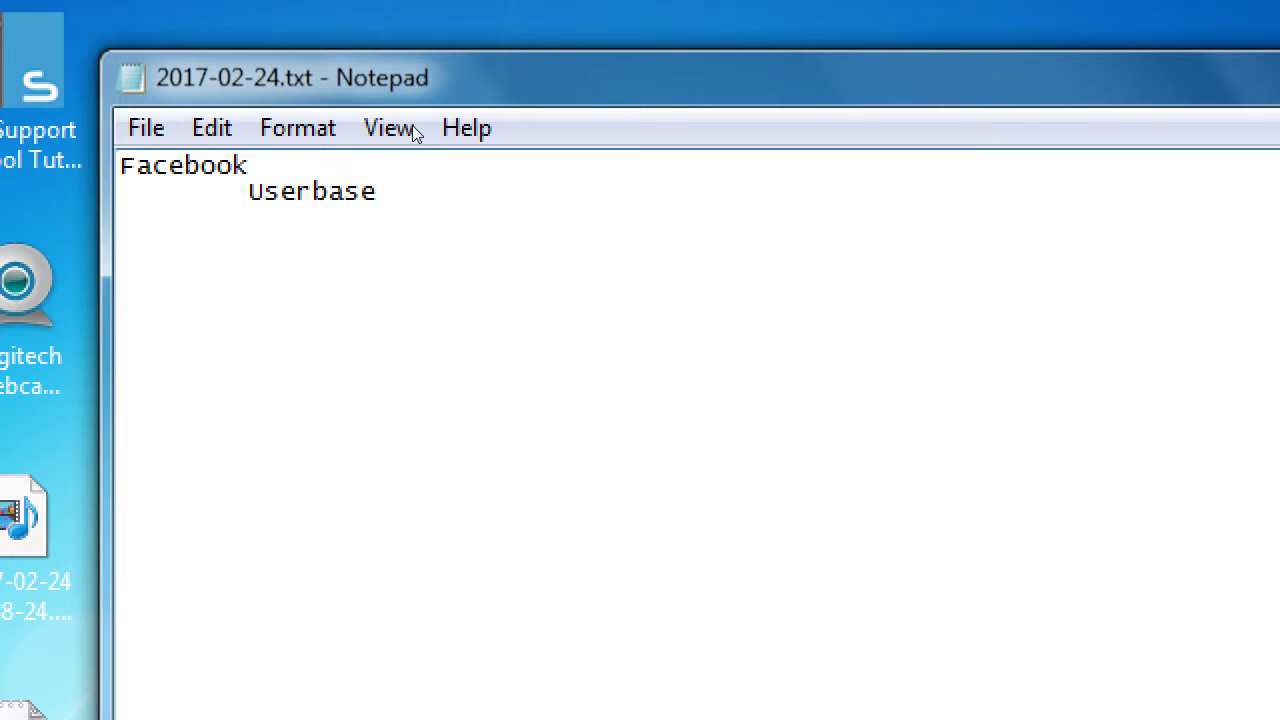
pyautogui.write('1.8Billion')
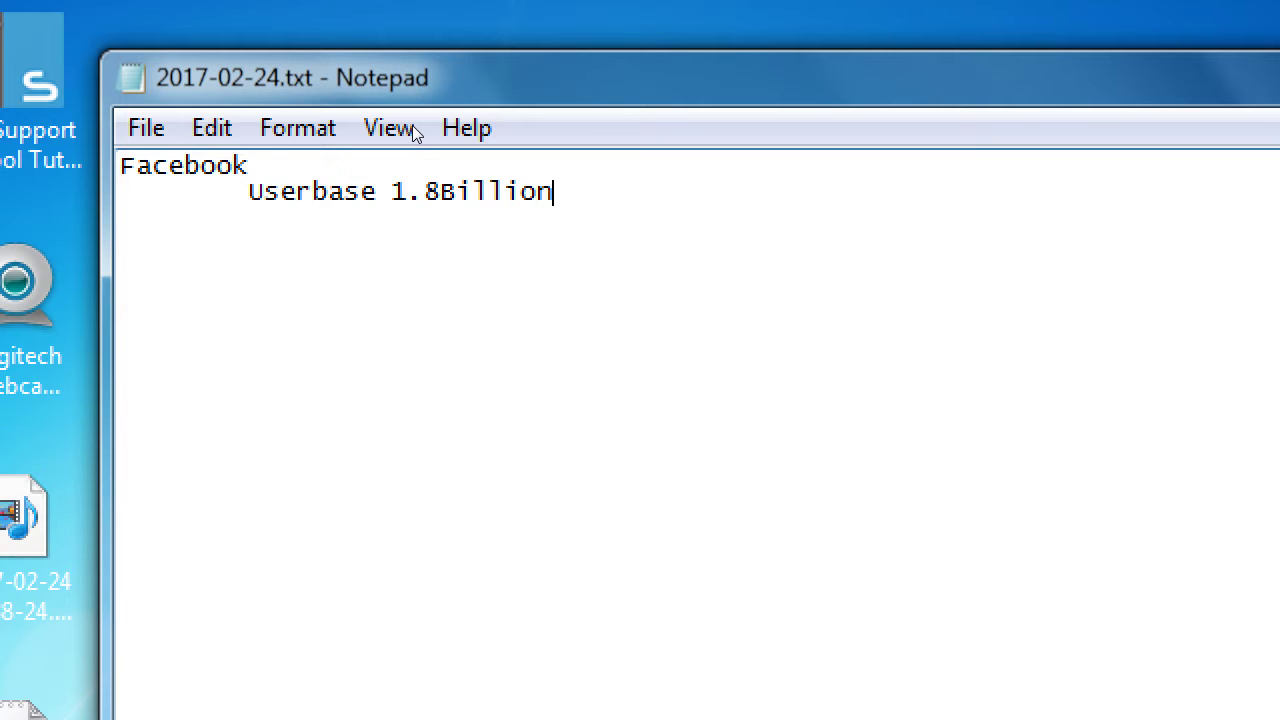
pyautogui.write(' users')
pyautogui.hotkey('ctrl', 'Left')
pyautogui.press('Left')
pyautogui.write(':')
pyautogui.press('Right')
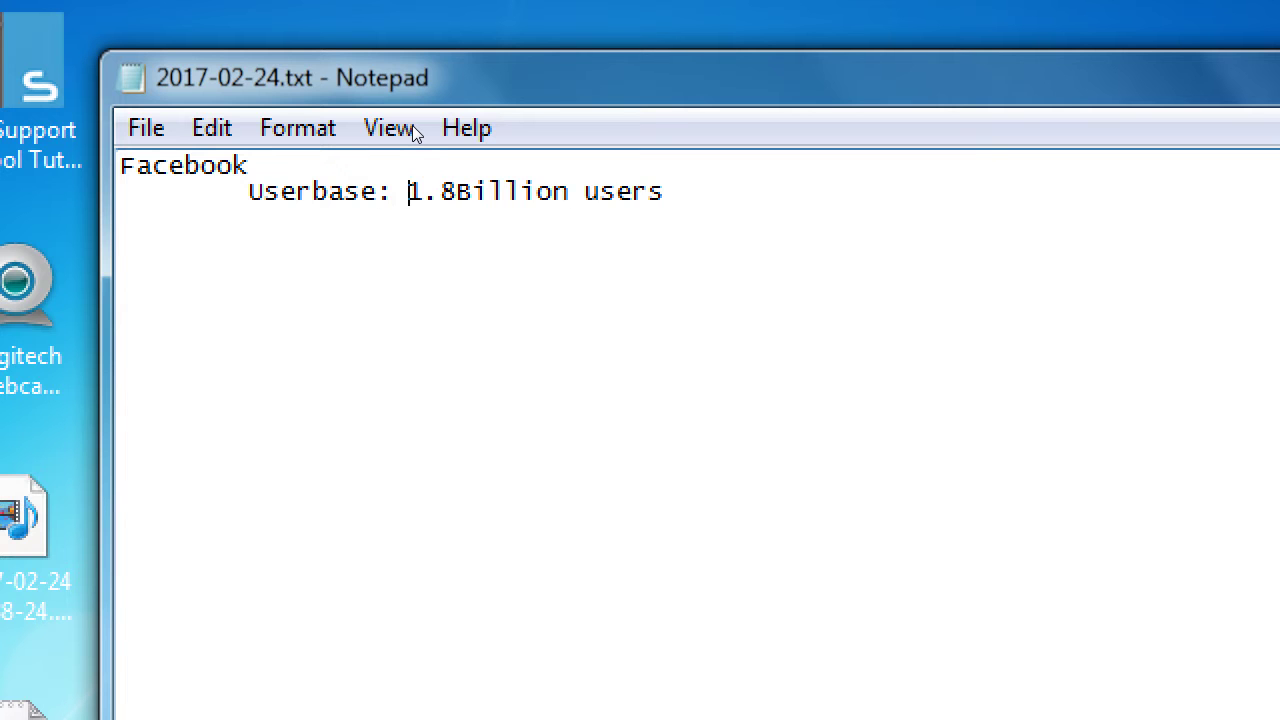
pyautogui.press('End')
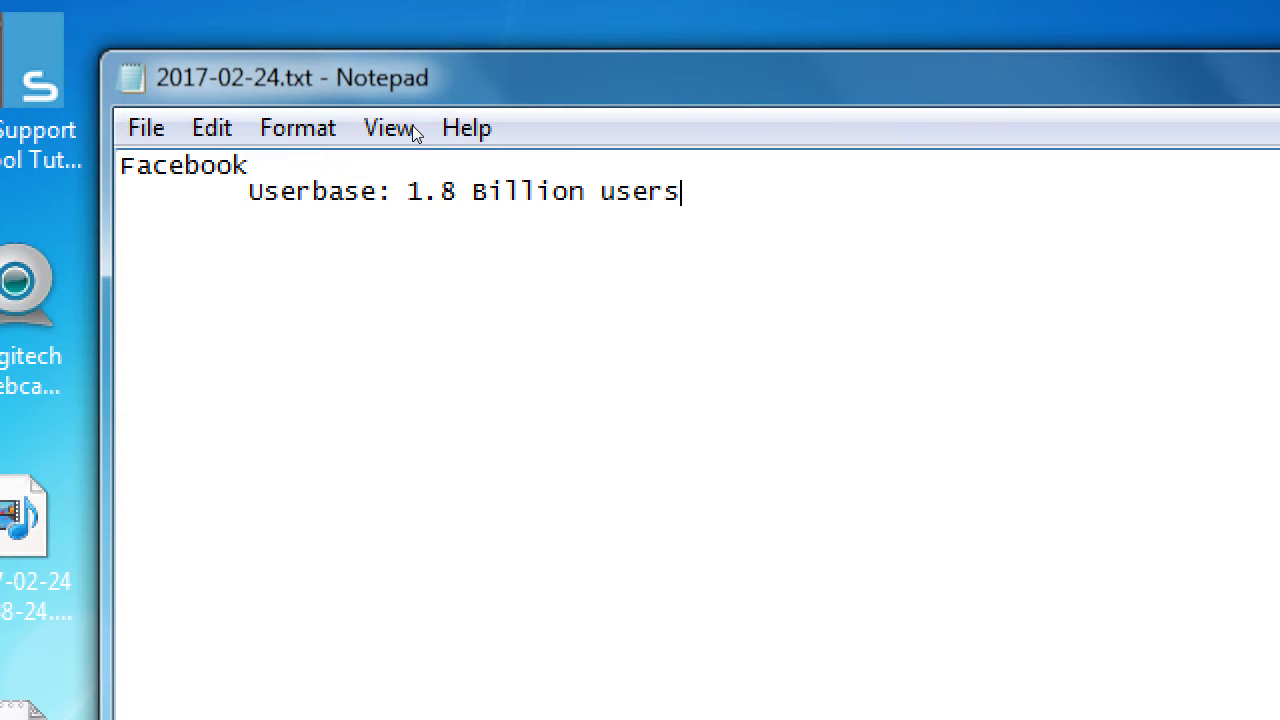
# Leave a blank line under the userbase line and add an indented "Pros:" heading
pyautogui.press('Return')
pyautogui.press('Return')
pyautogui.press('Tab')
pyautogui.write('Pros:')
pyautogui.press('Return')
# Enter "Long established (founded 2014)" as the first item, indented two levels under Pros
pyautogui.press('Tab')
pyautogui.press('Tab')
pyautogui.write('E')
pyautogui.press('BackSpace')
pyautogui.write('Long es')
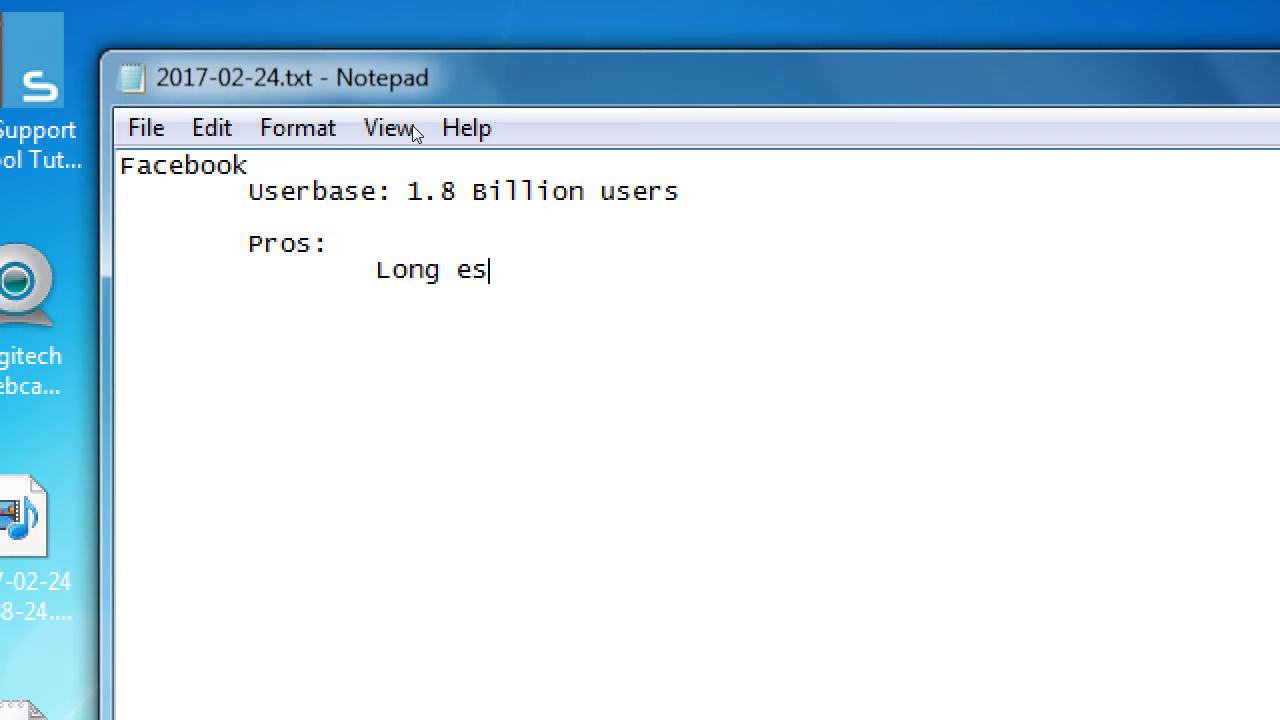
pyautogui.write('tablished (f')
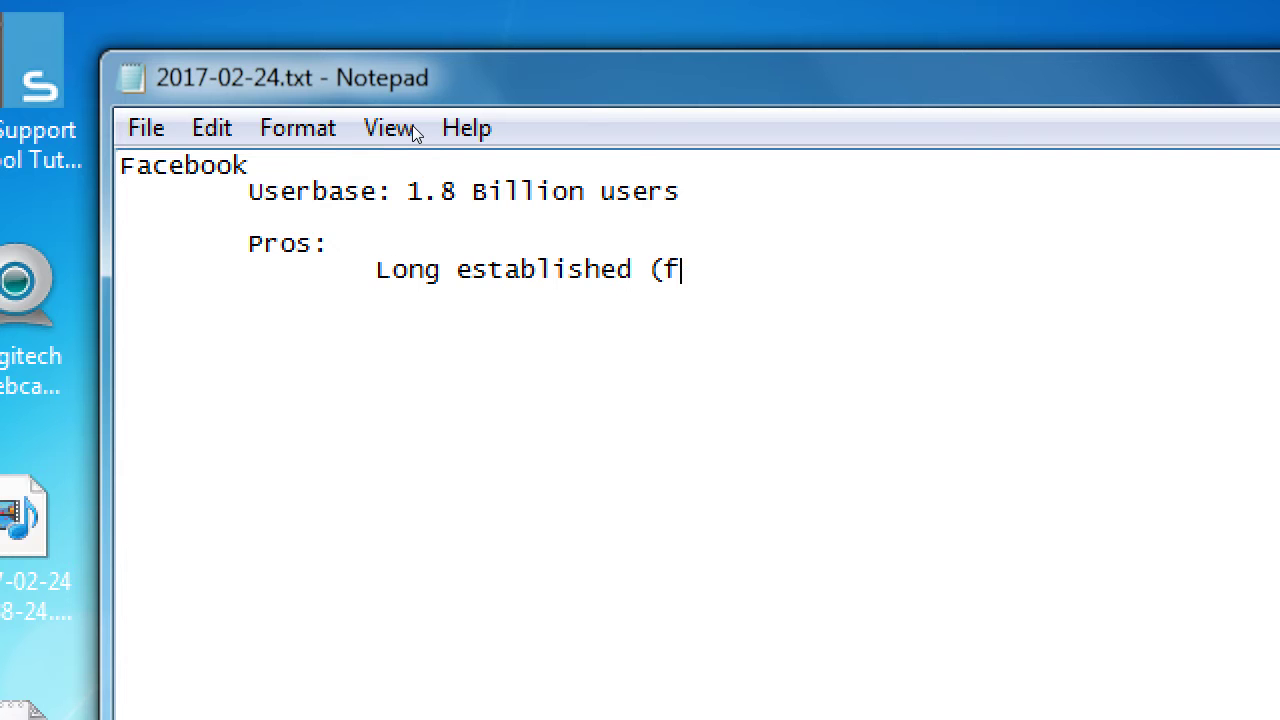
pyautogui.write('ounded')
pyautogui.press('BackSpace')
pyautogui.press('BackSpace')
pyautogui.write('ded ')
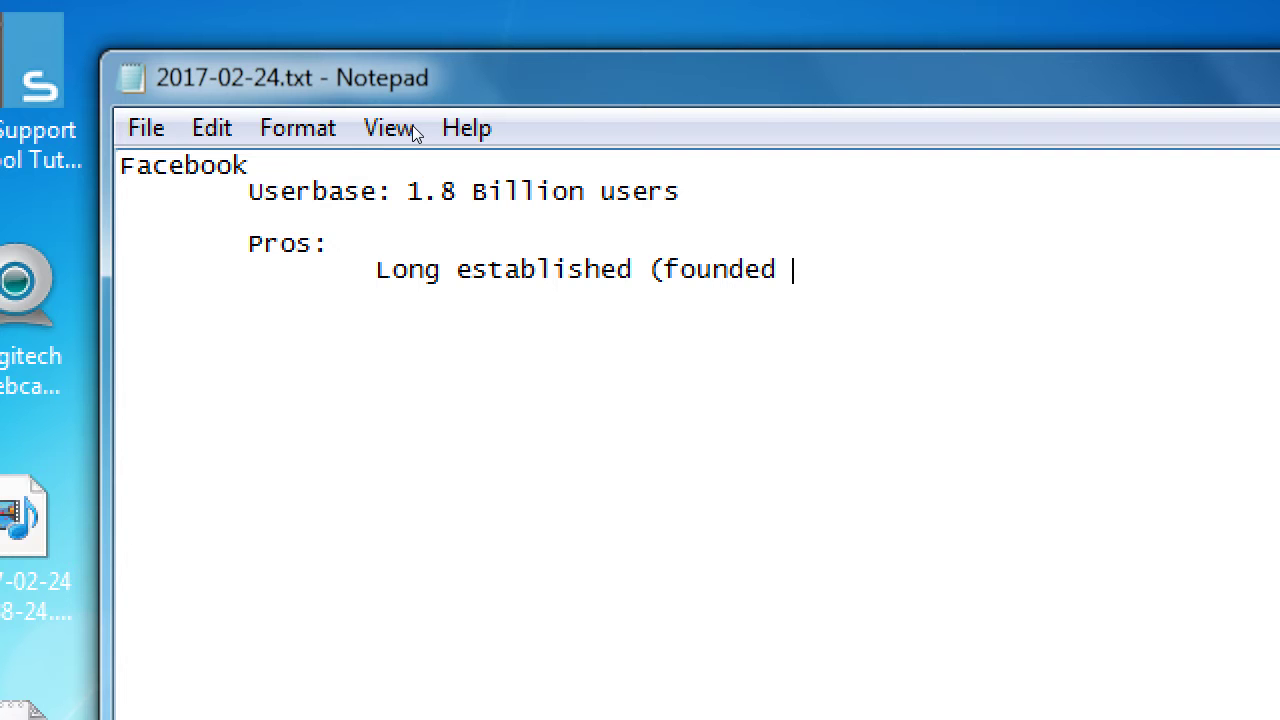
pyautogui.write('2014)')
# Add "Very well known" and "A big reach" as separate items in the Pros list
pyautogui.press('Tab')
pyautogui.press('Tab')
pyautogui.write('Very we')
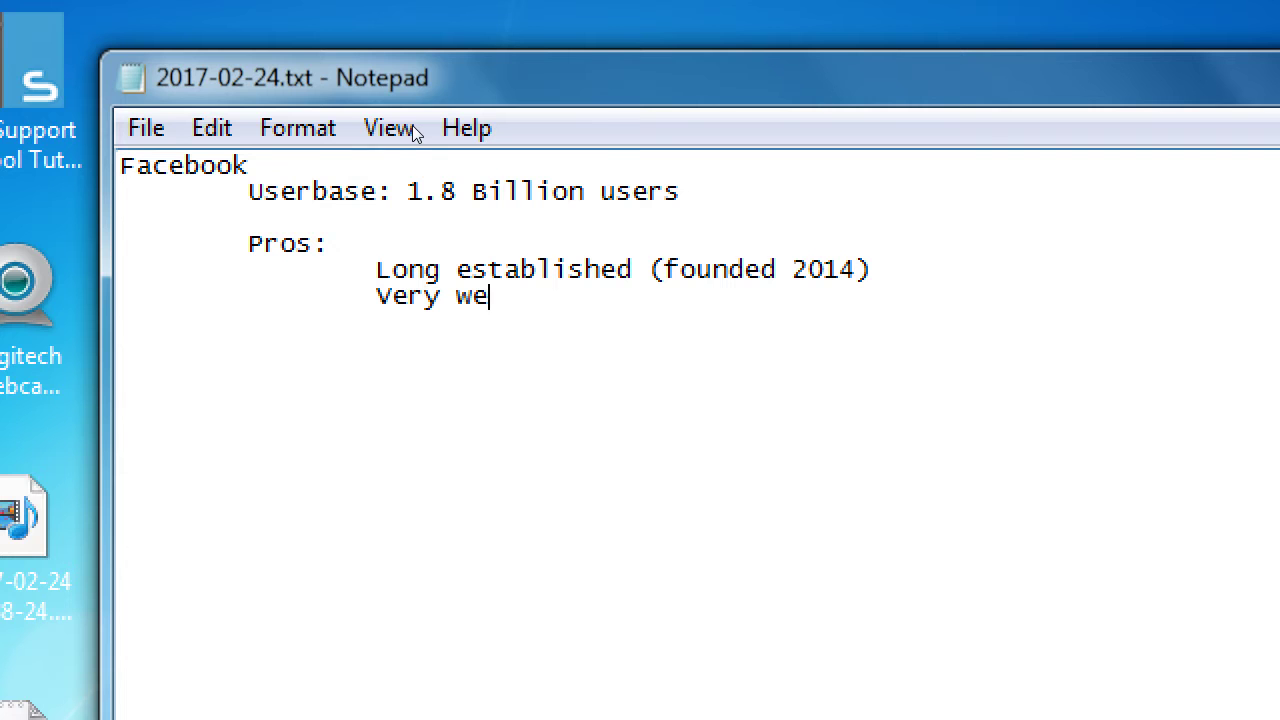
pyautogui.write('ll known')
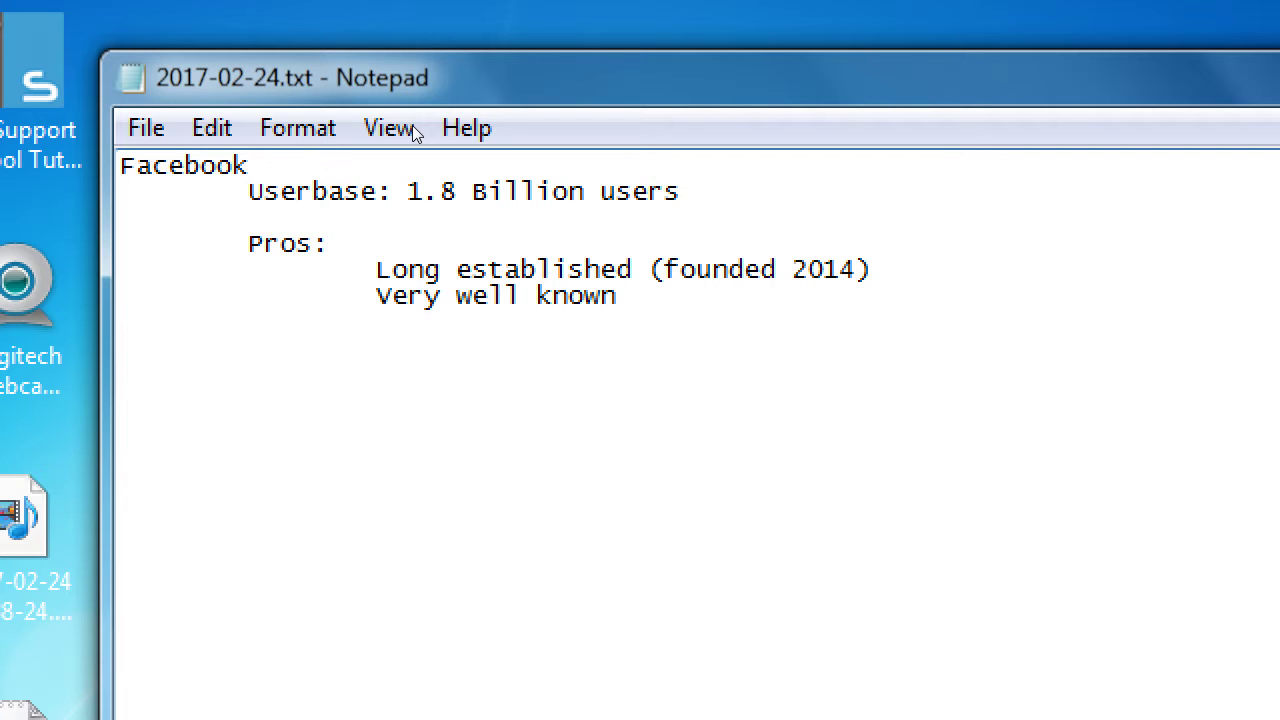
pyautogui.press('Return')
pyautogui.press('Tab')
pyautogui.write('A big reach')
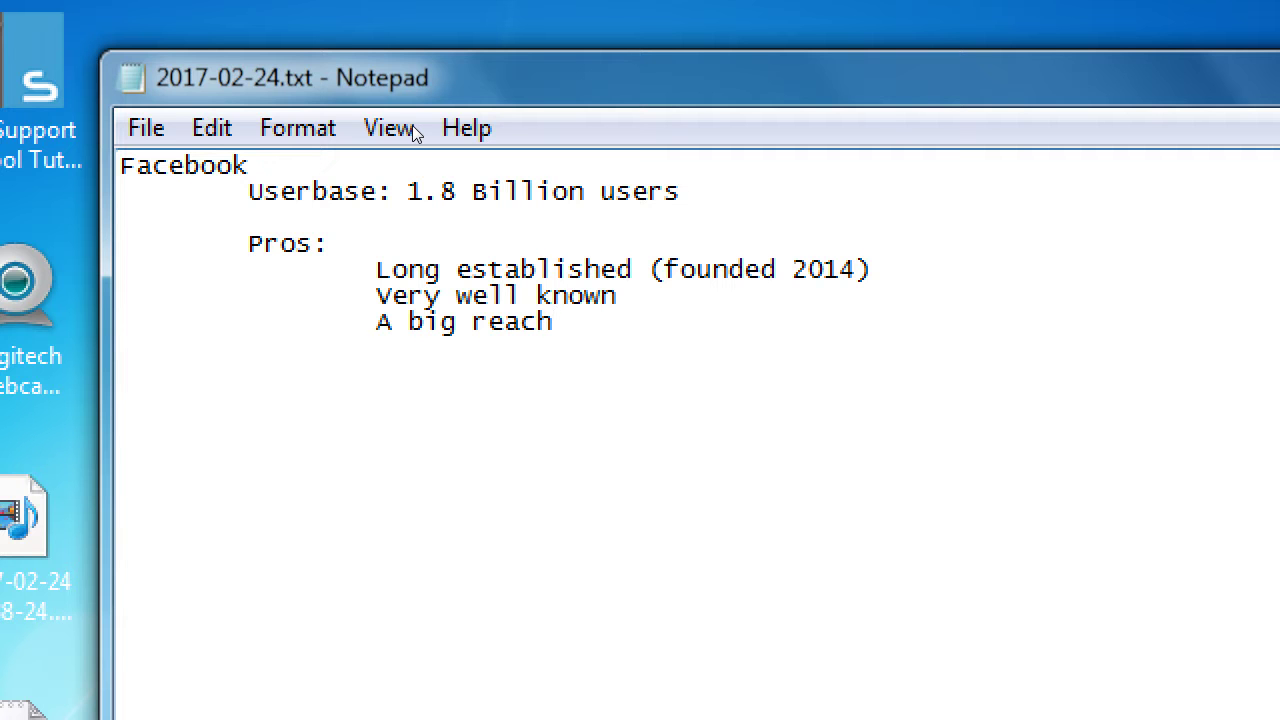
# Add the items "The right audience", in double quotation marks, and A lot of users to the Pros list
pyautogui.press('Tab')
pyautogui.write('"The right')
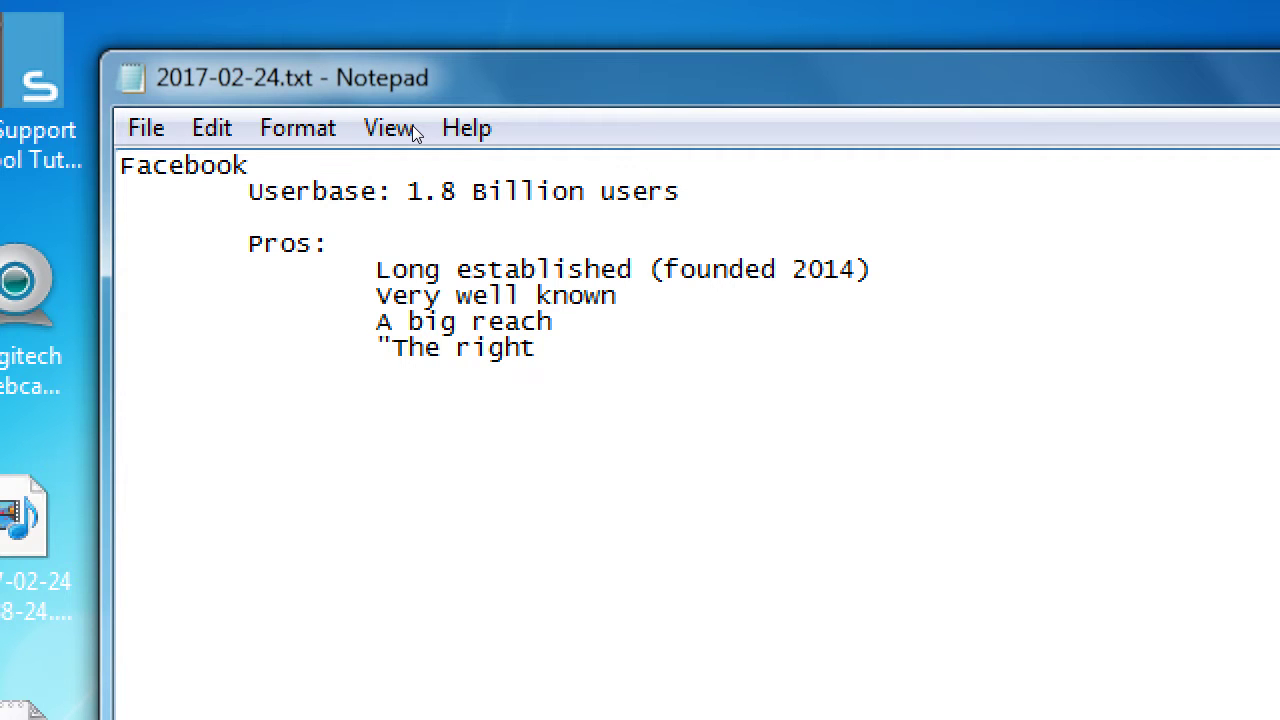
pyautogui.write(' audience"')
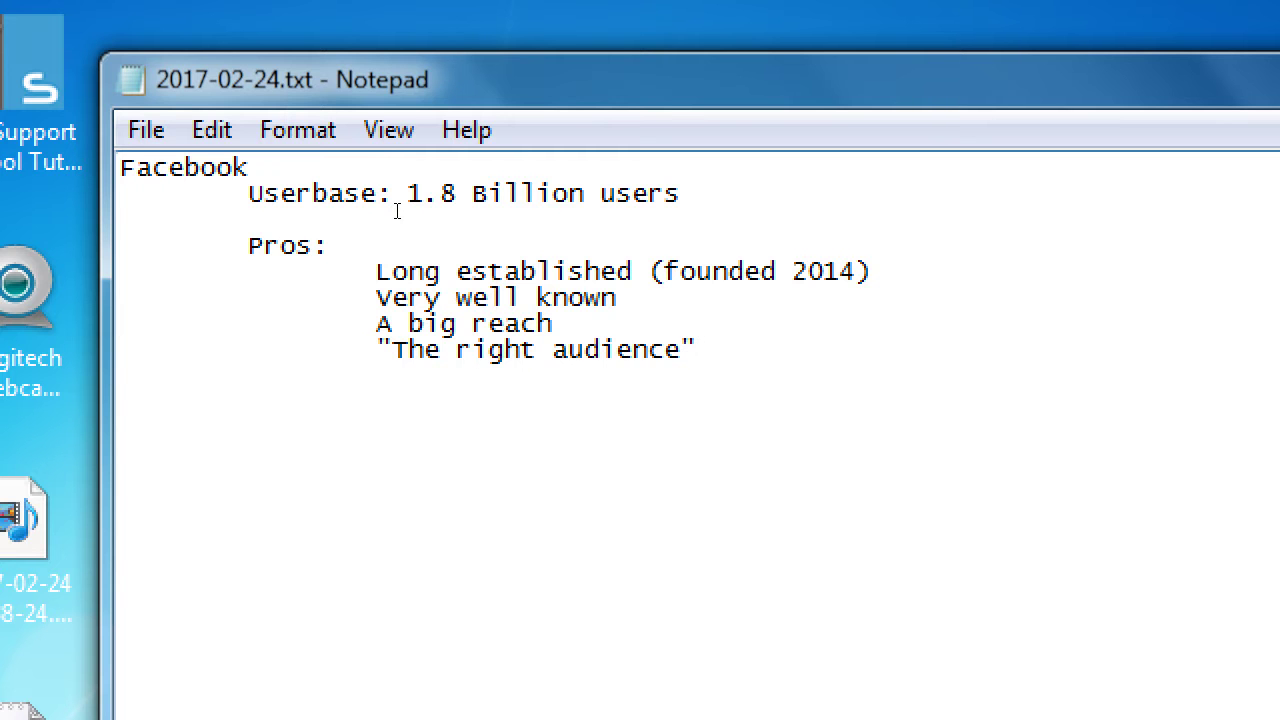
pyautogui.press('Return')
pyautogui.press('Tab')
pyautogui.press('Tab')
pyautogui.write('A lot of ')
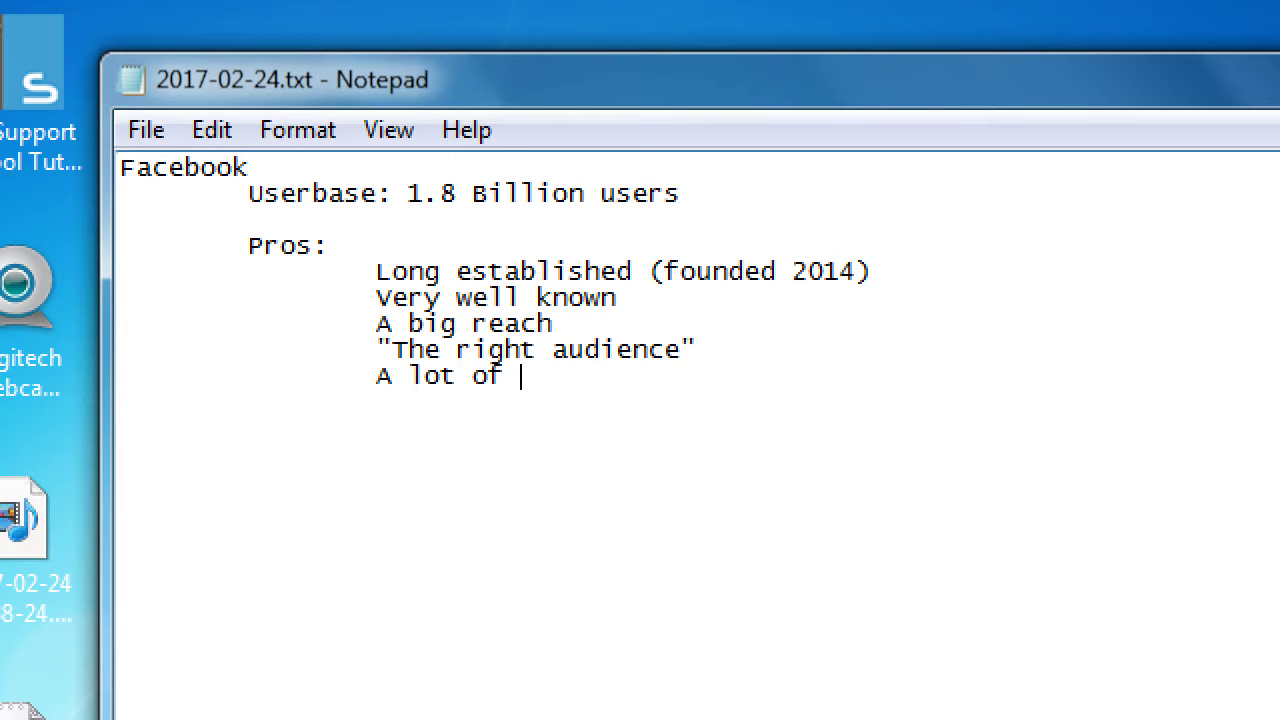
pyautogui.write('users')
# Start an indented "Cons:" section after a blank line, with "Intrusive" as its first item
pyautogui.press('Return')
pyautogui.press('Return')
pyautogui.press('Tab')
pyautogui.write('Cons')
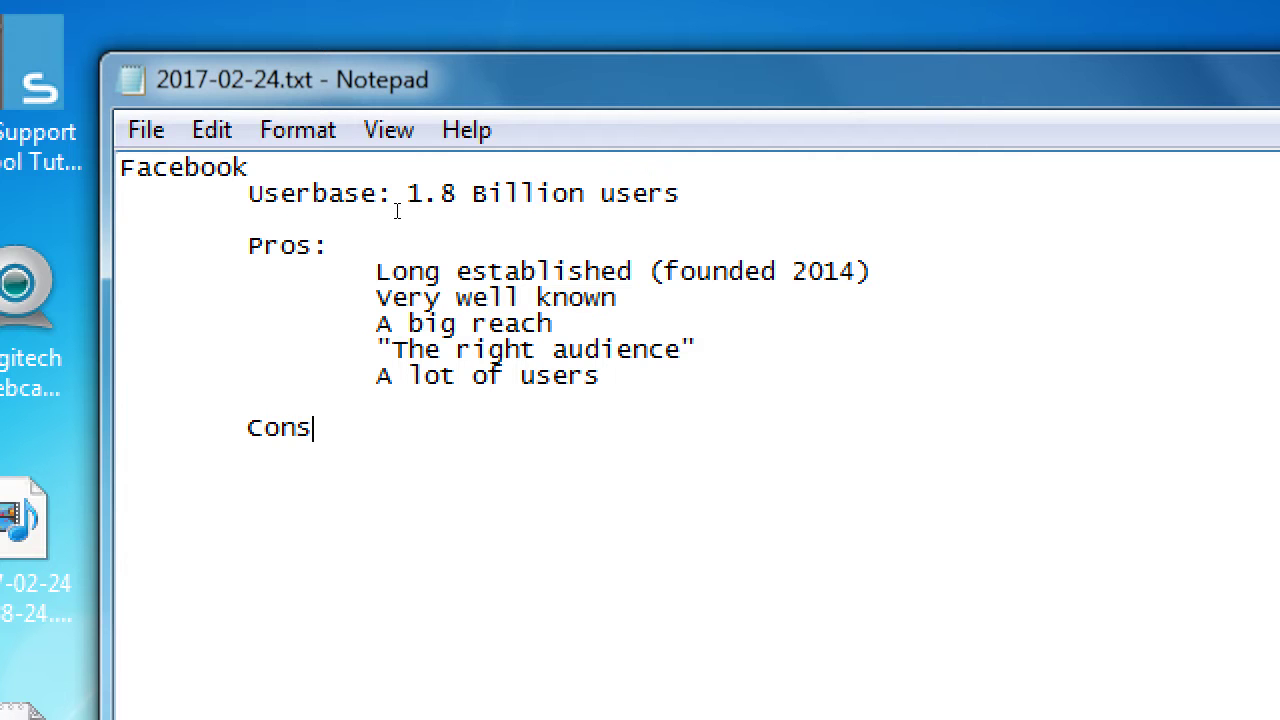
pyautogui.write(':')
pyautogui.press('Return')
pyautogui.press('Tab')
pyautogui.press('Tab')
pyautogui.write('Intrusive')
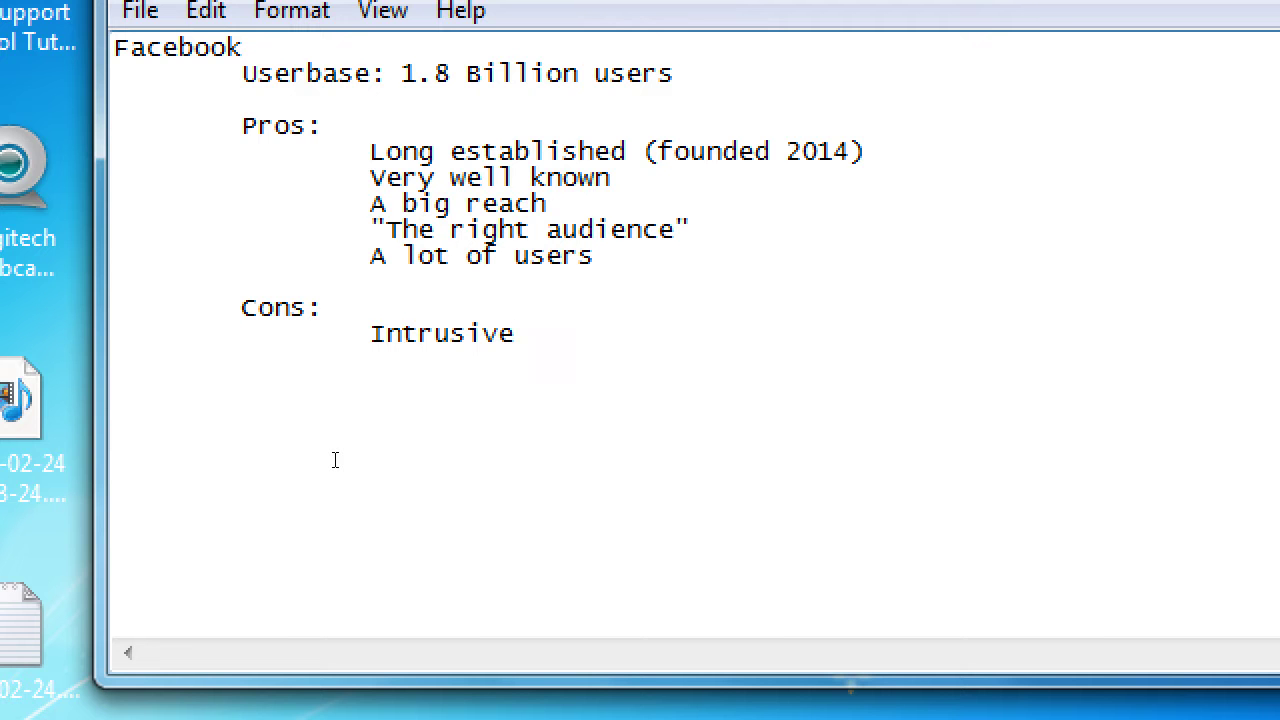
# Add "The people behind the company" as the second item under Cons
pyautogui.press('Return')
pyautogui.press('Tab')
pyautogui.press('Tab')
pyautogui.write('The people ')
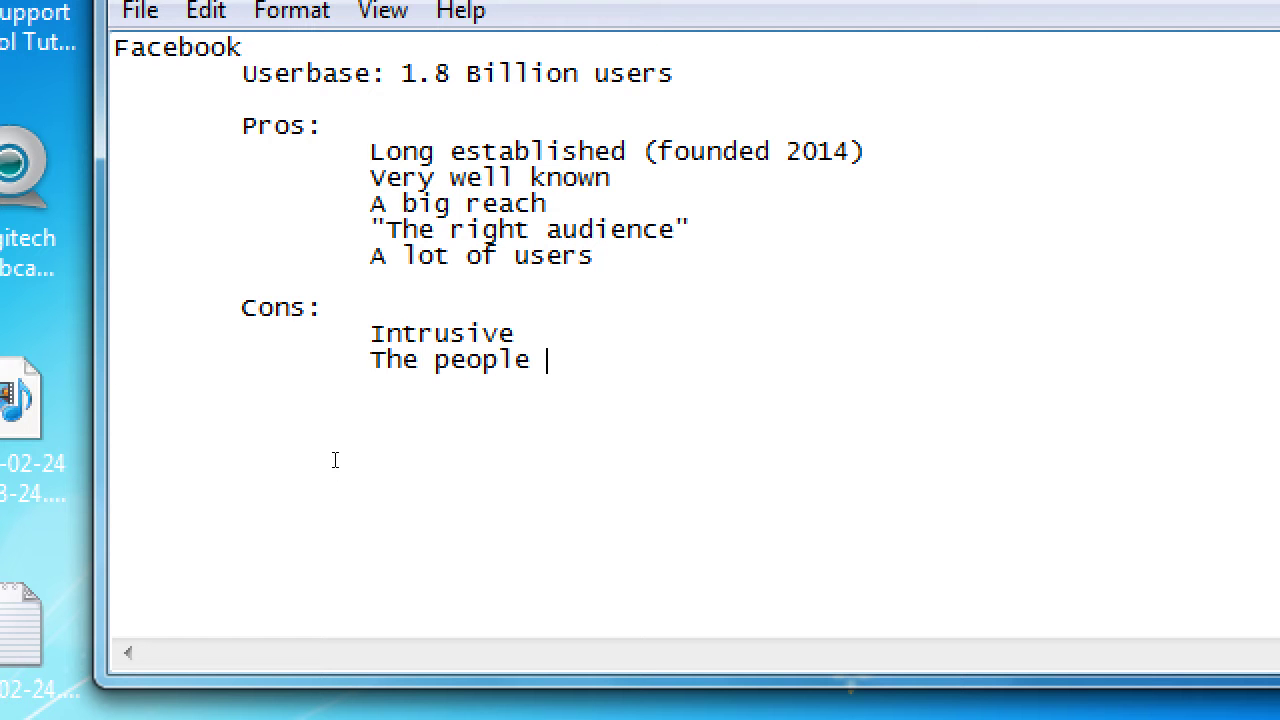
pyautogui.write('behind teh')
pyautogui.press('BackSpace')
pyautogui.press('BackSpace')
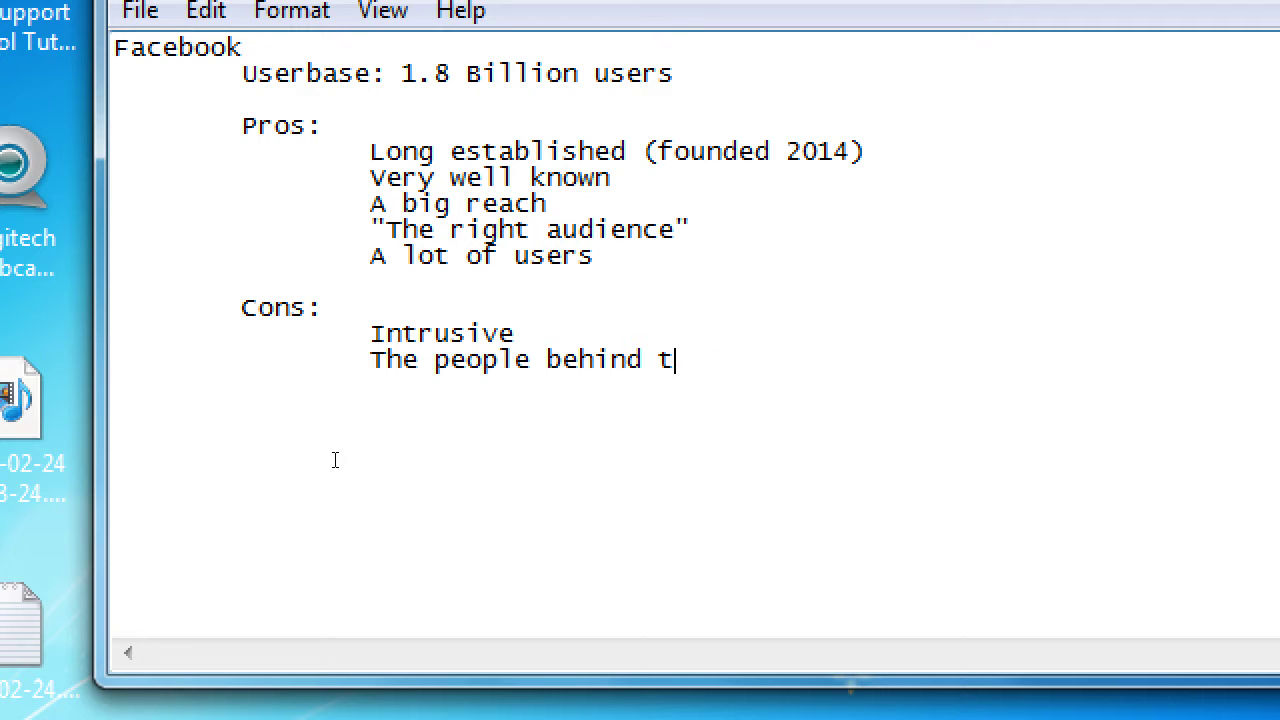
pyautogui.write('he comp')
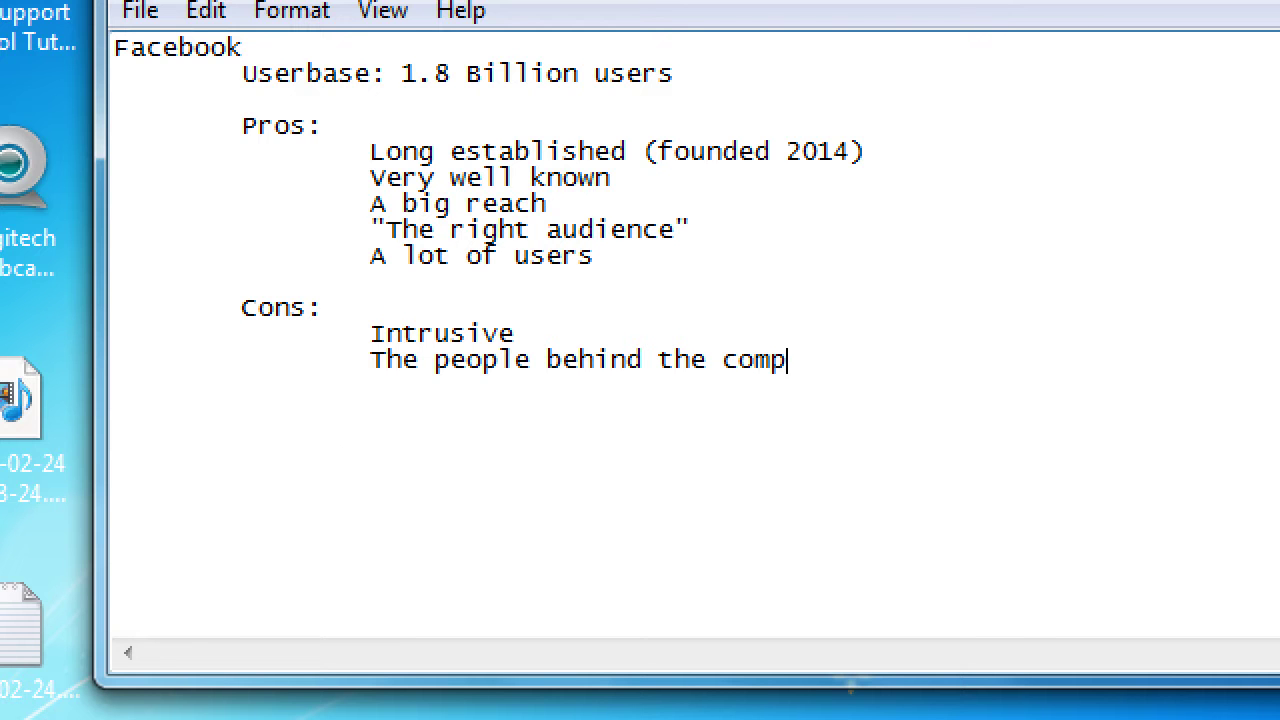
pyautogui.write('any')
# Add "Privacy Snafus" as the third item under Cons
pyautogui.press('Return')
pyautogui.press('Tab')
pyautogui.press('Tab')
pyautogui.write('Prvi')
pyautogui.press('BackSpace')
pyautogui.press('BackSpace')
pyautogui.write('iv')
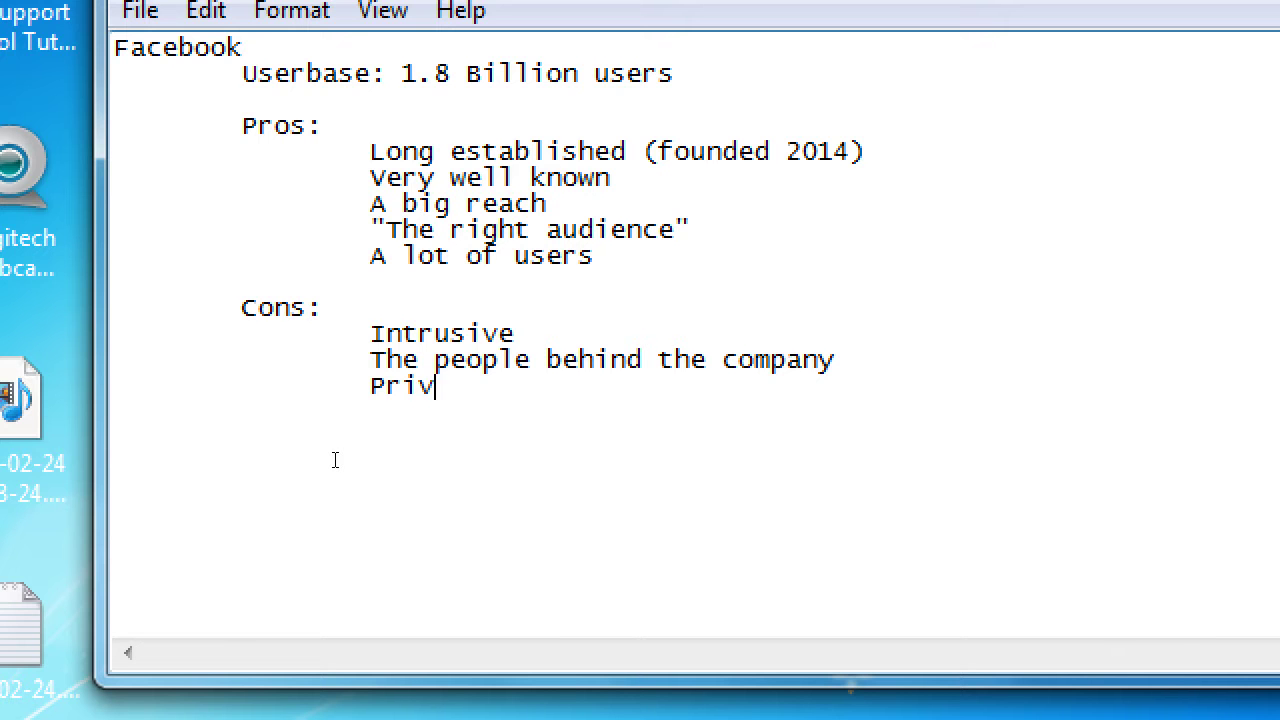
pyautogui.write('acy Snafus')
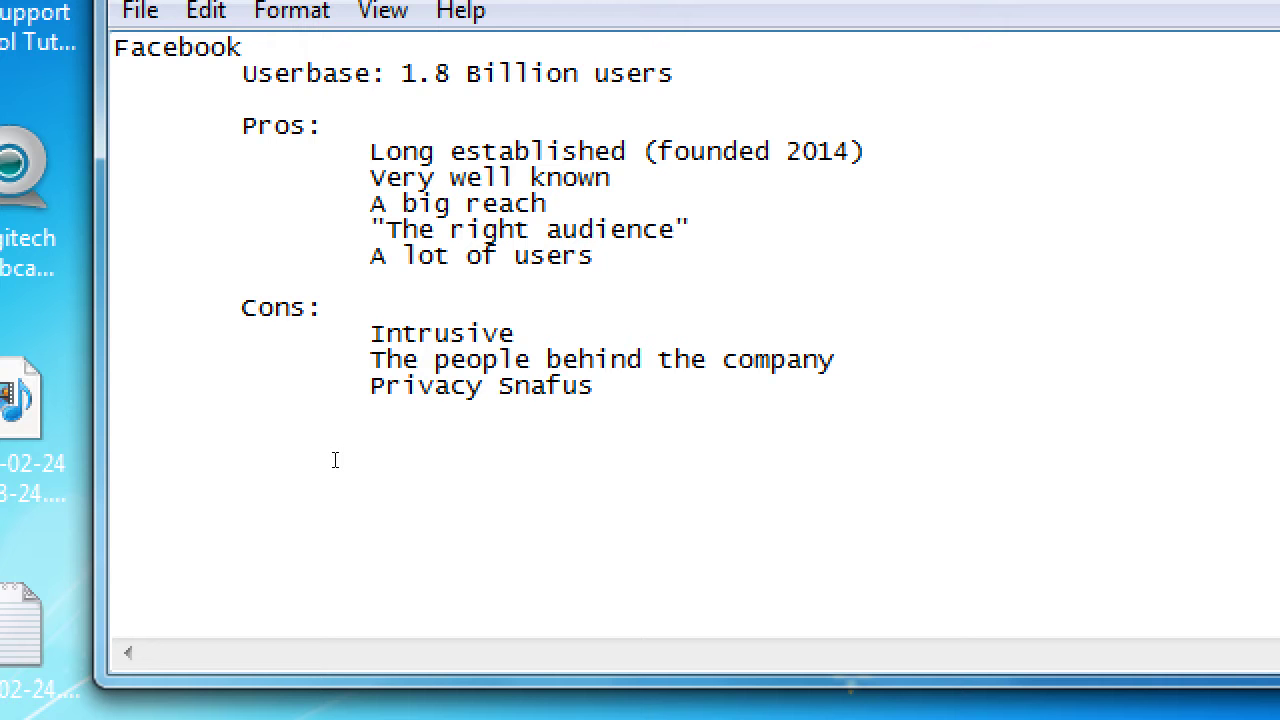
# Add "Actually finding the 'right people'" as the fourth item under Cons
pyautogui.press('Return')
pyautogui.press('Tab')
pyautogui.press('Tab')
pyautogui.write('Actually finding ')
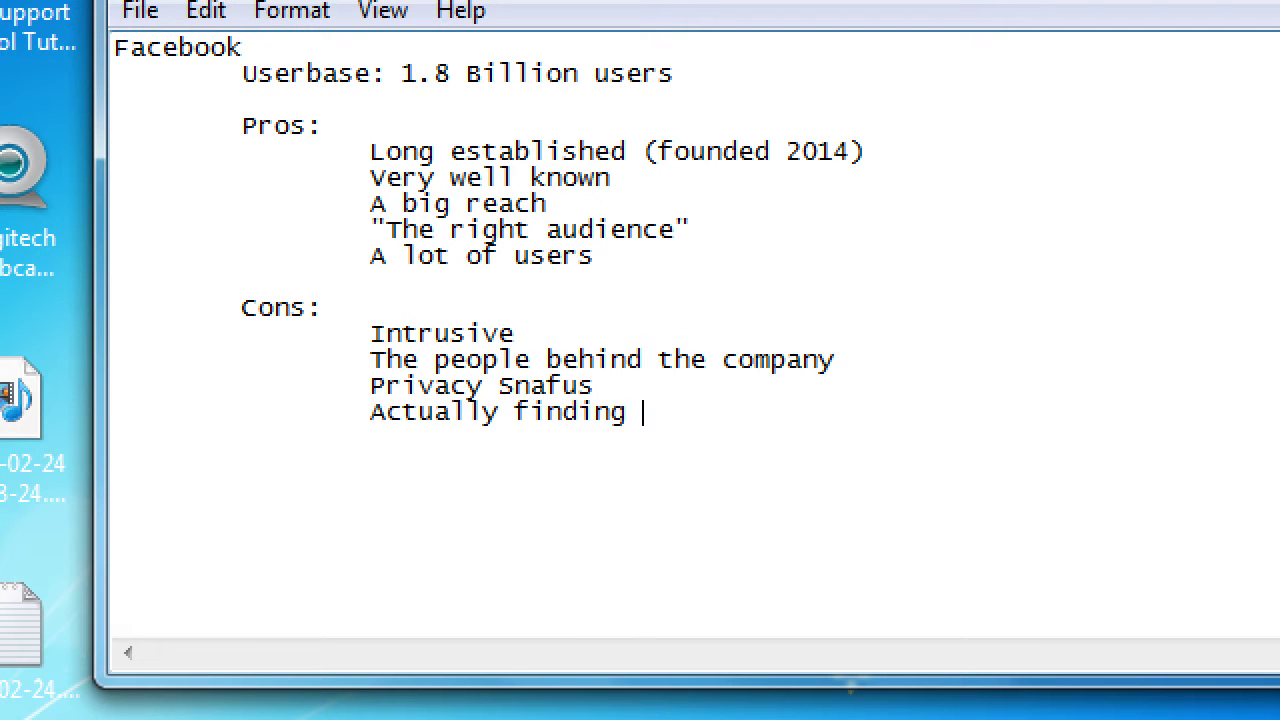
pyautogui.write("the 'right peop")
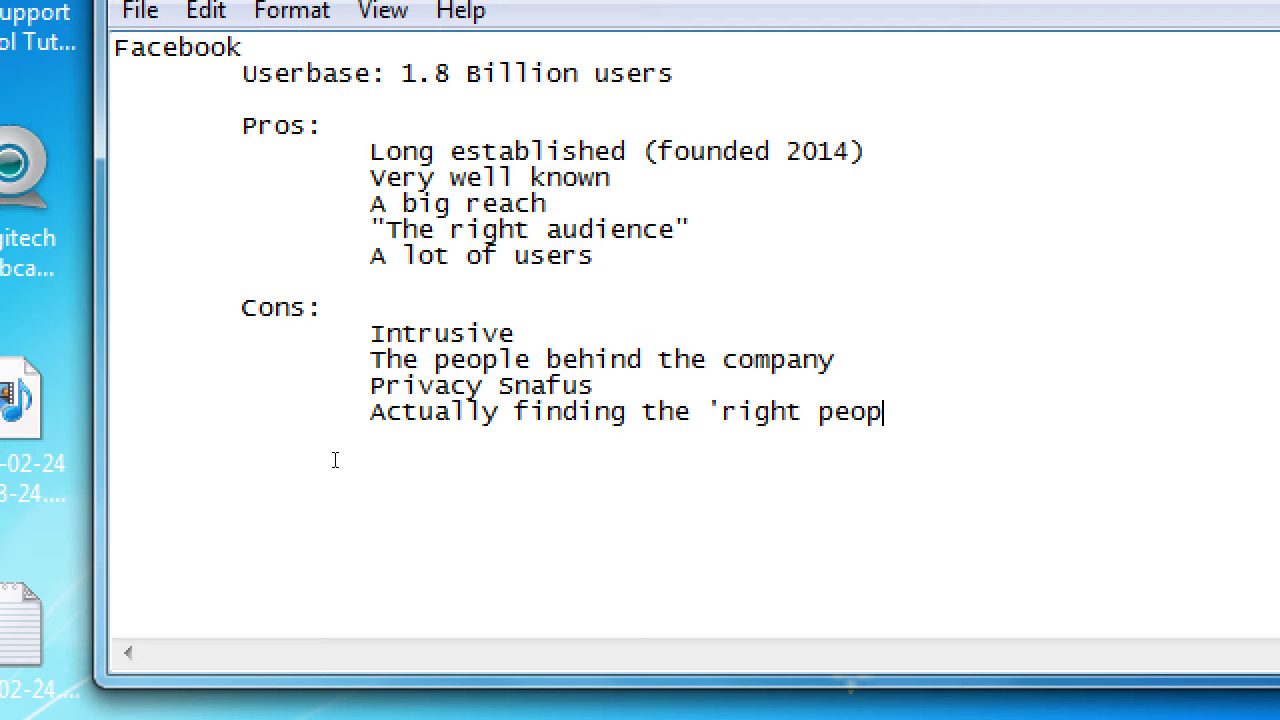
pyautogui.write("le'")
# Add 'Too big', in single quotation marks, as the fifth item under Cons
pyautogui.press('Tab')
pyautogui.press('Tab')
pyautogui.write('T')
pyautogui.press('BackSpace')
pyautogui.write("'Too big'")
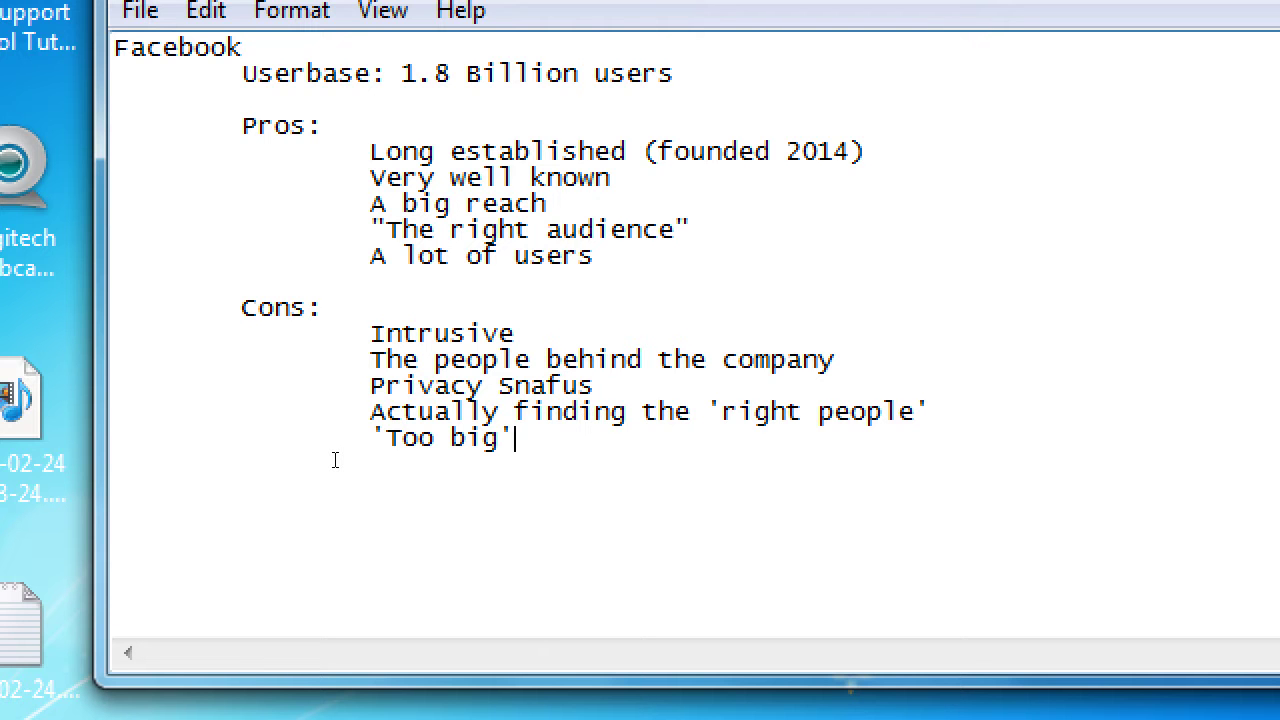
# Add the indented line "Aspect: Best results via Payment $$$" after a blank line below Cons, and select that whole line
pyautogui.press('Tab')
pyautogui.press('Tab')
pyautogui.press('BackSpace')
pyautogui.press('BackSpace')
pyautogui.press('Tab')
pyautogui.press('Tab')
pyautogui.write('Aspect: ')
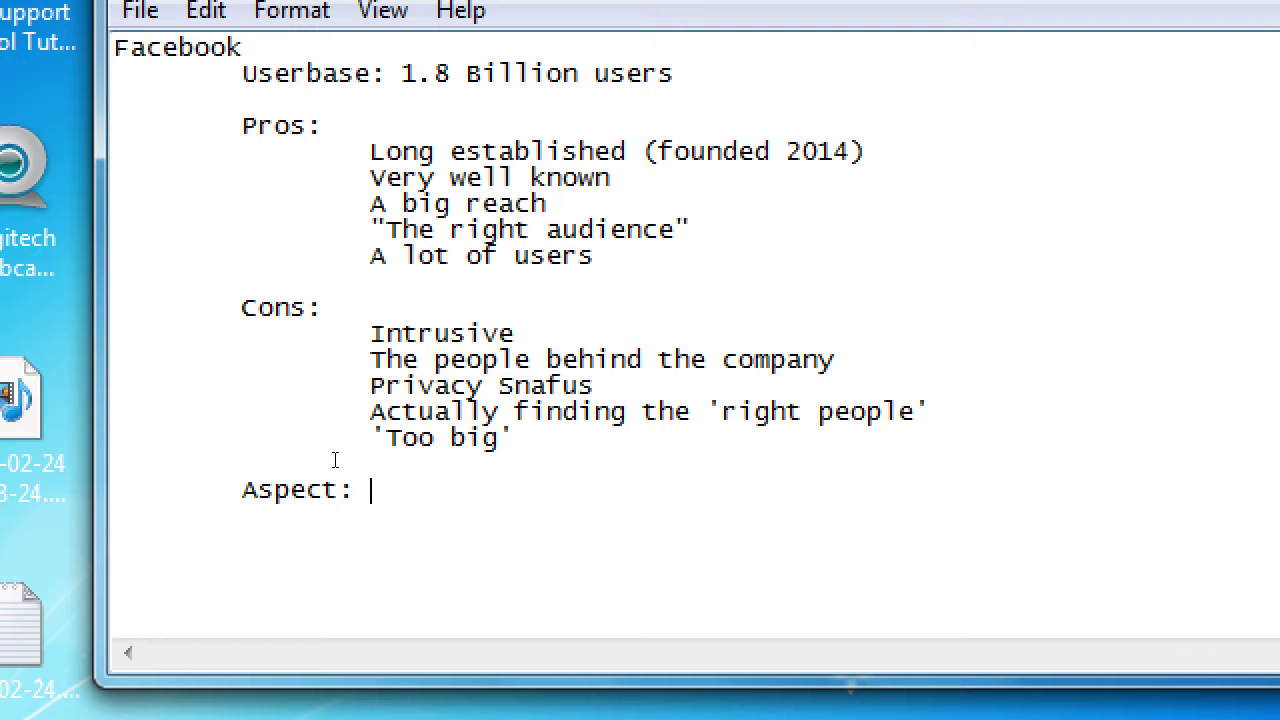
pyautogui.write('Best results via ')
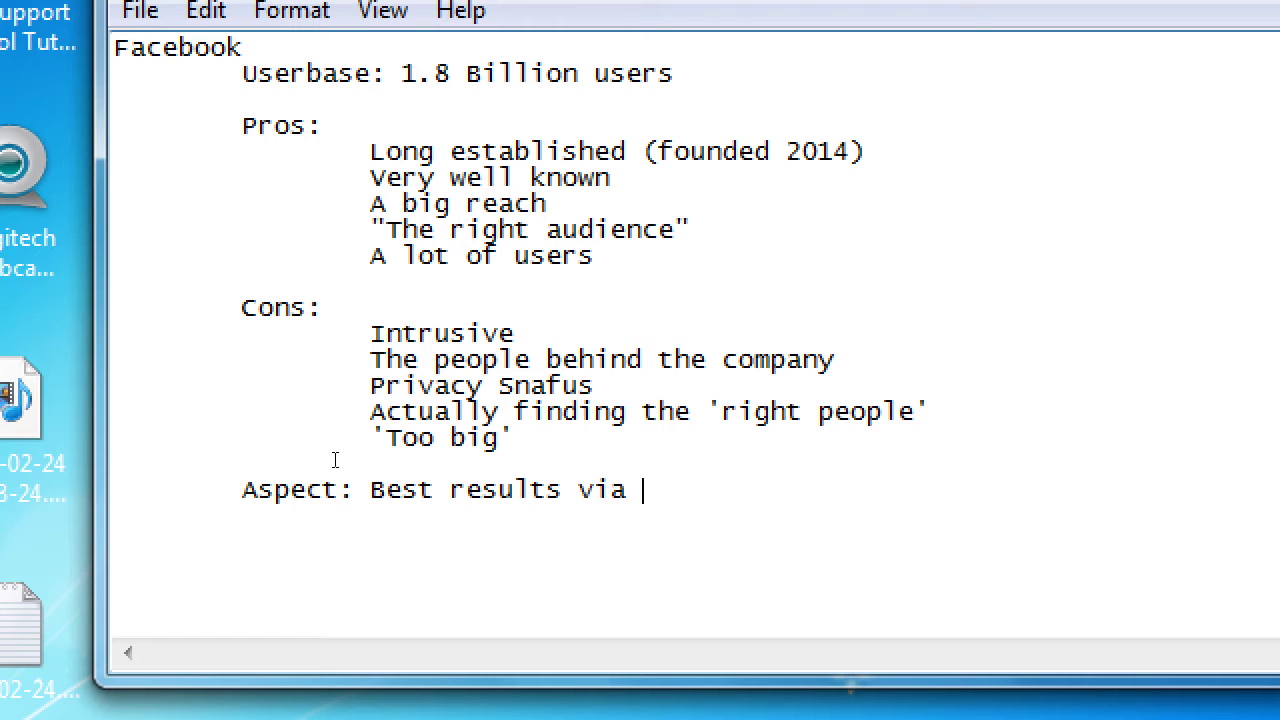
pyautogui.write('Payment ')
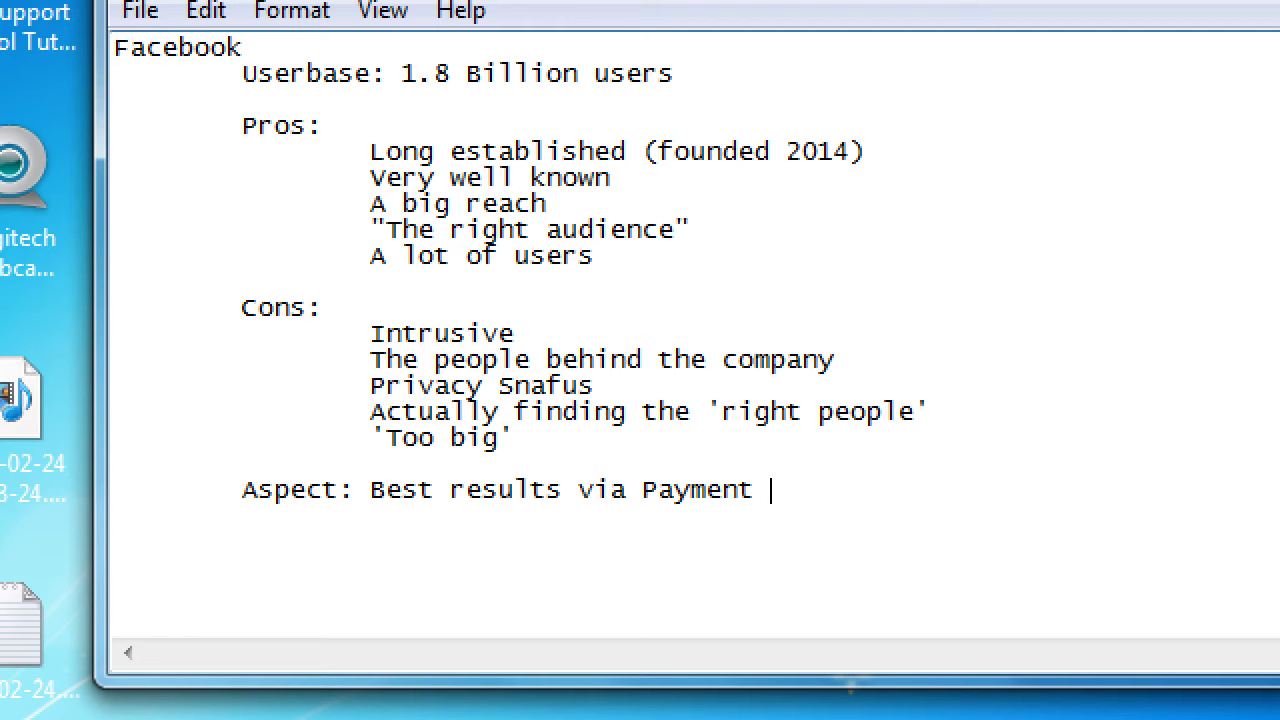
pyautogui.write('$$$')
pyautogui.hotkey('shift', 'Home')
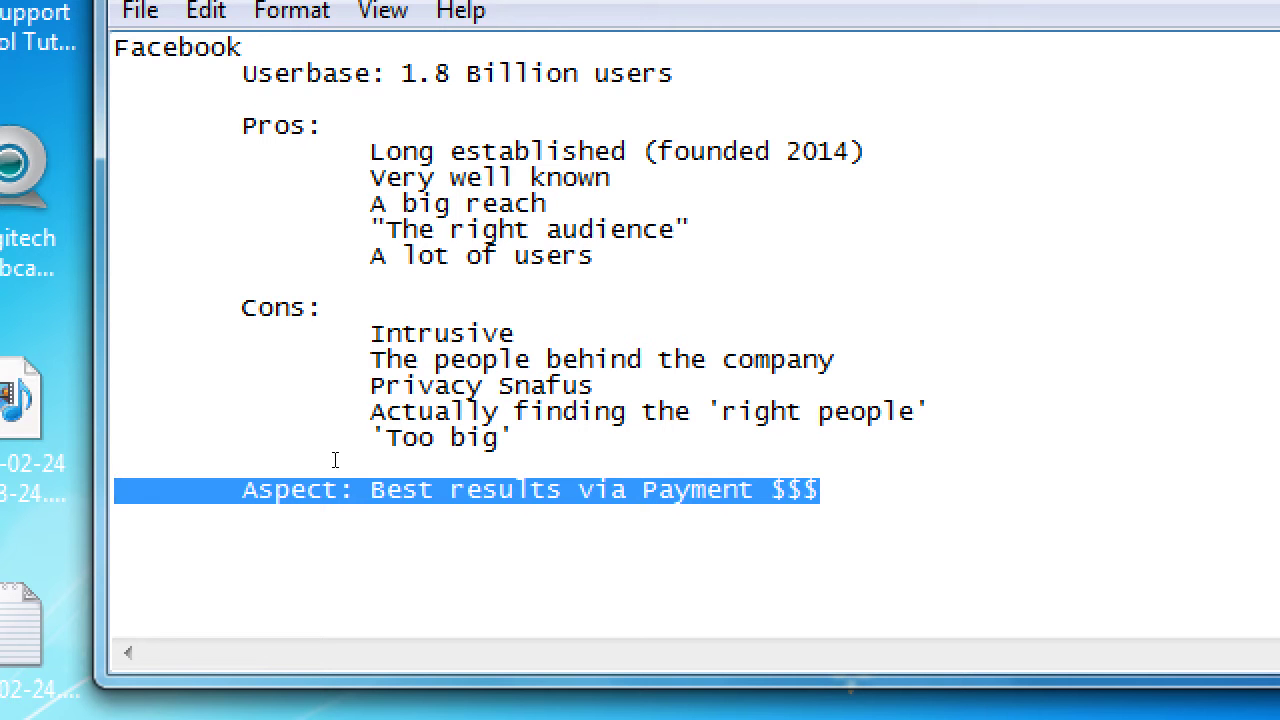
# Add the unindented line "Facebook has both a Personal Profile and a Brand (Business) Page" after a blank line below Aspect
pyautogui.press('End')
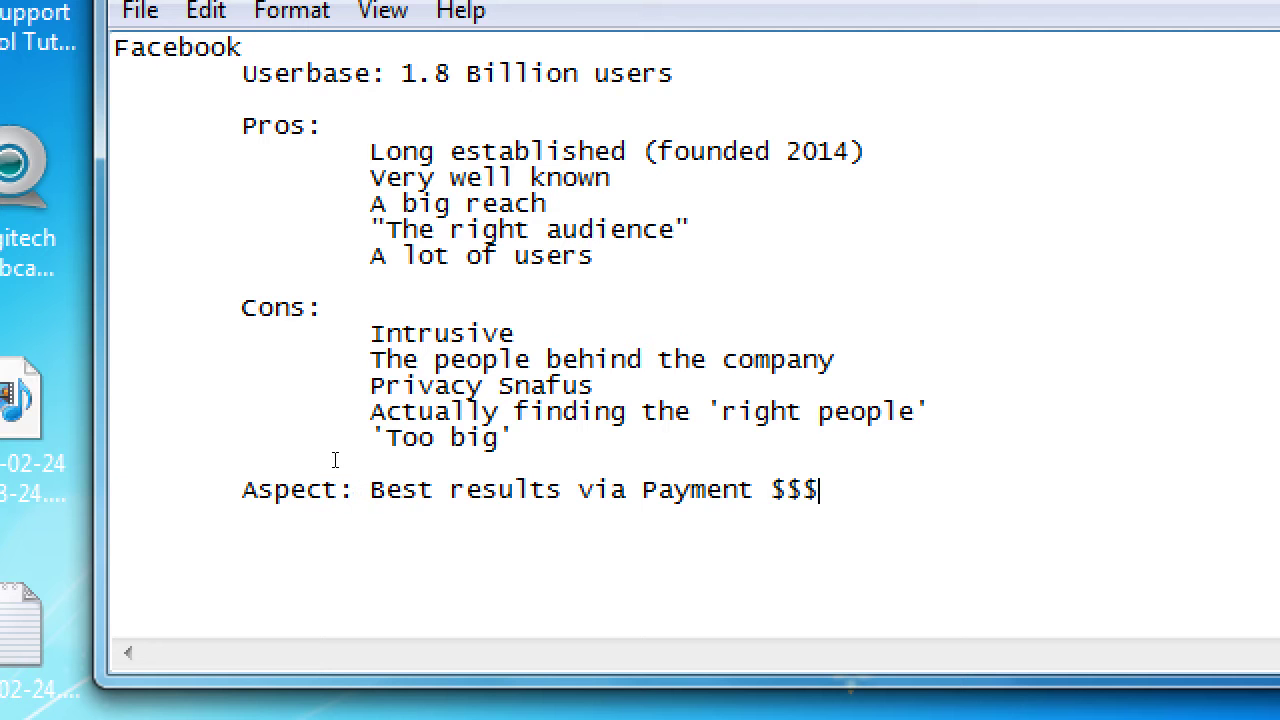
pyautogui.press('Return')
pyautogui.press('Return')
pyautogui.write('Facebook has both a Pero')
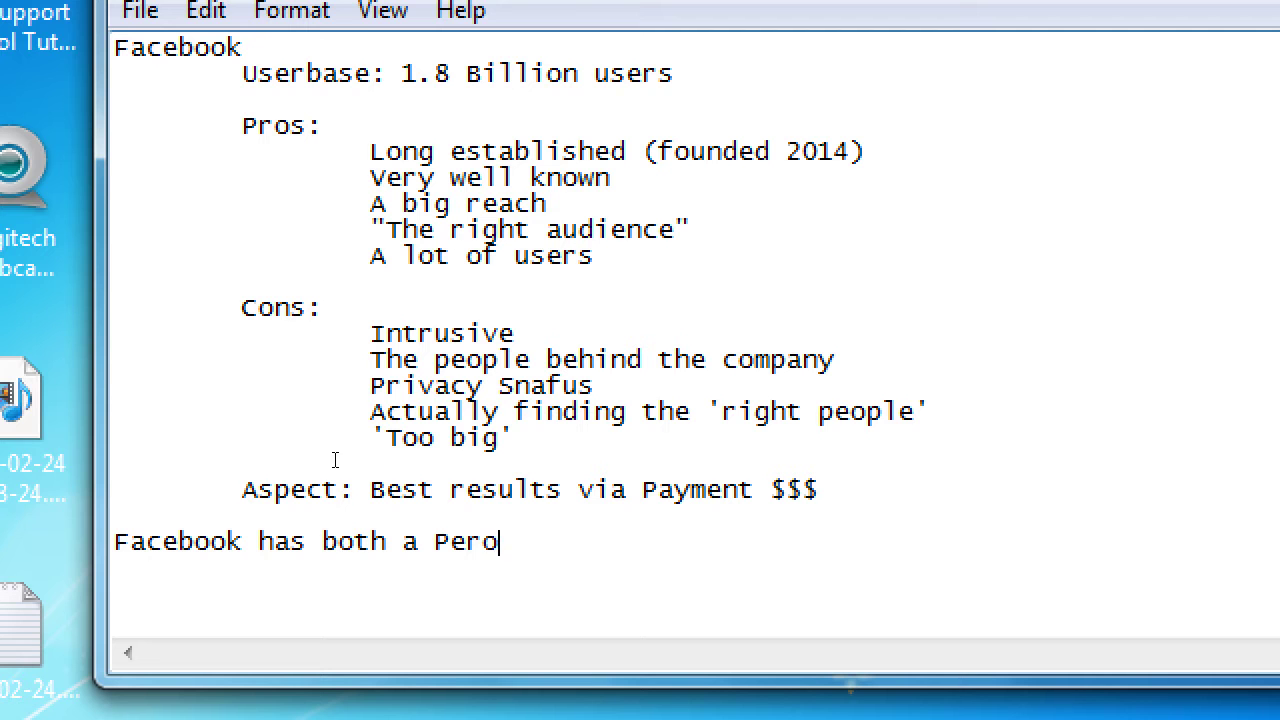
pyautogui.press('BackSpace')
pyautogui.write('sonal Profile ')
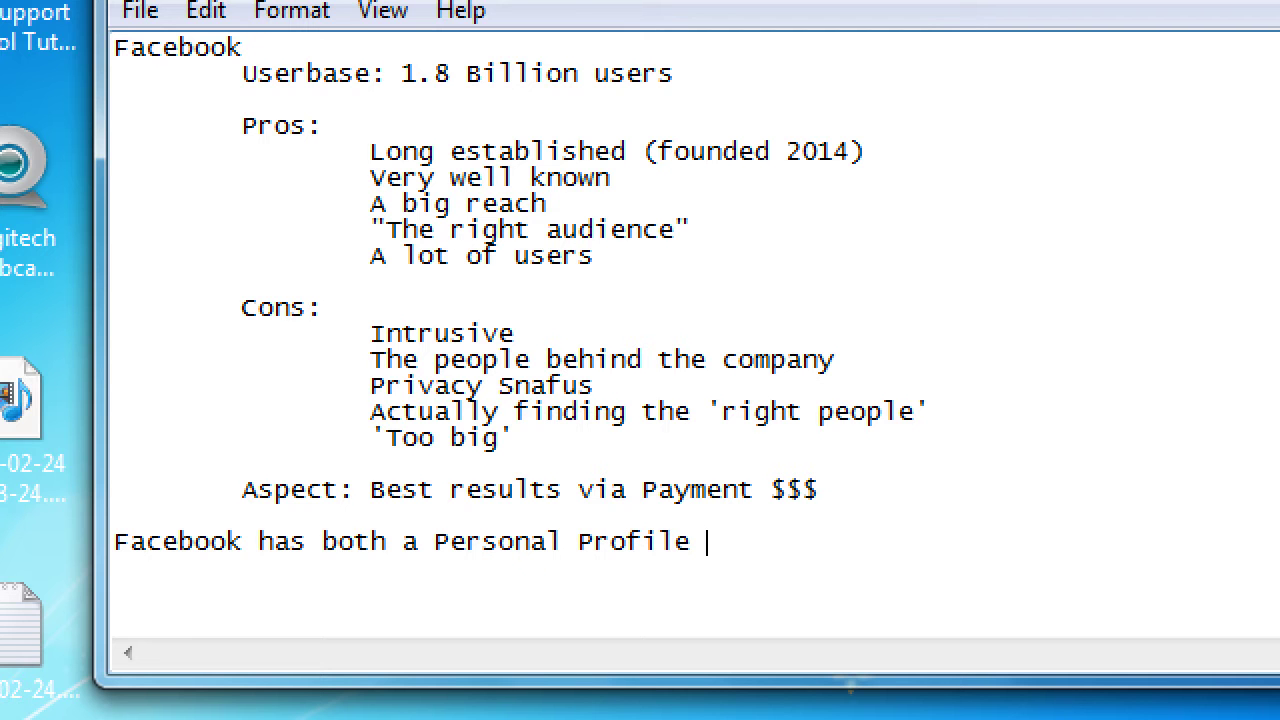
pyautogui.write('and a Brand (B')
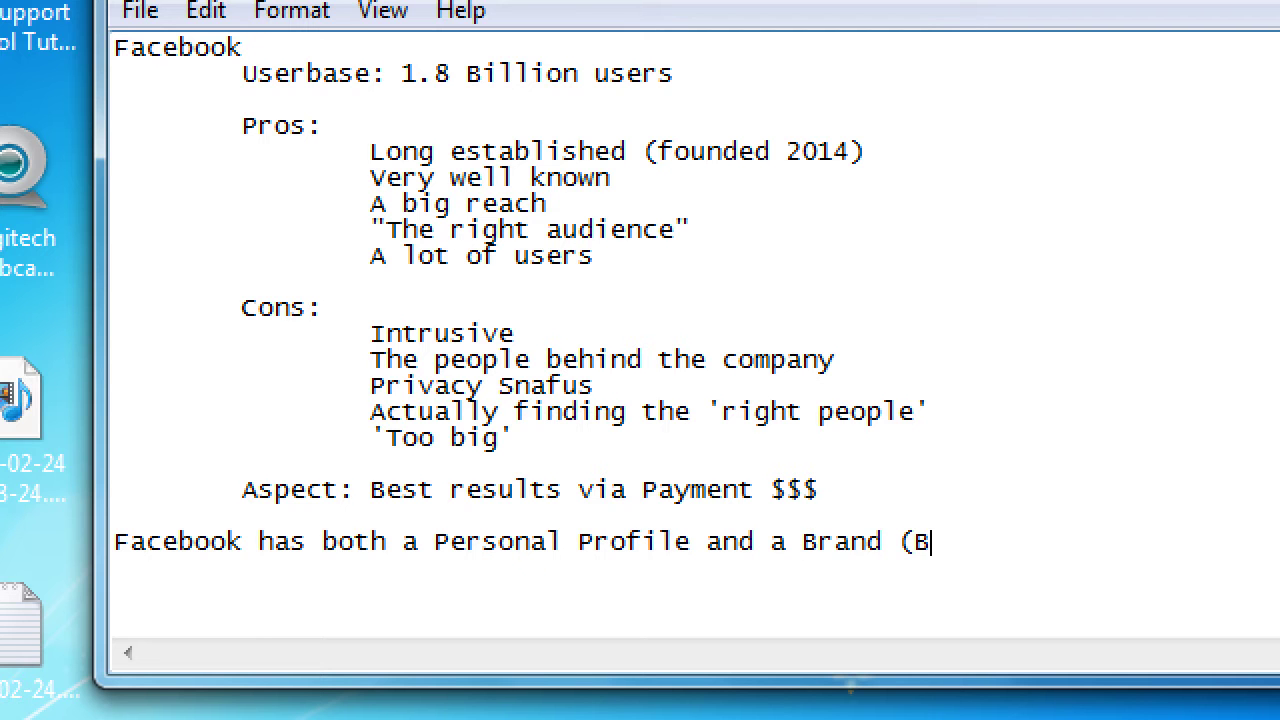
pyautogui.write('usiness) Page')
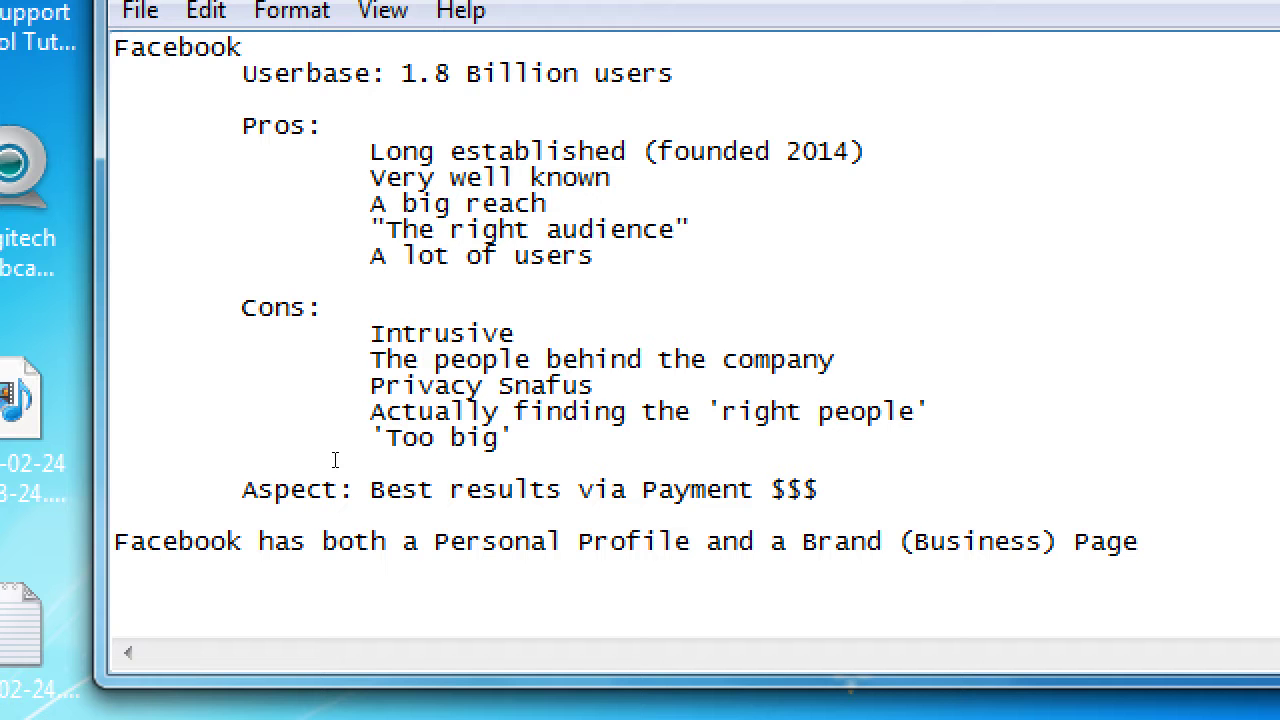
# Add the line "YOU WANT THE BRAND PAGE for your business", indented one level, below the Personal Profile and Brand Page line
pyautogui.press('Return')
pyautogui.press('Tab')
pyautogui.write('YOU WANT THE BRA')
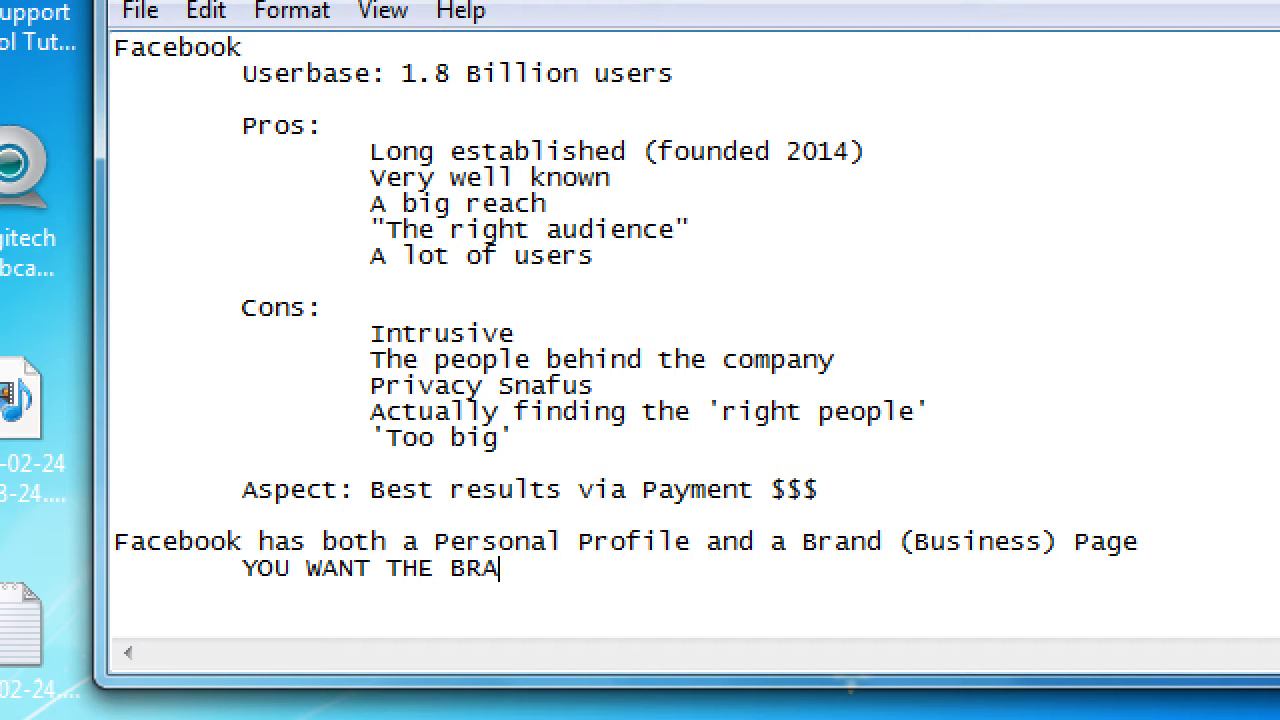
pyautogui.write('ND PAGE for your buis')
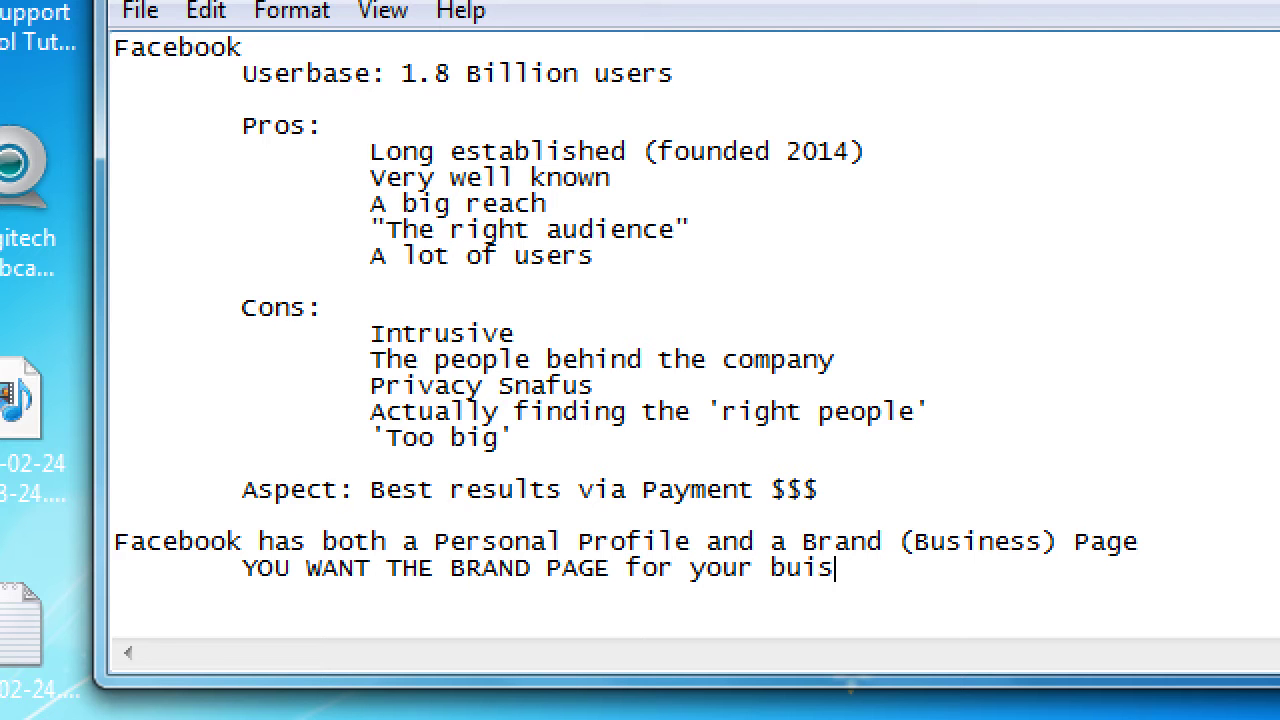
pyautogui.press('BackSpace')
pyautogui.press('BackSpace')
pyautogui.write('siness')
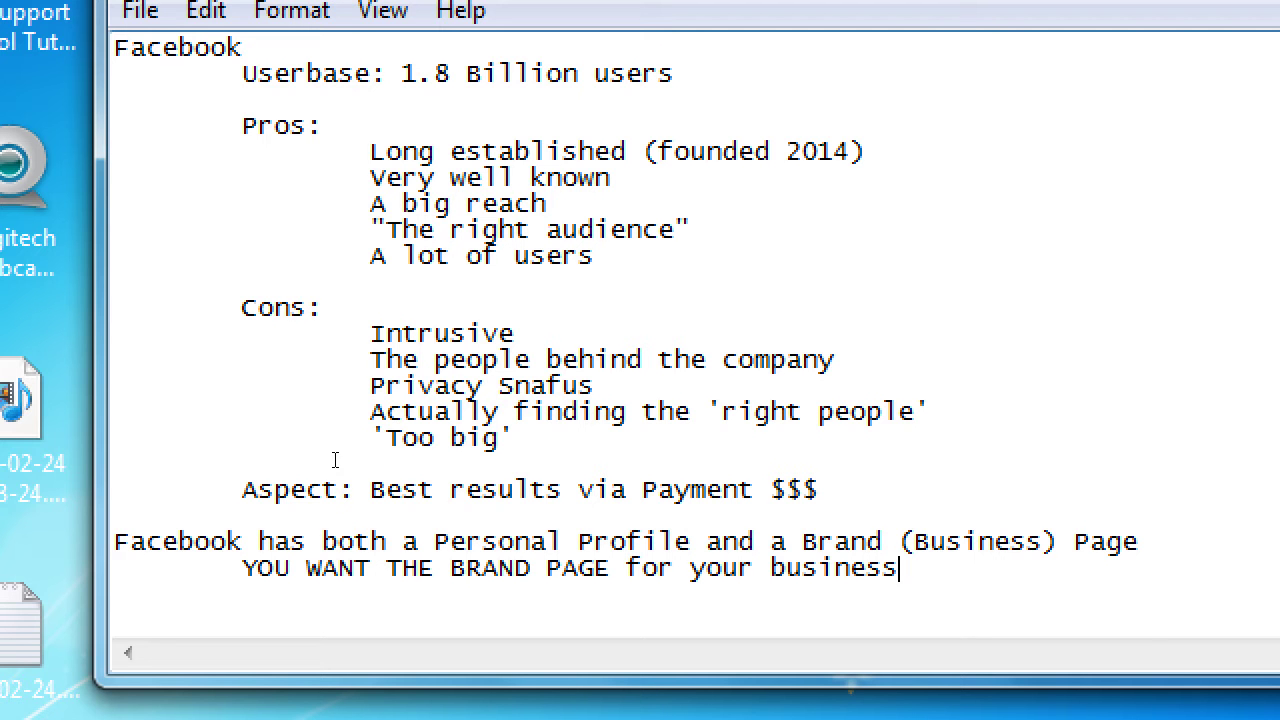
# Add "NOT THE PERSONAL", indented two levels, below the line about wanting the brand page
pyautogui.press('Return')
pyautogui.press('Tab')
pyautogui.press('Tab')
pyautogui.write('NOT THE PERSONAL')
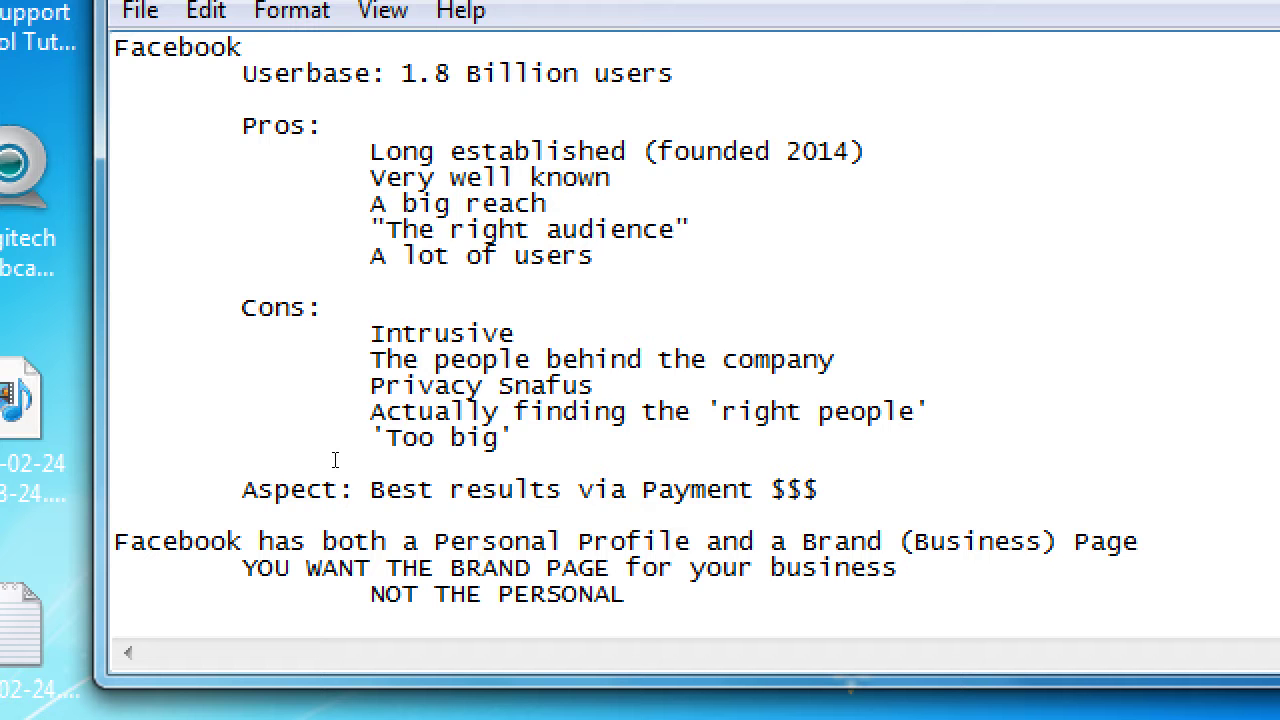
# Add the subheading "Why?", indented one level, below "NOT THE PERSONAL"
pyautogui.press('Return')
pyautogui.press('Tab')
pyautogui.press('Tab')
pyautogui.press('BackSpace')
pyautogui.write('Why?')
# Add "It follows the TOS", indented two levels, as the first reason under "Why?"
pyautogui.press('Return')
pyautogui.press('Tab')
pyautogui.press('Tab')
pyautogui.write('It foll')
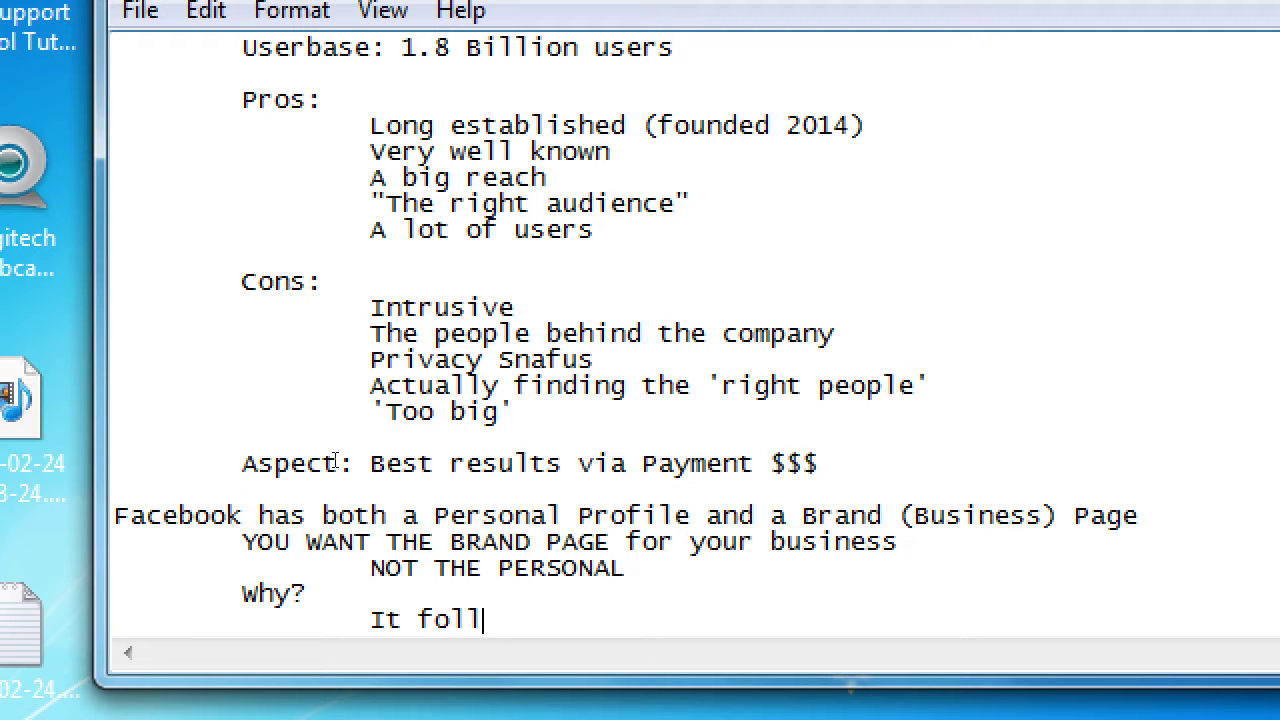
pyautogui.write('ows the TOS')
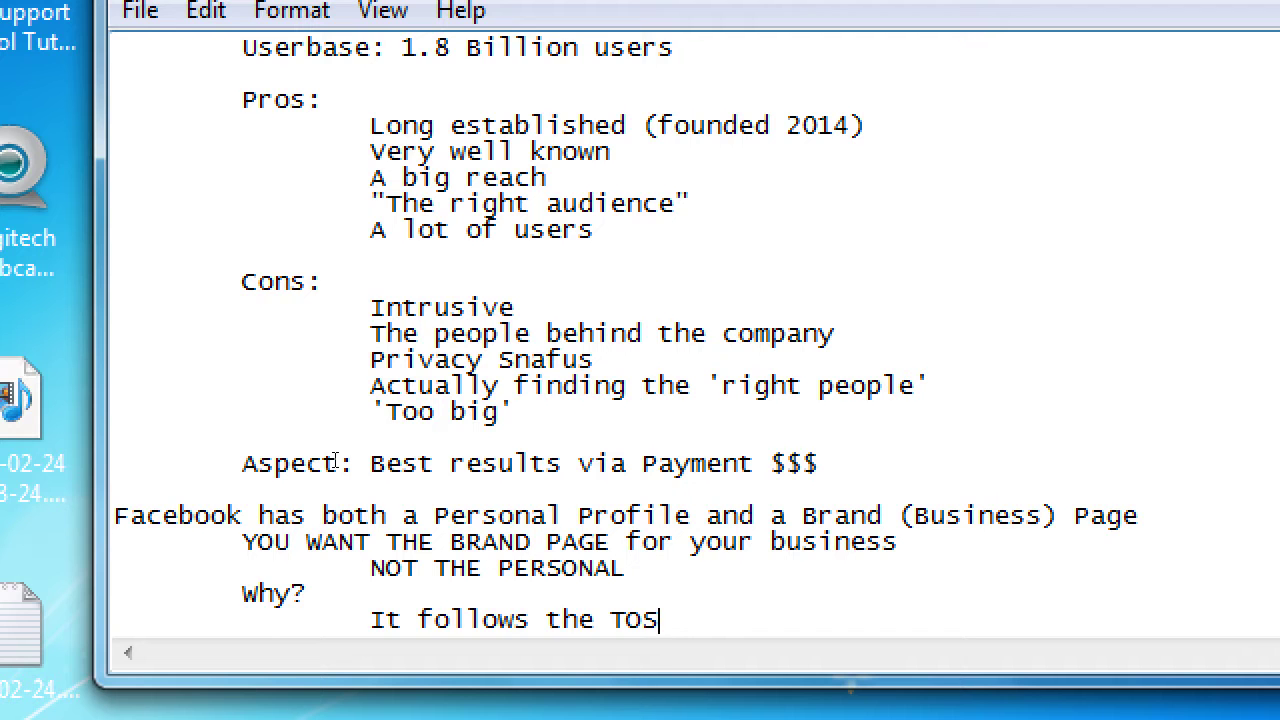
# Add "Gives you more features" as the second reason under "Why?"
pyautogui.press('Return')
pyautogui.press('Tab')
pyautogui.press('Tab')
pyautogui.write('Givs')
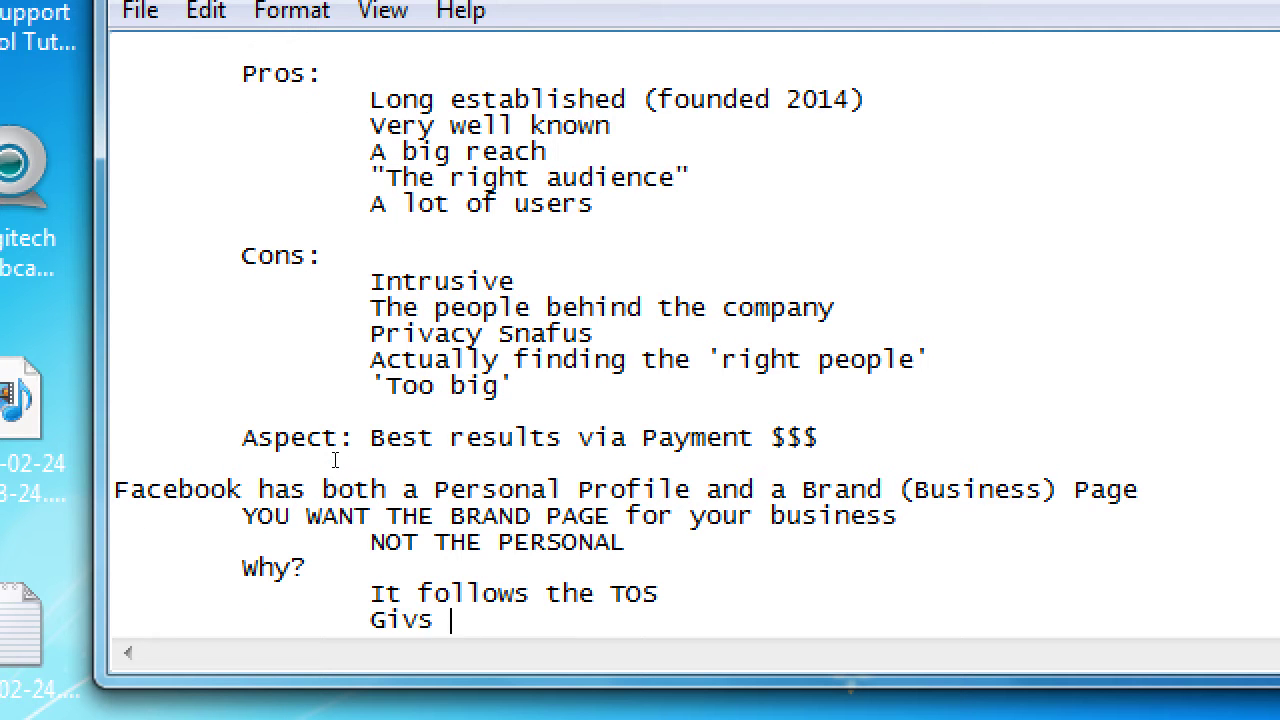
pyautogui.press('BackSpace')
pyautogui.write('es you more features')
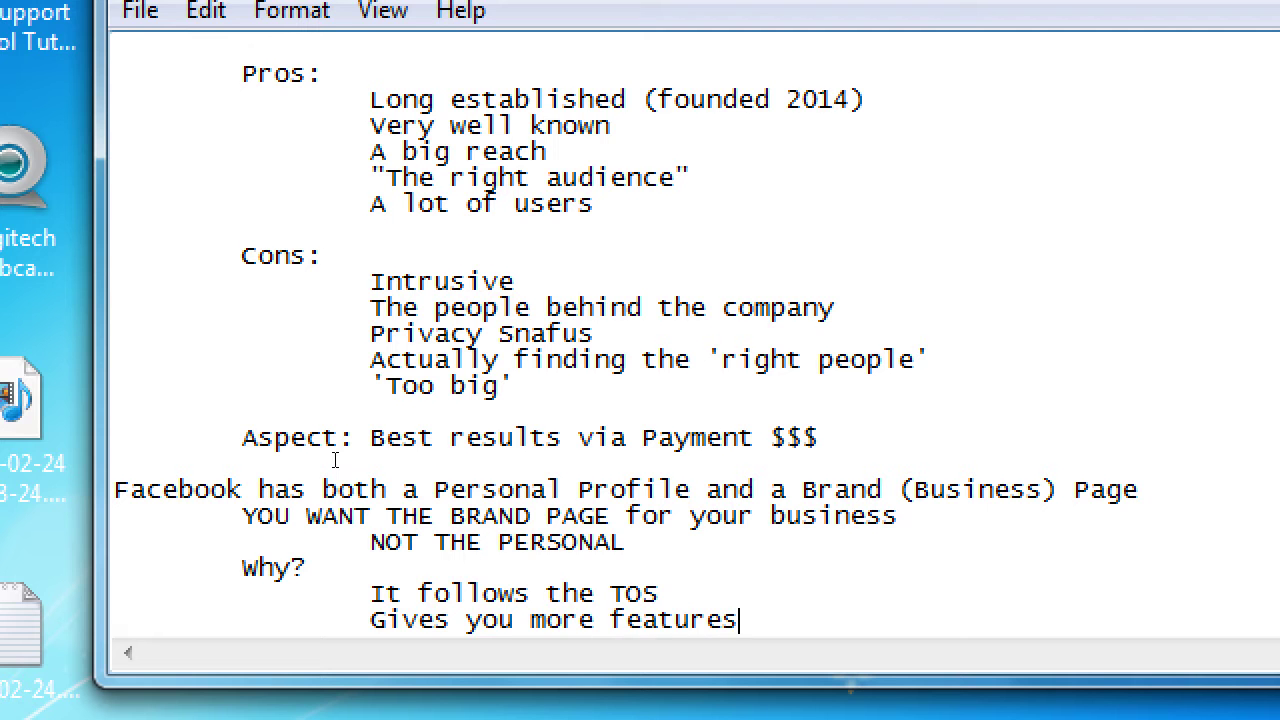
# Add "Works best for a business" as the third reason under "Why?"
pyautogui.press('Return')
pyautogui.press('Tab')
pyautogui.press('Tab')
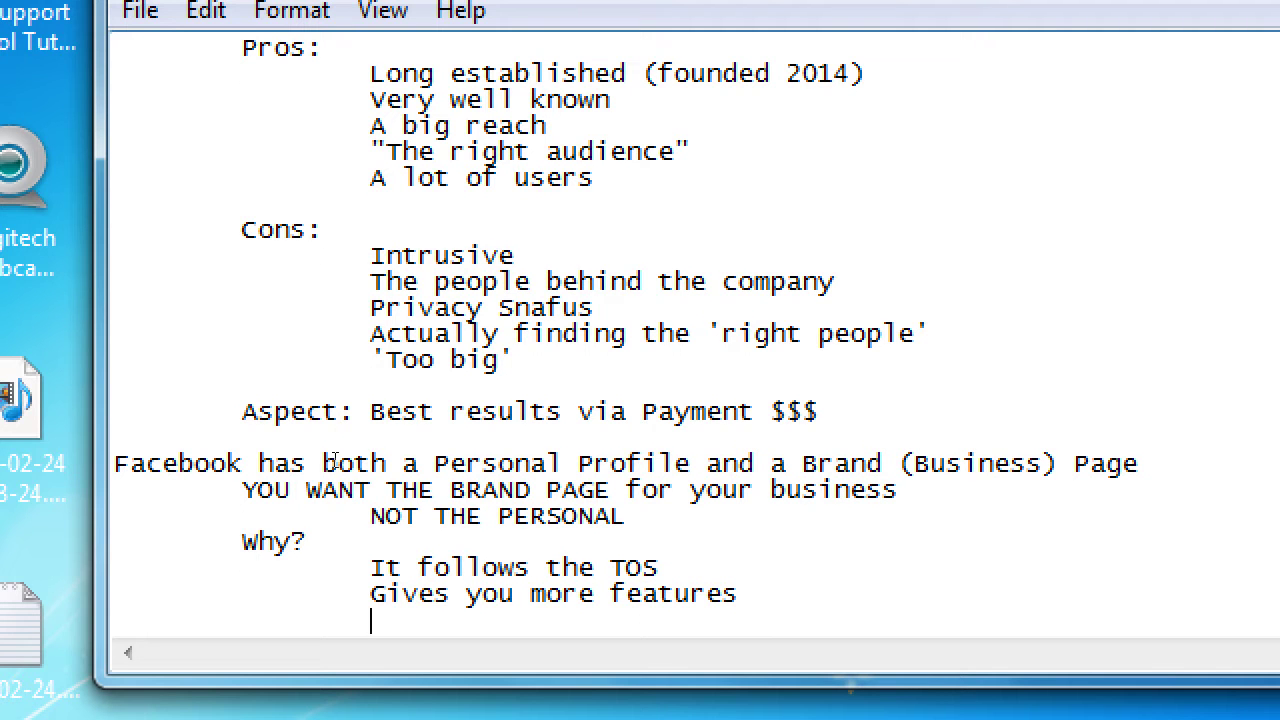
pyautogui.write('Works bes')
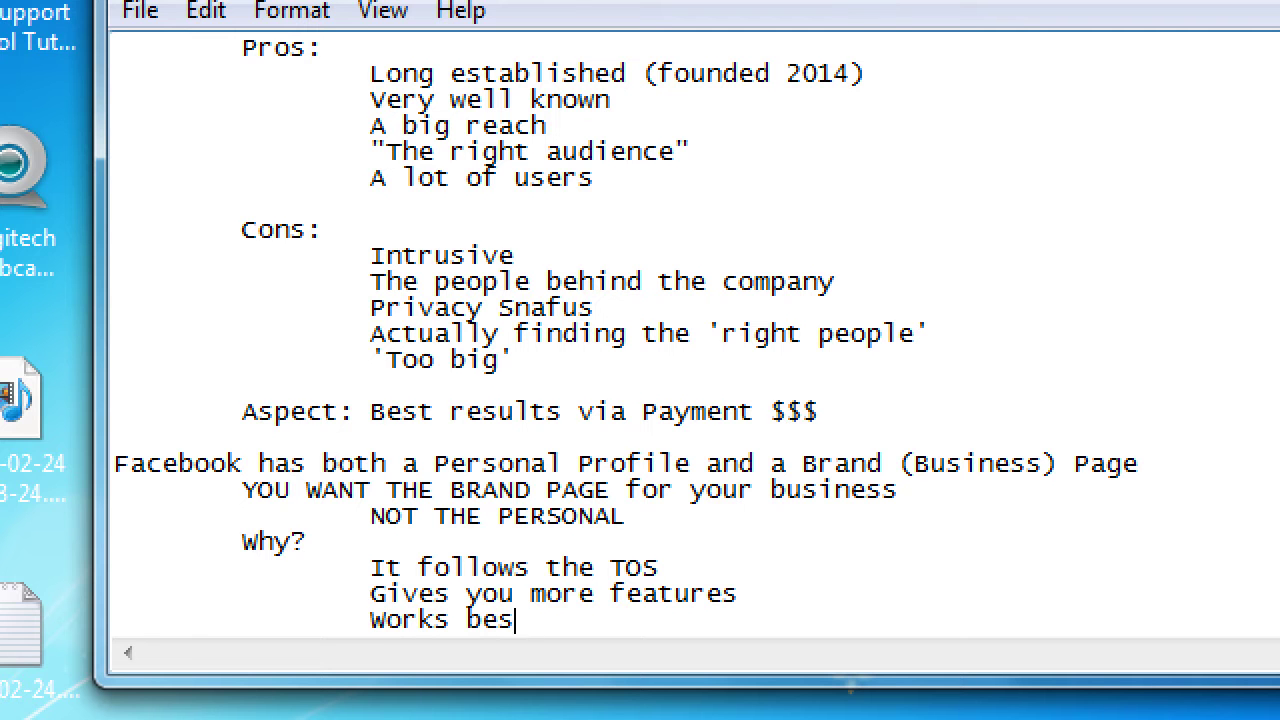
pyautogui.write('t for a business')
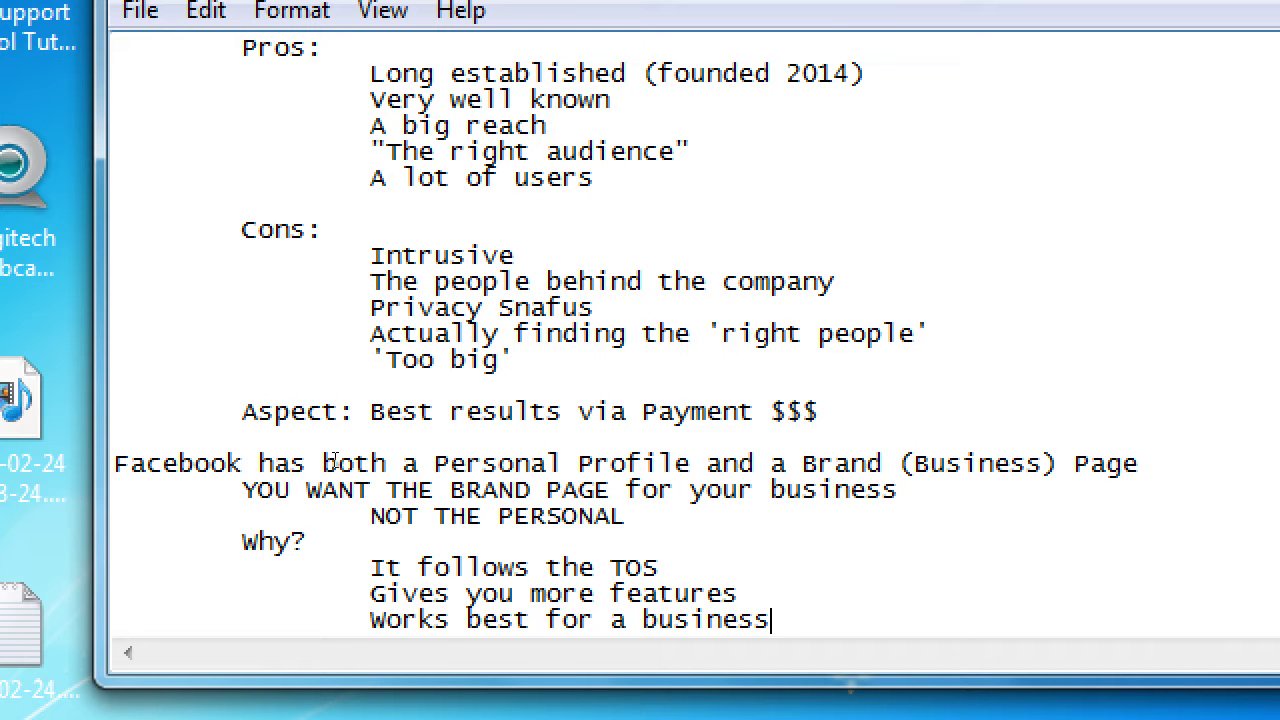
# Add "Gives you more reach/targeting" as the fourth reason under "Why?"
pyautogui.press('Return')
pyautogui.press('Tab')
pyautogui.press('Tab')
pyautogui.write('Give')
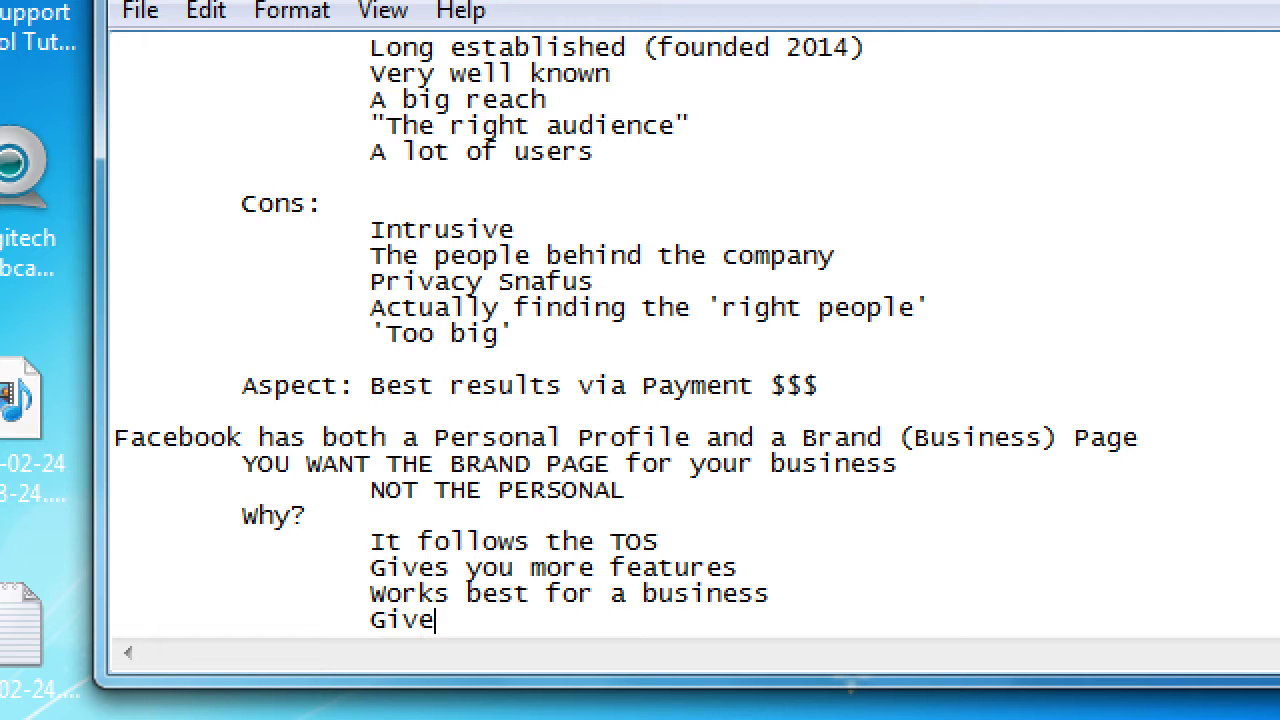
pyautogui.write('s you more reach')
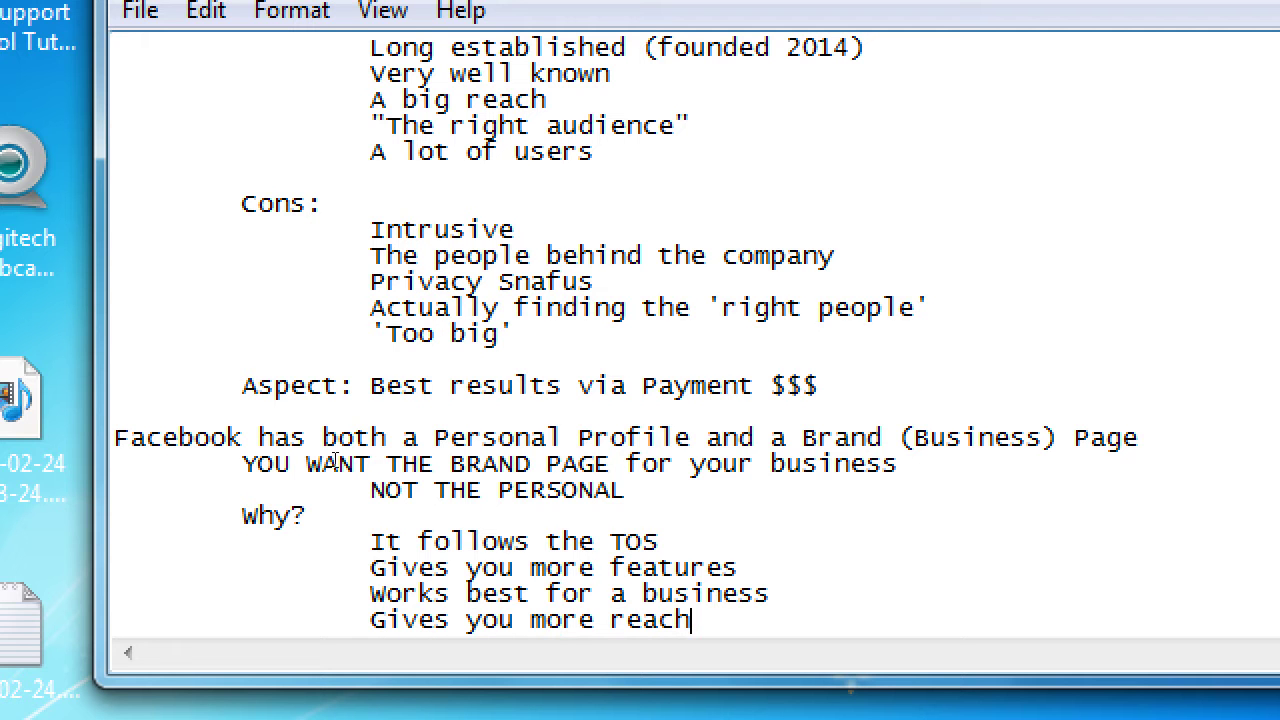
pyautogui.write('/targeting')
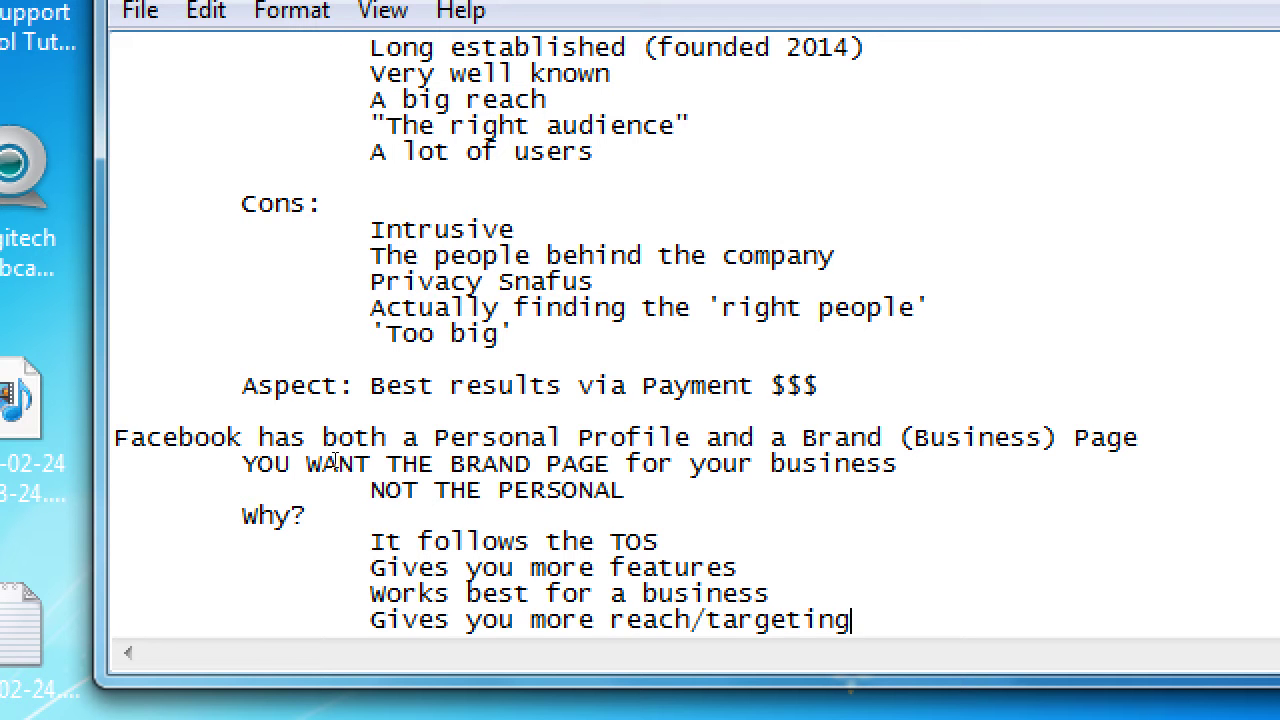
# Add the unindented line "We use (or create) a Personal Profile," after two blank lines below the reasons
pyautogui.press('Return')
pyautogui.press('Return')
pyautogui.press('Return')
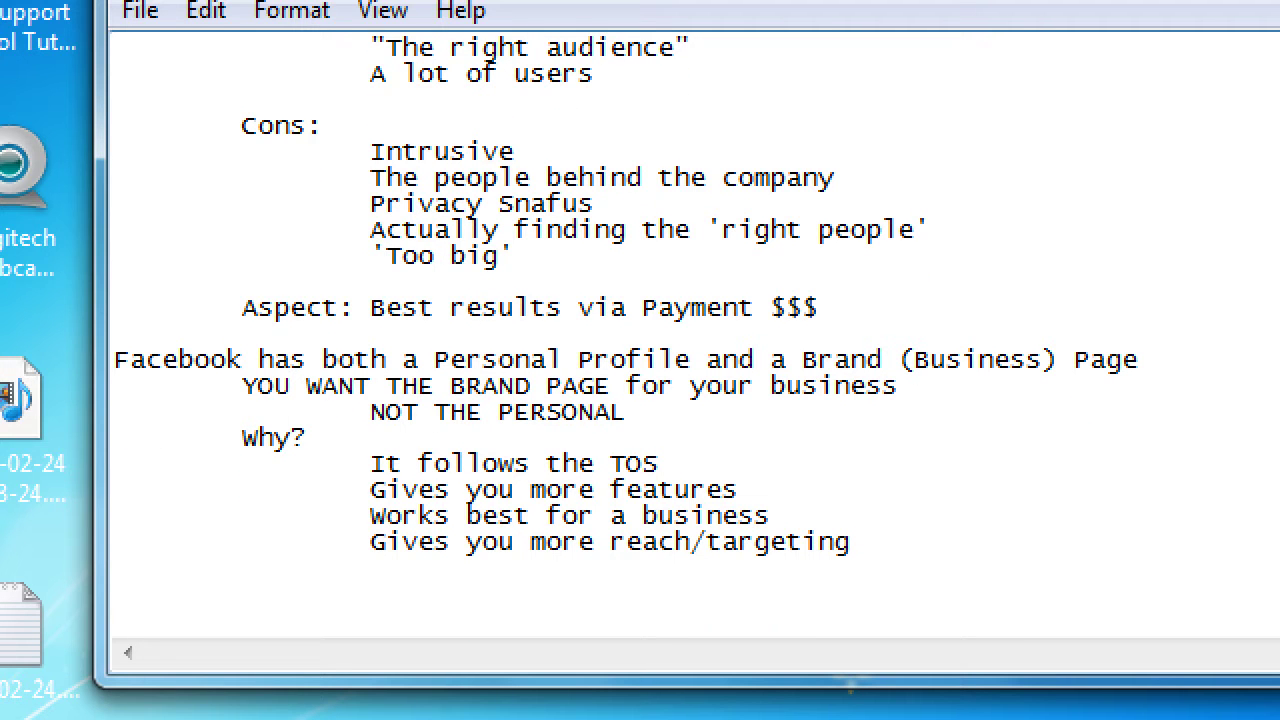
pyautogui.write('We c')
pyautogui.press('BackSpace')
pyautogui.write('use (or creates)')
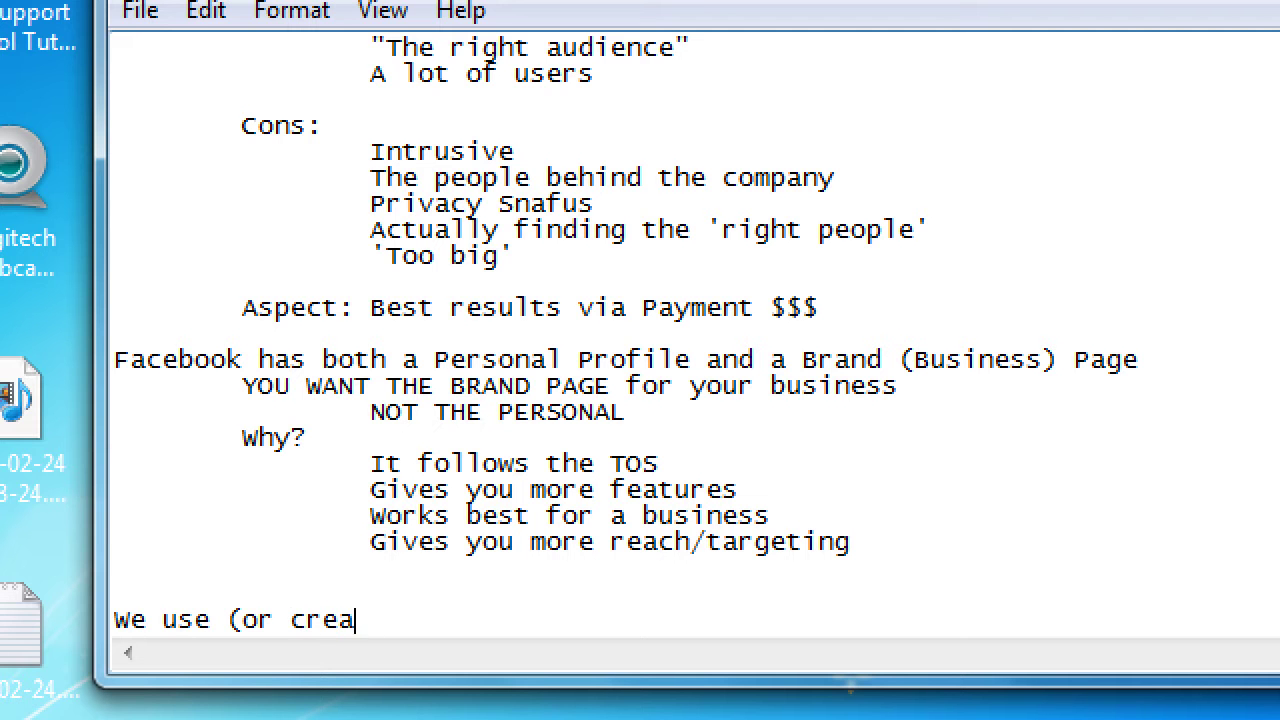
pyautogui.press('BackSpace')
pyautogui.press('BackSpace')
pyautogui.press('BackSpace')
pyautogui.write(') a Personal ')
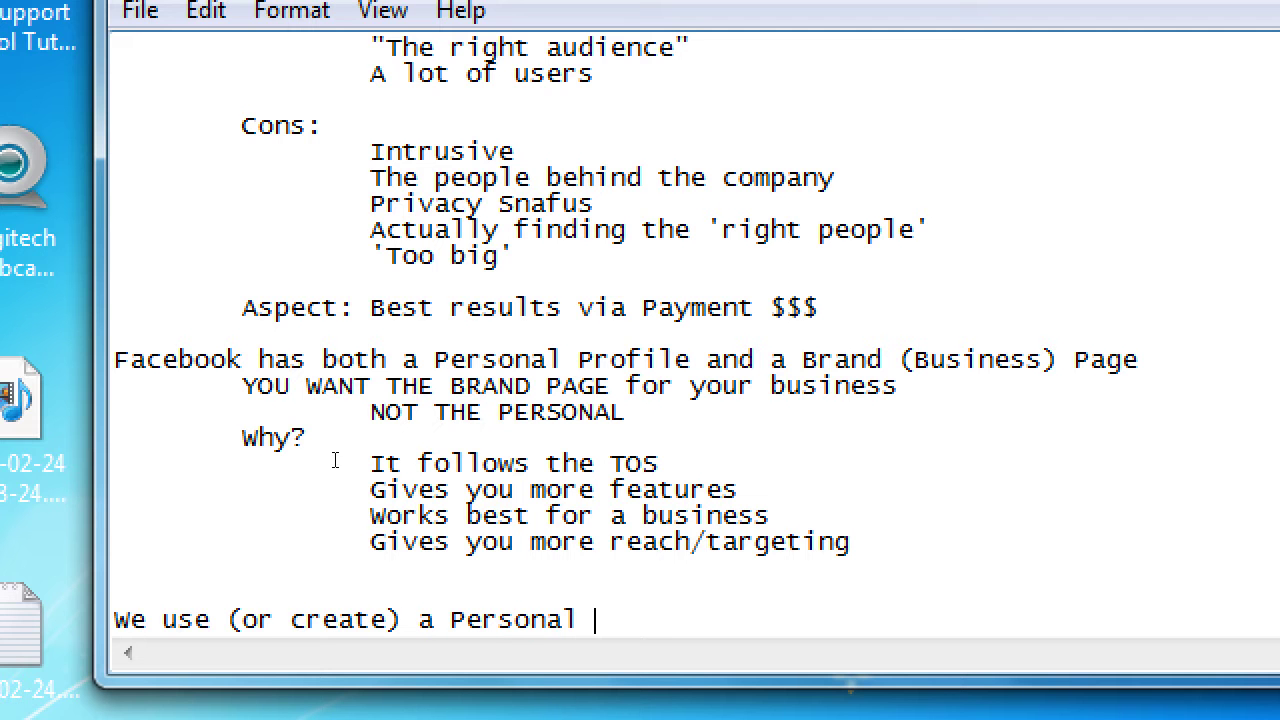
pyautogui.write('Profile,')
# Continue the sentence on a line indented one level with "and then create/add, manage one more more Brand Pages."
pyautogui.press('Return')
pyautogui.press('Tab')
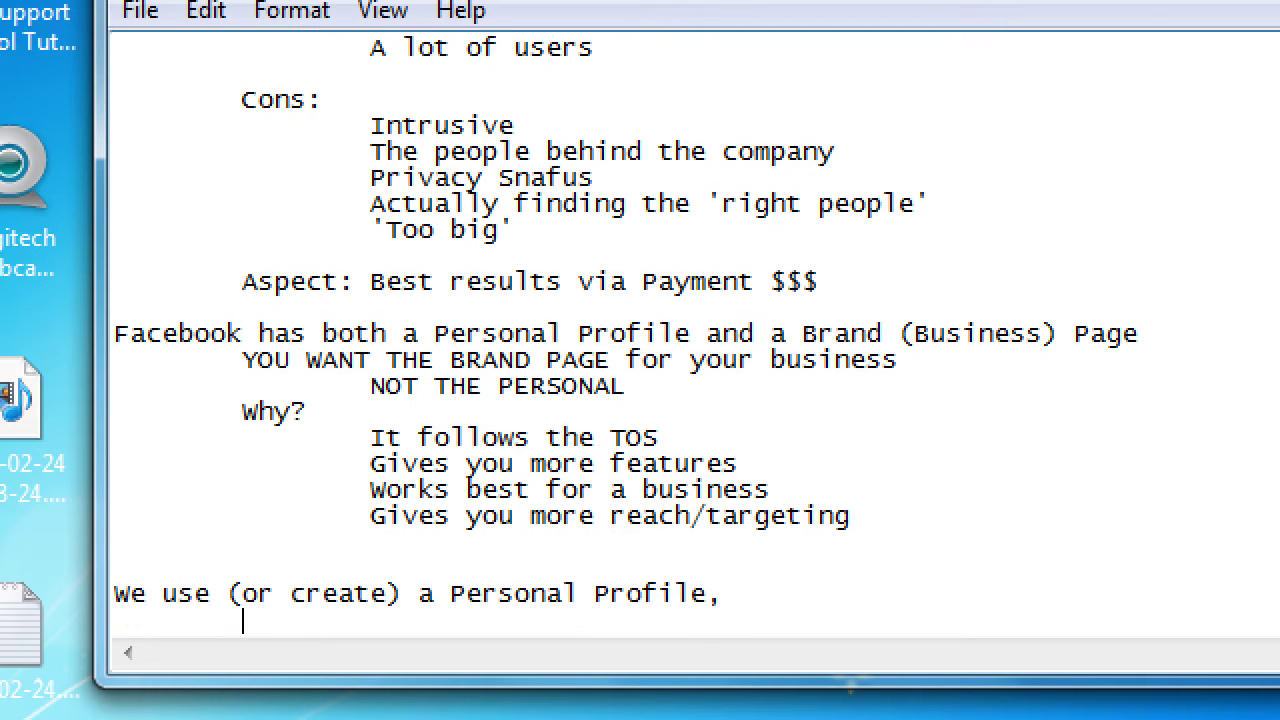
pyautogui.write('and then cre')
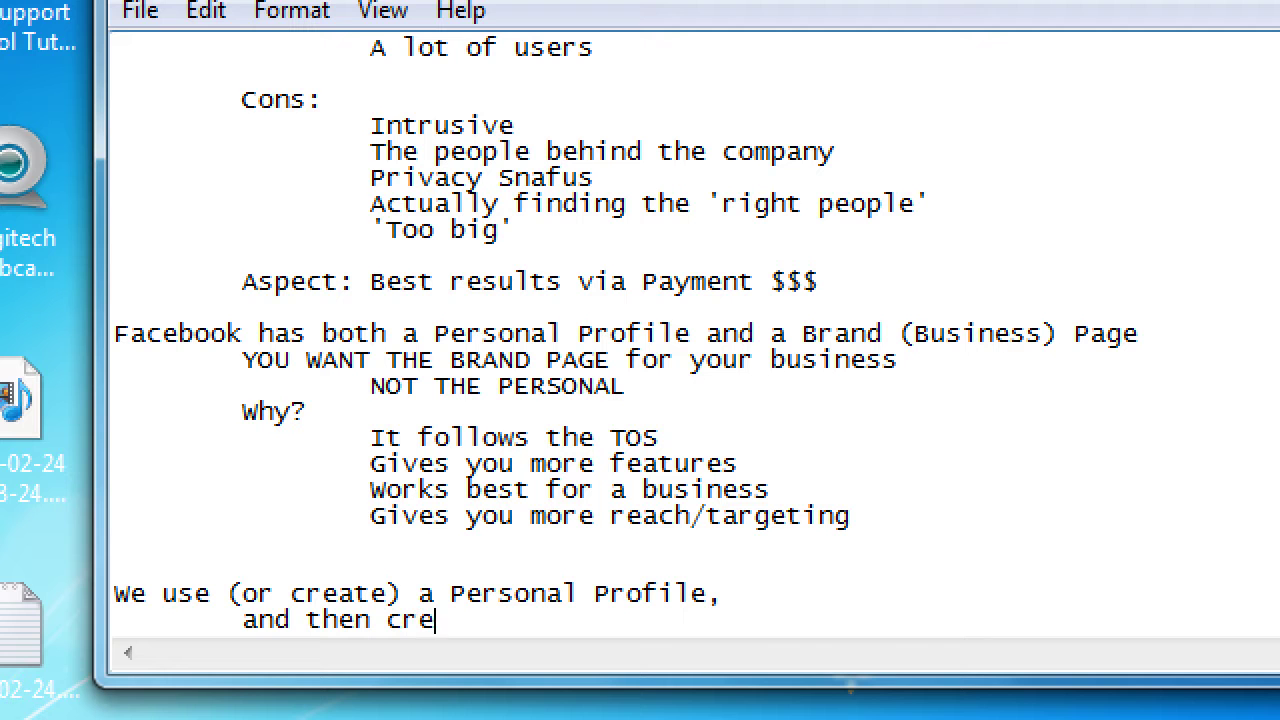
pyautogui.write('ate/add, manage')
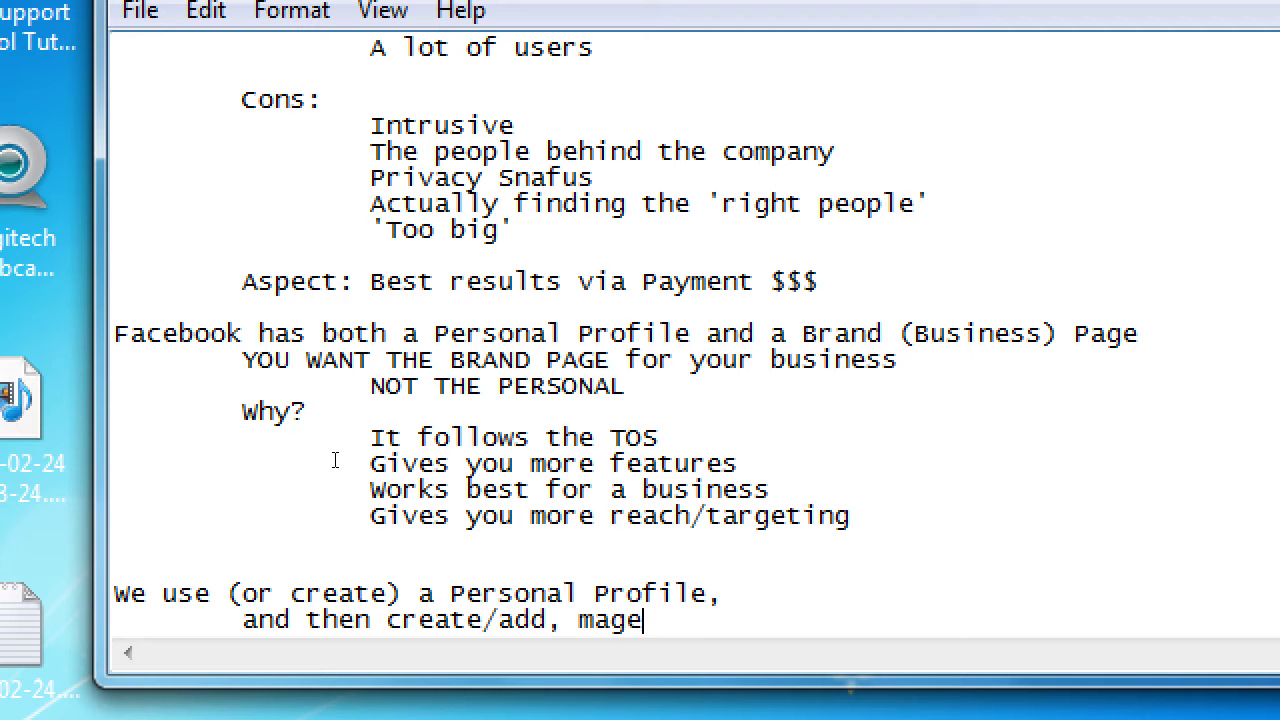
pyautogui.press('BackSpace')
pyautogui.press('BackSpace')
pyautogui.write('nage a')
pyautogui.press('BackSpace')
pyautogui.write('one more more Busi')
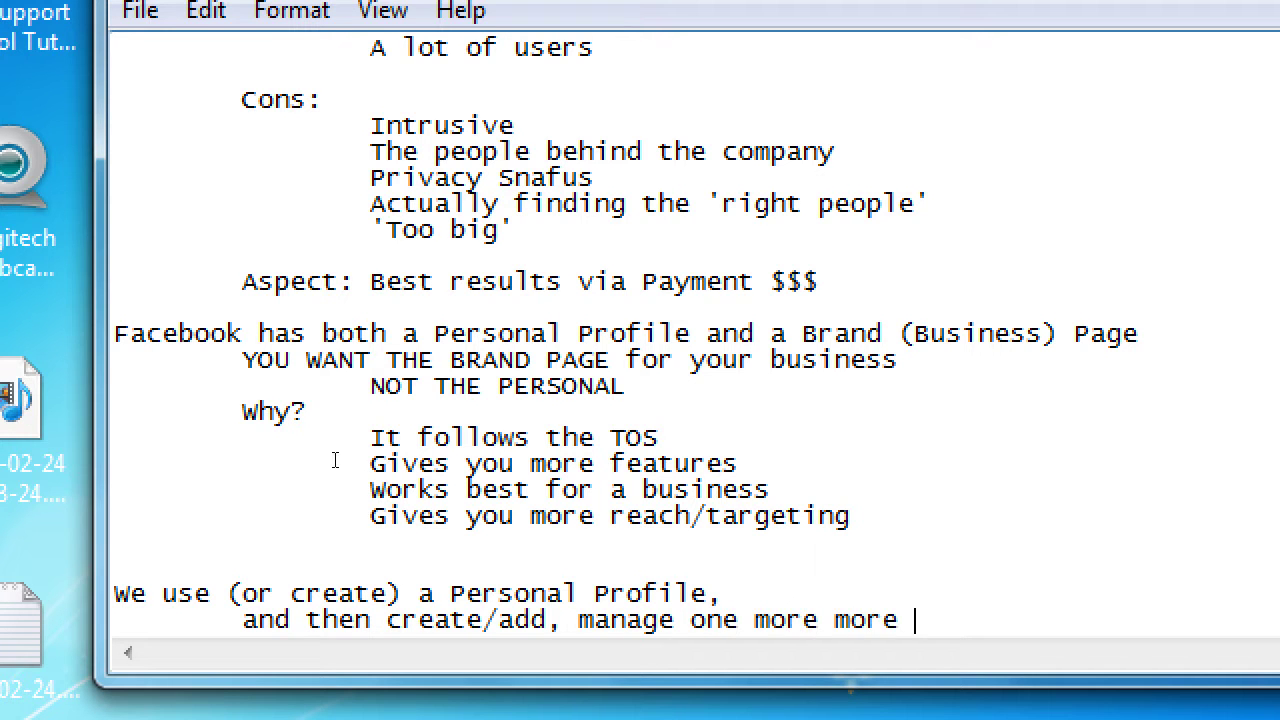
pyautogui.press('BackSpace')
pyautogui.press('BackSpace')
pyautogui.press('BackSpace')
pyautogui.write('rand Pages.')
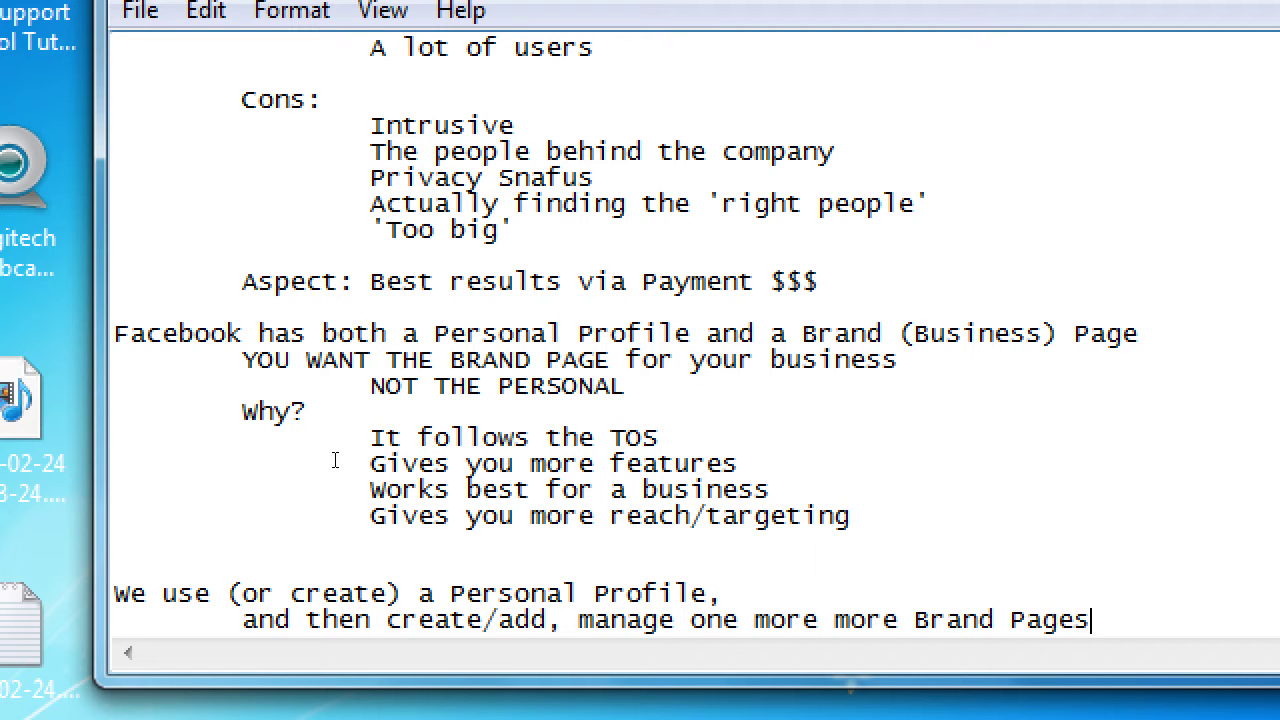
# Highlight "Brand Pages." and then "Personal Profile," in the closing sentence, and return to the end of the text
pyautogui.hotkey('ctrl', 'shift', 'Left')
pyautogui.hotkey('ctrl', 'shift', 'Left')
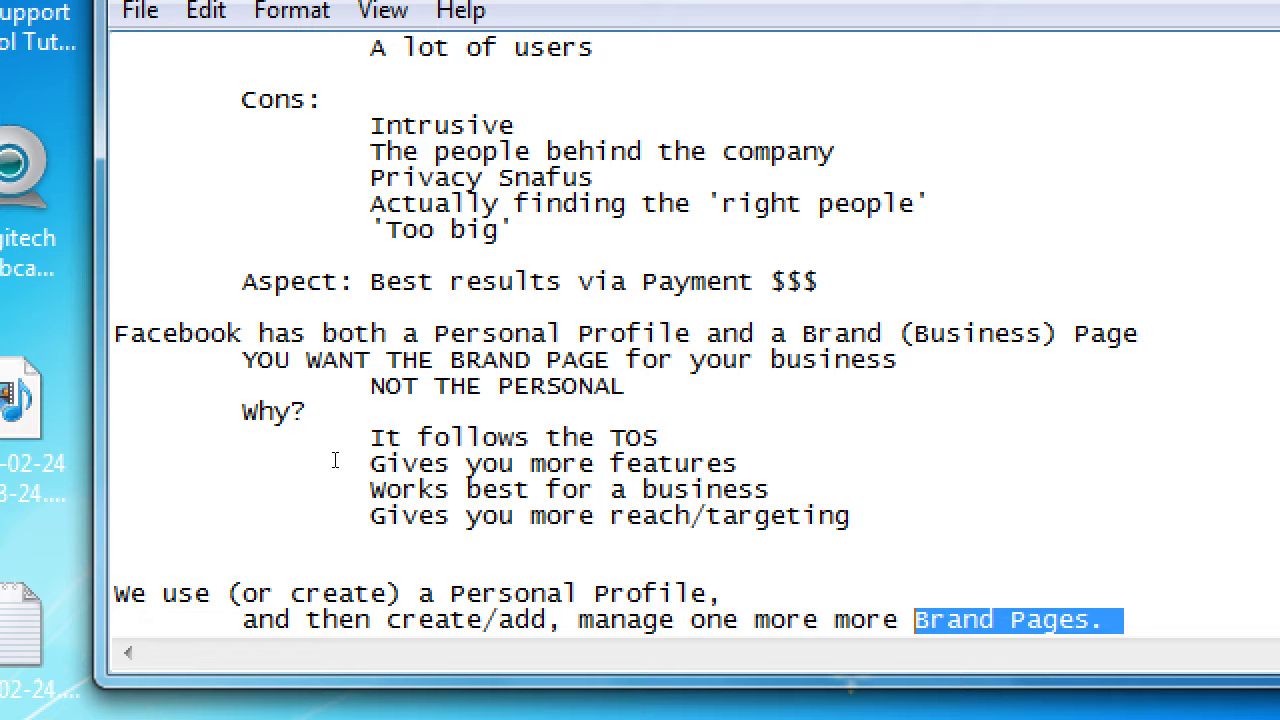
pyautogui.press('Up')
pyautogui.hotkey('ctrl', 'shift', 'Left')
pyautogui.hotkey('ctrl', 'shift', 'Left')
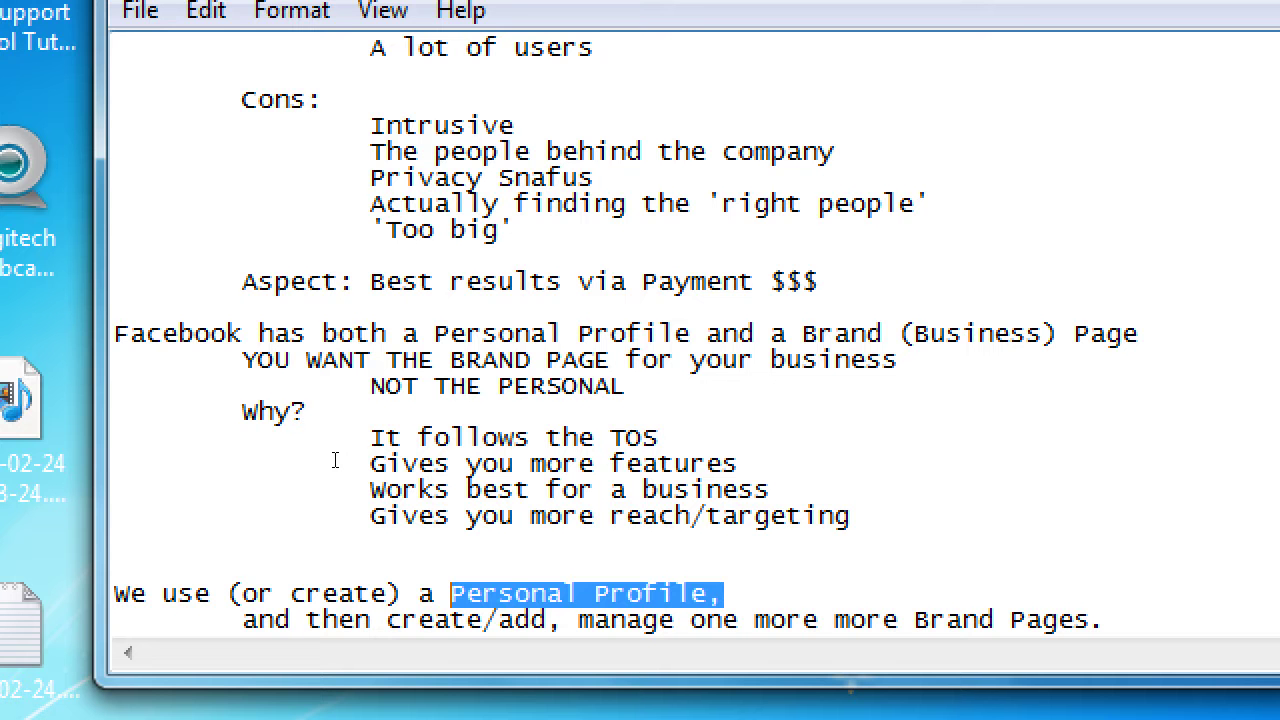
pyautogui.hotkey('ctrl', 'End')
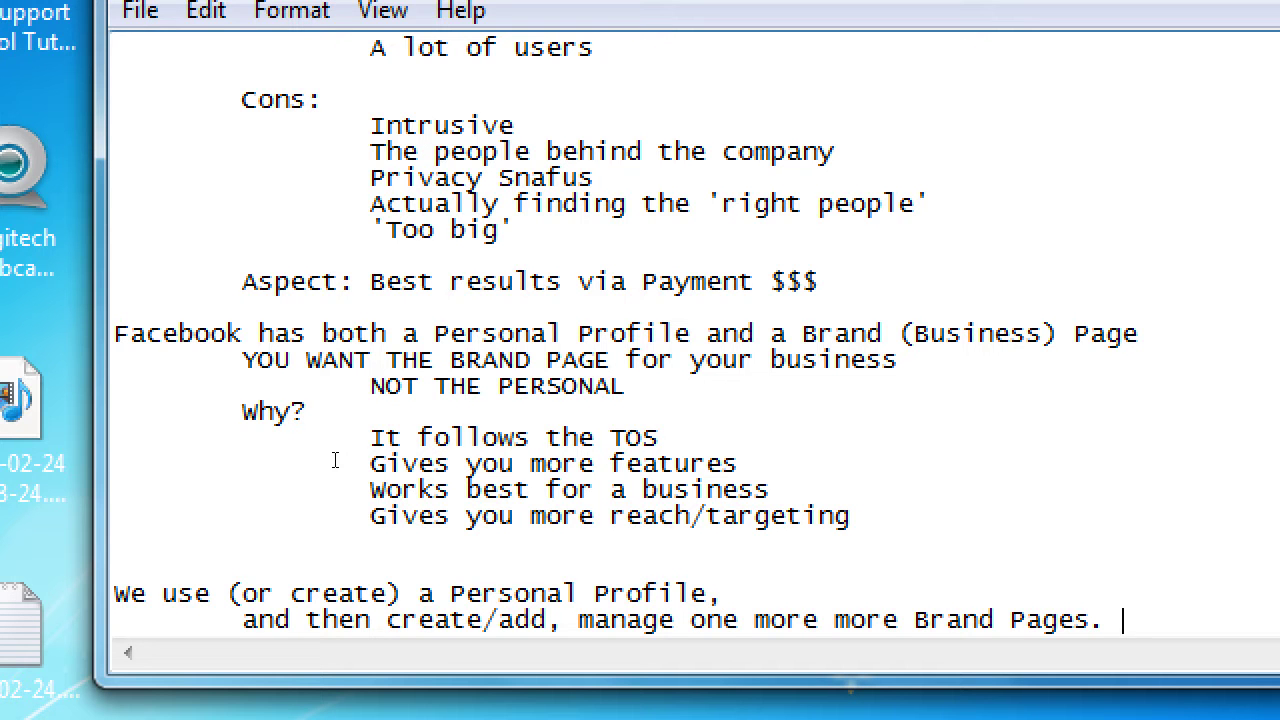
# Extend the notes window upward so that all lines from the Facebook heading to the closing sentence fit
pyautogui.press('super+minus')
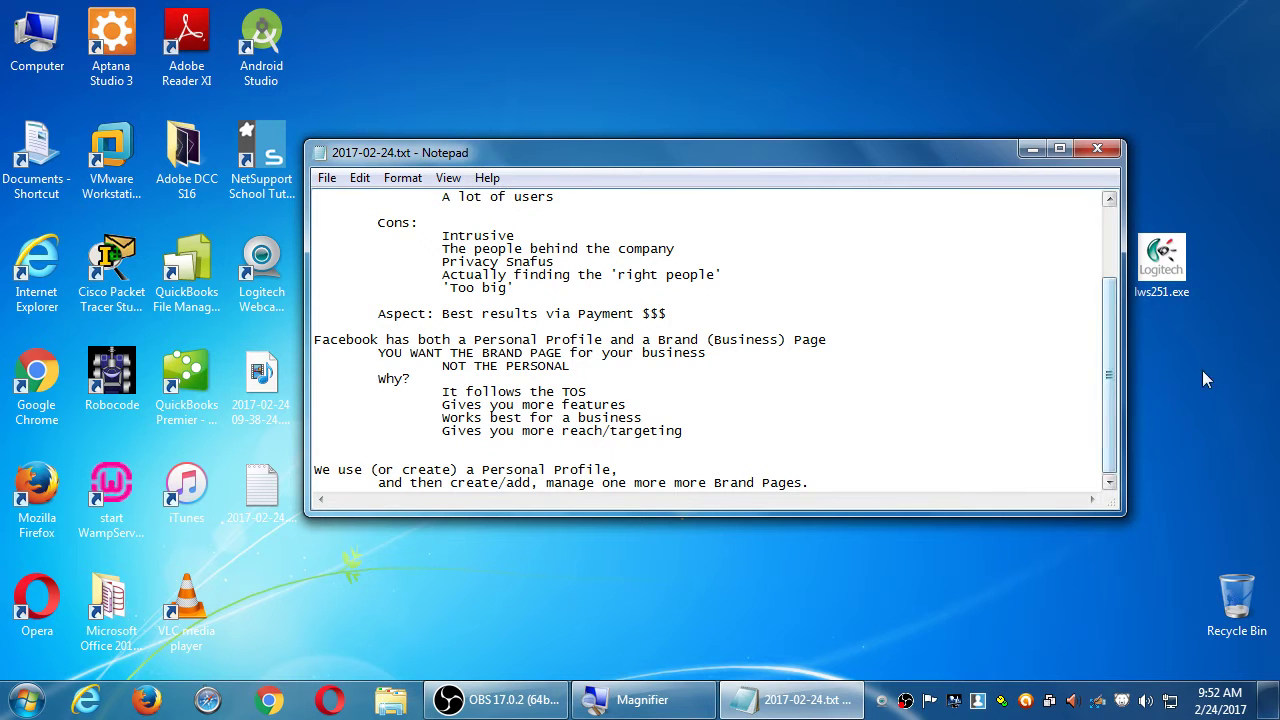
pyautogui.moveTo(960, 141); pyautogui.dragTo(961, 17)
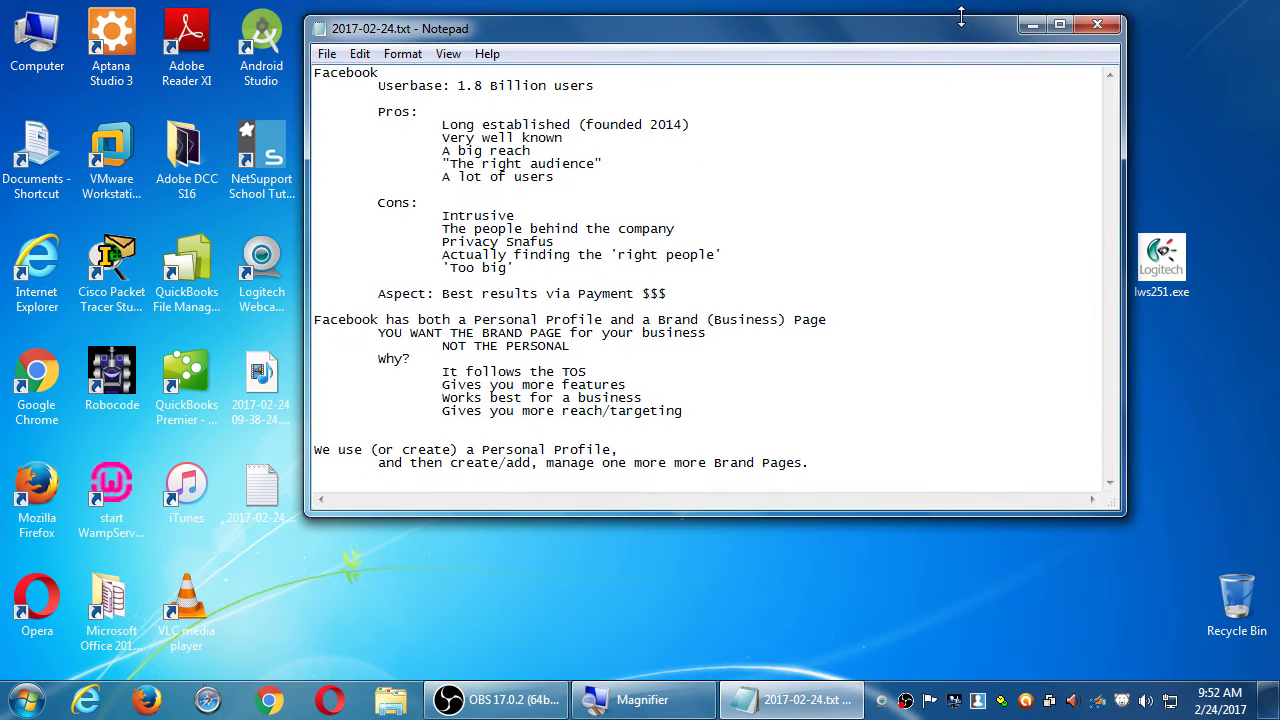
pyautogui.press('super+plus')
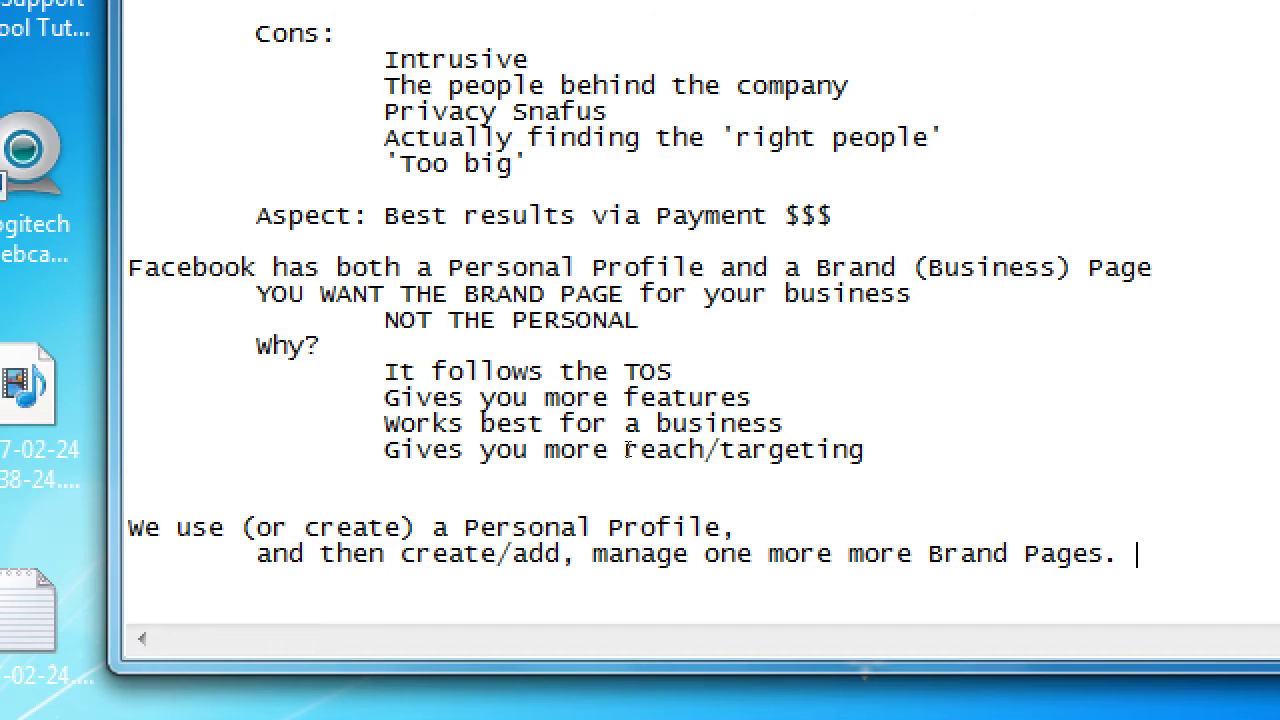
# Highlight "Personal Profile" and then "Brand" in the closing sentence of the notes, and clear the selection
pyautogui.press('Up')
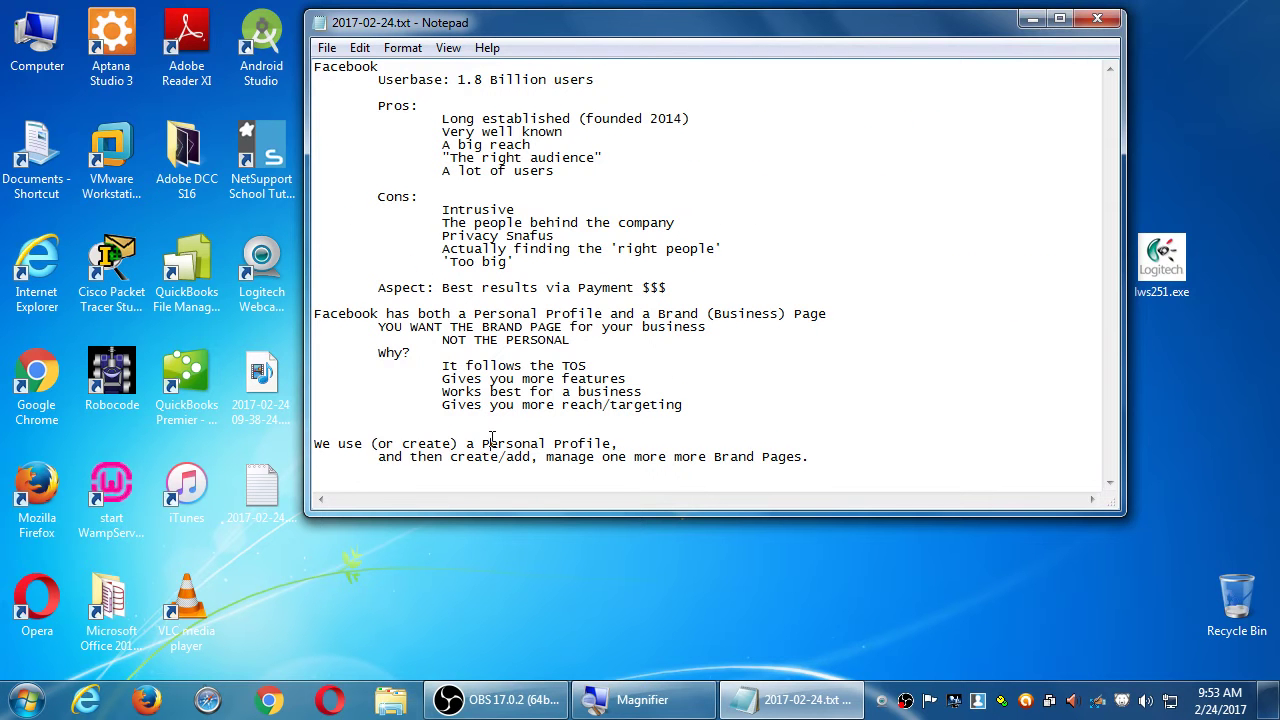
pyautogui.moveTo(491, 443); pyautogui.dragTo(568, 443)
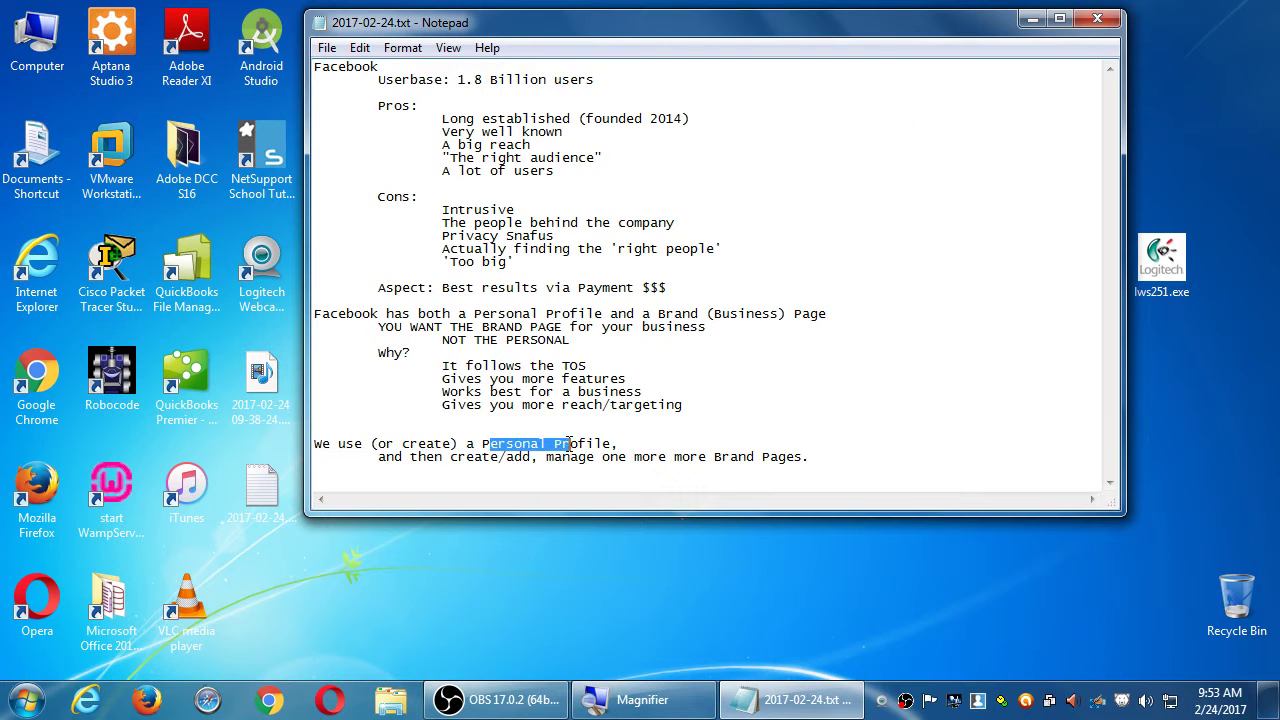
pyautogui.doubleClick(727, 455)
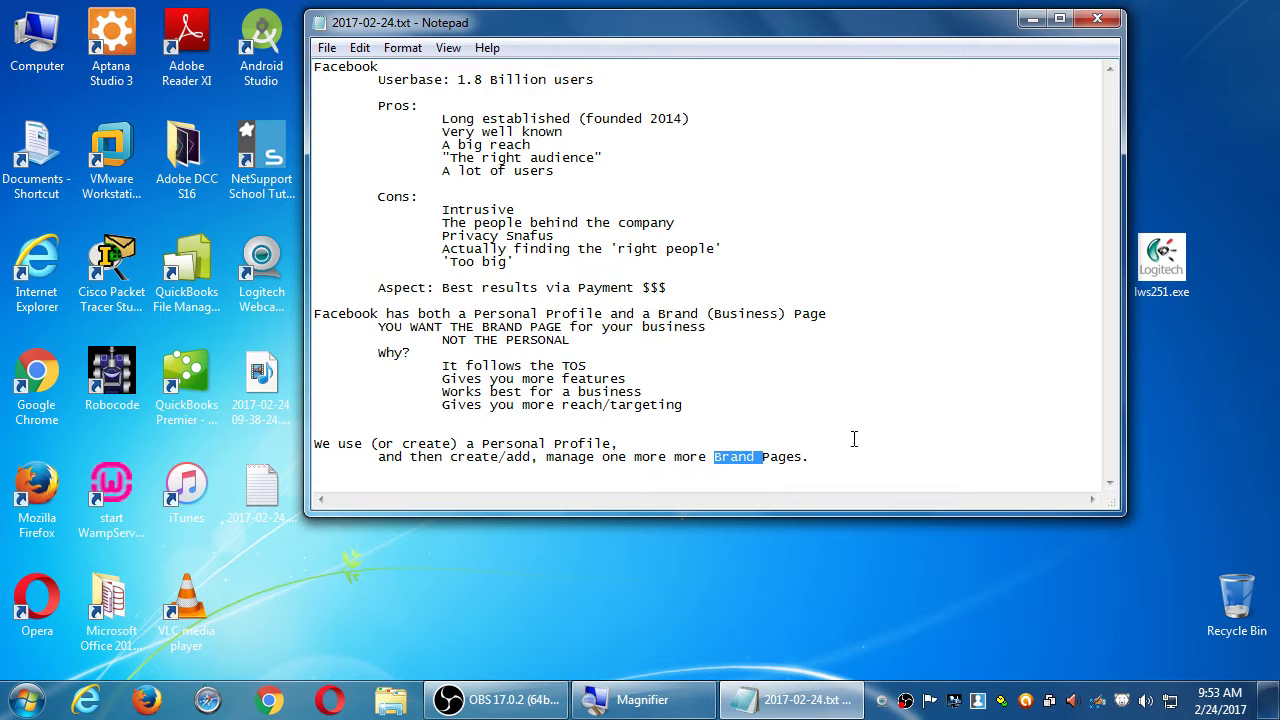
pyautogui.click(854, 469)
pyautogui.press('super')
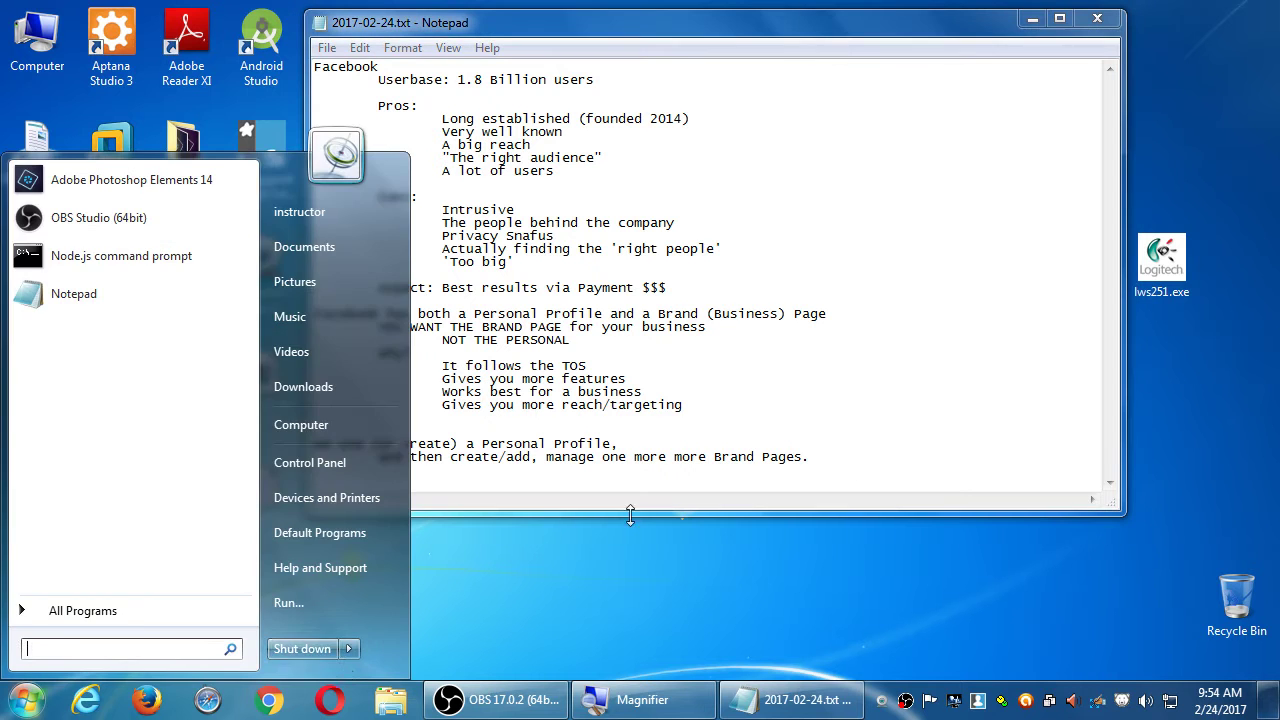
pyautogui.press('super')
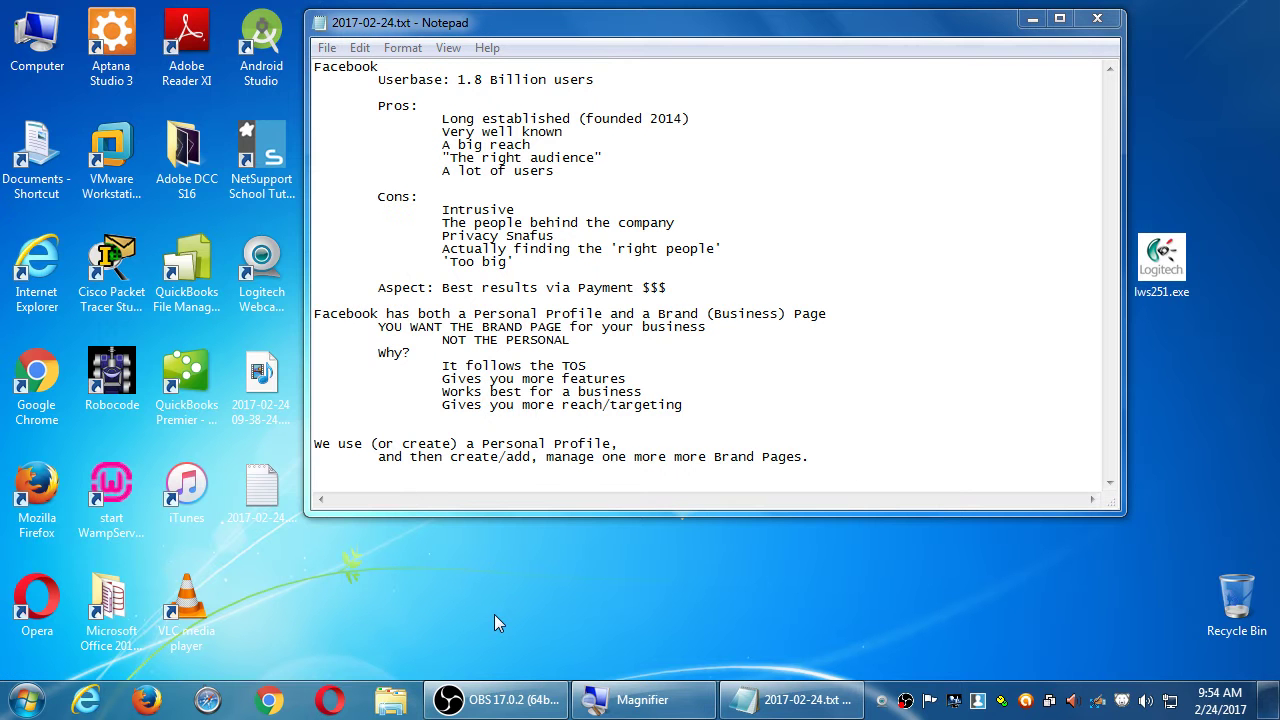
# Switch to Chrome and load the lookalike address facecrook.com in the open tab
pyautogui.click(272, 702)
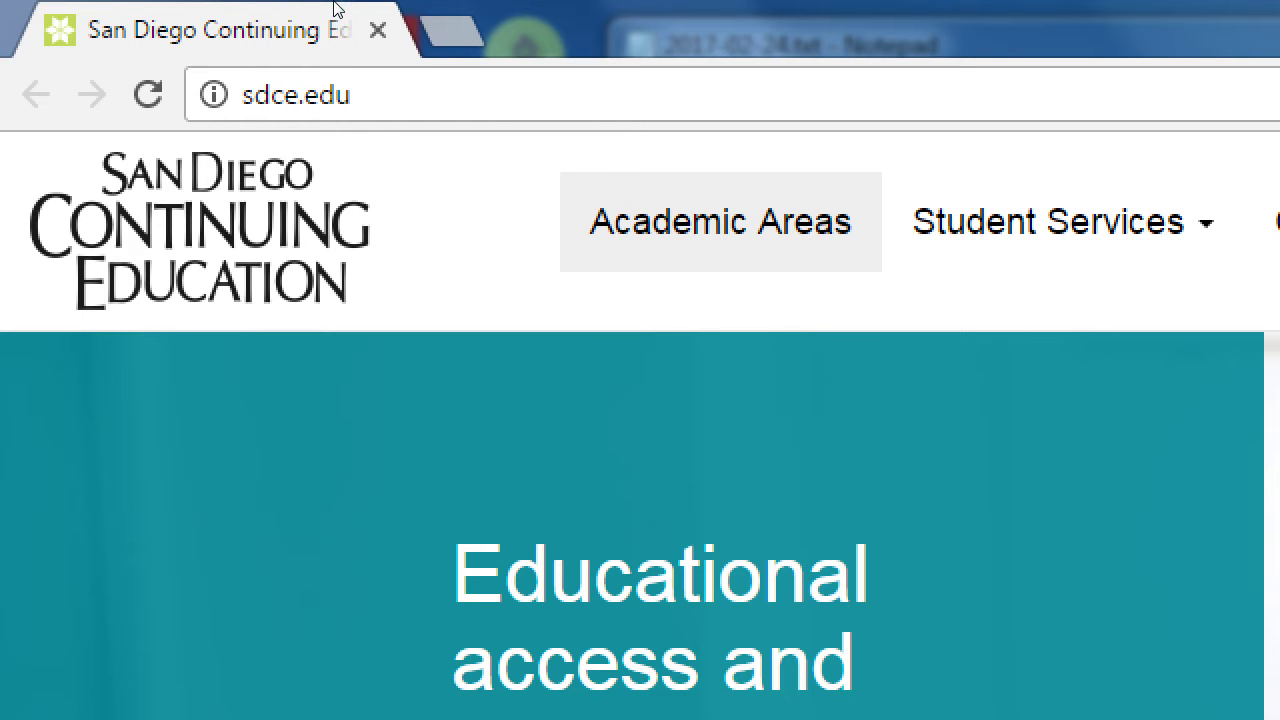
pyautogui.hotkey('ctrl', 'a')
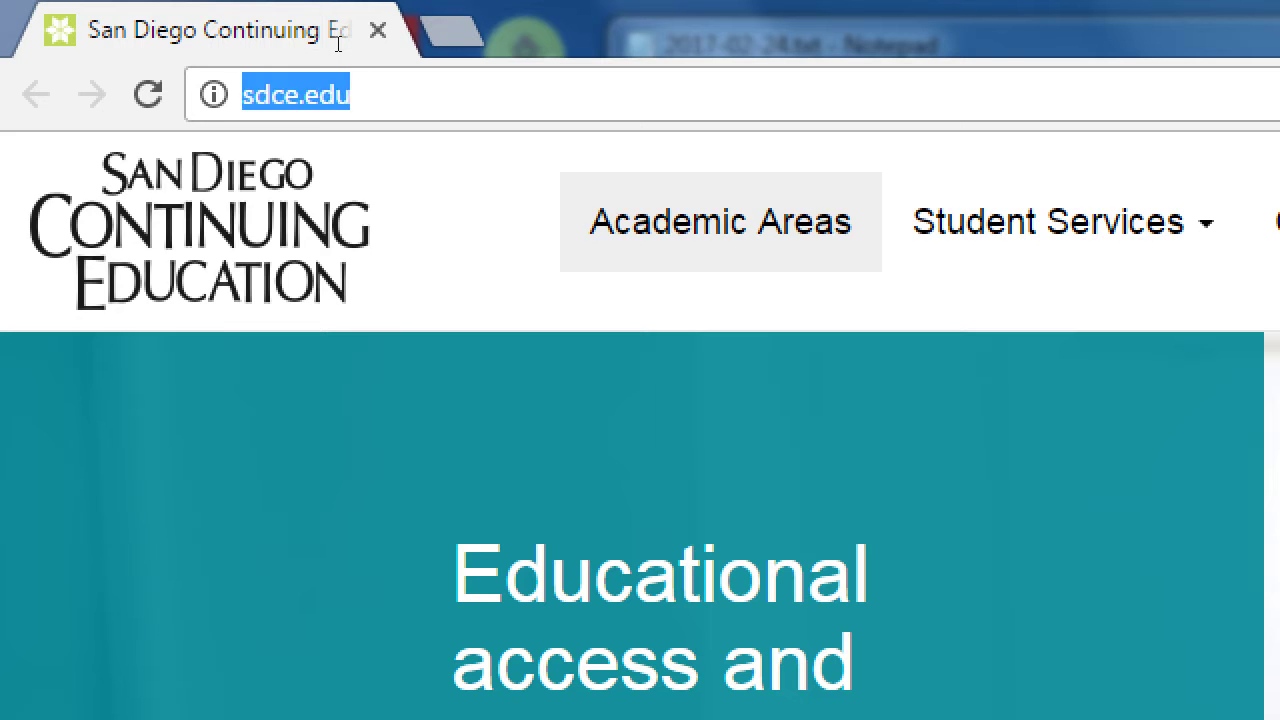
pyautogui.write('faceboo')
pyautogui.press('BackSpace')
pyautogui.press('BackSpace')
pyautogui.write('b')
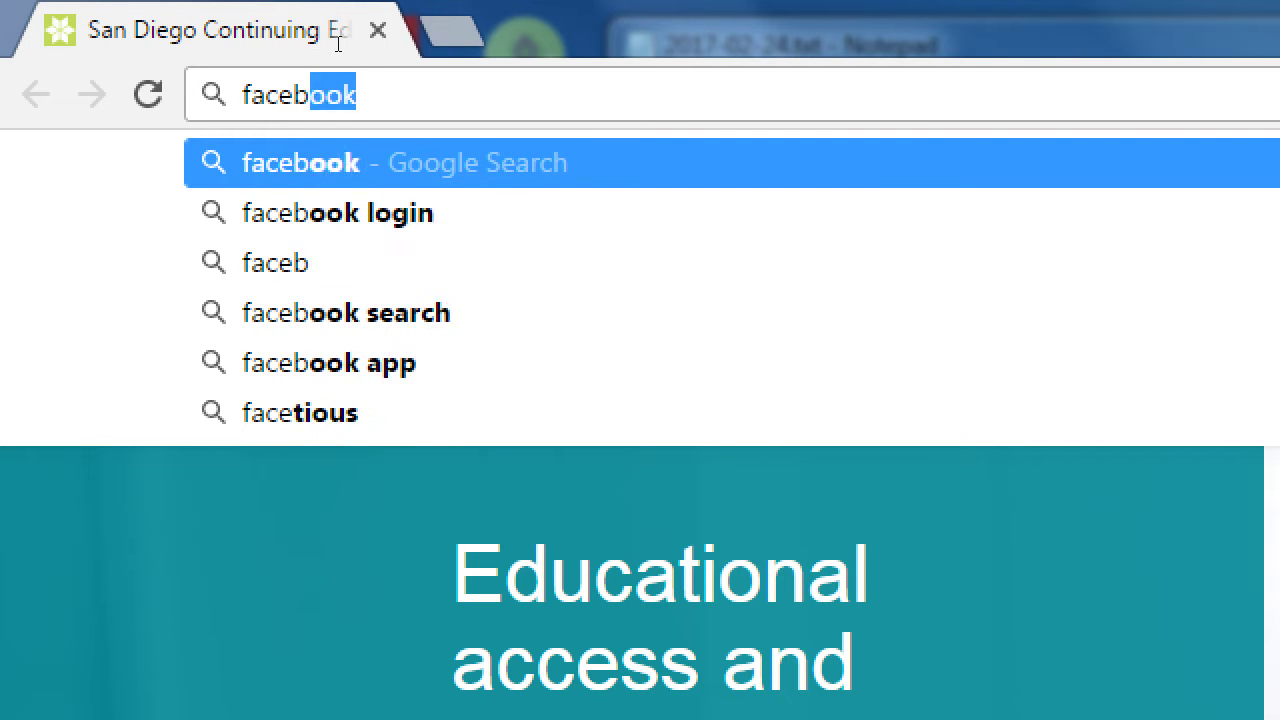
pyautogui.press('Right')
pyautogui.press('BackSpace')
pyautogui.press('BackSpace')
pyautogui.press('BackSpace')
pyautogui.press('BackSpace')
pyautogui.write('c')
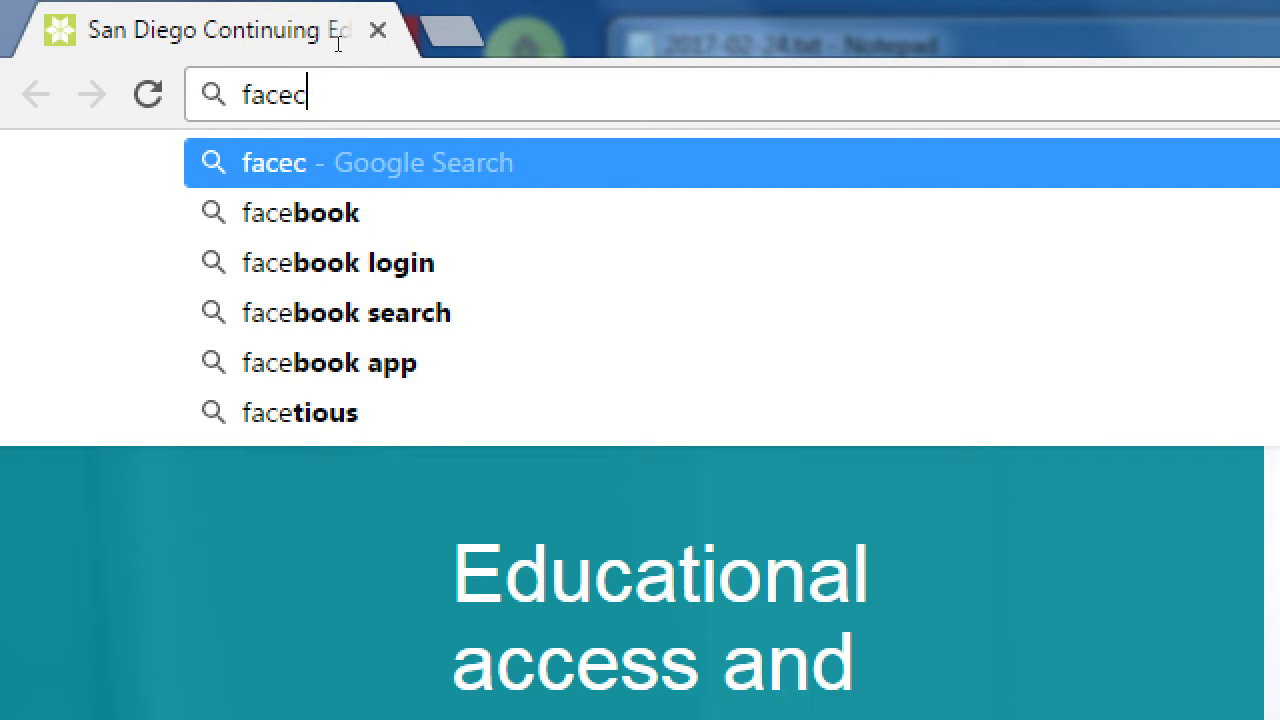
pyautogui.write('rook.com')
pyautogui.press('Return')
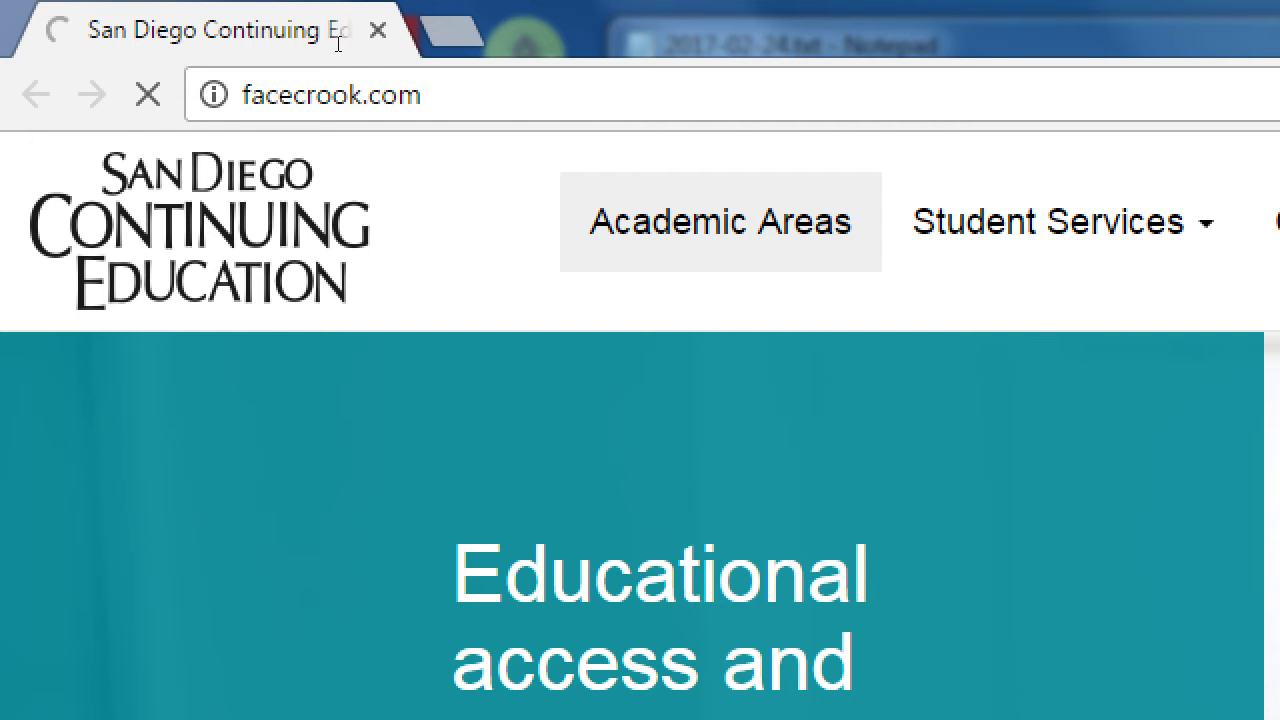
# Open facebook.com in a new browser tab
pyautogui.hotkey('ctrl', 't')
pyautogui.write('facebook.com')
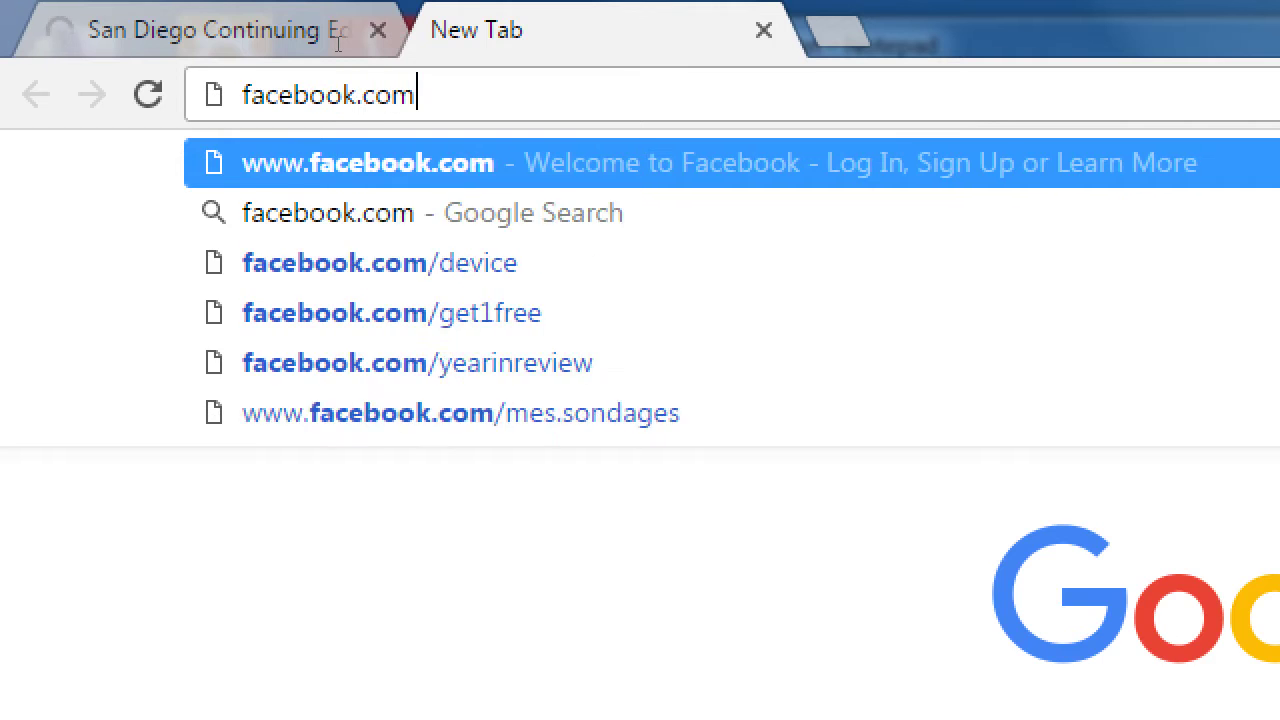
pyautogui.press('Return')
# Compare the facecrook.com tab with the genuine facebook.com tab, alternating between their addresses
pyautogui.click(338, 44)
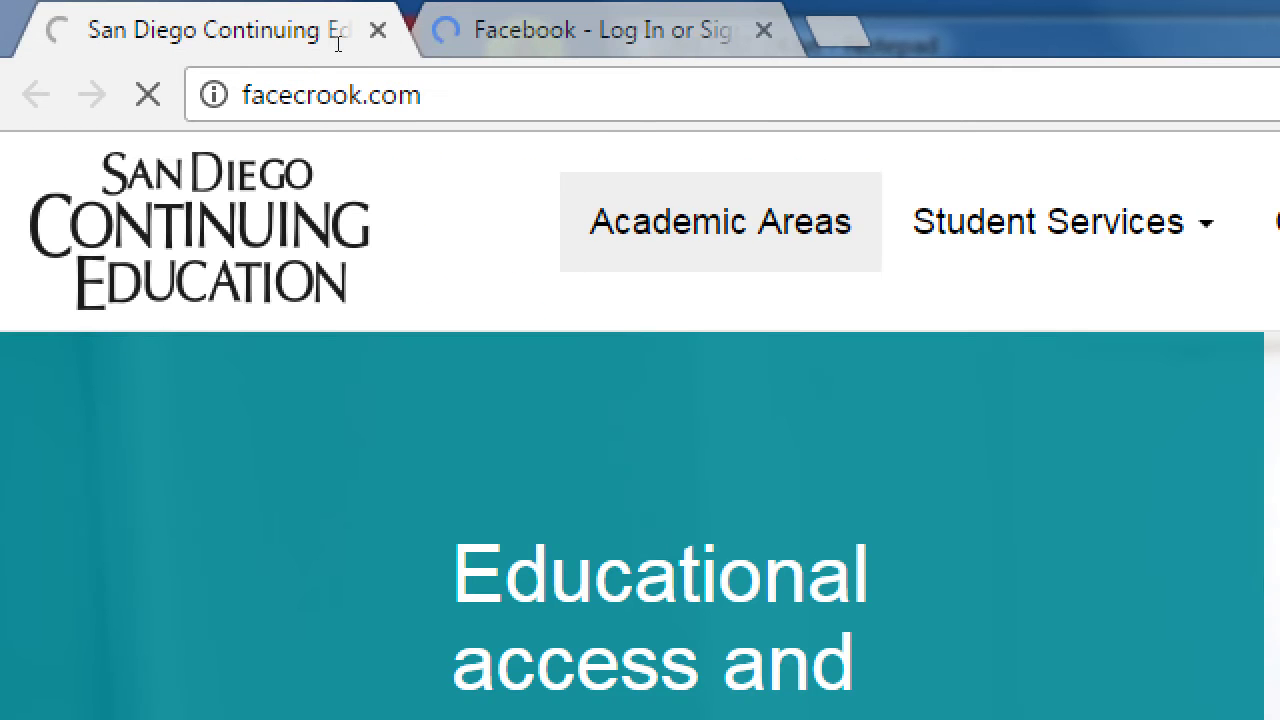
pyautogui.hotkey('ctrl', 'Tab')
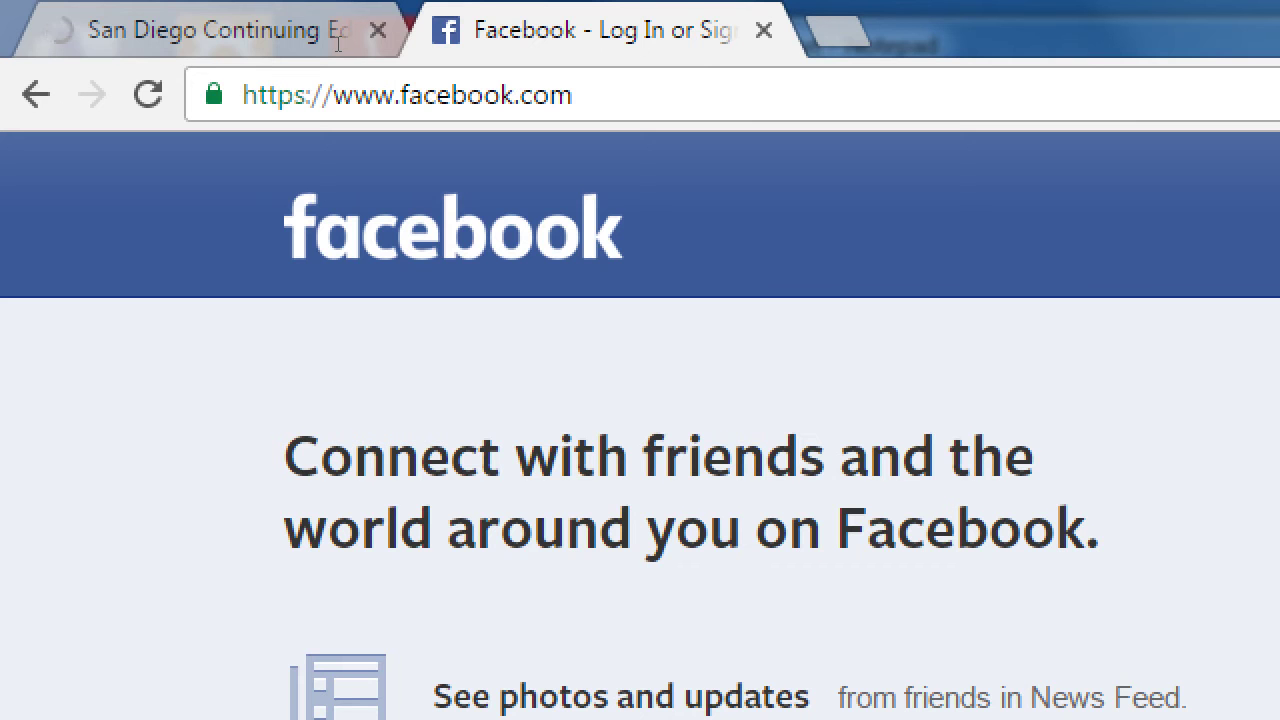
pyautogui.click(338, 44)
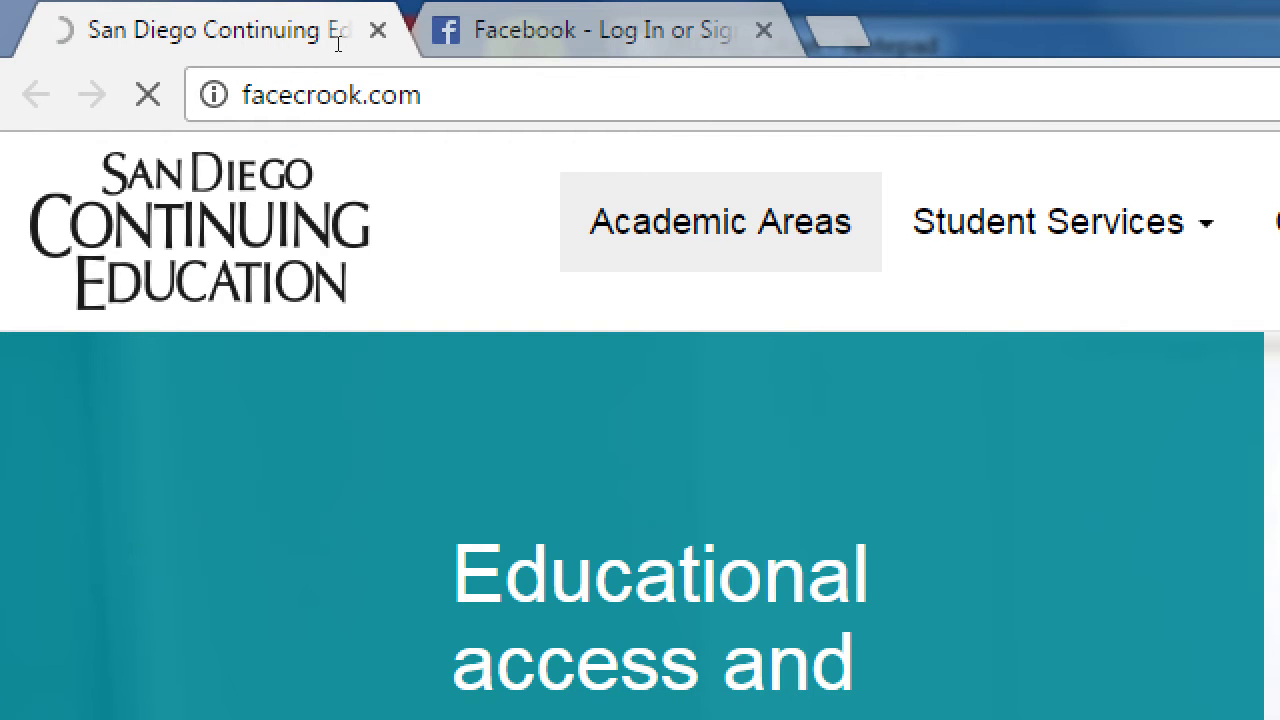
pyautogui.hotkey('ctrl', 'Tab')
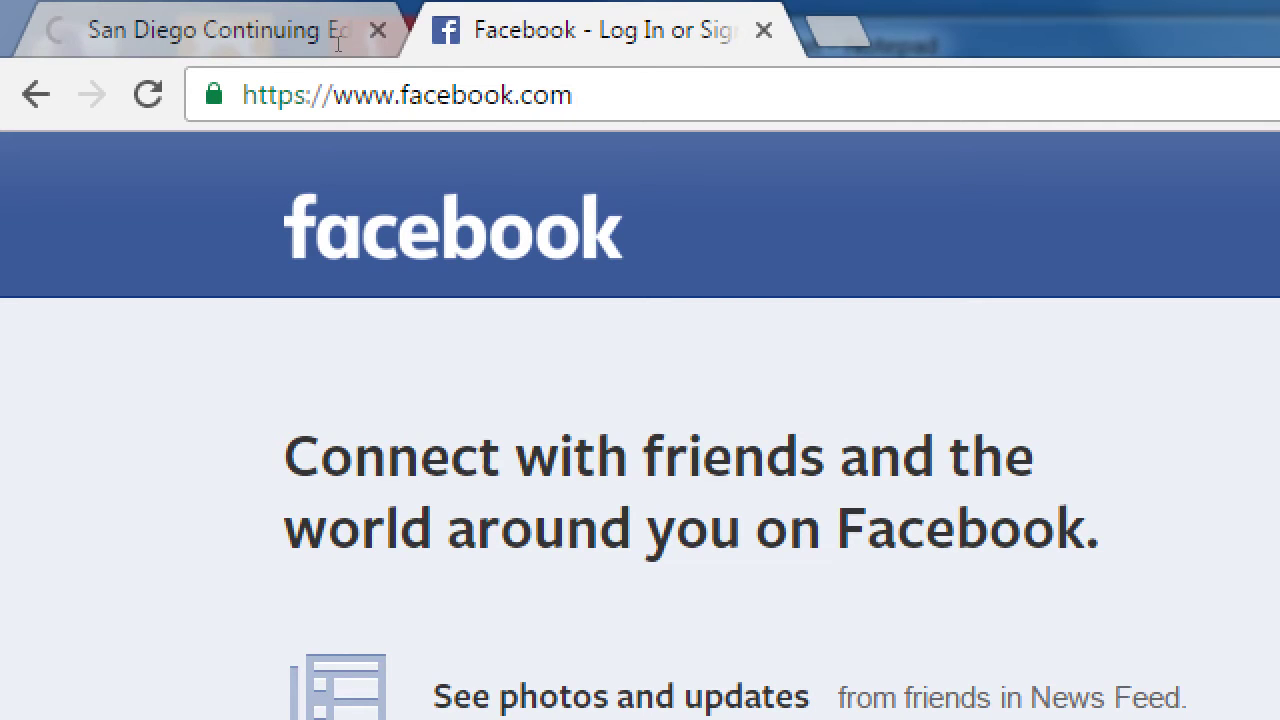
pyautogui.click(338, 44)
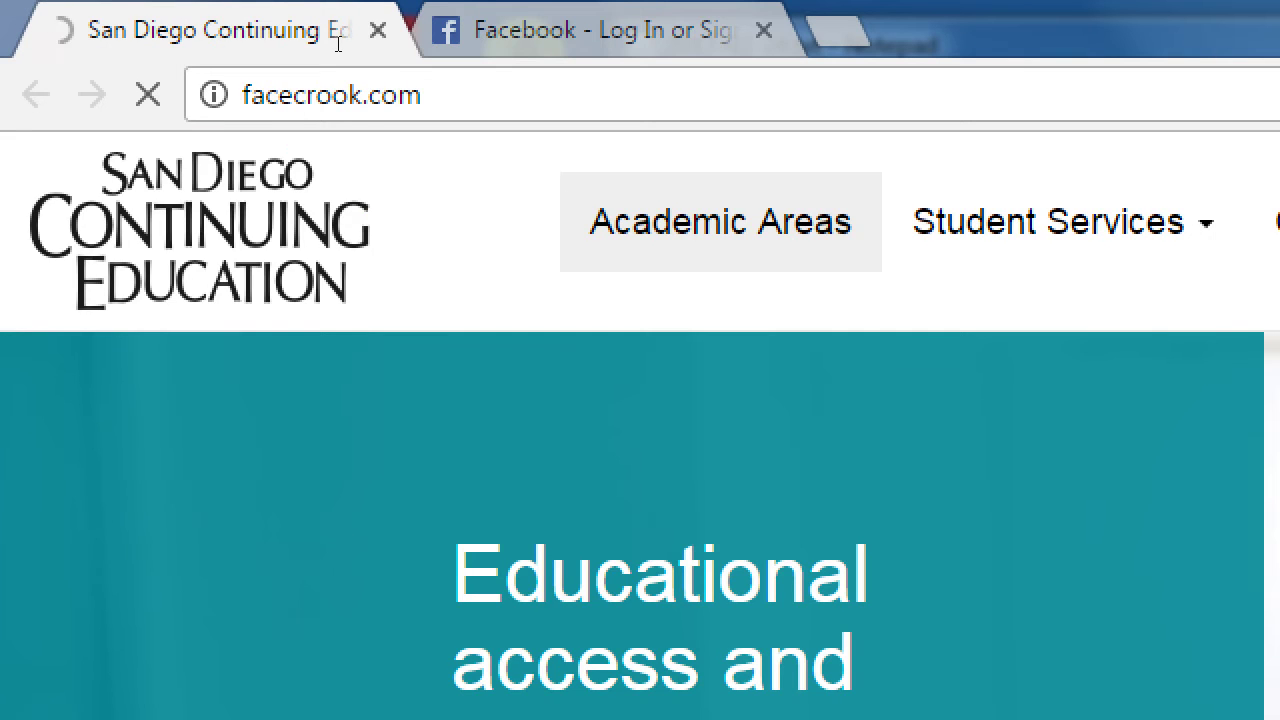
pyautogui.hotkey('ctrl', 'Tab')
# Try the misspelled address faceboook.com in another new tab
pyautogui.hotkey('ctrl', 't')
pyautogui.write('faceo')
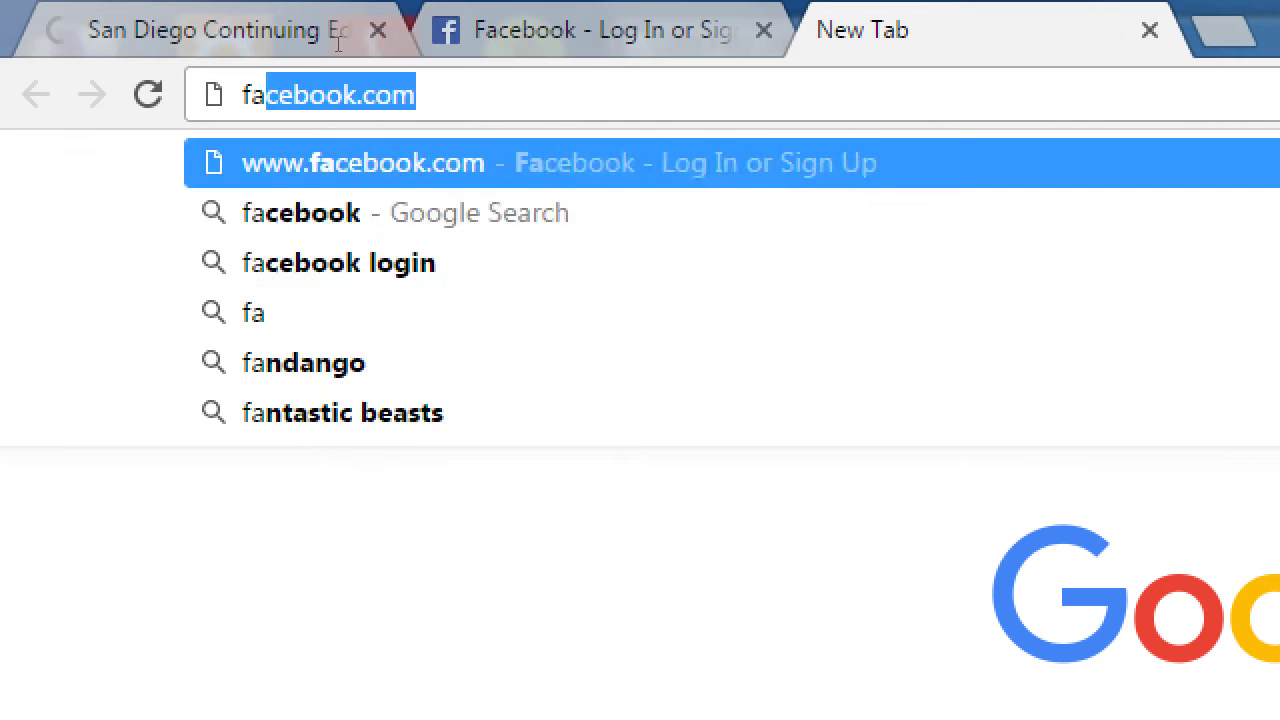
pyautogui.press('BackSpace')
pyautogui.press('BackSpace')
pyautogui.press('BackSpace')
pyautogui.write('keboo')
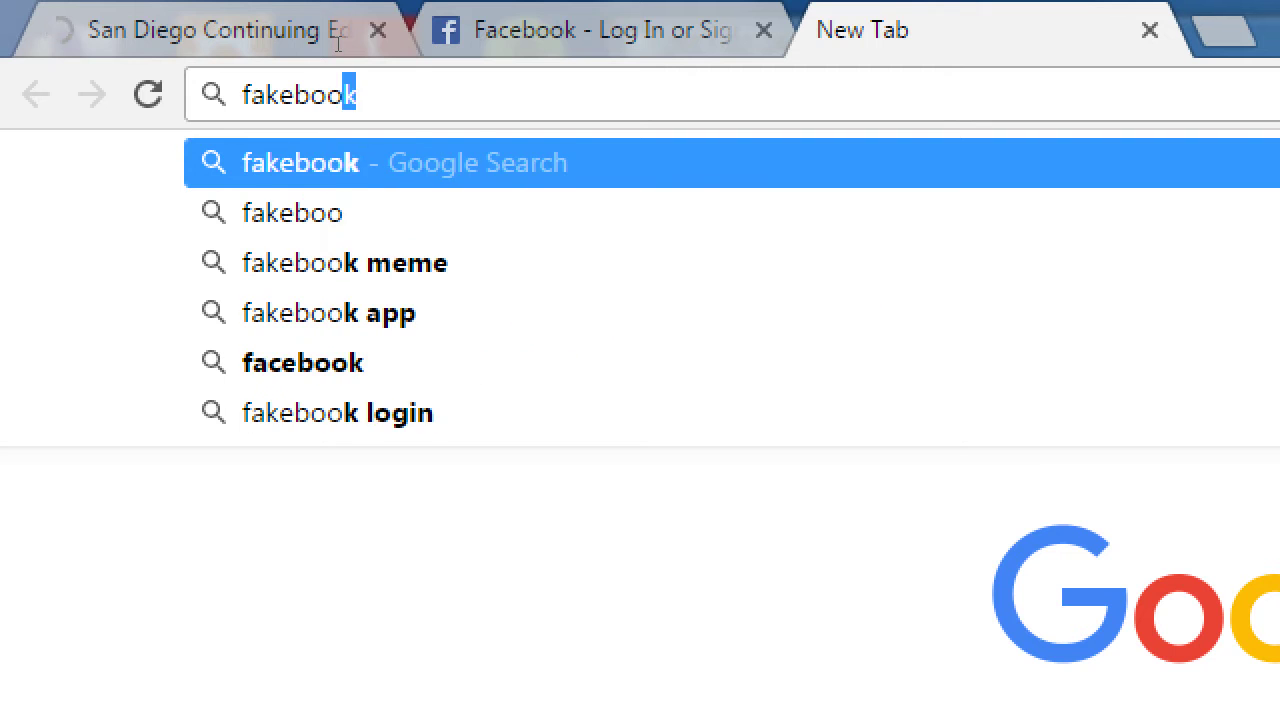
pyautogui.press('BackSpace')
pyautogui.press('BackSpace')
pyautogui.press('BackSpace')
pyautogui.press('BackSpace')
pyautogui.press('BackSpace')
pyautogui.press('BackSpace')
pyautogui.write('c')
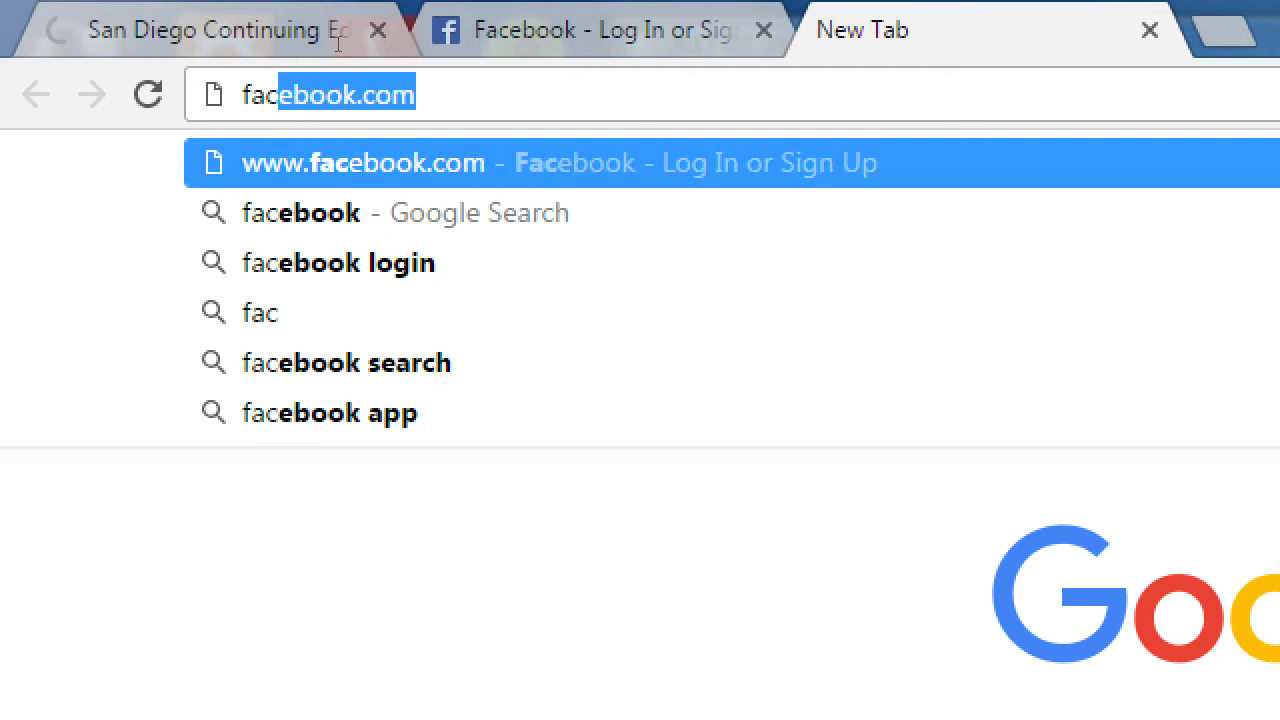
pyautogui.write('eboook.com')
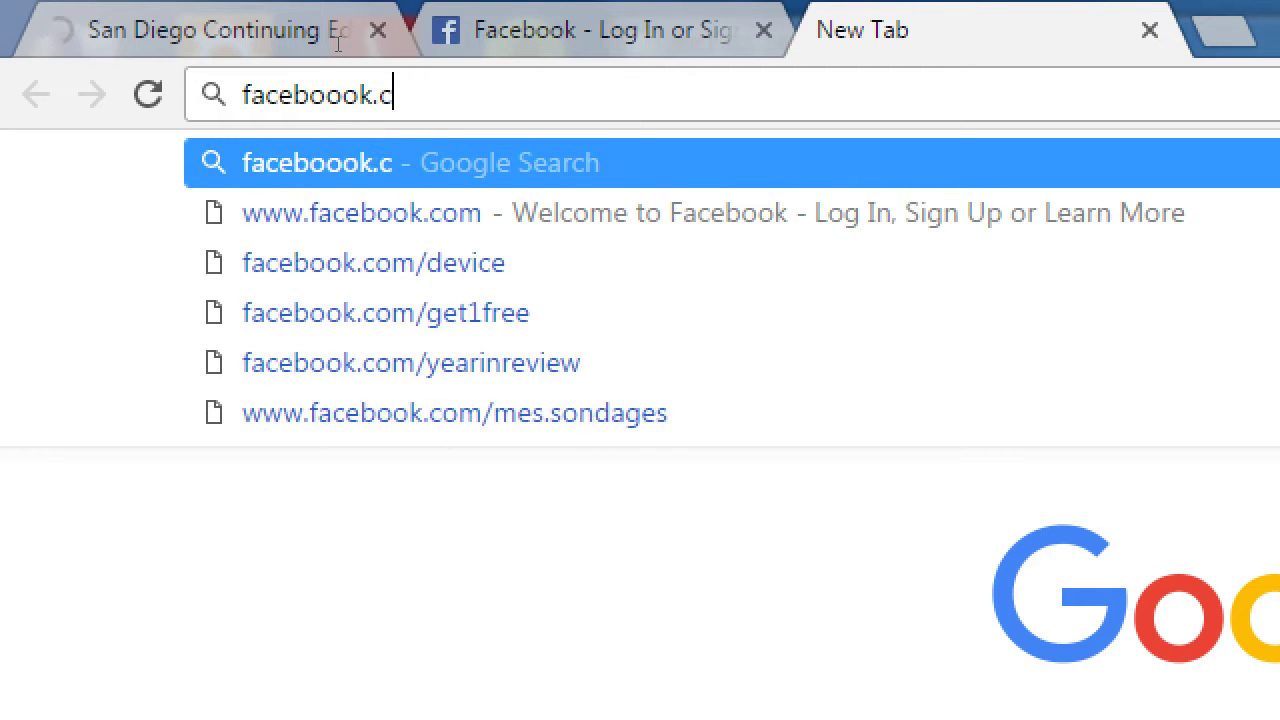
pyautogui.press('Return')
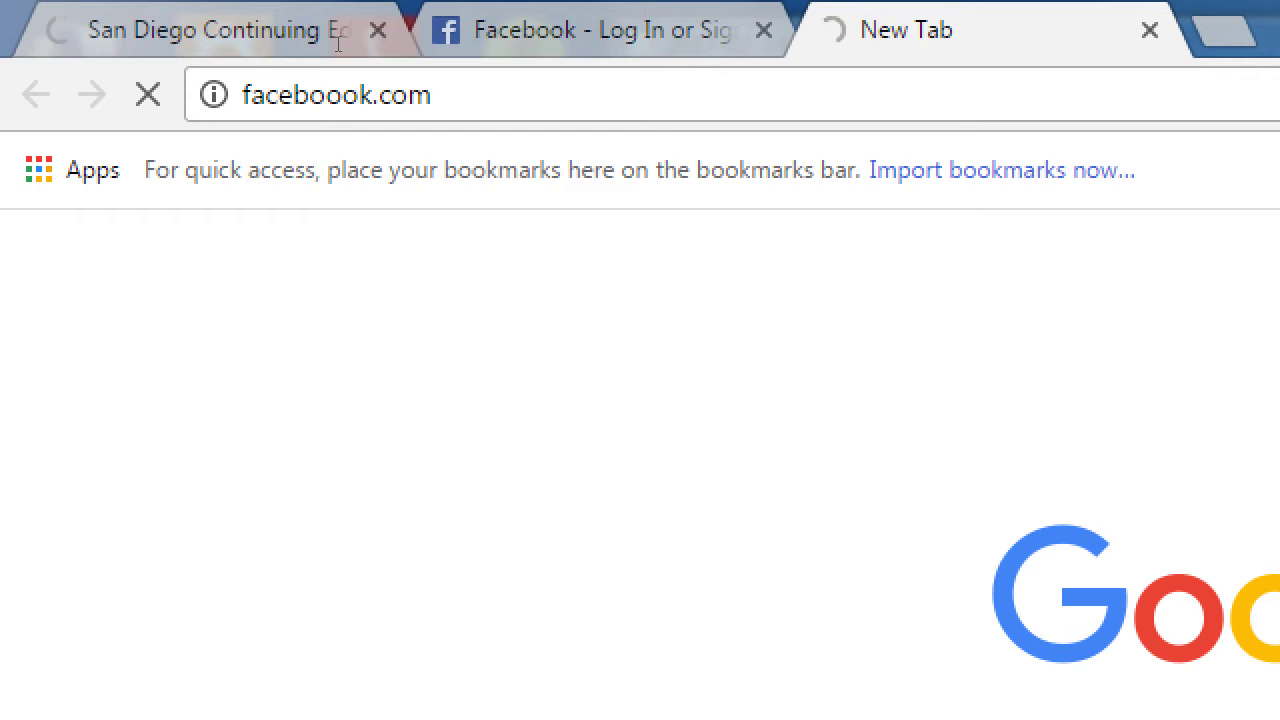
# Dismiss the unsupported extensions notice and close the faceboook.com and facecrook.com tabs, keeping only Facebook open
pyautogui.press('super+minus')
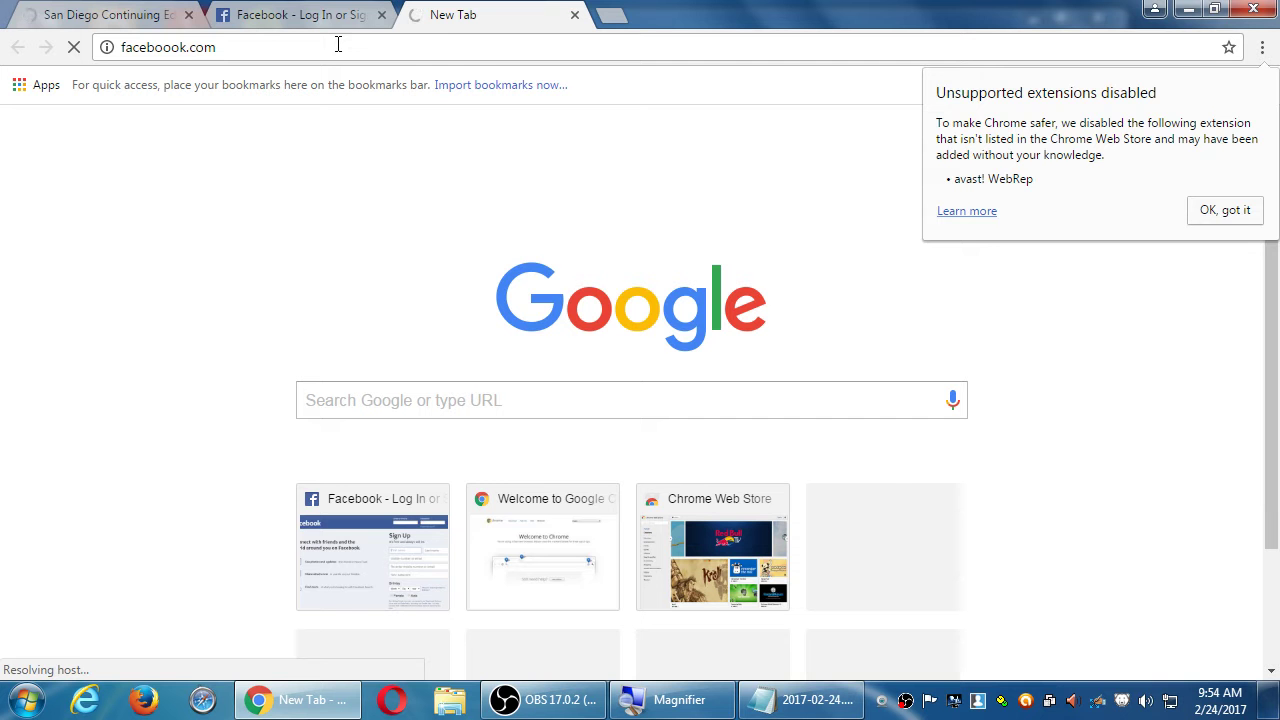
pyautogui.click(1238, 215)
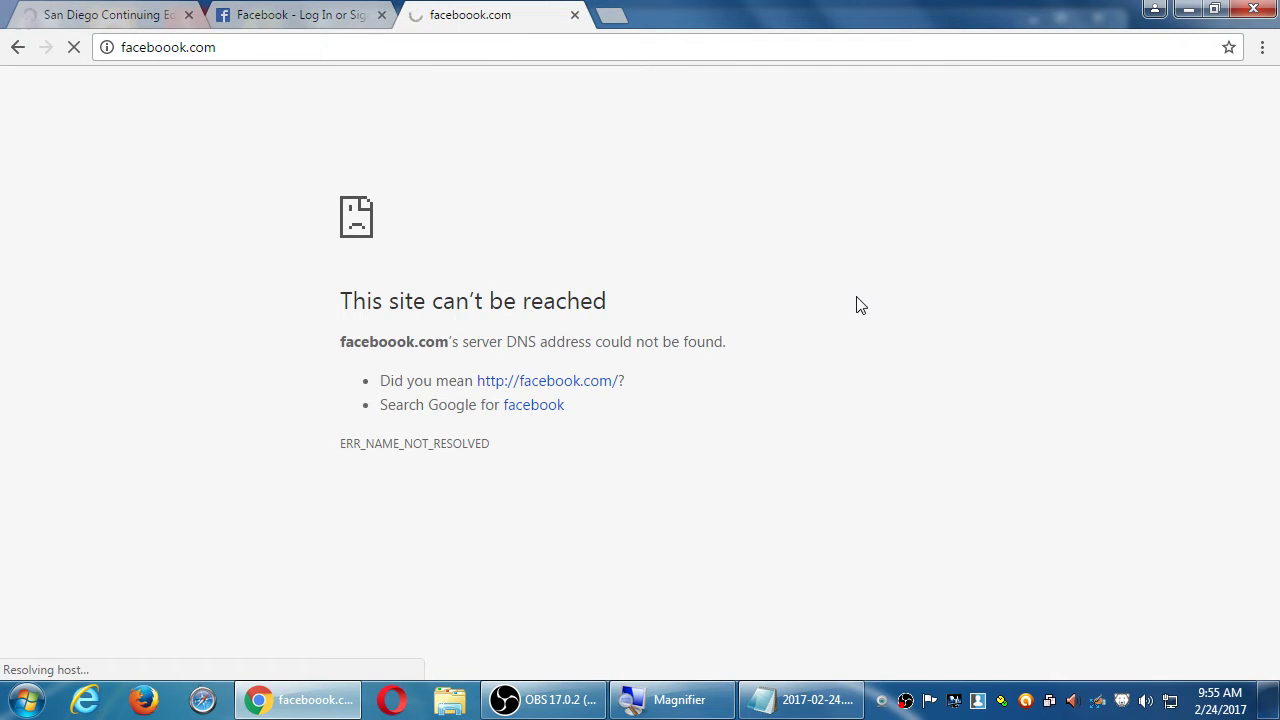
pyautogui.click(574, 15)
pyautogui.click(142, 20)
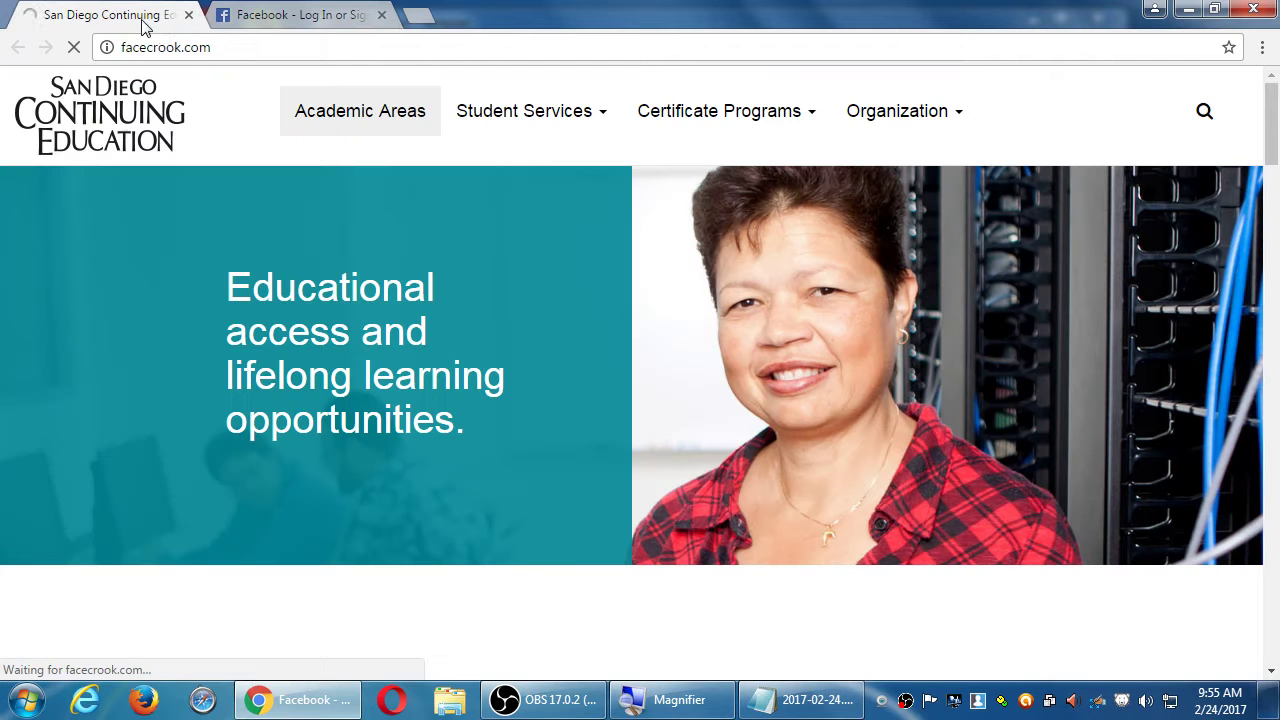
pyautogui.click(188, 15)
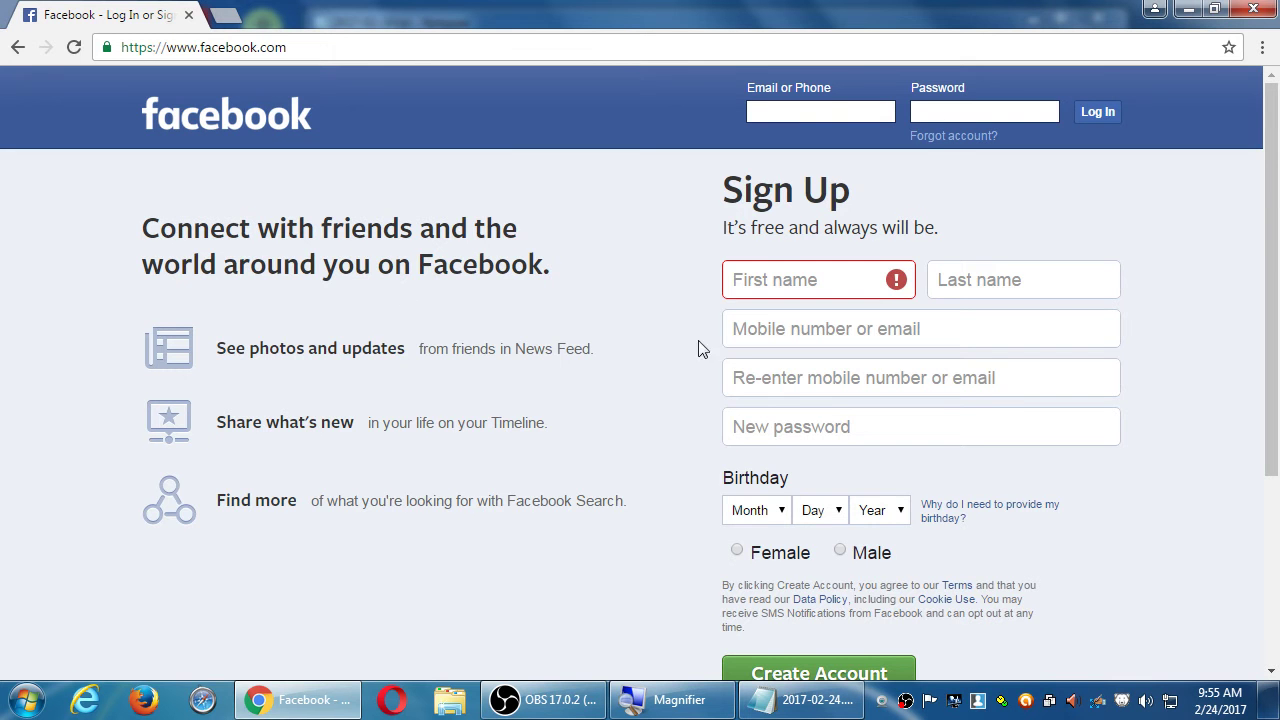
# View the page categories behind Facebook's "Create a Page" link and return to the Facebook home page
pyautogui.scroll(-3, 1006, 530)
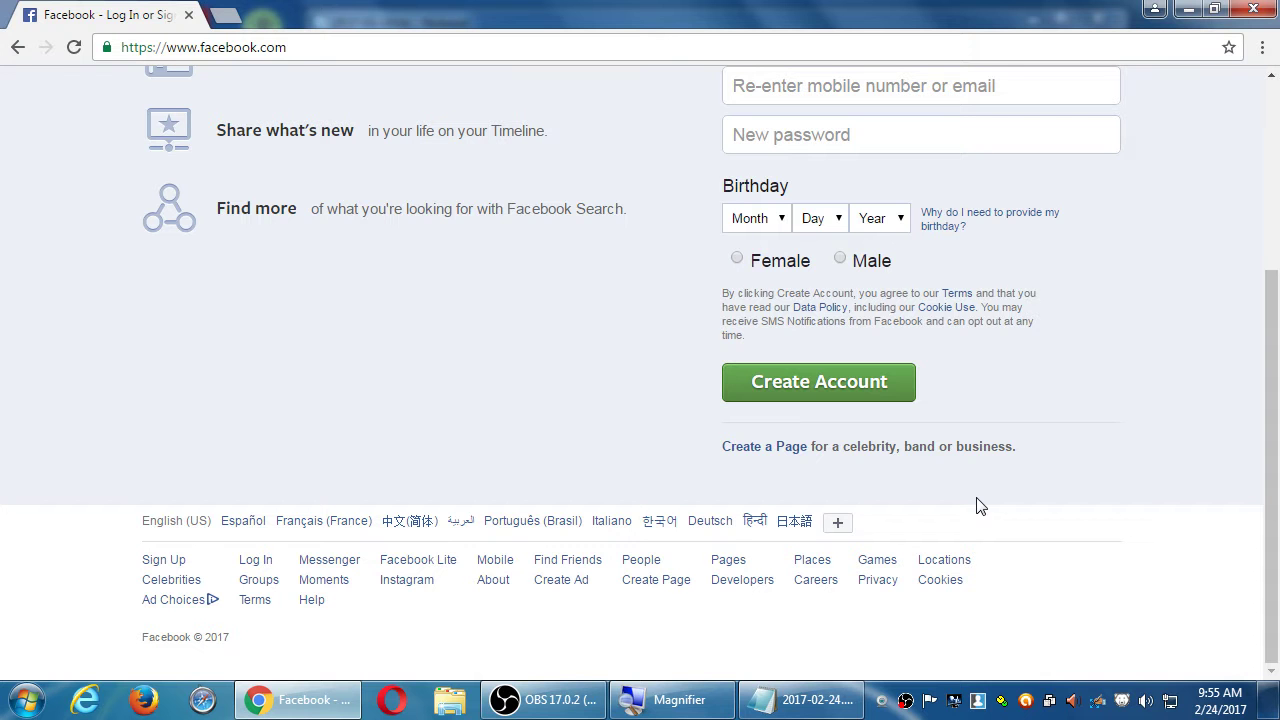
pyautogui.click(785, 450)
pyautogui.scroll(-4, 834, 471)
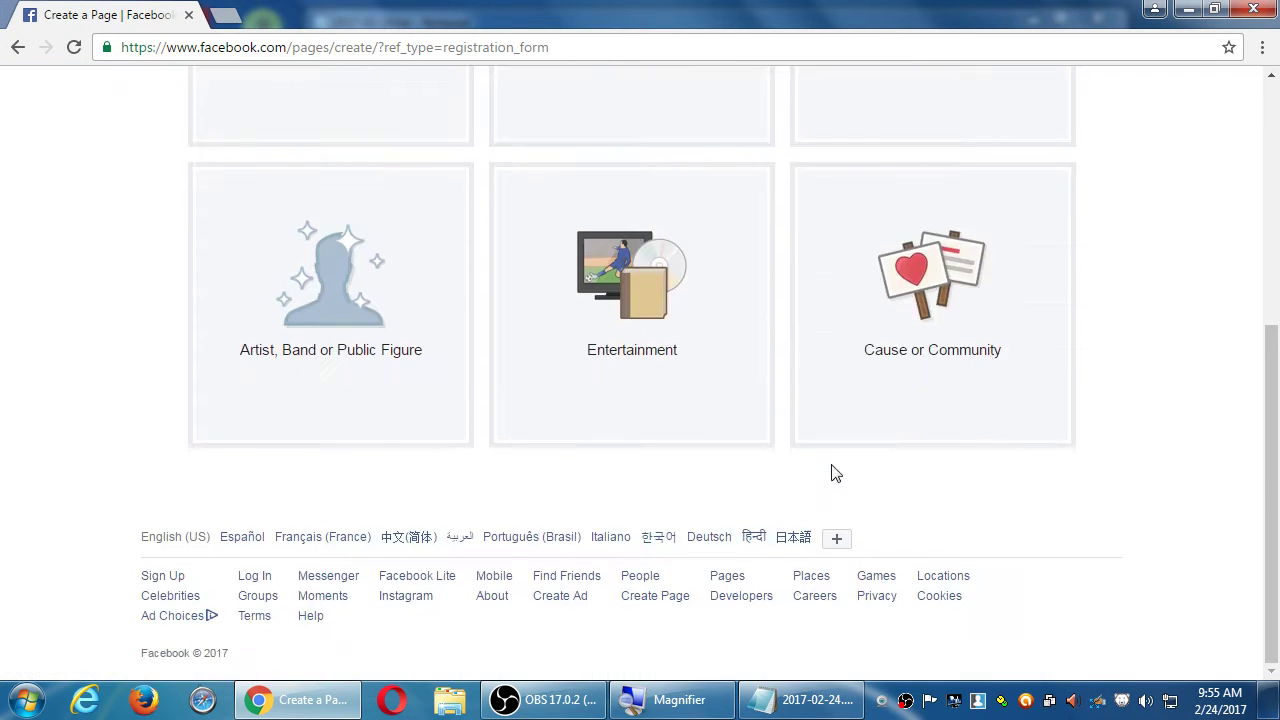
pyautogui.scroll(3, 834, 471)
pyautogui.click(22, 48)
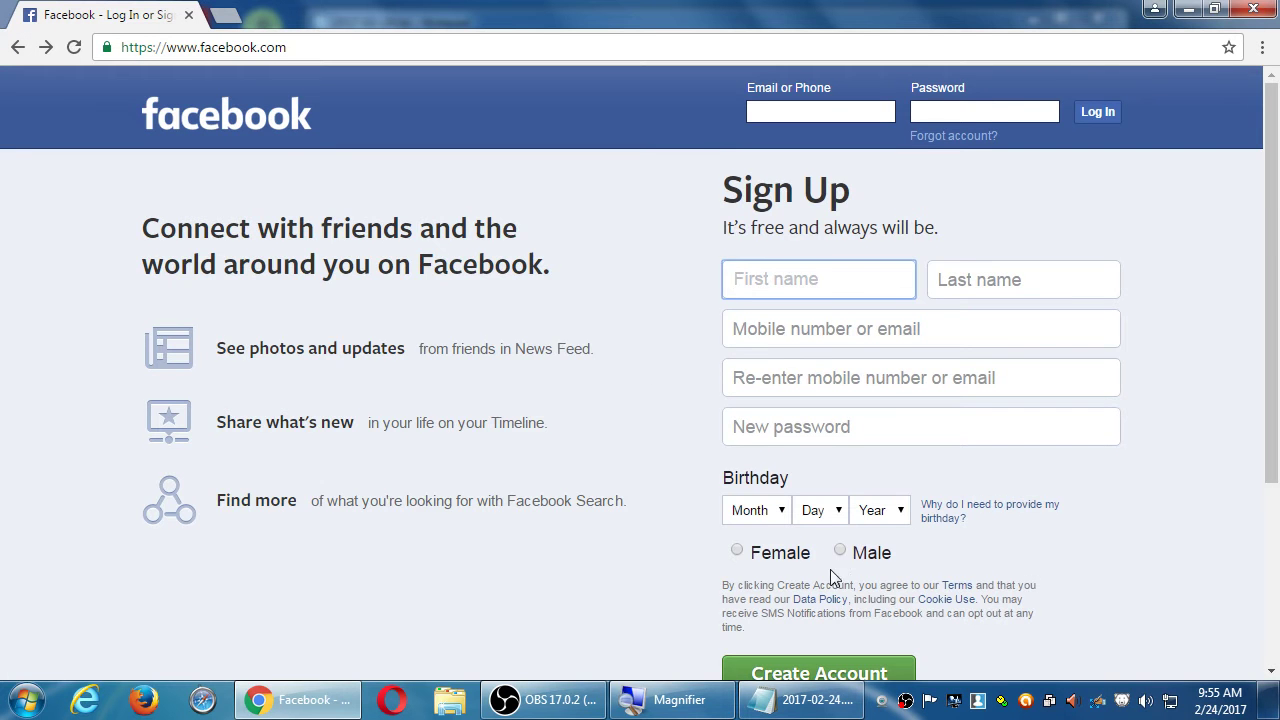
# Examine the login fields, the sign-up form and the "Create a Page" link on the Facebook home page
pyautogui.scroll(-3, 837, 575)
pyautogui.scroll(3, 838, 583)
pyautogui.click(780, 113)
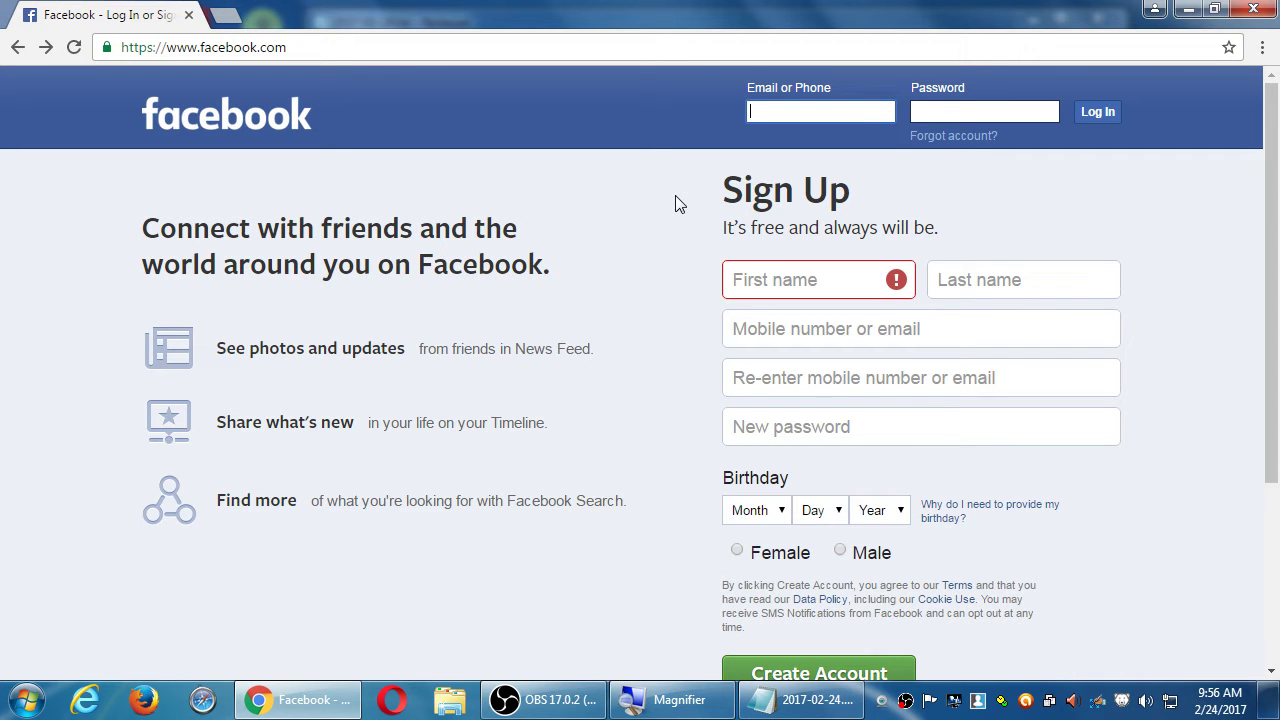
pyautogui.scroll(-2, 640, 300)
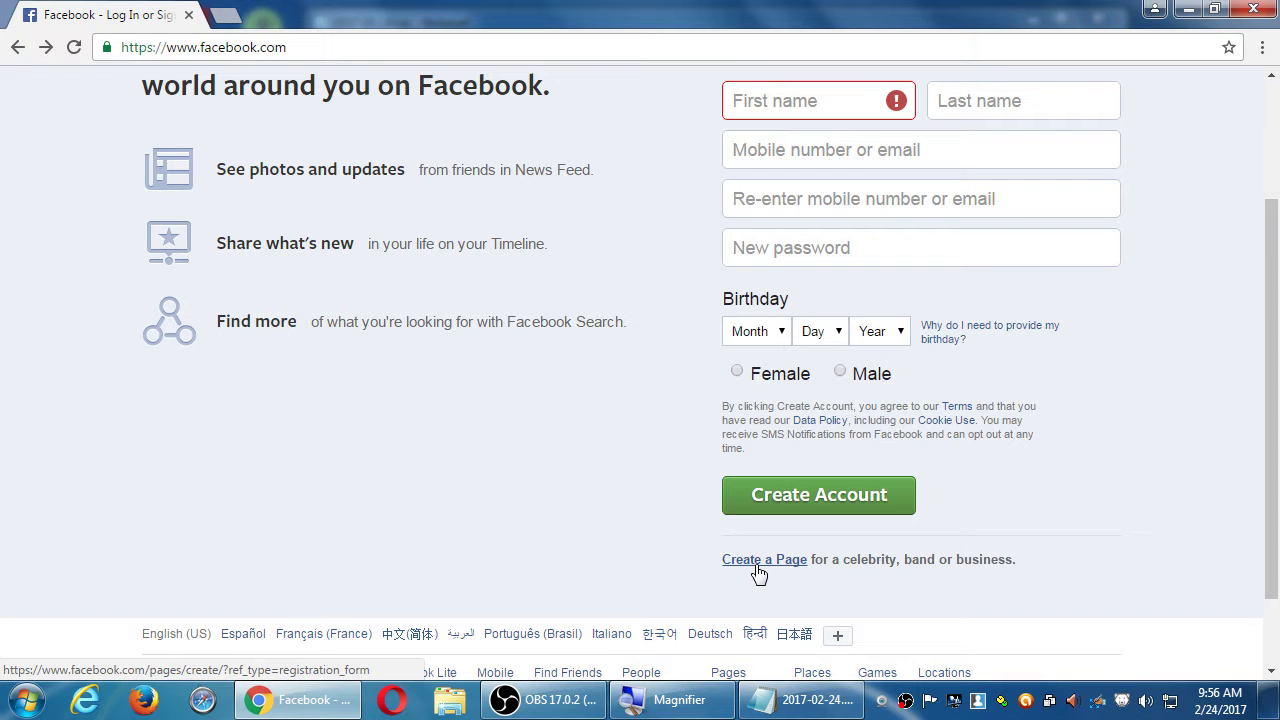
pyautogui.scroll(3, 1149, 254)
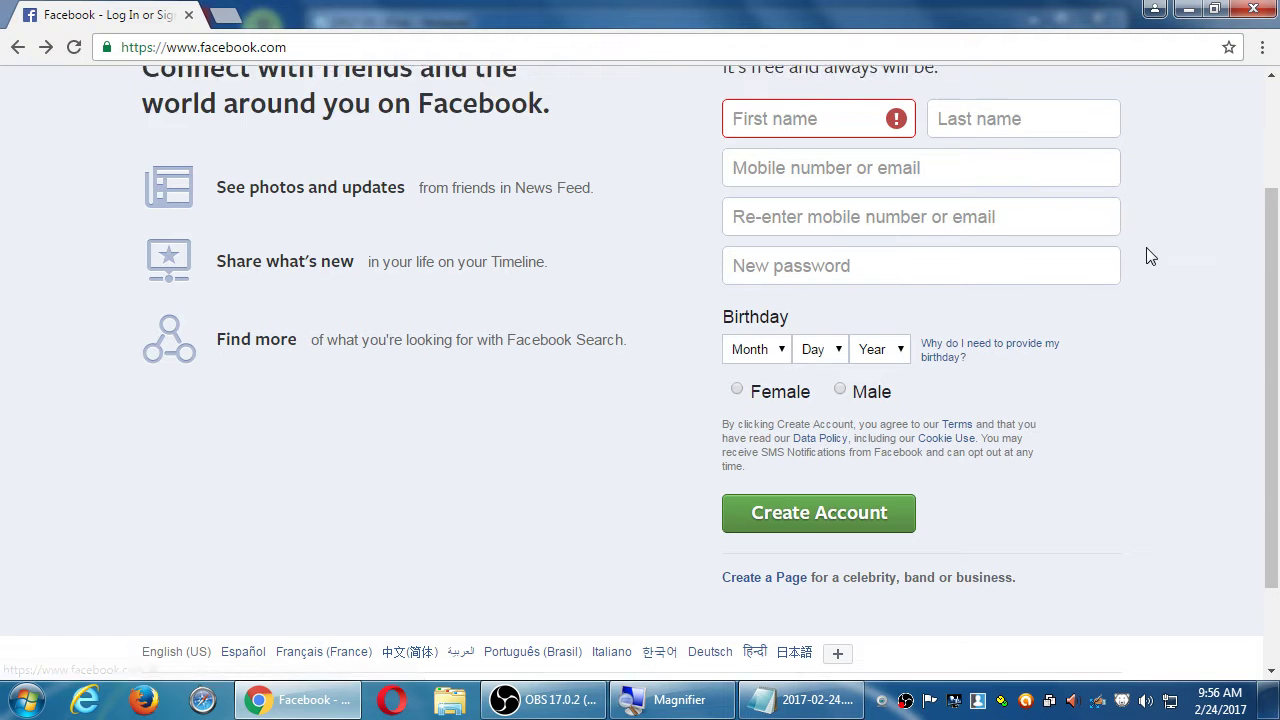
pyautogui.click(824, 112)
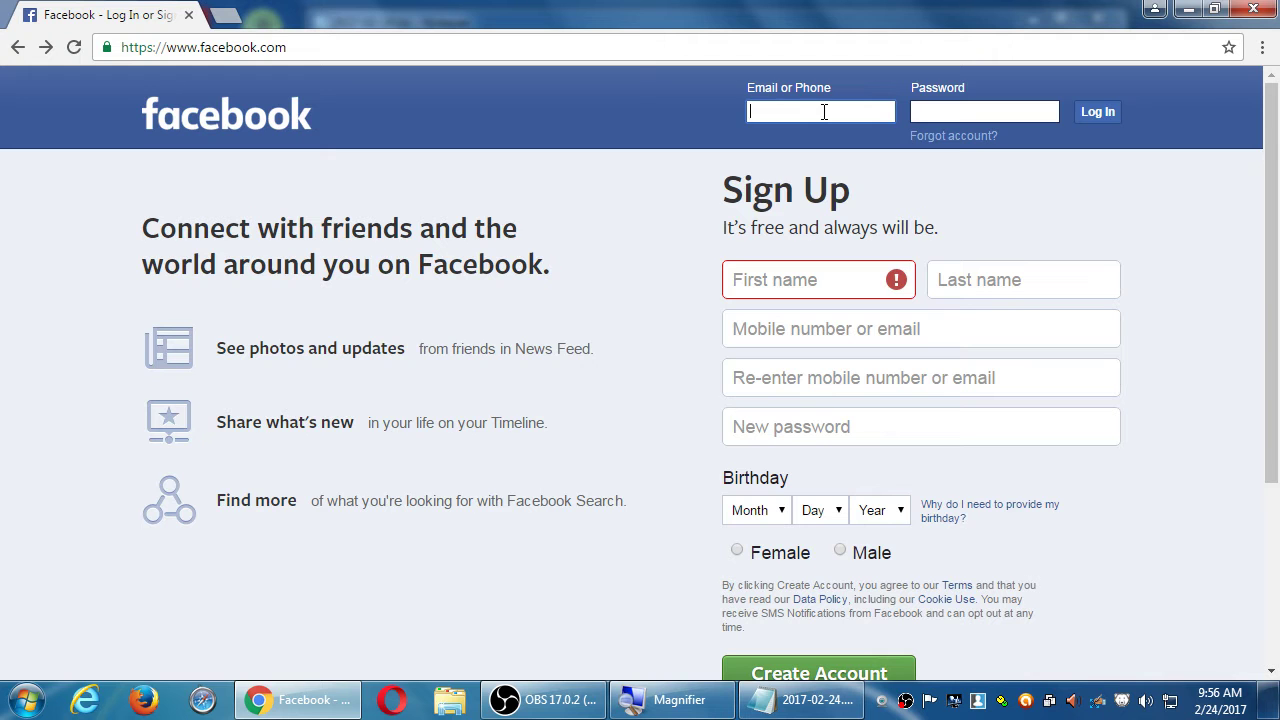
pyautogui.scroll(-3, 824, 112)
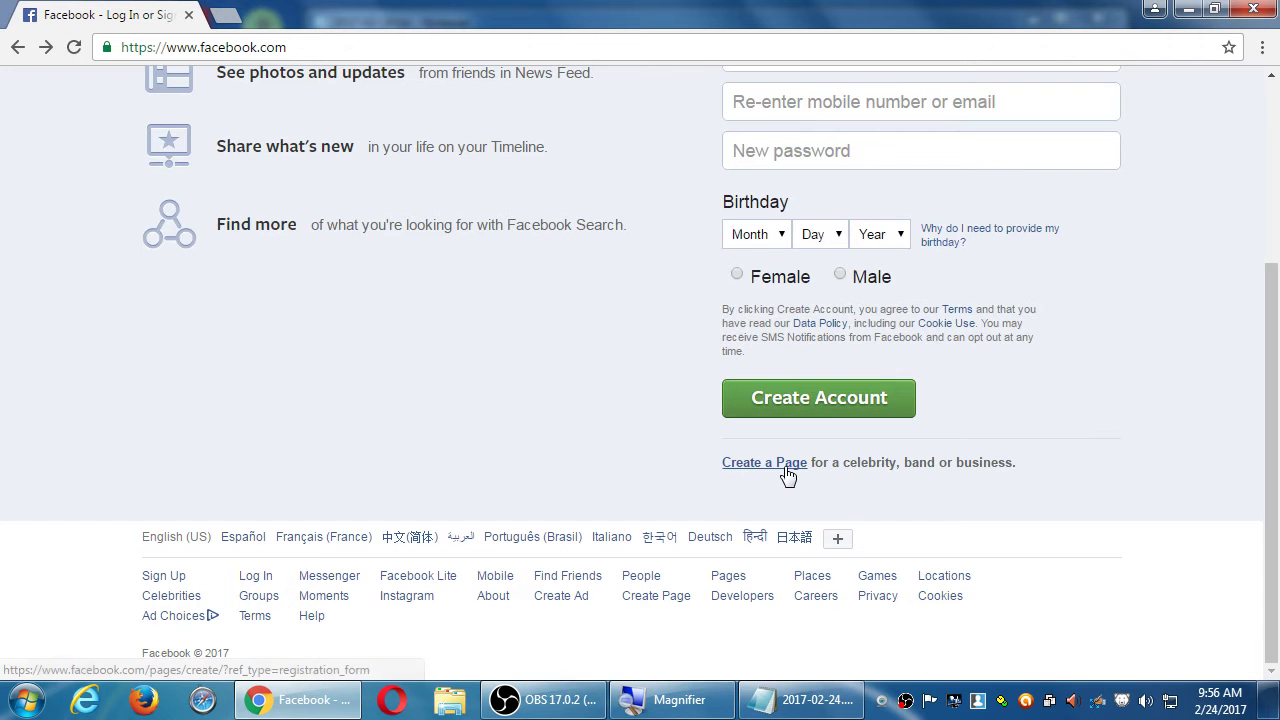
pyautogui.scroll(3, 971, 388)
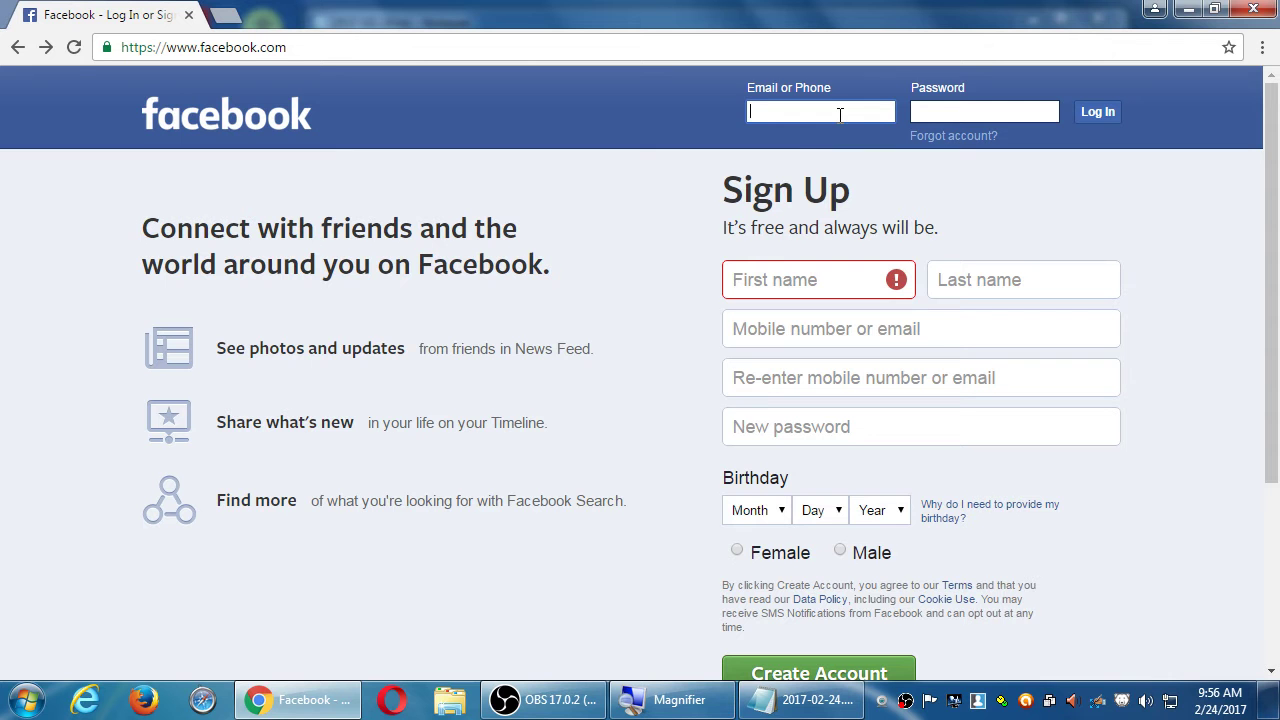
pyautogui.click(545, 700)
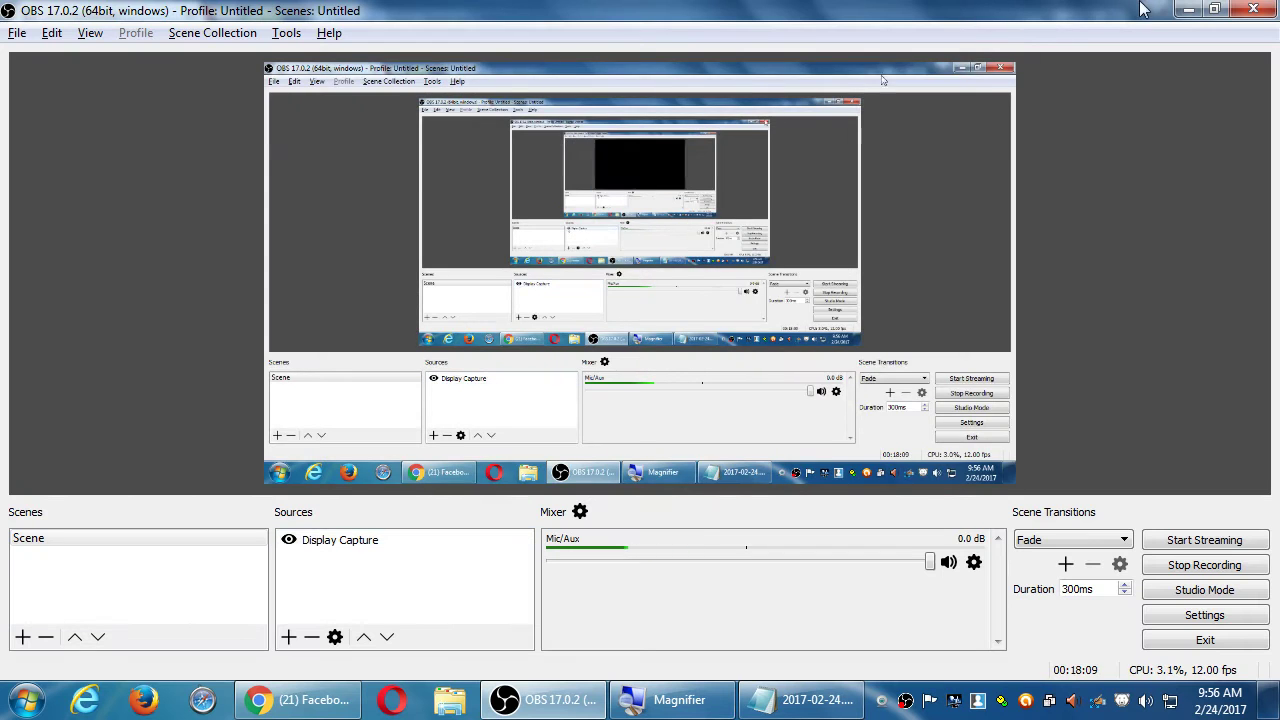
# Move the recording window out of the way, dismiss the mobile phone number prompt and open Facebook's page creation screen
pyautogui.click(1185, 10)
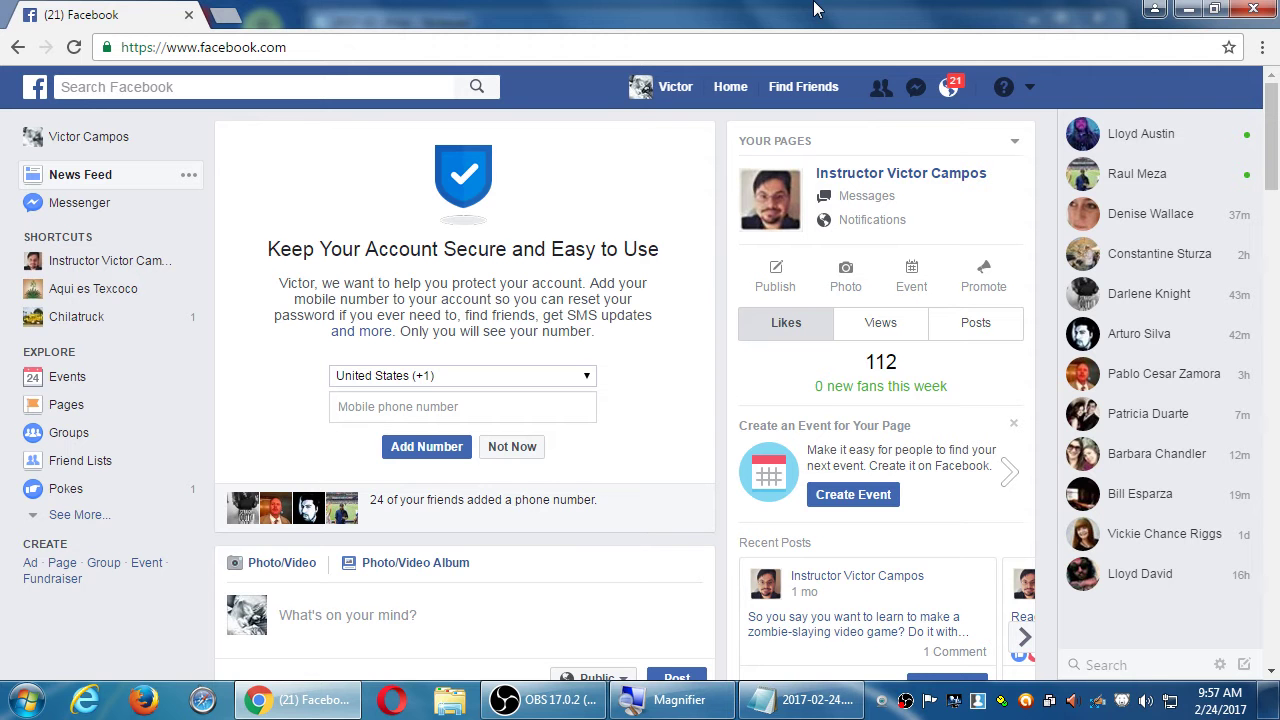
pyautogui.click(528, 450)
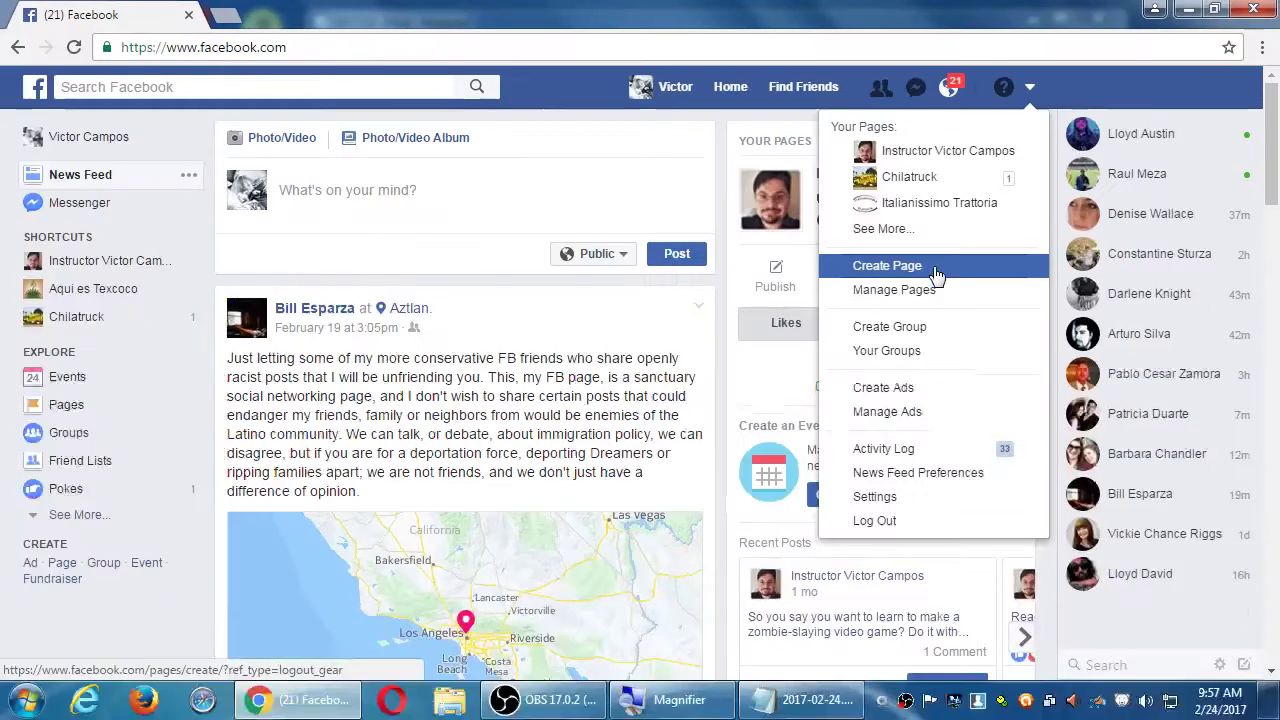
pyautogui.click(937, 266)
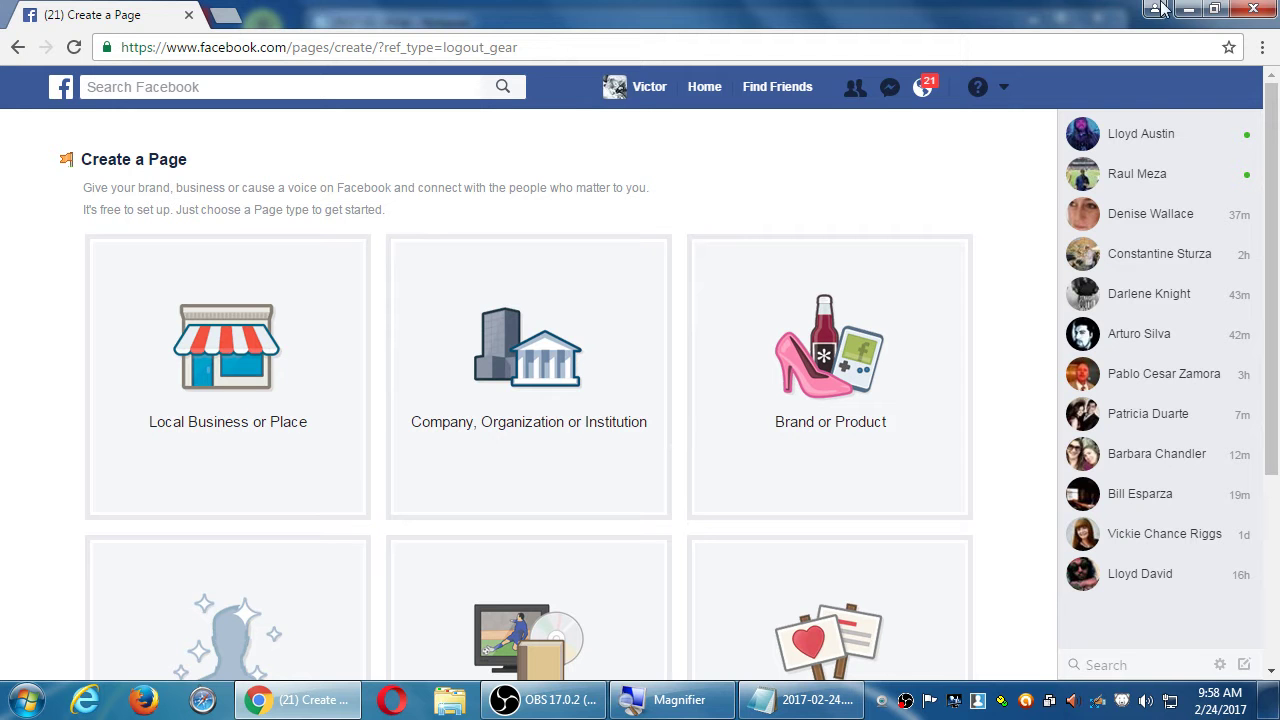
# View the full list of Pages managed by this profile and return to the page creation screen
pyautogui.click(1012, 100)
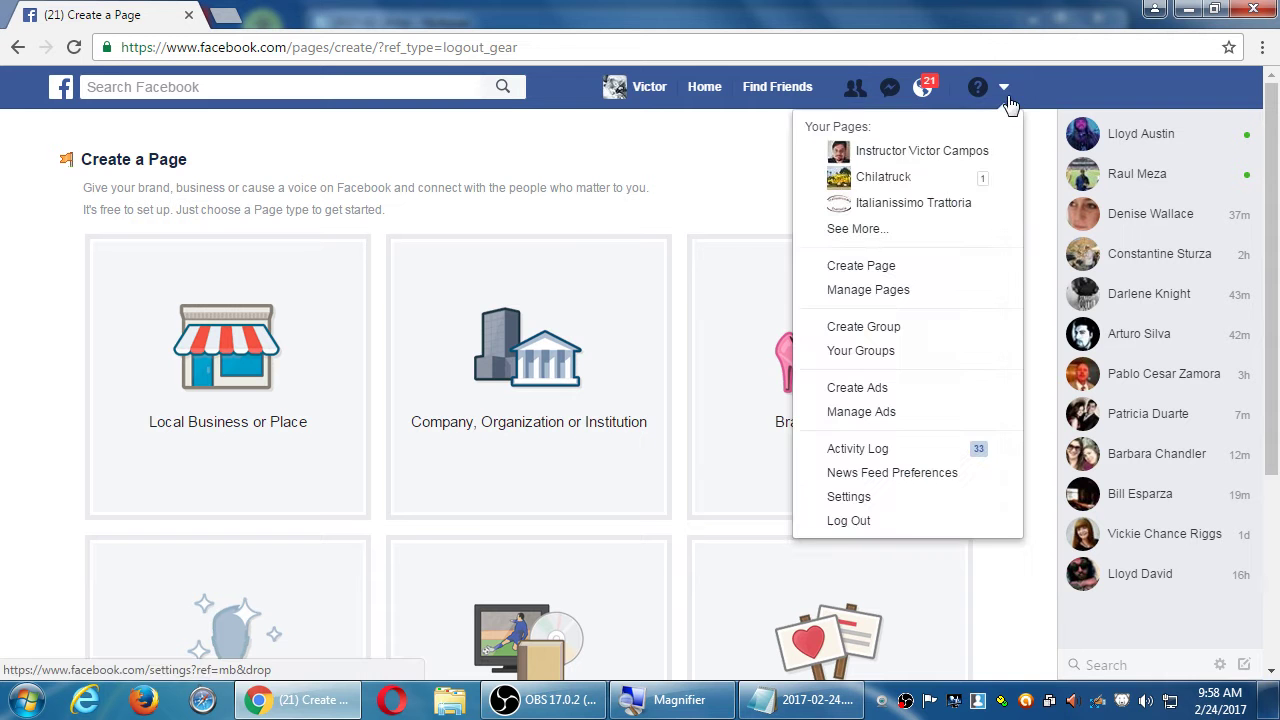
pyautogui.click(916, 234)
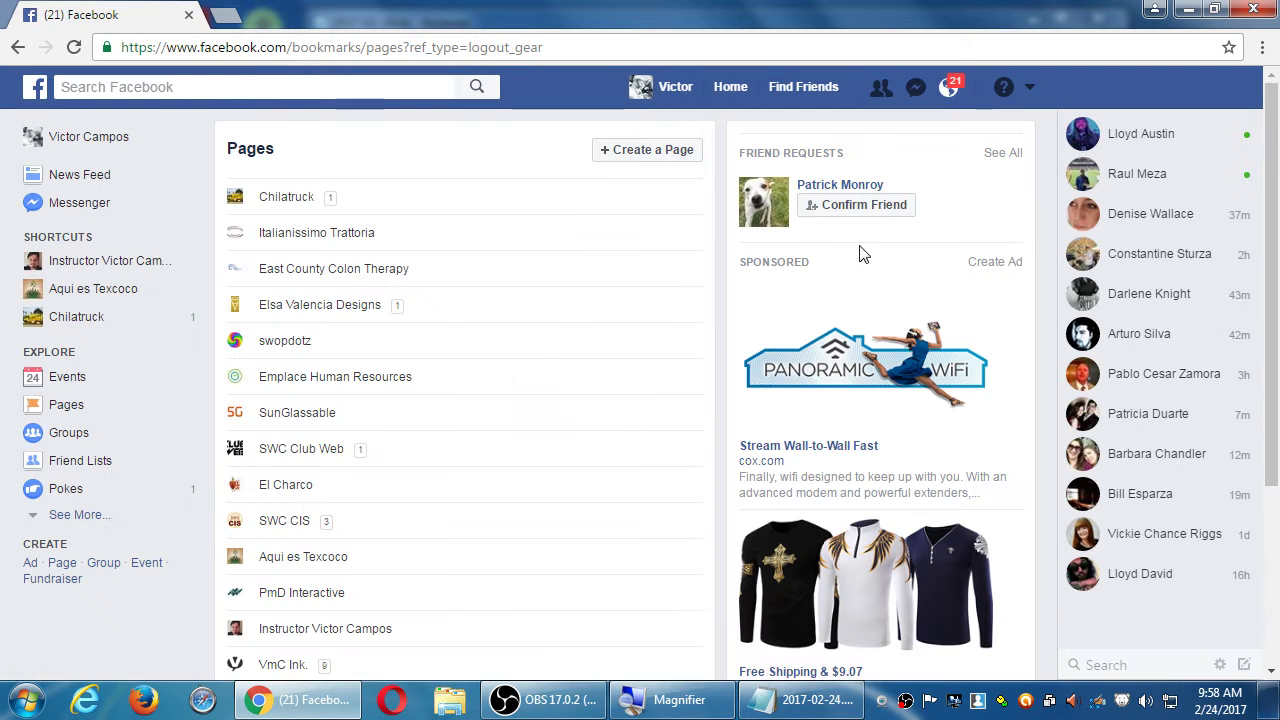
pyautogui.scroll(-1, 491, 391)
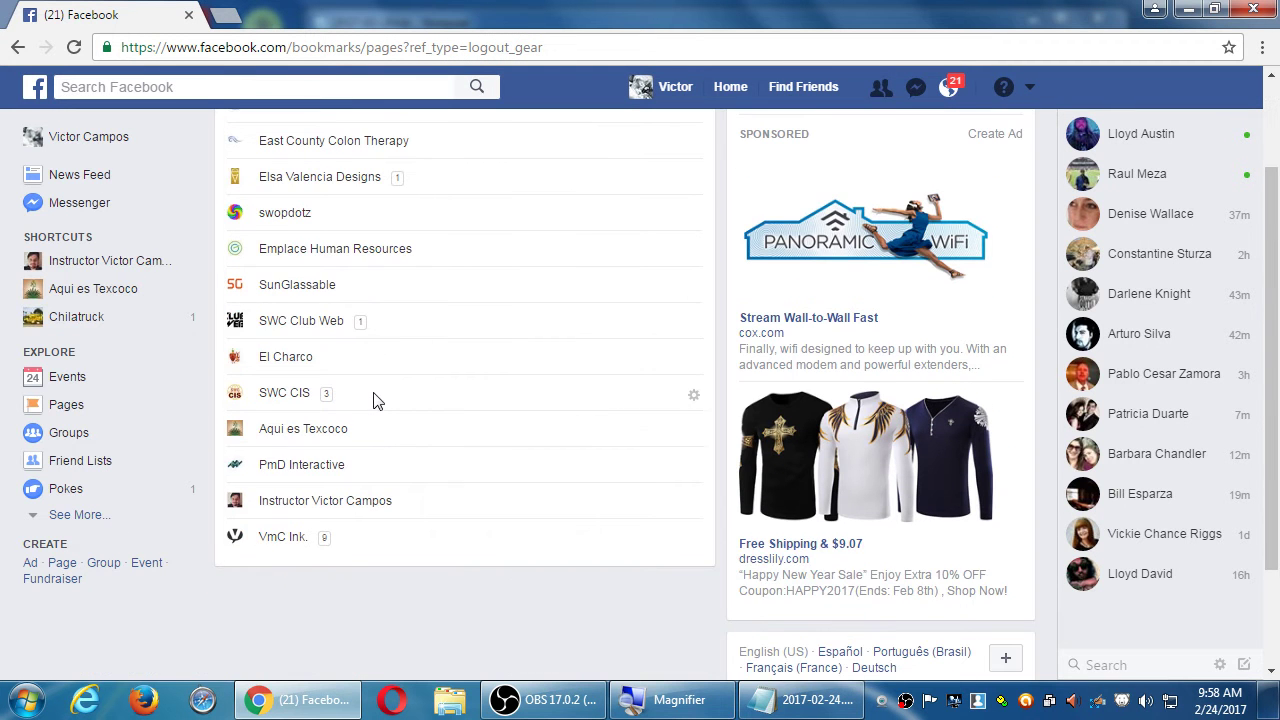
pyautogui.scroll(1, 376, 402)
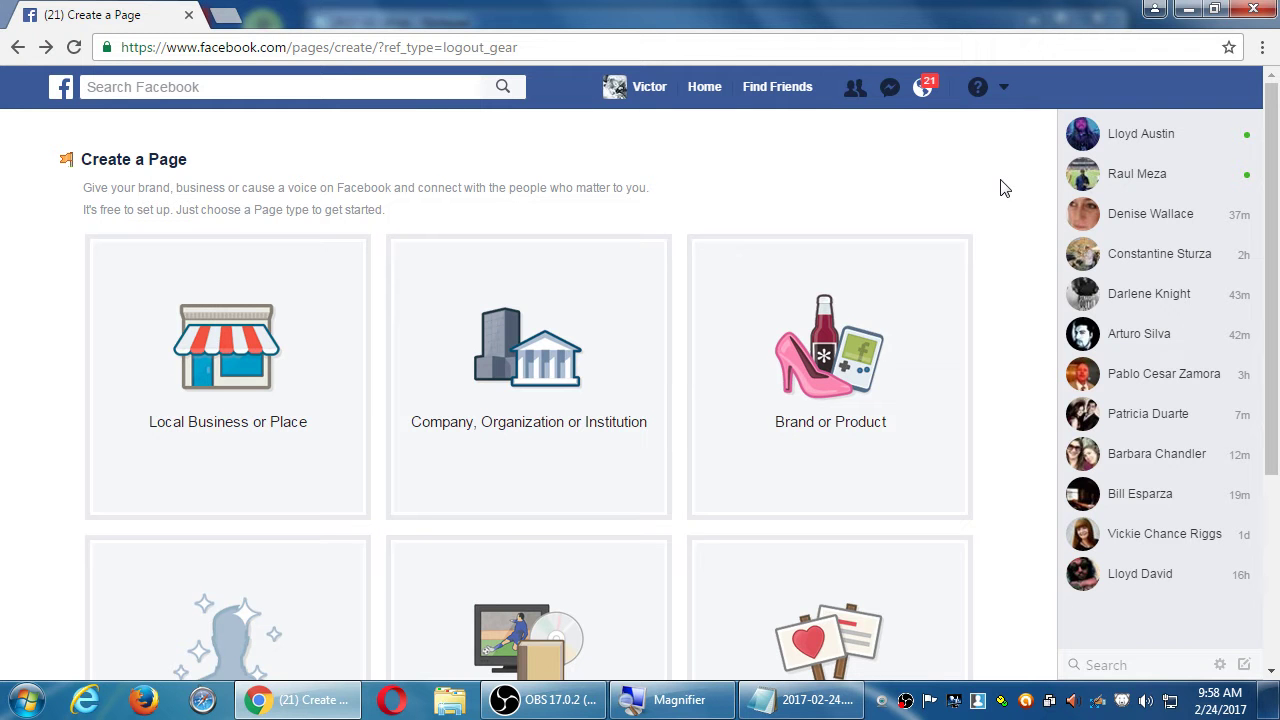
# Review the page types offered on the Create a Page screen, from Local Business or Place to Cause or Community
pyautogui.scroll(-3, 1006, 170)
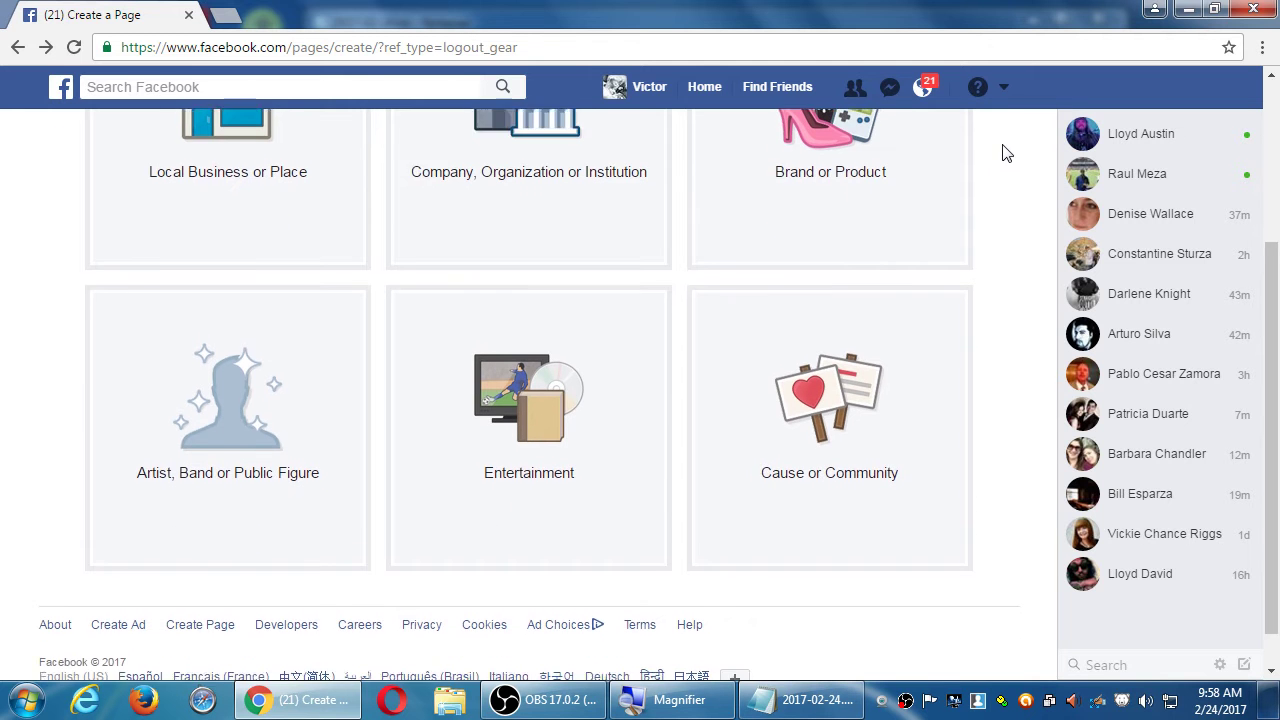
pyautogui.scroll(3, 995, 196)
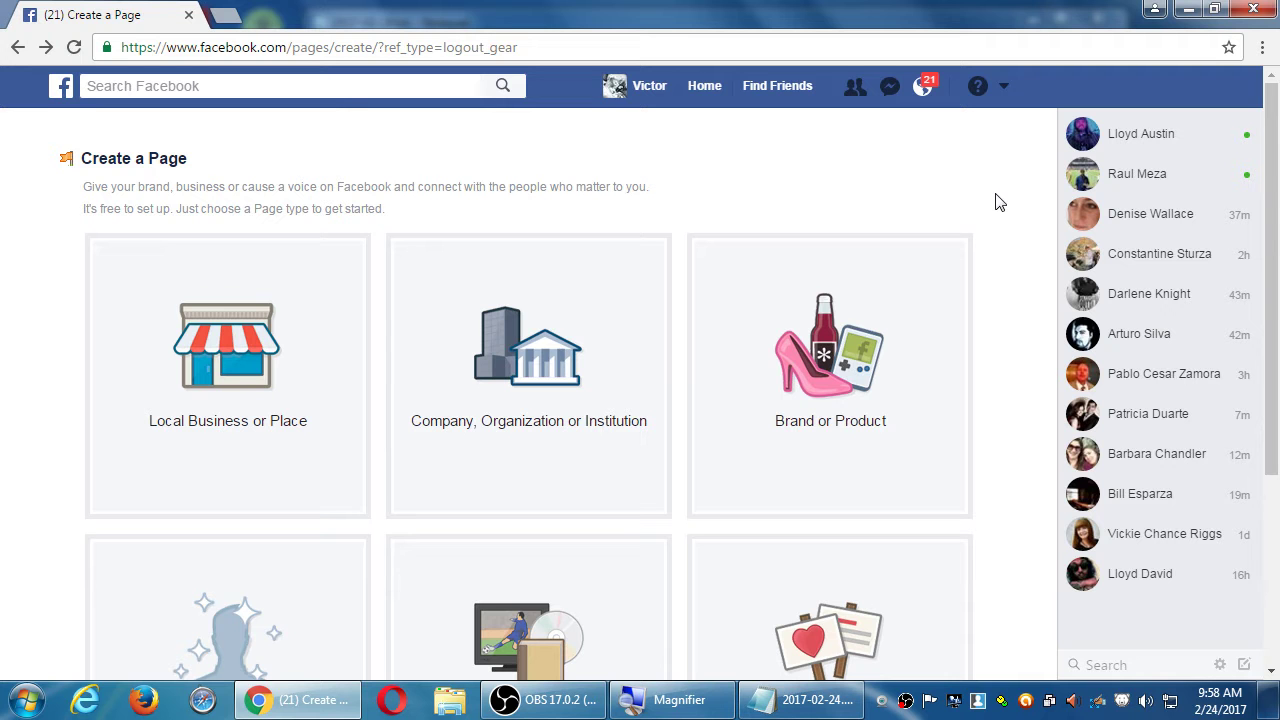
pyautogui.scroll(-1, 985, 195)
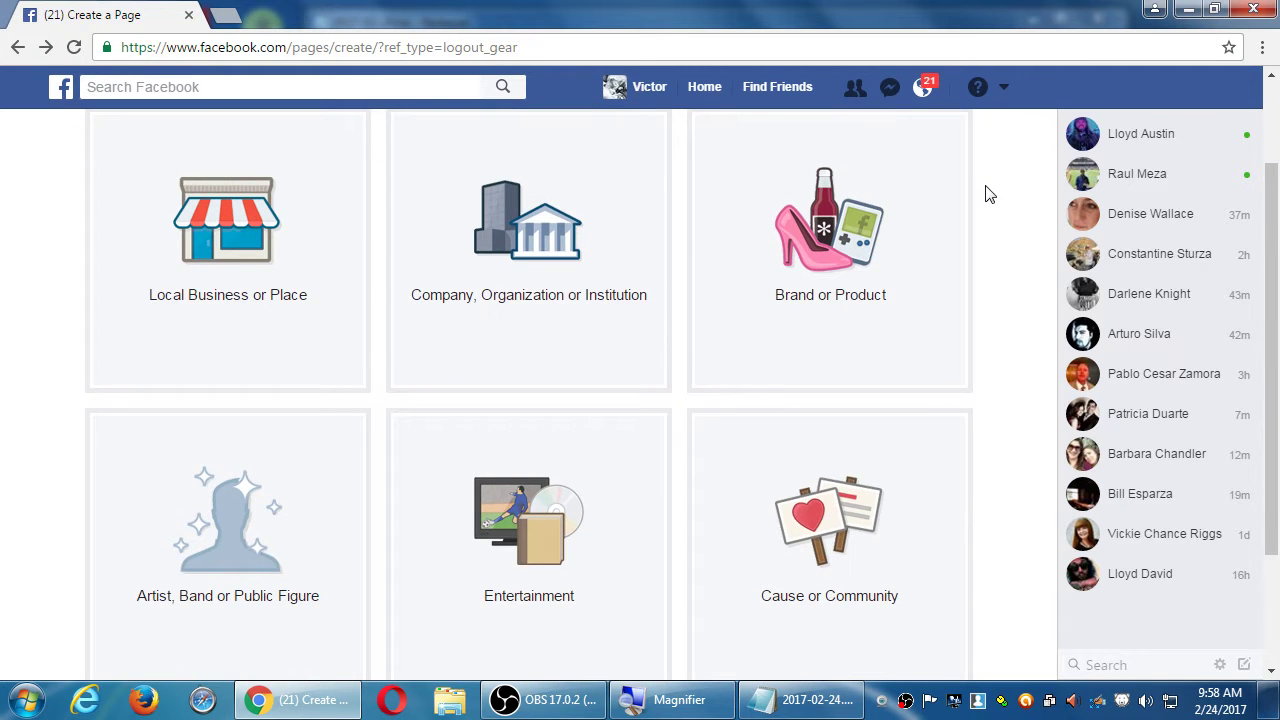
pyautogui.scroll(1, 988, 196)
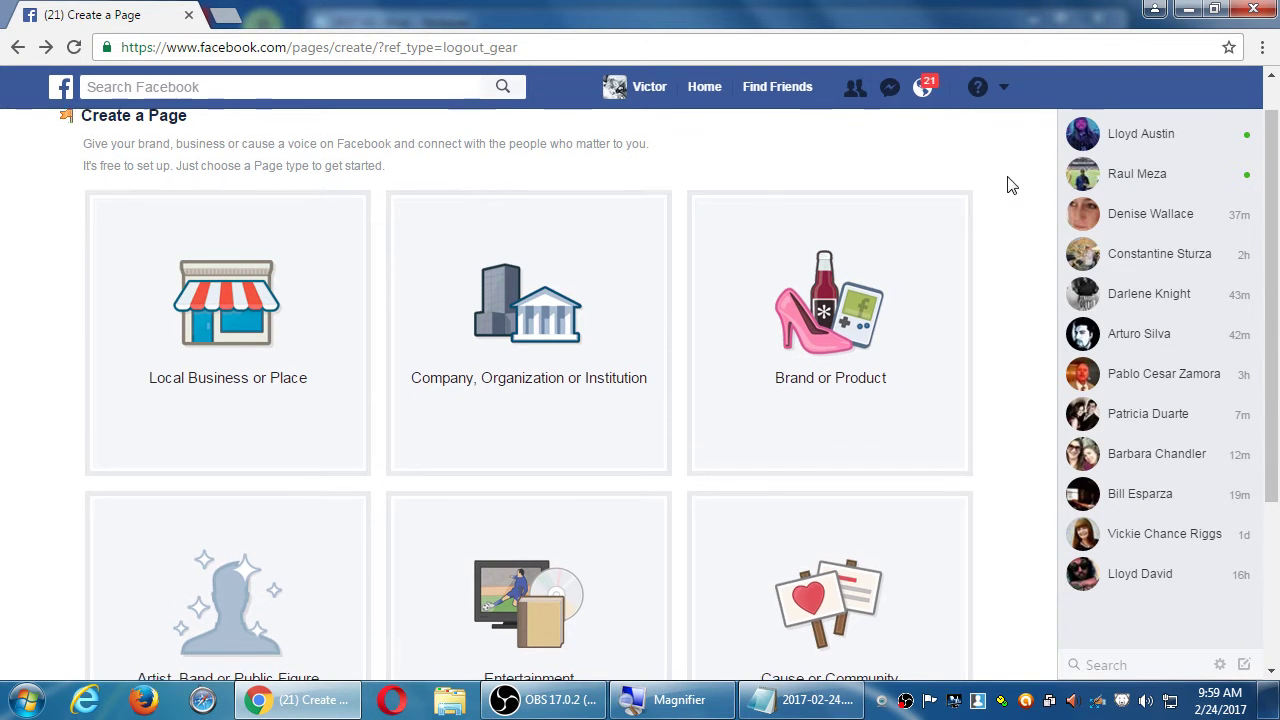
pyautogui.scroll(-1, 1006, 183)
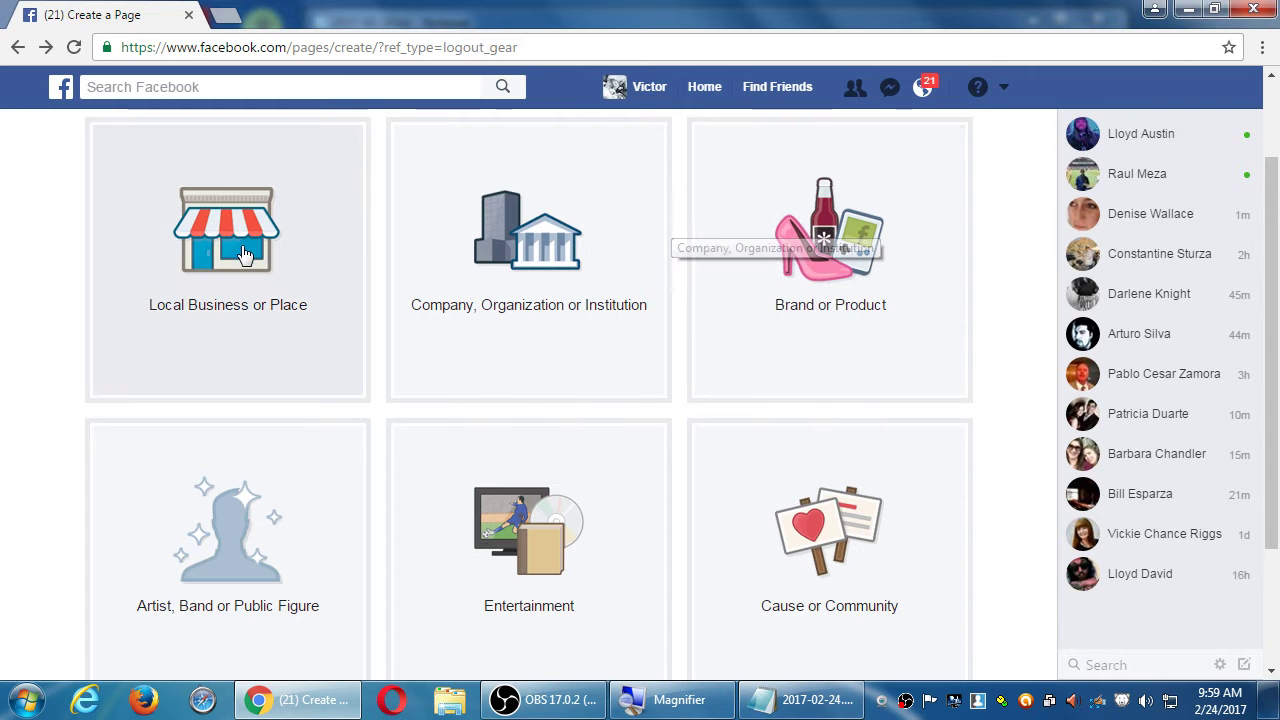
# Compare the setup fields of the Local Business or Place, Company, Organization or Institution, and Brand or Product page types
pyautogui.click(238, 244)
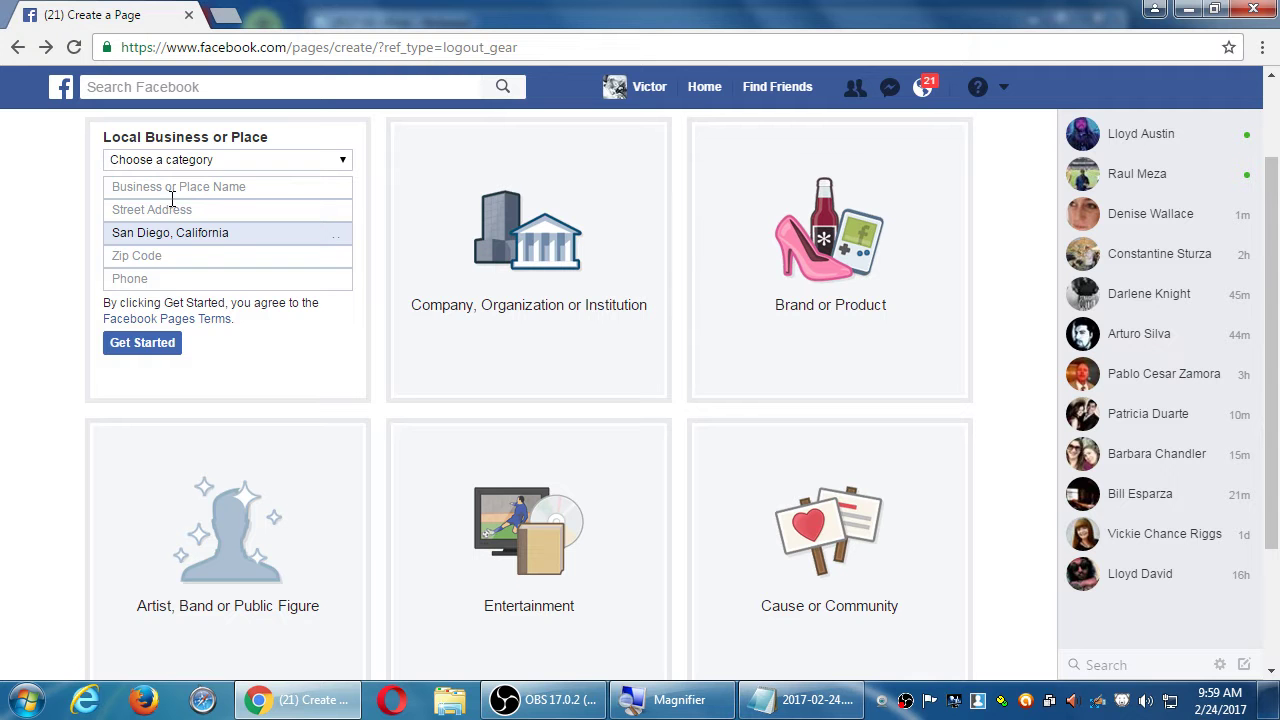
pyautogui.click(427, 218)
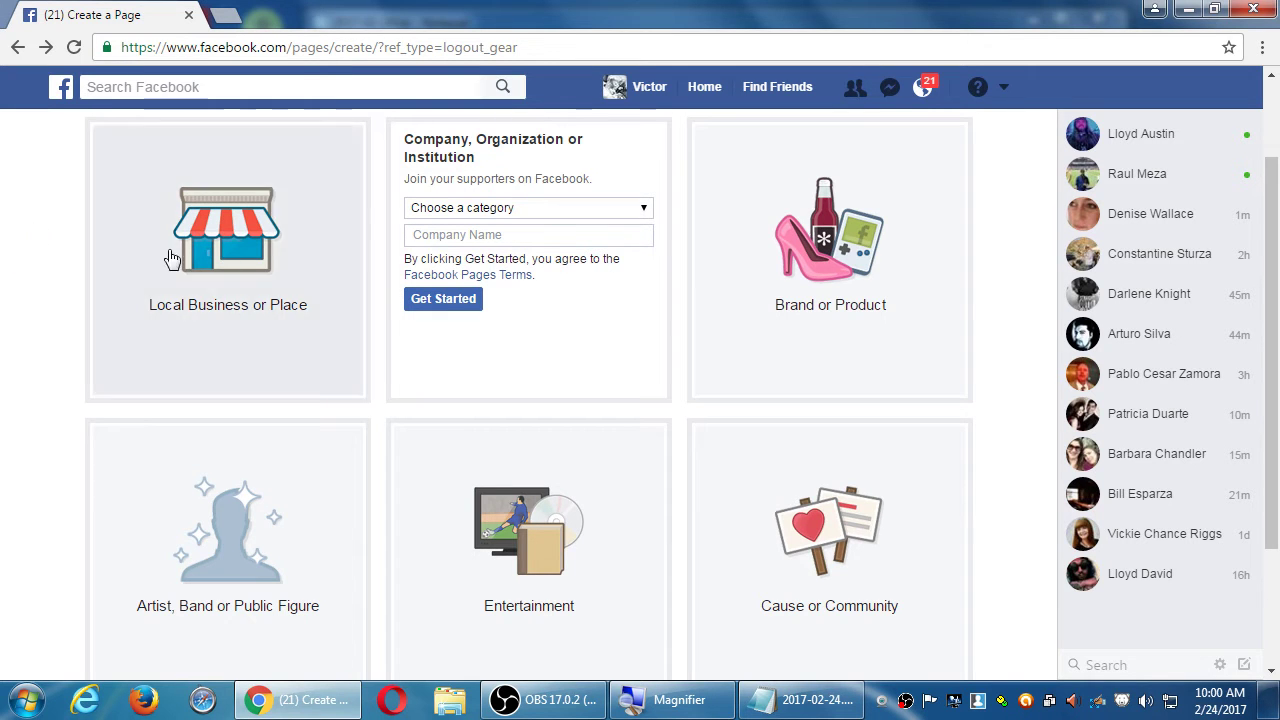
pyautogui.click(300, 250)
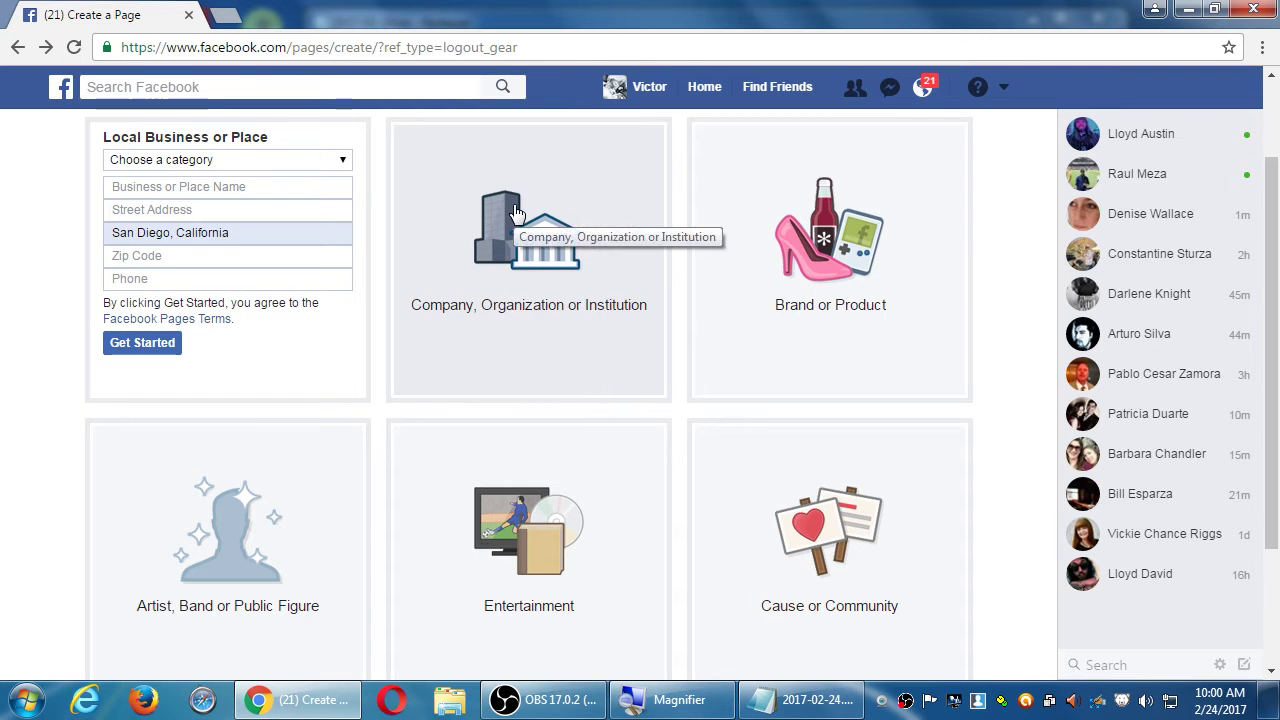
pyautogui.click(505, 255)
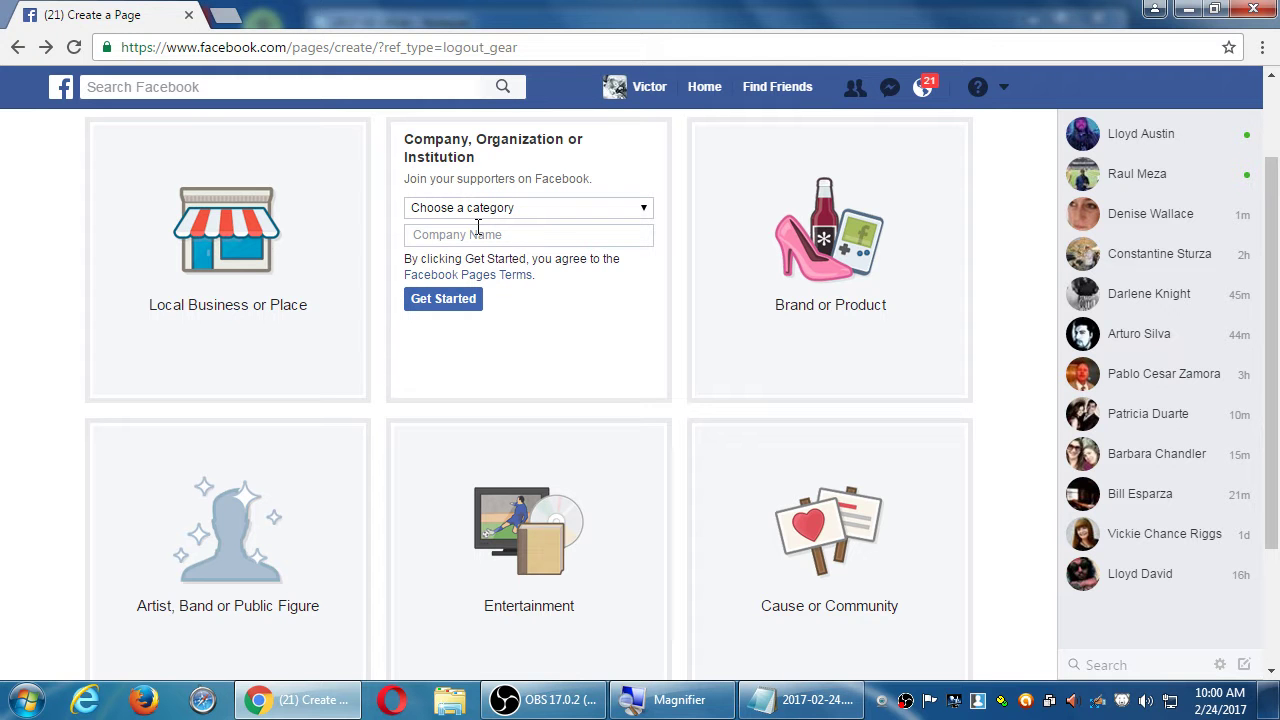
pyautogui.click(243, 234)
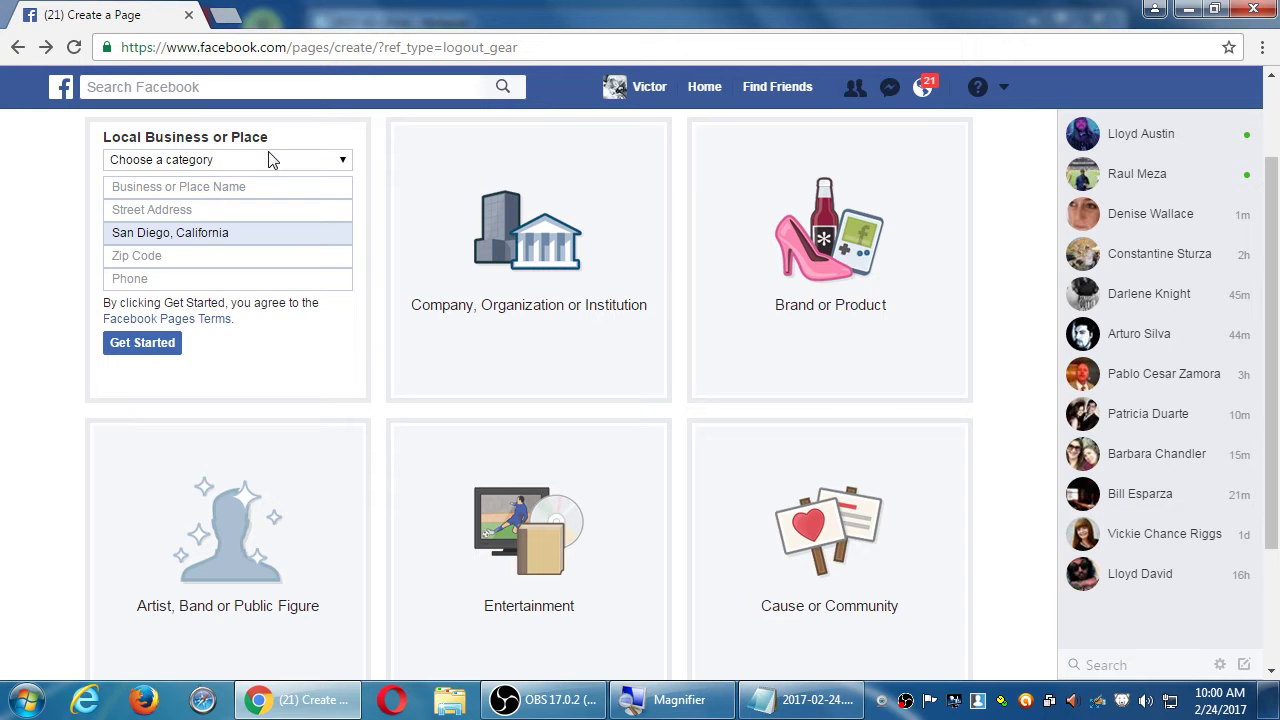
pyautogui.click(480, 312)
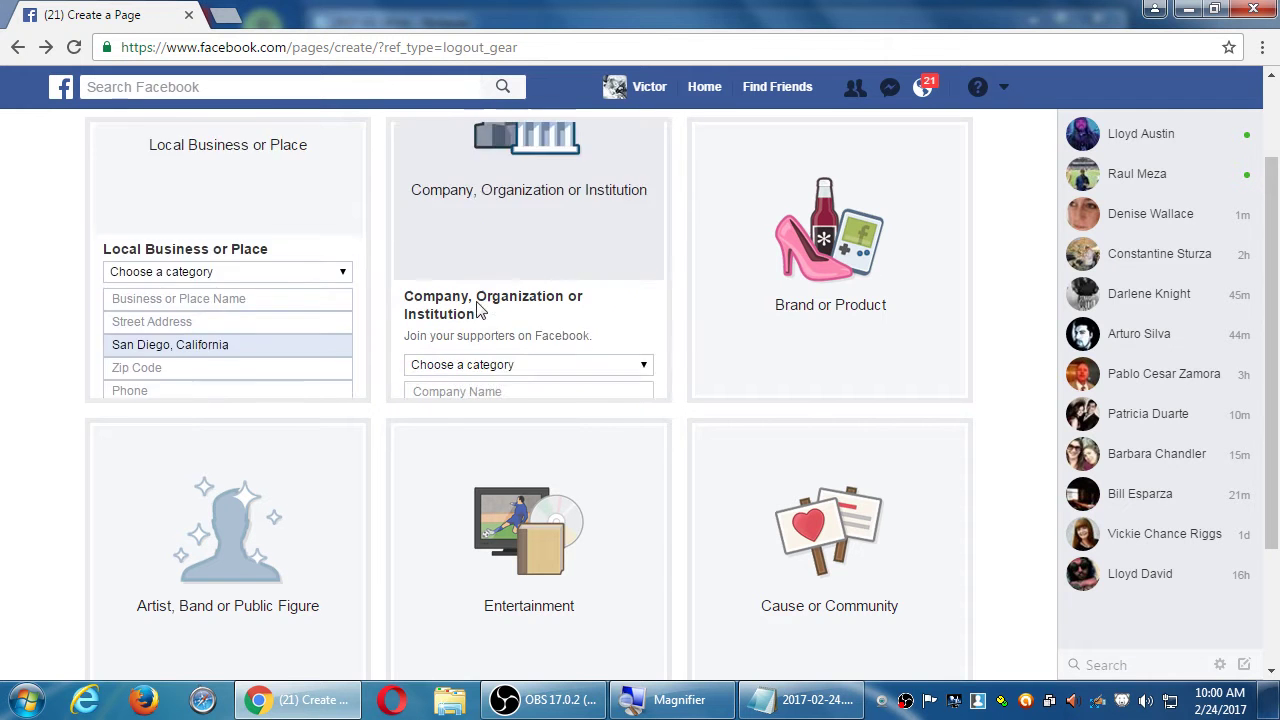
pyautogui.click(798, 302)
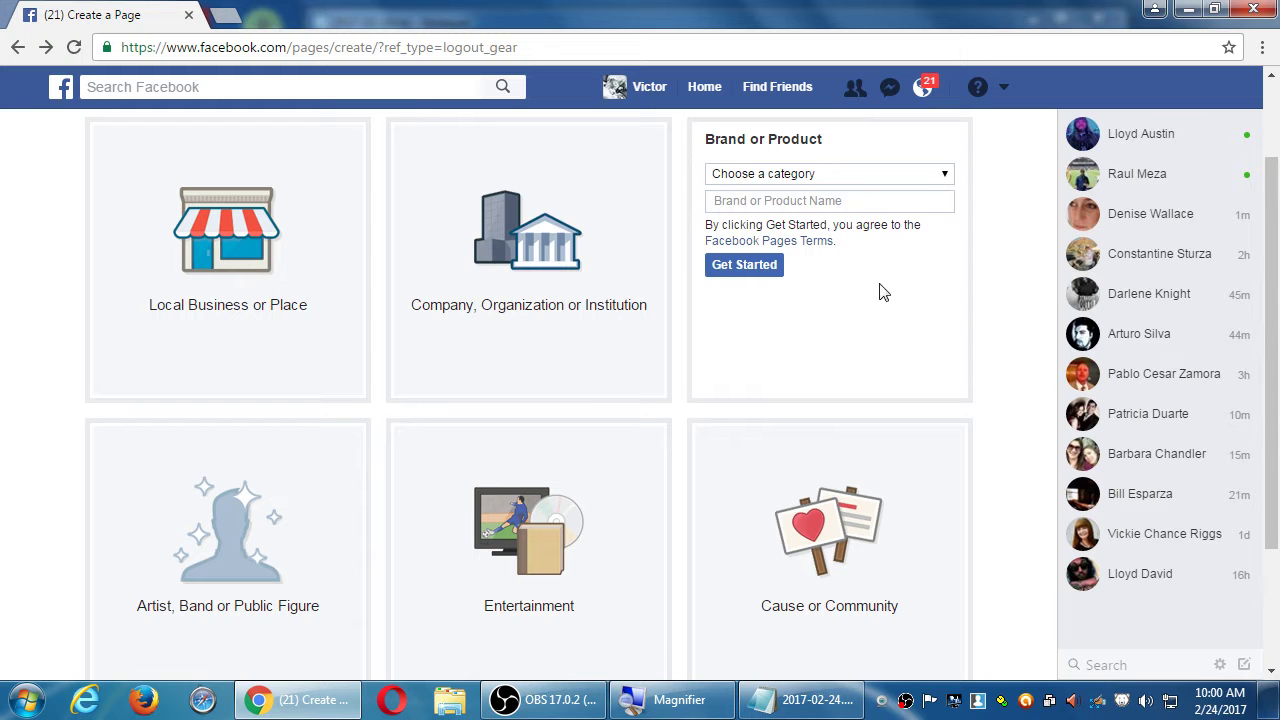
pyautogui.click(545, 347)
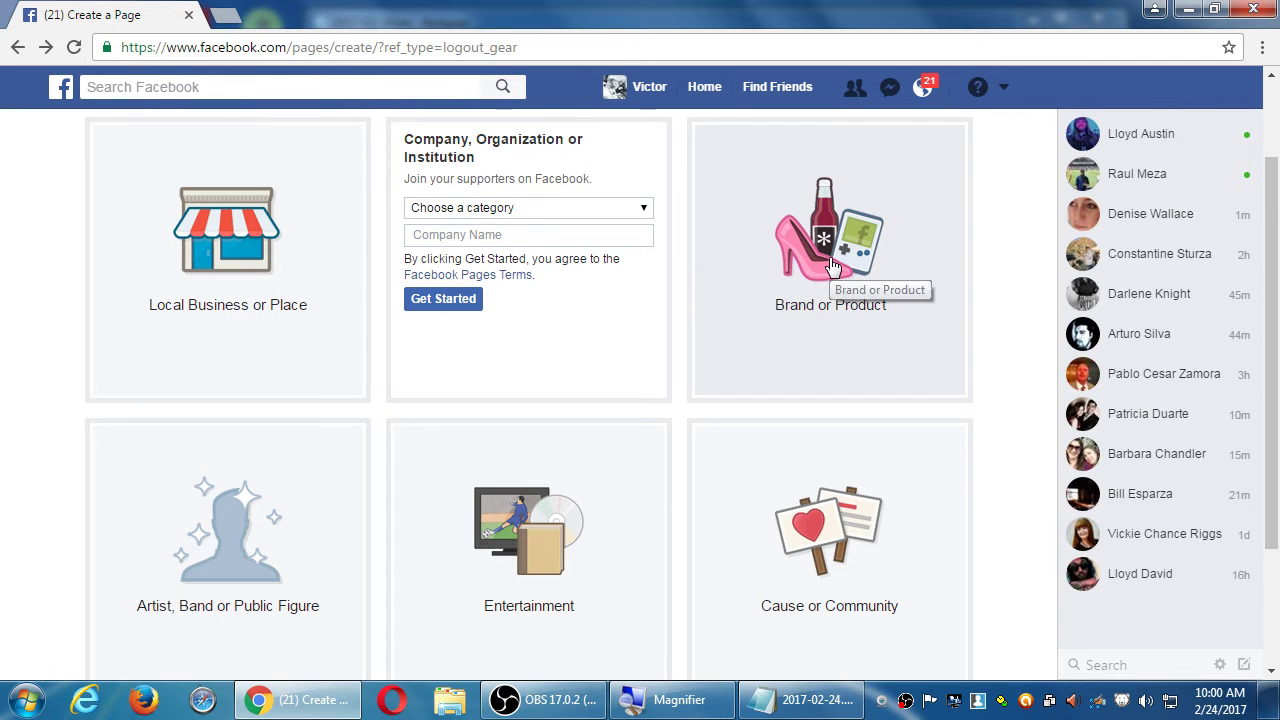
pyautogui.click(830, 265)
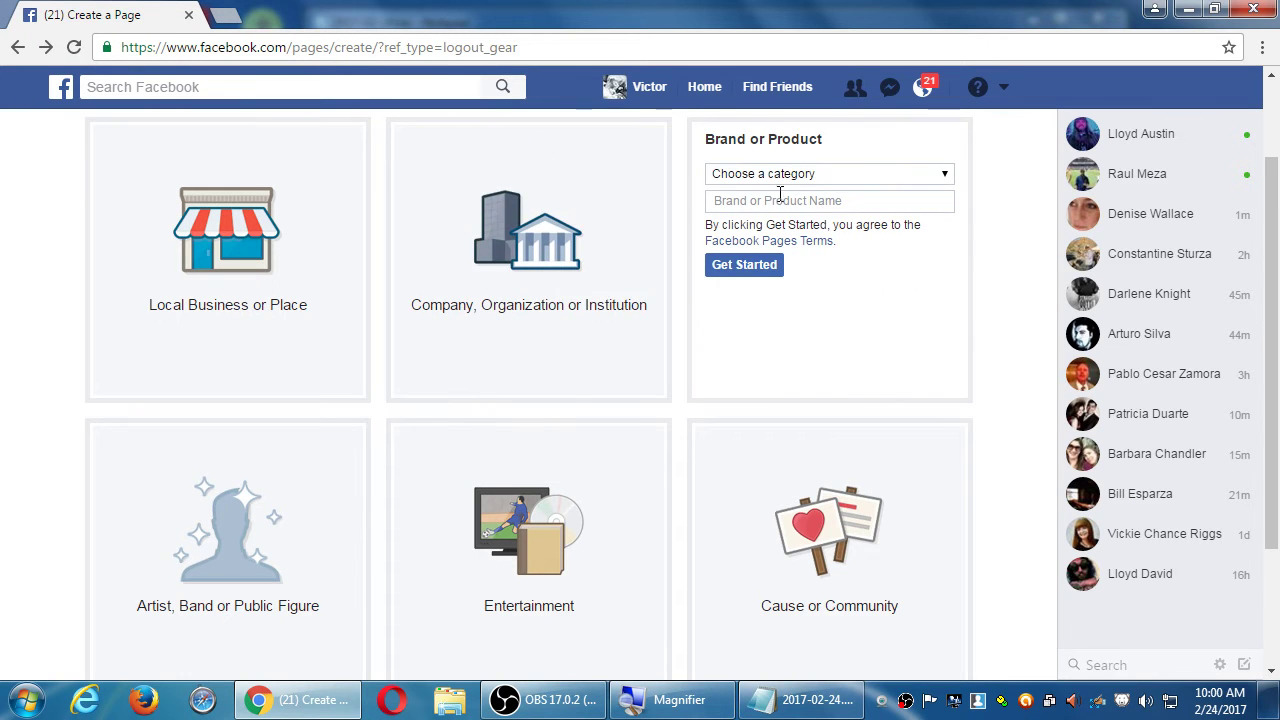
pyautogui.click(538, 245)
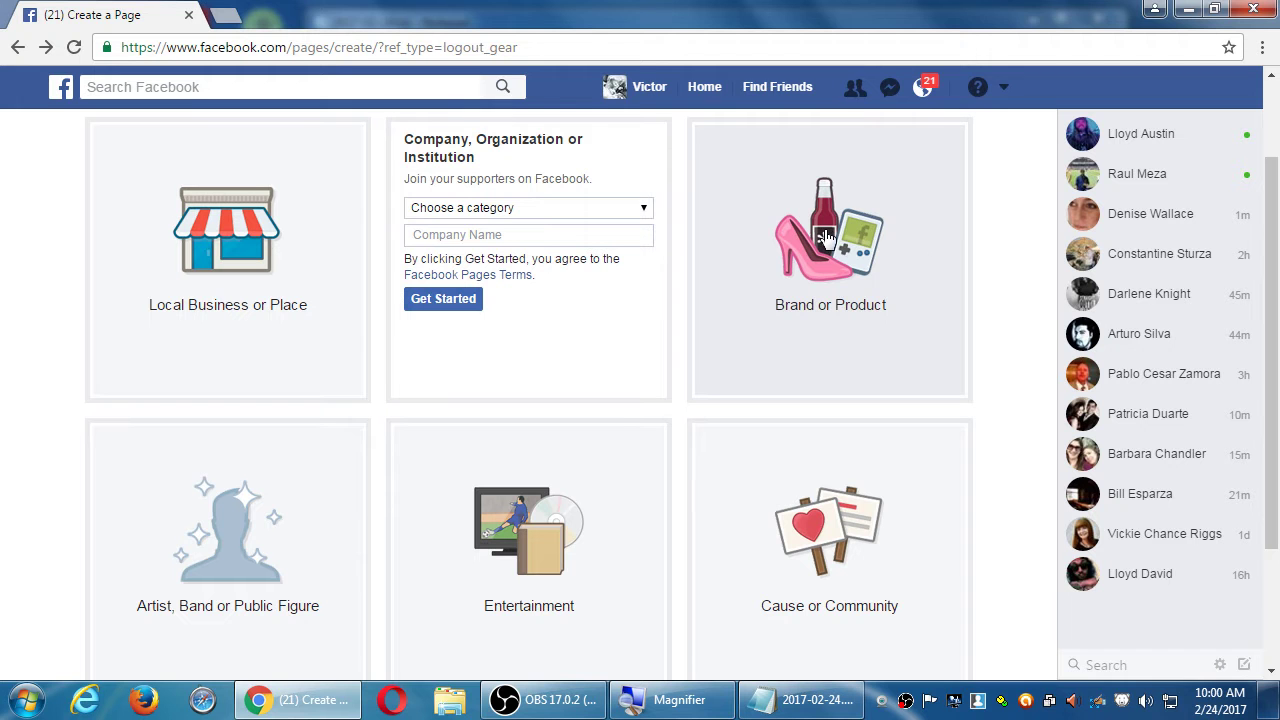
# View the setup fields of the Artist, Entertainment and Cause or Community page types, and recheck those of Local Business or Place
pyautogui.scroll(-1, 450, 484)
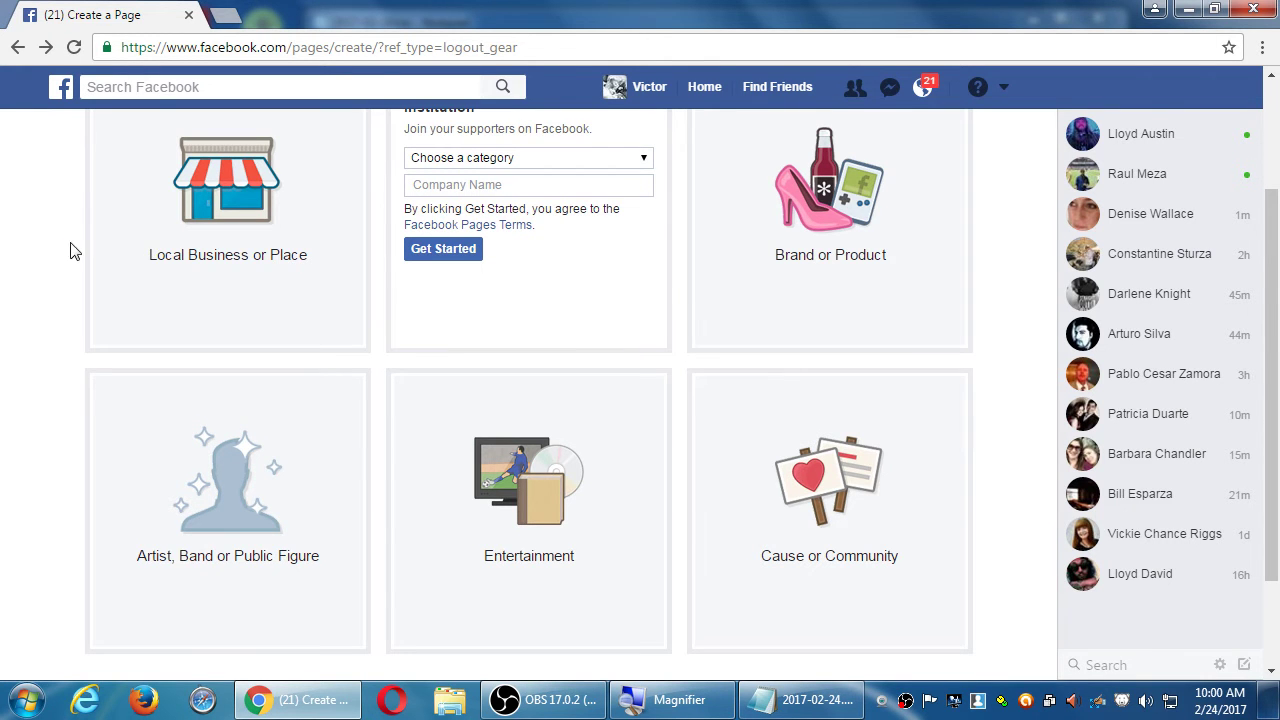
pyautogui.click(220, 247)
pyautogui.click(262, 450)
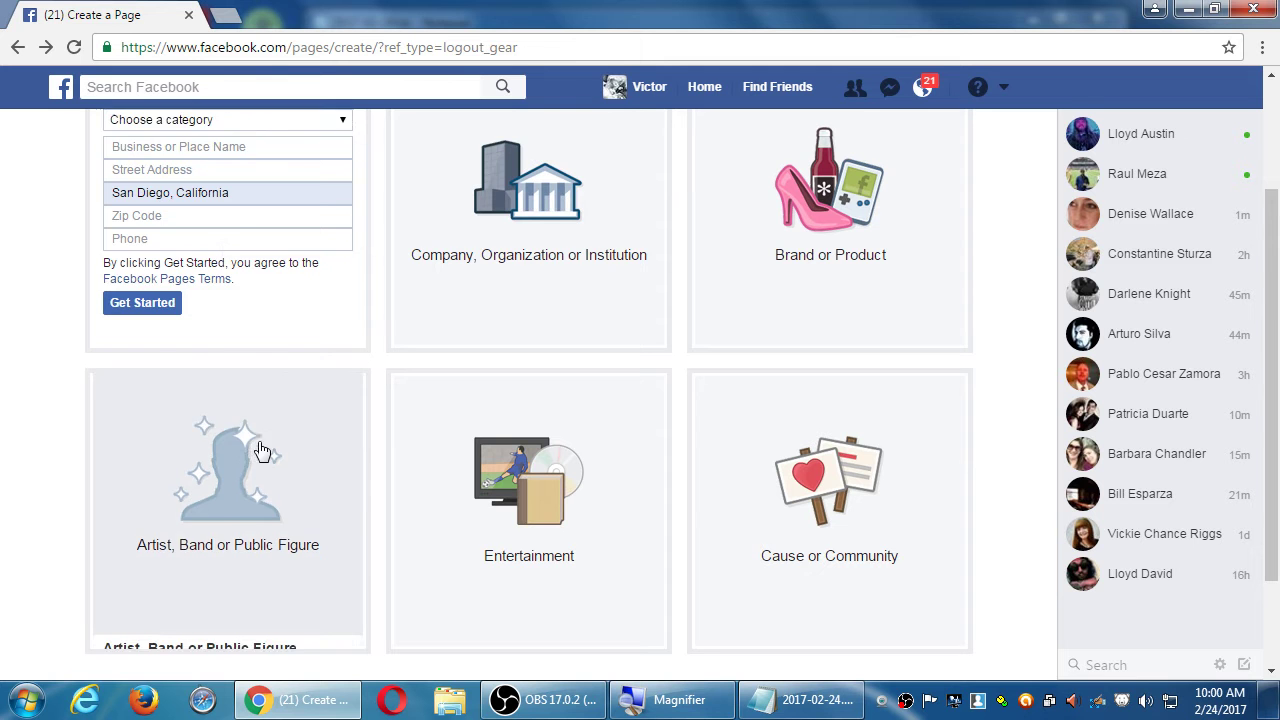
pyautogui.click(498, 416)
pyautogui.click(777, 400)
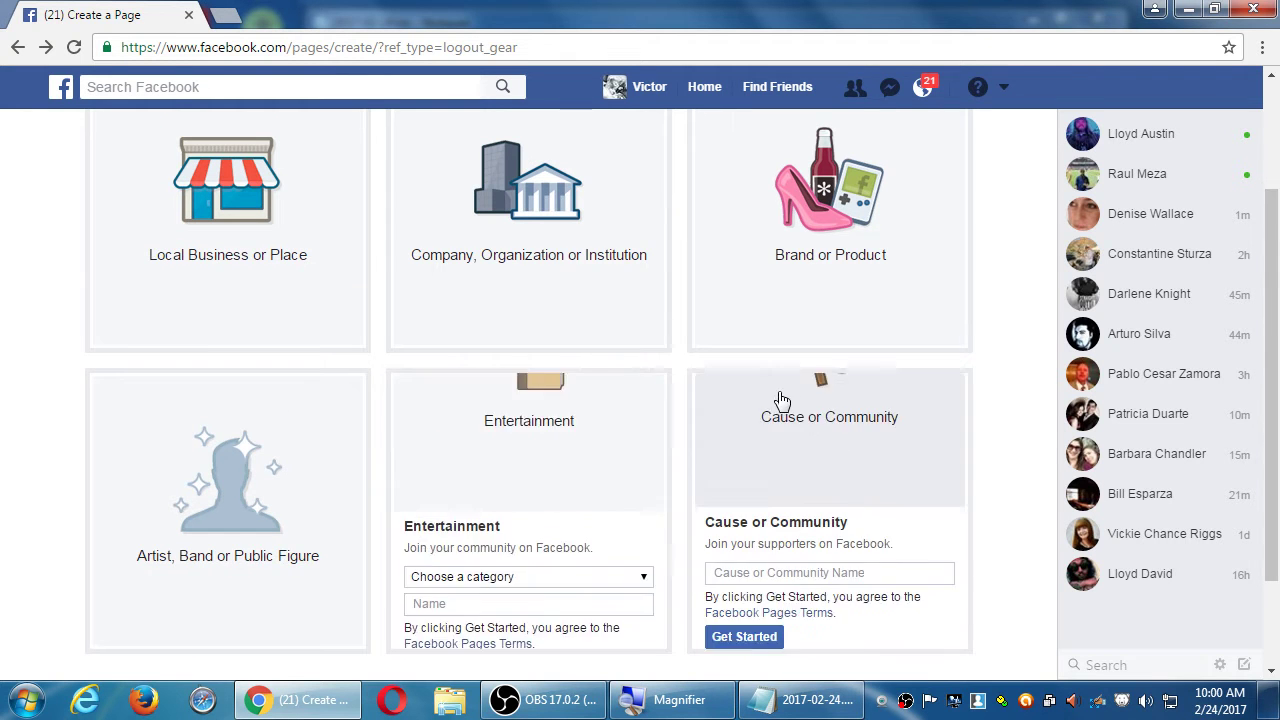
pyautogui.click(266, 247)
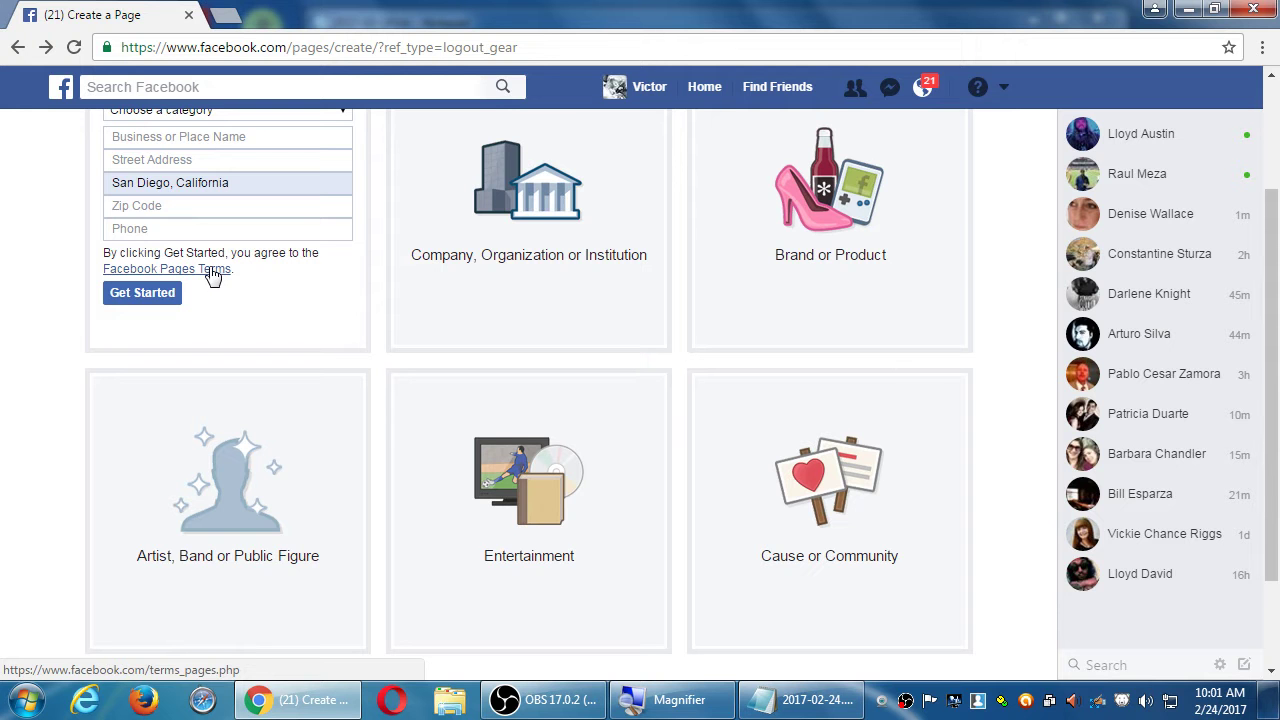
pyautogui.scroll(1, 34, 330)
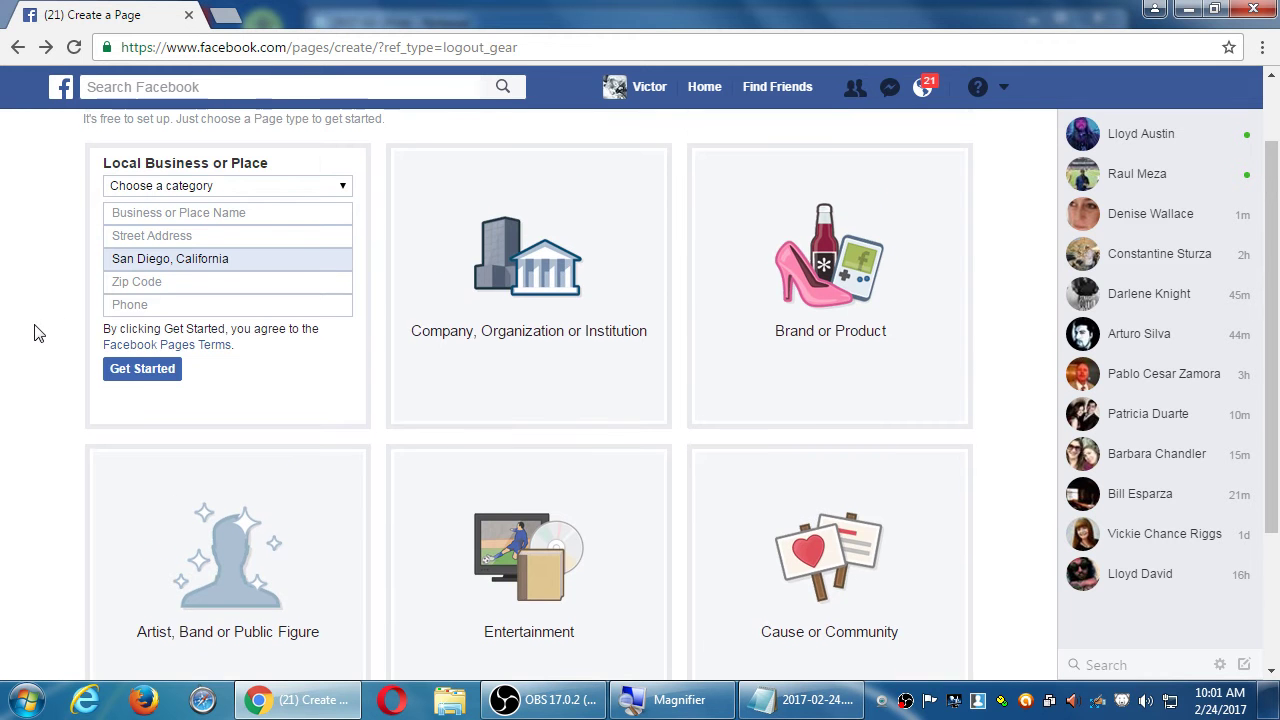
# Choose Company, Organization or Institution as the page type and set its category to Food & Beverage Company
pyautogui.click(524, 240)
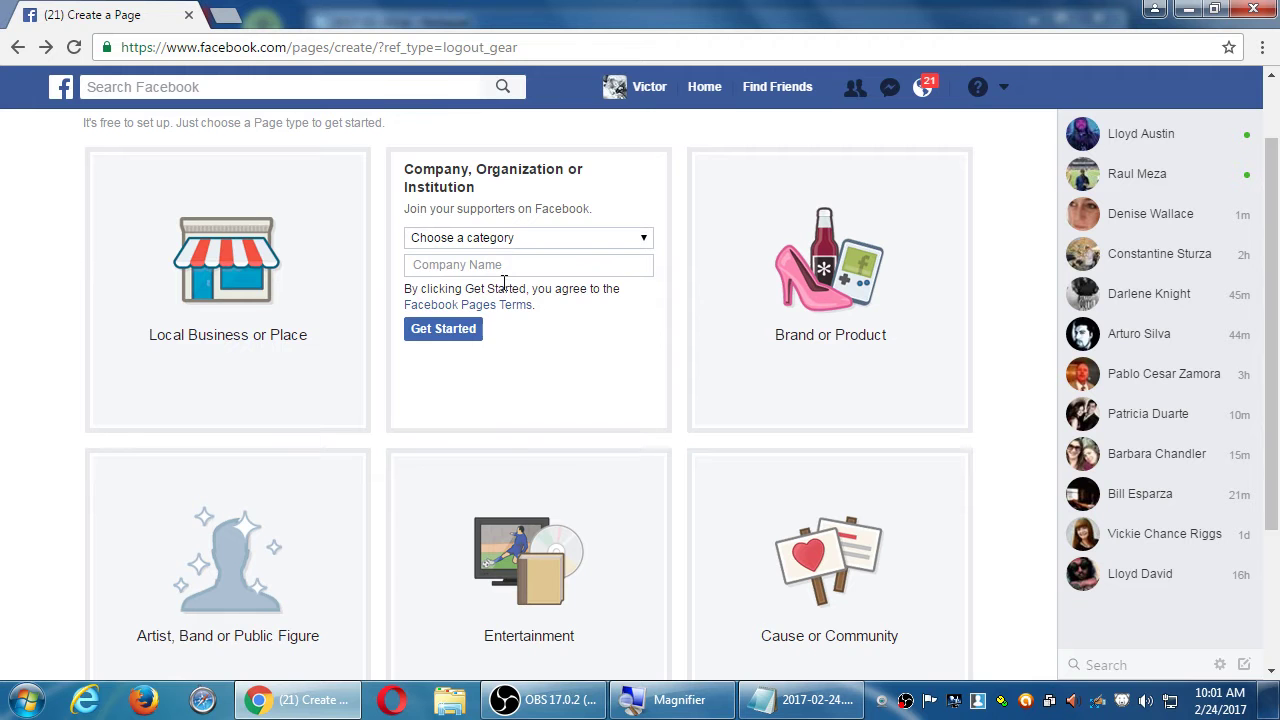
pyautogui.click(491, 238)
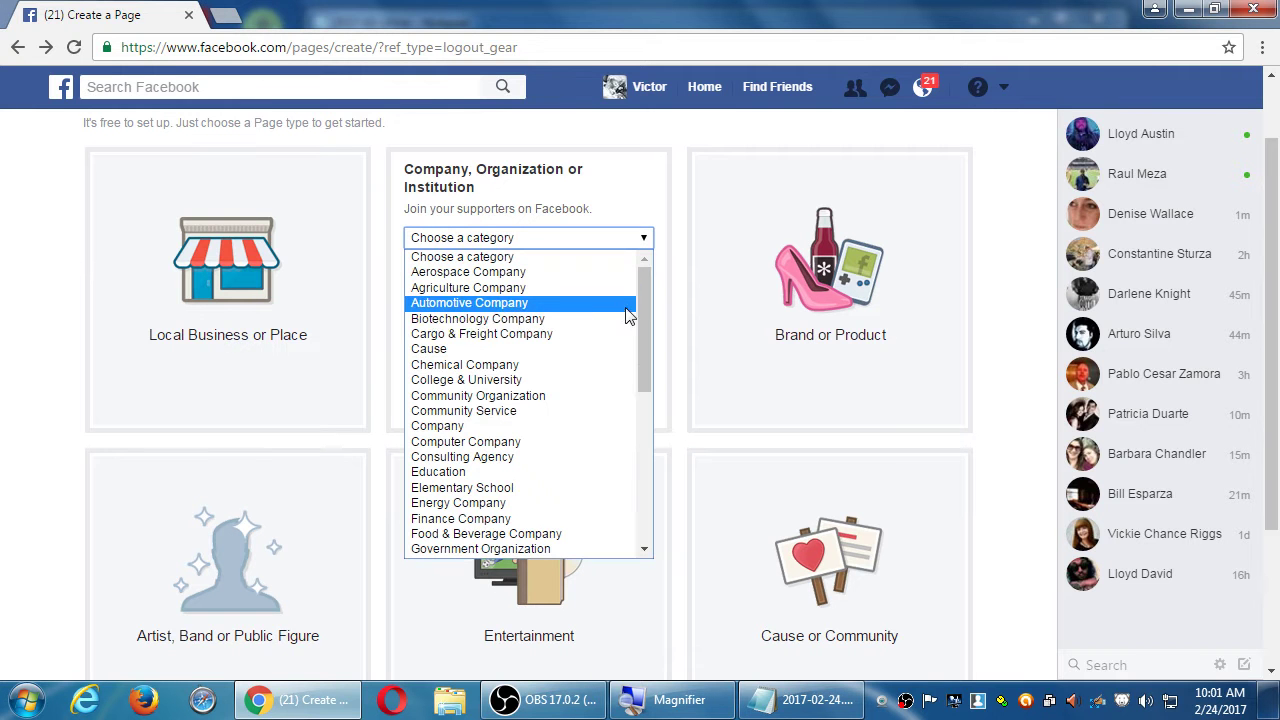
pyautogui.moveTo(649, 295); pyautogui.dragTo(632, 490)
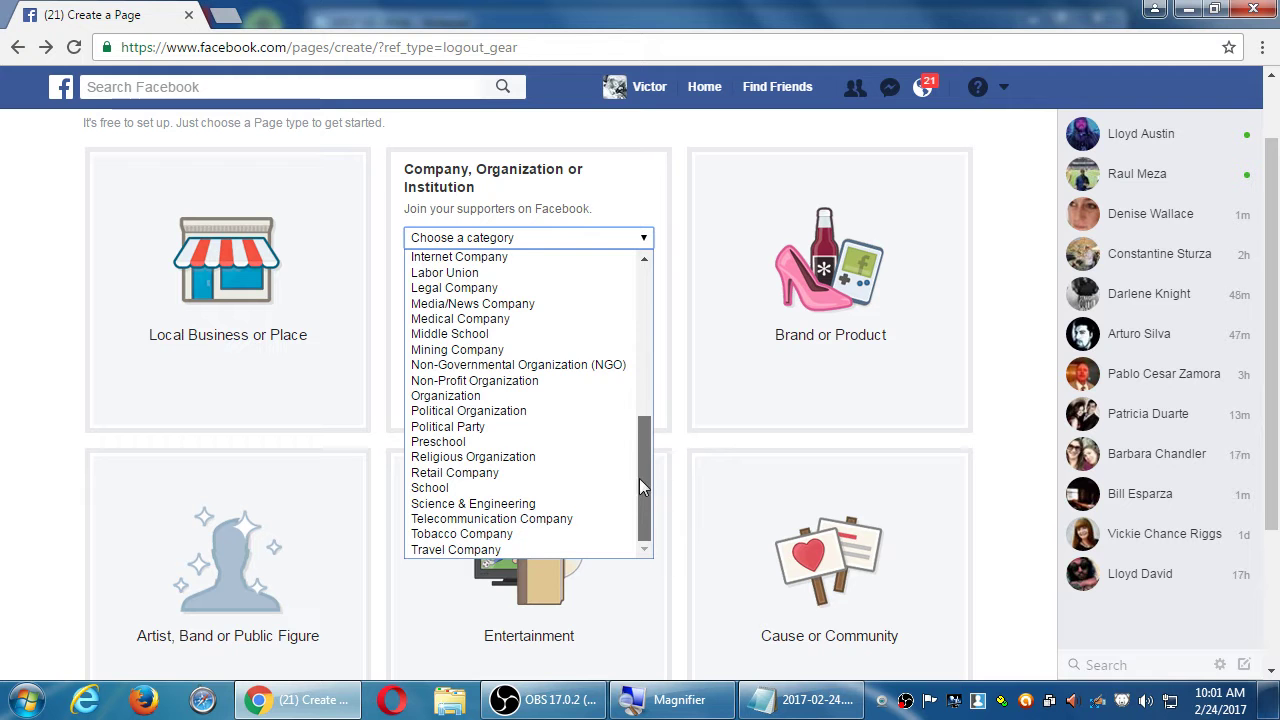
pyautogui.scroll(10, 534, 300)
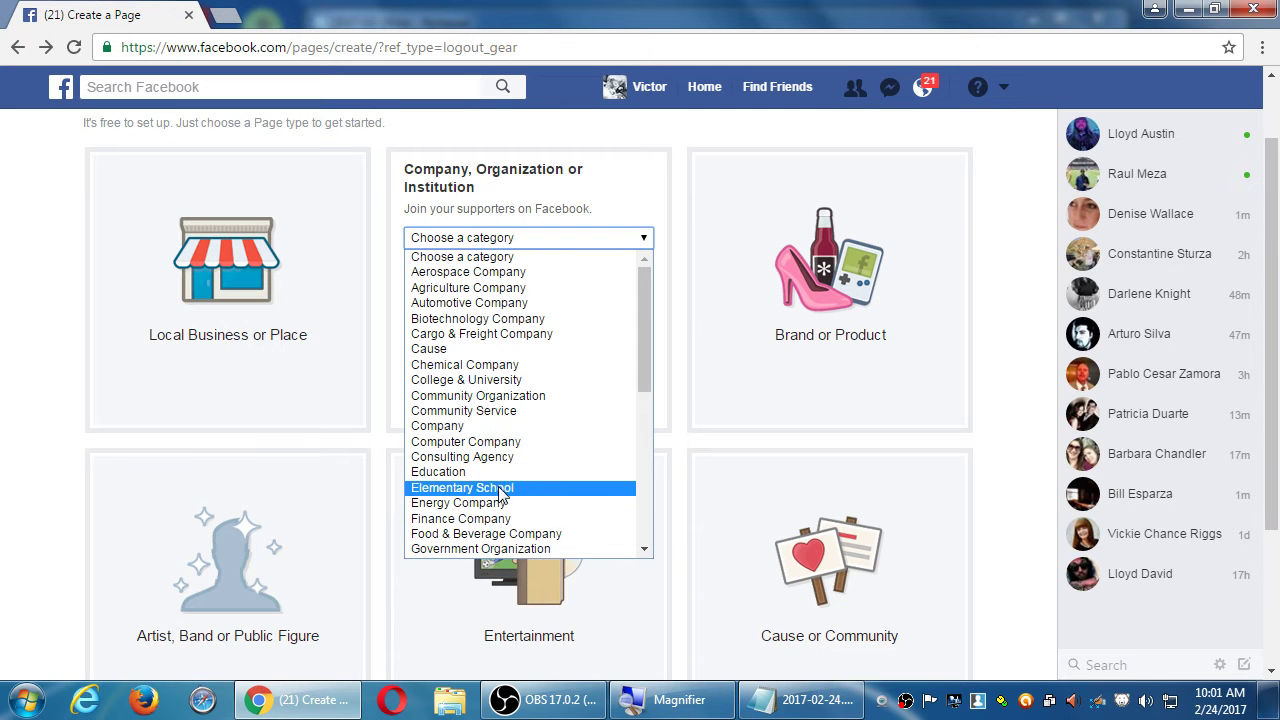
pyautogui.click(520, 534)
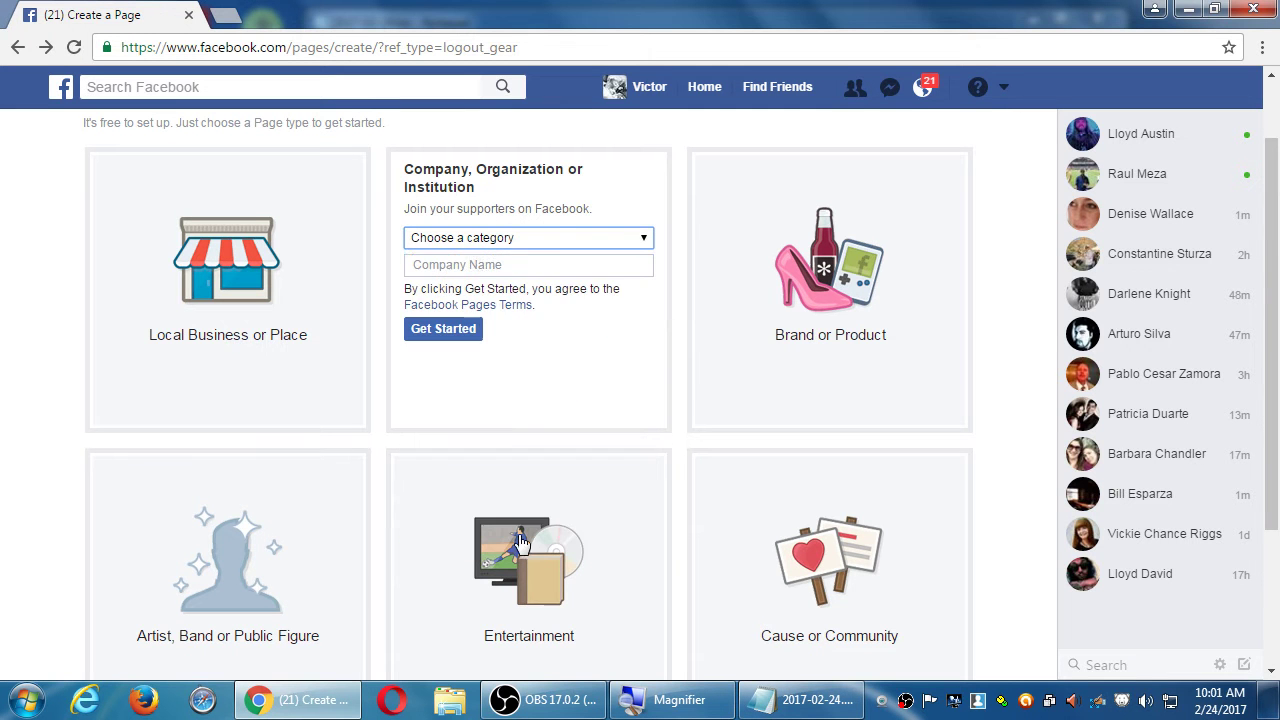
# Fill the company name with the long filler text "o mre rkjg kjkfd kfdj kfjk jjfkfdj fkjf kjkj fk jffj kfd kj f"
pyautogui.click(485, 266)
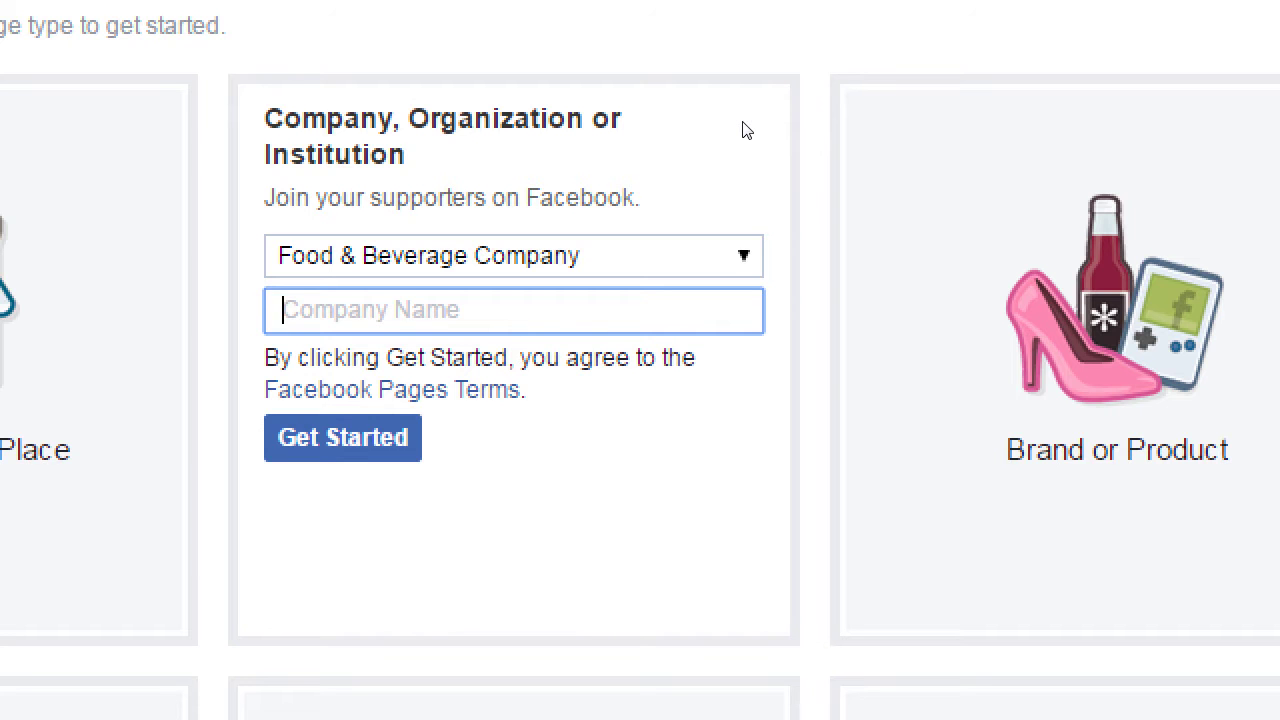
pyautogui.write('o mre rkjg kjkfd kfdj kfjk j')
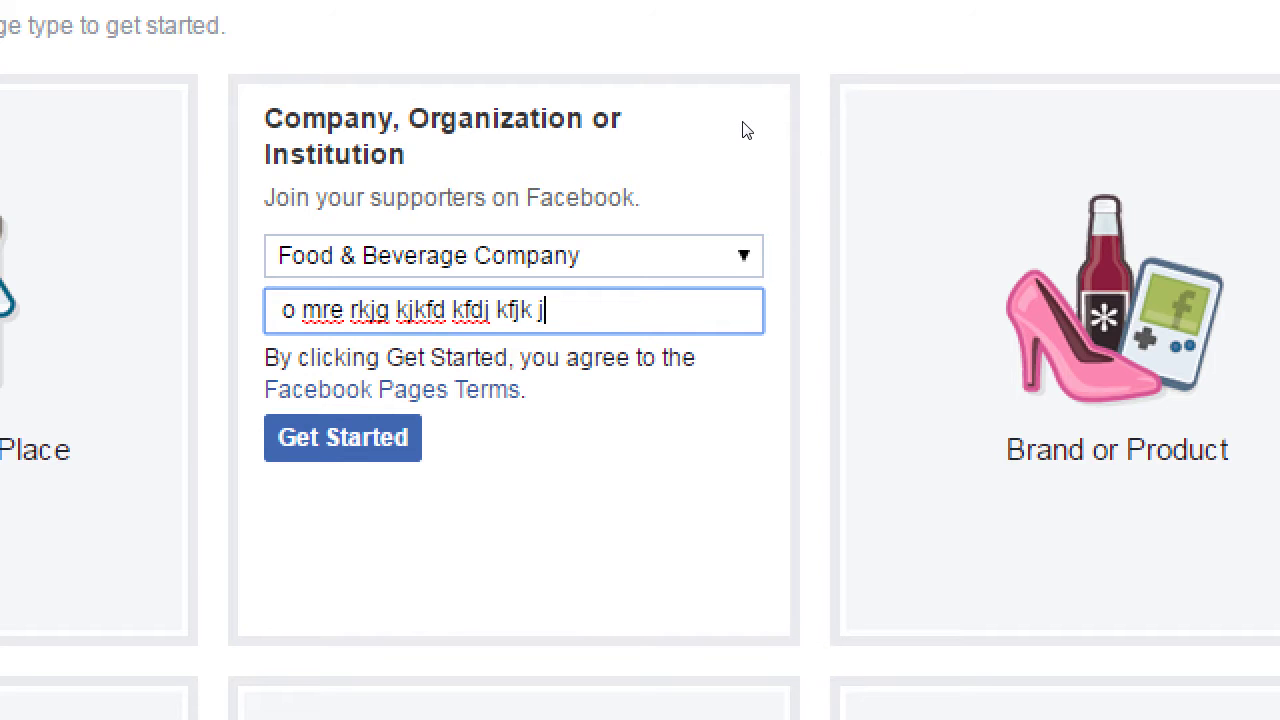
pyautogui.write('jfkfdj fkjf kjkj fk jffj kfd kj f')
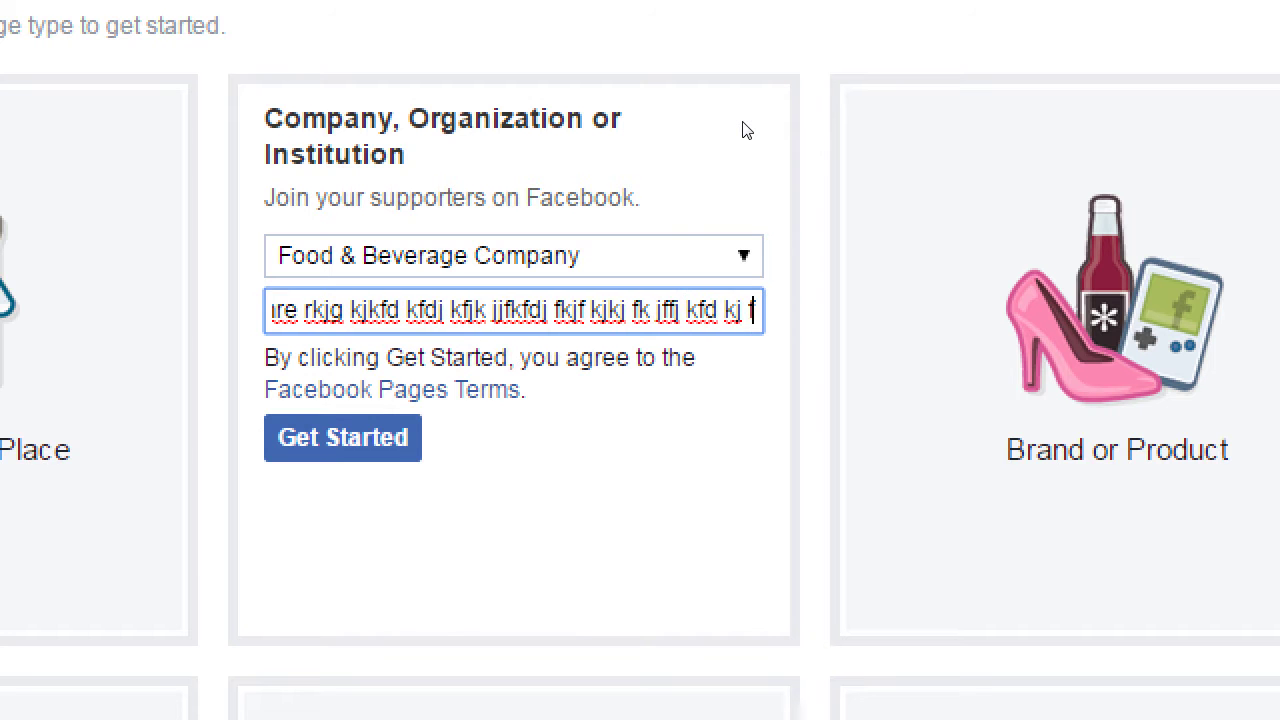
# Extend the filler text in the company name and clear the whole entry
pyautogui.write('j kf dfkj kjkfd jkkjfdjkfdjkfdj fk jk kjfd kj')
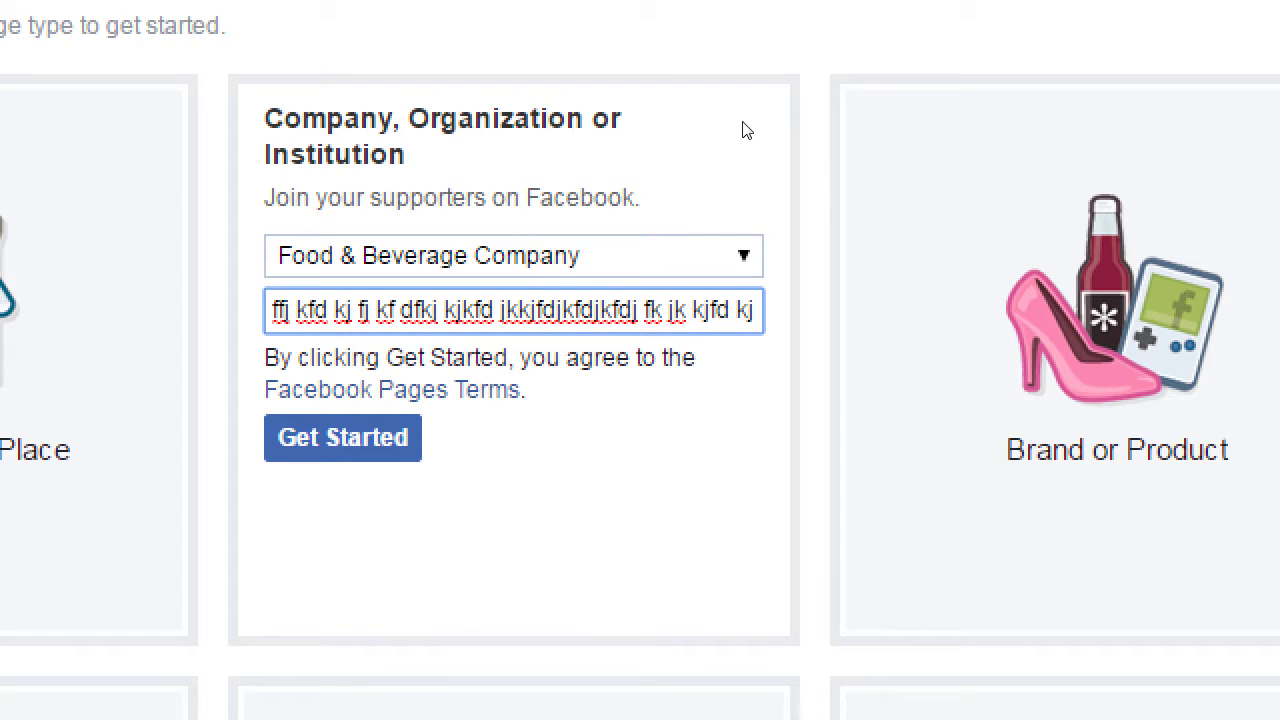
pyautogui.hotkey('ctrl', 'a')
pyautogui.press('BackSpace')
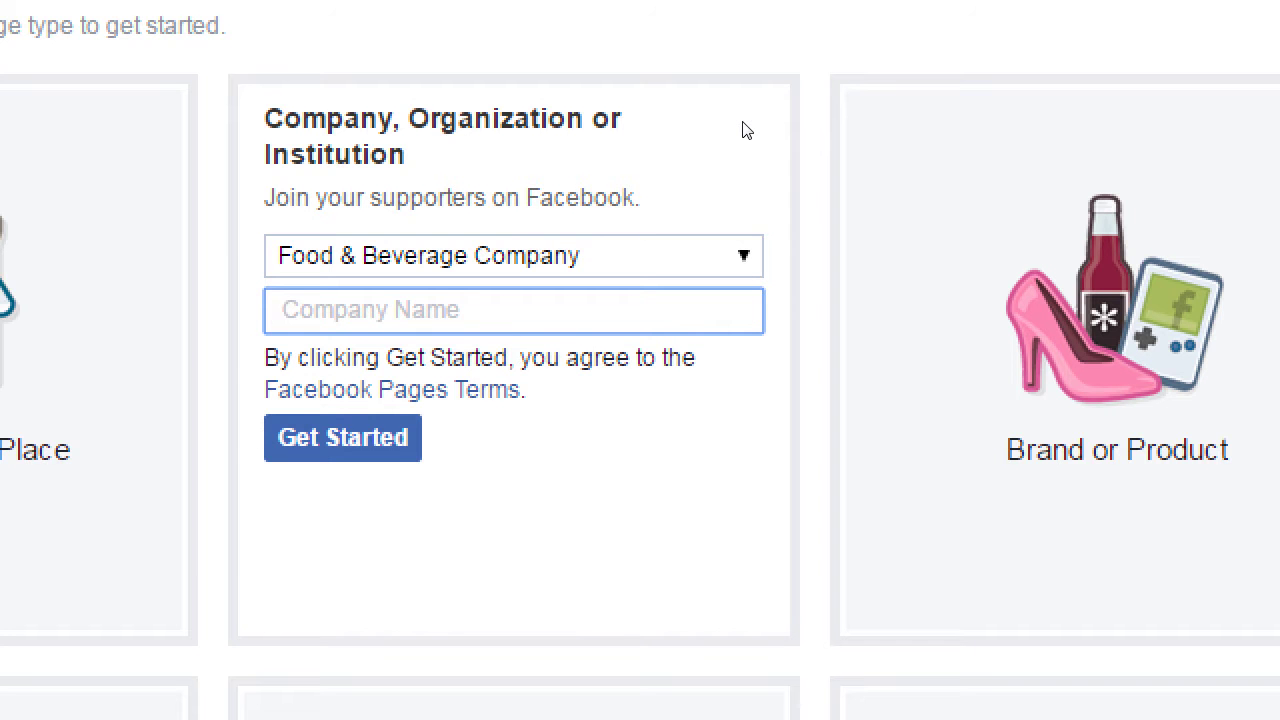
# Try a company name ending in the smiley ":)" and erase it
pyautogui.write("Victor's :)")
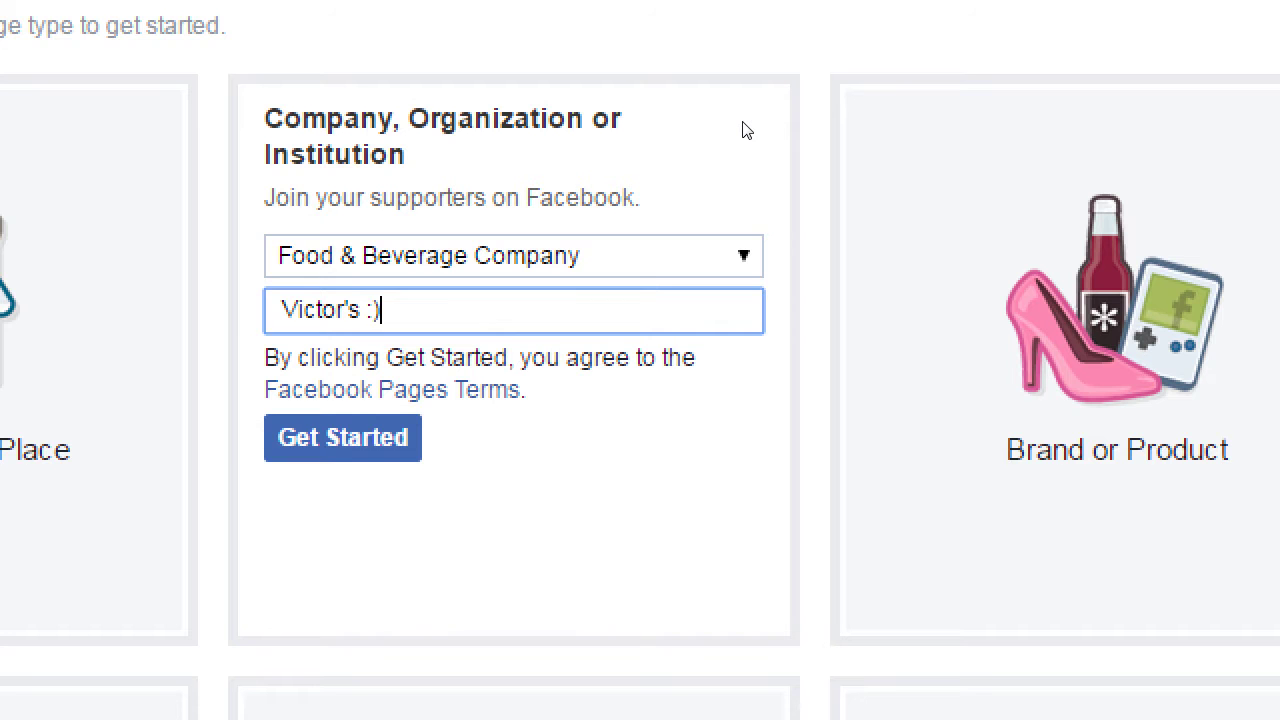
pyautogui.press('BackSpace')
pyautogui.press('BackSpace')
pyautogui.press('BackSpace')
pyautogui.press('BackSpace')
pyautogui.press('BackSpace')
pyautogui.press('BackSpace')
pyautogui.press('BackSpace')
pyautogui.press('BackSpace')
pyautogui.press('BackSpace')
pyautogui.press('BackSpace')
pyautogui.press('BackSpace')
# Name the company "Victor's Bakery" and create the page
pyautogui.write("Victor's B")
pyautogui.write('zk')
pyautogui.press('BackSpace')
pyautogui.press('BackSpace')
pyautogui.write('akery')
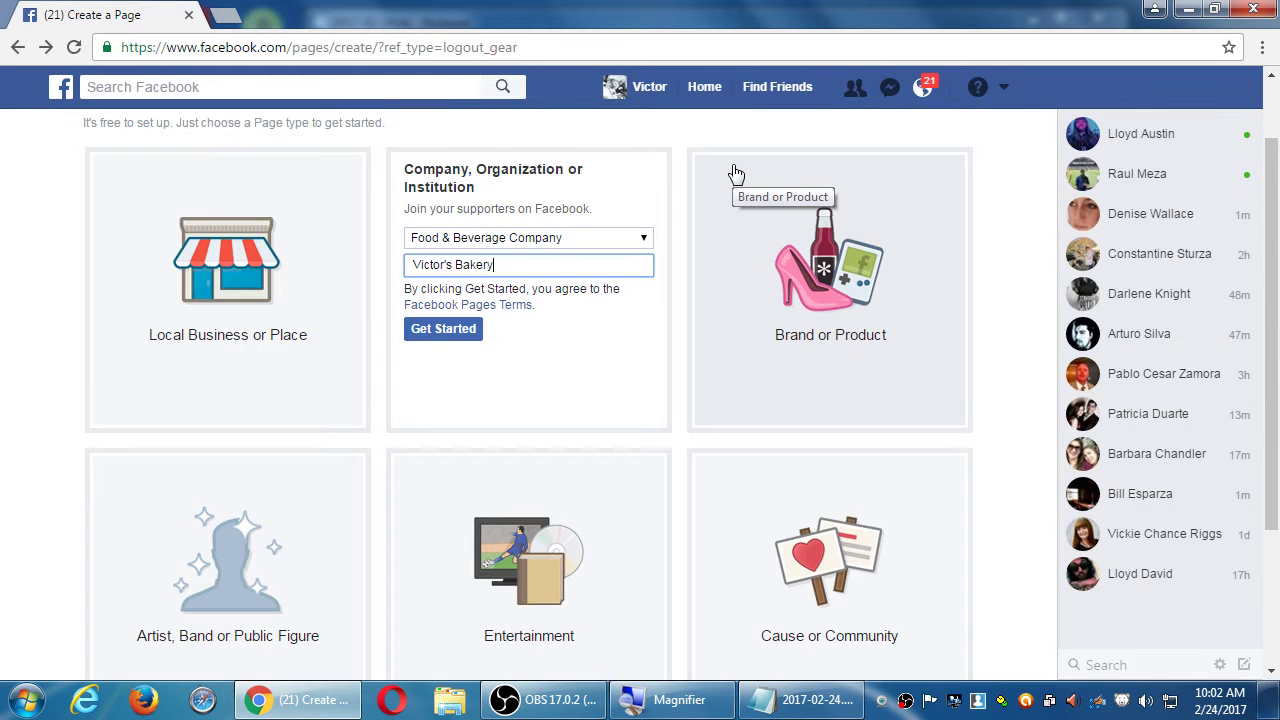
pyautogui.scroll(-1, 752, 330)
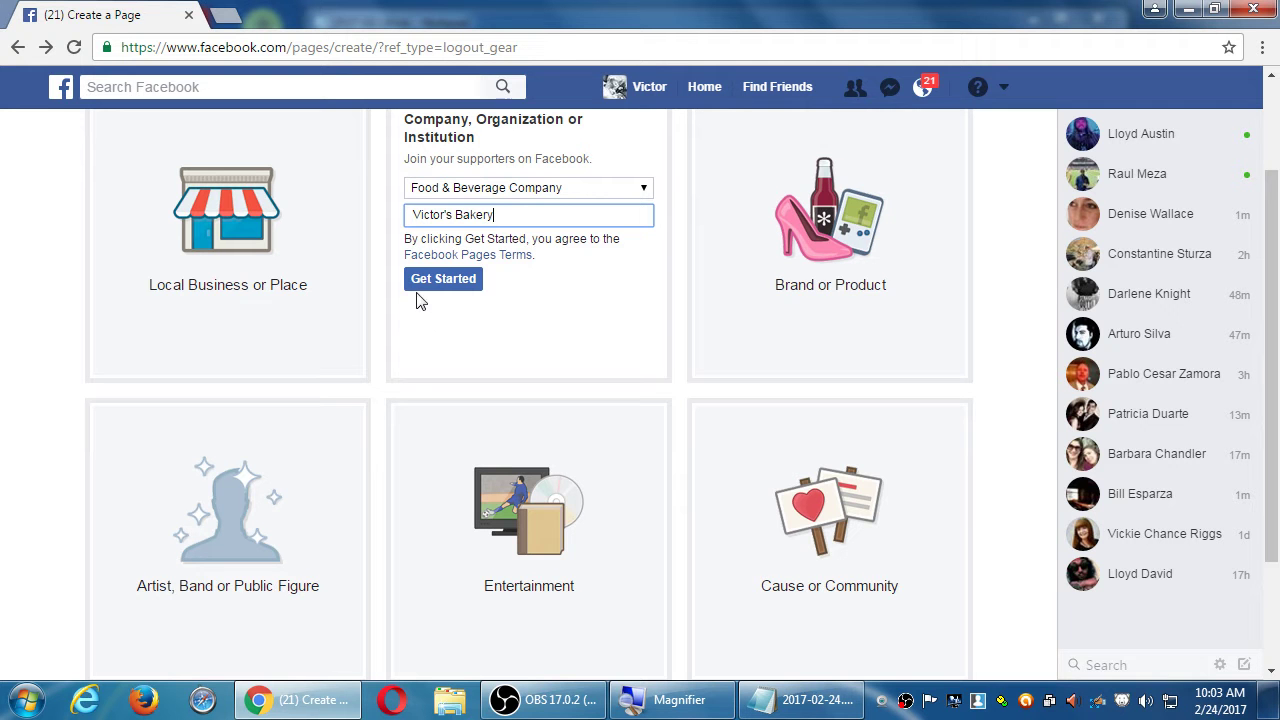
pyautogui.scroll(1, 420, 300)
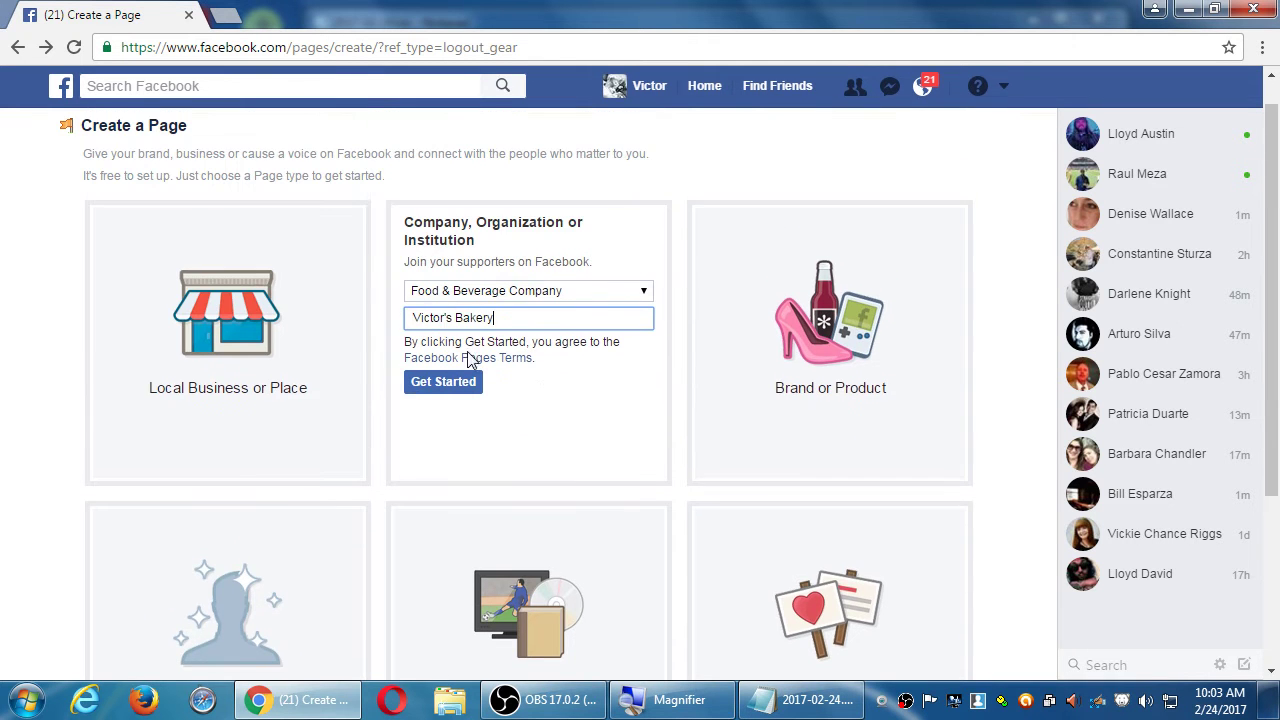
pyautogui.click(426, 389)
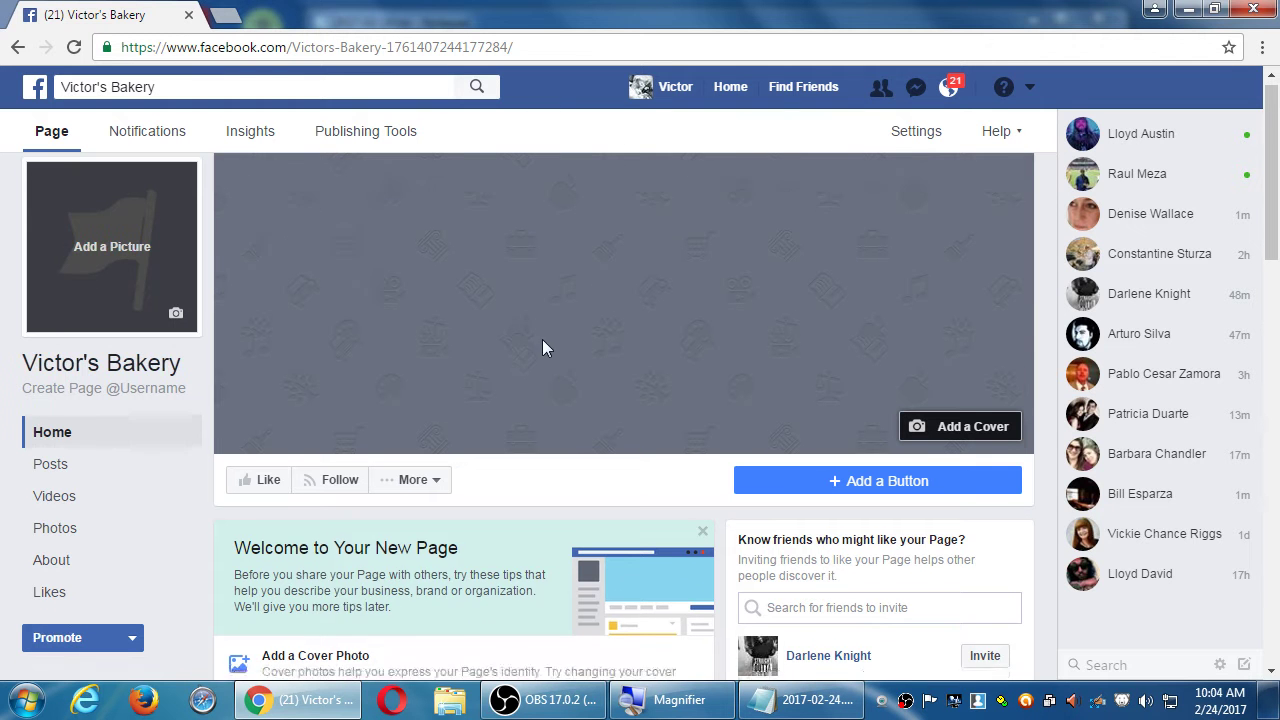
# Look over the new page's welcome tips, friend invitations and posting options
pyautogui.scroll(-3, 542, 339)
pyautogui.scroll(-6, 512, 340)
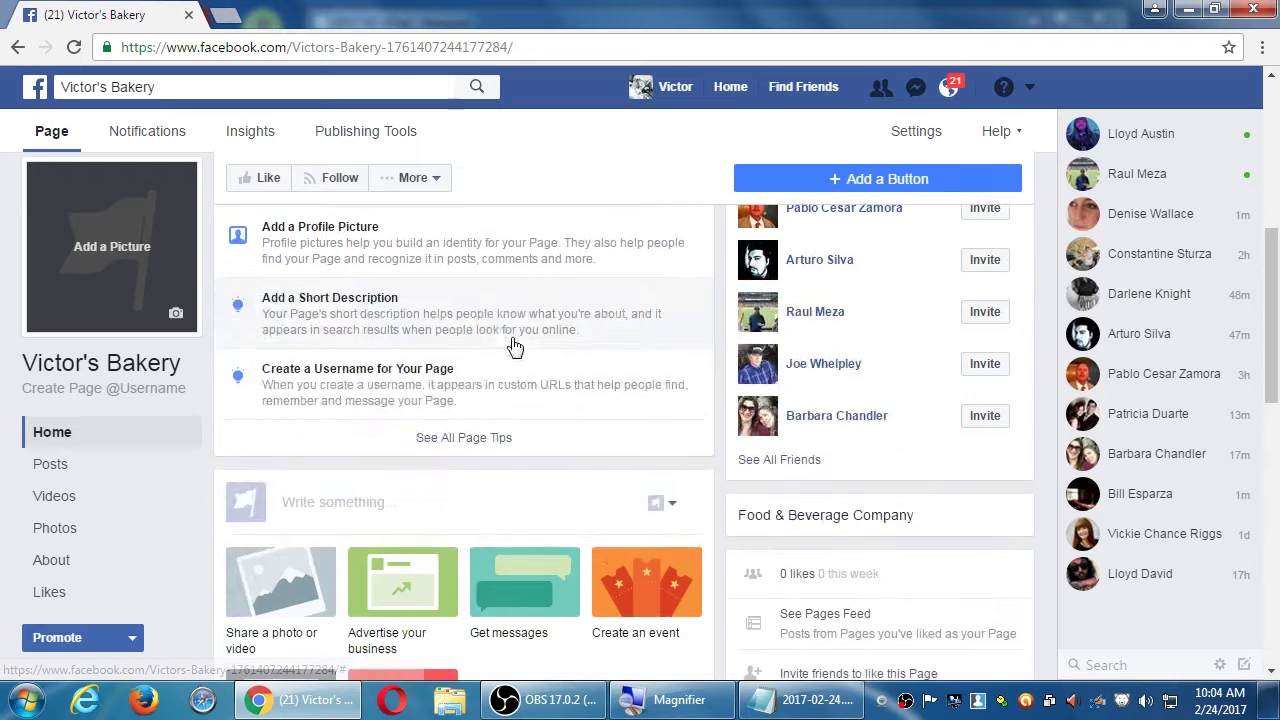
pyautogui.scroll(9, 512, 340)
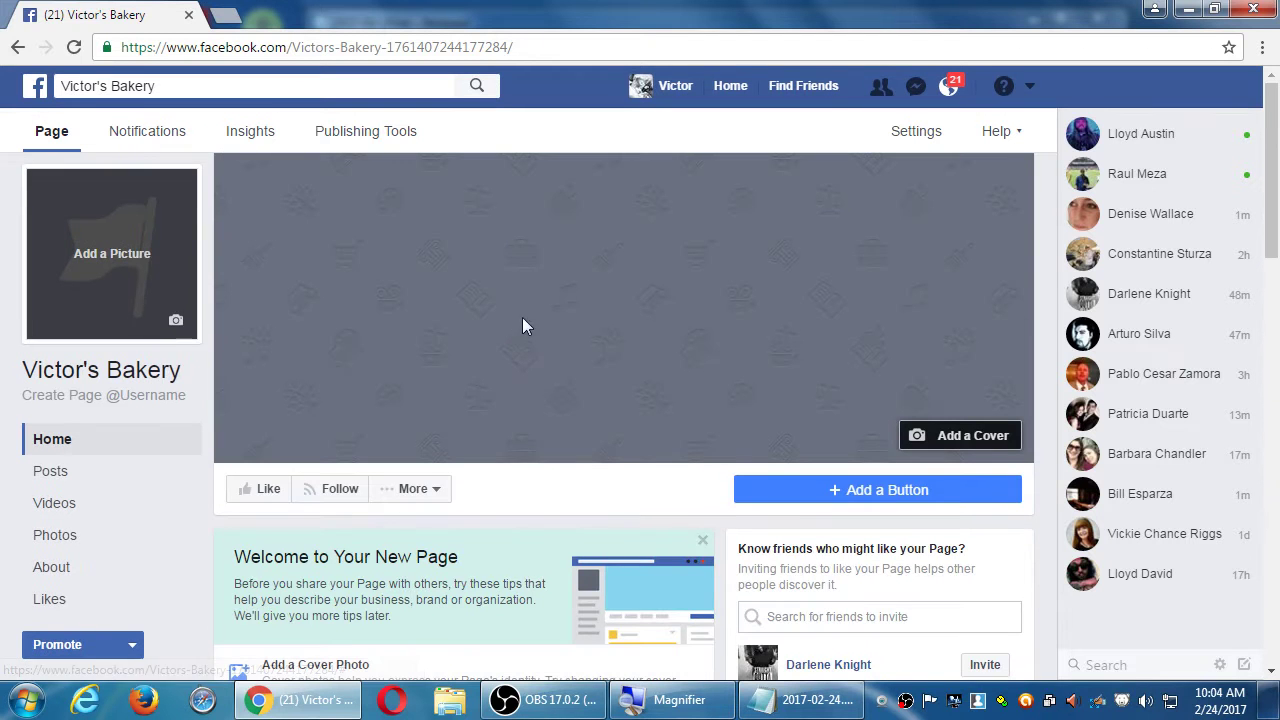
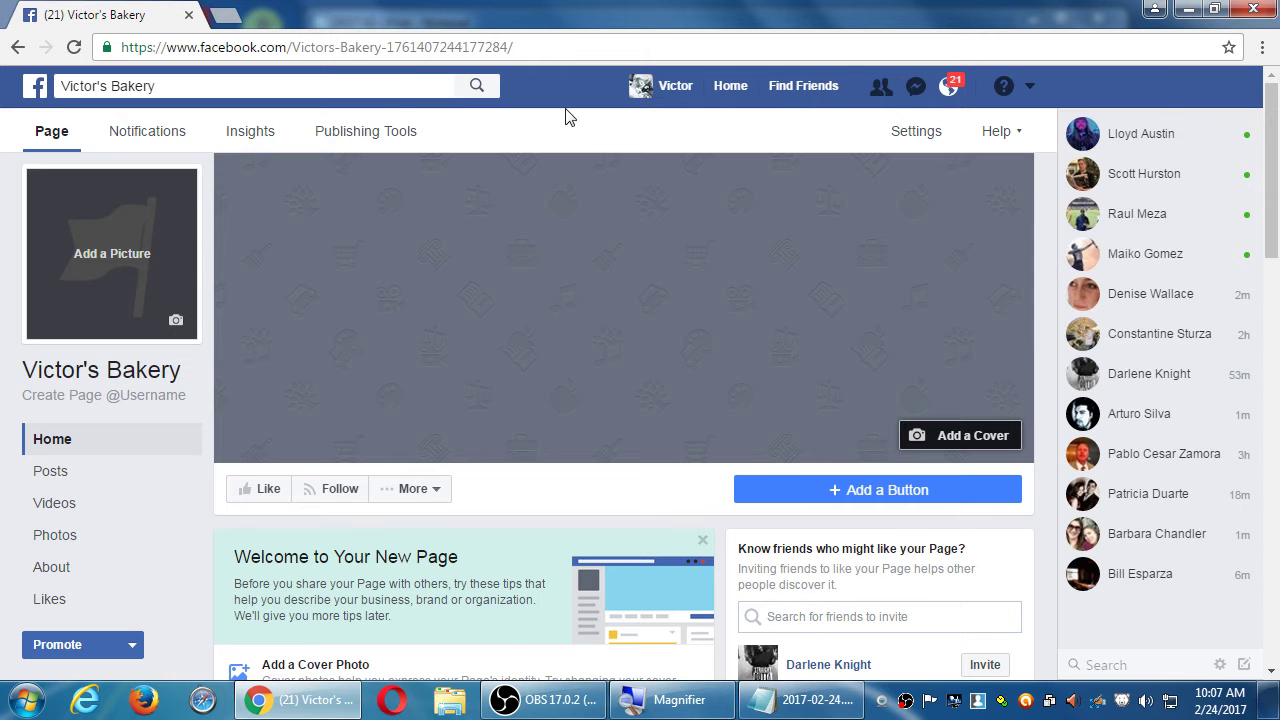
pyautogui.scroll(-5, 726, 285)
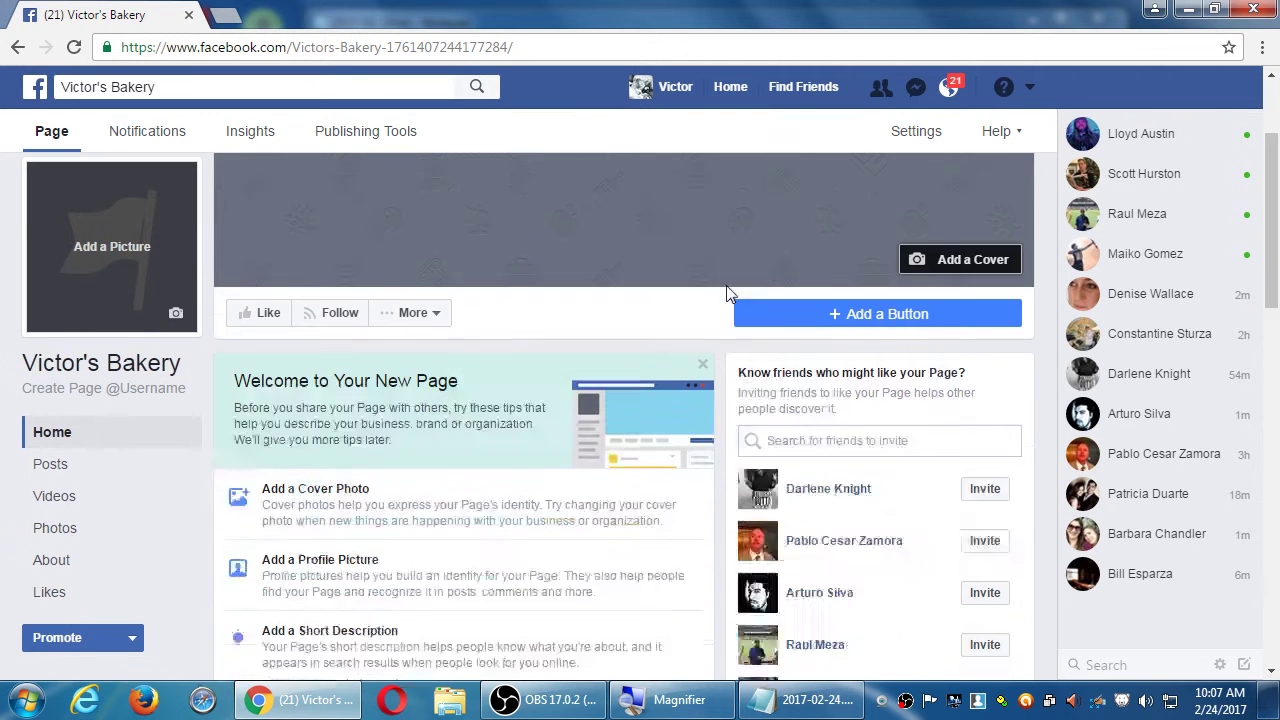
pyautogui.scroll(-6, 726, 285)
pyautogui.scroll(10, 726, 285)
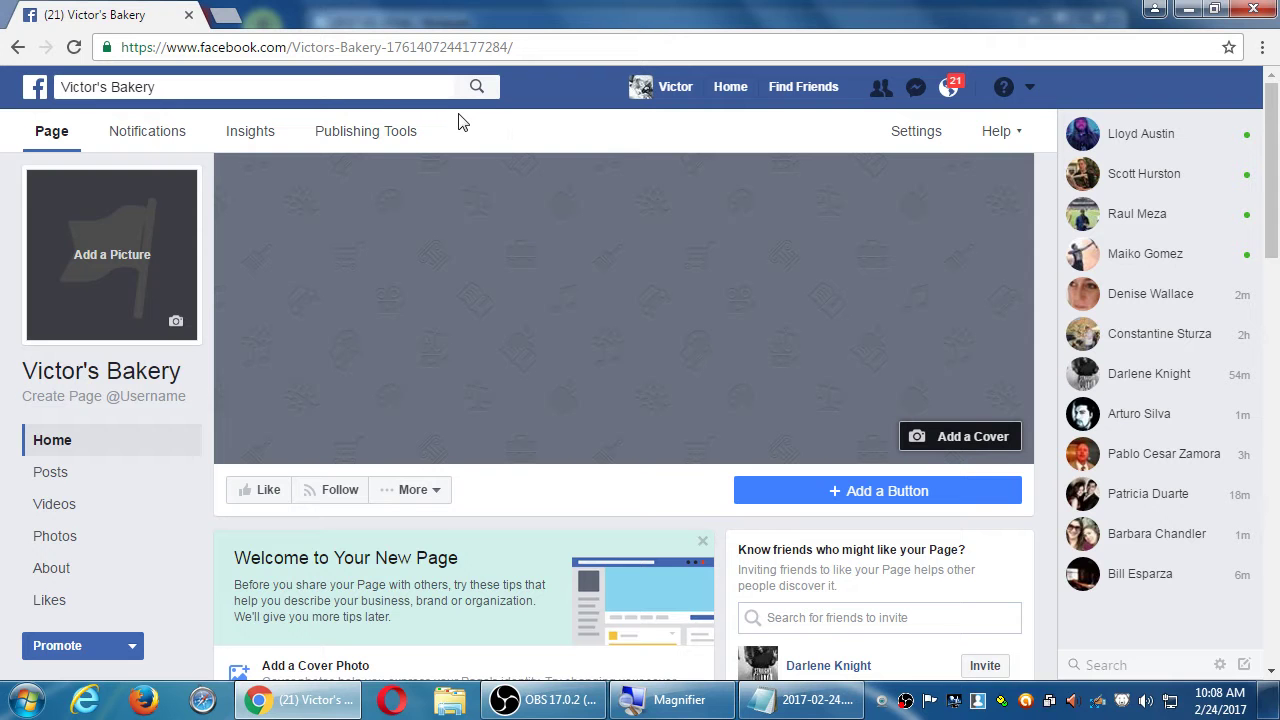
pyautogui.moveTo(291, 47); pyautogui.dragTo(539, 43)
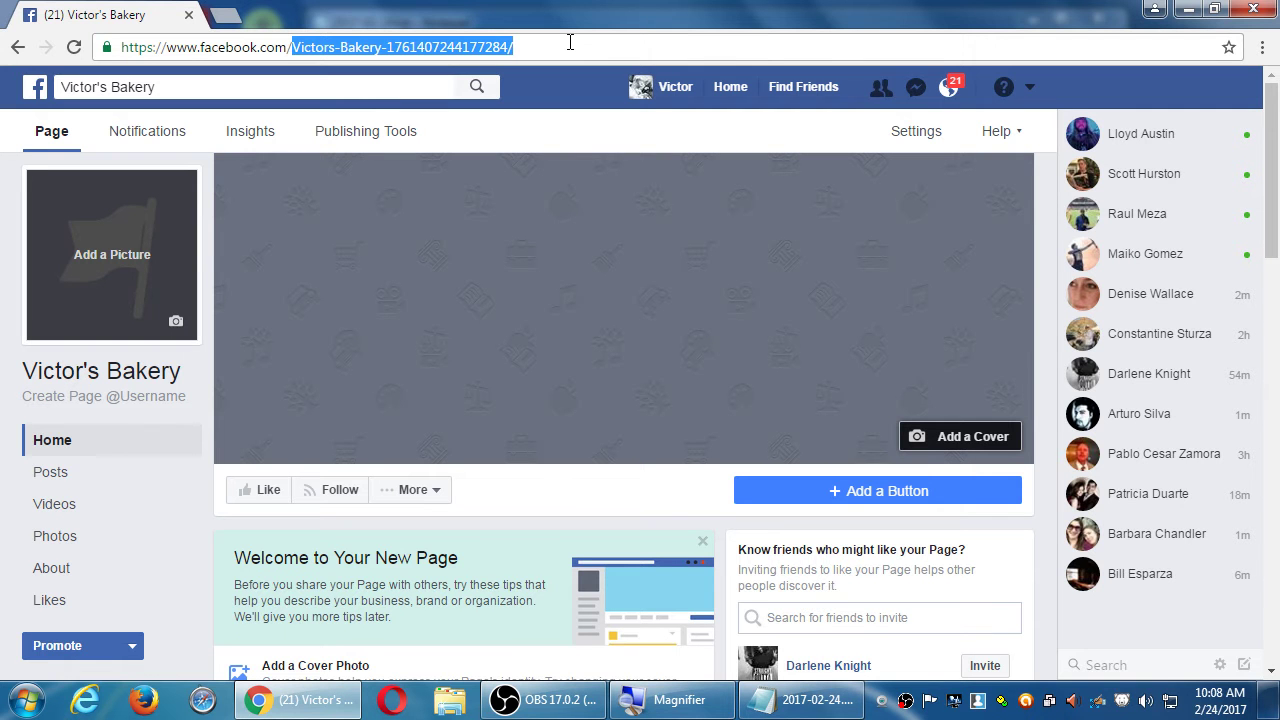
pyautogui.write('instructorfi')
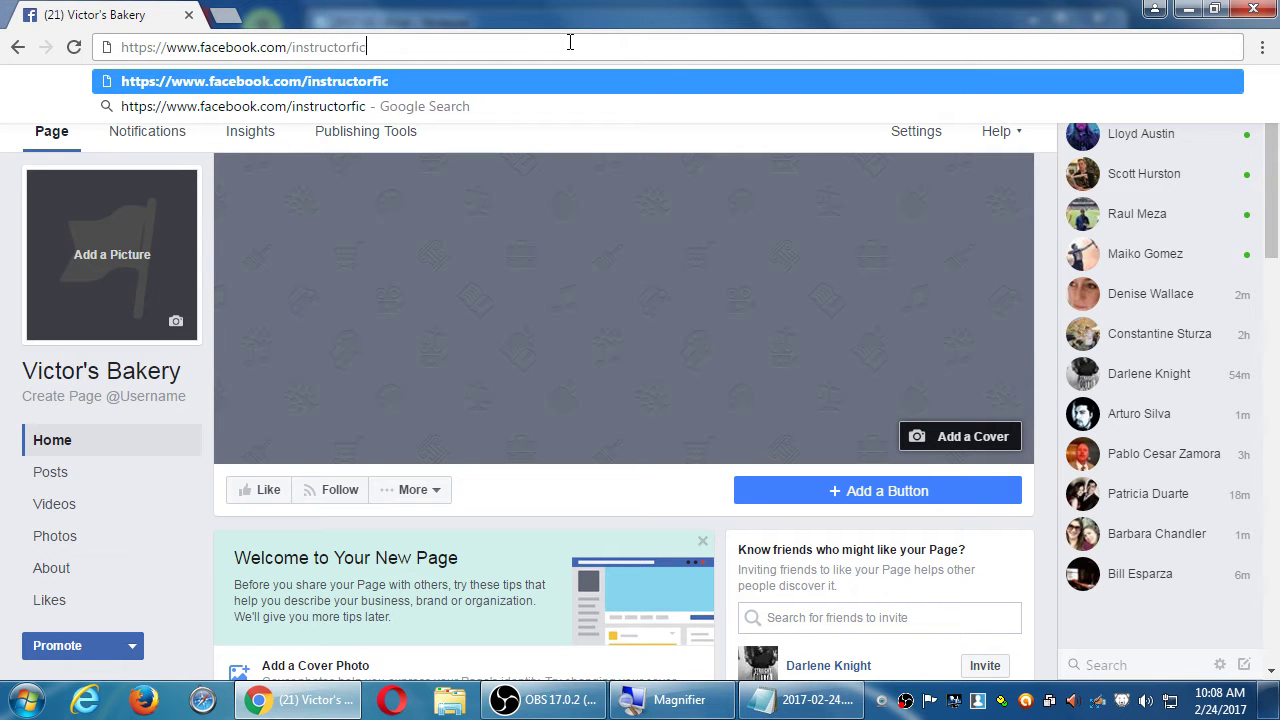
pyautogui.write('c')
pyautogui.press('BackSpace')
pyautogui.press('BackSpace')
pyautogui.write('victorc')
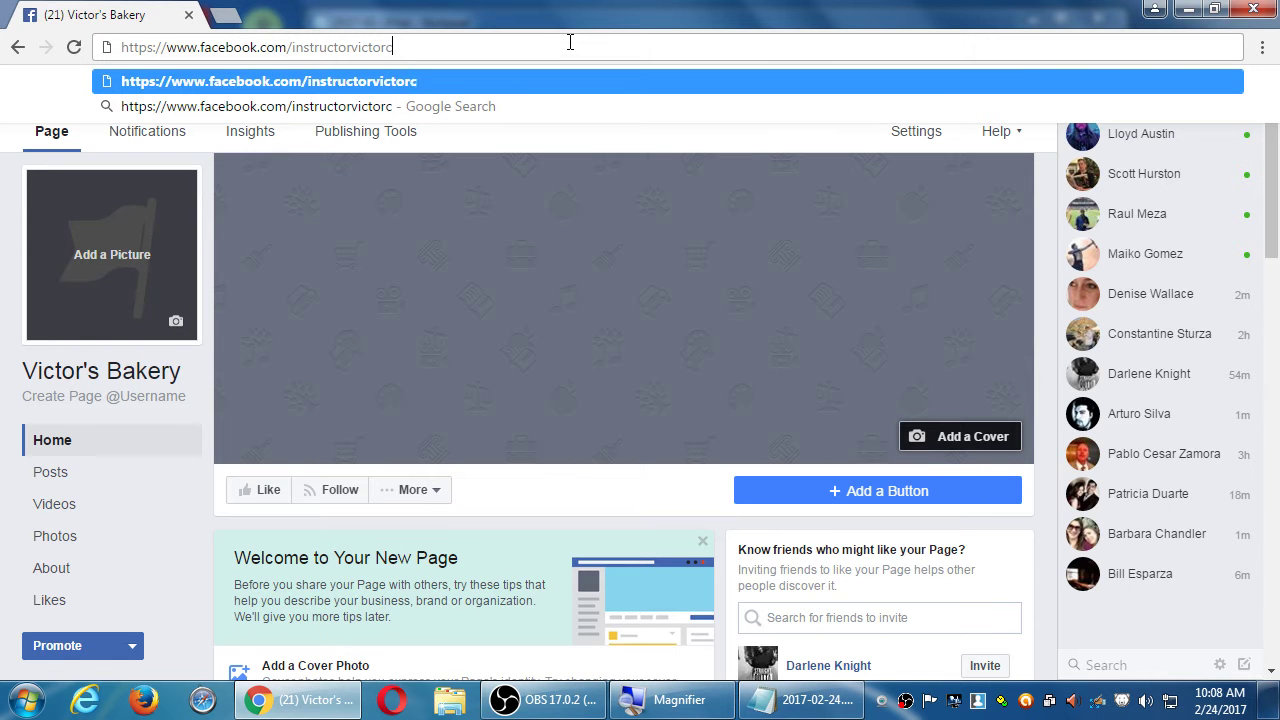
pyautogui.press('Return')
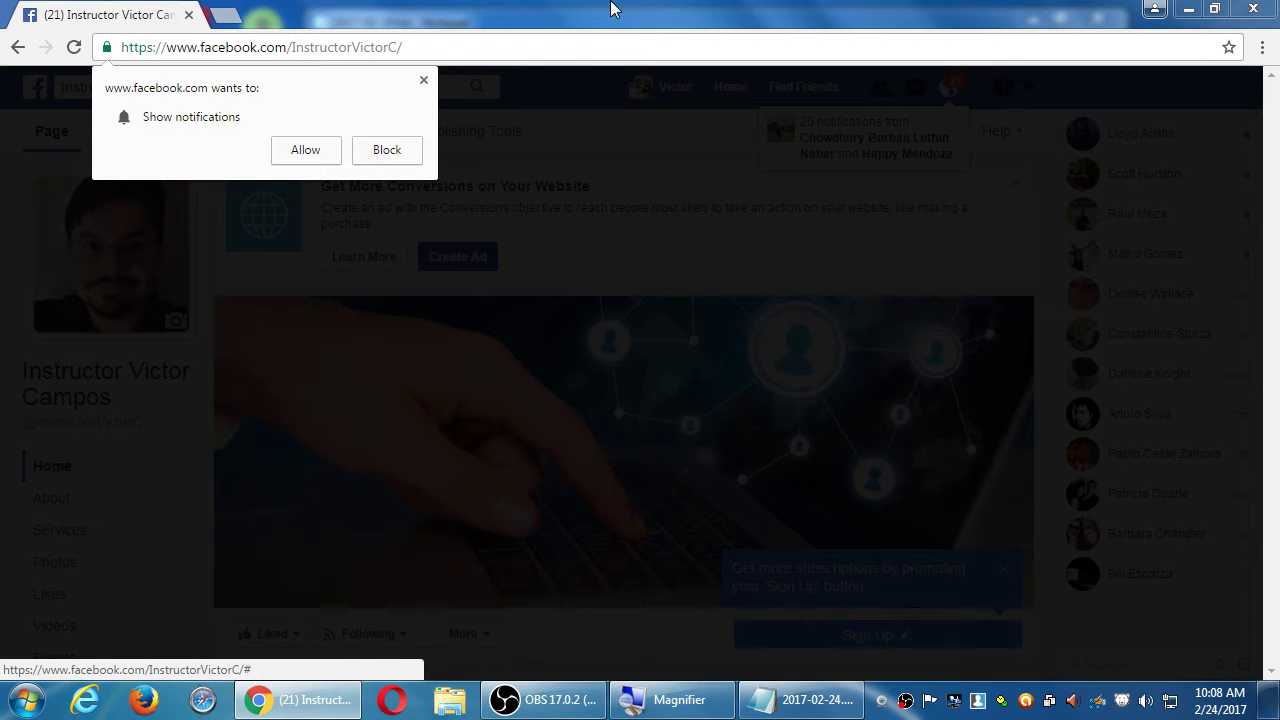
pyautogui.click(392, 156)
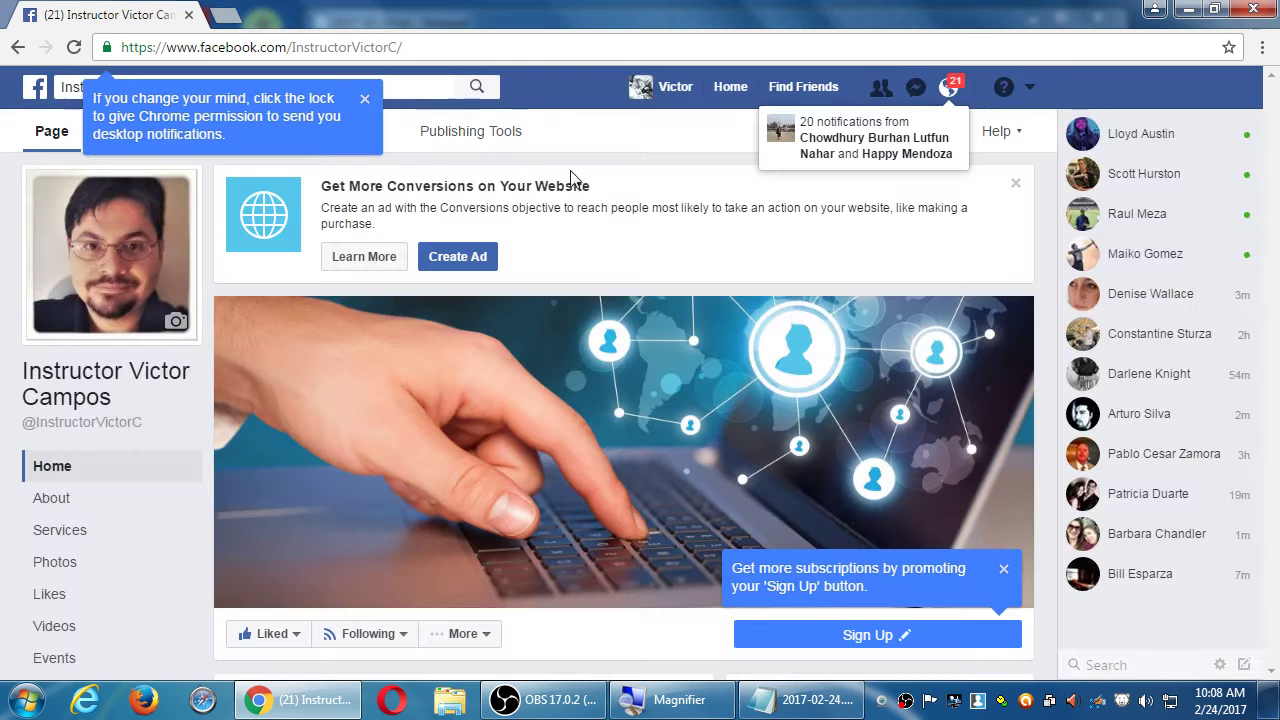
pyautogui.click(365, 99)
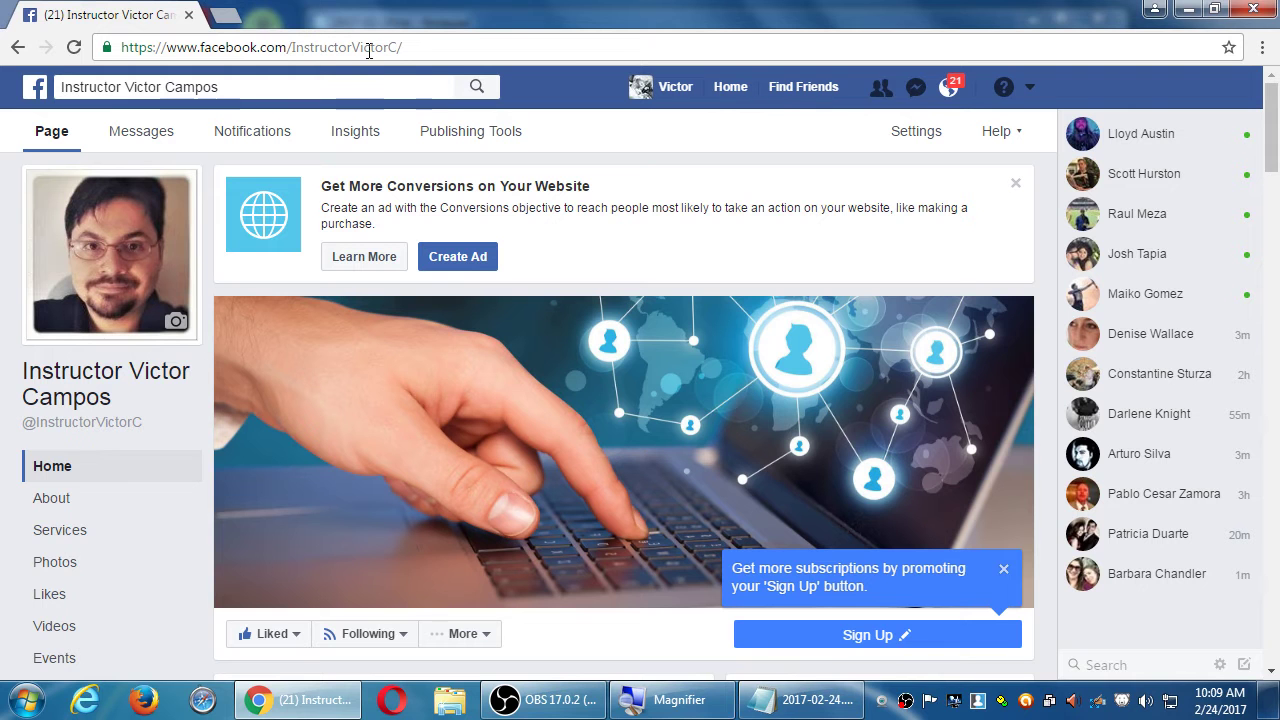
# Return to the Victor's Bakery page and view its Create Page Username form without creating a username
pyautogui.click(18, 47)
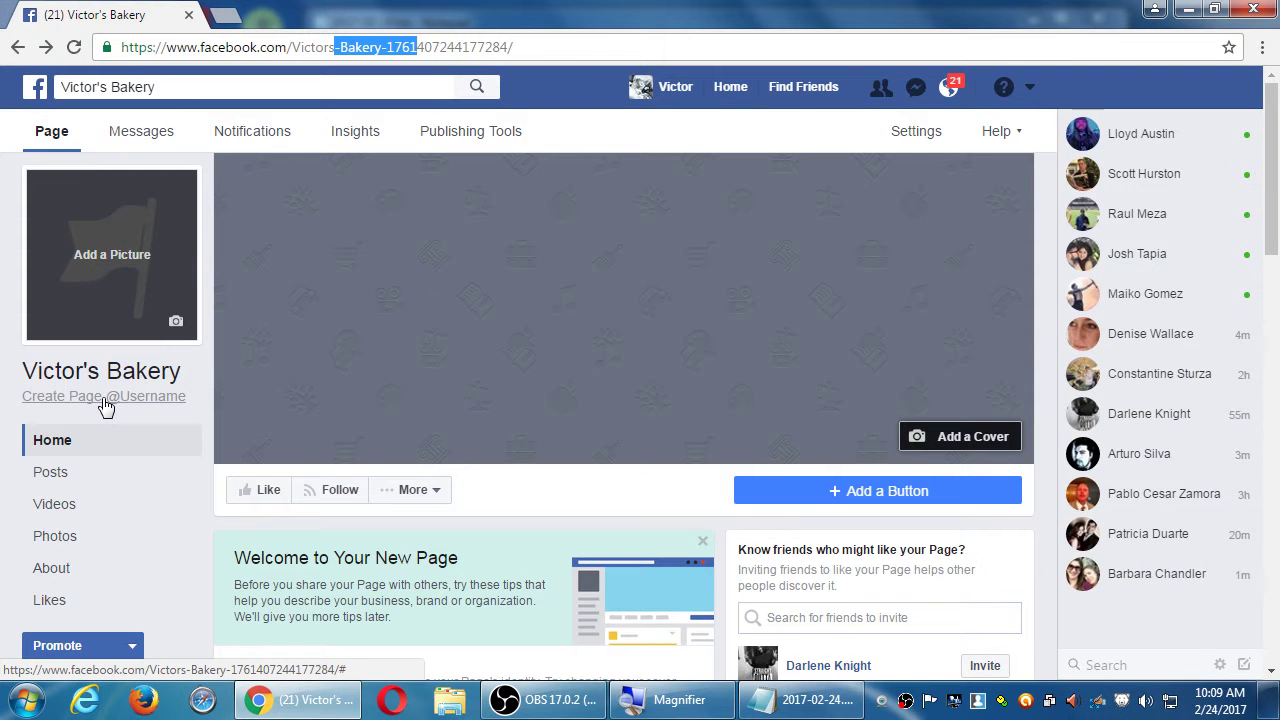
pyautogui.click(104, 399)
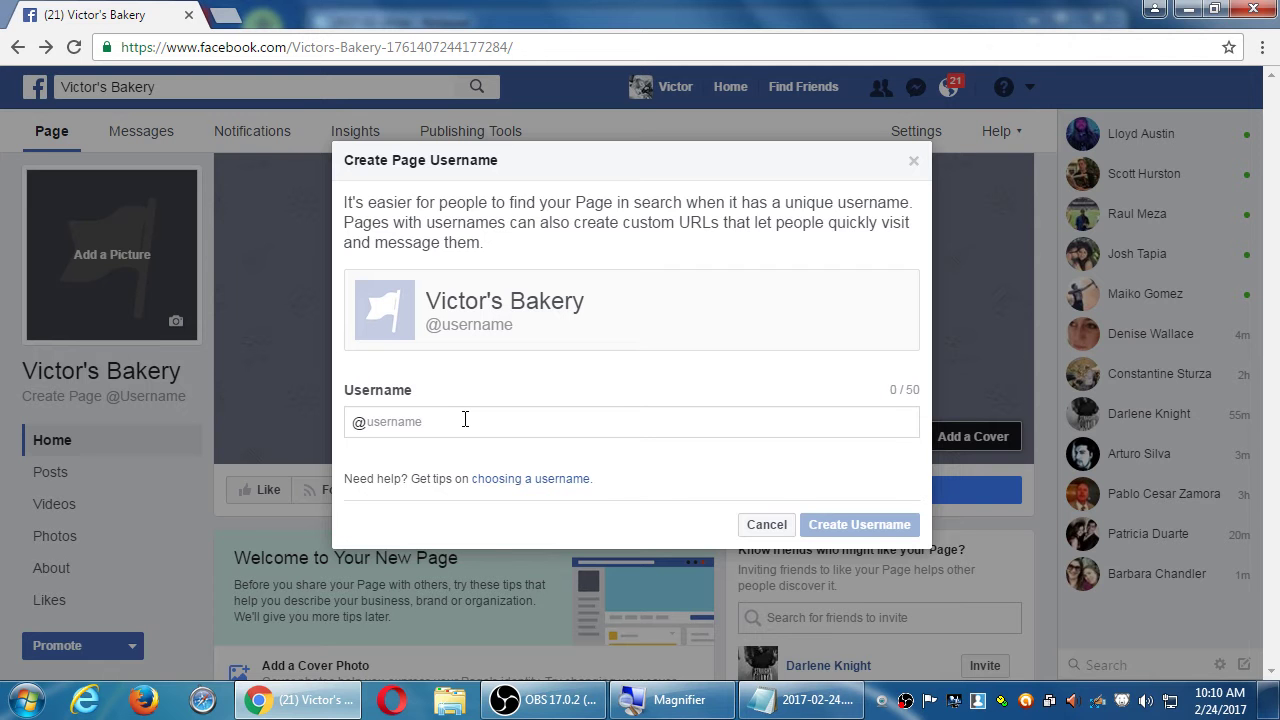
pyautogui.click(766, 525)
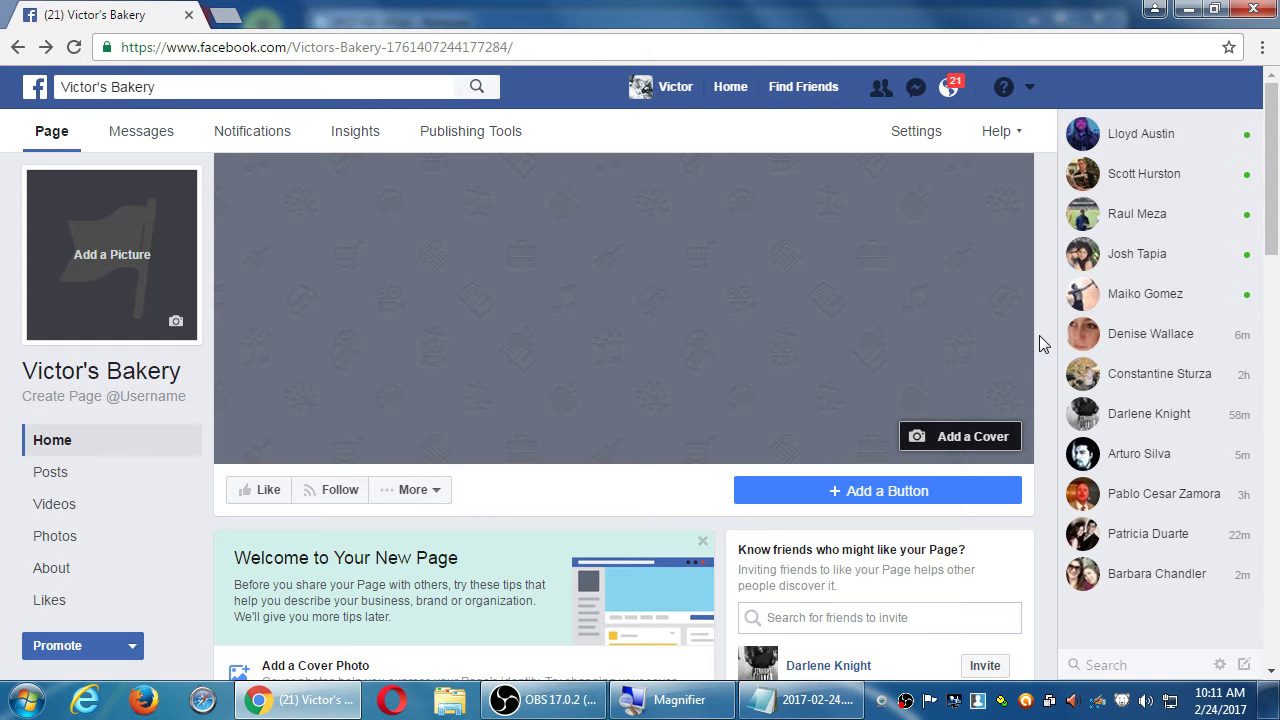
pyautogui.click(165, 397)
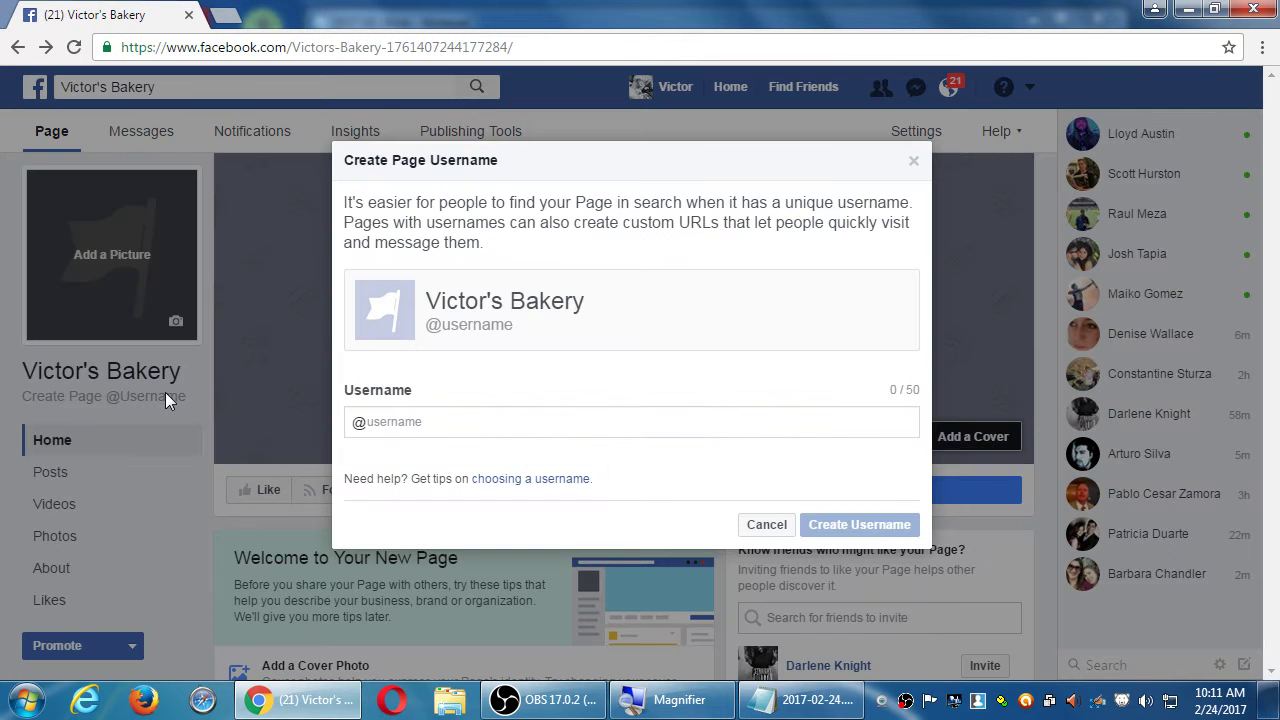
pyautogui.click(412, 422)
pyautogui.click(758, 525)
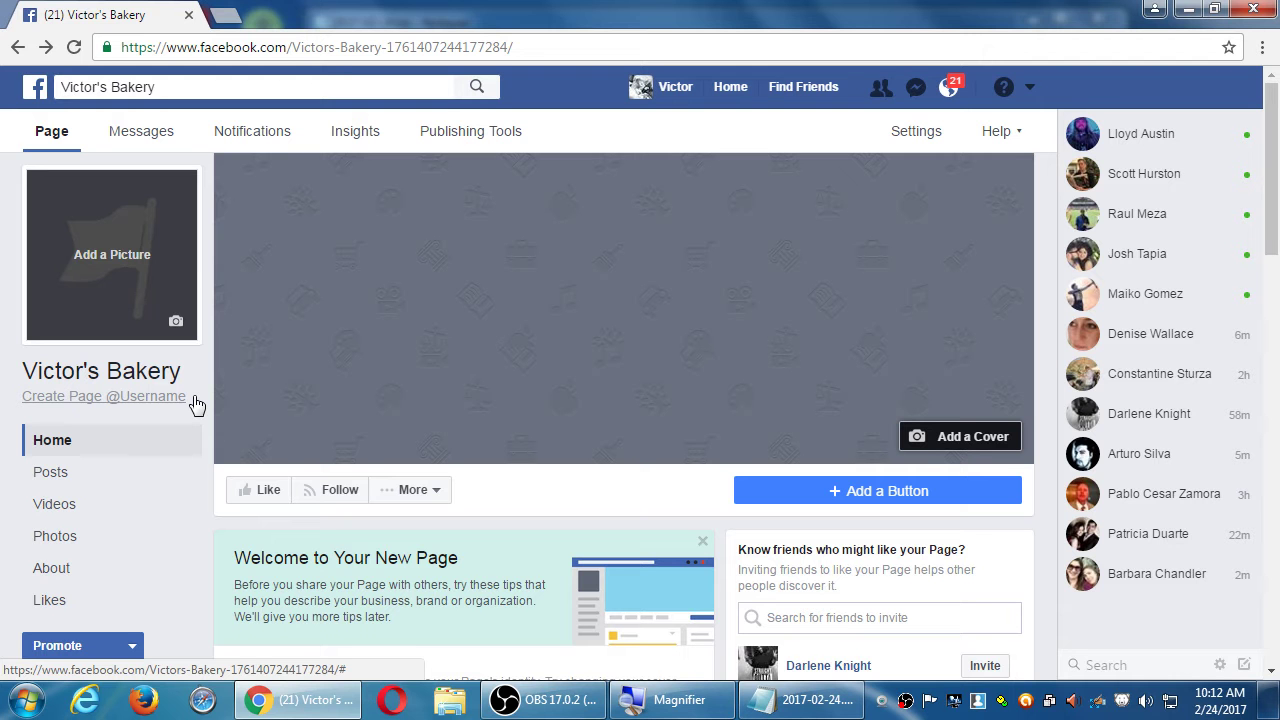
# Magnify the screen and highlight the full web address of the Victor's Bakery page to examine it
pyautogui.press('super+plus')
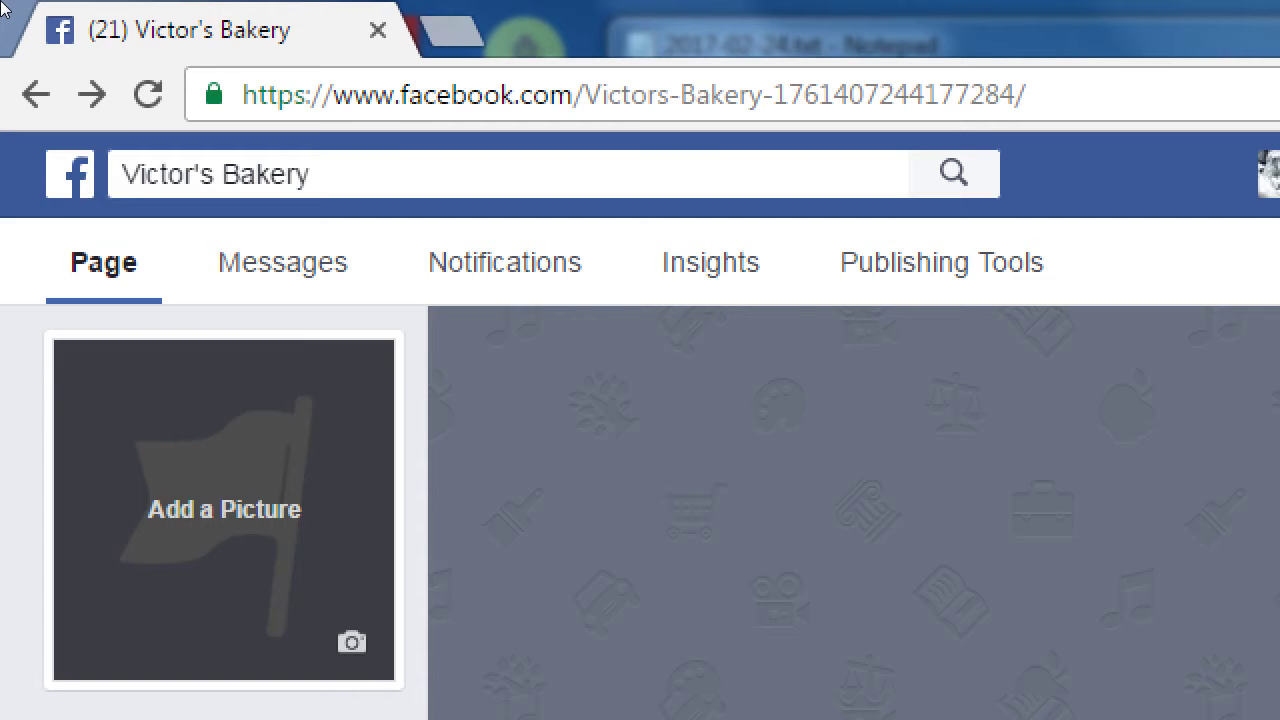
pyautogui.hotkey('ctrl', 'l')
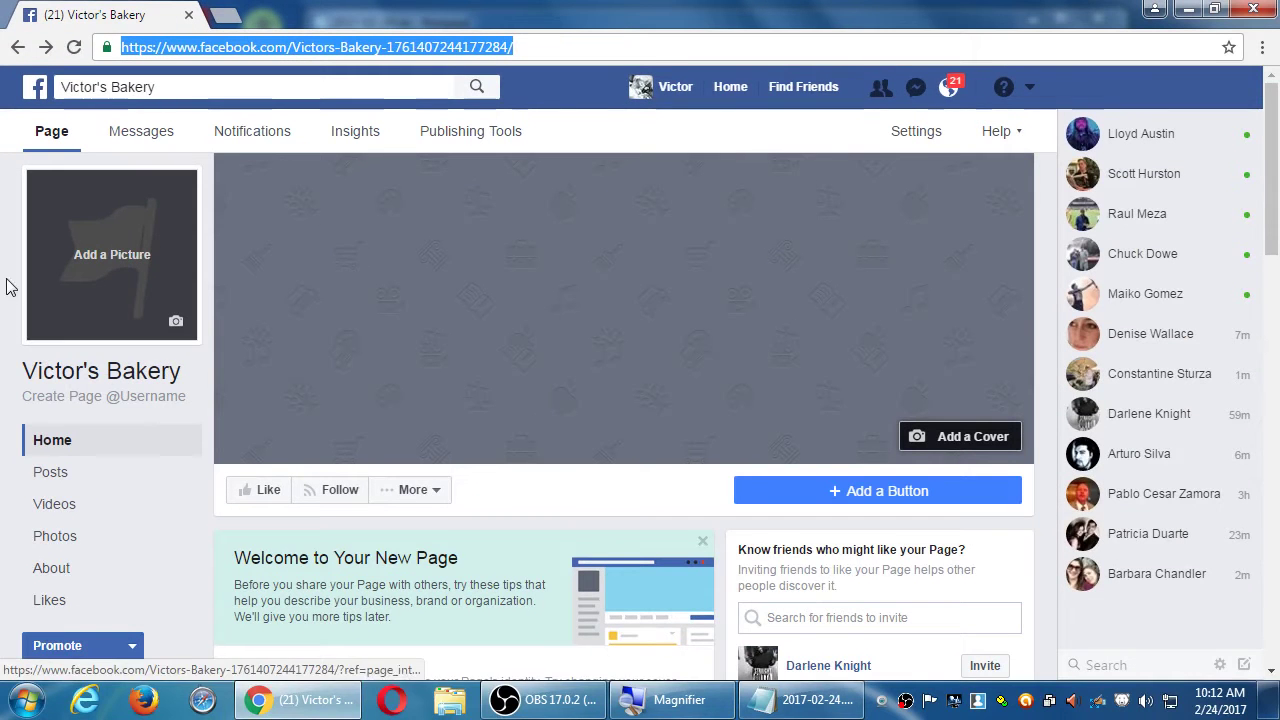
pyautogui.click(12, 268)
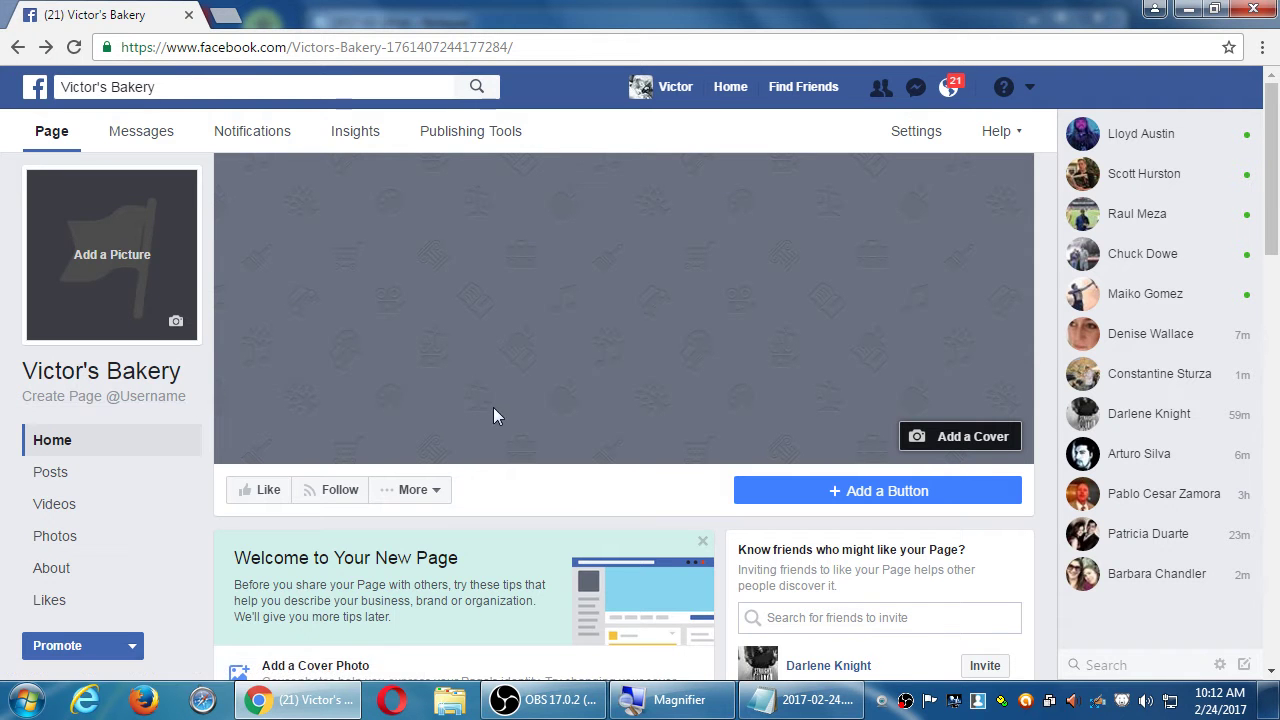
# Review the Victor's Bakery page's setup tips, posting tools, weekly statistics and About section
pyautogui.scroll(-1, 560, 400)
pyautogui.scroll(-6, 709, 529)
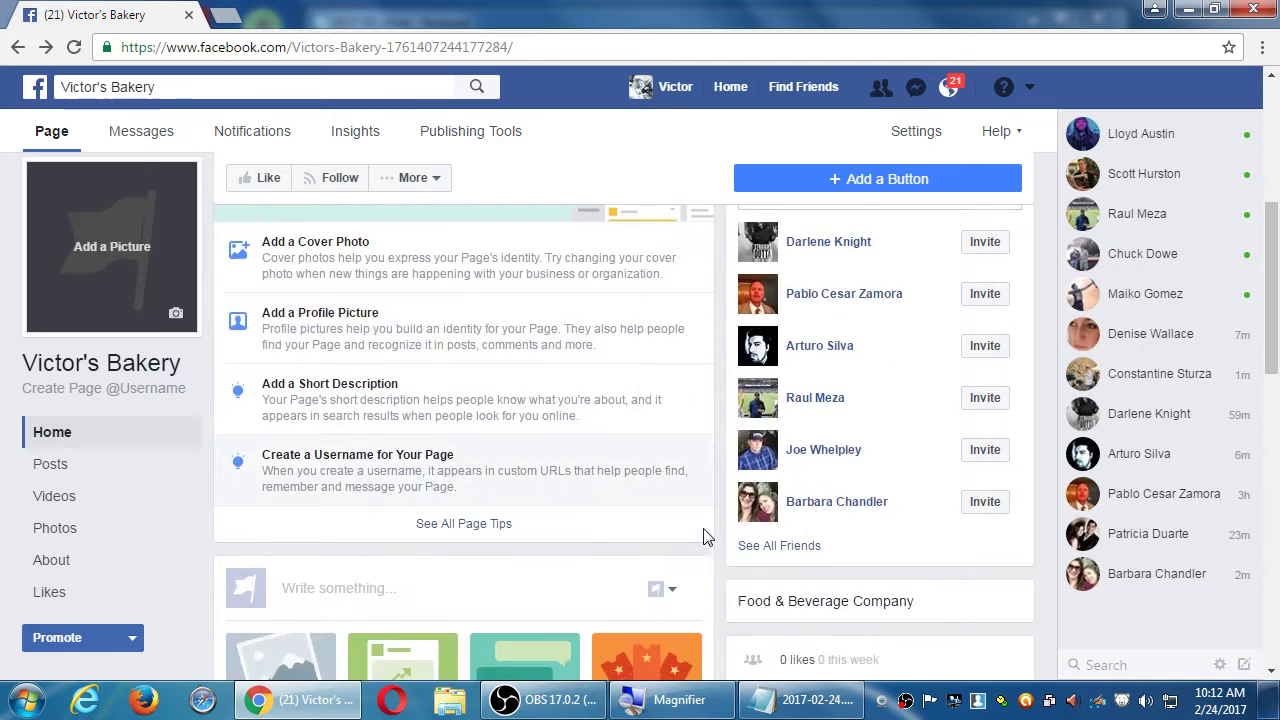
pyautogui.scroll(4, 708, 522)
pyautogui.scroll(-2, 709, 522)
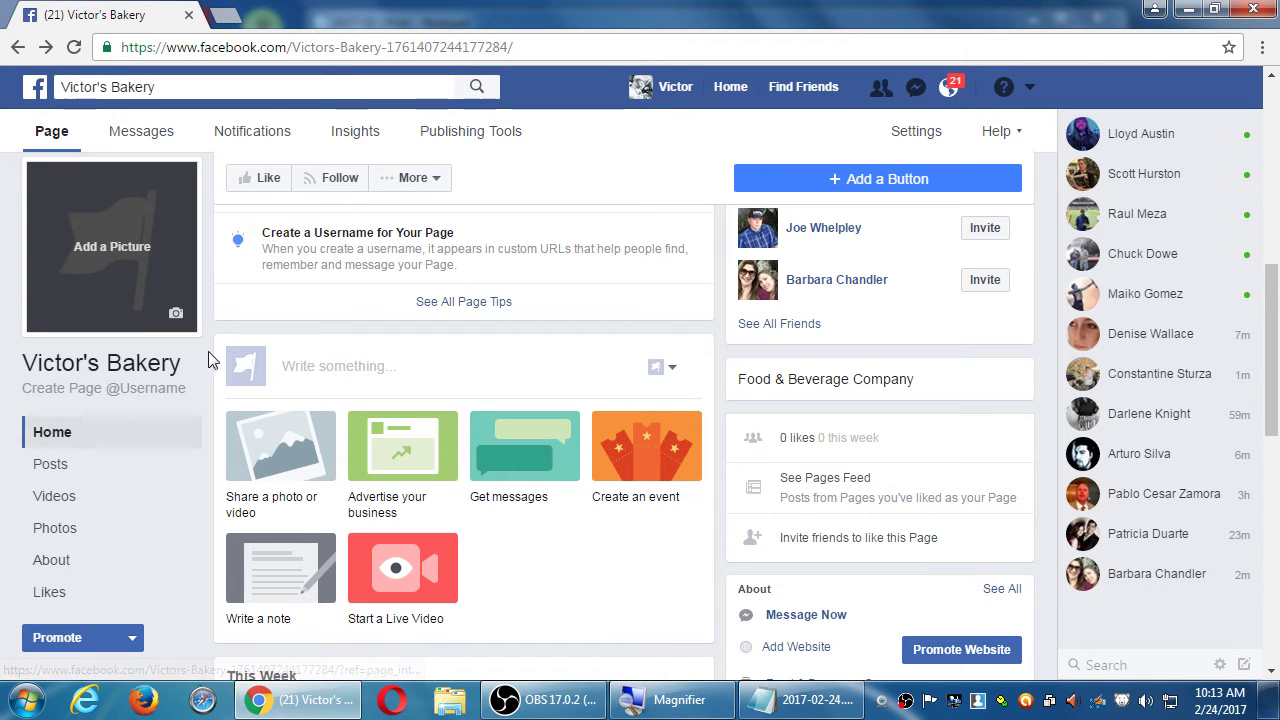
pyautogui.scroll(-2, 463, 331)
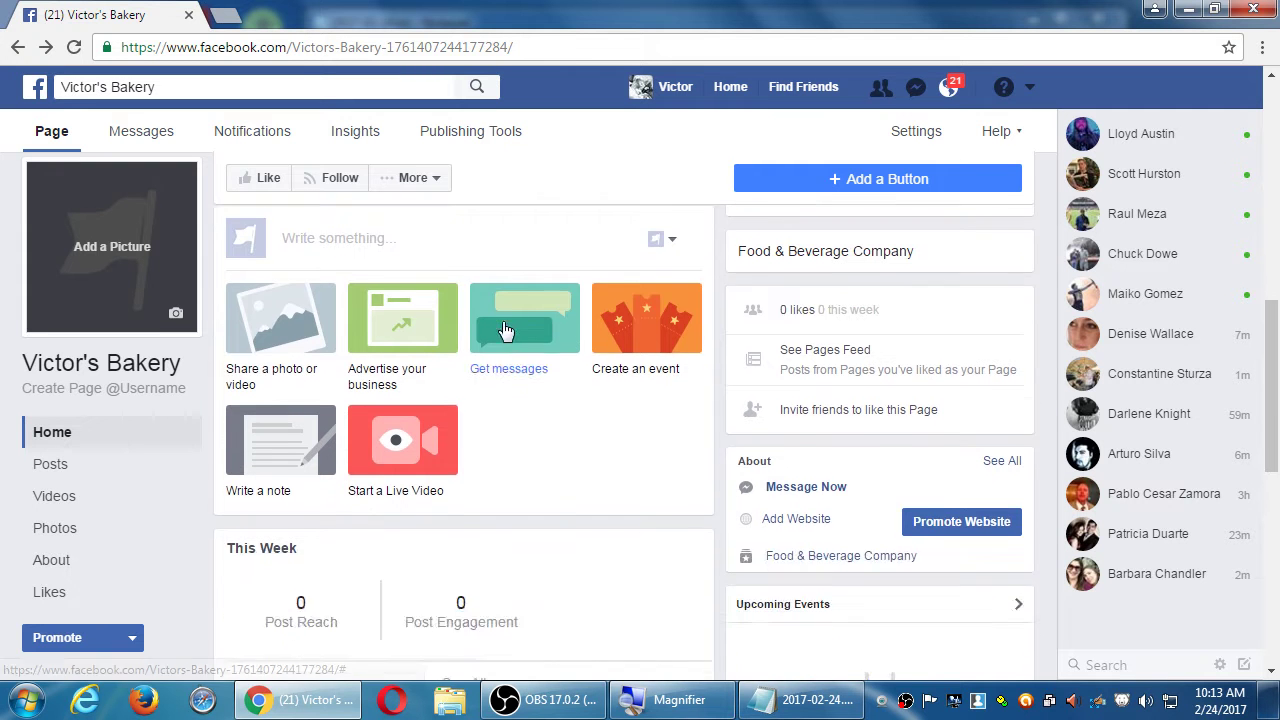
pyautogui.scroll(5, 503, 329)
pyautogui.scroll(3, 503, 329)
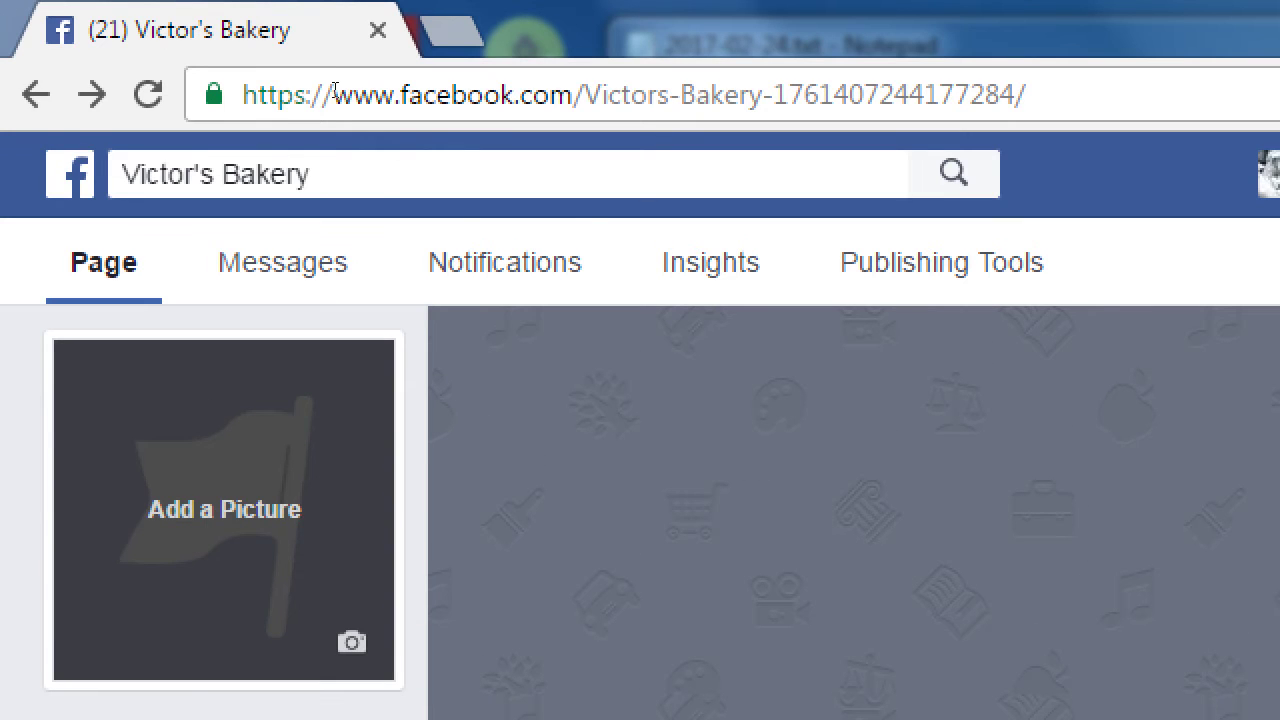
# Revisit the personal account's news feed and return to the Victor's Bakery page
pyautogui.click(36, 97)
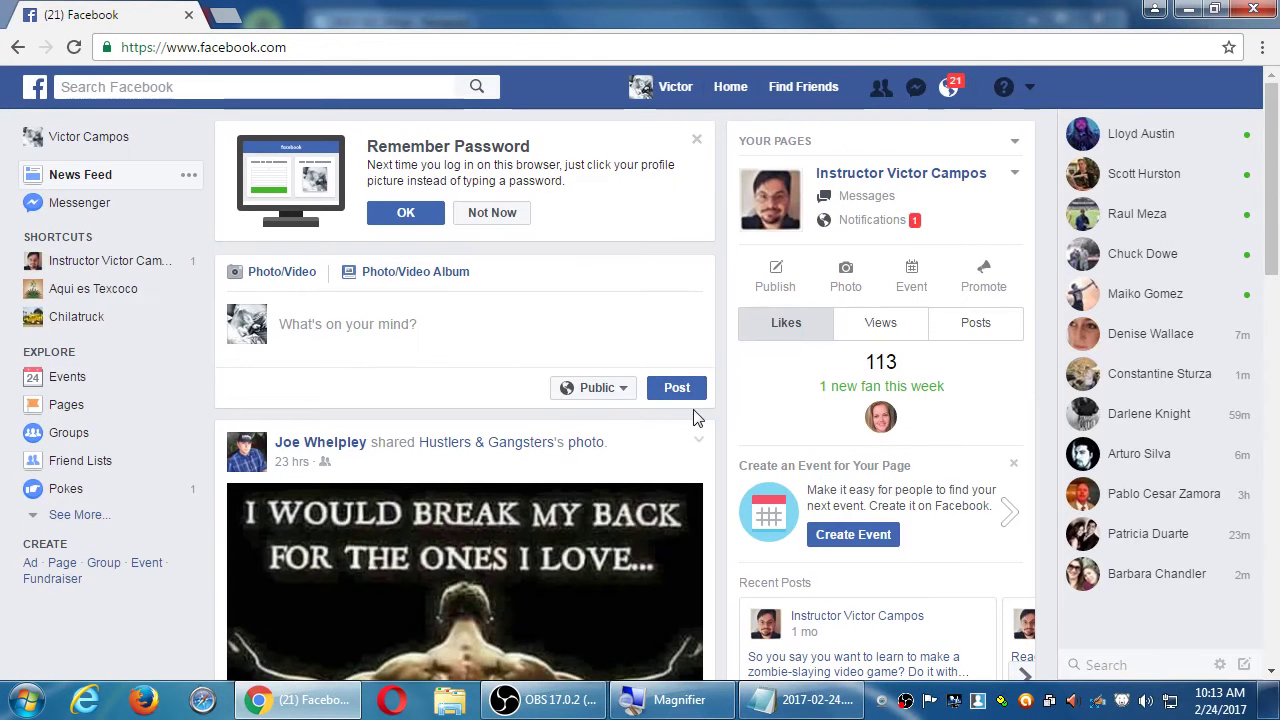
pyautogui.hotkey('alt', 'Right')
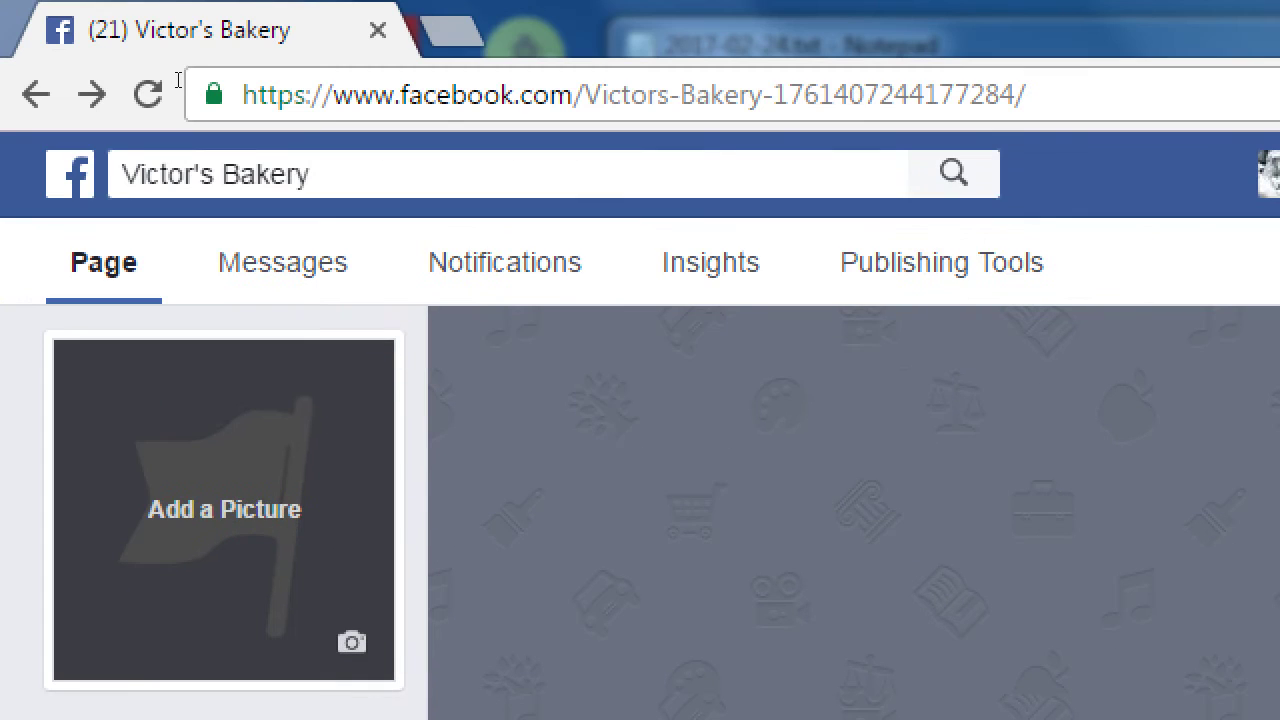
pyautogui.press('/')
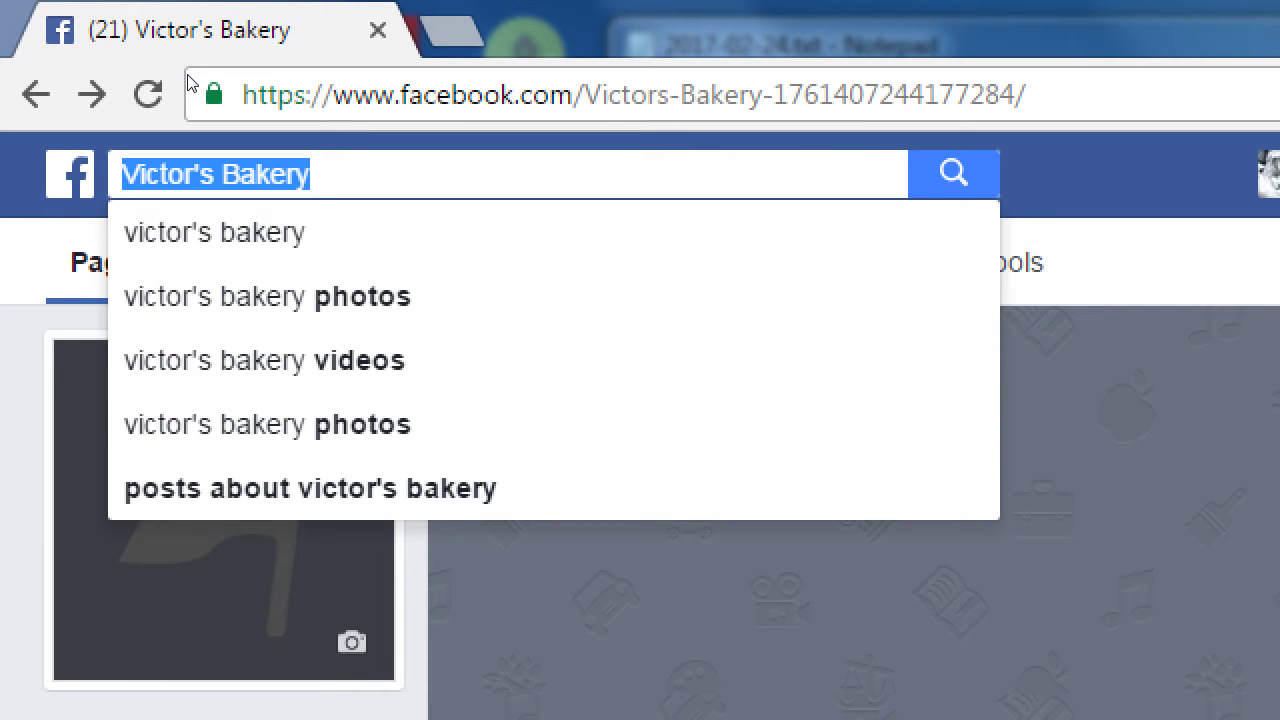
pyautogui.click(12, 176)
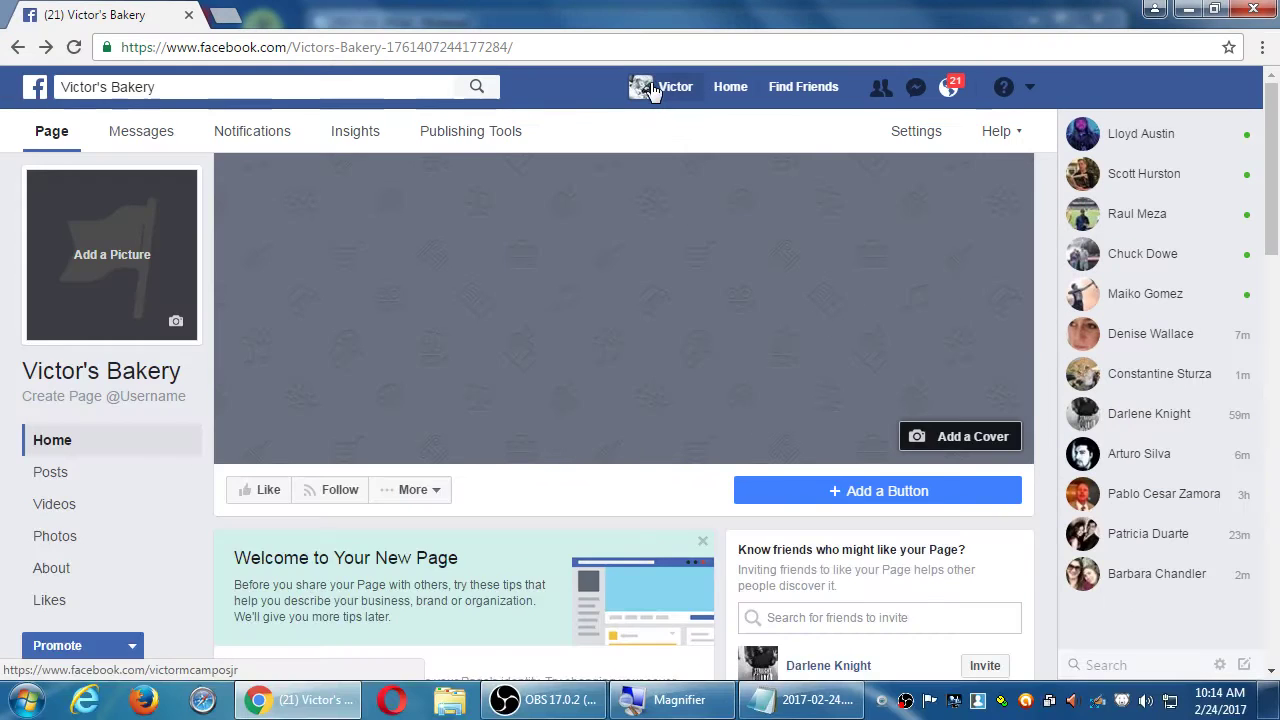
# Open the account owner's personal profile to compare it with the brand page
pyautogui.click(443, 179)
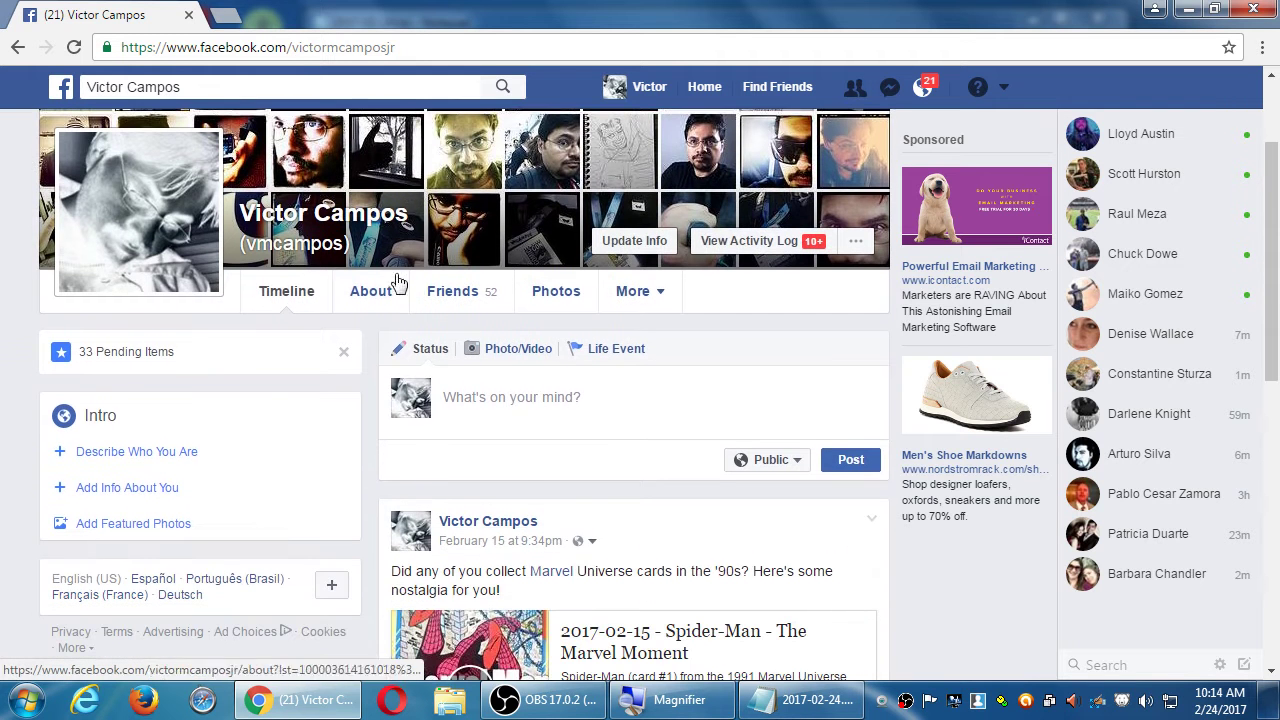
# Return to the Victor's Bakery page, view the personal account's news feed, and go back to the bakery page
pyautogui.click(18, 47)
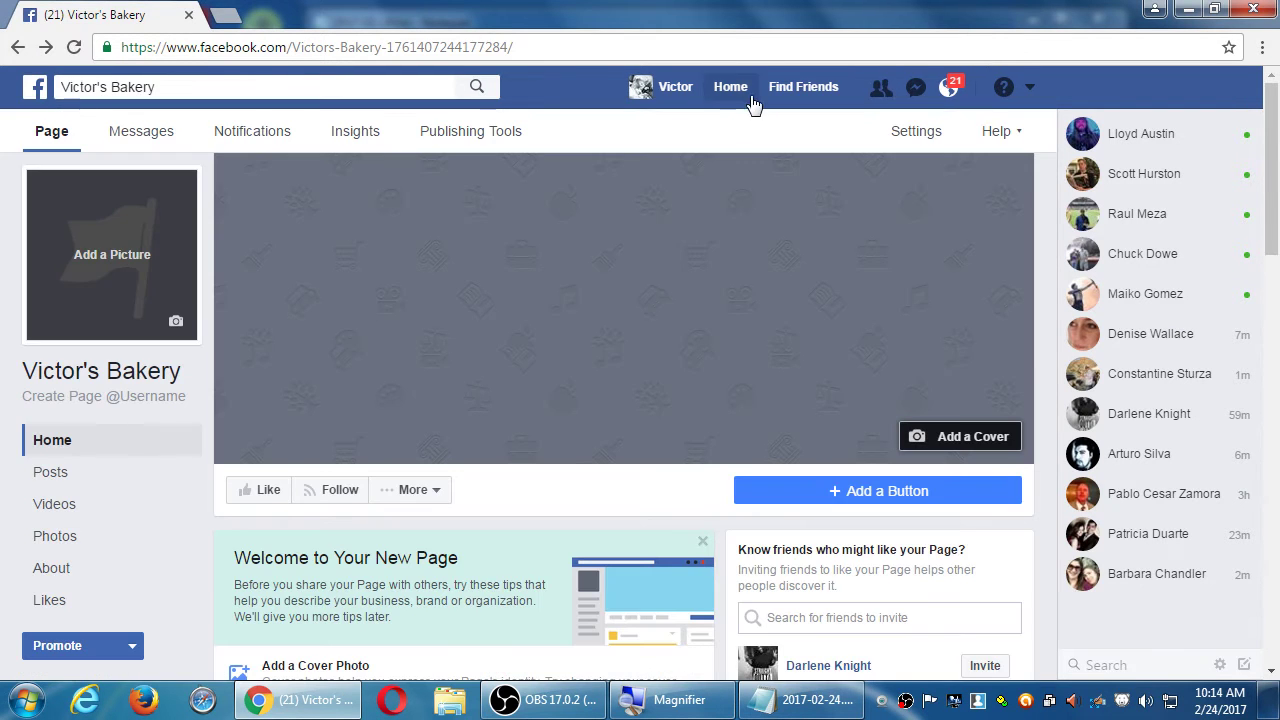
pyautogui.click(731, 88)
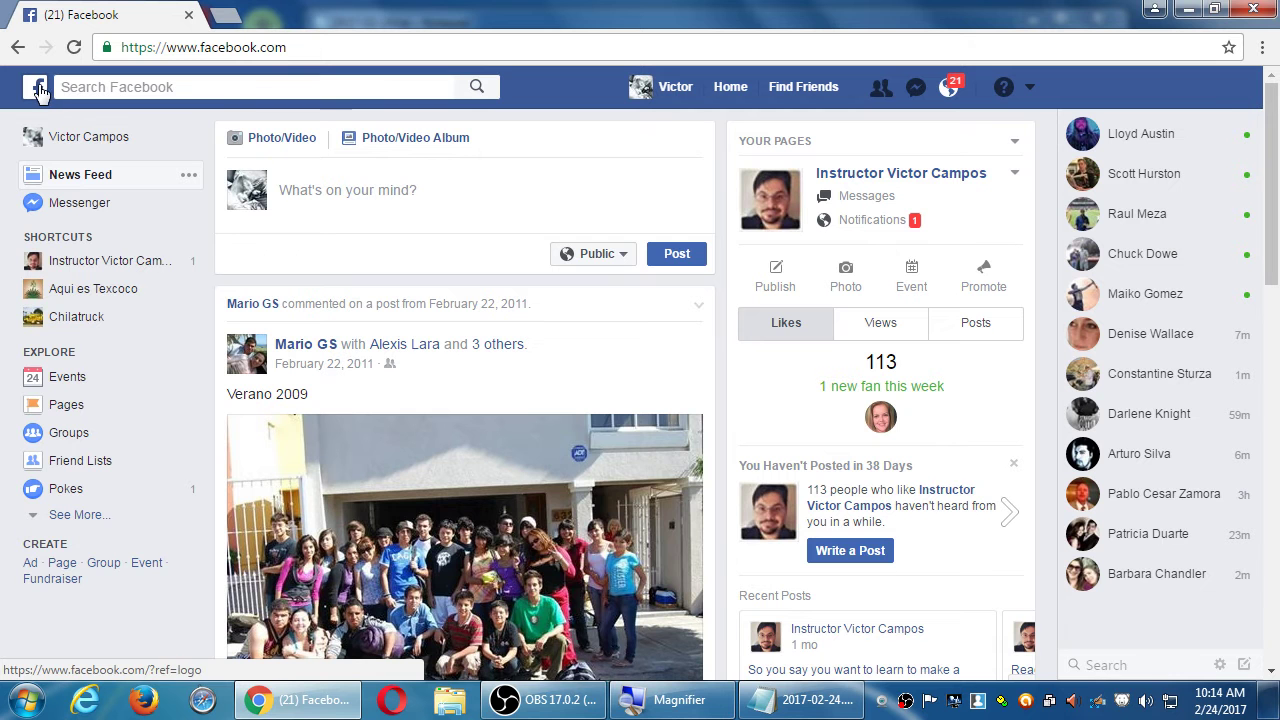
pyautogui.hotkey('alt', 'Left')
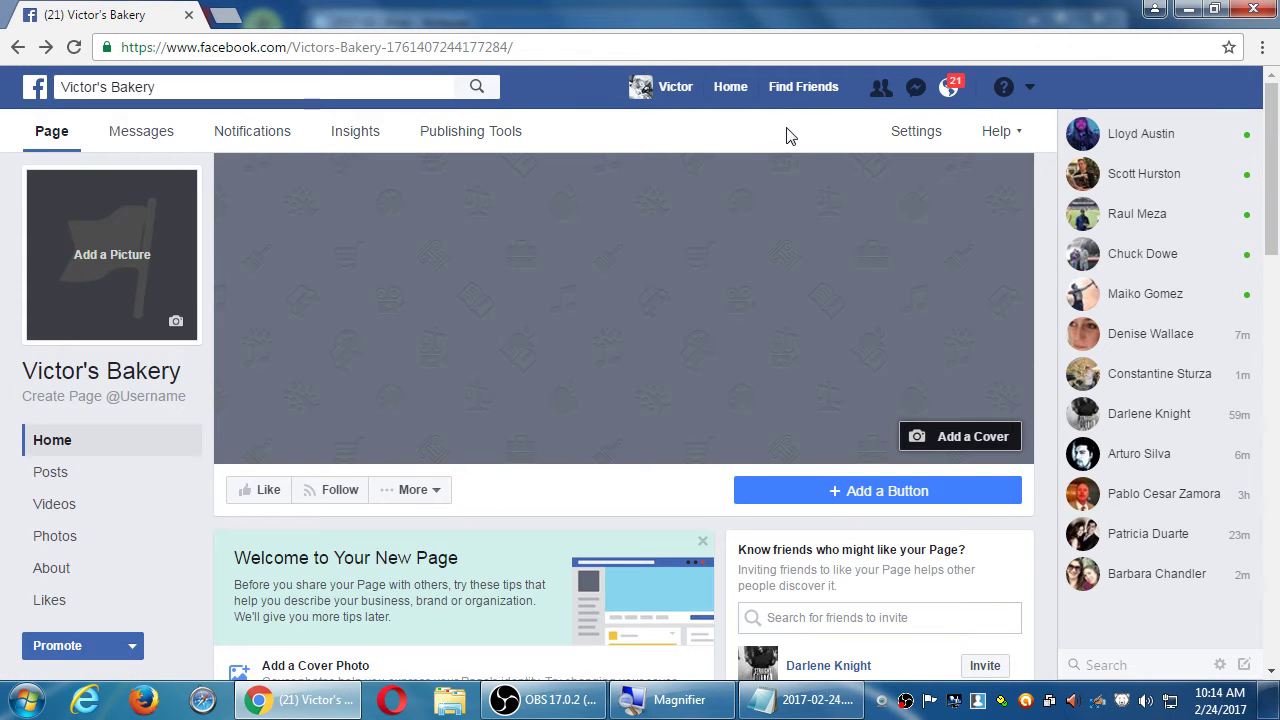
# Browse the personal account's friend requests and people suggestions in Find Friends and return to the Victor's Bakery page
pyautogui.click(788, 90)
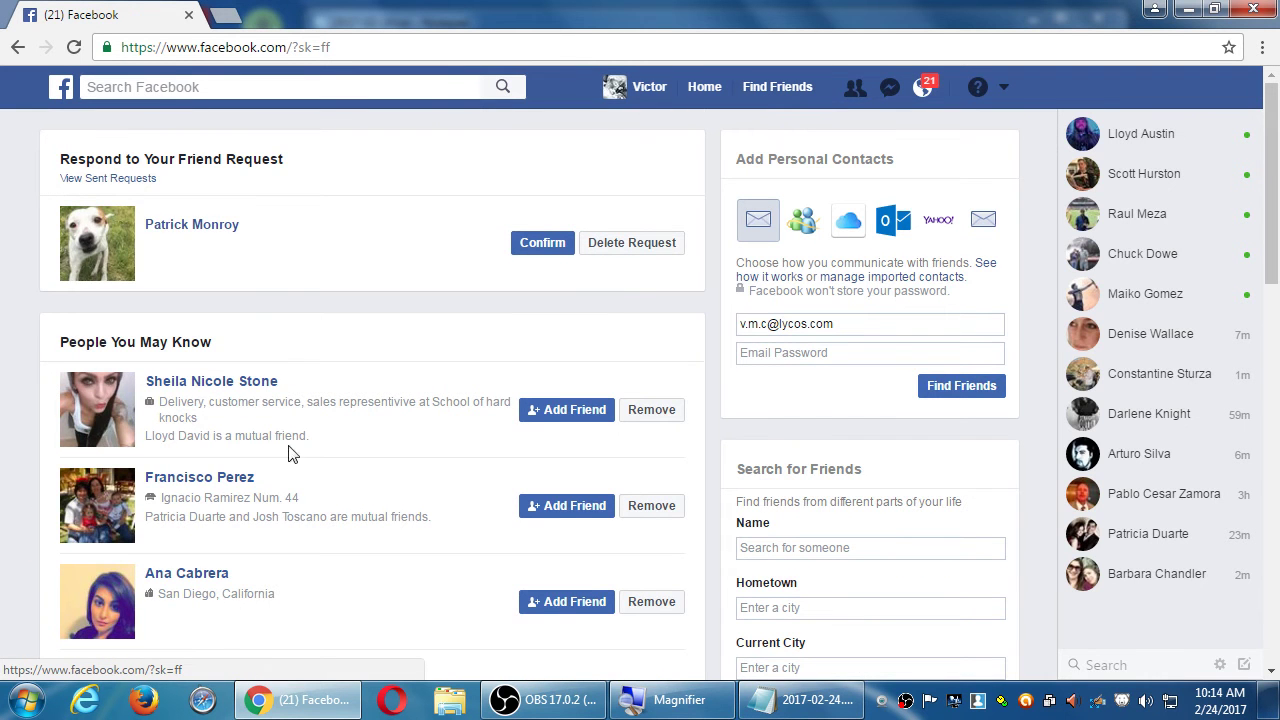
pyautogui.scroll(-10, 160, 365)
pyautogui.scroll(-4, 160, 365)
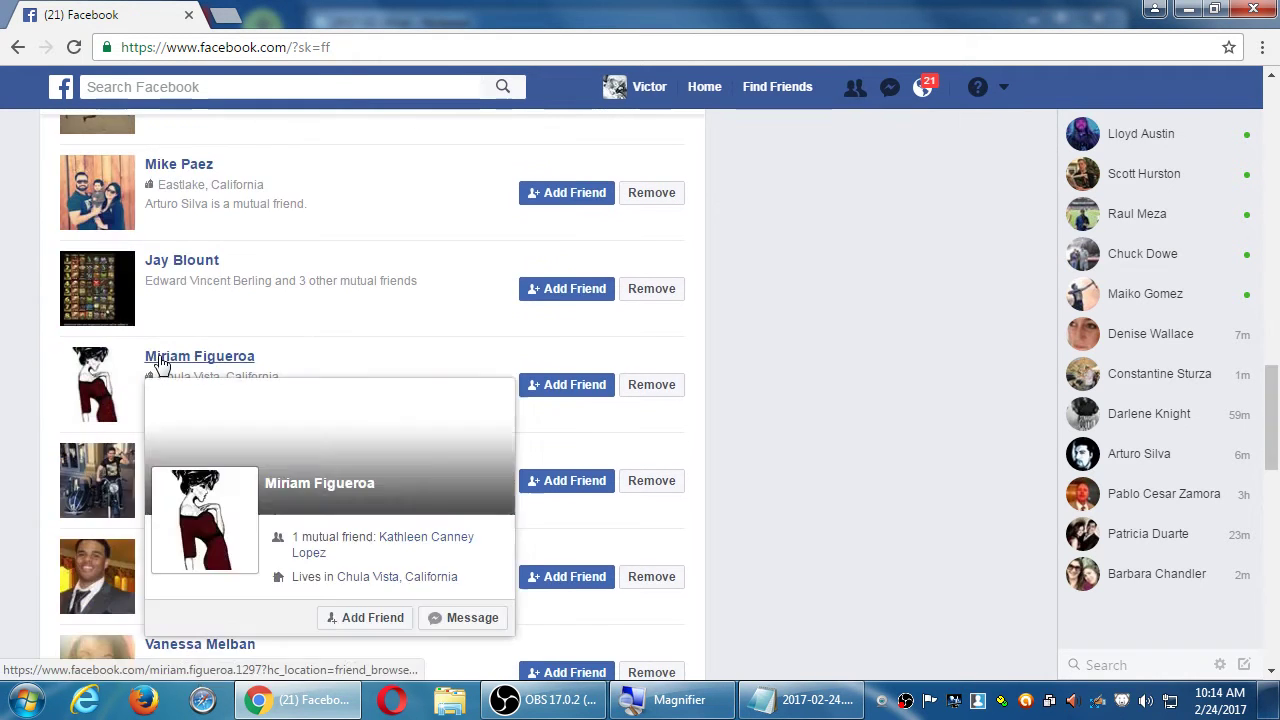
pyautogui.scroll(14, 162, 362)
pyautogui.hotkey('alt', 'Left')
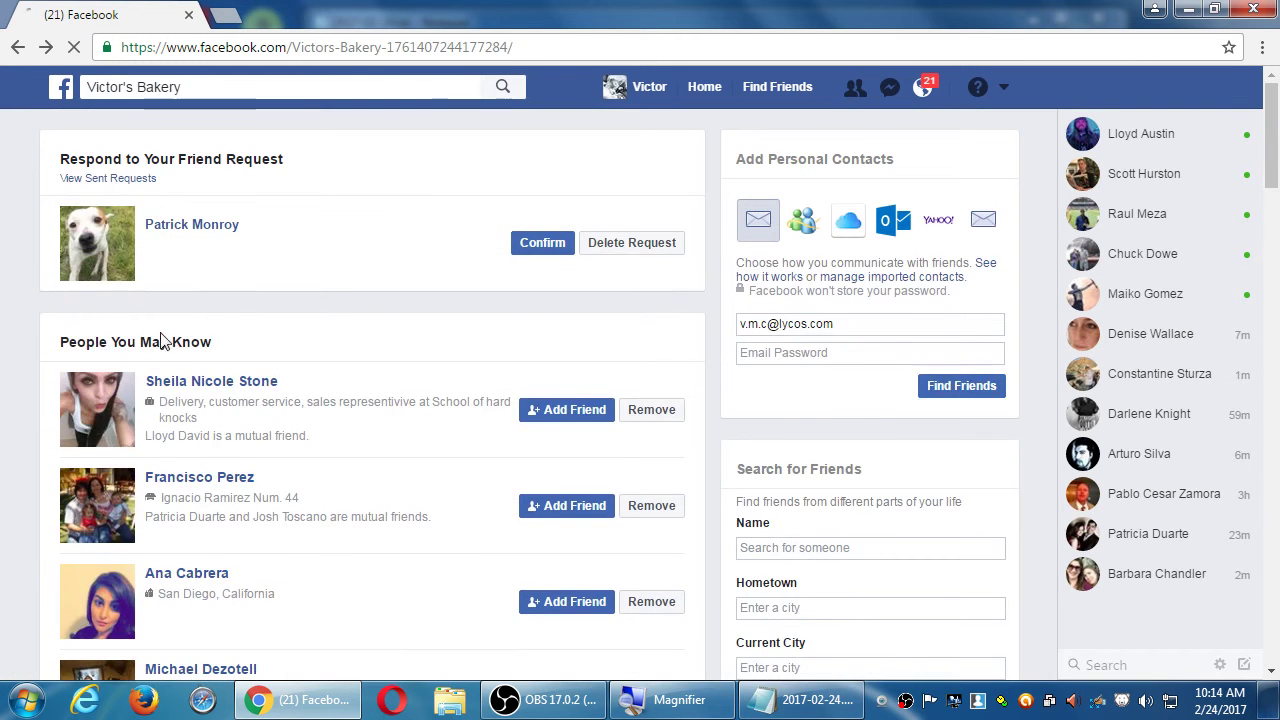
pyautogui.hotkey('alt', 'Right')
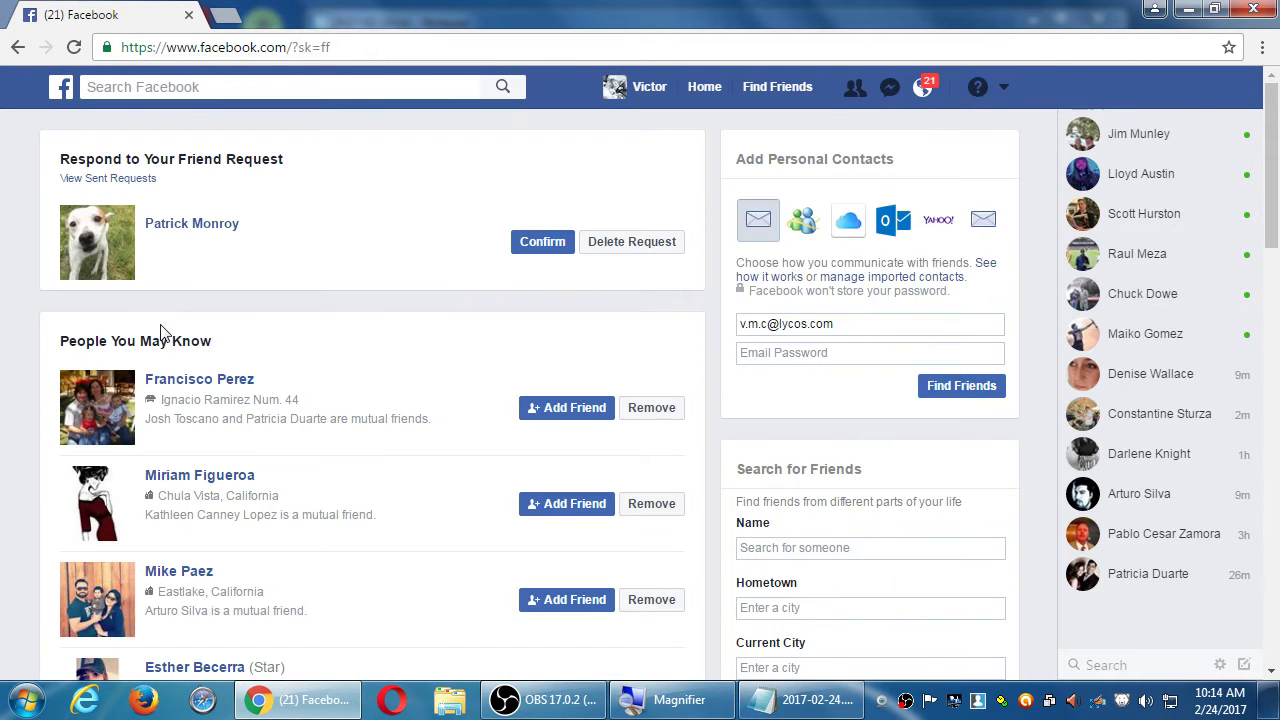
pyautogui.hotkey('alt', 'Left')
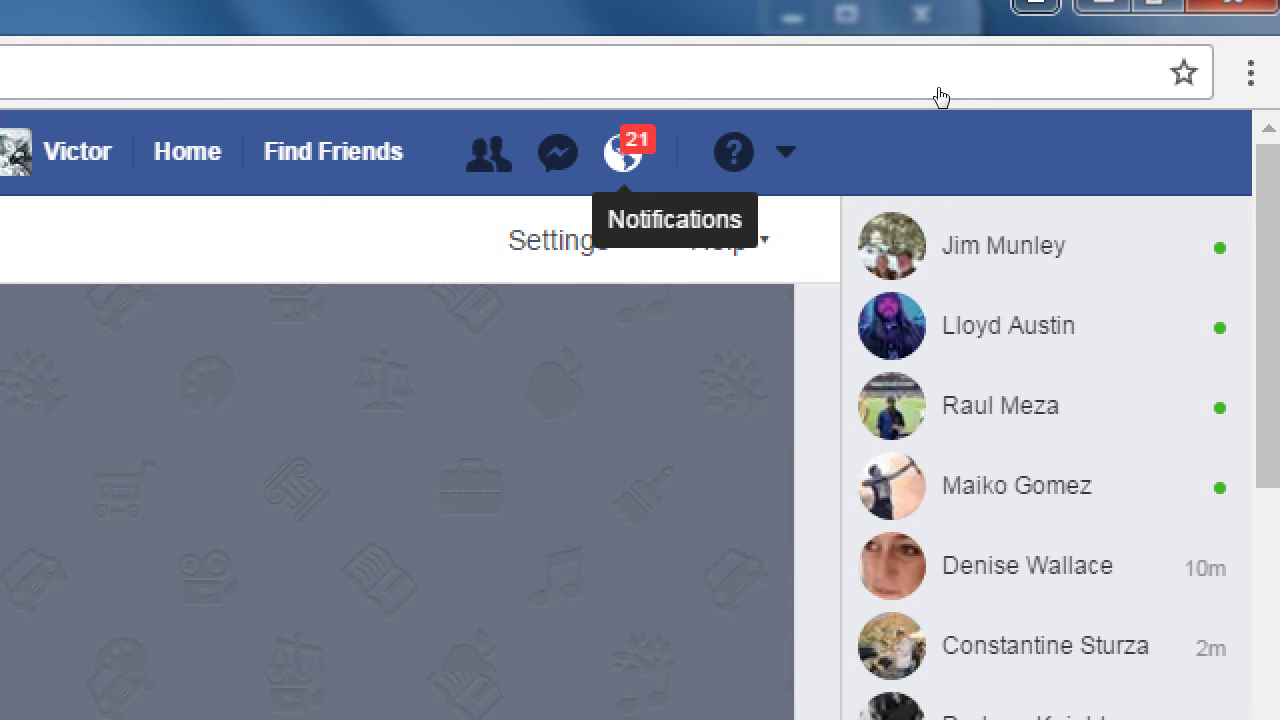
# Review the recent and older notifications the personal account receives about its managed pages, and close the list
pyautogui.hotkey('alt', '5')
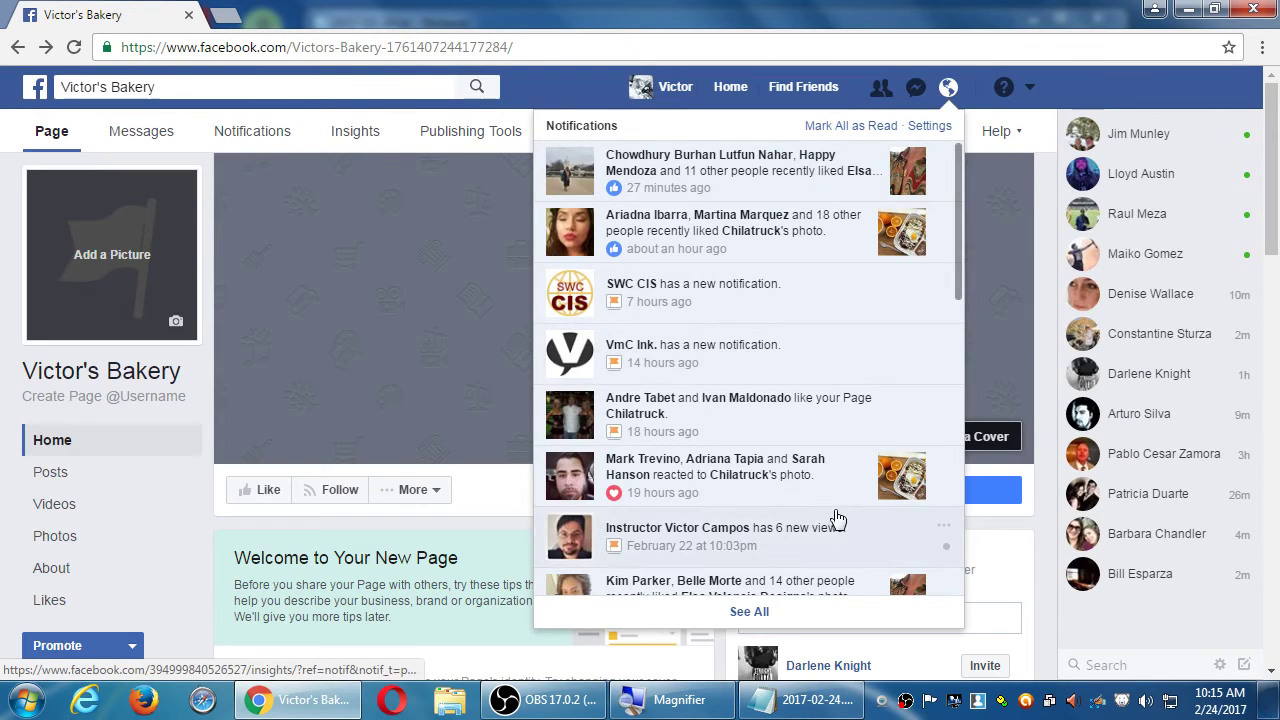
pyautogui.scroll(-5, 836, 515)
pyautogui.scroll(5, 830, 505)
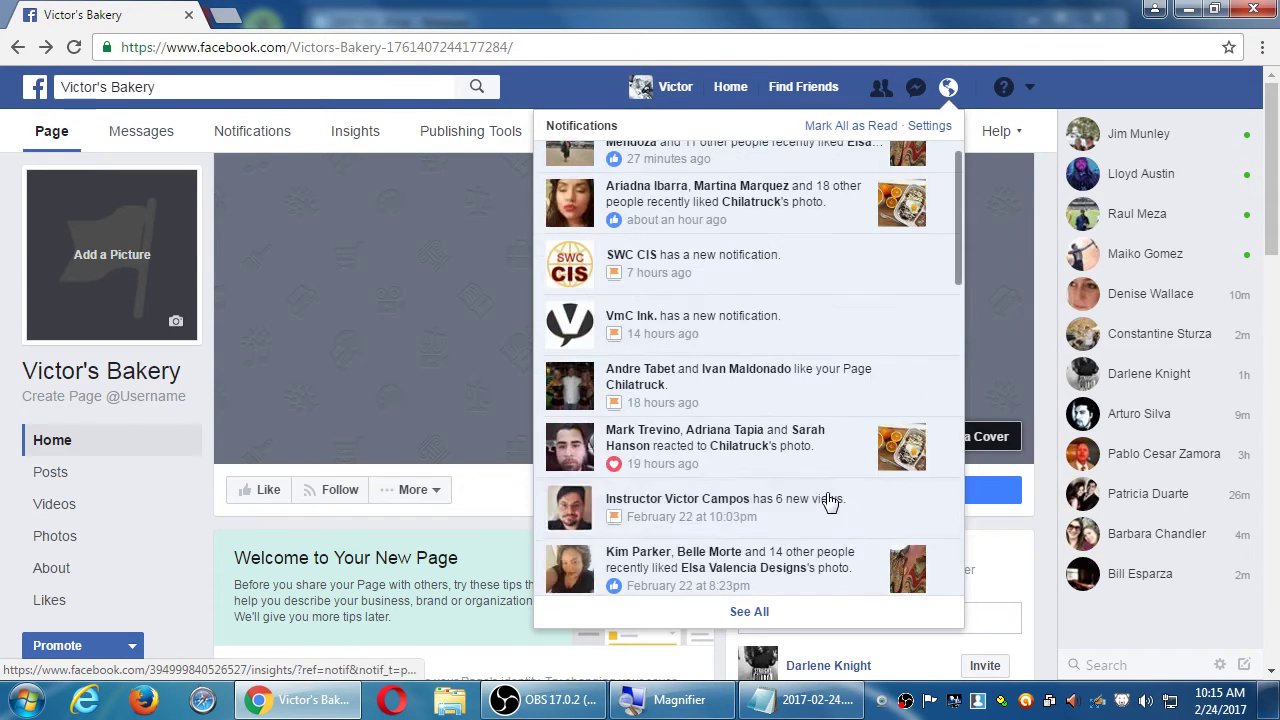
pyautogui.scroll(-8, 829, 500)
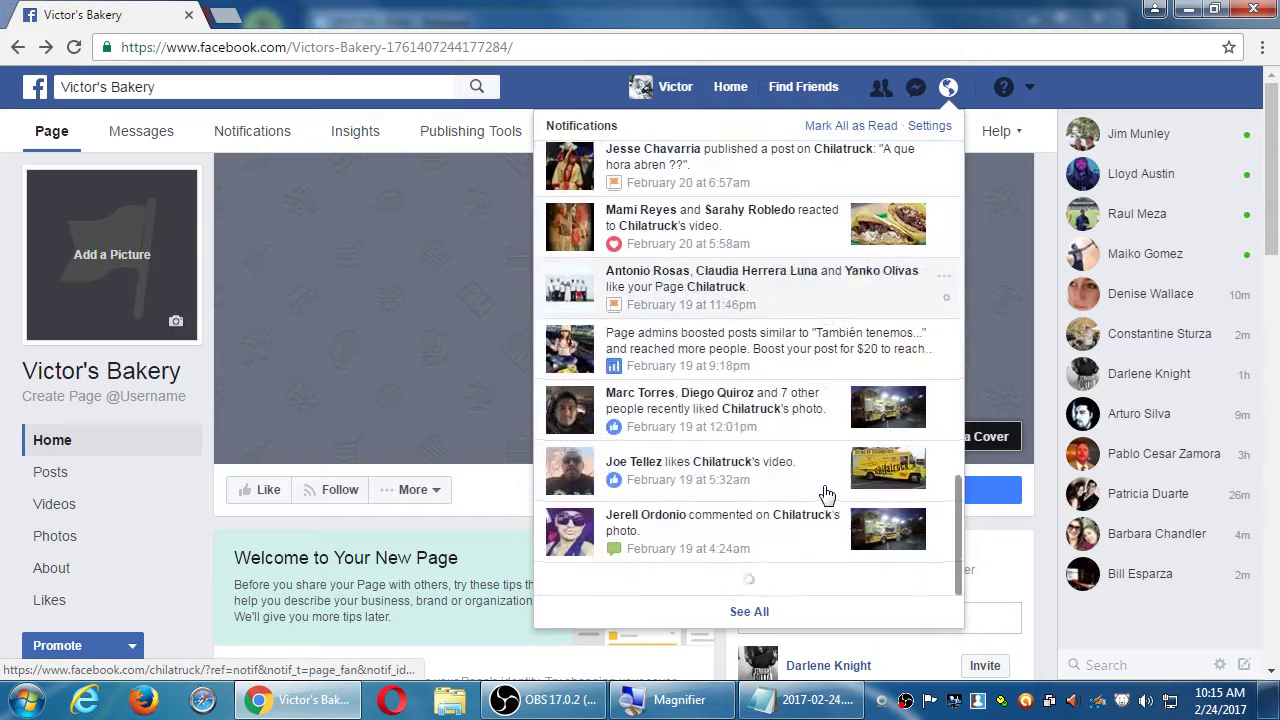
pyautogui.scroll(5, 826, 494)
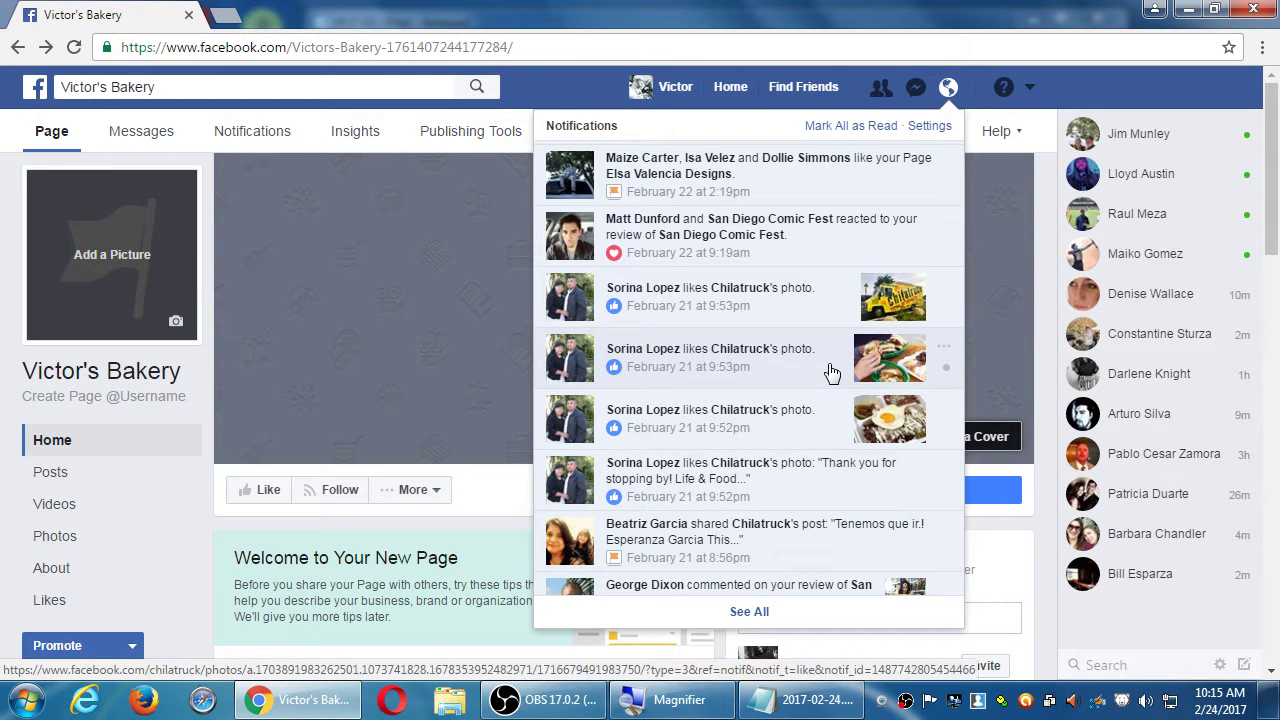
pyautogui.scroll(5, 829, 372)
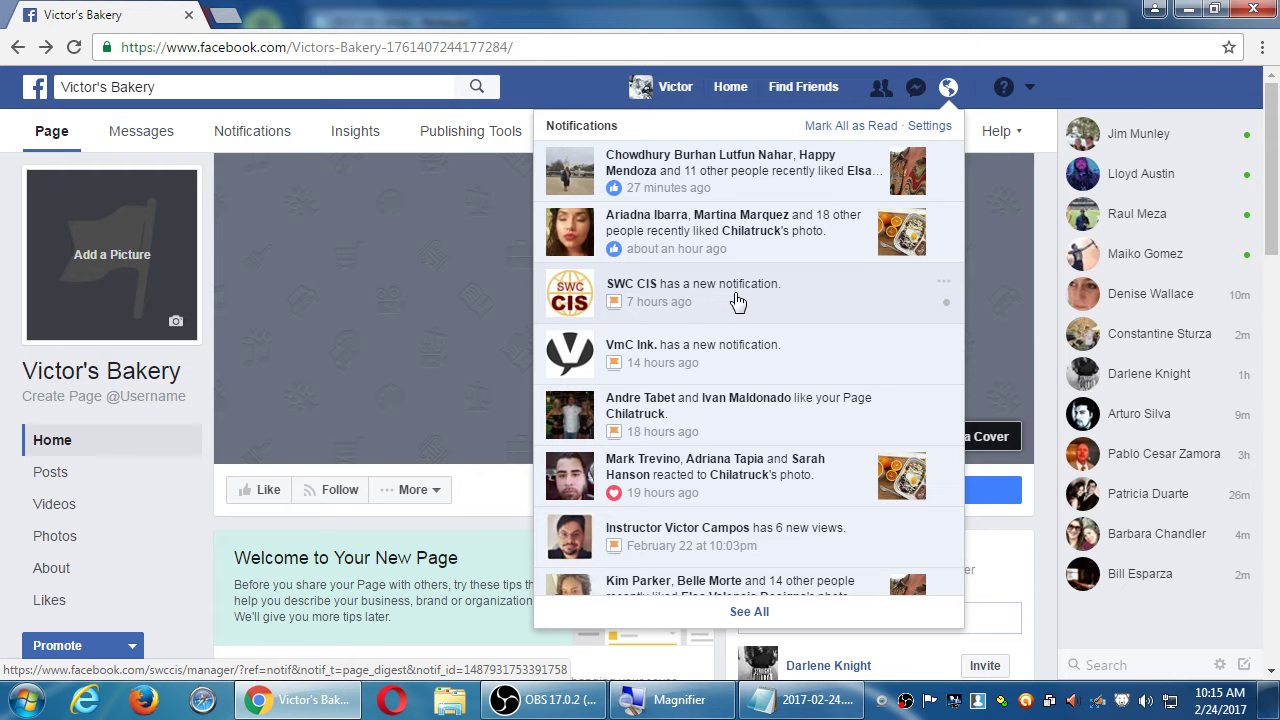
pyautogui.scroll(-6, 738, 300)
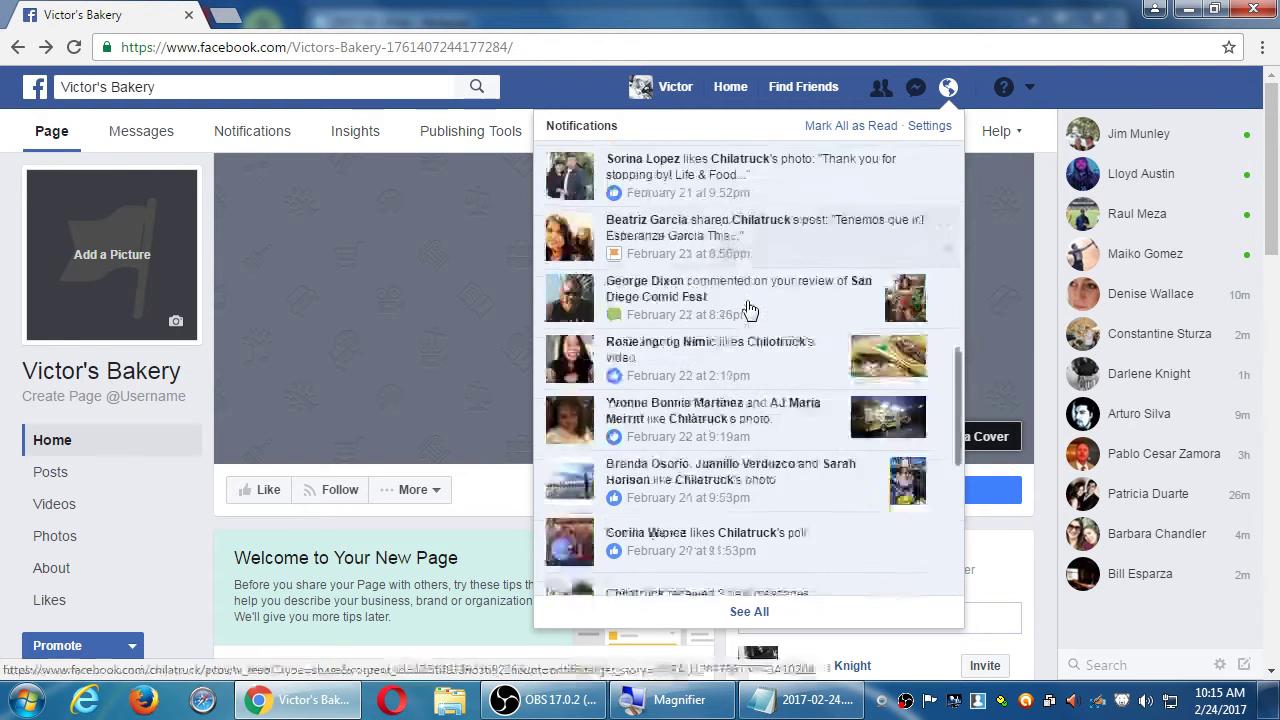
pyautogui.scroll(-5, 749, 309)
pyautogui.scroll(-2, 749, 309)
pyautogui.scroll(5, 753, 311)
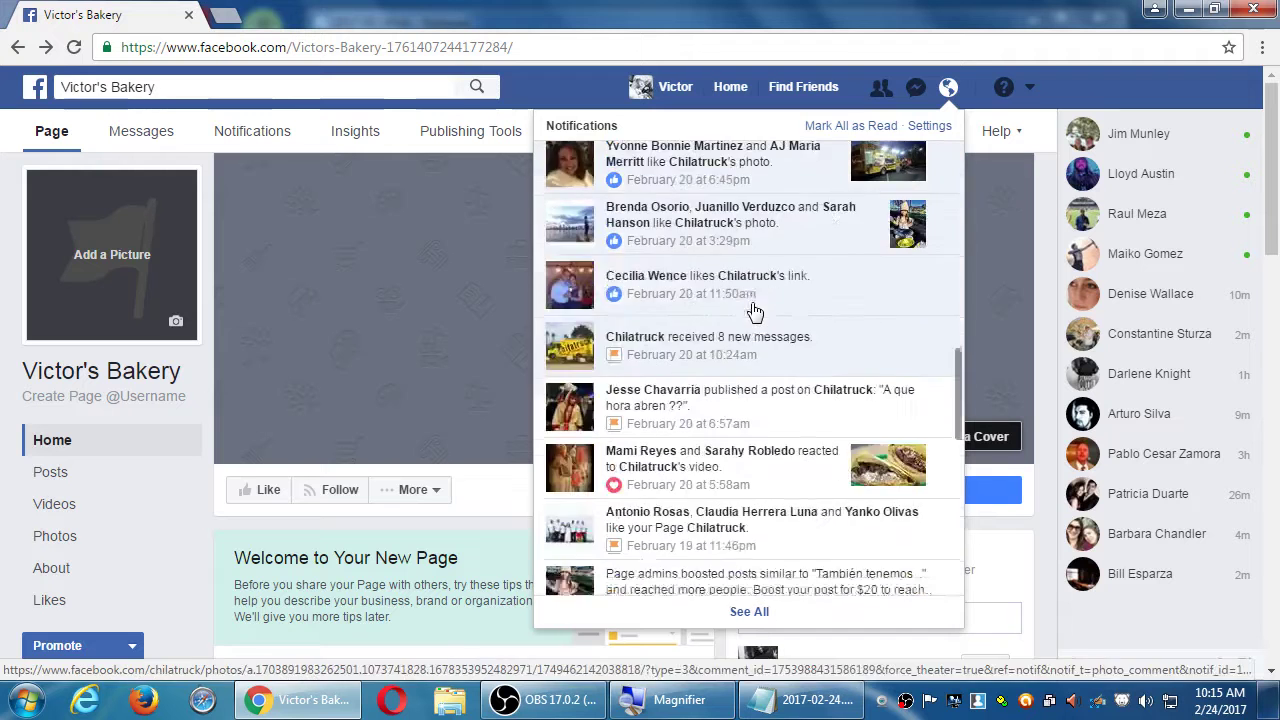
pyautogui.scroll(10, 753, 310)
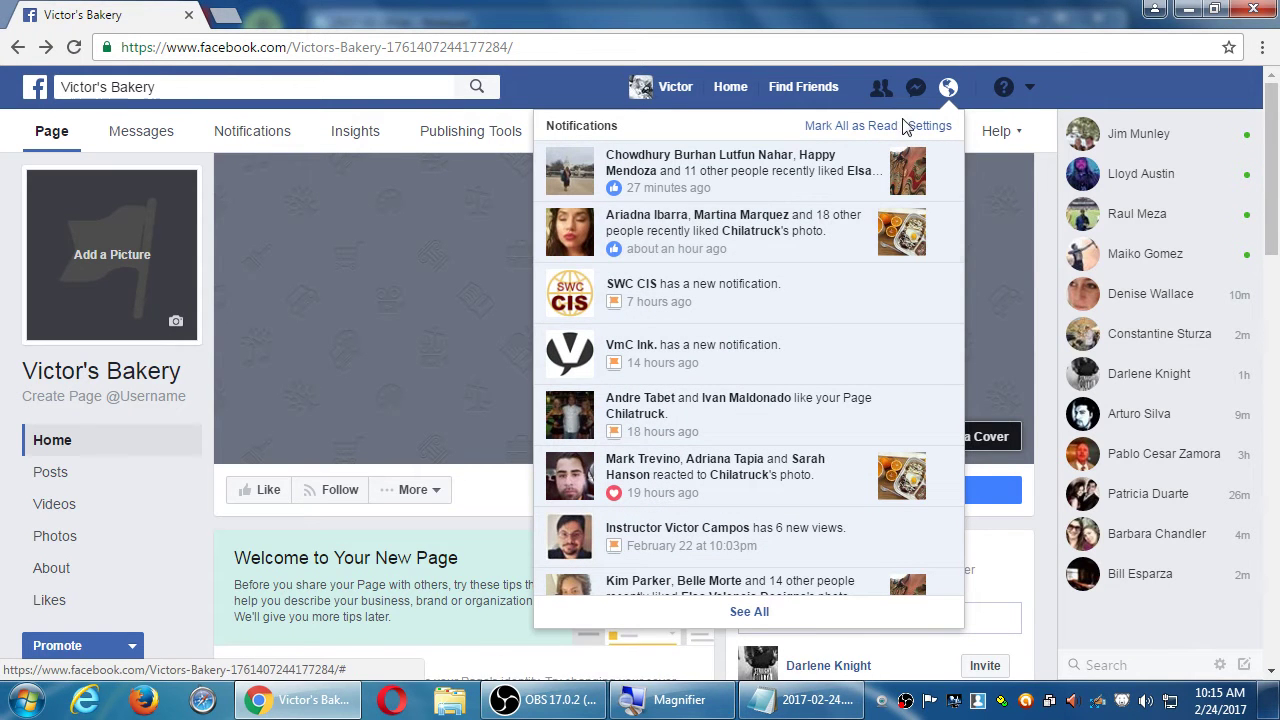
pyautogui.click(946, 89)
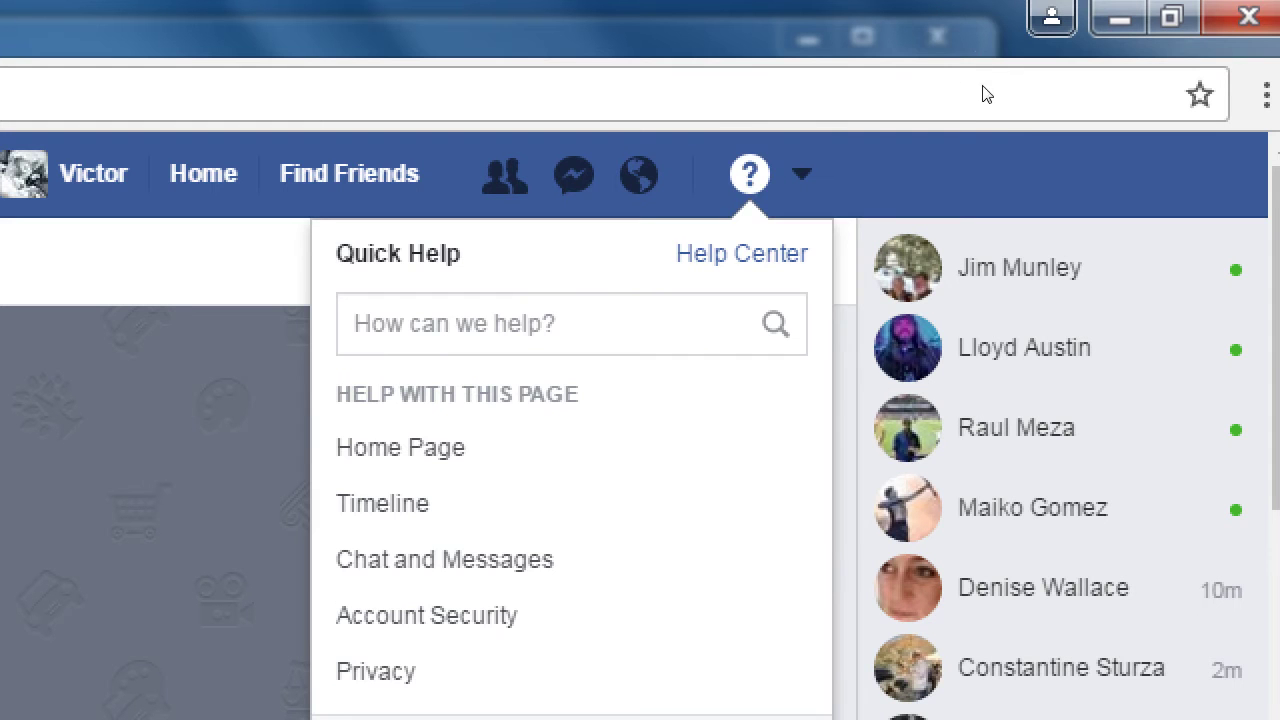
# Examine the account options for switching between, creating and managing pages, groups and ads
pyautogui.click(985, 100)
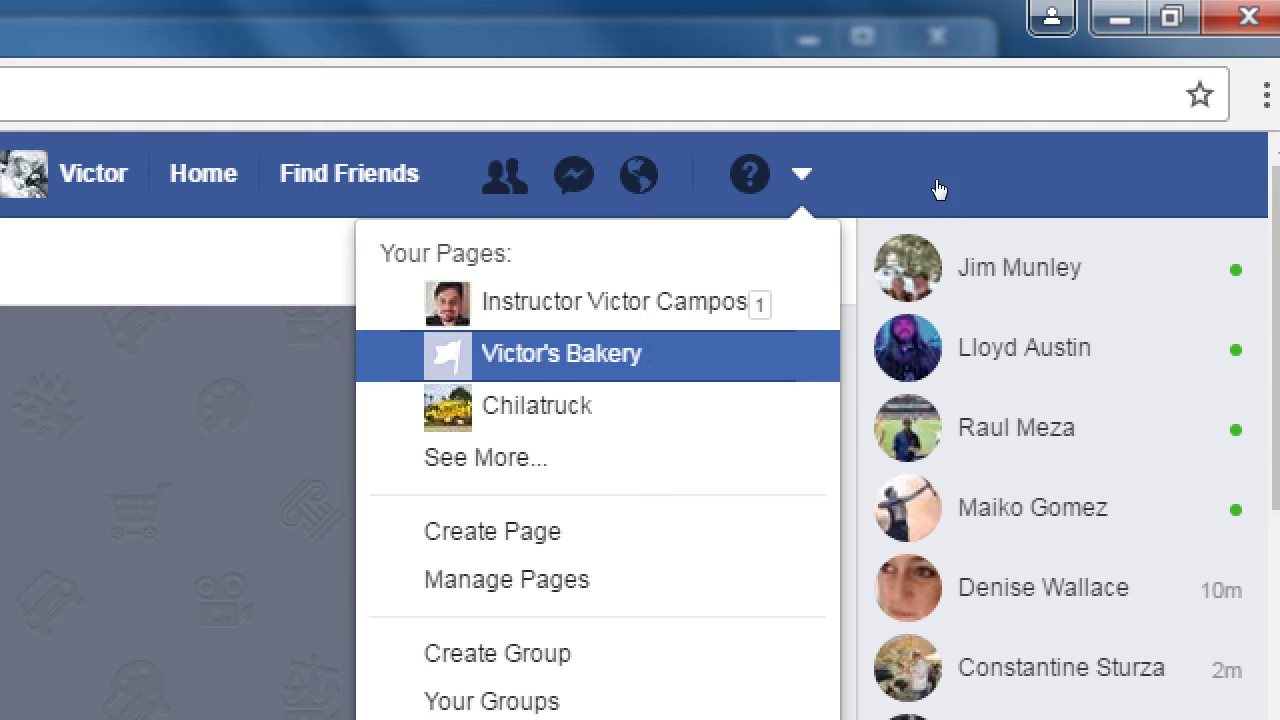
pyautogui.click(779, 121)
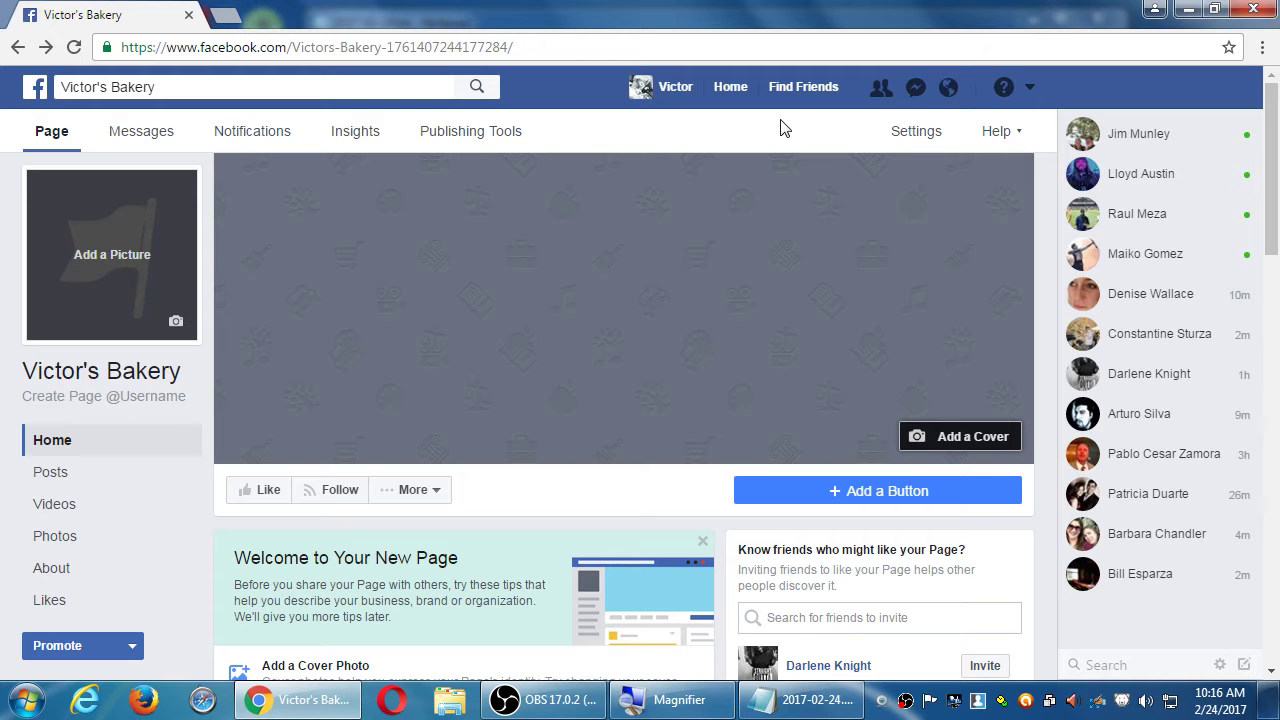
pyautogui.click(1029, 89)
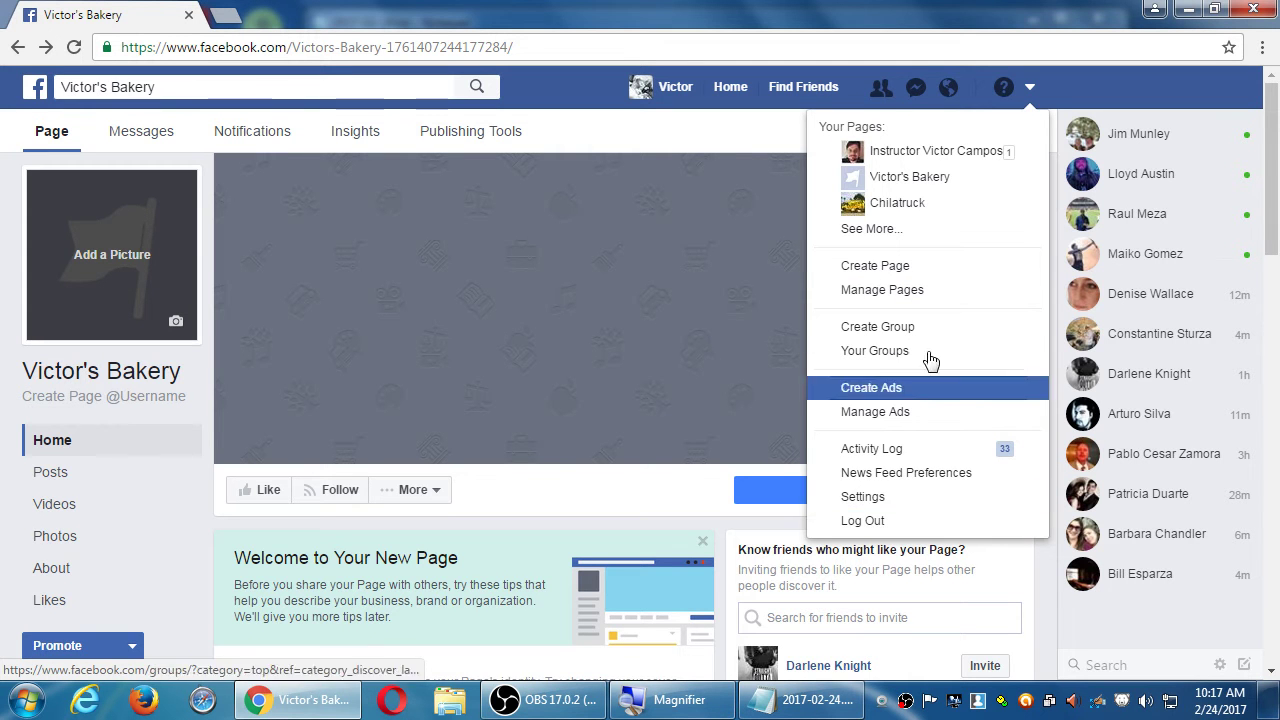
pyautogui.click(754, 134)
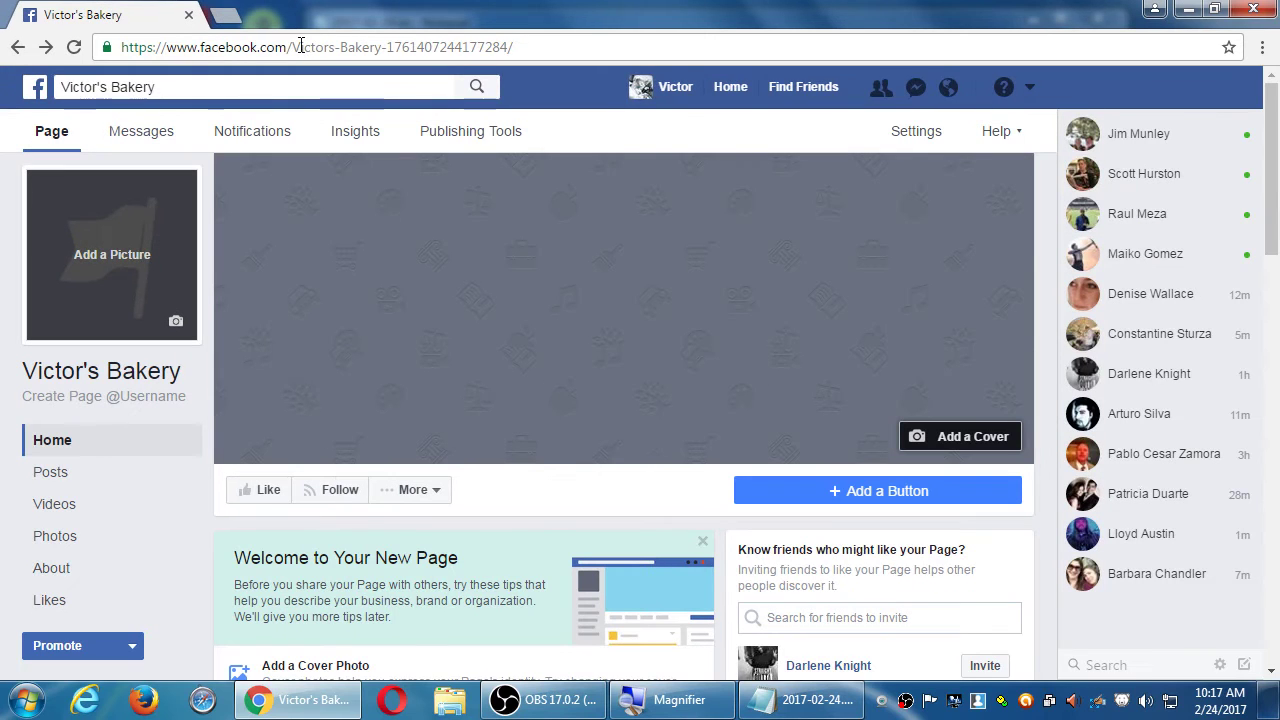
# Replace the bakery page's part of the web address with "instructorvictorc" and look through that brand page's content
pyautogui.moveTo(574, 94); pyautogui.dragTo(660, 94)
pyautogui.moveTo(331, 47); pyautogui.dragTo(671, 40)
pyautogui.press('BackSpace')
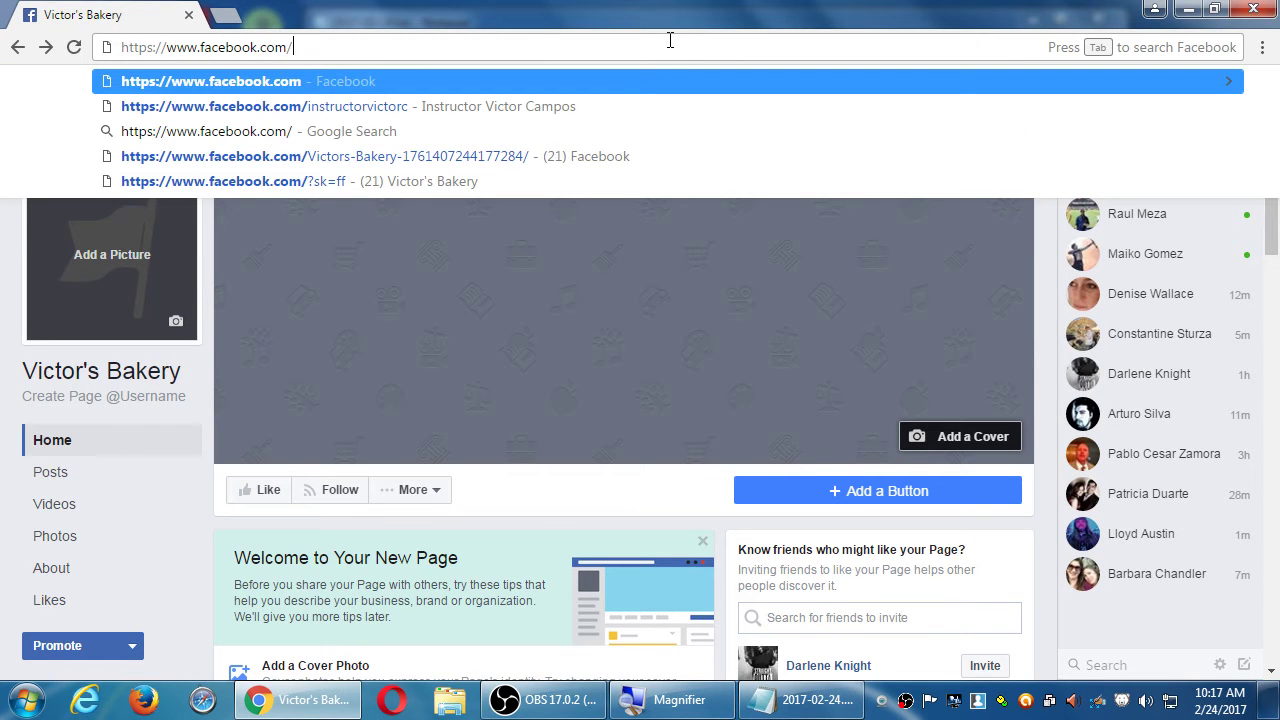
pyautogui.write('instructorvictorc')
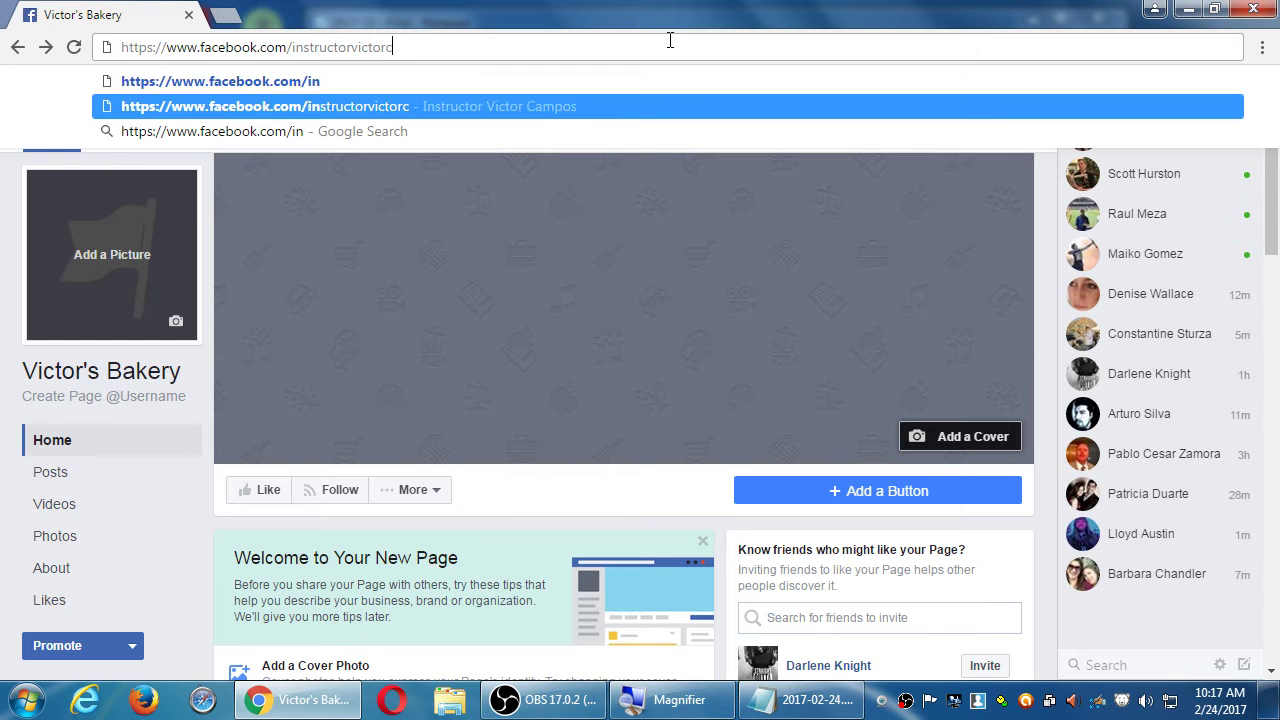
pyautogui.press('Return')
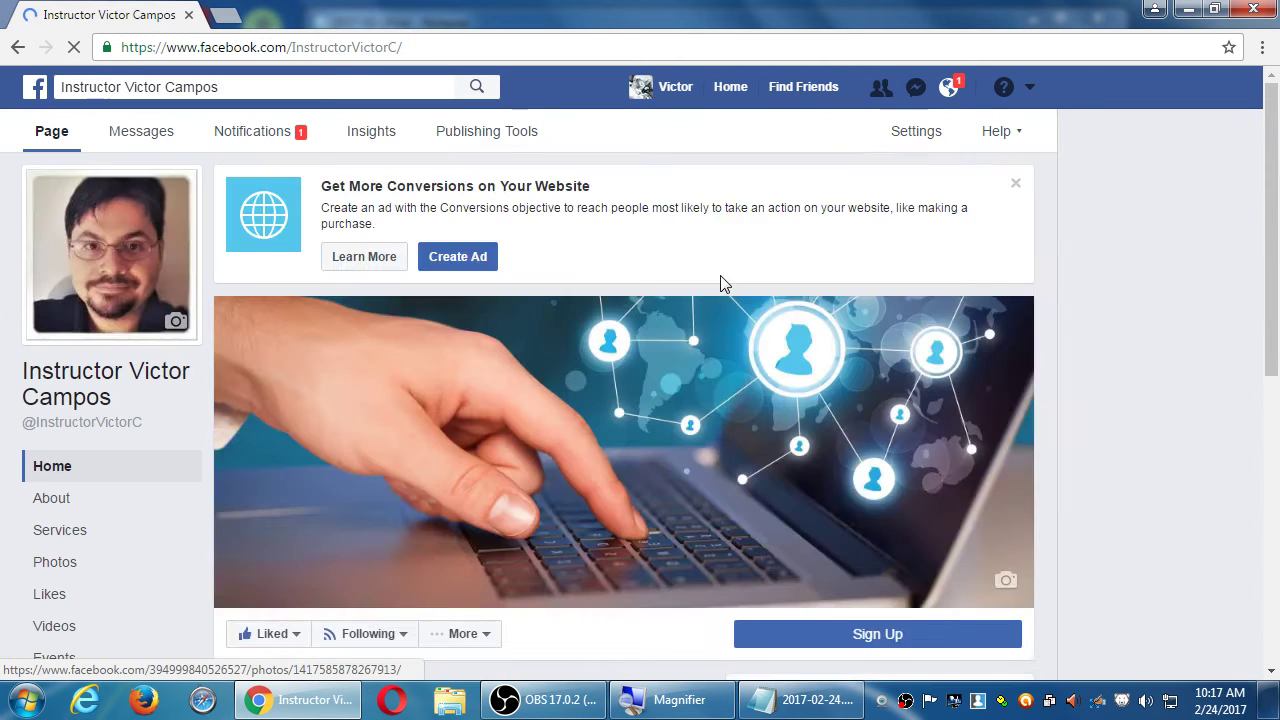
pyautogui.scroll(-5, 723, 280)
pyautogui.scroll(-4, 723, 423)
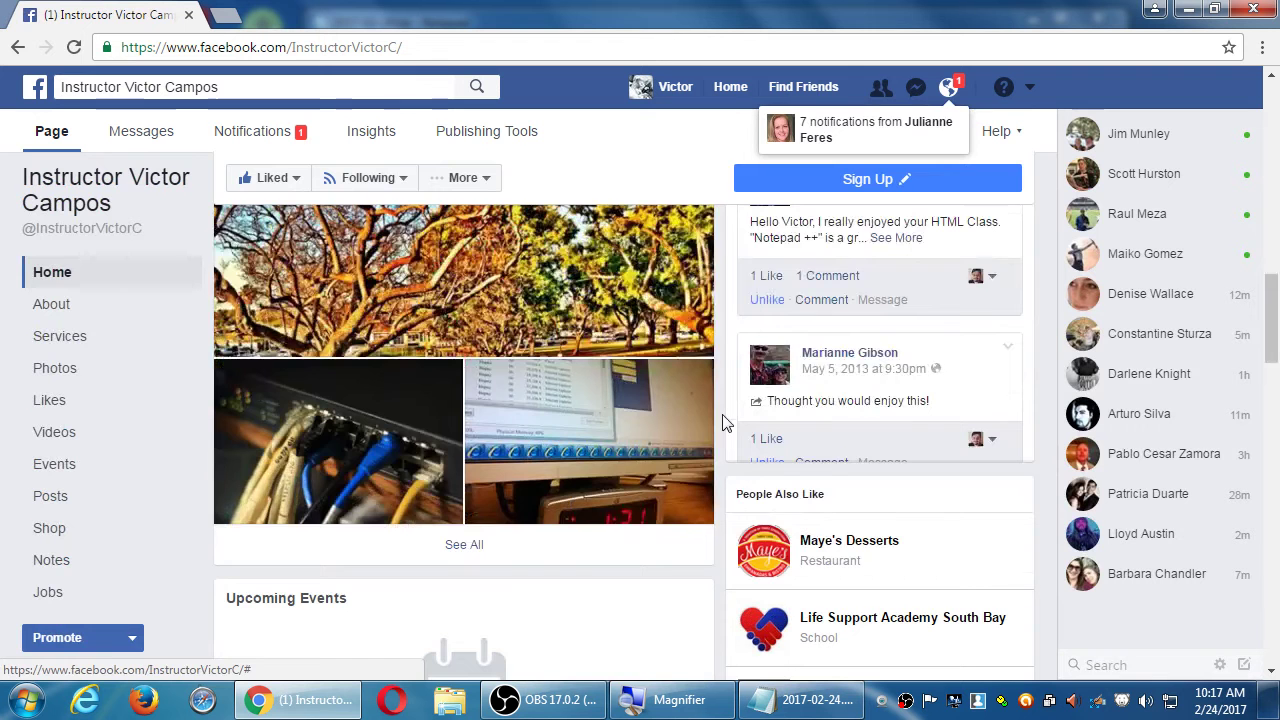
pyautogui.scroll(6, 725, 423)
pyautogui.scroll(4, 728, 428)
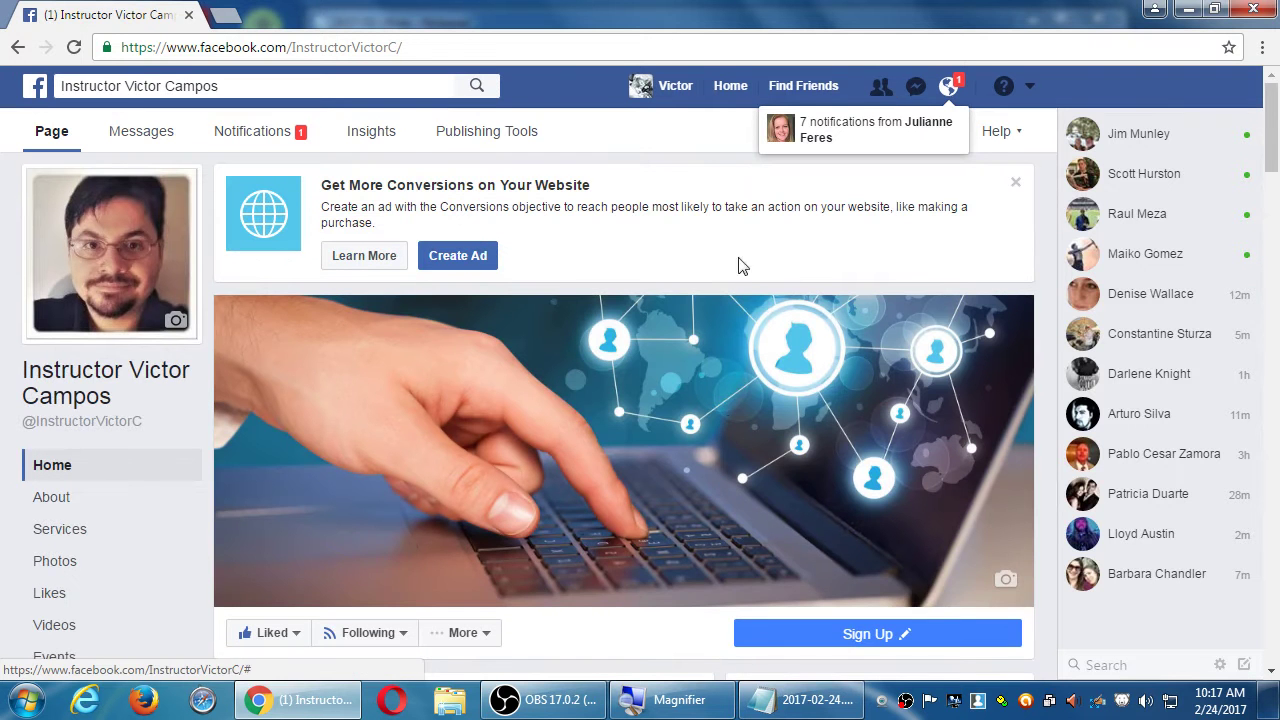
# Revisit the personal account's news feed and open the owner's personal profile
pyautogui.click(730, 86)
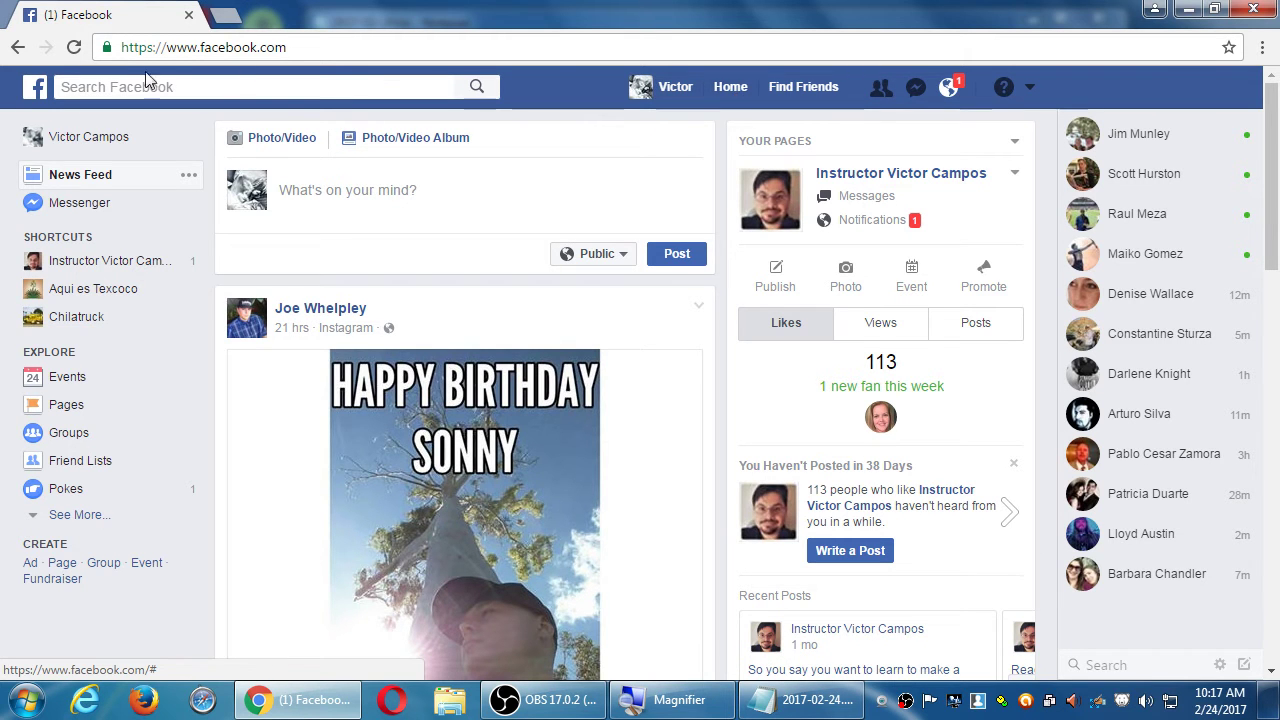
pyautogui.click(37, 89)
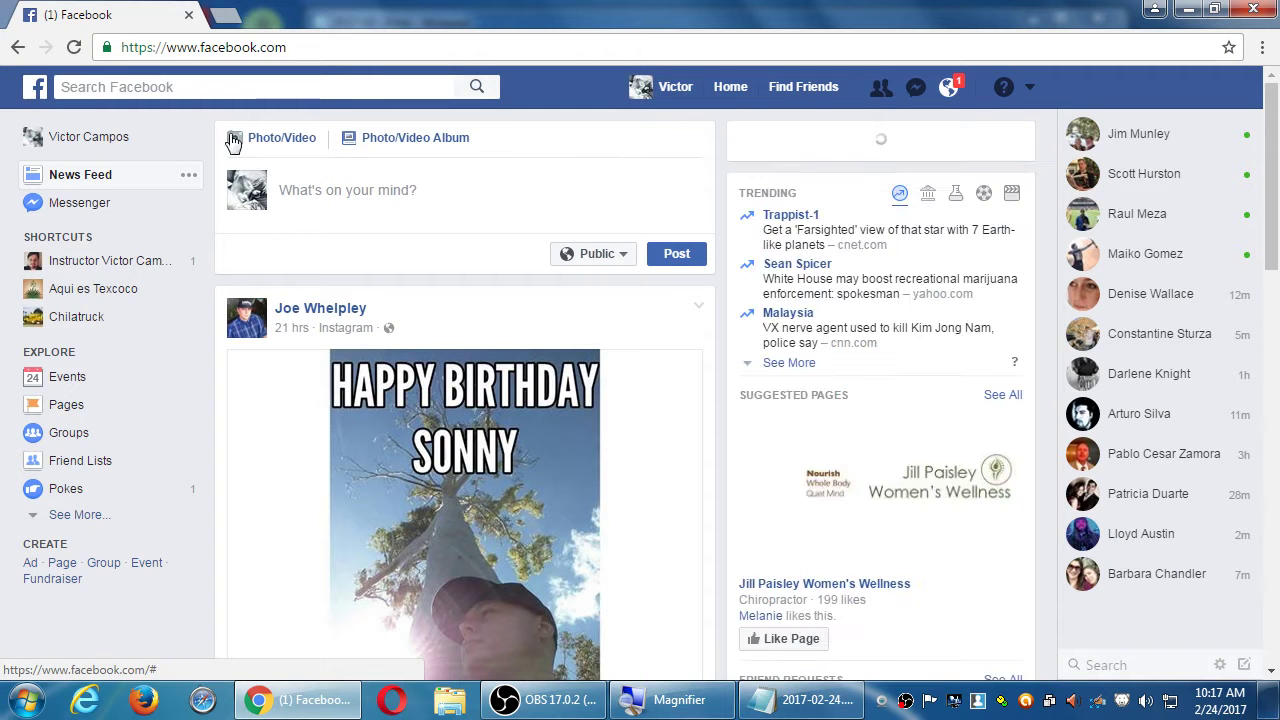
pyautogui.click(672, 93)
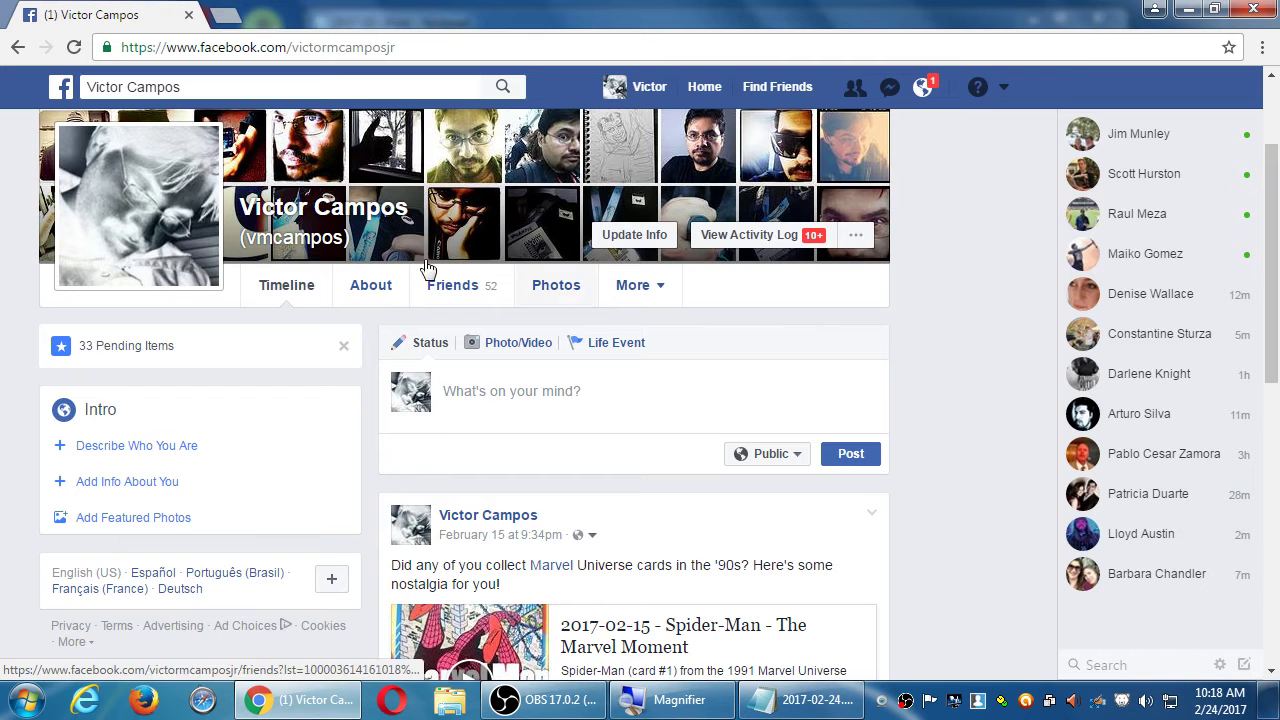
# Switch from the personal profile to the Victor's Bakery page and open the page's message inbox
pyautogui.click(1004, 88)
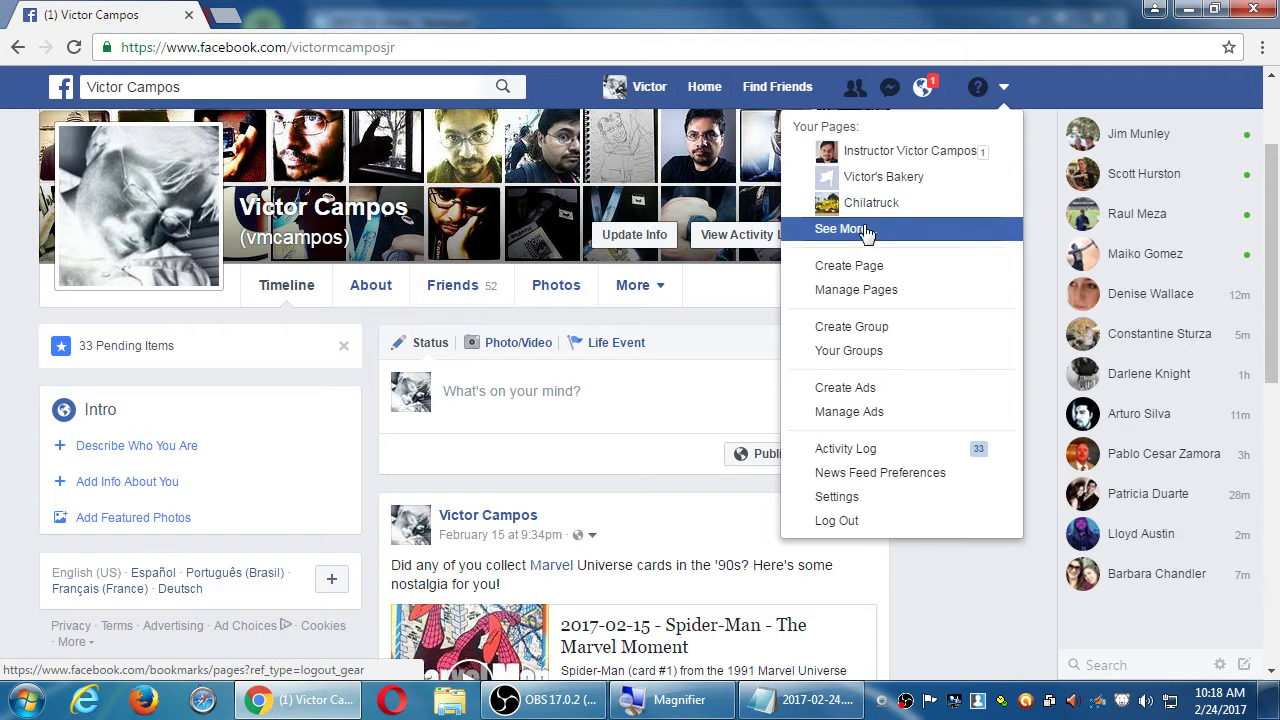
pyautogui.click(886, 178)
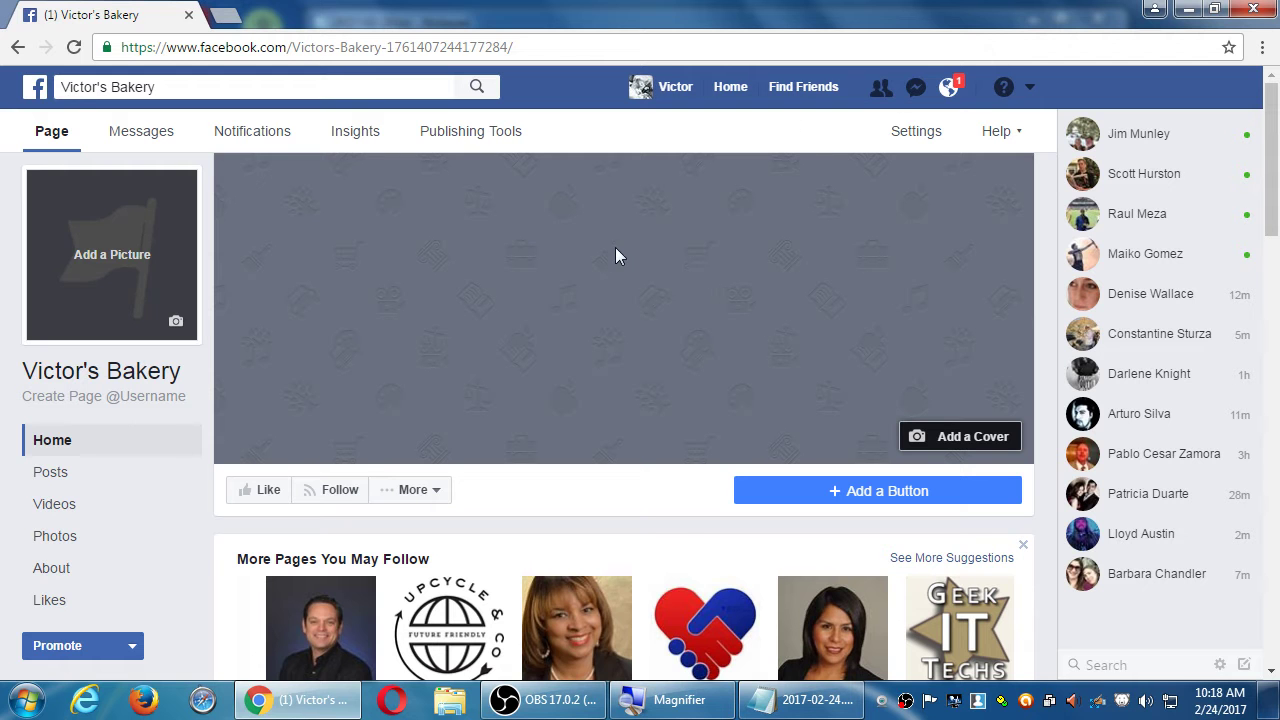
pyautogui.click(135, 140)
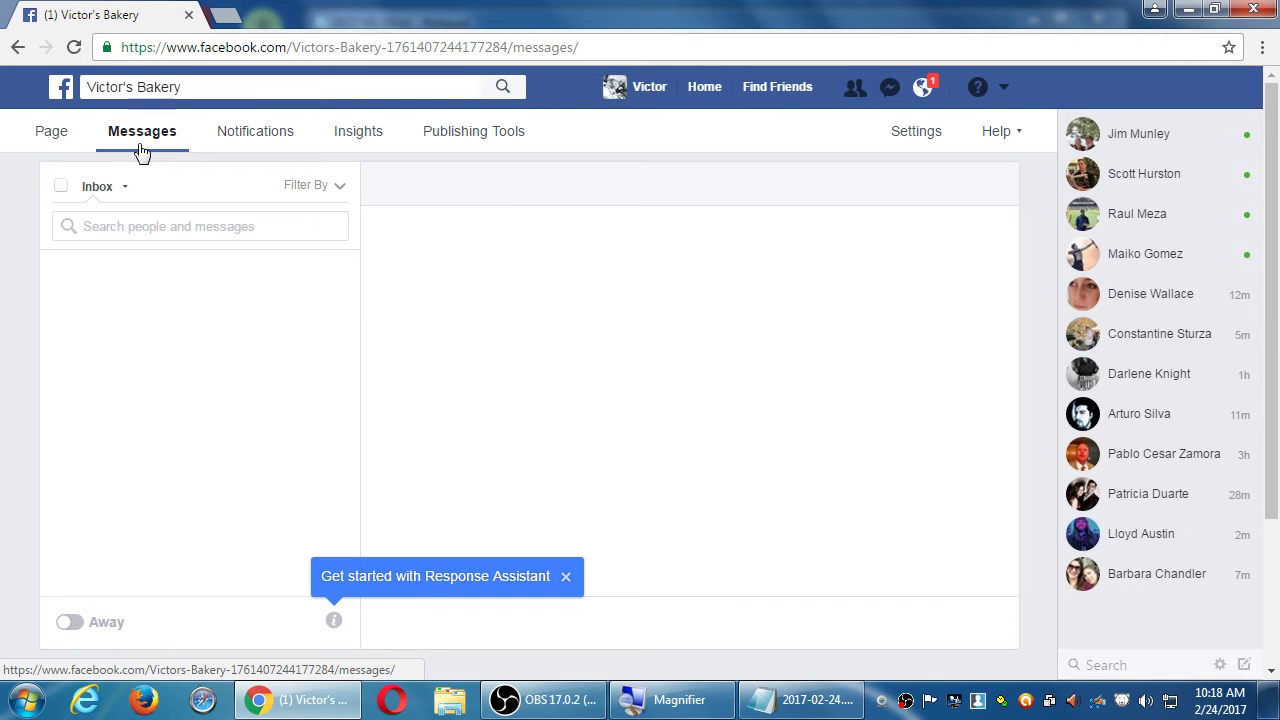
# Check the account's personal messages and its list of pages, and go back to the news feed
pyautogui.click(890, 90)
pyautogui.click(890, 95)
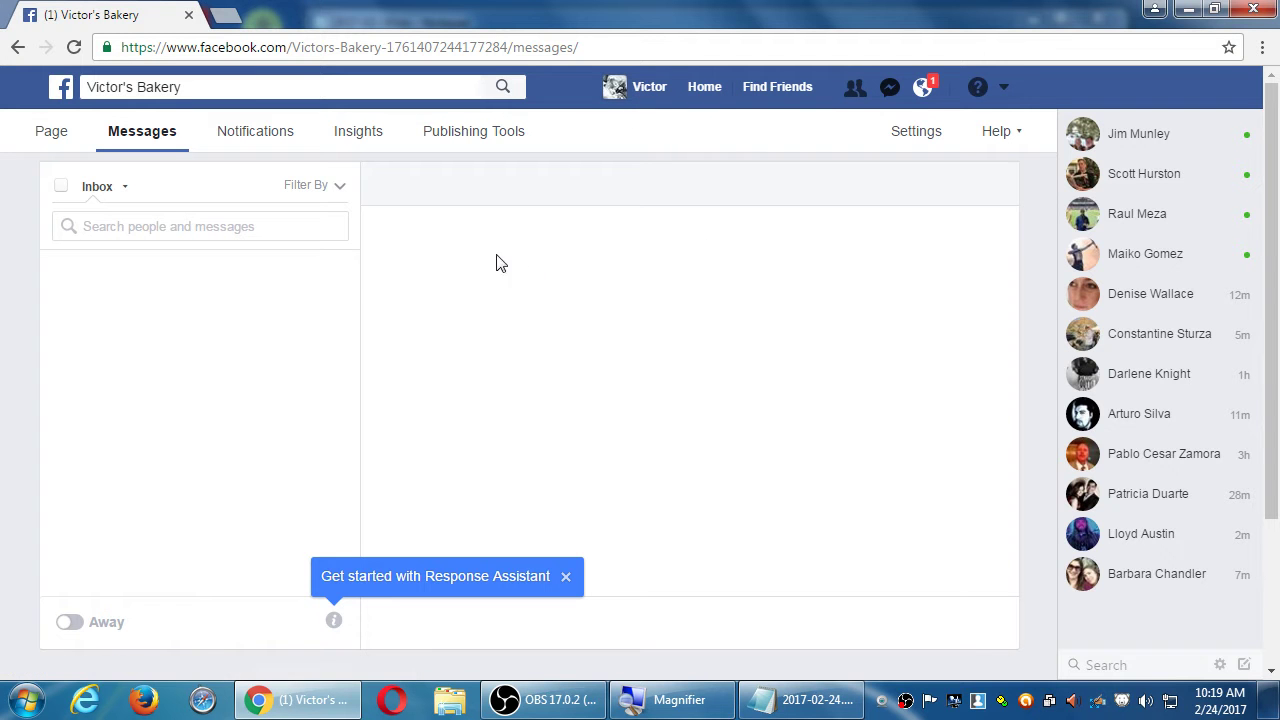
pyautogui.click(1005, 104)
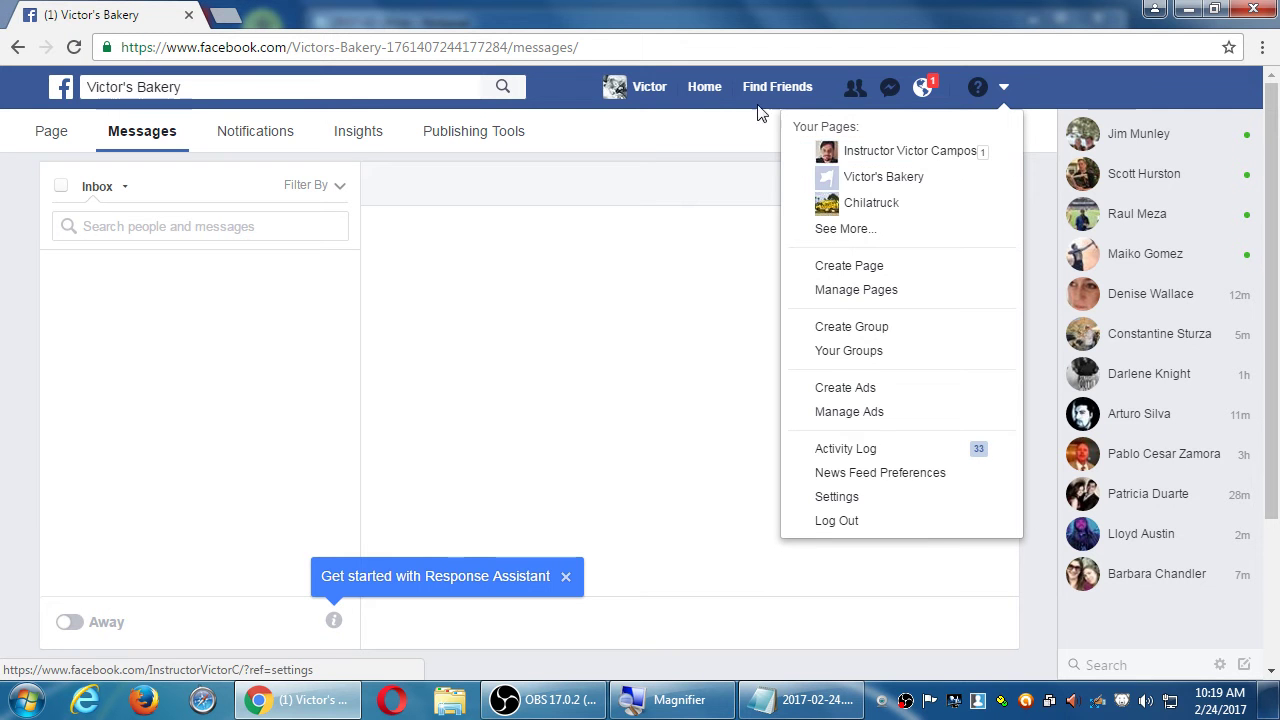
pyautogui.click(724, 87)
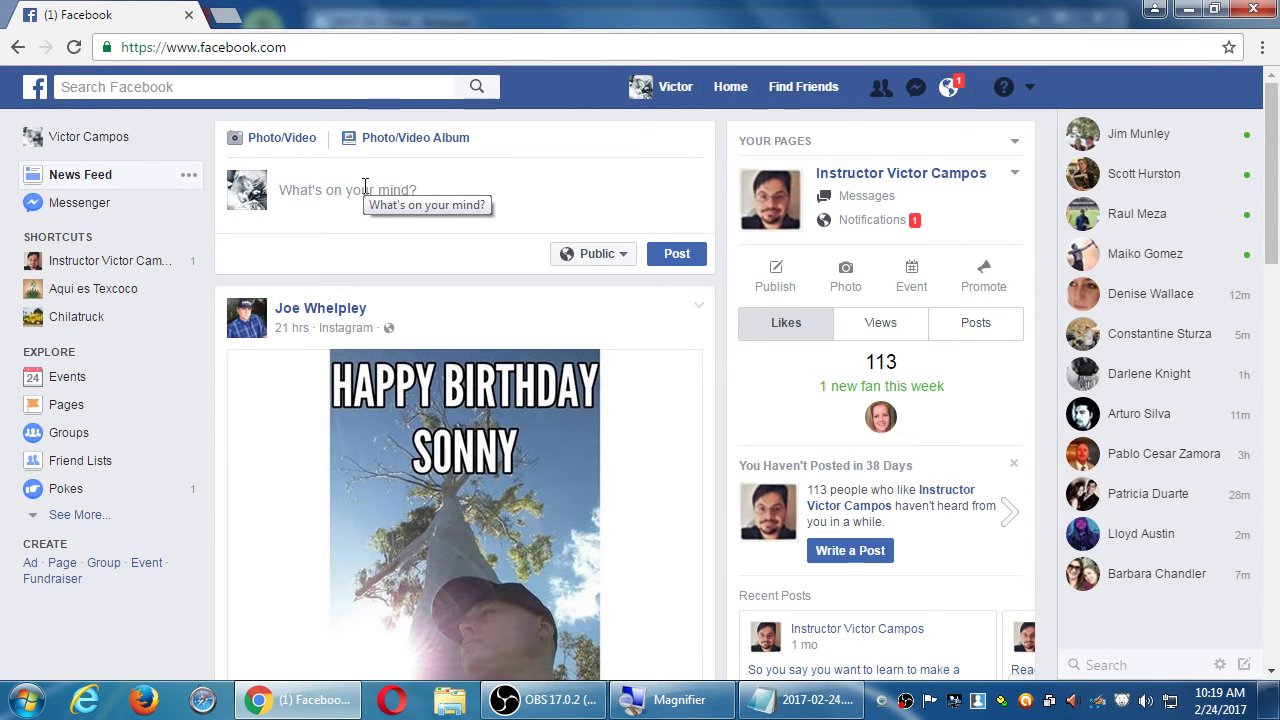
# Return from the news feed to the Victor's Bakery page's inbox and switch its Away status on and back off
pyautogui.click(1029, 87)
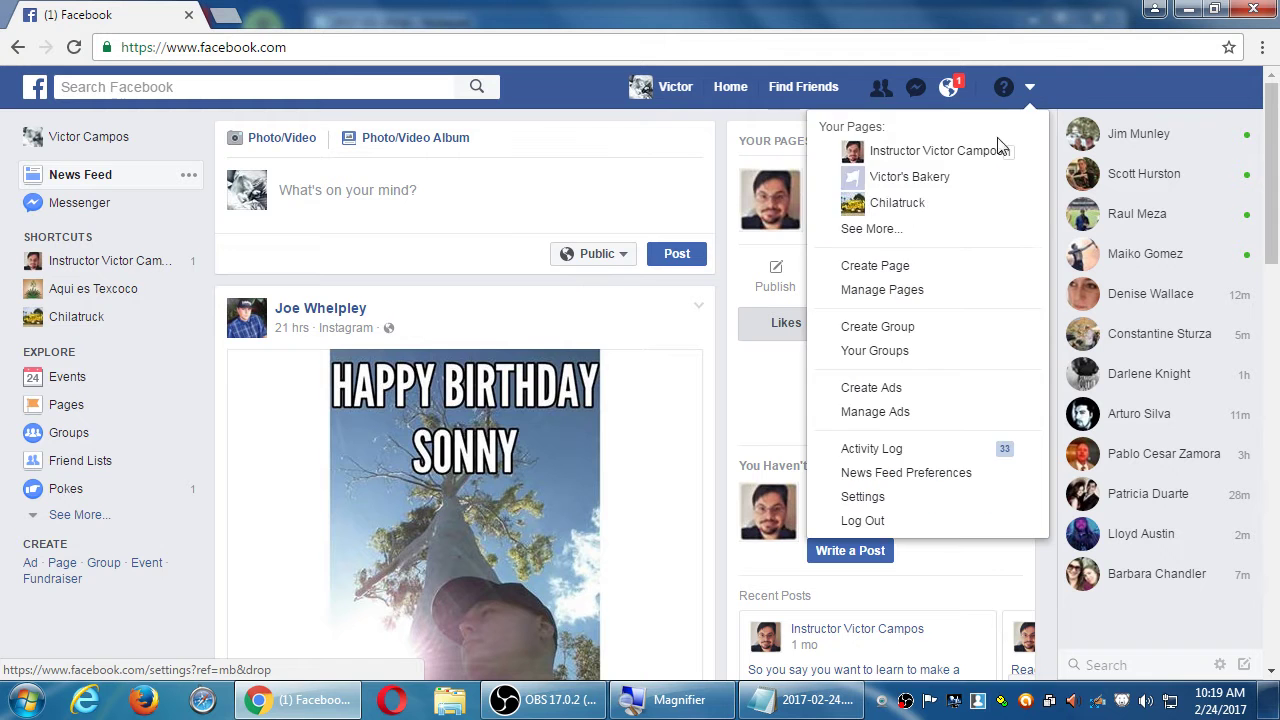
pyautogui.click(920, 180)
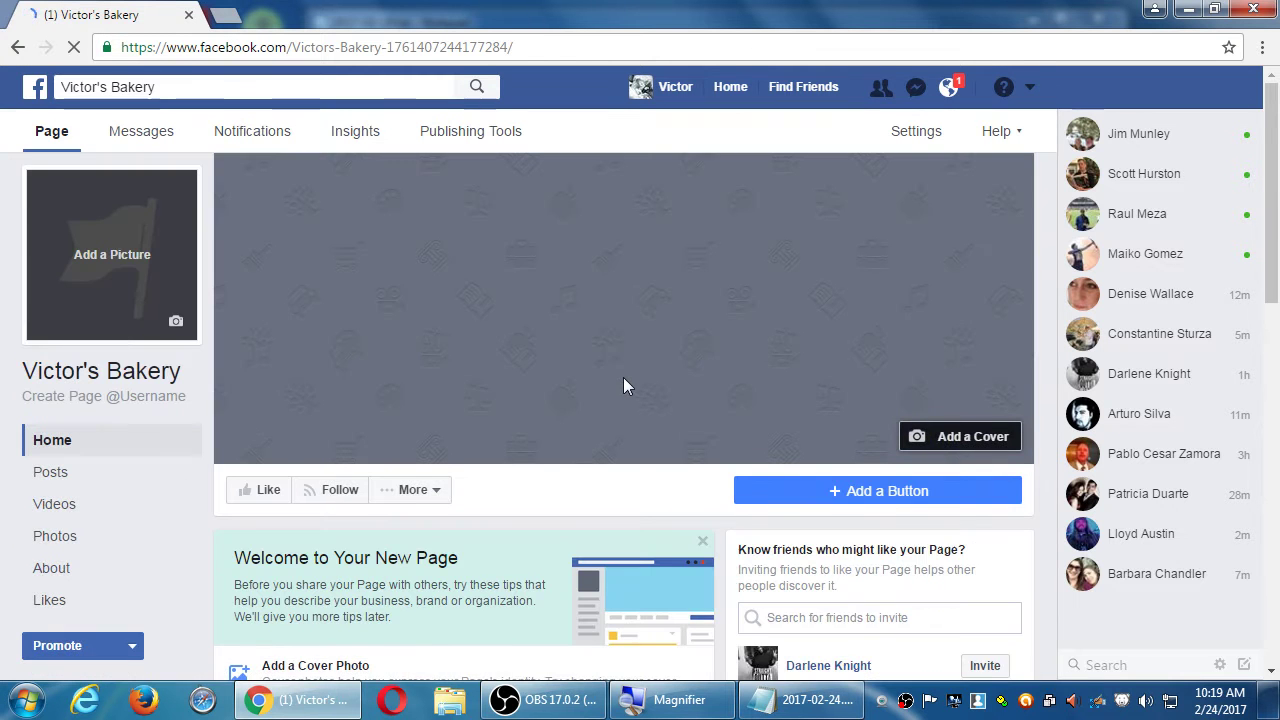
pyautogui.click(145, 136)
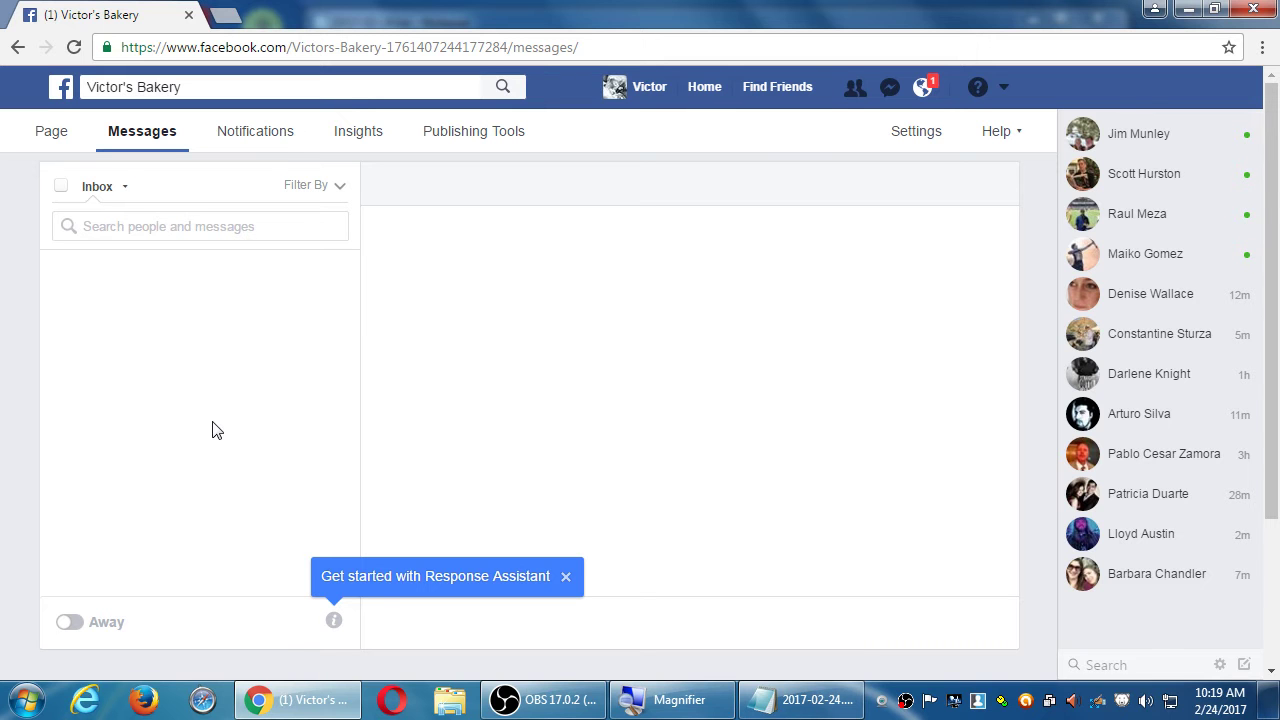
pyautogui.click(68, 622)
pyautogui.click(72, 623)
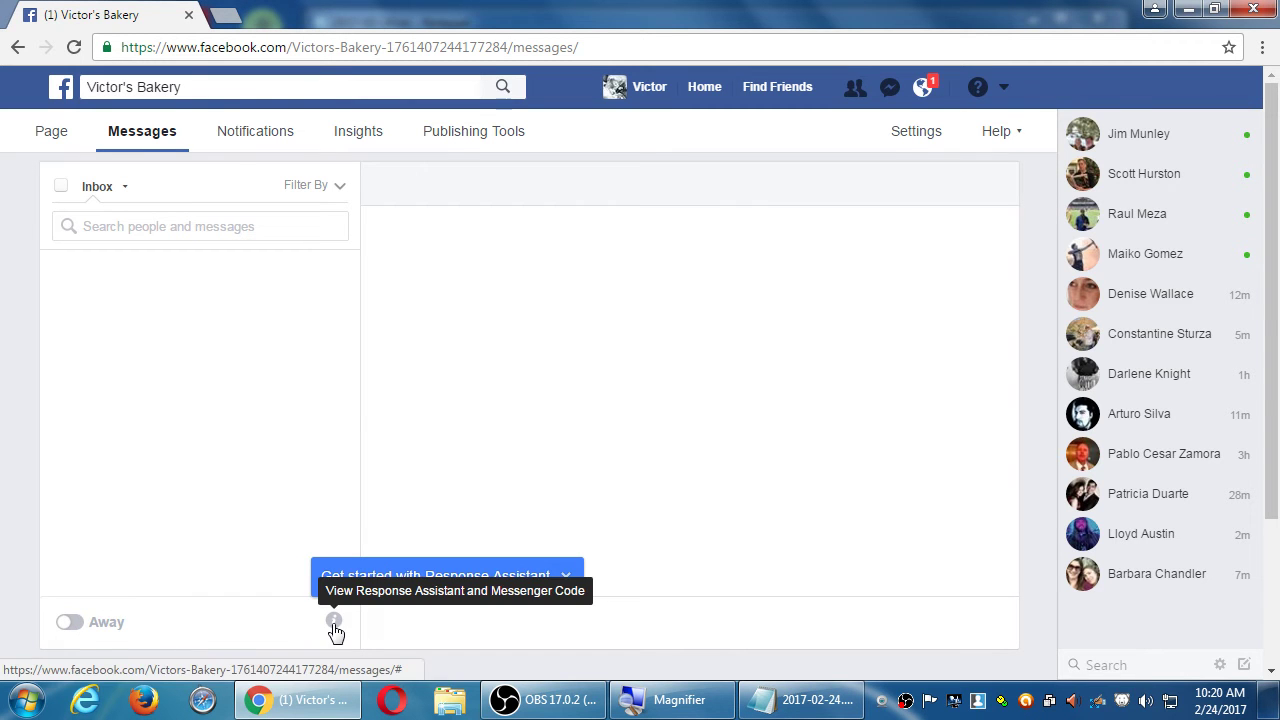
# Open the inbox's Response Assistant information and go through the Messenger Greeting, Instant Replies and Away Messages previews
pyautogui.click(334, 621)
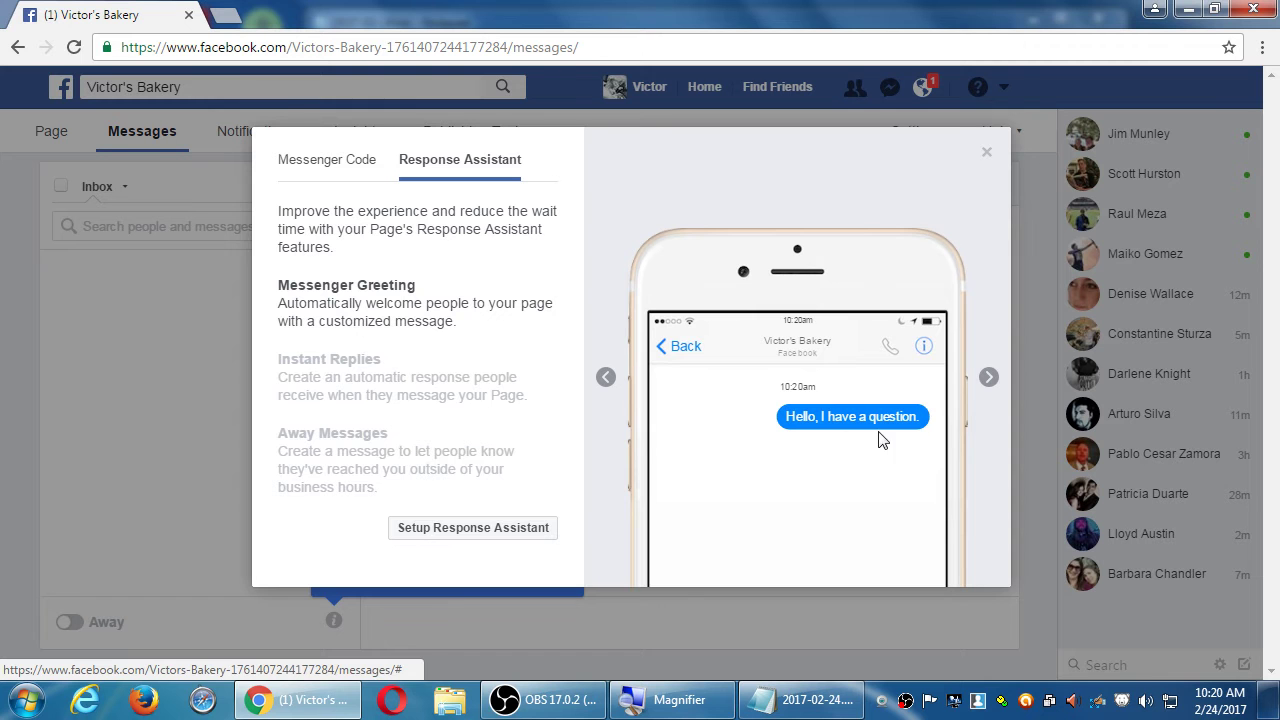
pyautogui.click(987, 379)
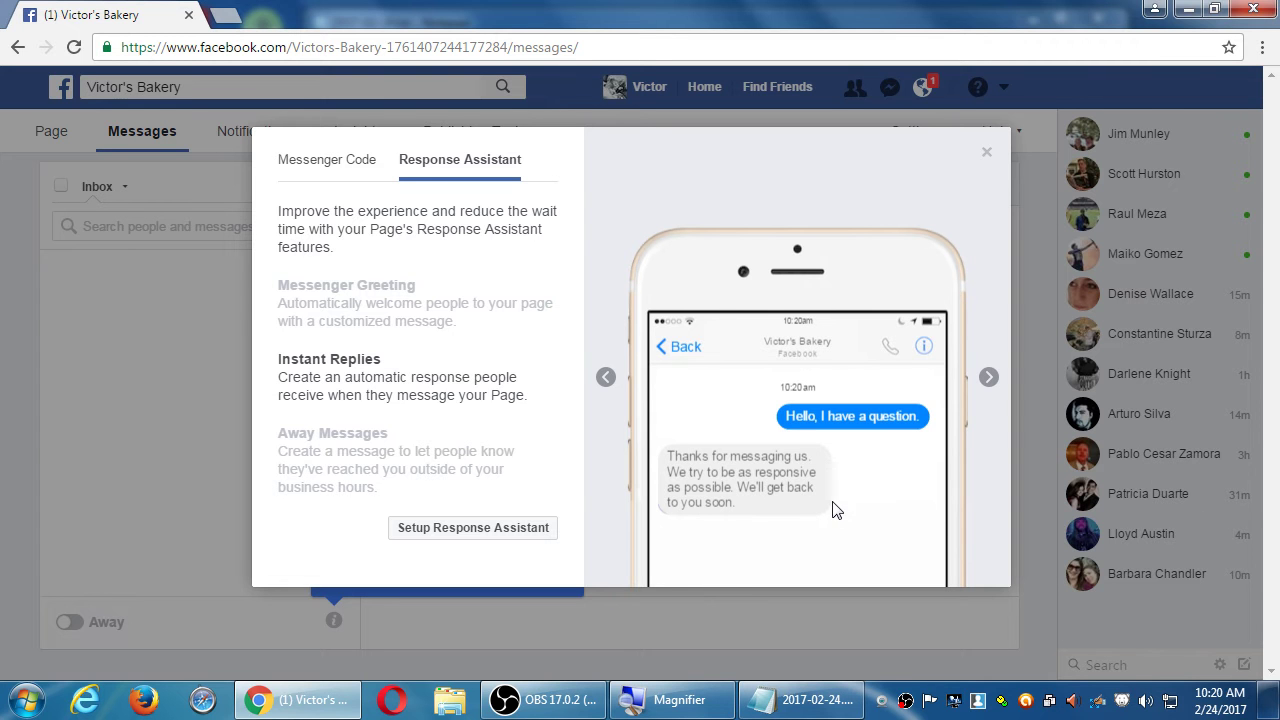
pyautogui.click(606, 379)
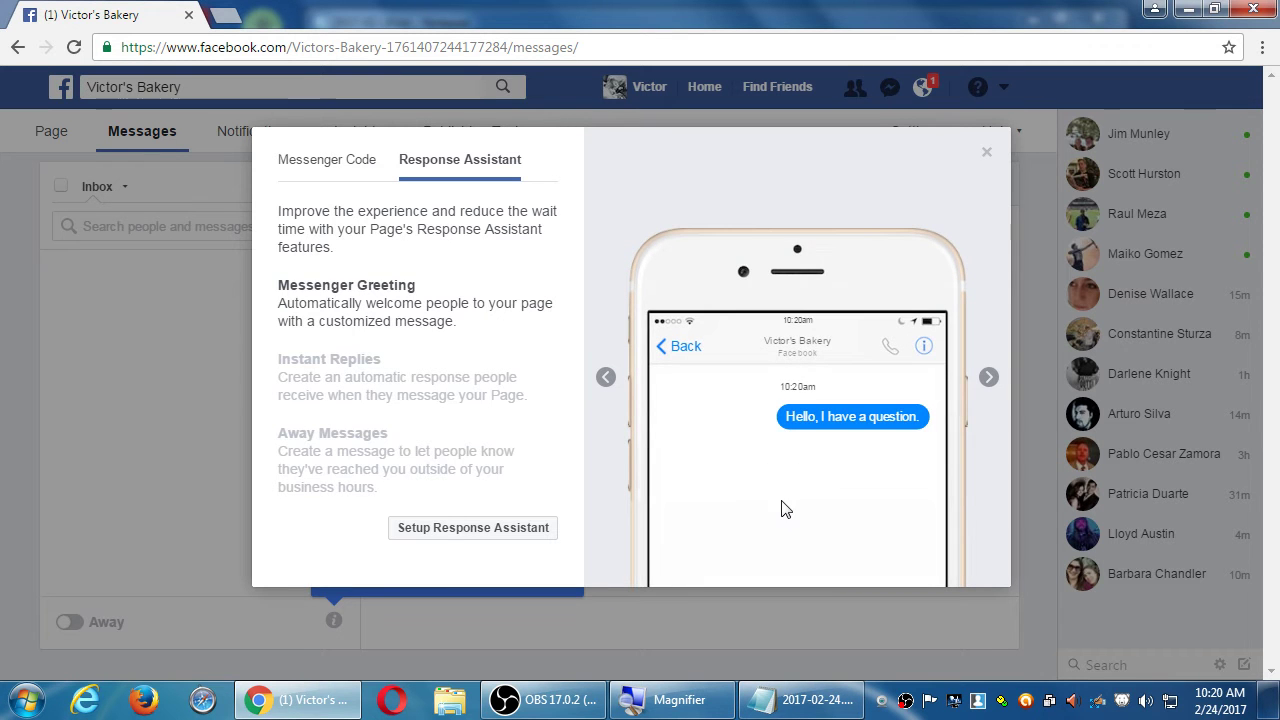
pyautogui.click(988, 378)
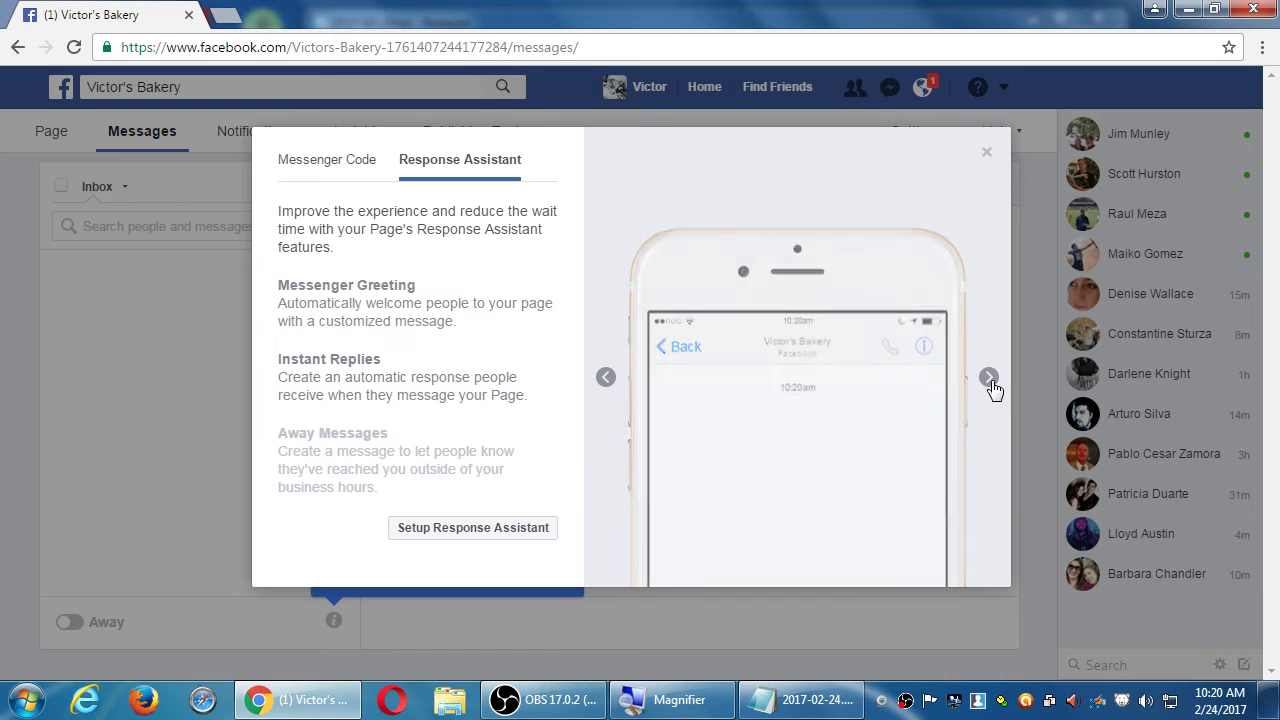
pyautogui.click(988, 378)
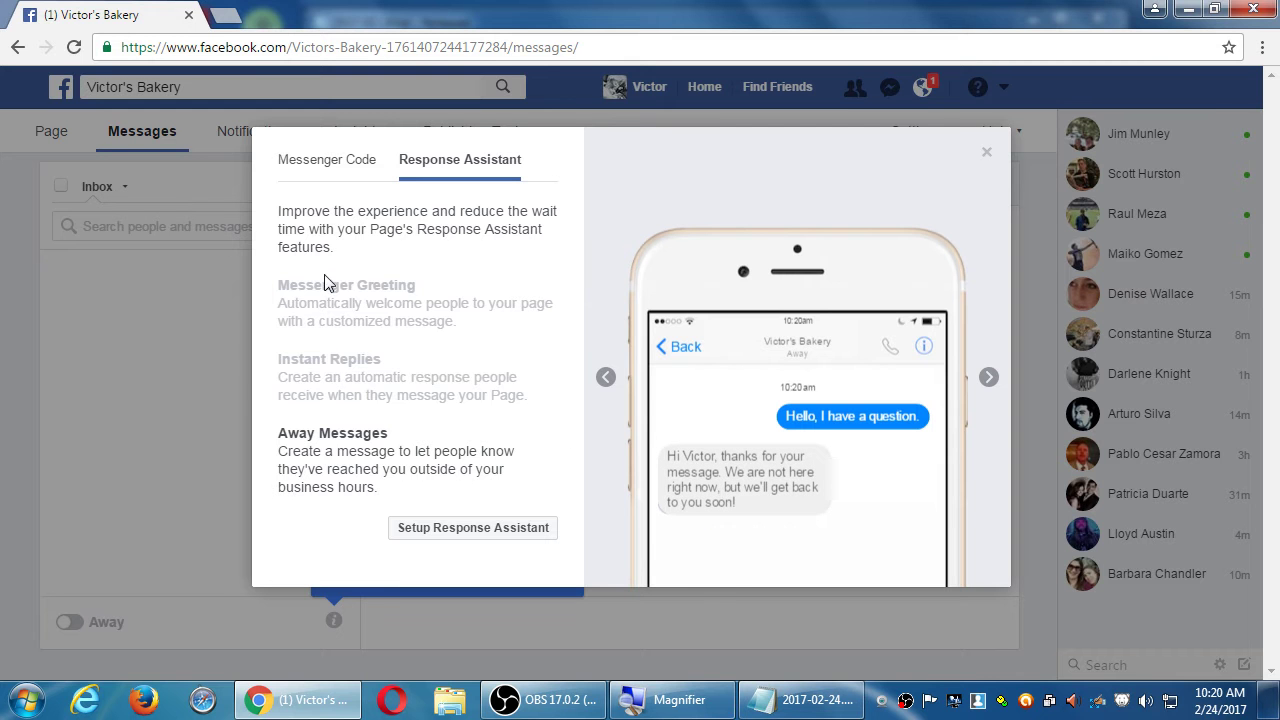
# View the bakery page's Messenger Code, return to the Response Assistant overview and close the dialog
pyautogui.click(310, 163)
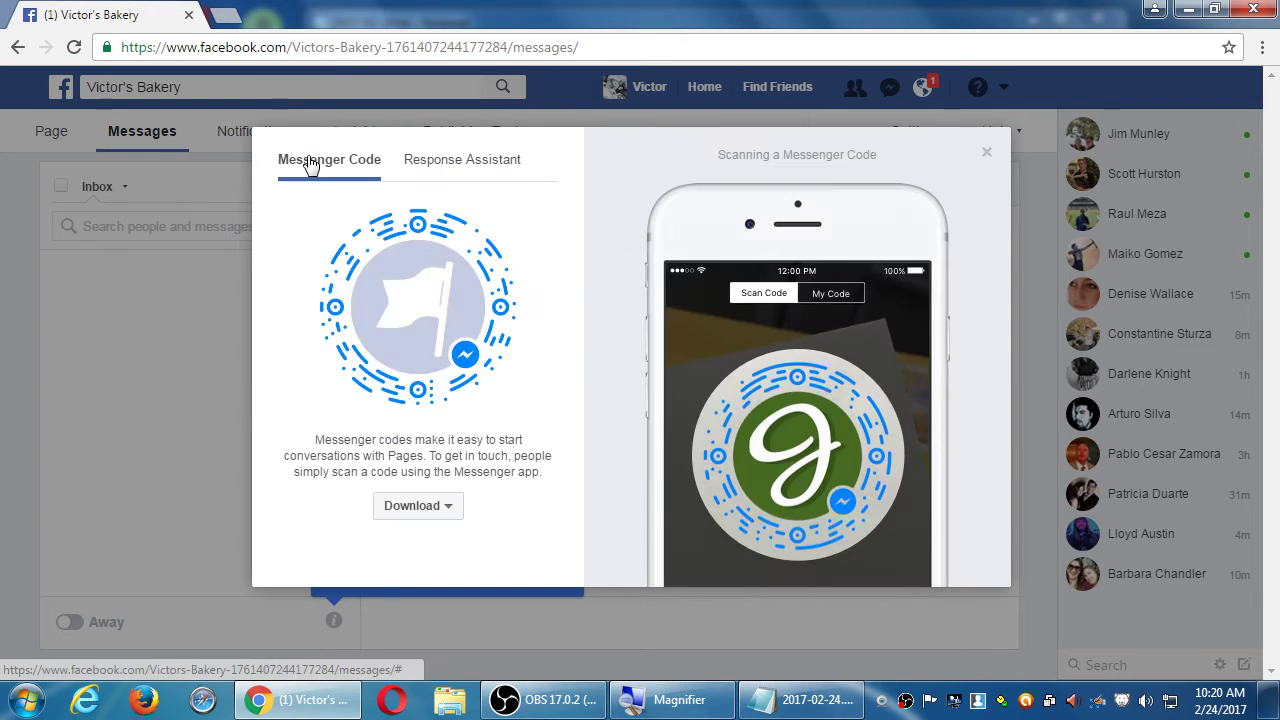
pyautogui.click(452, 168)
pyautogui.click(172, 305)
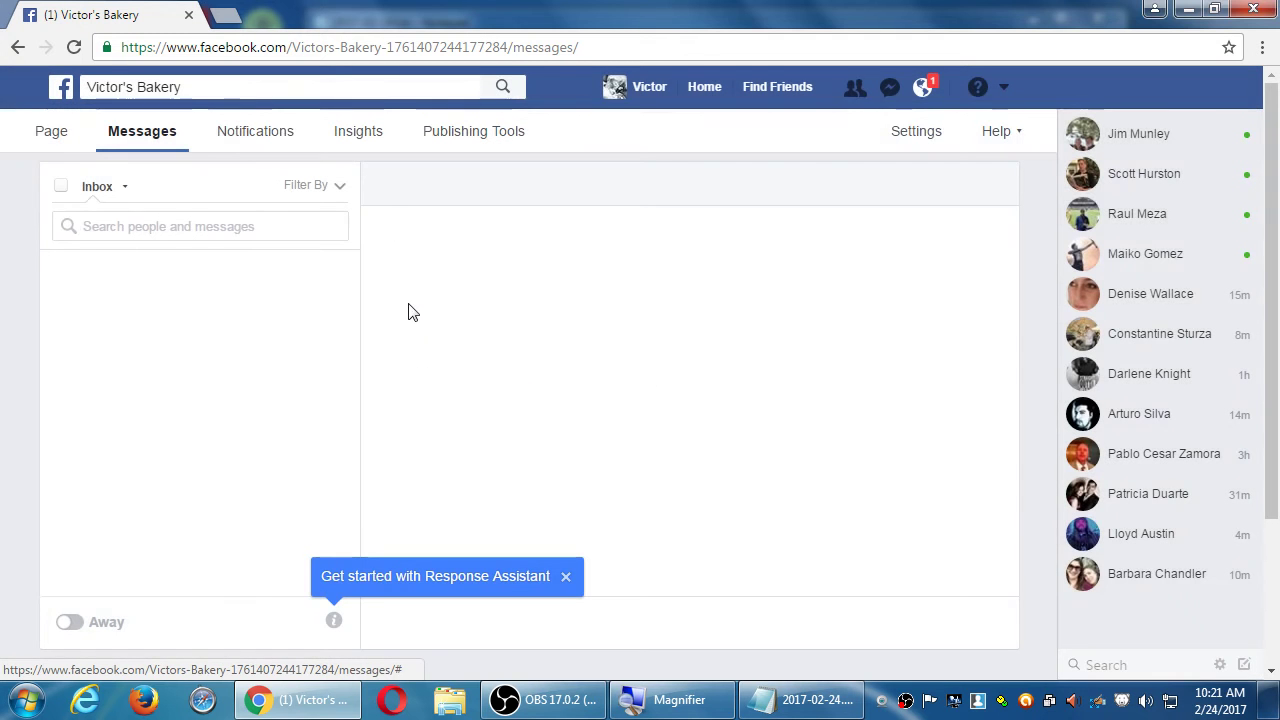
# Open the bakery page's notifications and review the Other, Activity and Requests sections before returning to the notifications list
pyautogui.click(143, 143)
pyautogui.click(287, 134)
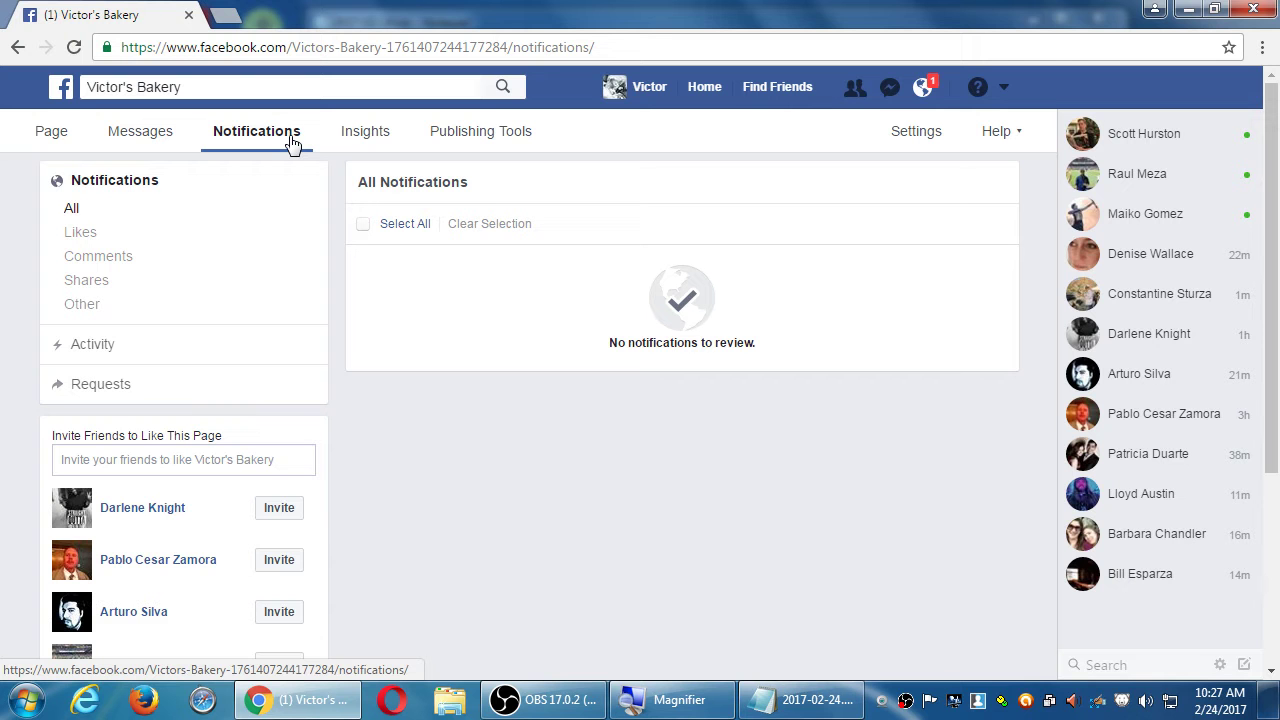
pyautogui.press('super+plus')
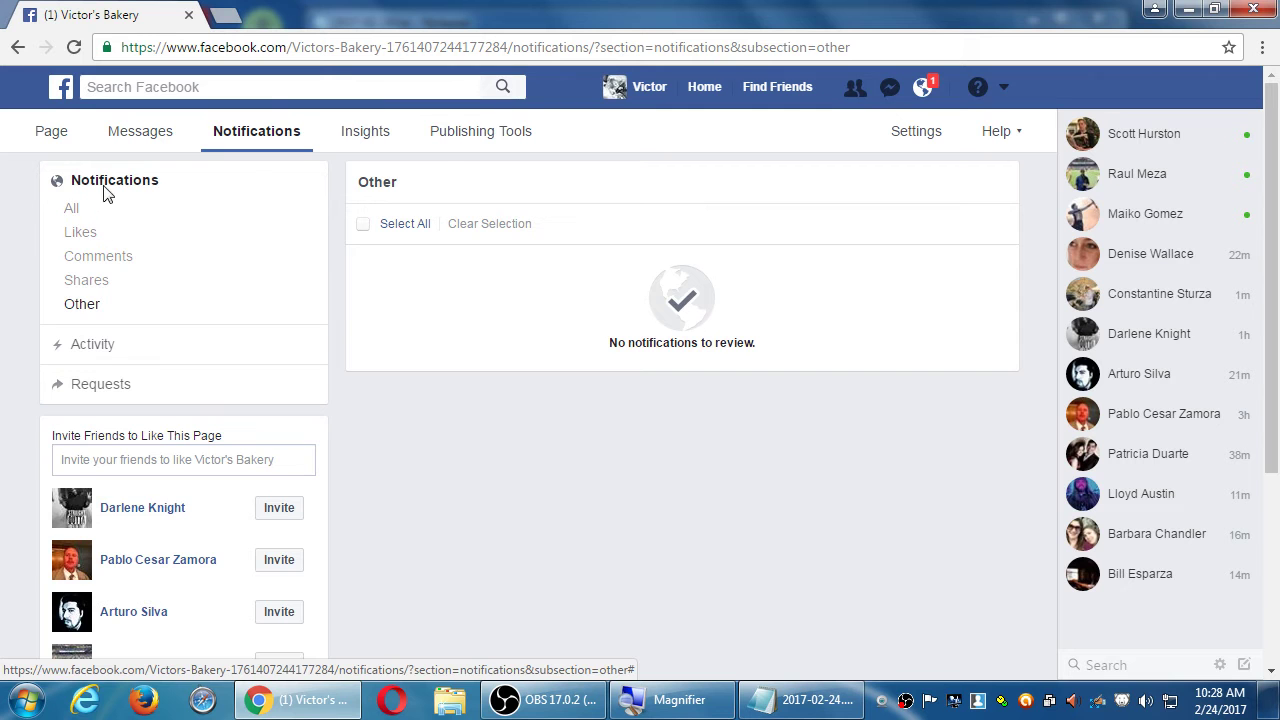
pyautogui.click(103, 340)
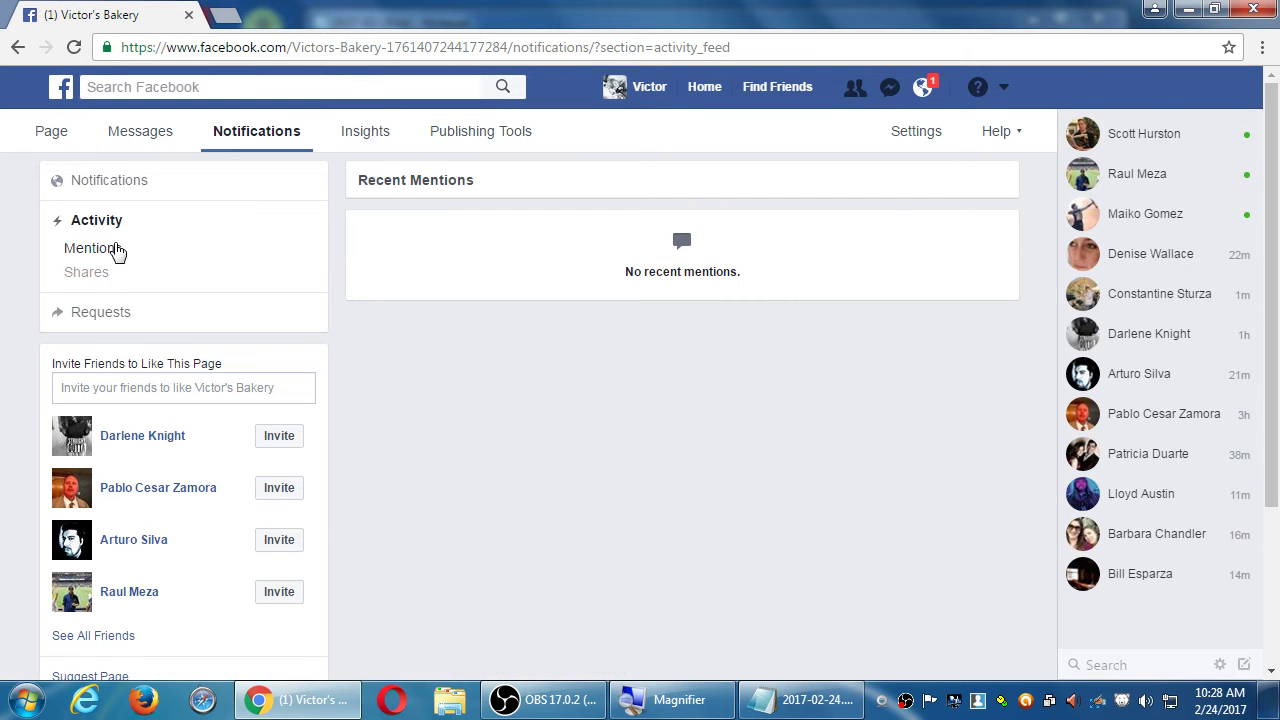
pyautogui.click(118, 313)
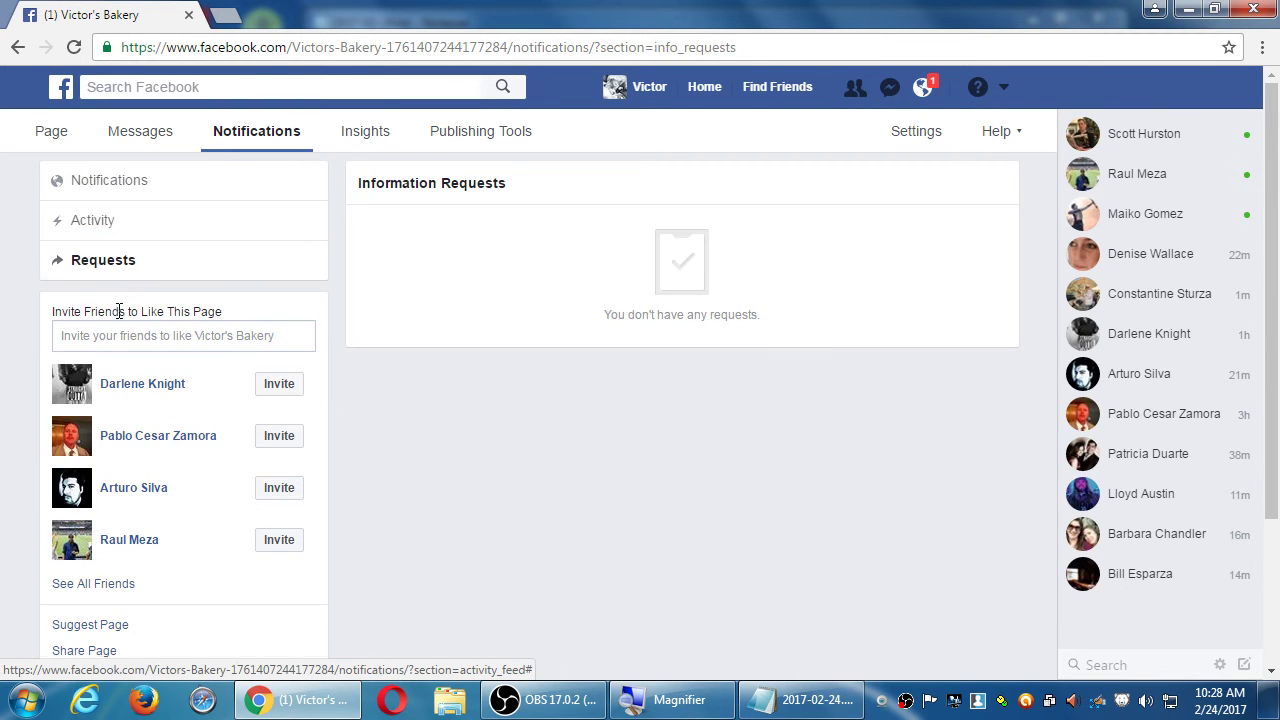
pyautogui.click(112, 184)
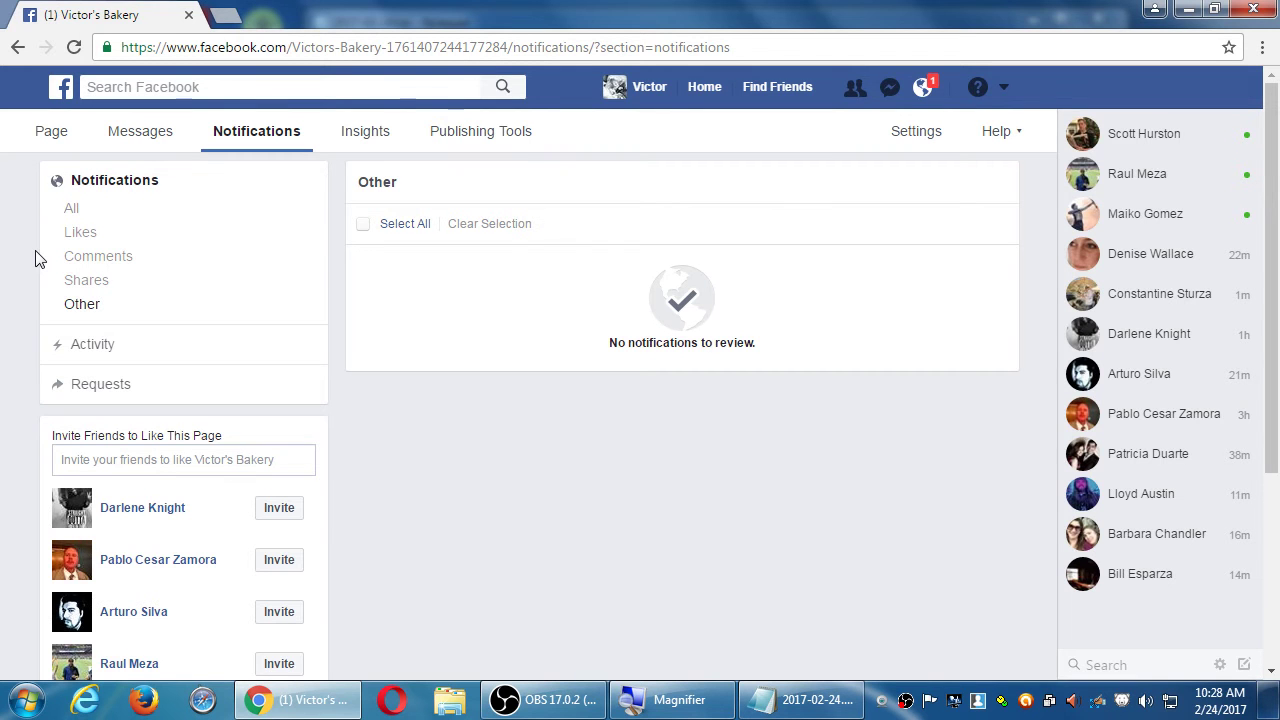
# Examine the options for inviting friends to like the bakery page and check the recent Facebook searches without running one
pyautogui.scroll(-2, 21, 258)
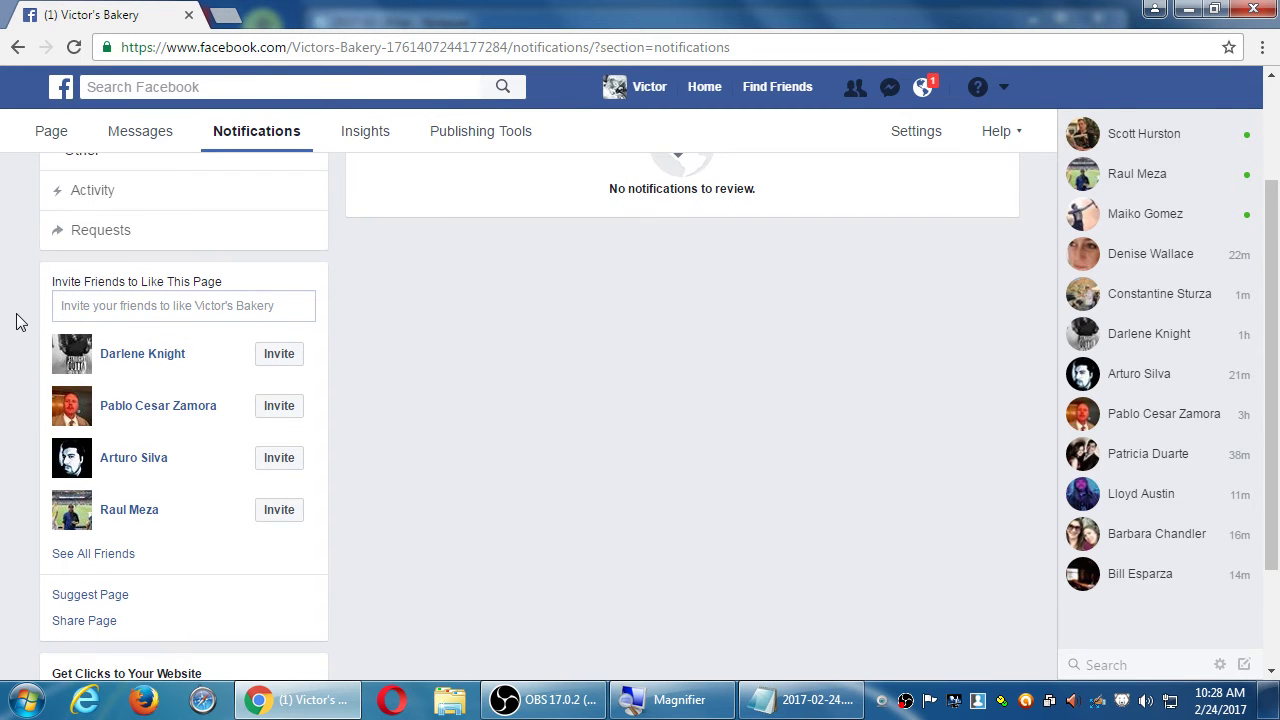
pyautogui.scroll(-1, 16, 322)
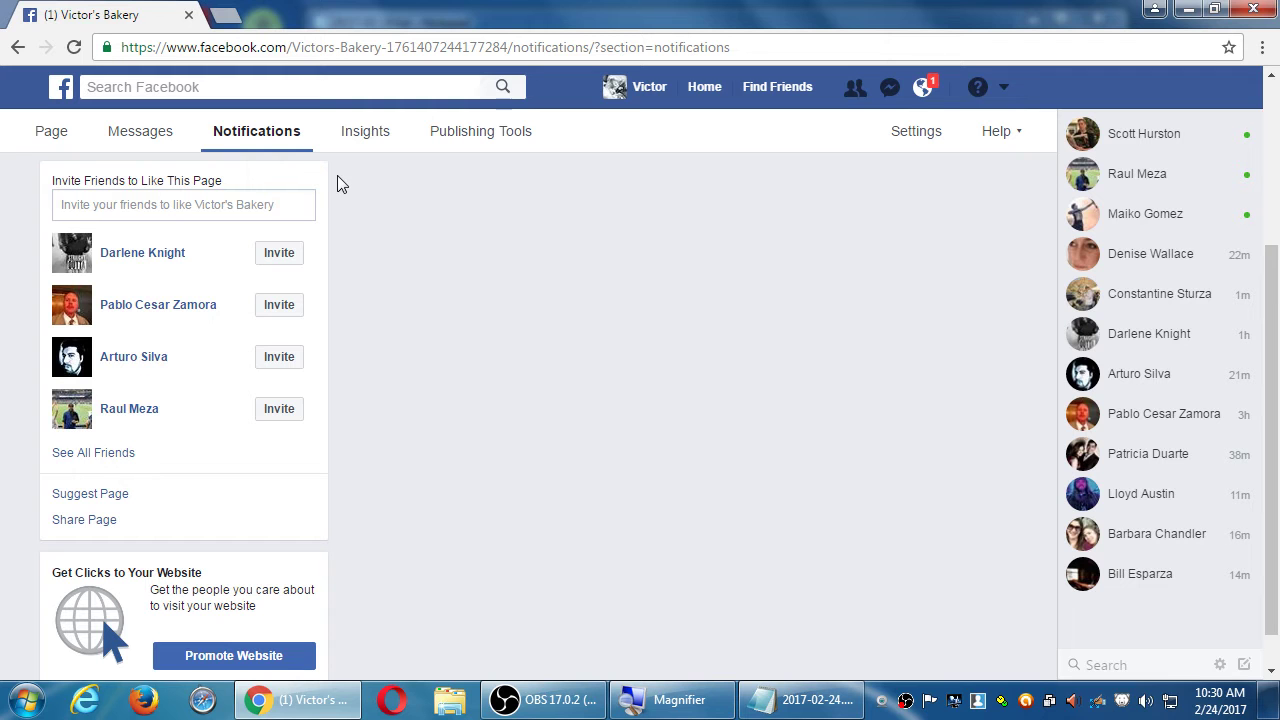
pyautogui.click(140, 88)
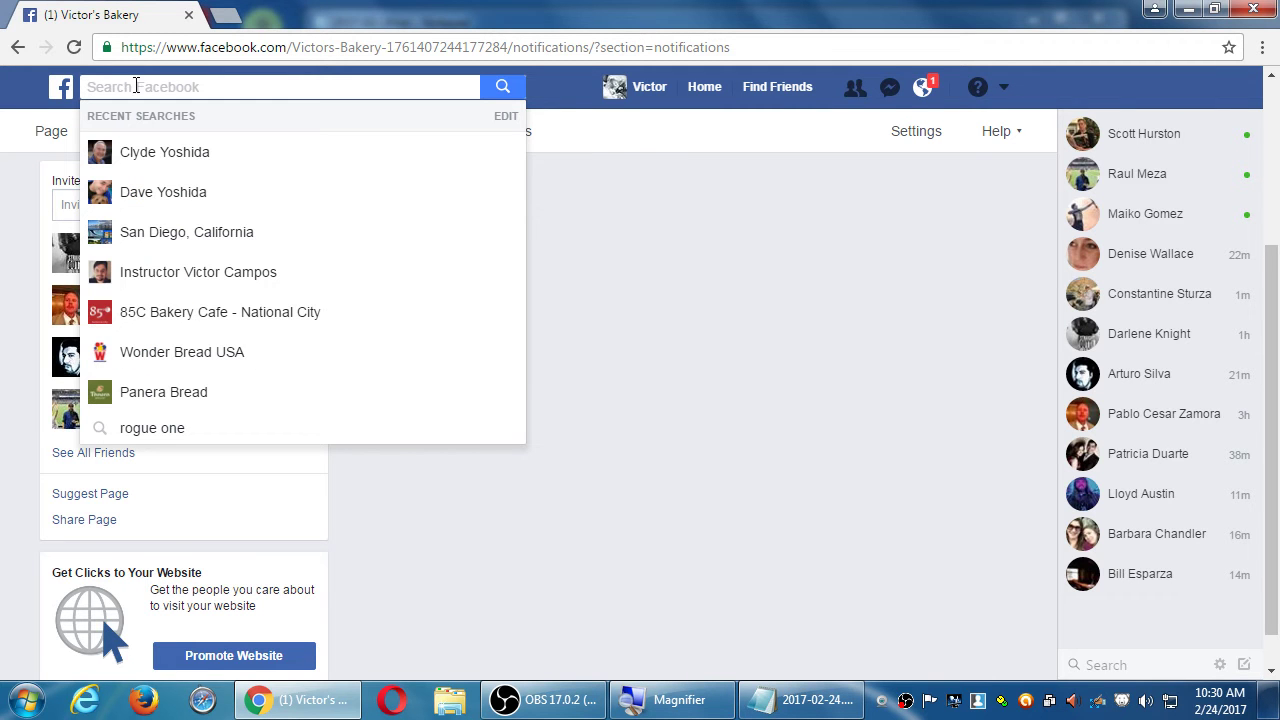
pyautogui.click(13, 207)
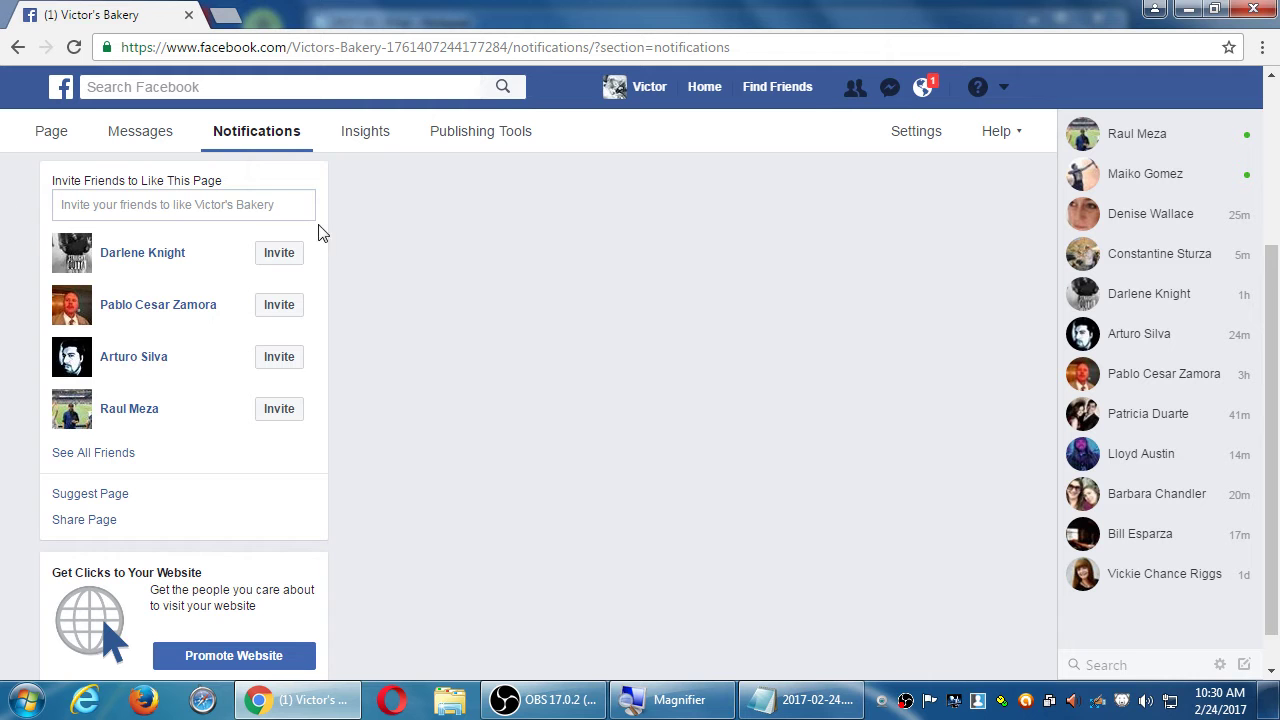
# Leave the notifications of Victor's Bakery and view the page's Insights overview
pyautogui.scroll(-1, 437, 287)
pyautogui.scroll(3, 440, 285)
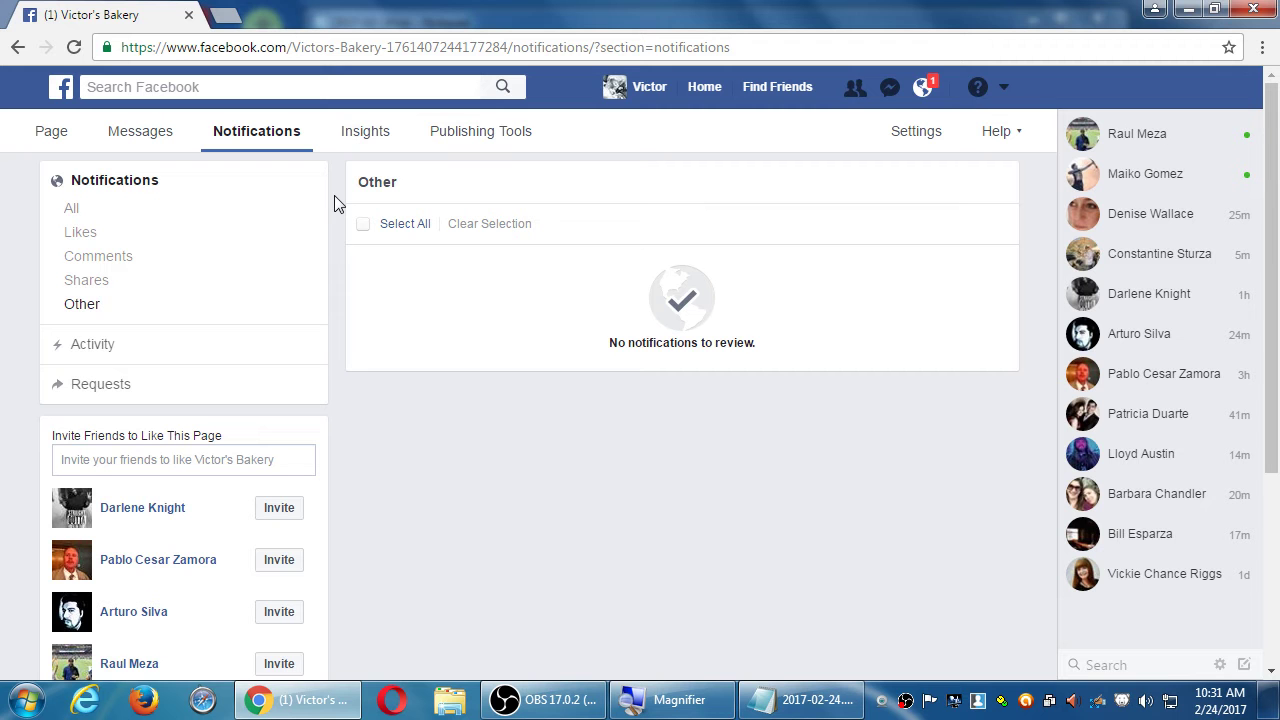
pyautogui.click(357, 140)
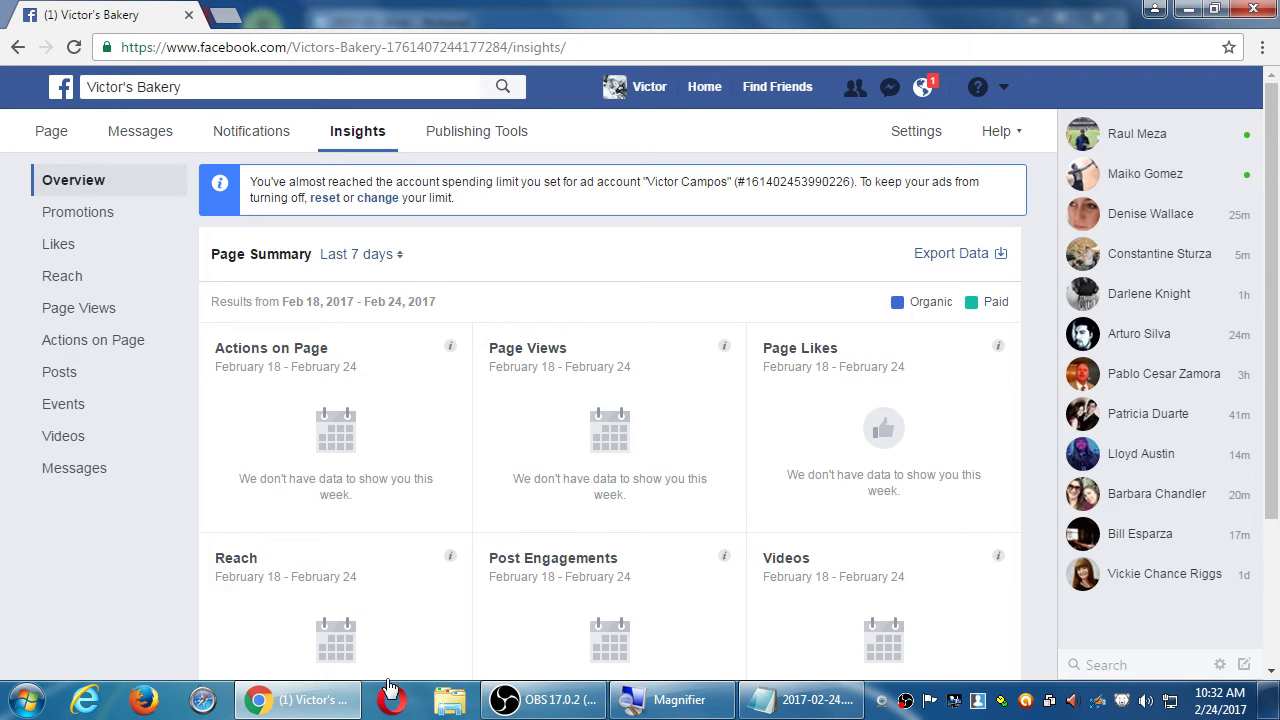
pyautogui.scroll(-2, 585, 527)
pyautogui.scroll(-2, 585, 527)
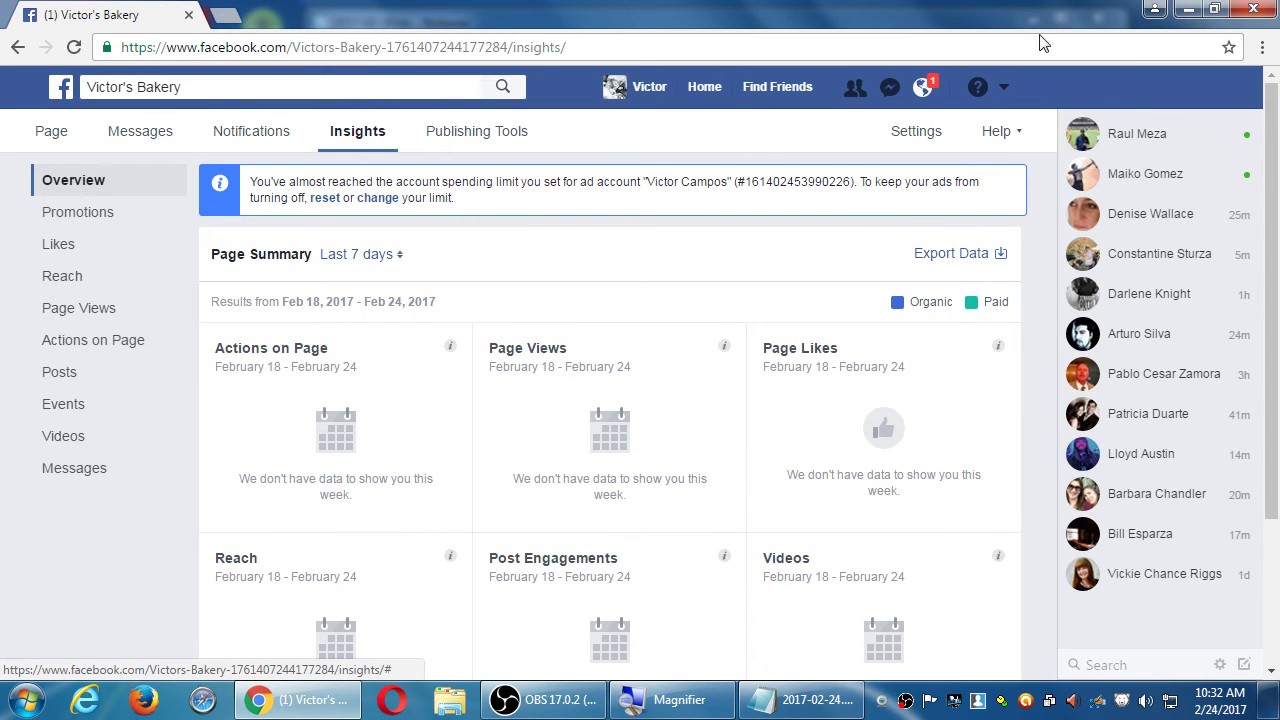
# Switch to the Chilatruck page and review the metrics in its Insights page summary
pyautogui.click(1003, 88)
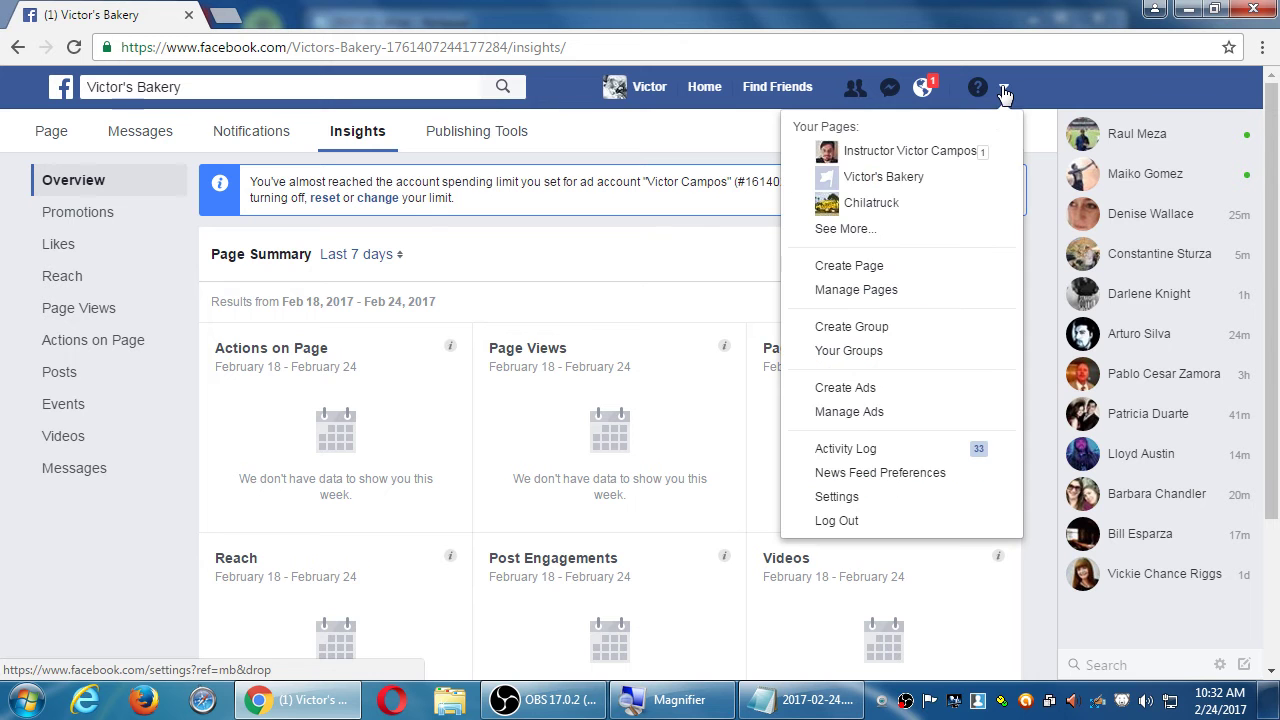
pyautogui.click(958, 205)
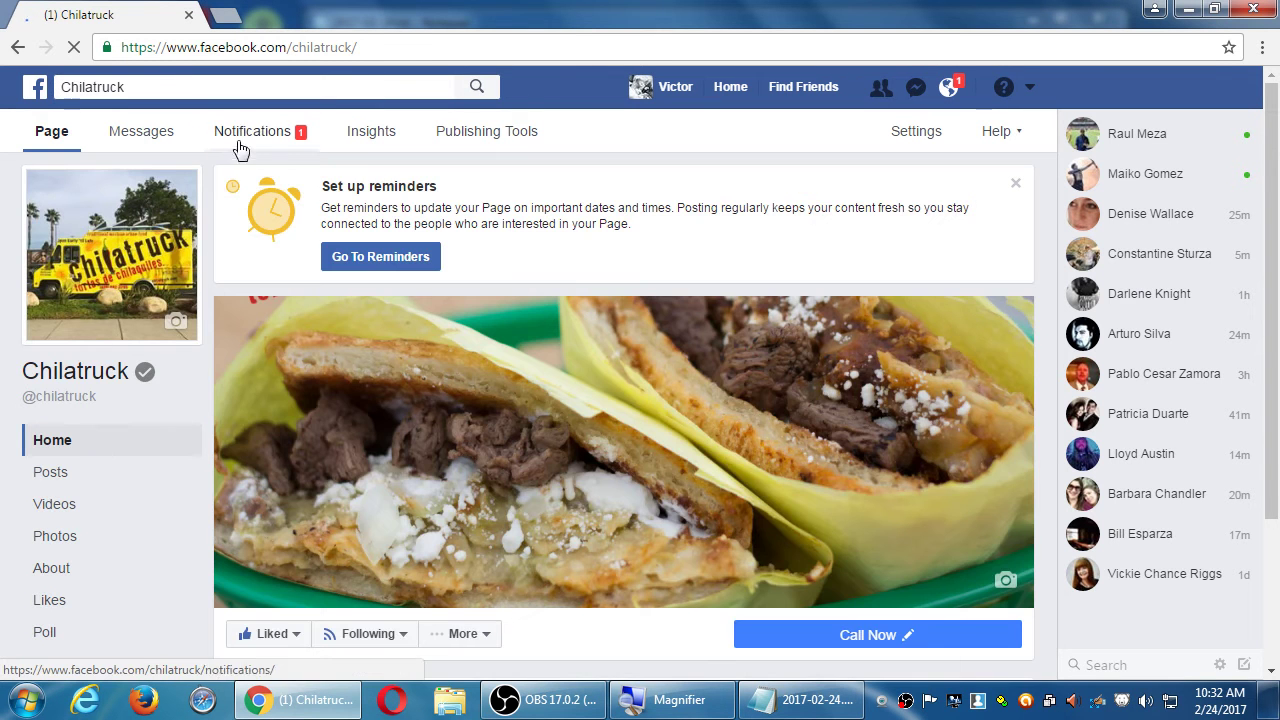
pyautogui.click(358, 136)
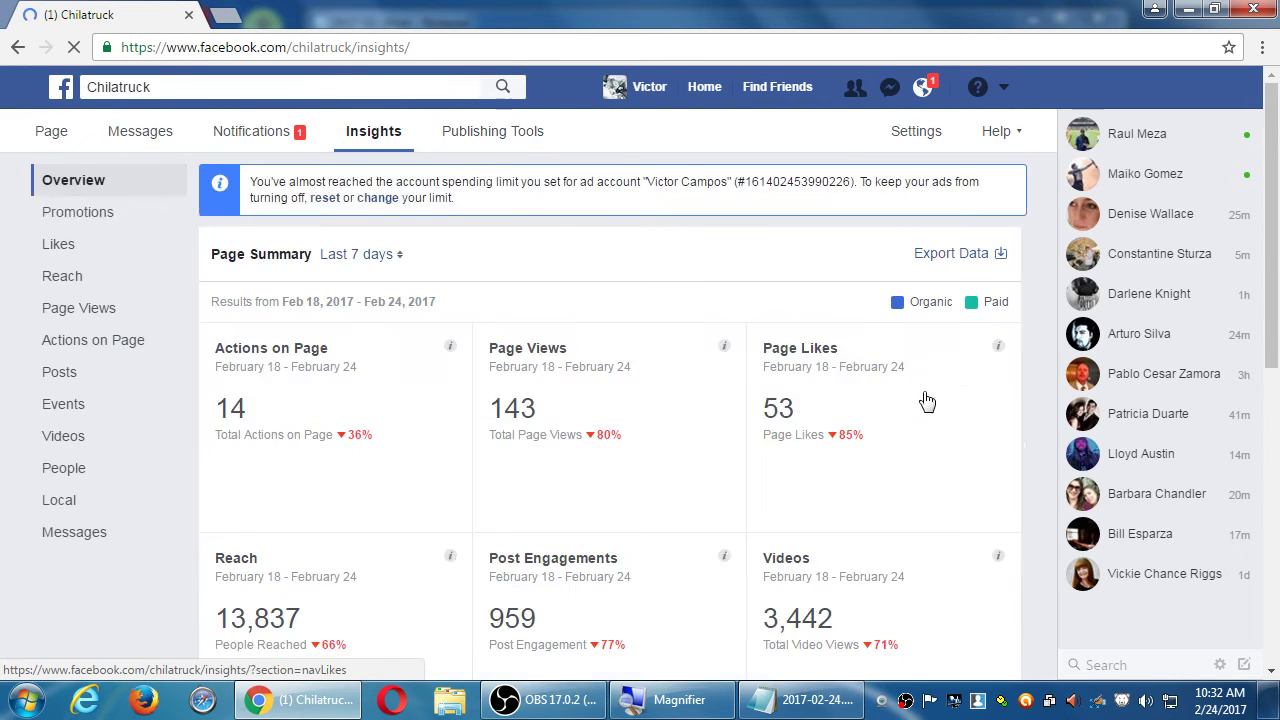
pyautogui.scroll(-2, 1033, 384)
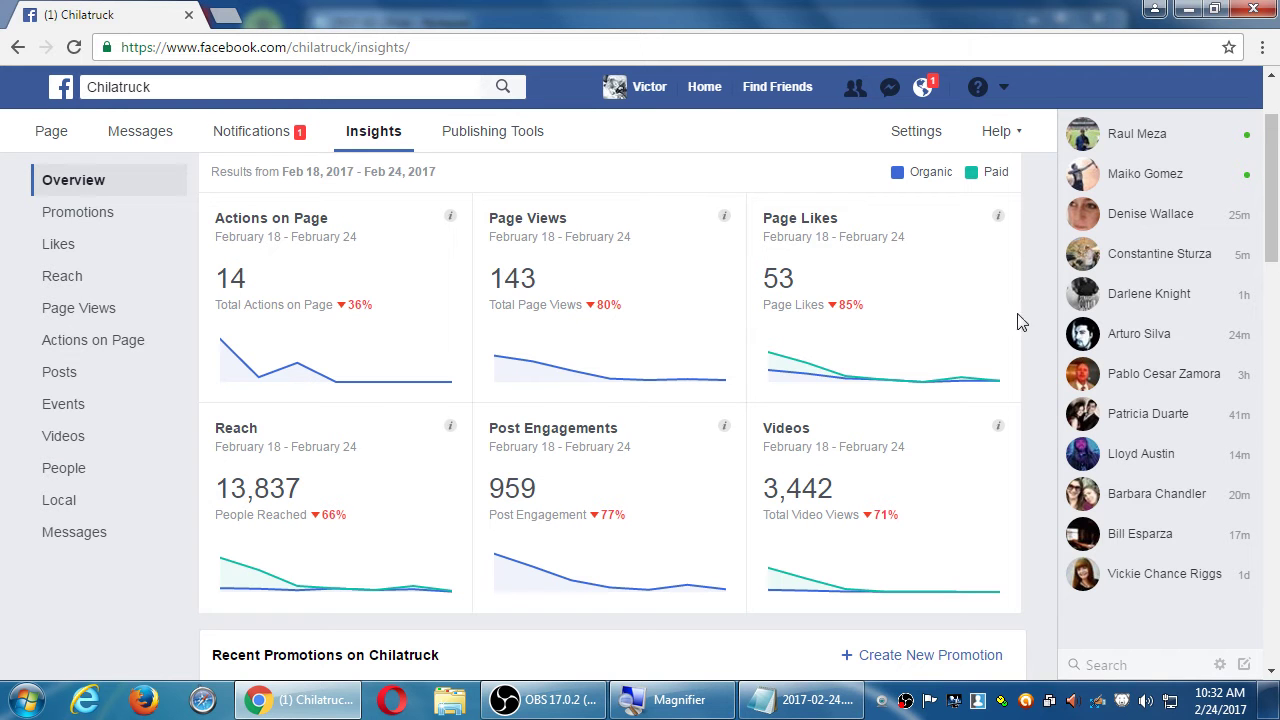
# Open the Elsa Valencia Designs page from the full list of managed pages and review its Insights overview
pyautogui.click(1003, 88)
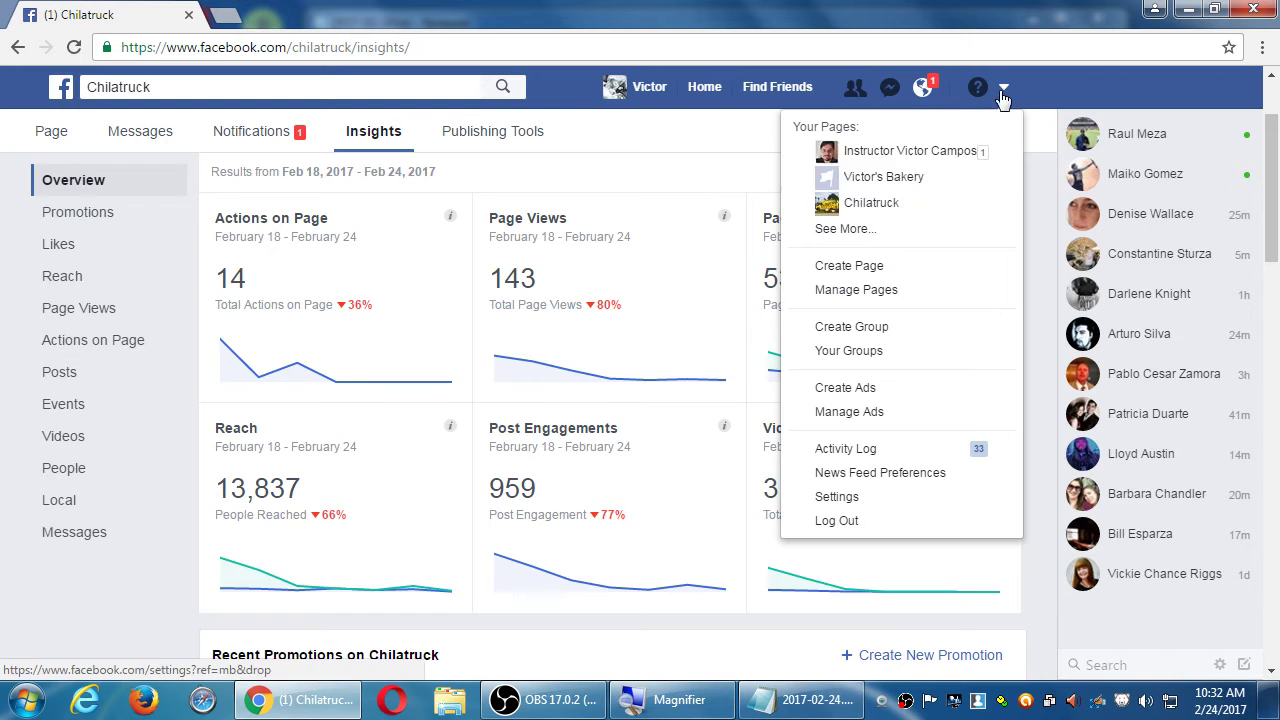
pyautogui.click(906, 227)
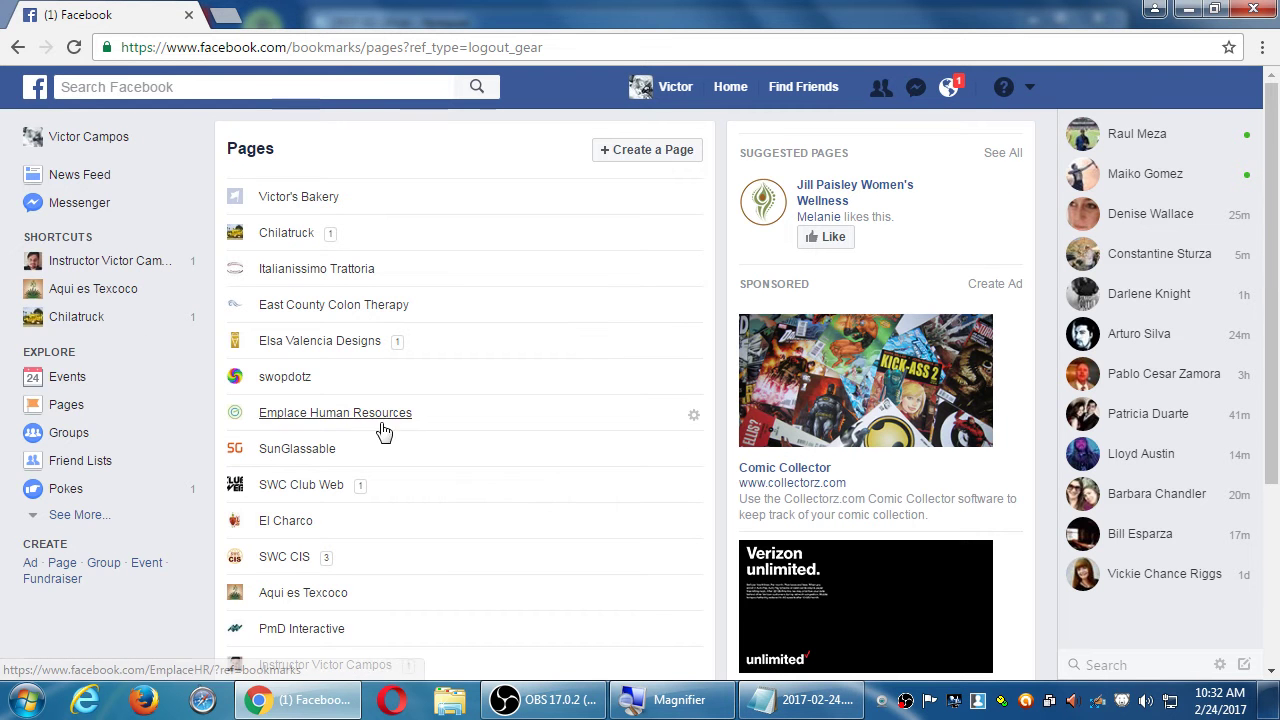
pyautogui.click(305, 343)
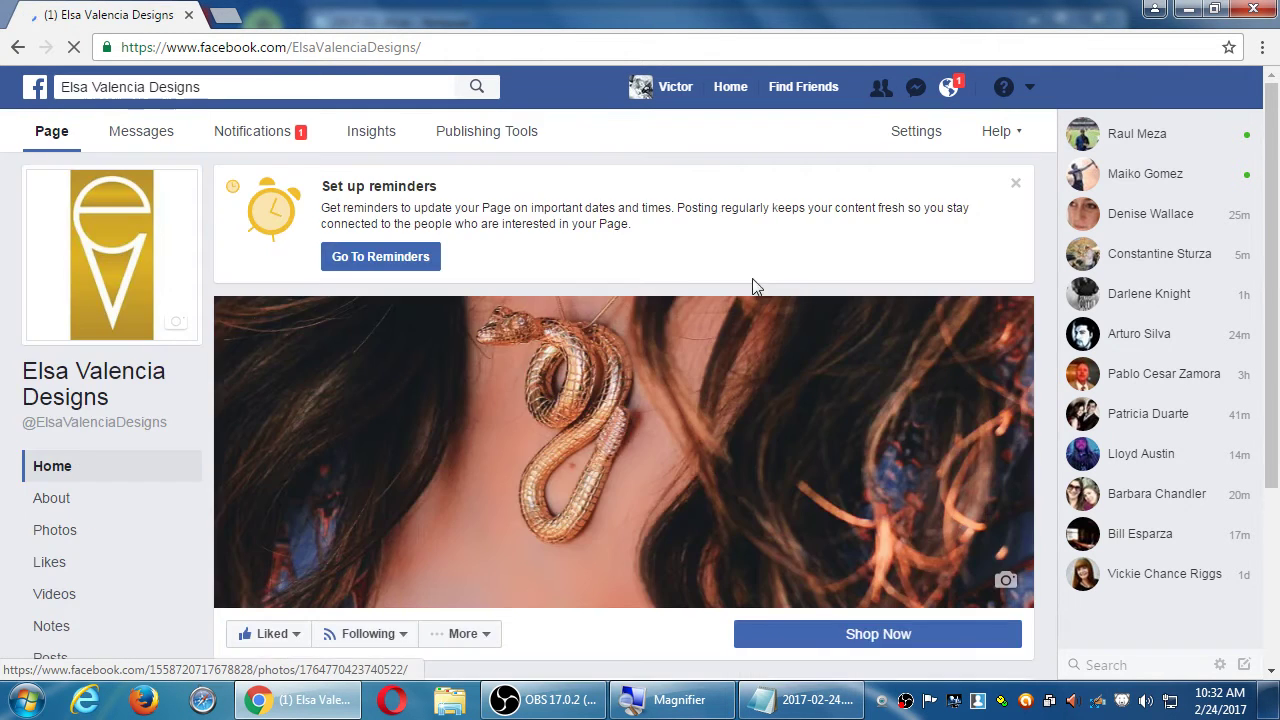
pyautogui.click(365, 134)
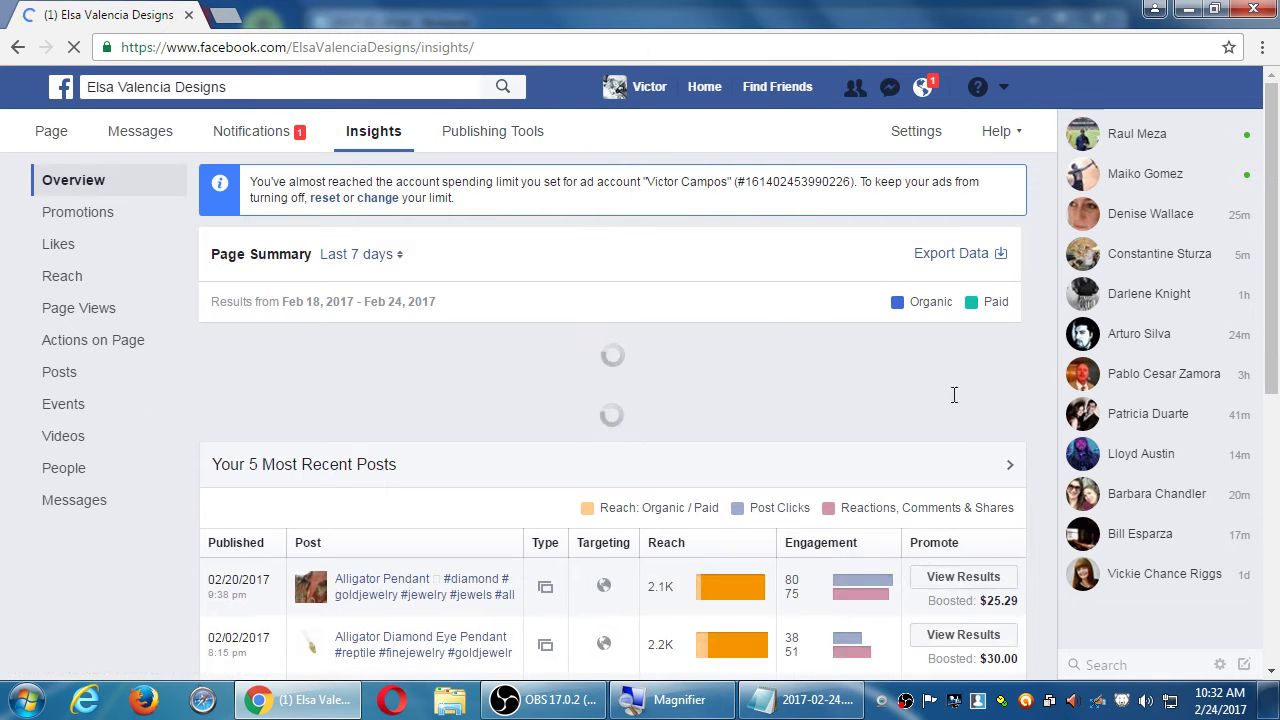
pyautogui.scroll(-1, 1028, 410)
pyautogui.scroll(-1, 1025, 405)
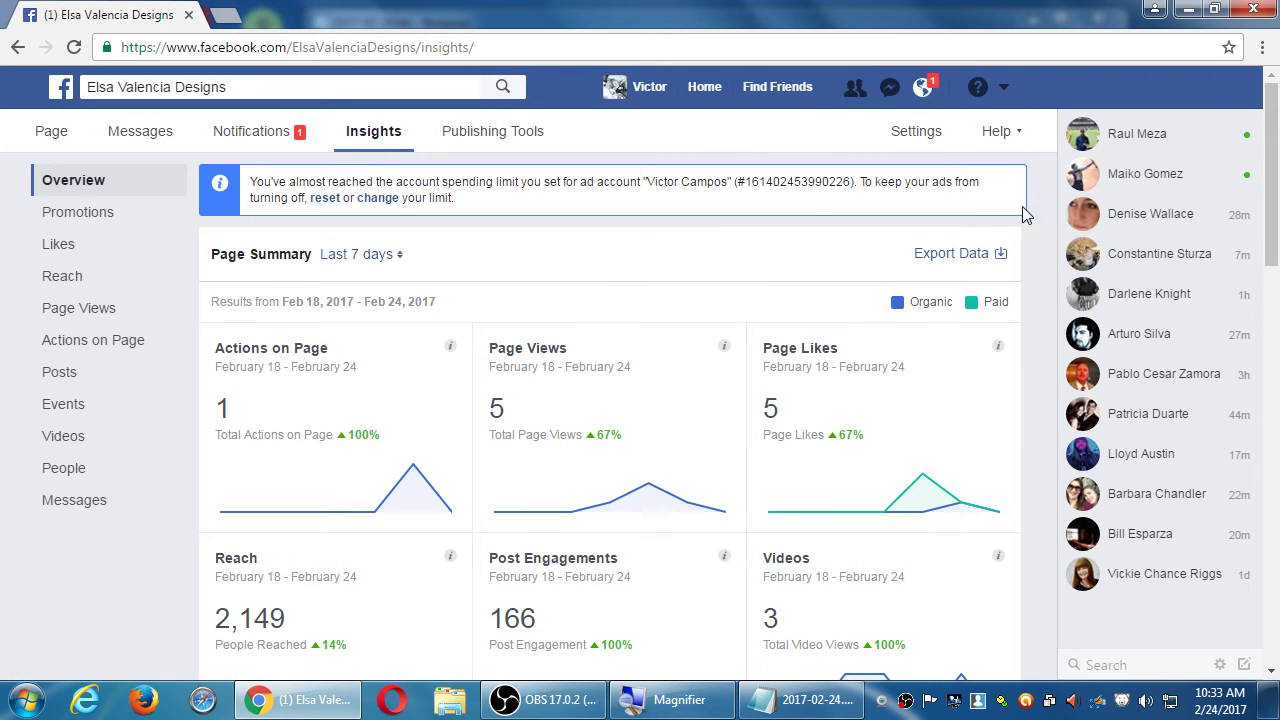
# Open the Aqui es Texcoco page from the full pages list and examine its Insights page summary for the last 7 days
pyautogui.click(1003, 87)
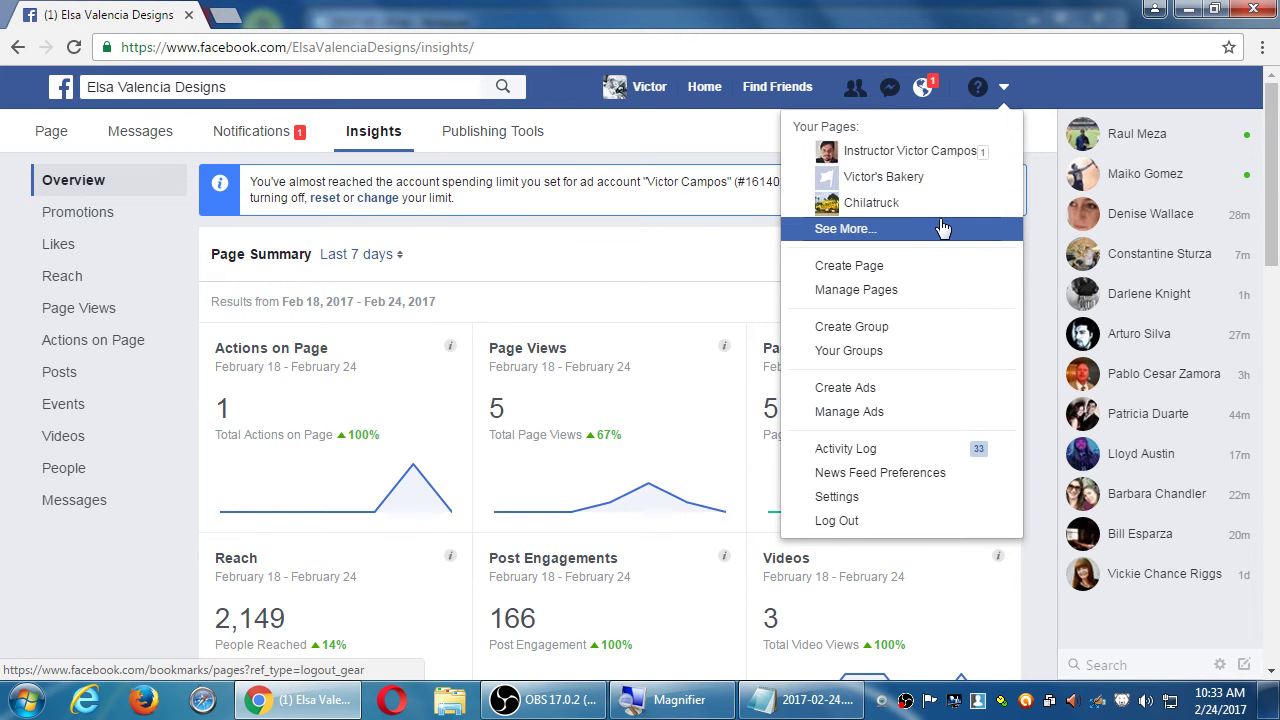
pyautogui.click(845, 229)
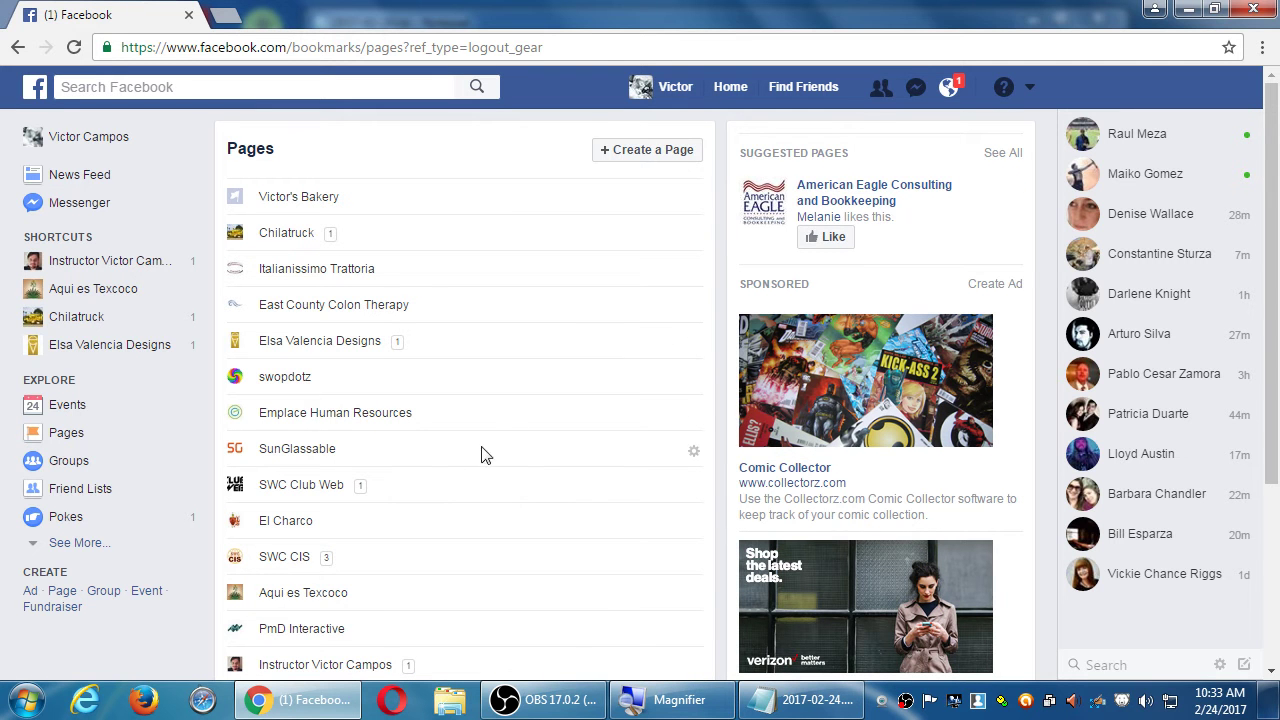
pyautogui.click(330, 596)
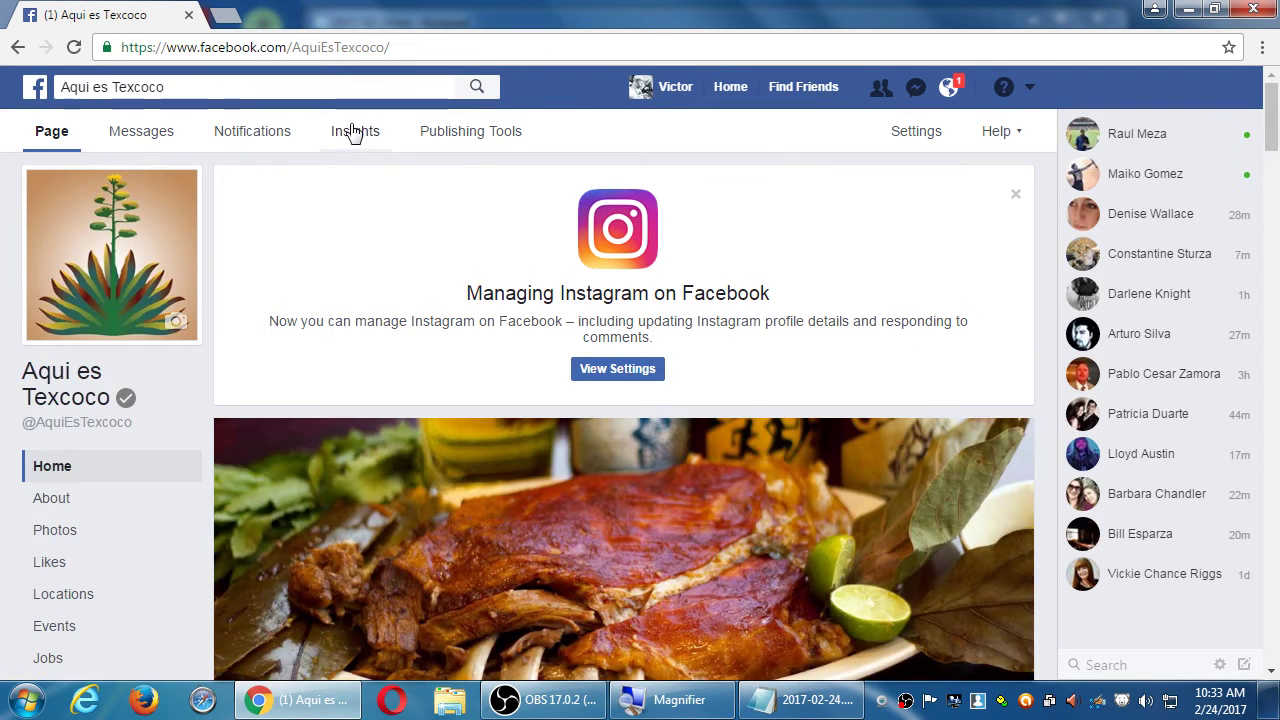
pyautogui.click(353, 131)
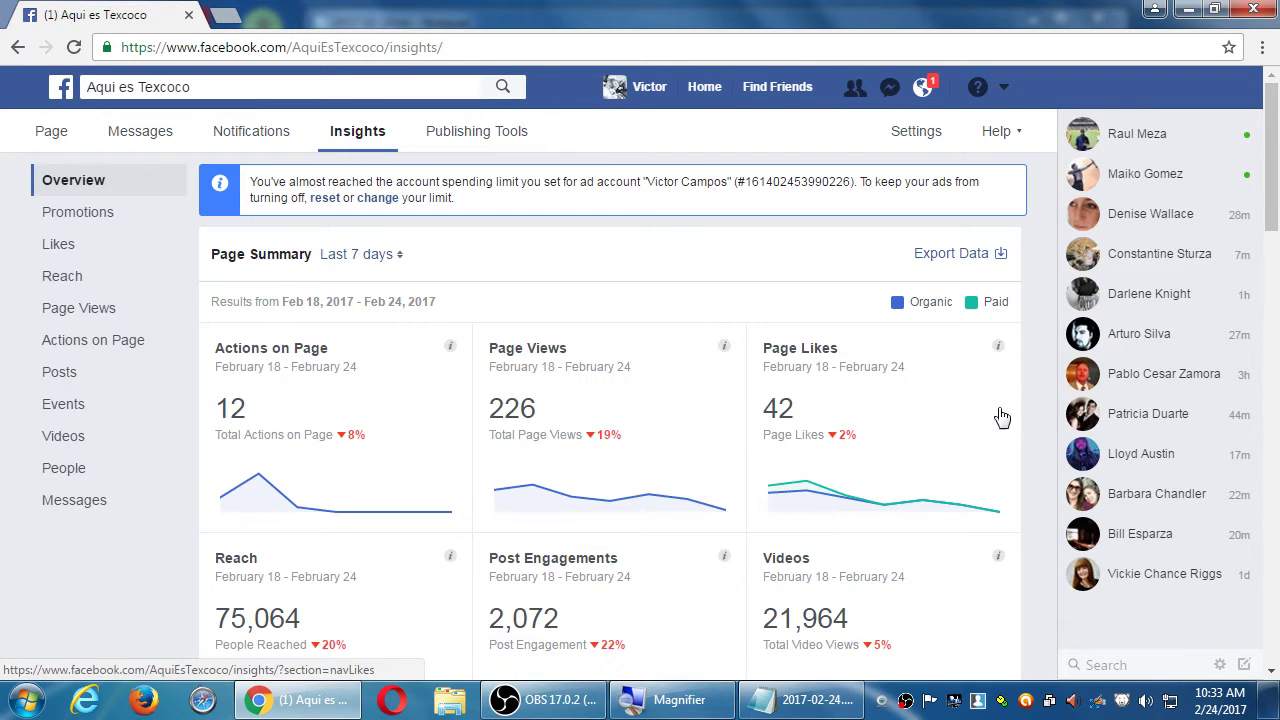
pyautogui.scroll(-1, 1036, 426)
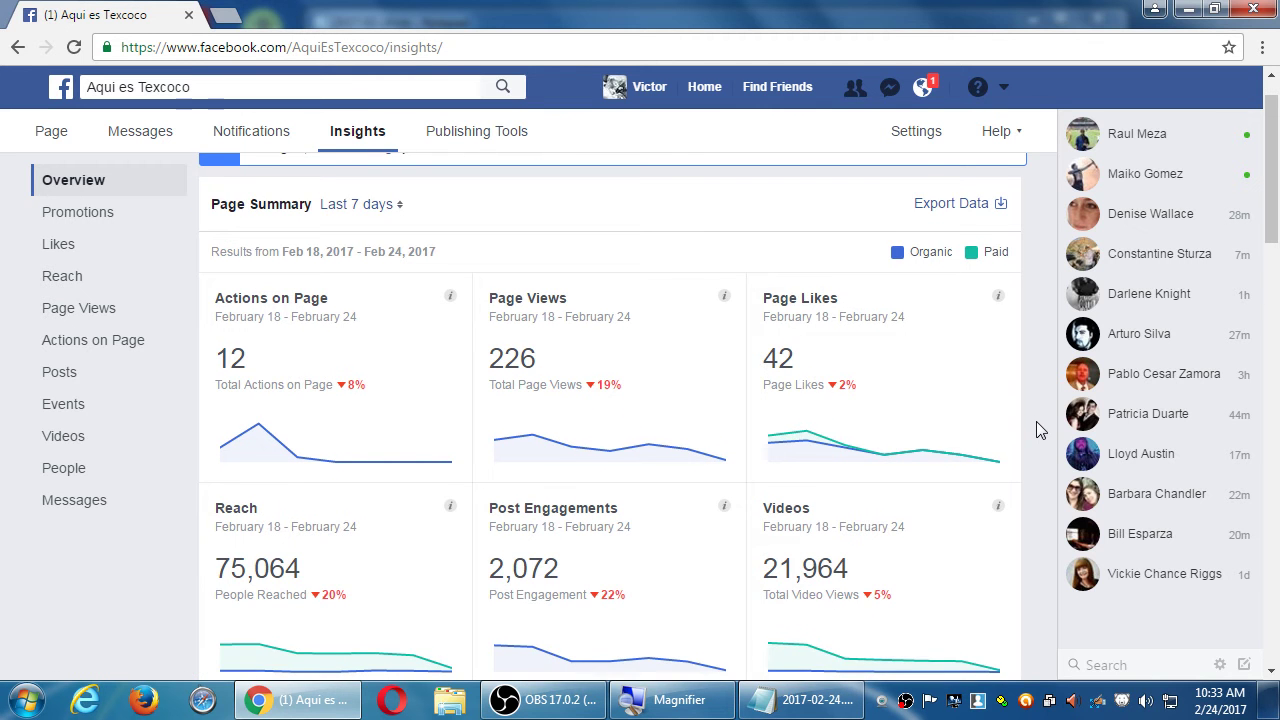
pyautogui.scroll(-1, 1036, 421)
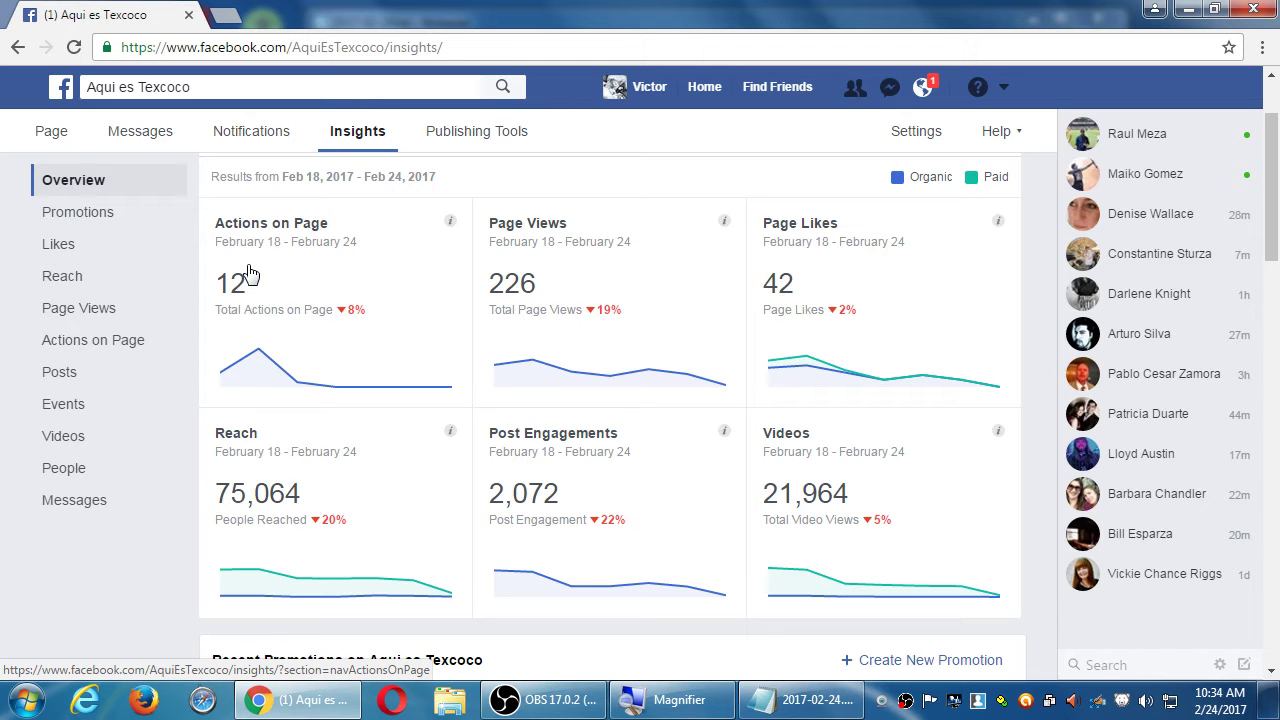
# Return to the Victor's Bakery page and examine the page summary cards in its Insights
pyautogui.click(1003, 90)
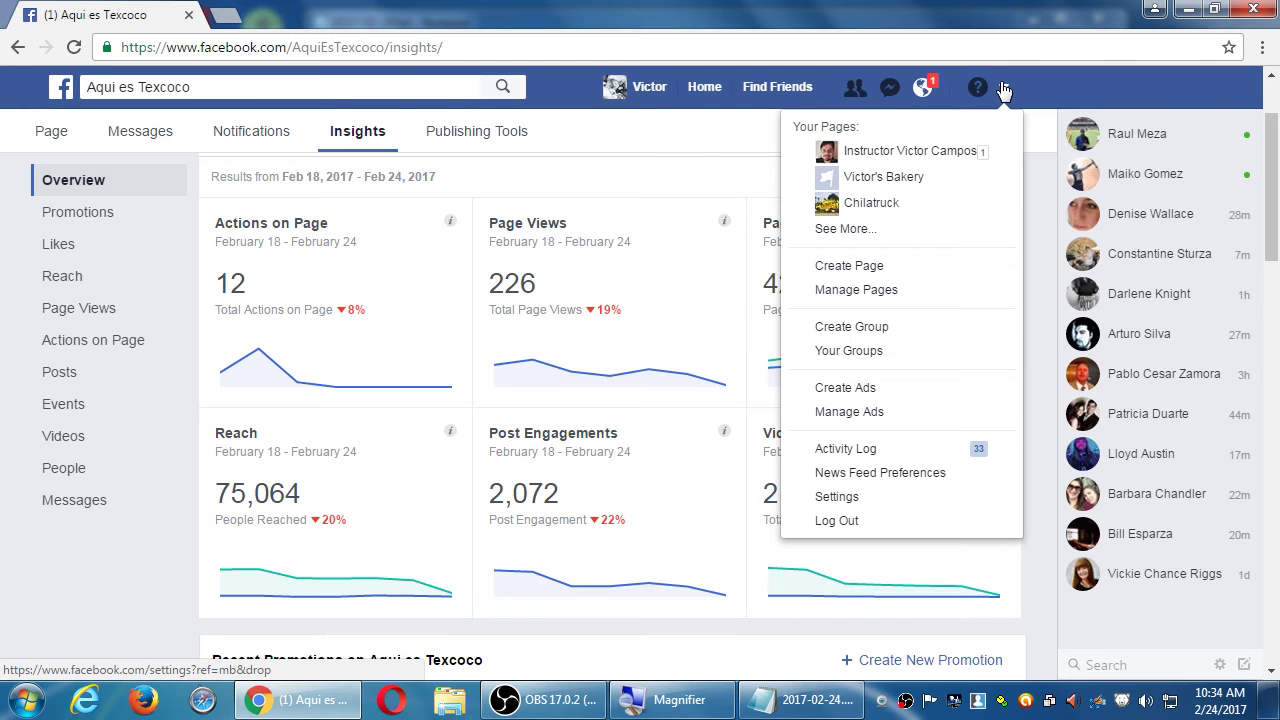
pyautogui.click(919, 180)
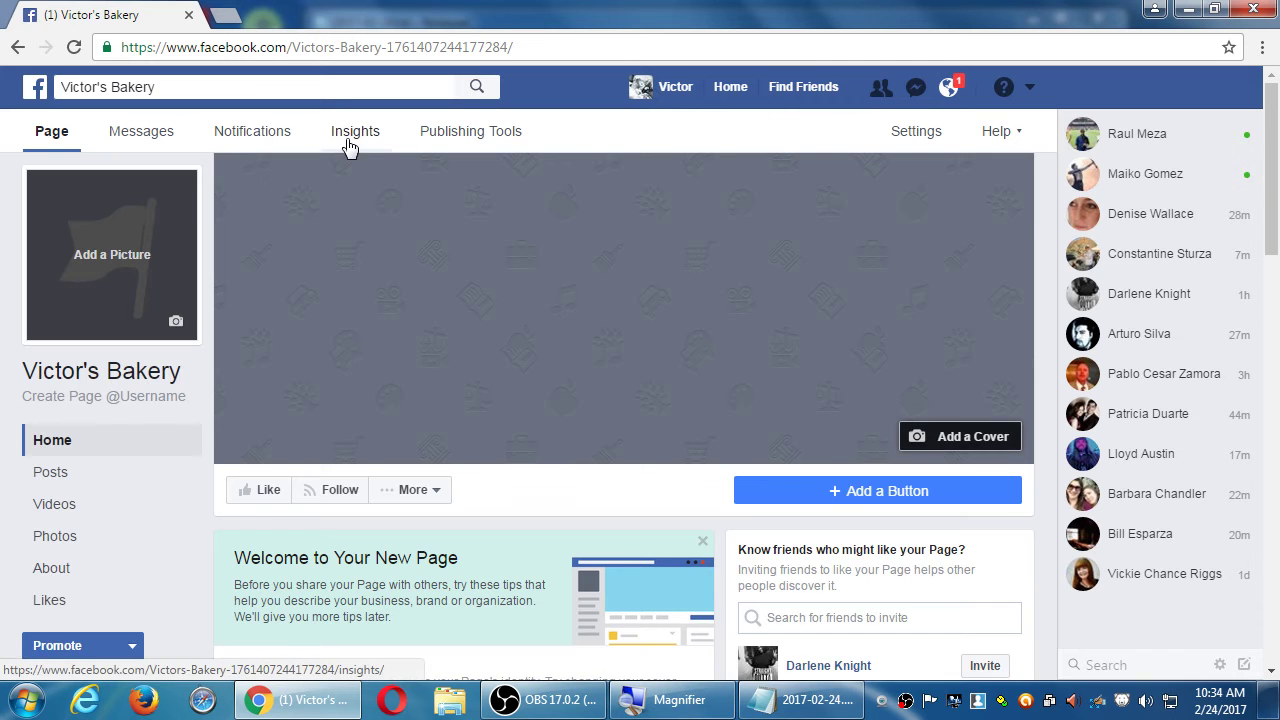
pyautogui.click(348, 141)
pyautogui.scroll(-1, 1031, 435)
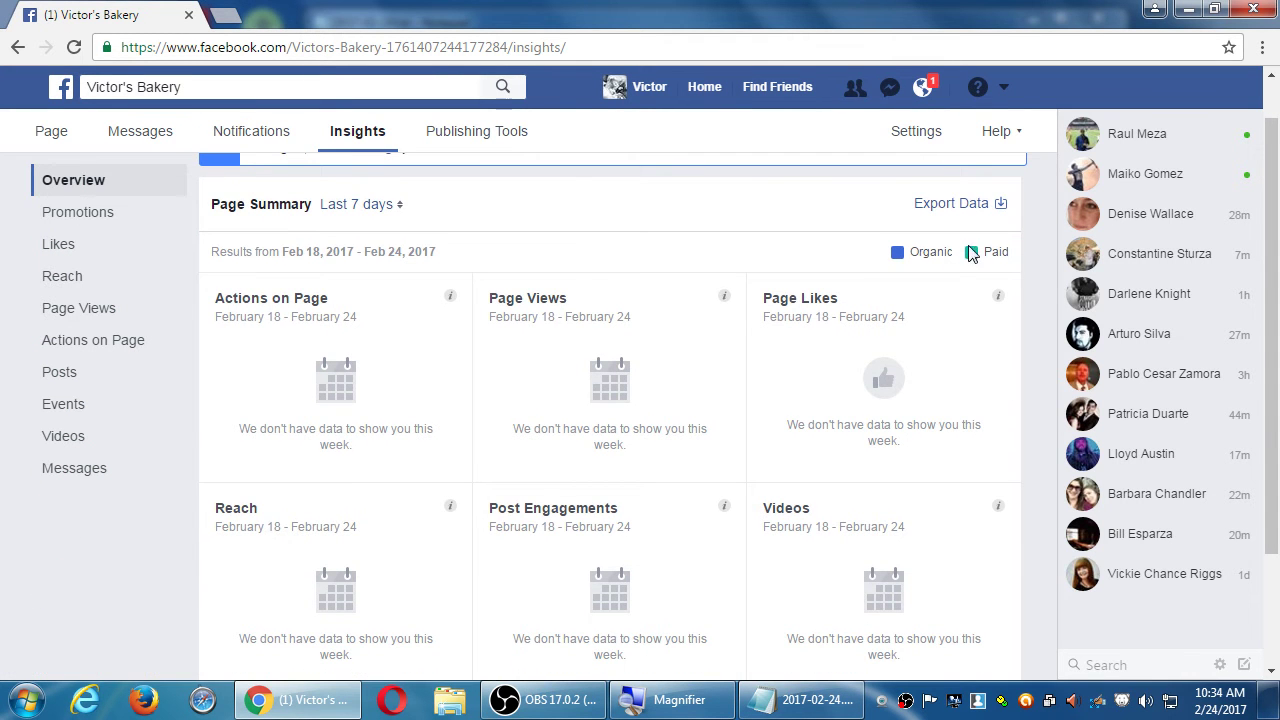
pyautogui.scroll(-1, 1031, 238)
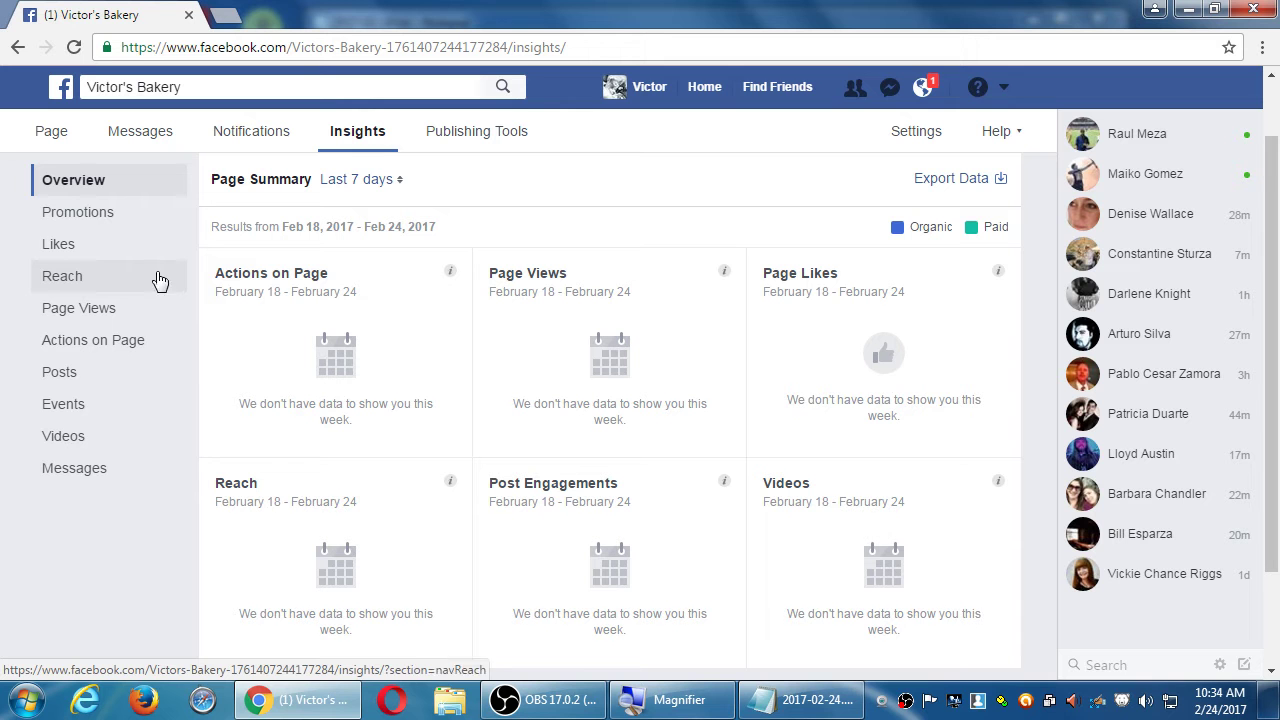
# Go back to the Aqui es Texcoco page through the full pages list and open its Insights
pyautogui.click(1001, 87)
pyautogui.click(928, 230)
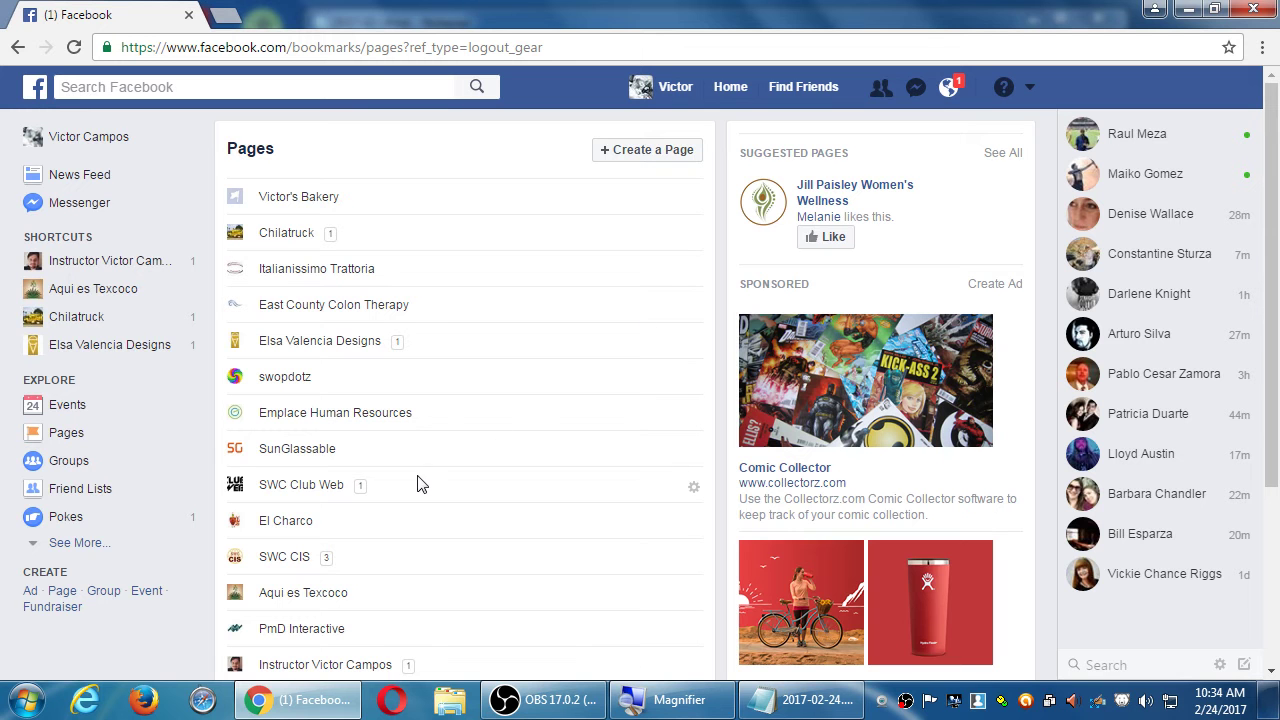
pyautogui.click(323, 597)
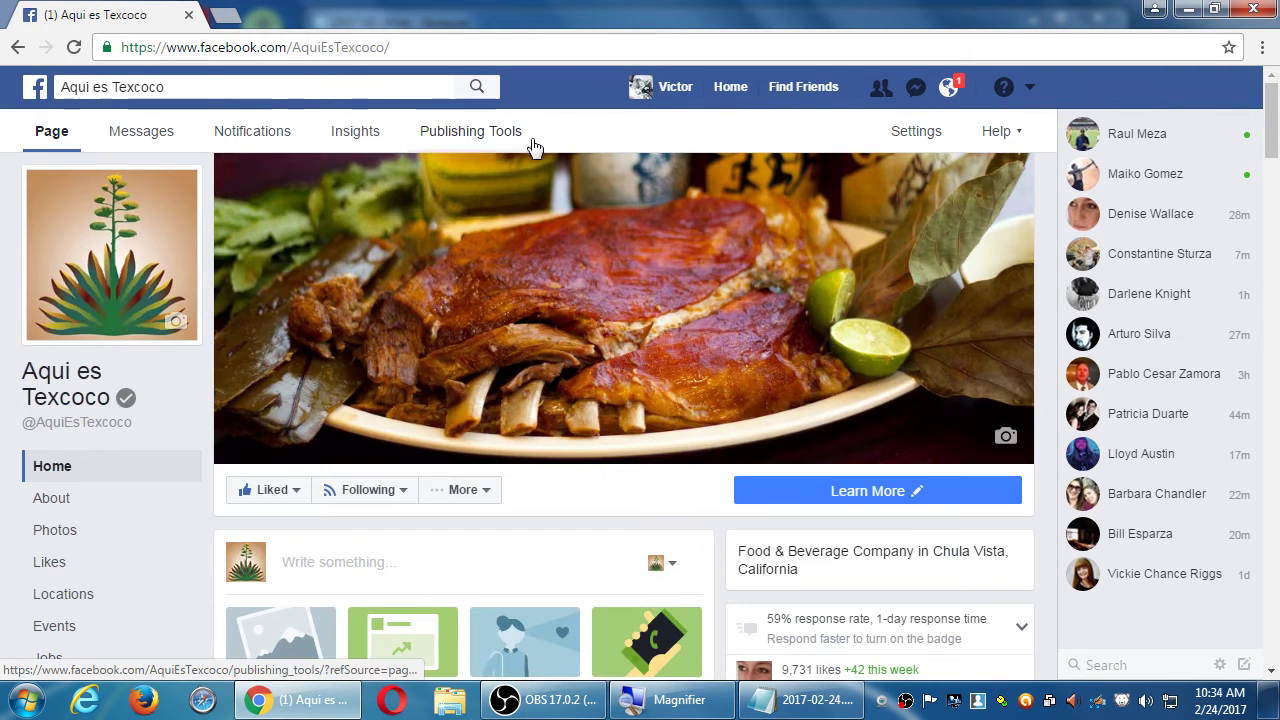
pyautogui.click(355, 138)
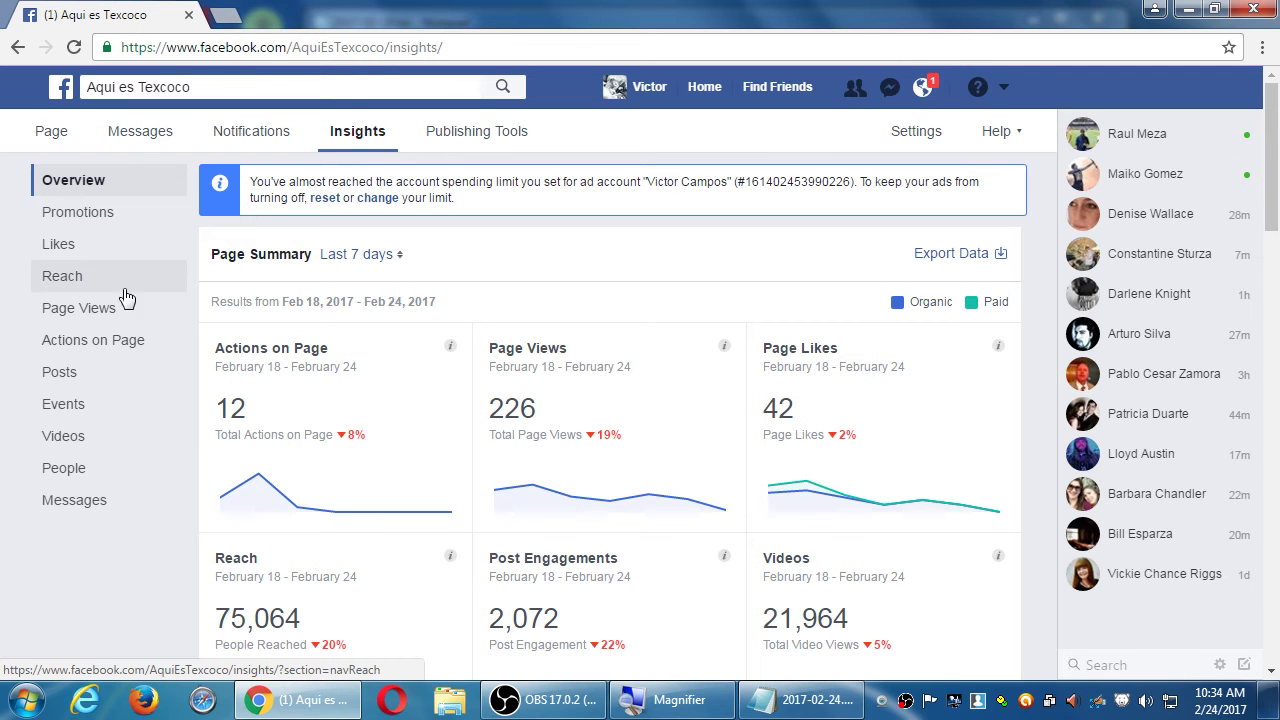
# Open the Likes section of the Insights and look through the total, net and source charts for page likes
pyautogui.click(97, 256)
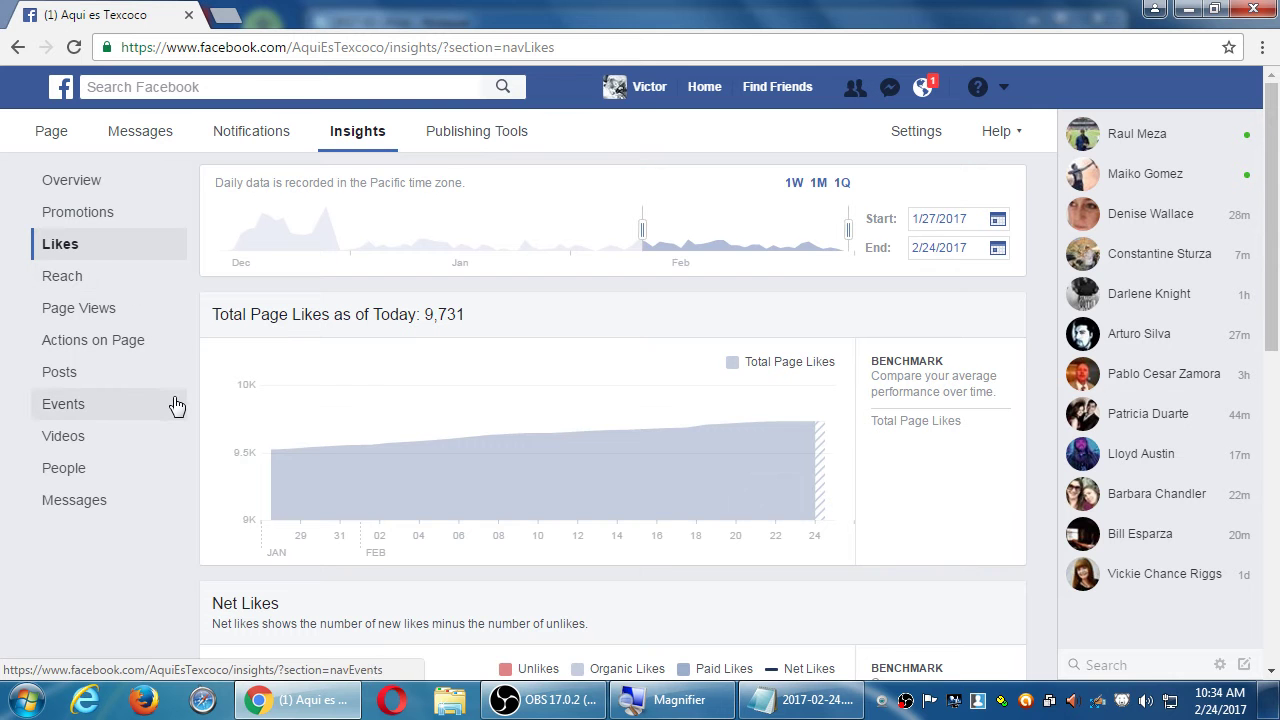
pyautogui.scroll(-3, 175, 405)
pyautogui.scroll(-4, 175, 405)
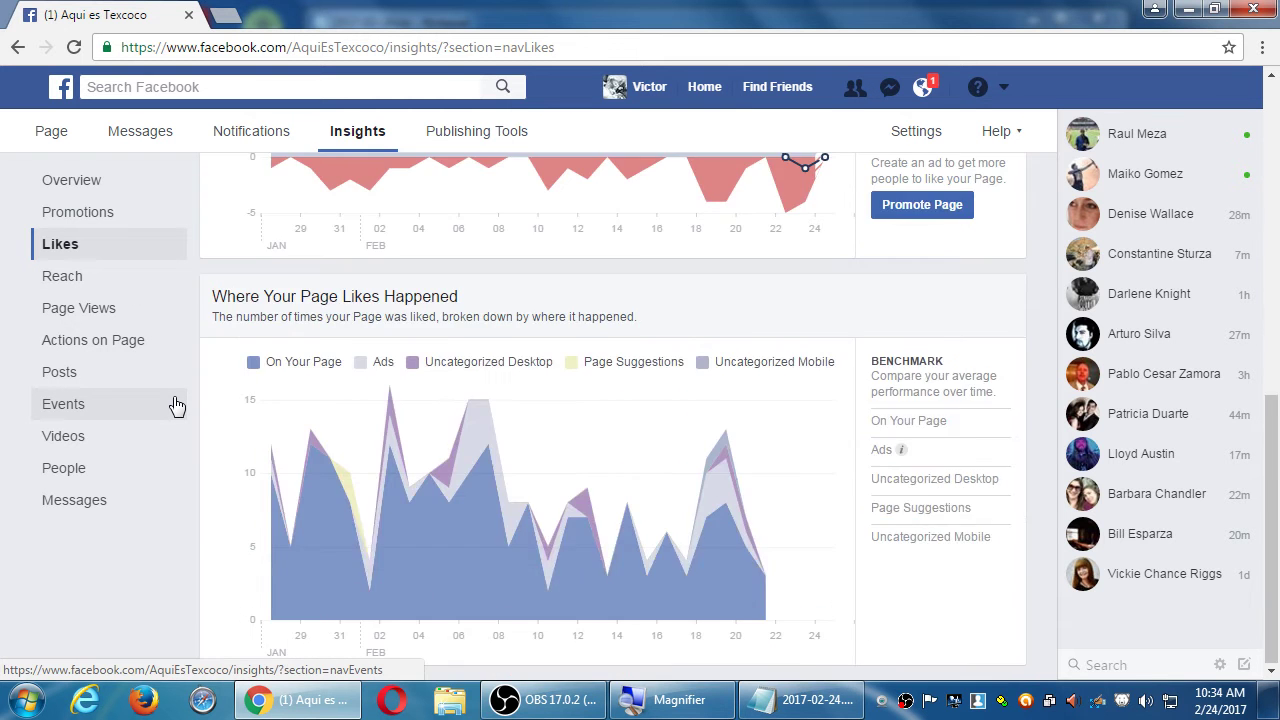
pyautogui.scroll(7, 175, 405)
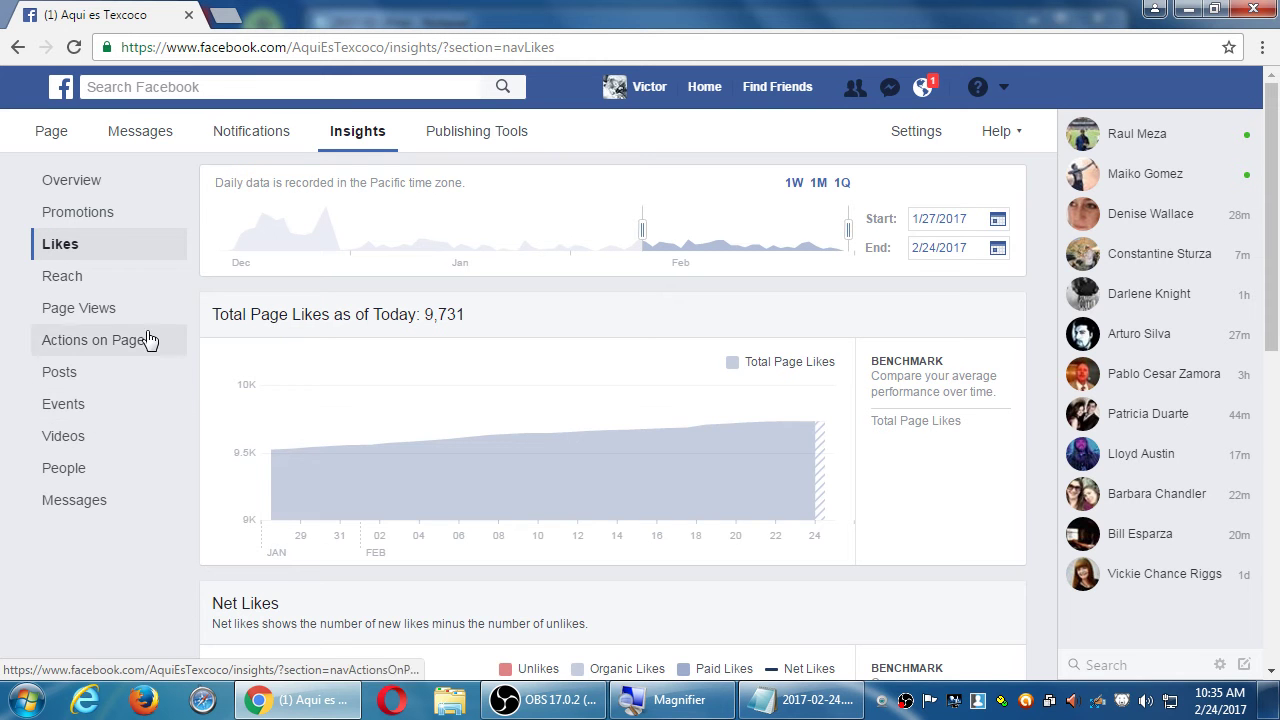
# Open the Reach section and look through the post reach, reactions, comments and shares charts
pyautogui.click(105, 289)
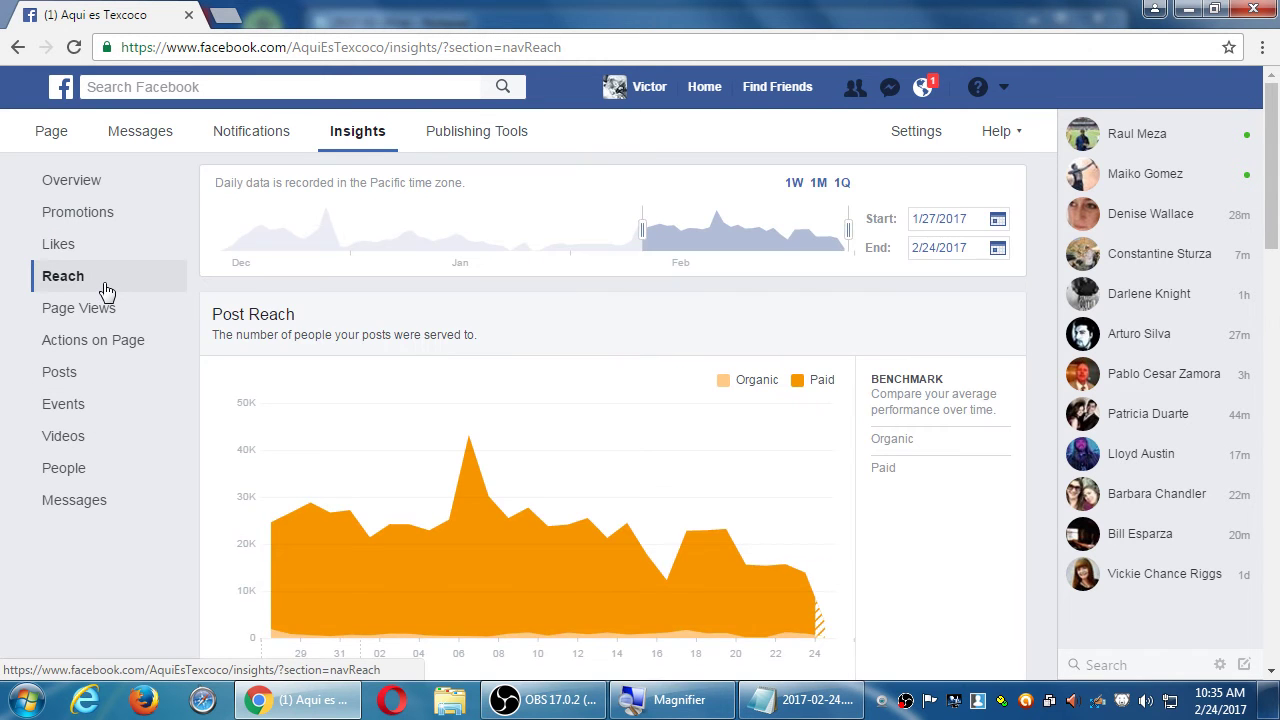
pyautogui.scroll(-4, 190, 404)
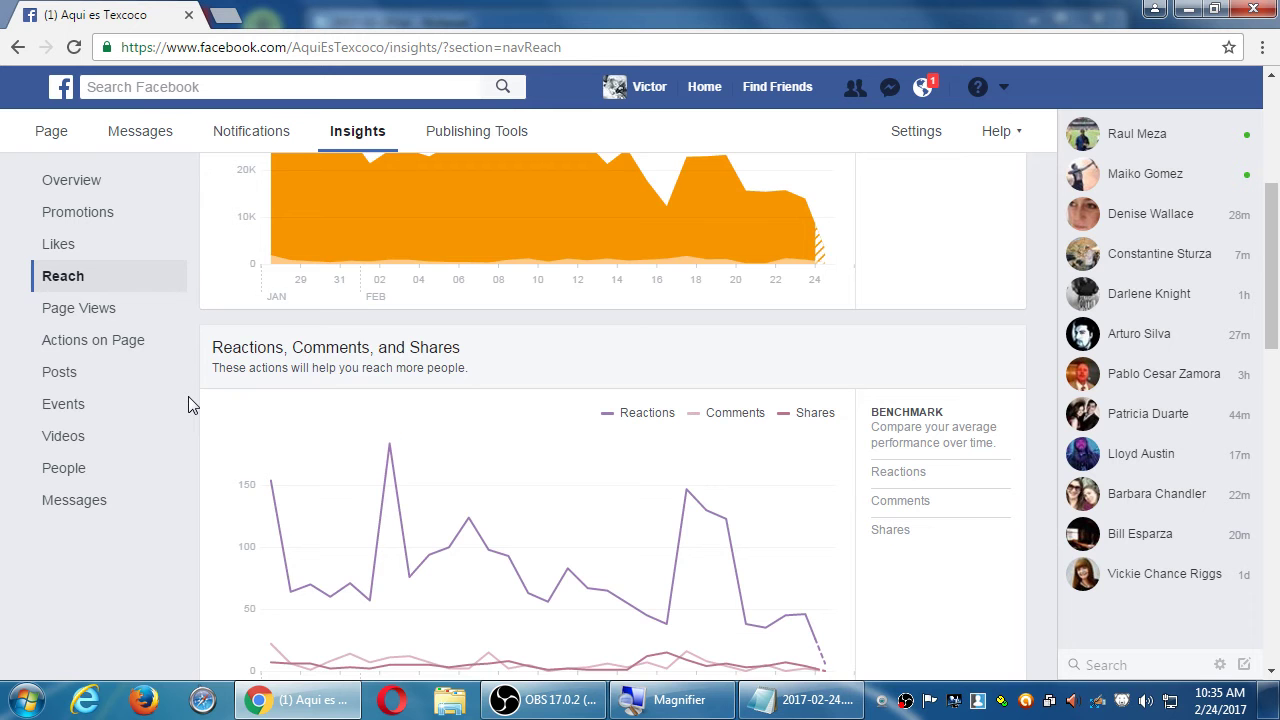
pyautogui.scroll(-8, 188, 396)
pyautogui.scroll(5, 188, 396)
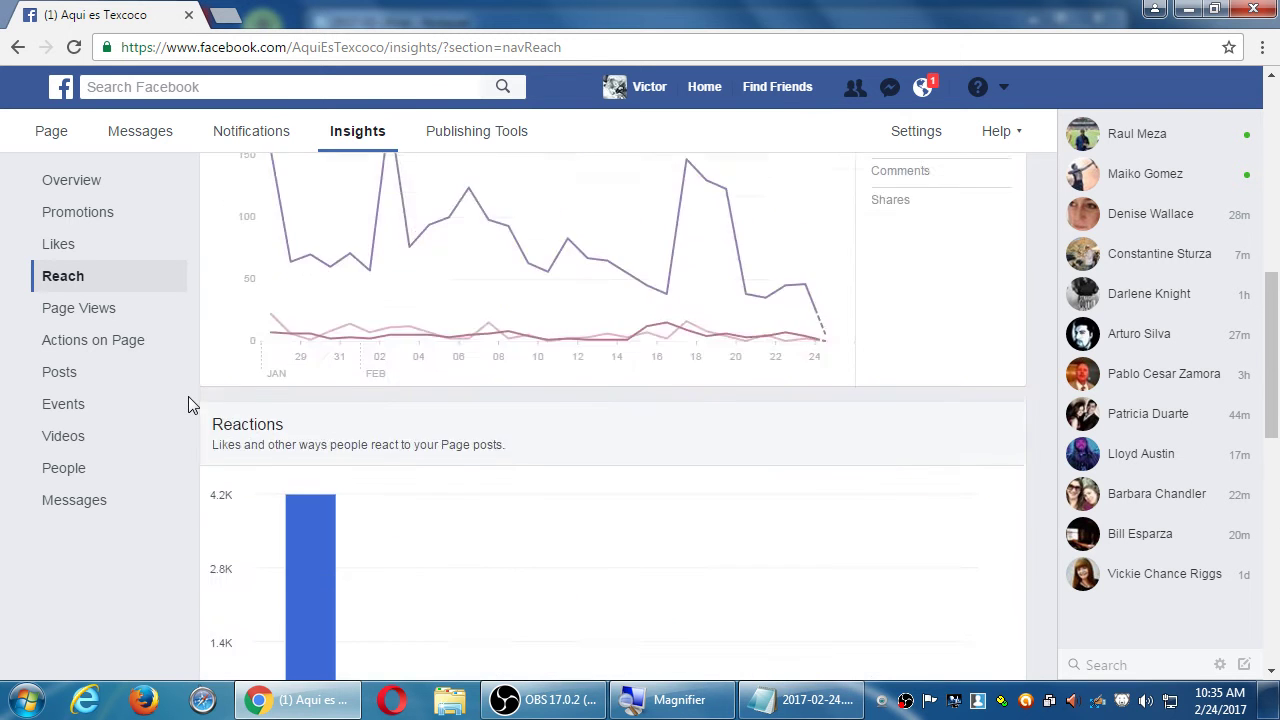
pyautogui.scroll(5, 188, 396)
# Open the Page Views section and examine the total views and top sources charts
pyautogui.click(90, 308)
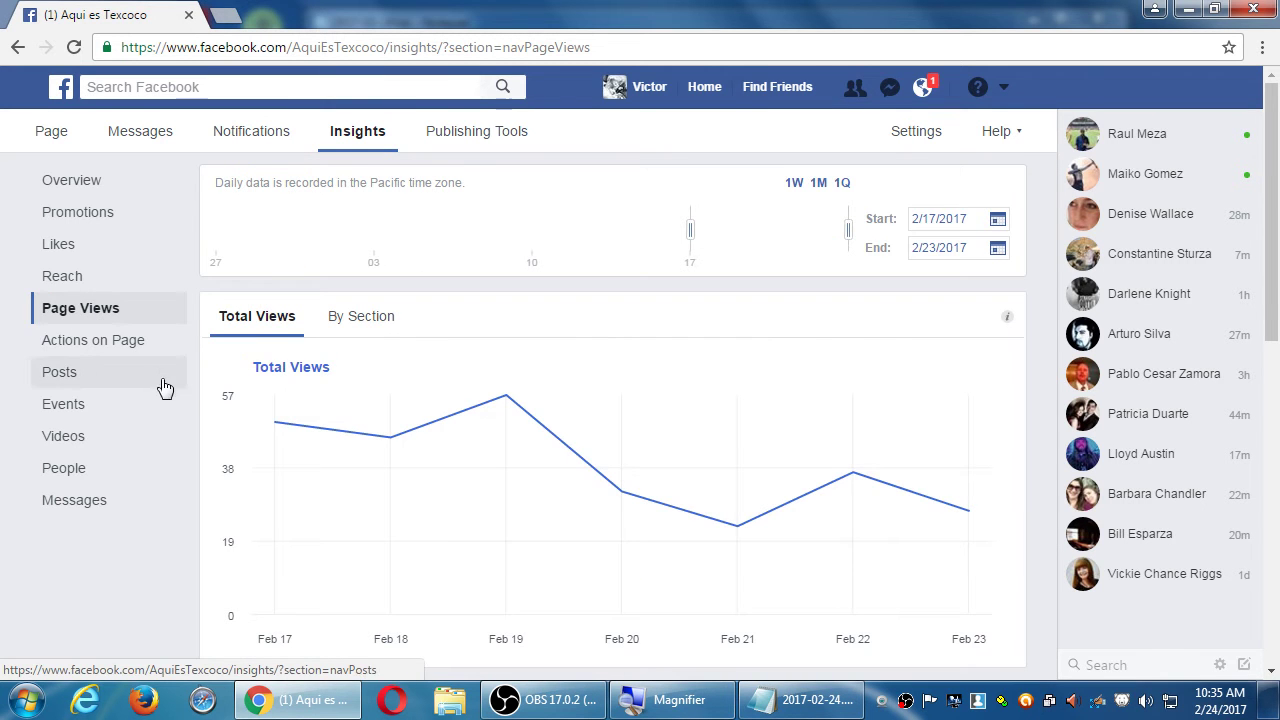
pyautogui.scroll(-8, 187, 400)
pyautogui.scroll(1, 187, 400)
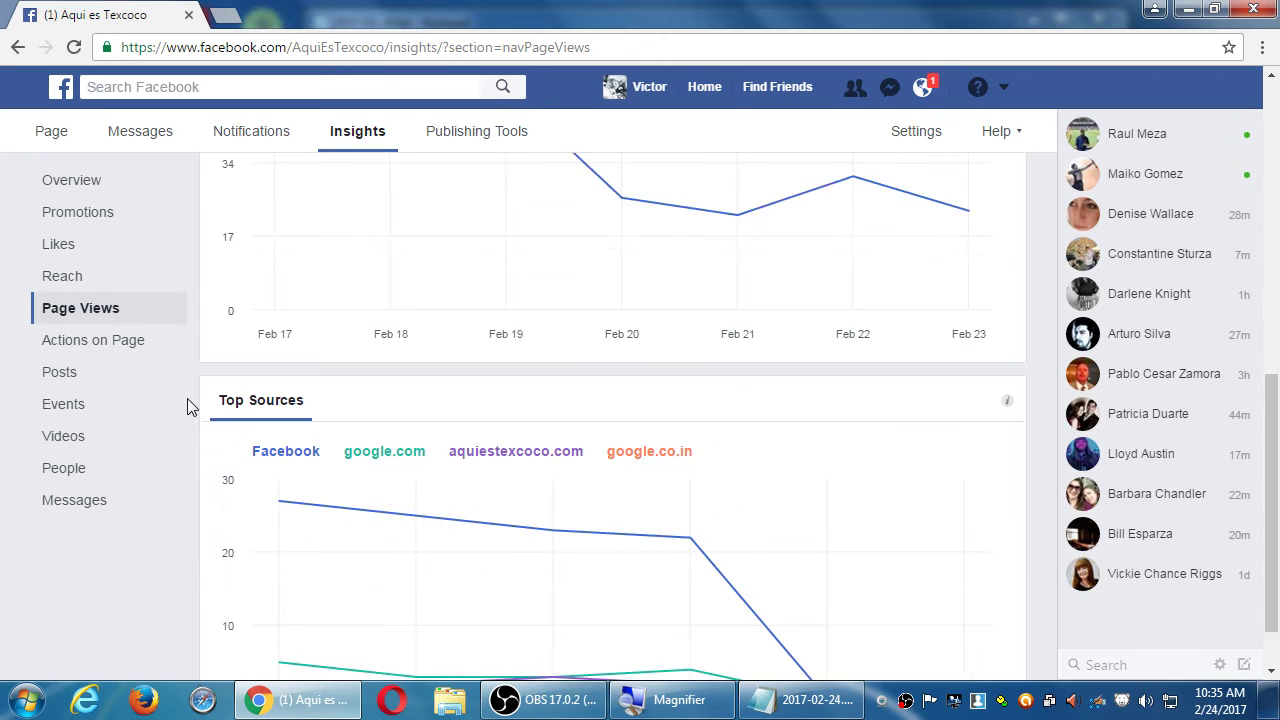
pyautogui.scroll(4, 187, 398)
pyautogui.scroll(-5, 187, 398)
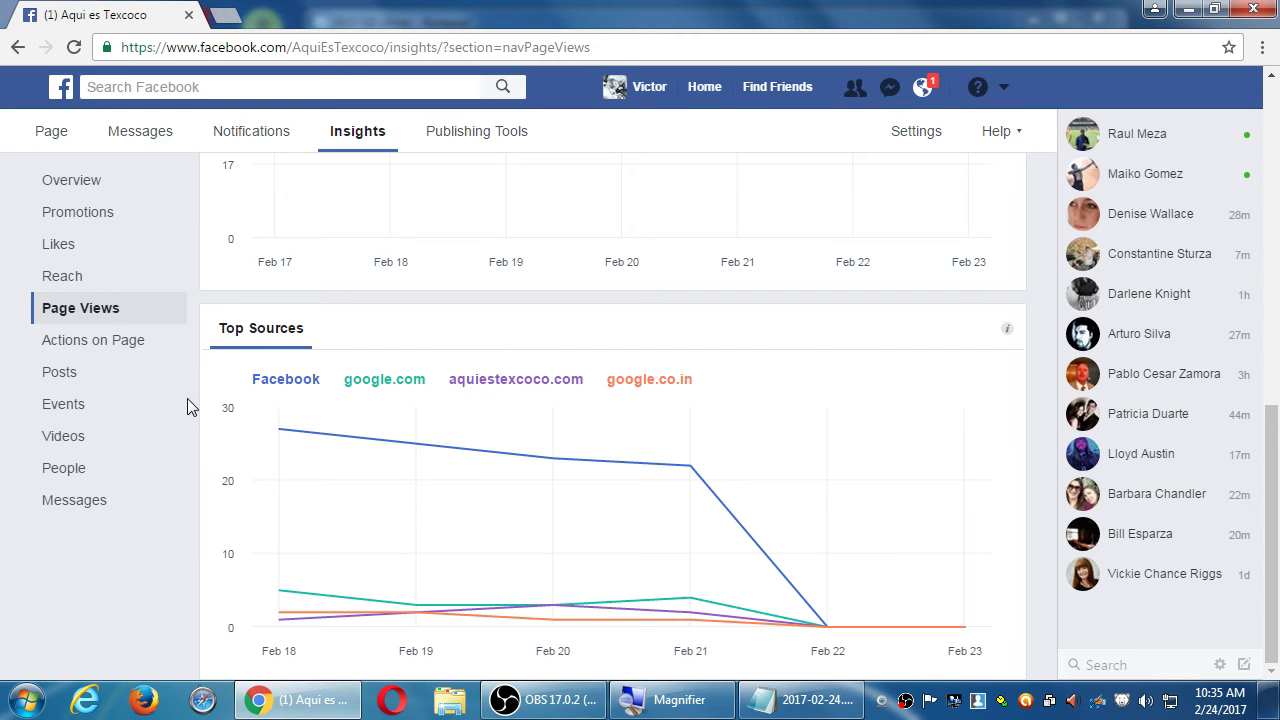
pyautogui.scroll(5, 187, 396)
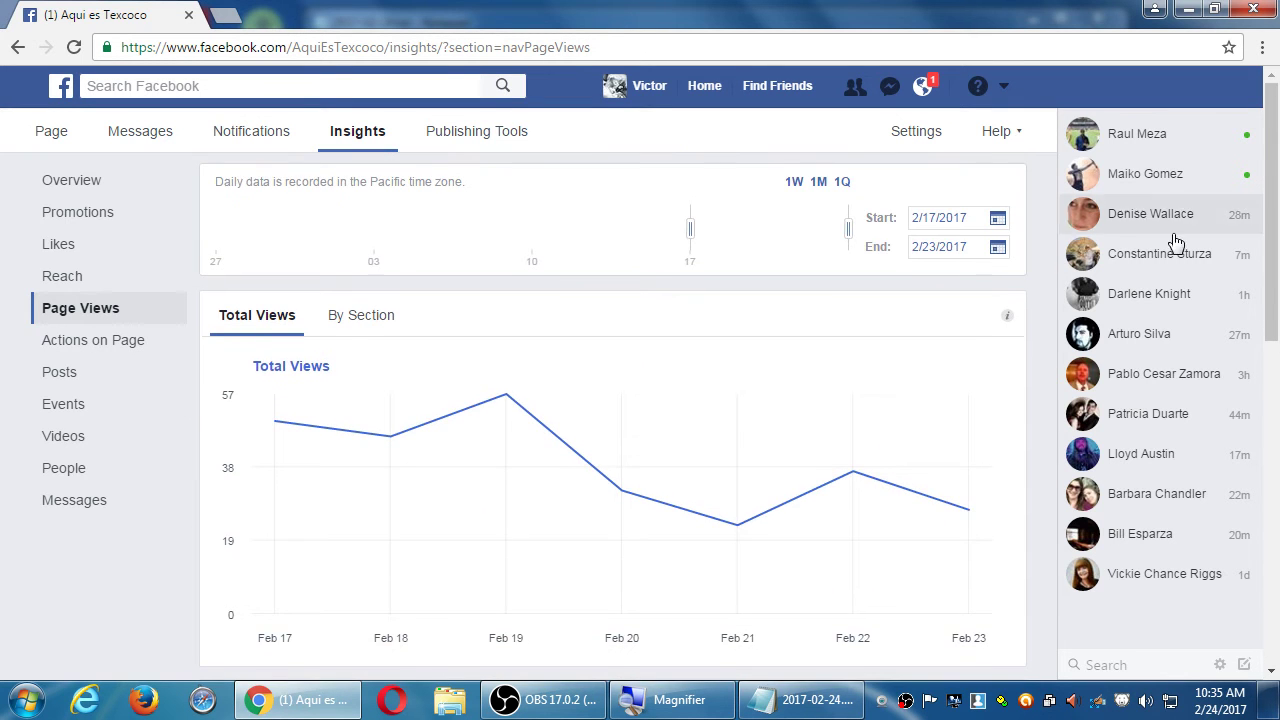
# Open the Victor's Bakery page from the full pages list and view its Insights overview
pyautogui.click(1003, 86)
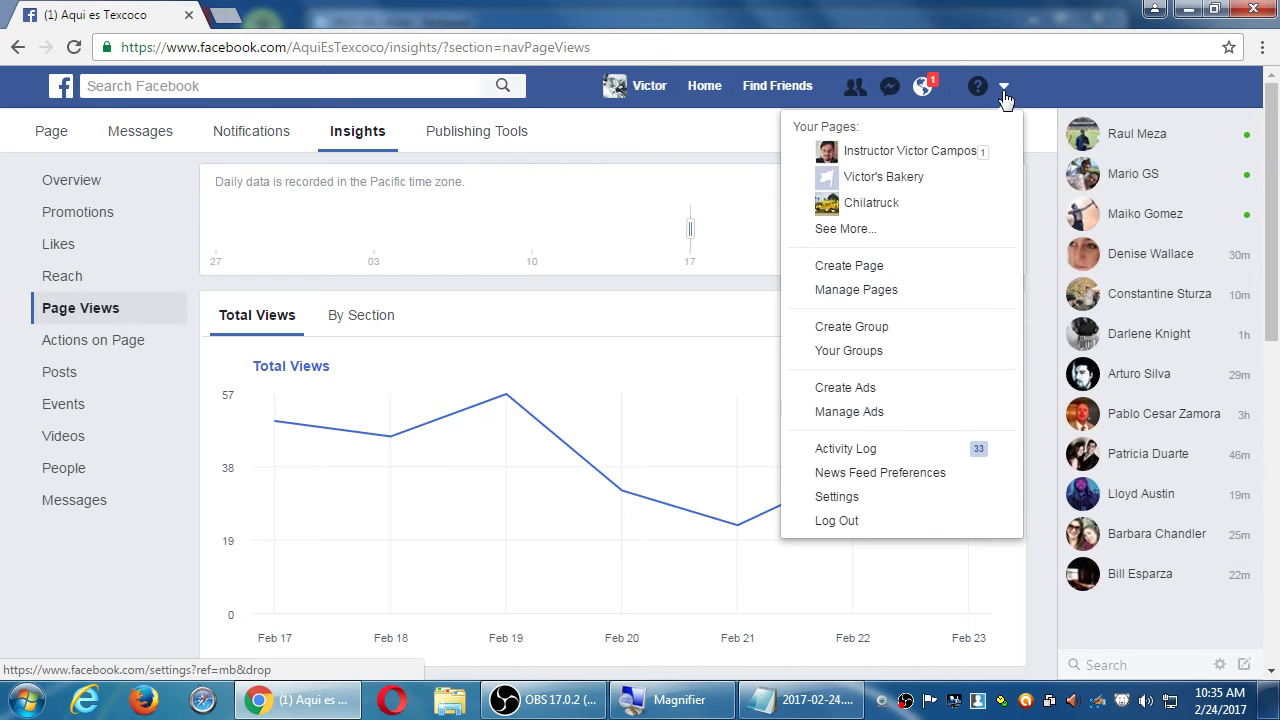
pyautogui.click(886, 234)
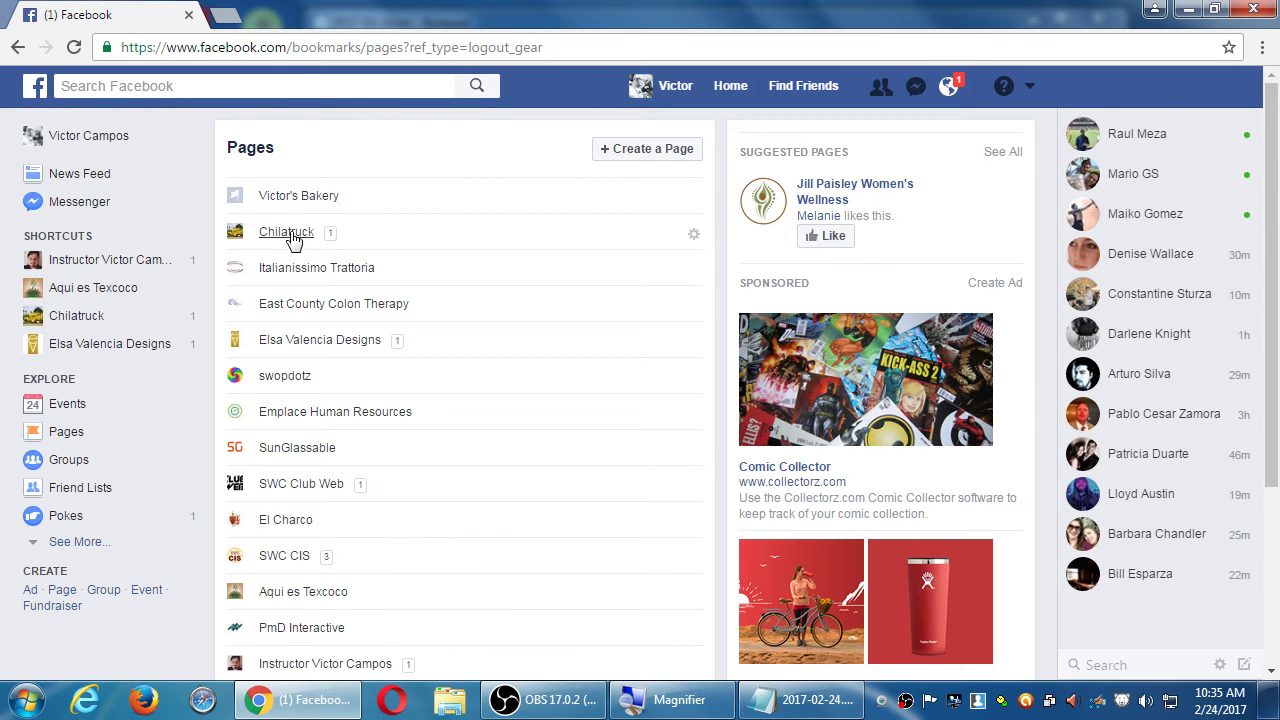
pyautogui.scroll(-3, 305, 565)
pyautogui.scroll(3, 301, 558)
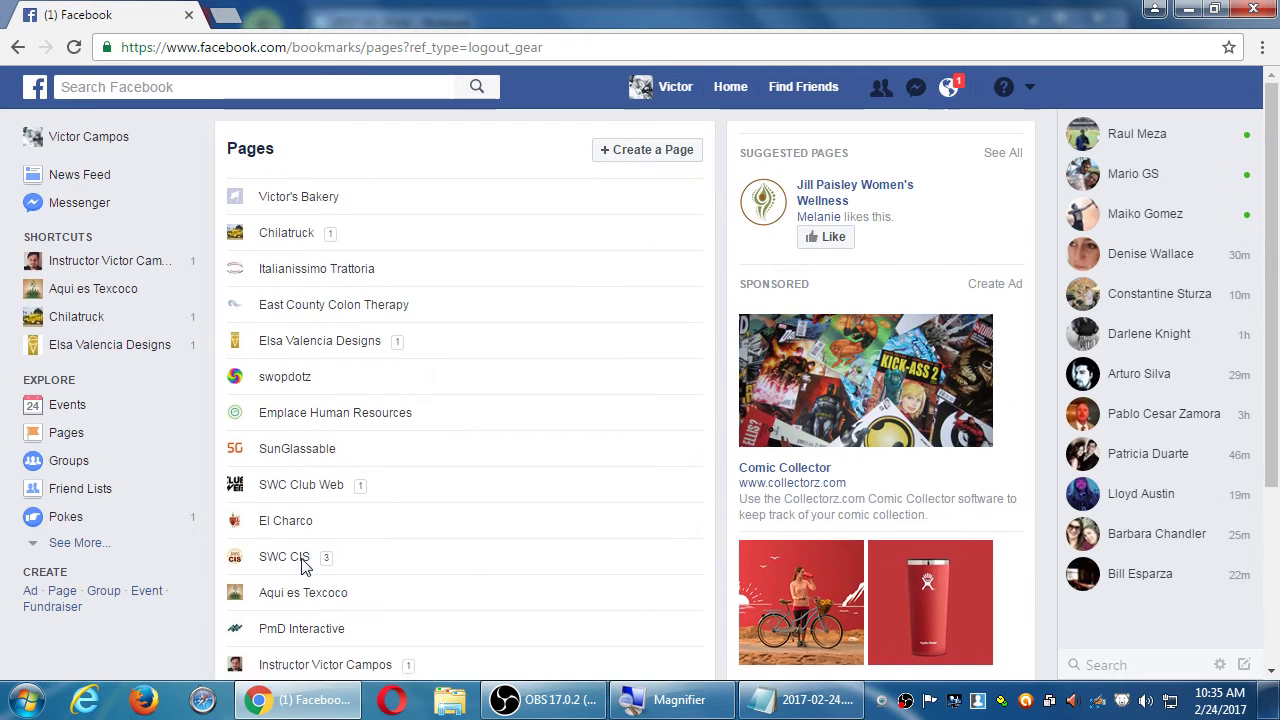
pyautogui.click(288, 198)
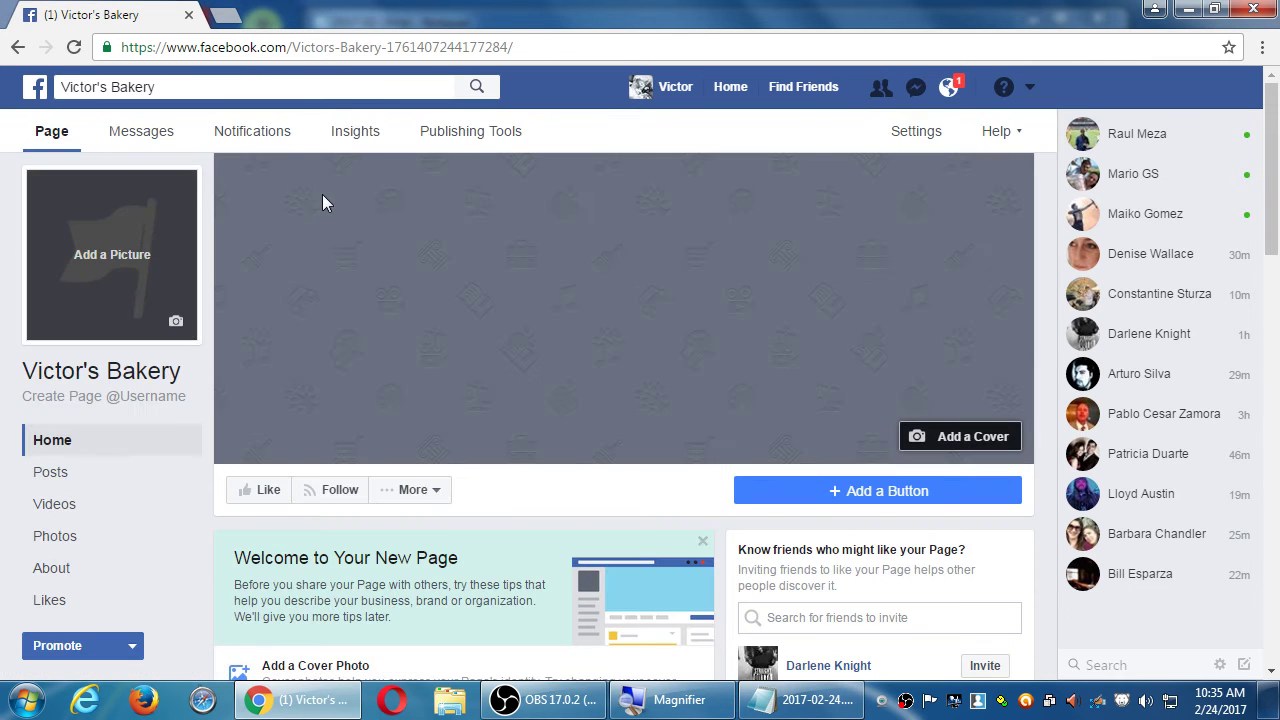
pyautogui.click(358, 133)
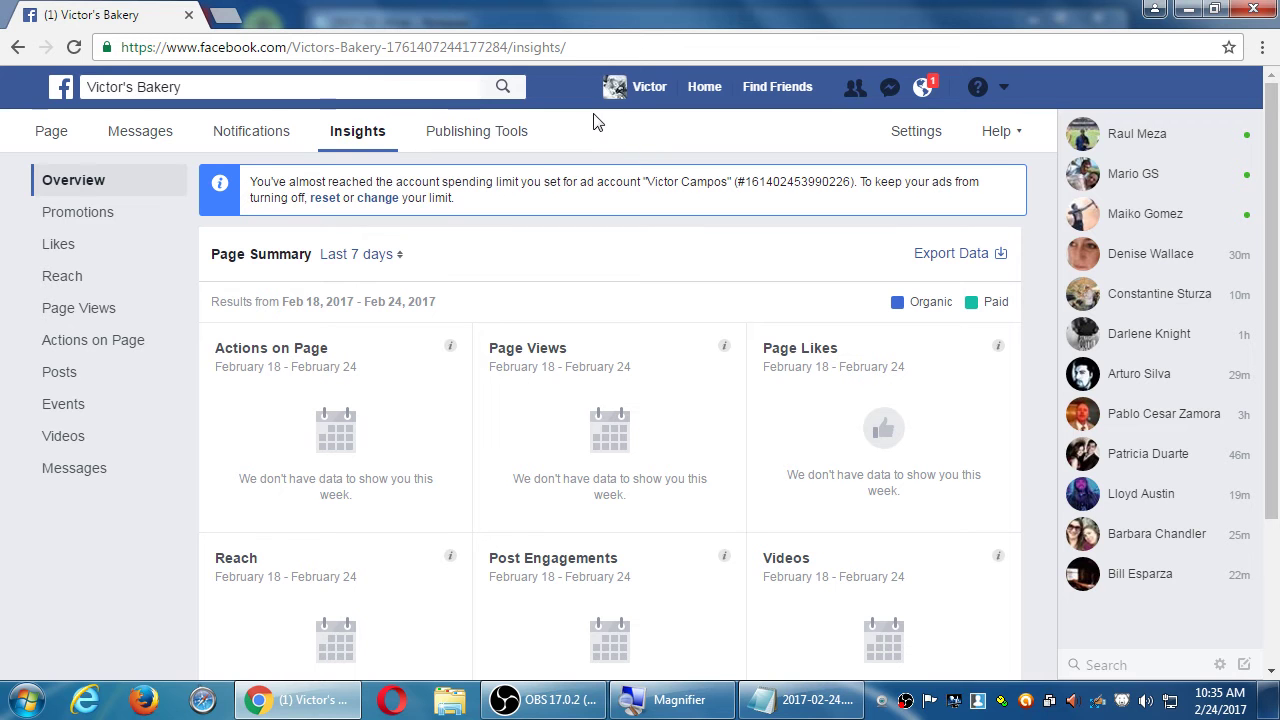
# View the Published Posts section of Victor's Bakery, and return to the page's home and look through its setup tips and posting options
pyautogui.click(485, 138)
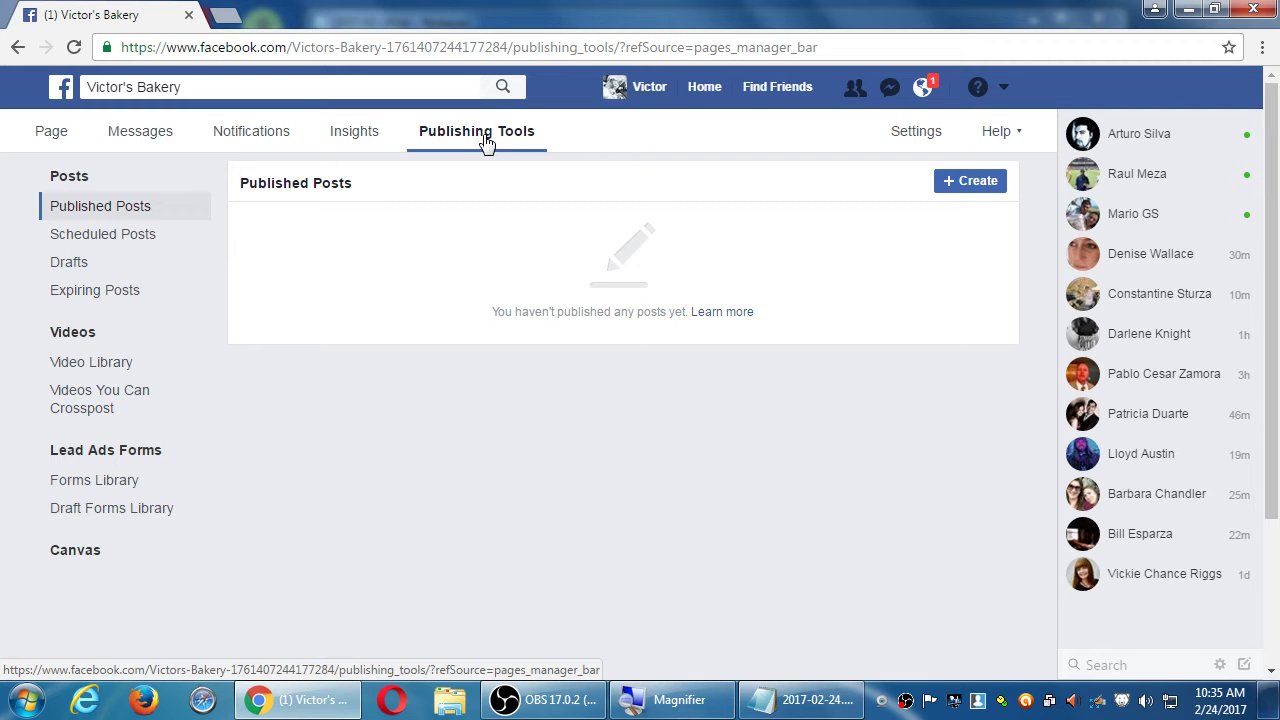
pyautogui.click(58, 146)
pyautogui.scroll(-5, 451, 423)
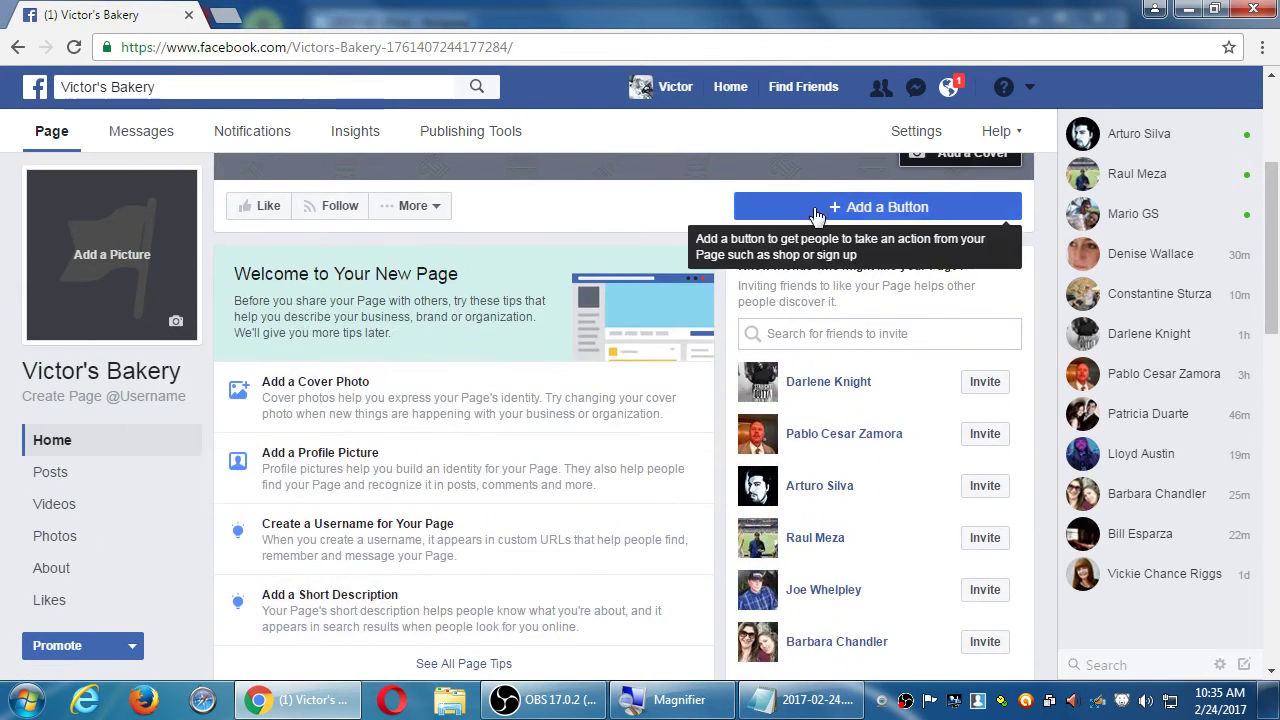
pyautogui.scroll(-5, 480, 443)
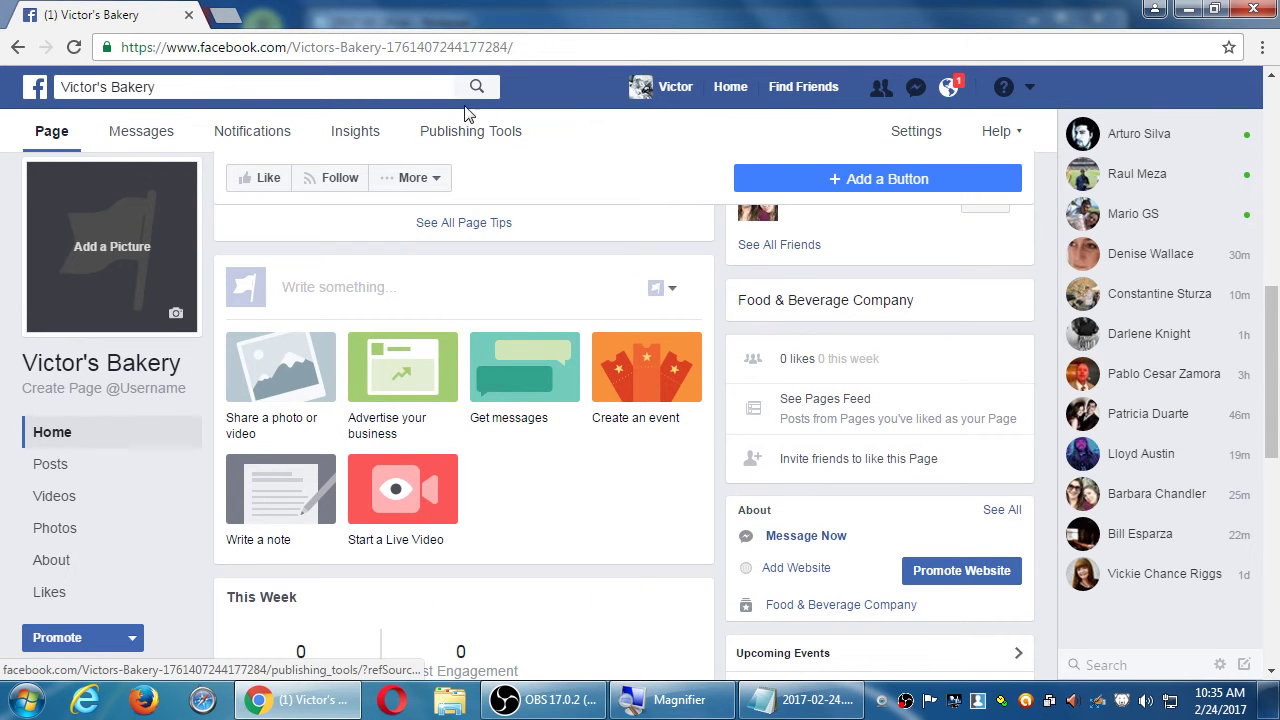
# Return to the Publishing Tools and examine the new page post composer, closing it without writing a post
pyautogui.click(478, 133)
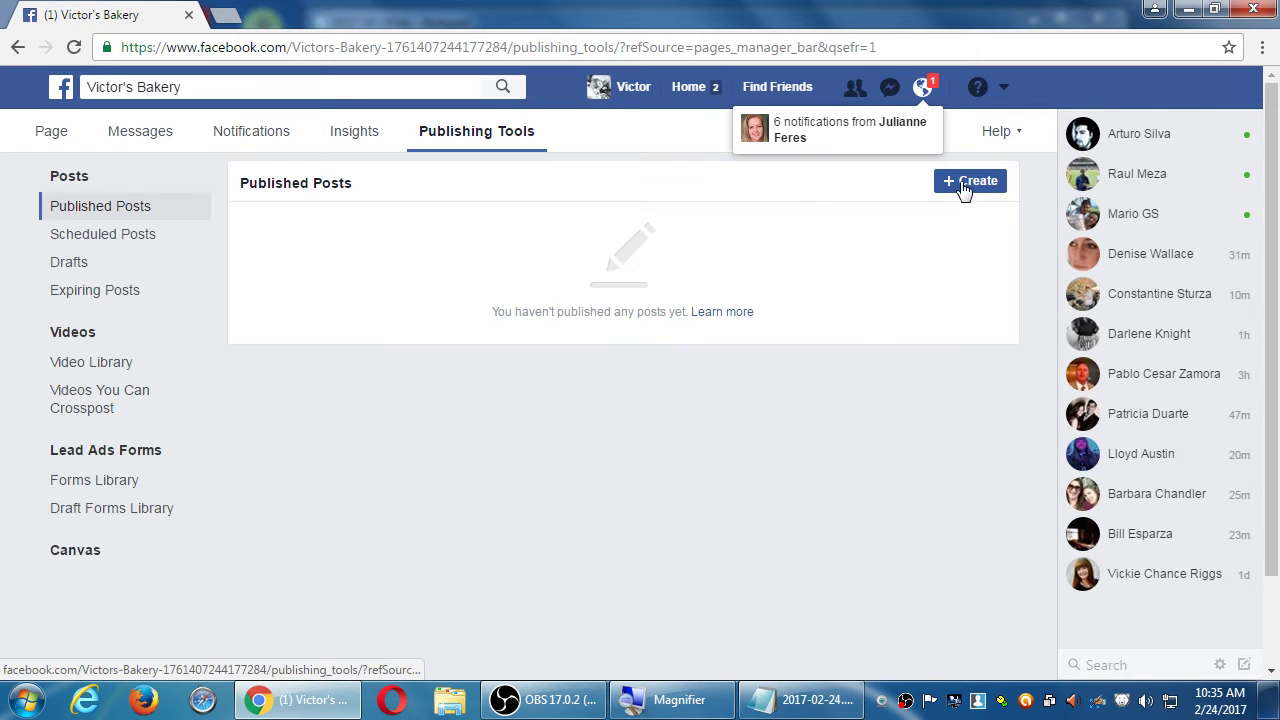
pyautogui.click(969, 184)
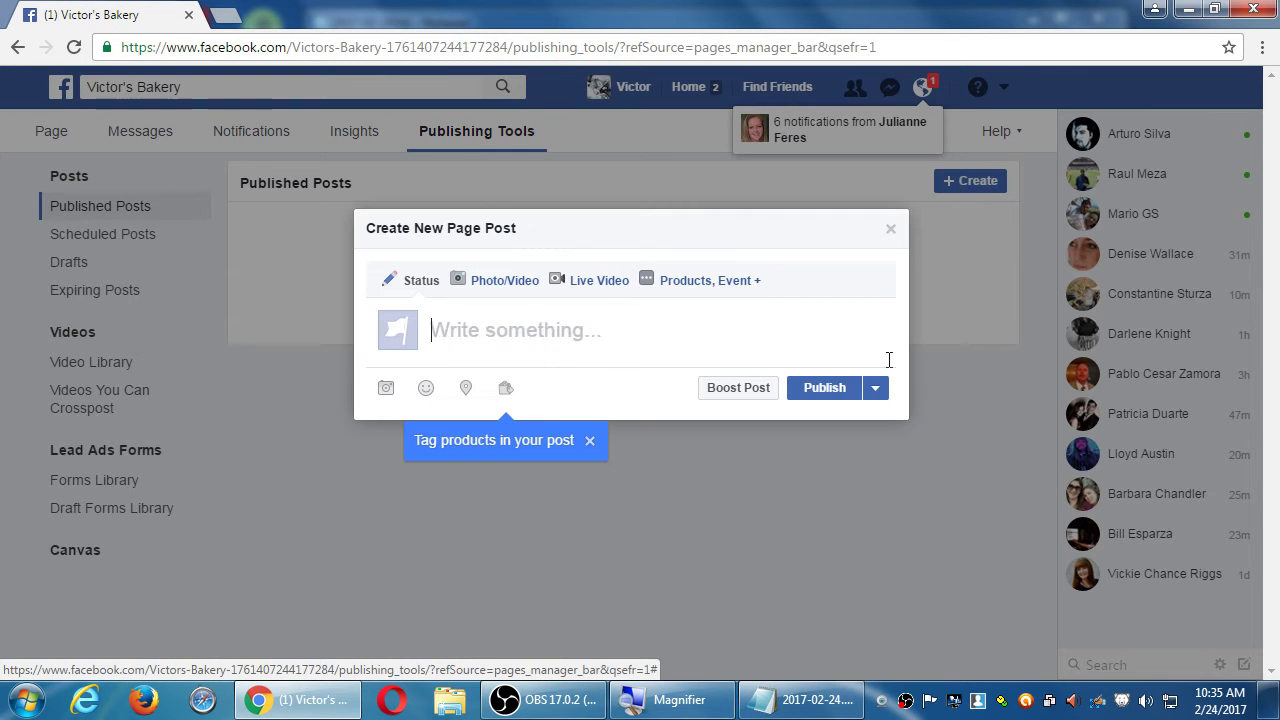
pyautogui.click(891, 232)
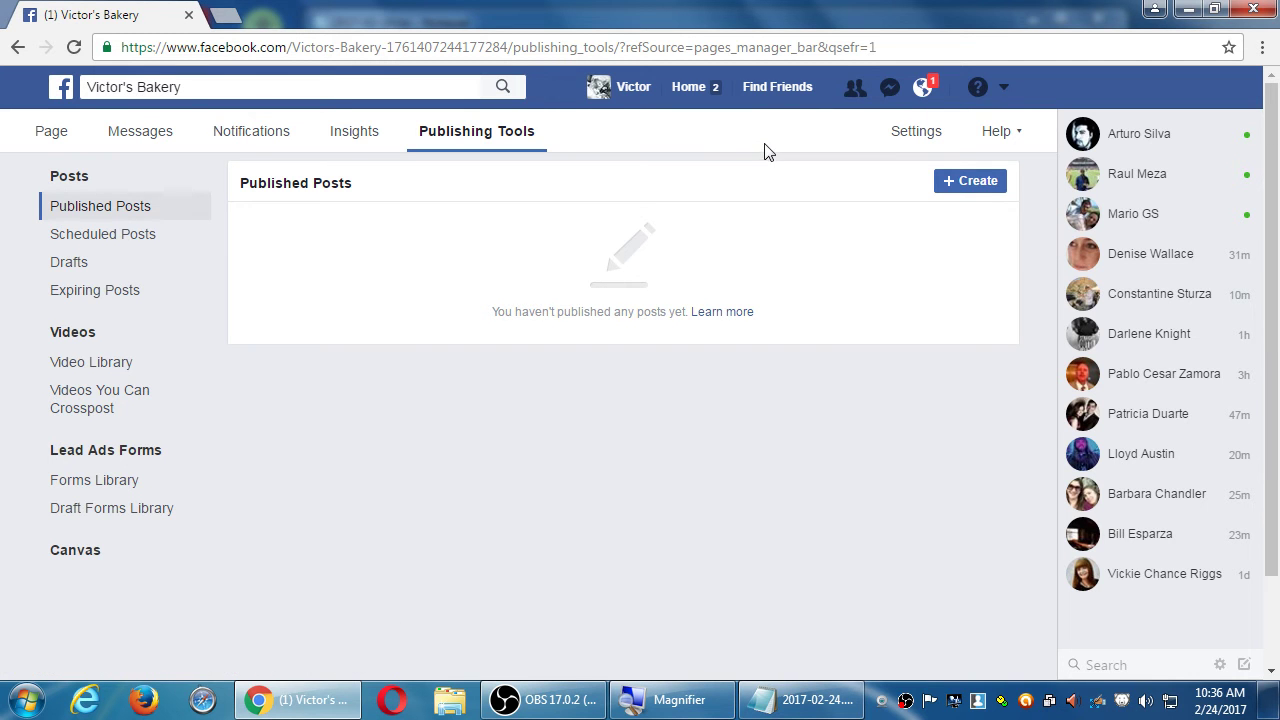
# View the Videos You Can Crosspost section and check the account's list of managed pages
pyautogui.click(89, 407)
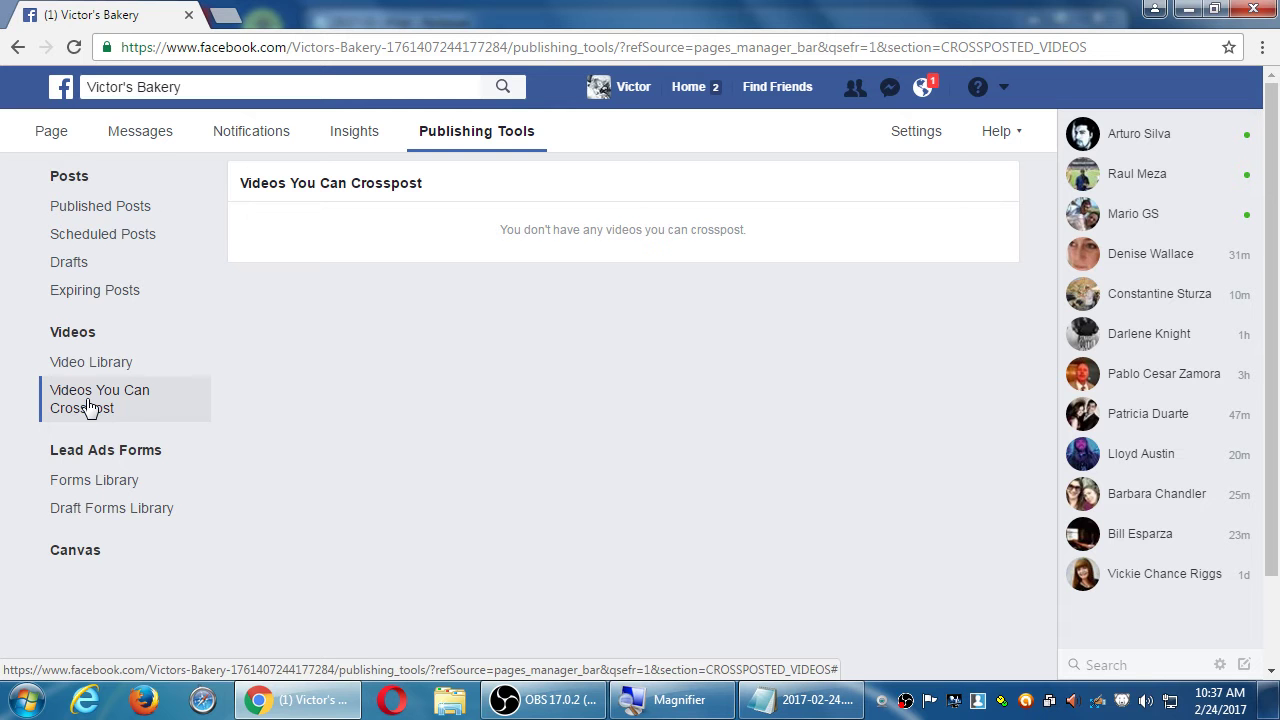
pyautogui.click(1003, 87)
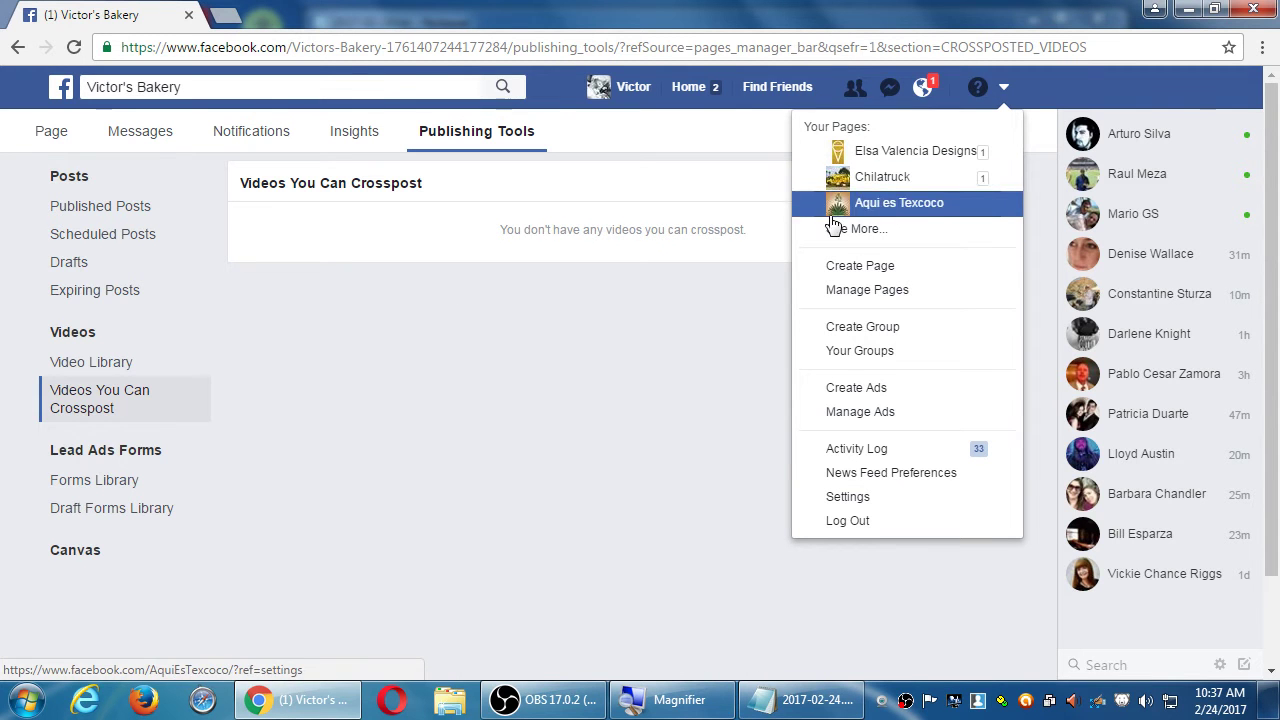
pyautogui.click(654, 146)
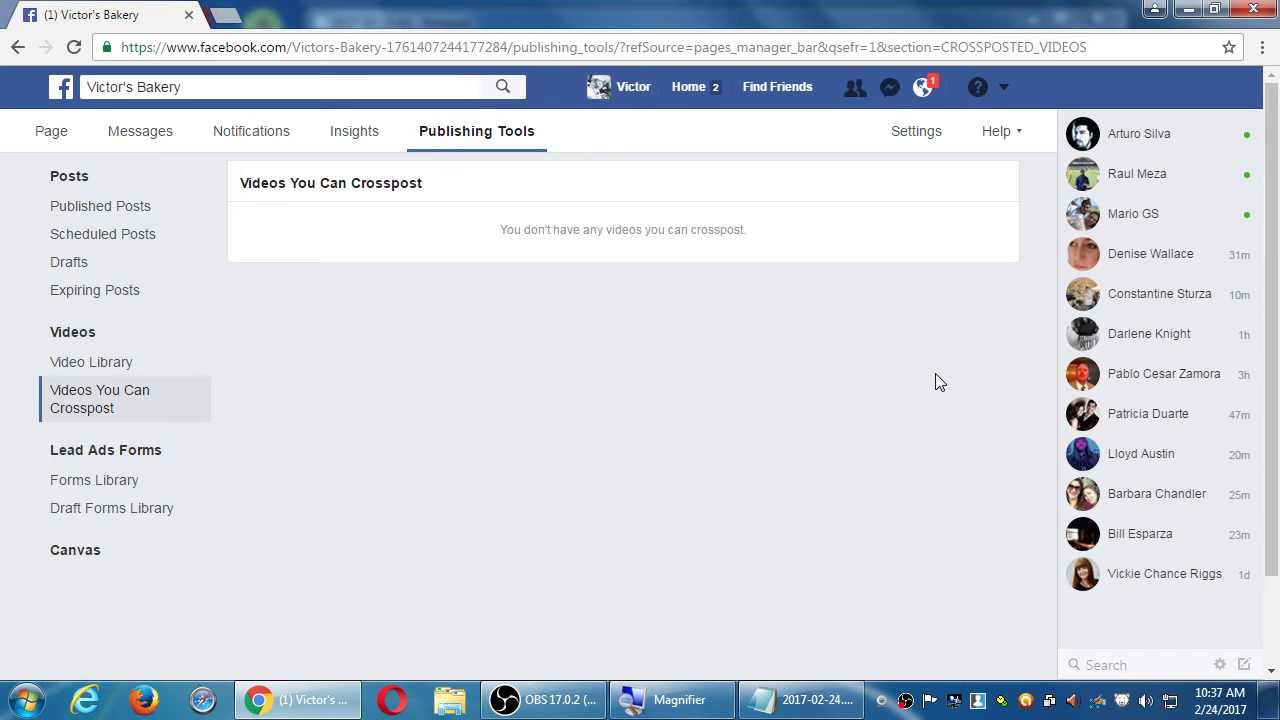
# Go to the personal profile and view the chat window of a recently active contact, closing it without sending a message
pyautogui.click(633, 97)
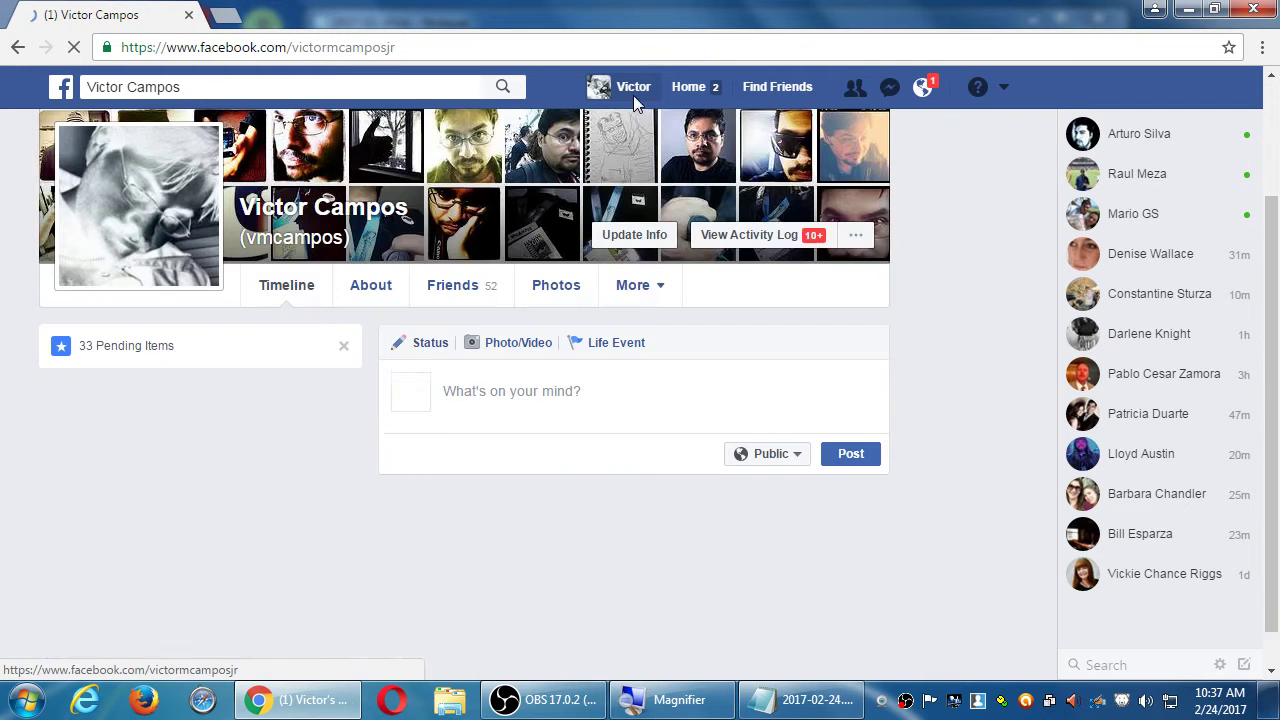
pyautogui.moveTo(1146, 252)
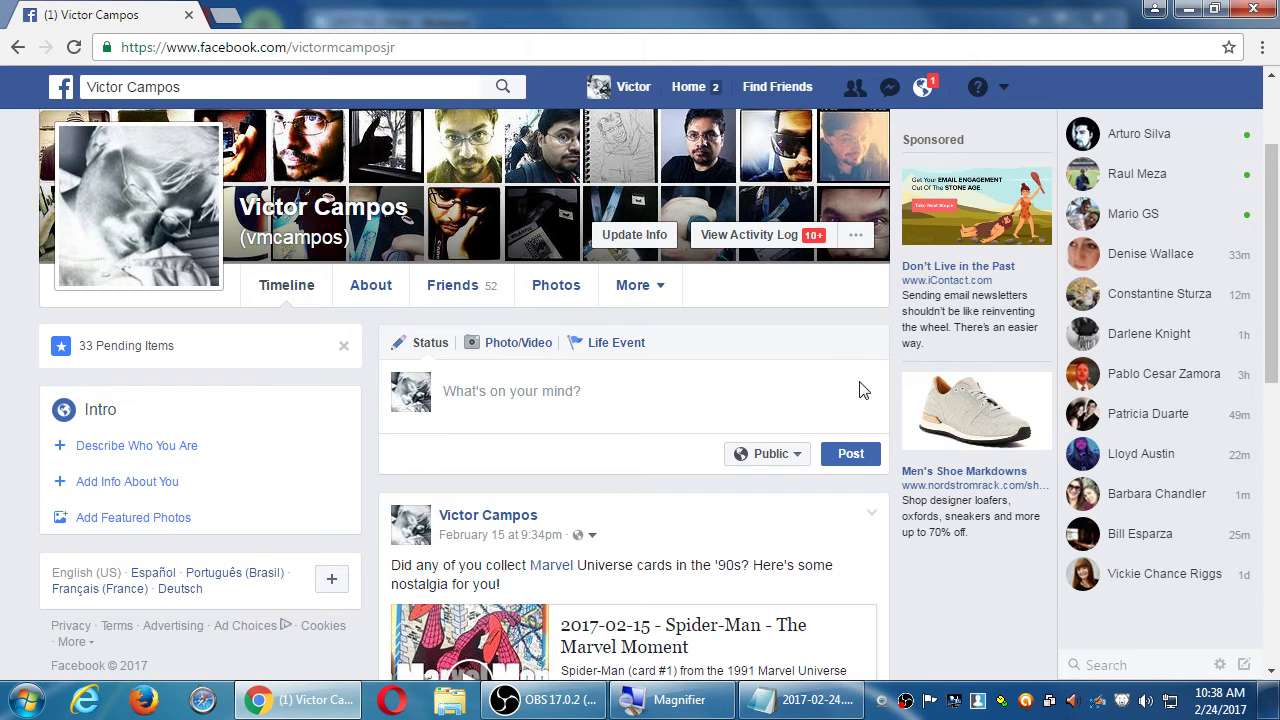
pyautogui.click(1146, 268)
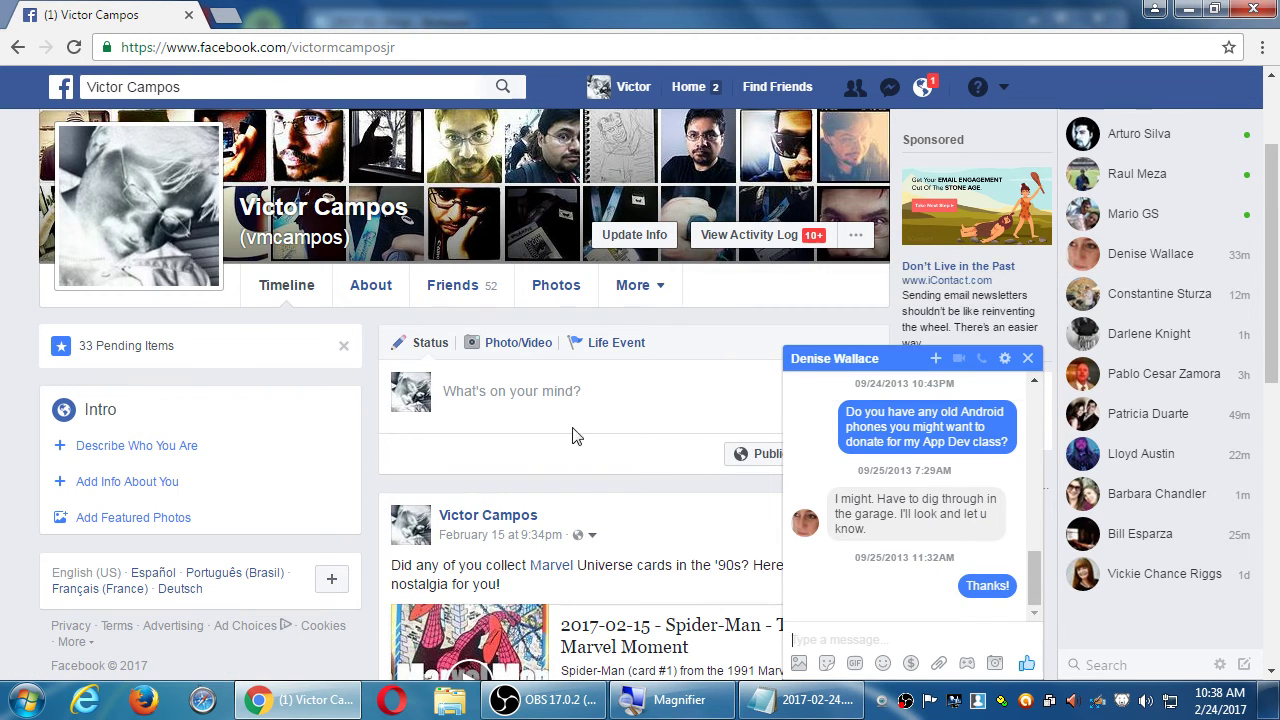
pyautogui.click(1027, 358)
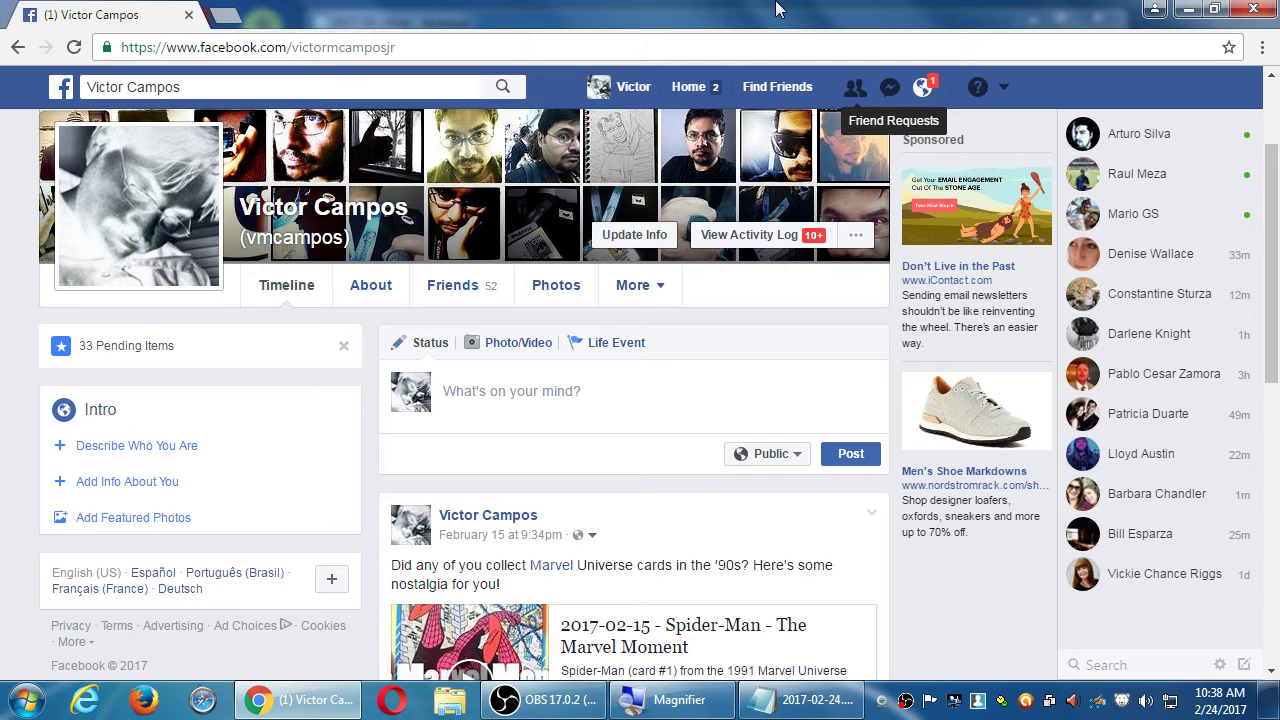
# View the chat window of a contact who is online and close it without sending a message
pyautogui.moveTo(1141, 233)
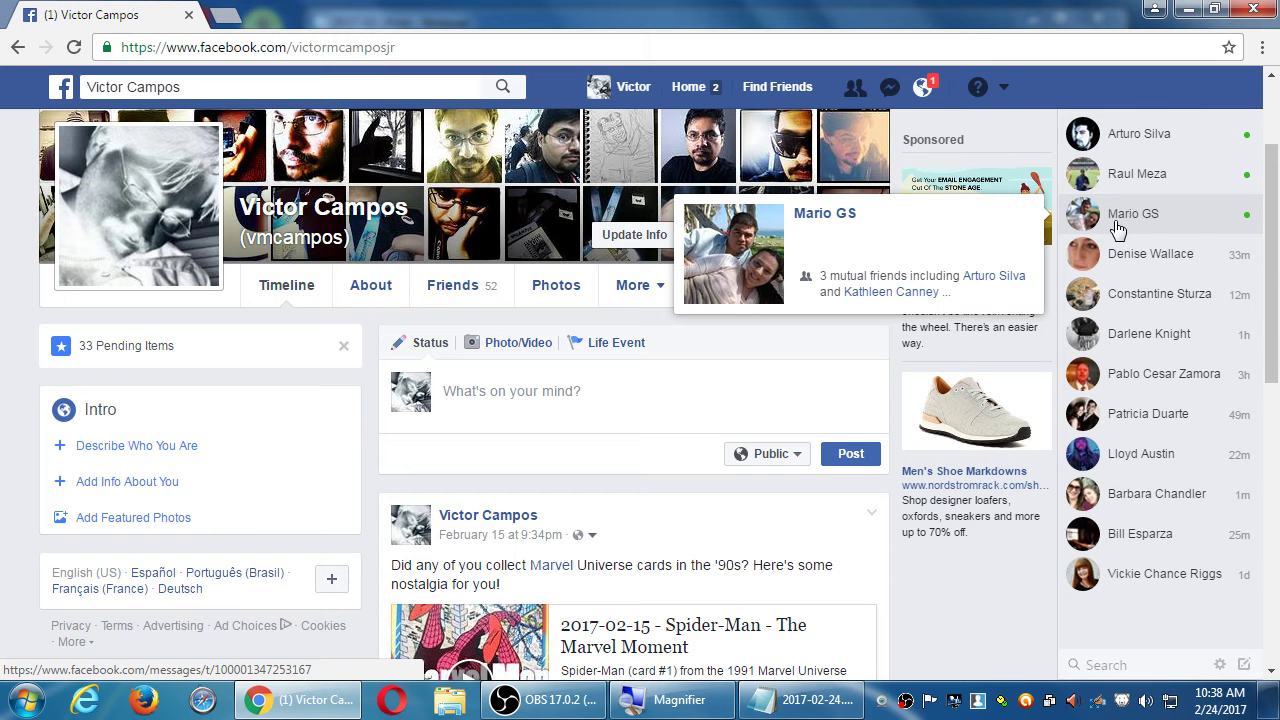
pyautogui.click(1117, 230)
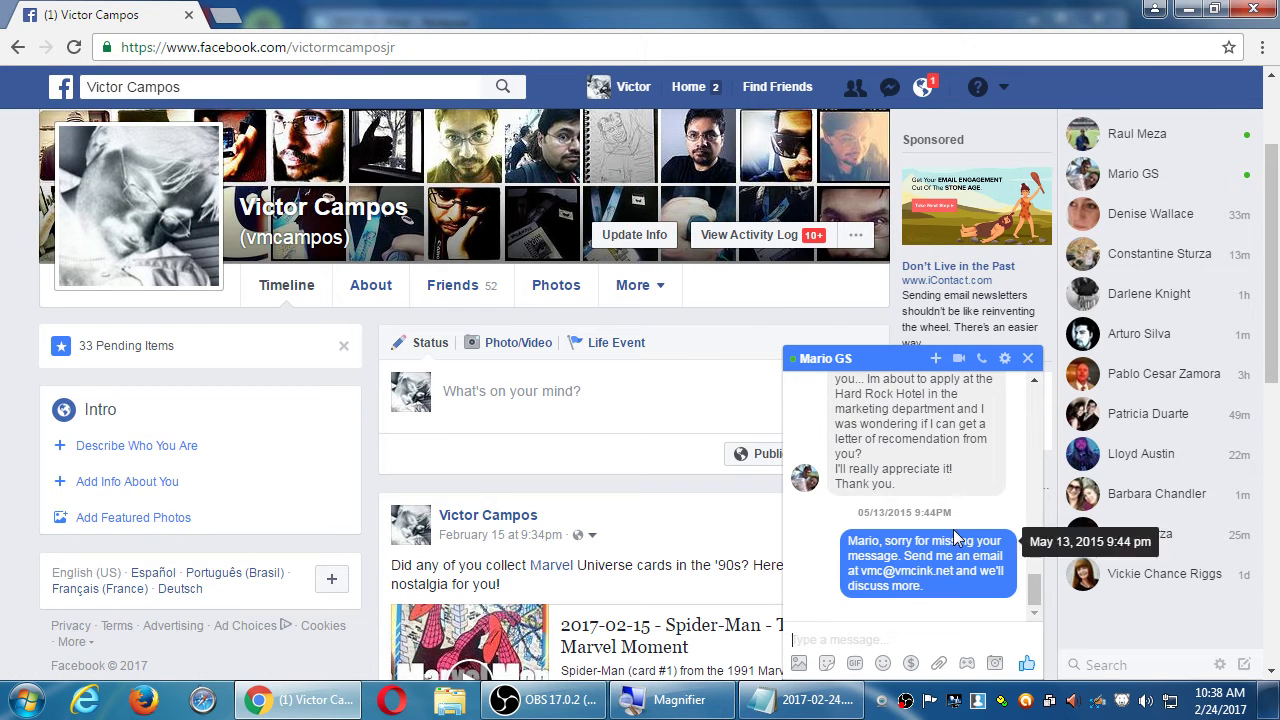
pyautogui.click(1029, 360)
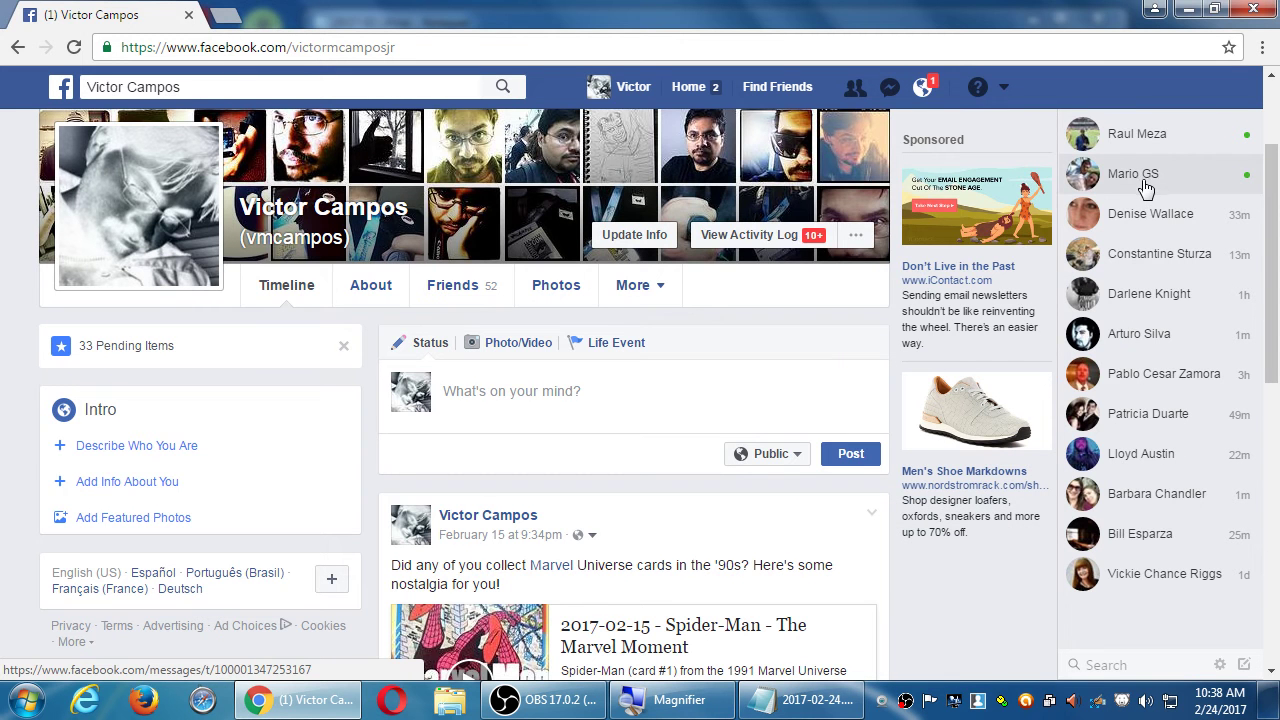
# Open the online contact's profile from their preview card and look at the friendship options
pyautogui.moveTo(1140, 188)
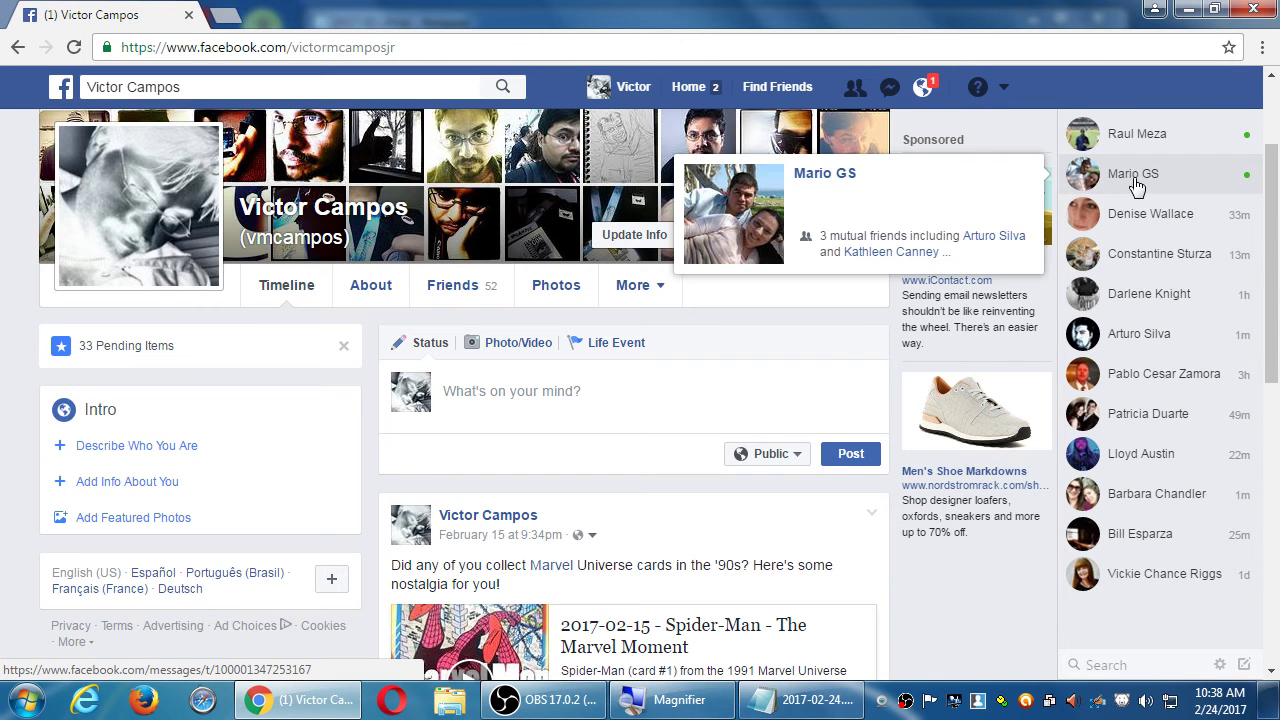
pyautogui.click(829, 177)
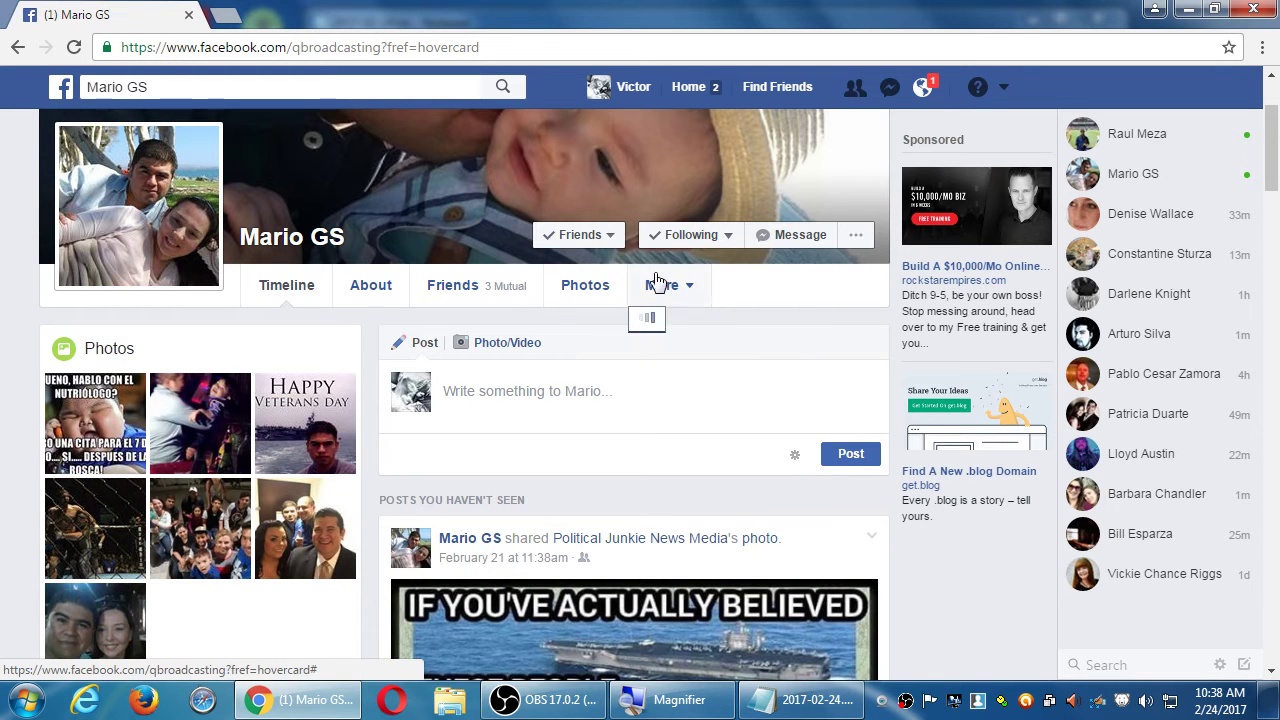
pyautogui.moveTo(586, 238)
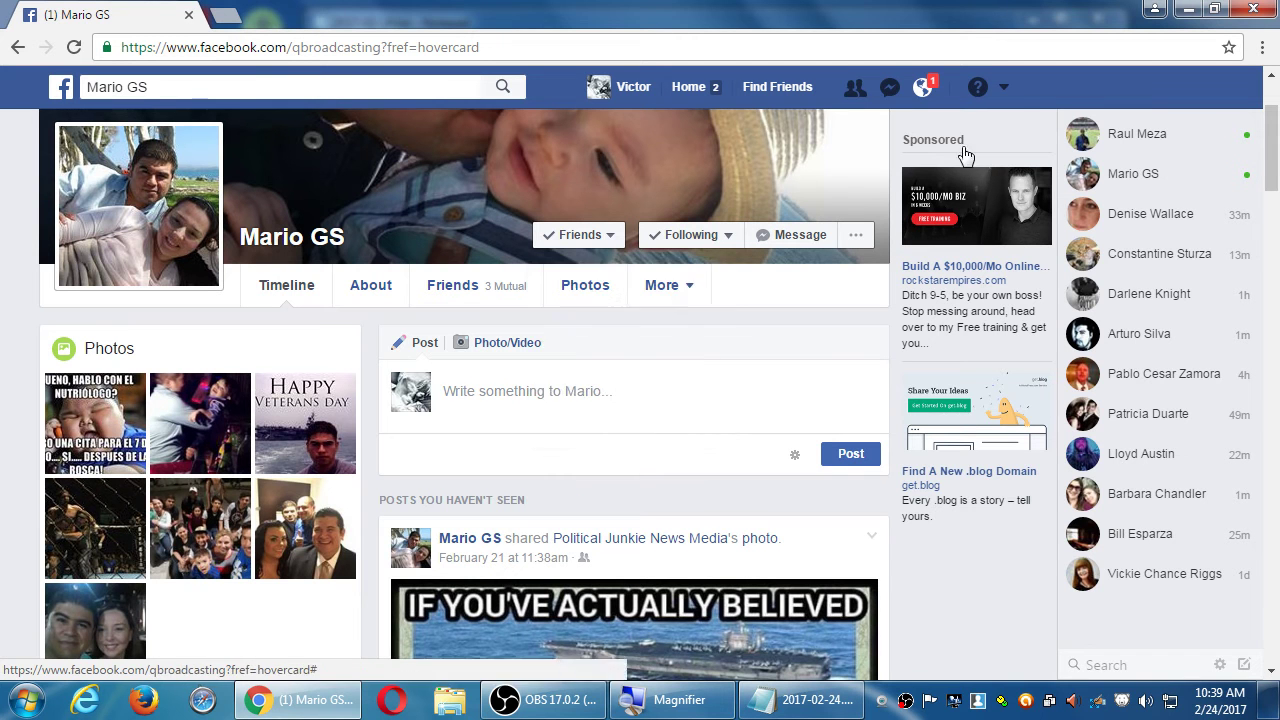
# Go back to the Victor's Bakery page through the full list of managed pages
pyautogui.click(1004, 90)
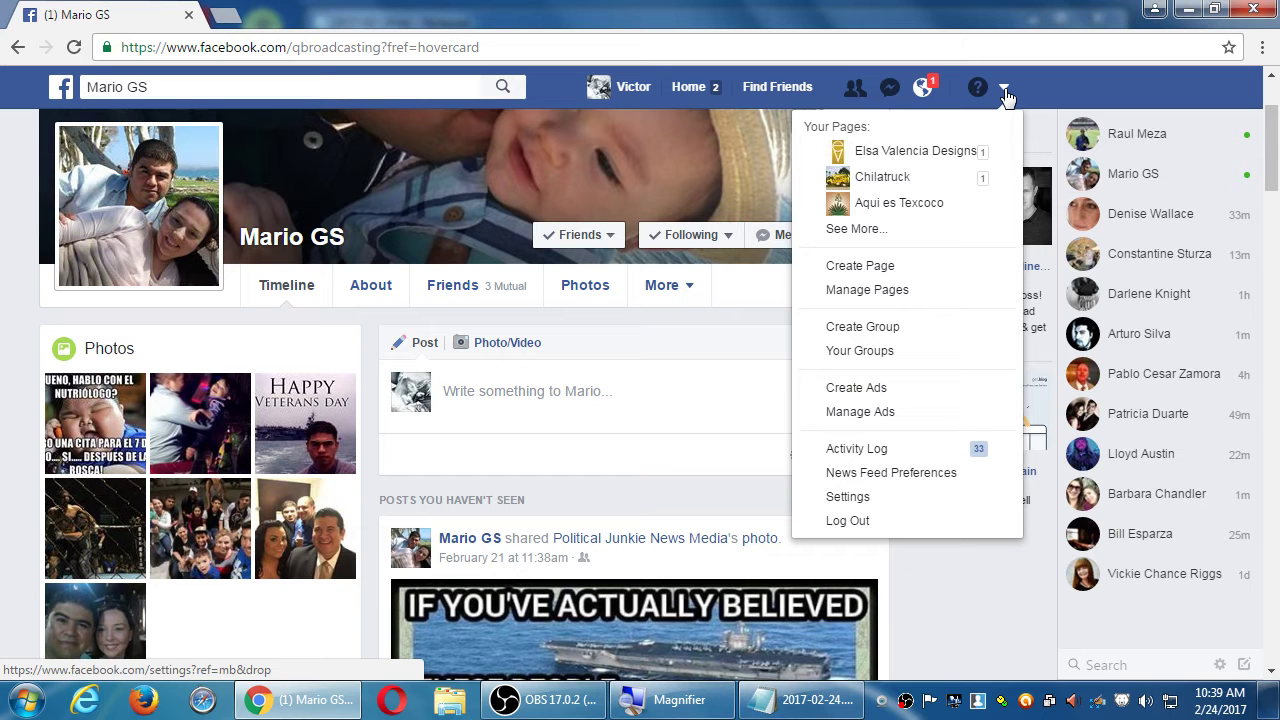
pyautogui.click(1052, 85)
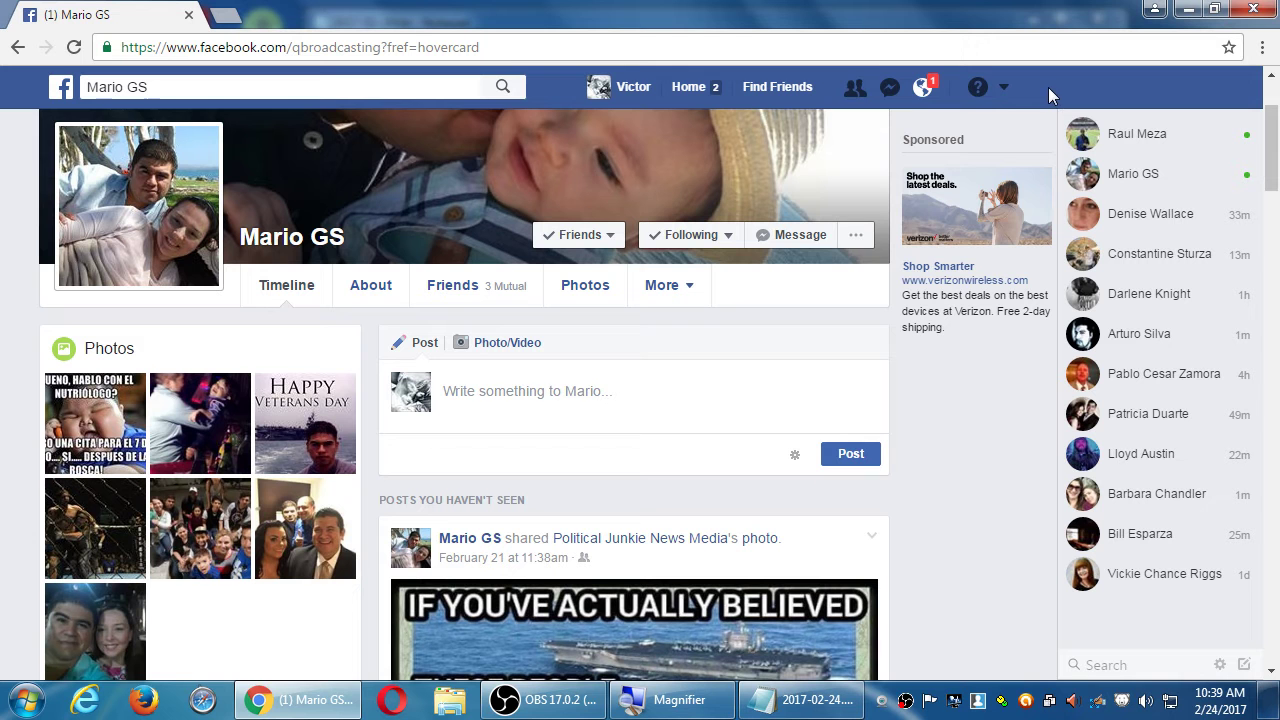
pyautogui.click(1004, 88)
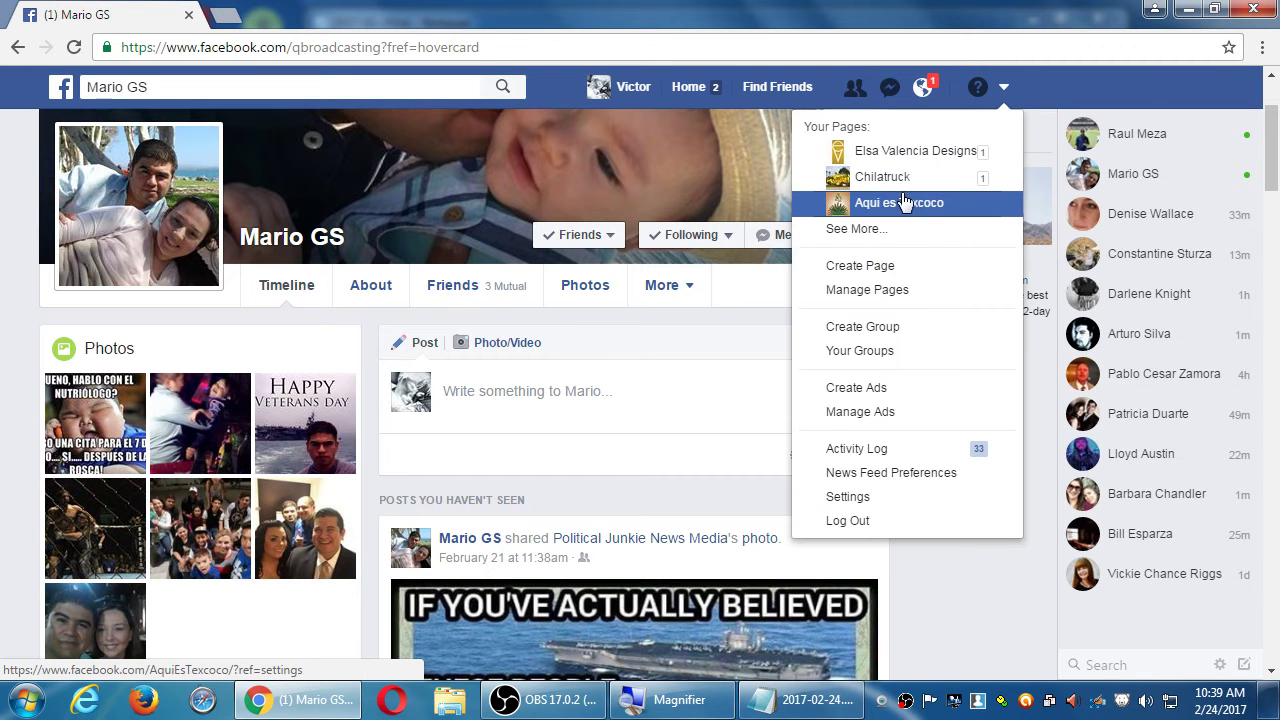
pyautogui.click(907, 233)
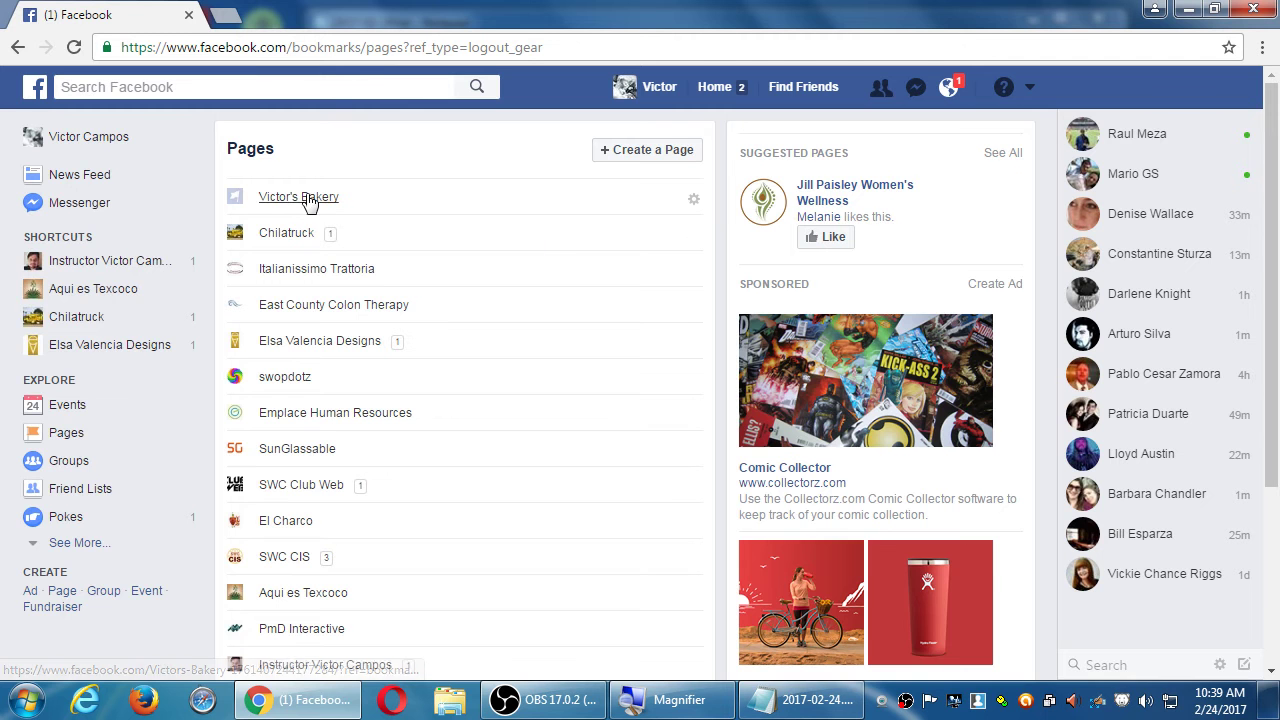
pyautogui.click(305, 197)
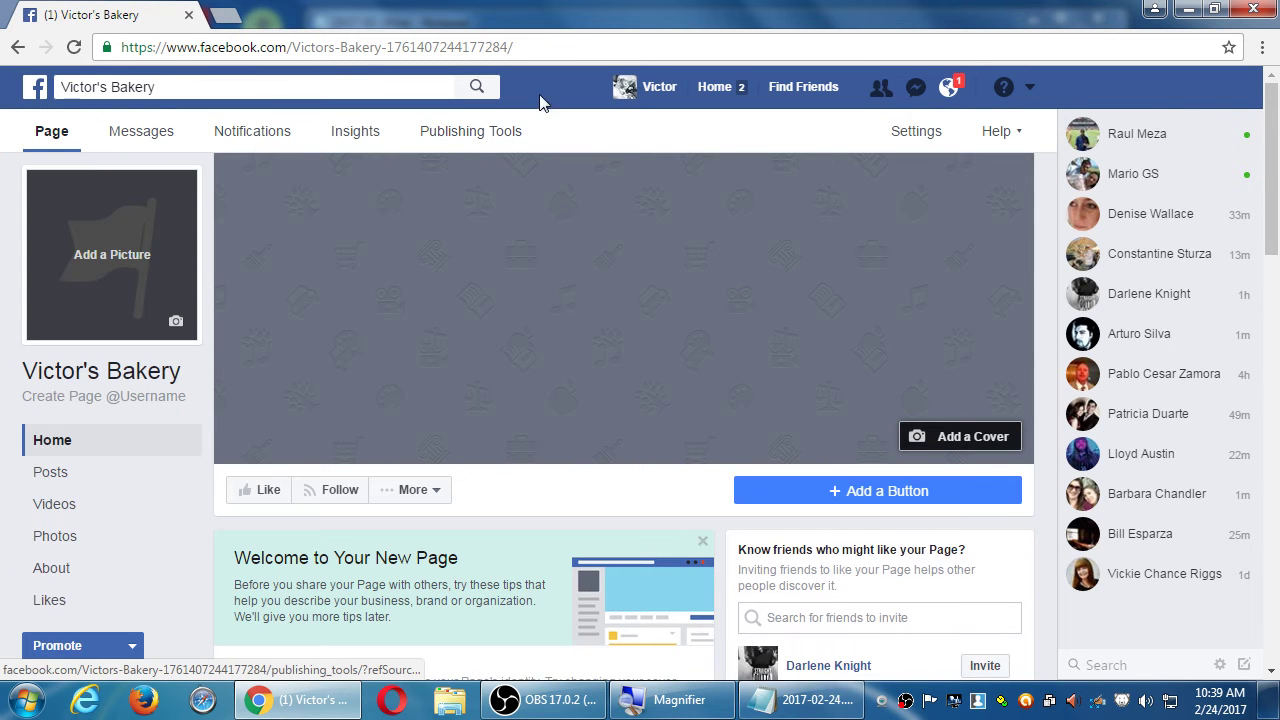
# Check the search suggestions for Victor's Bakery, dismiss them, and view the page's general Settings
pyautogui.click(415, 90)
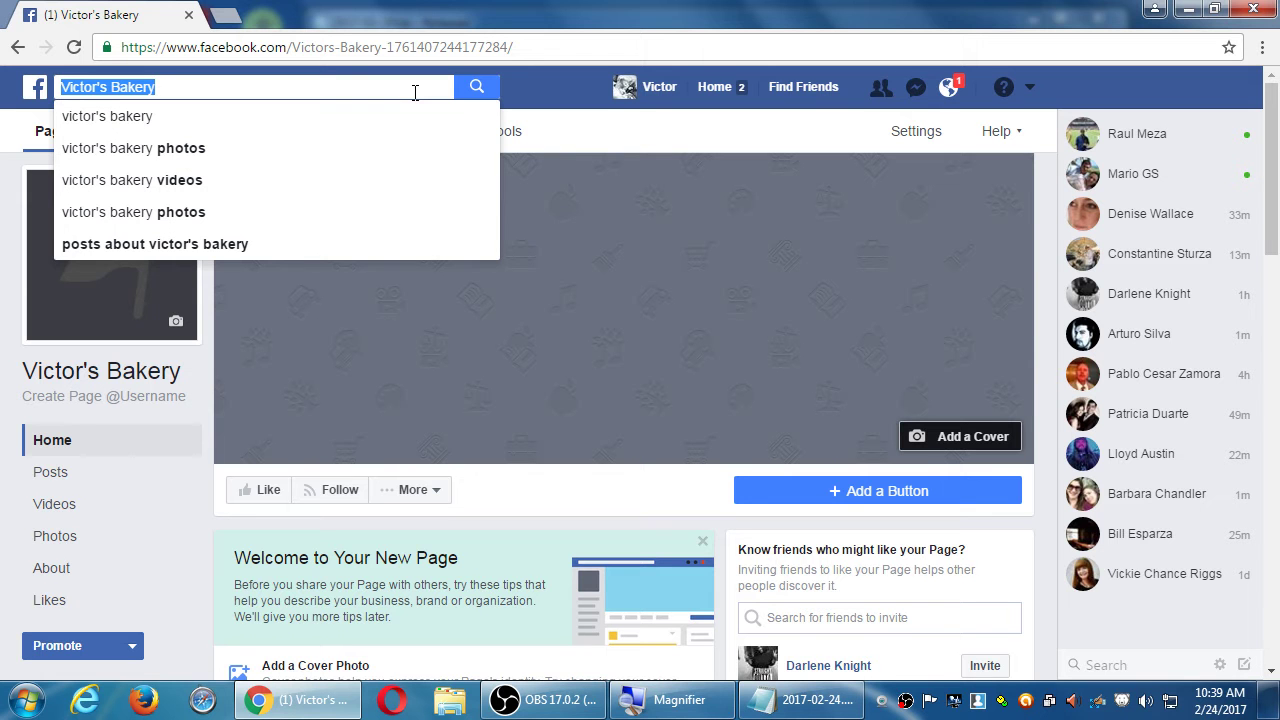
pyautogui.click(729, 143)
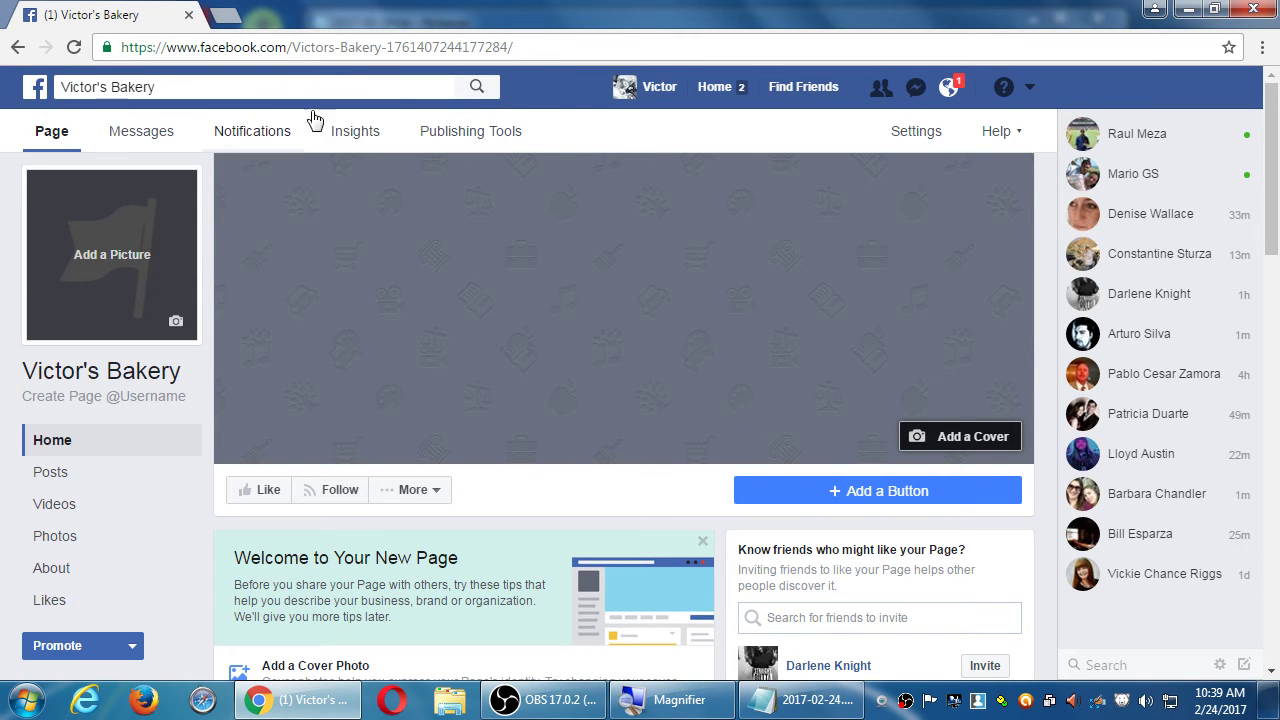
pyautogui.click(905, 139)
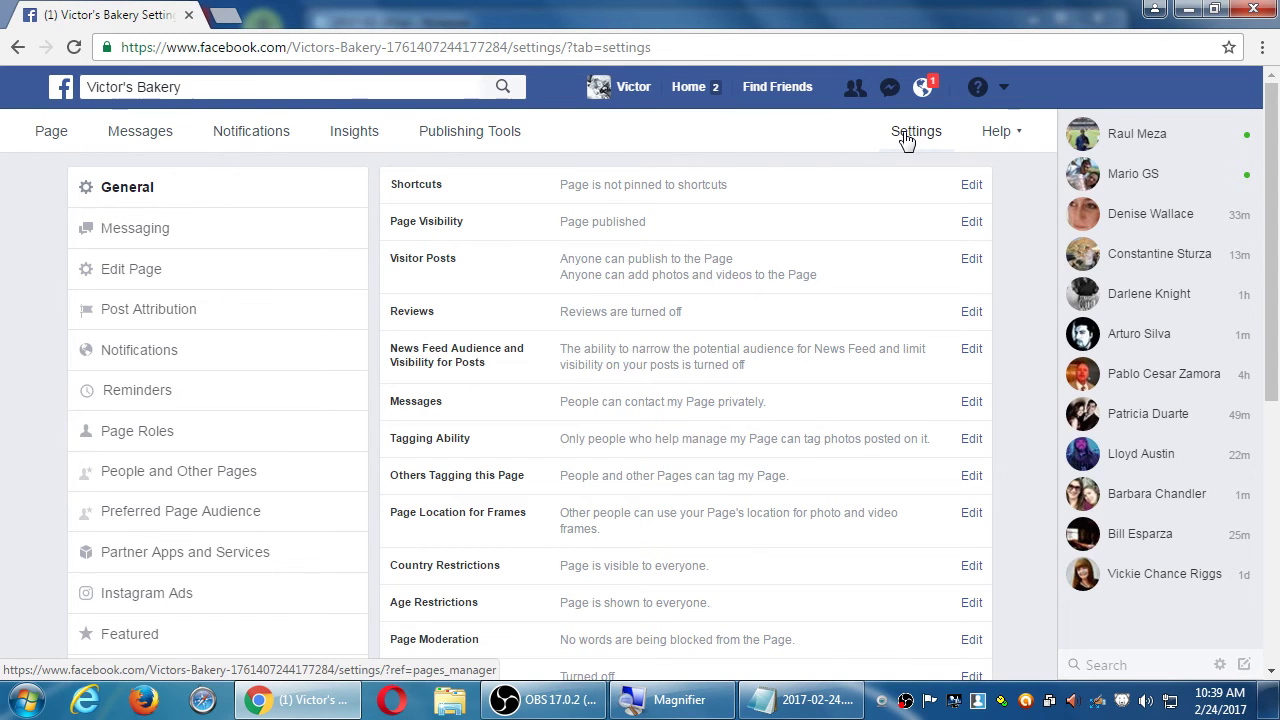
# Switch to the Chilatruck page and view all of its Notifications
pyautogui.click(1004, 87)
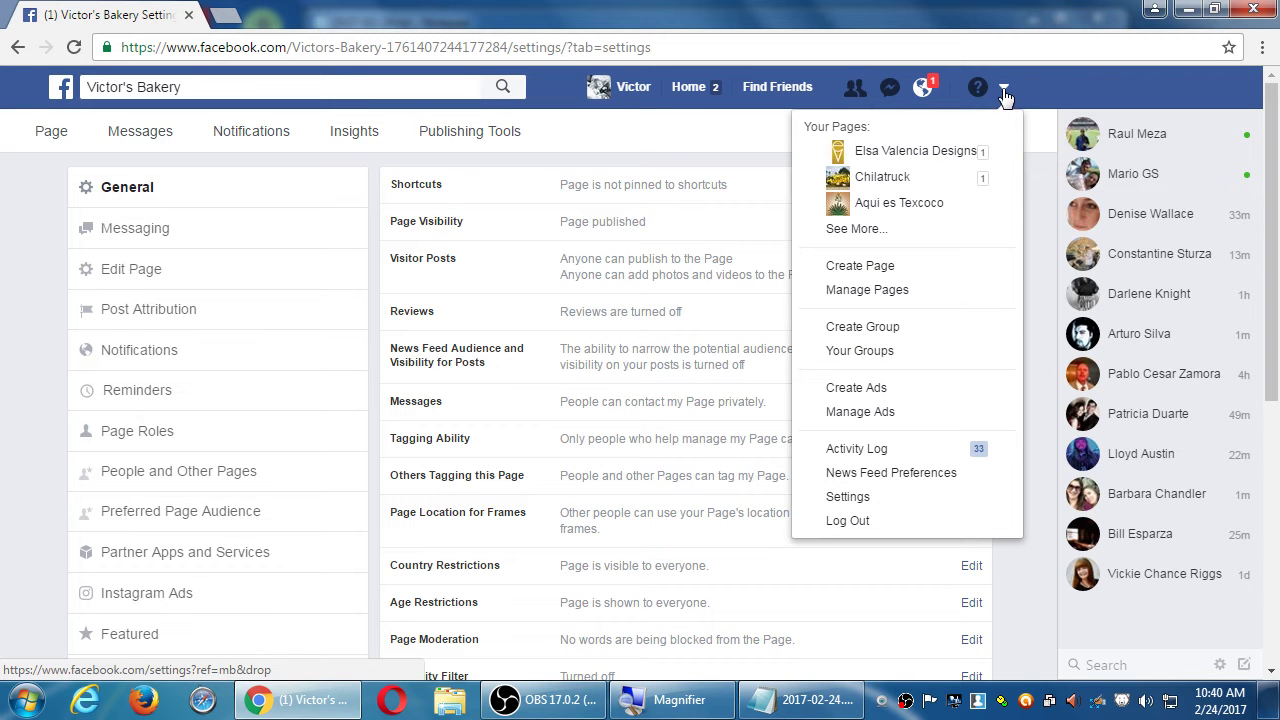
pyautogui.click(903, 189)
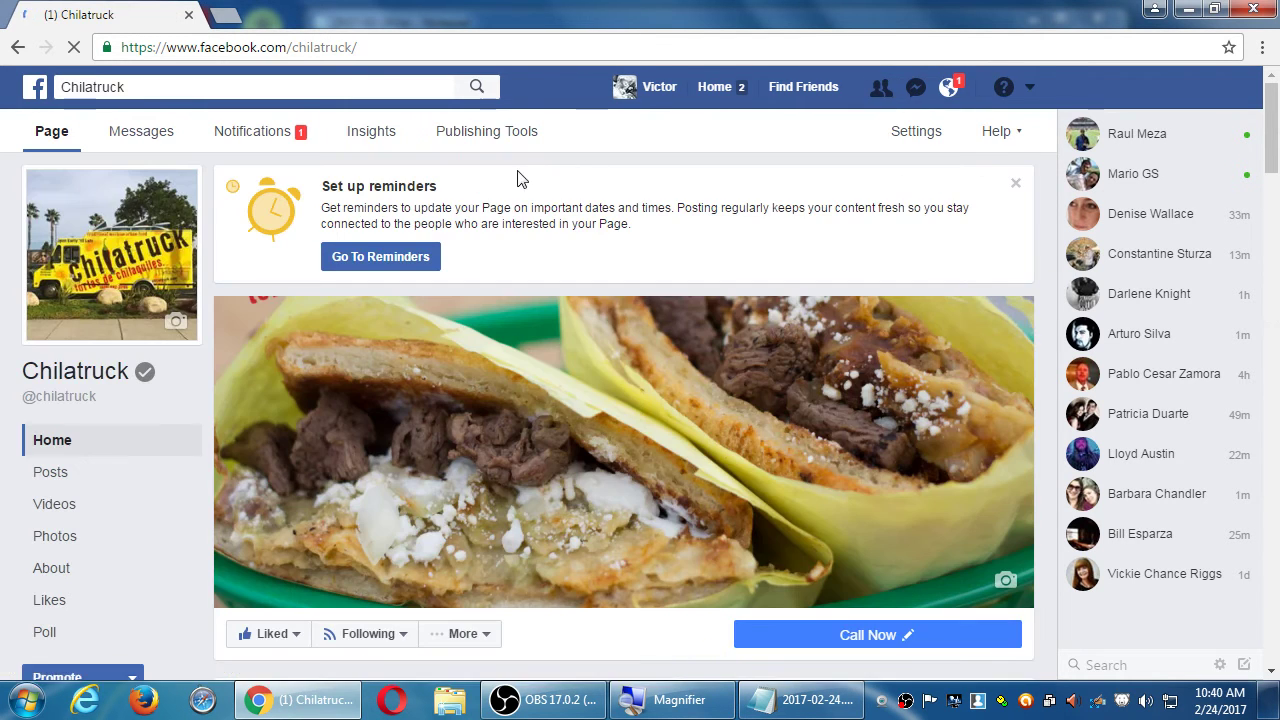
pyautogui.click(247, 133)
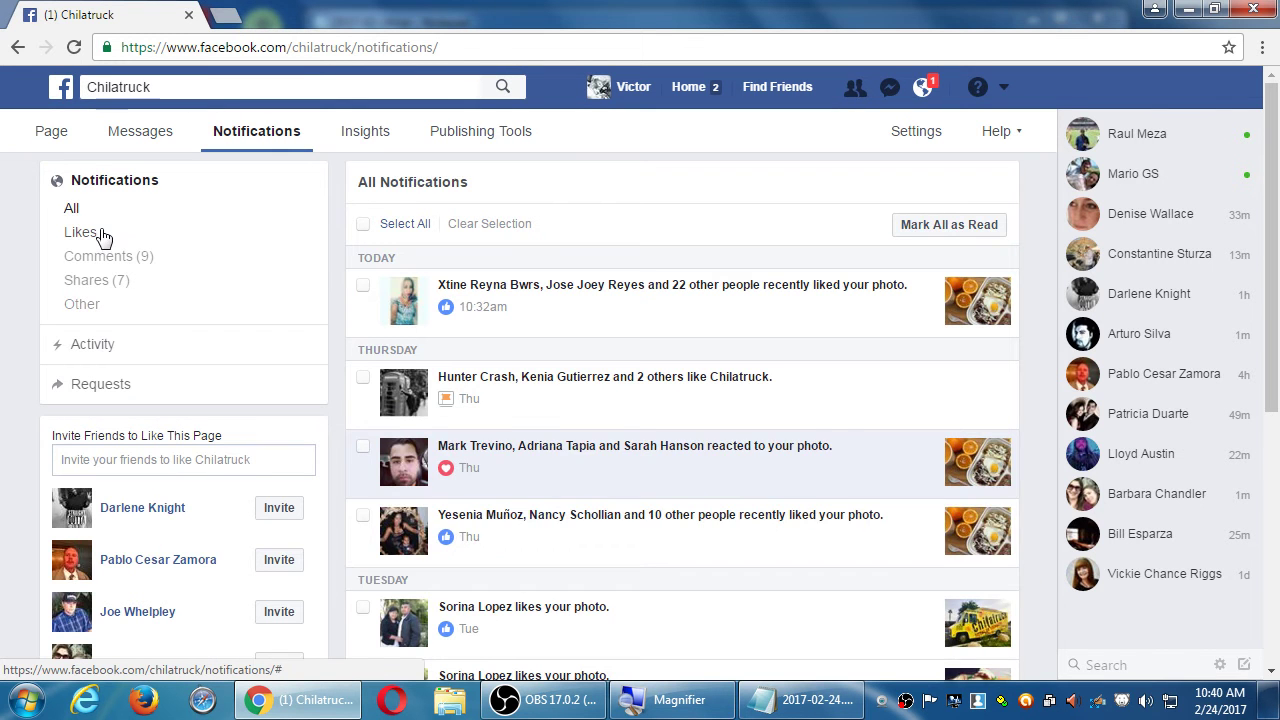
# Filter the Chilatruck notifications to Likes and look through the entries back to mid-February
pyautogui.click(104, 236)
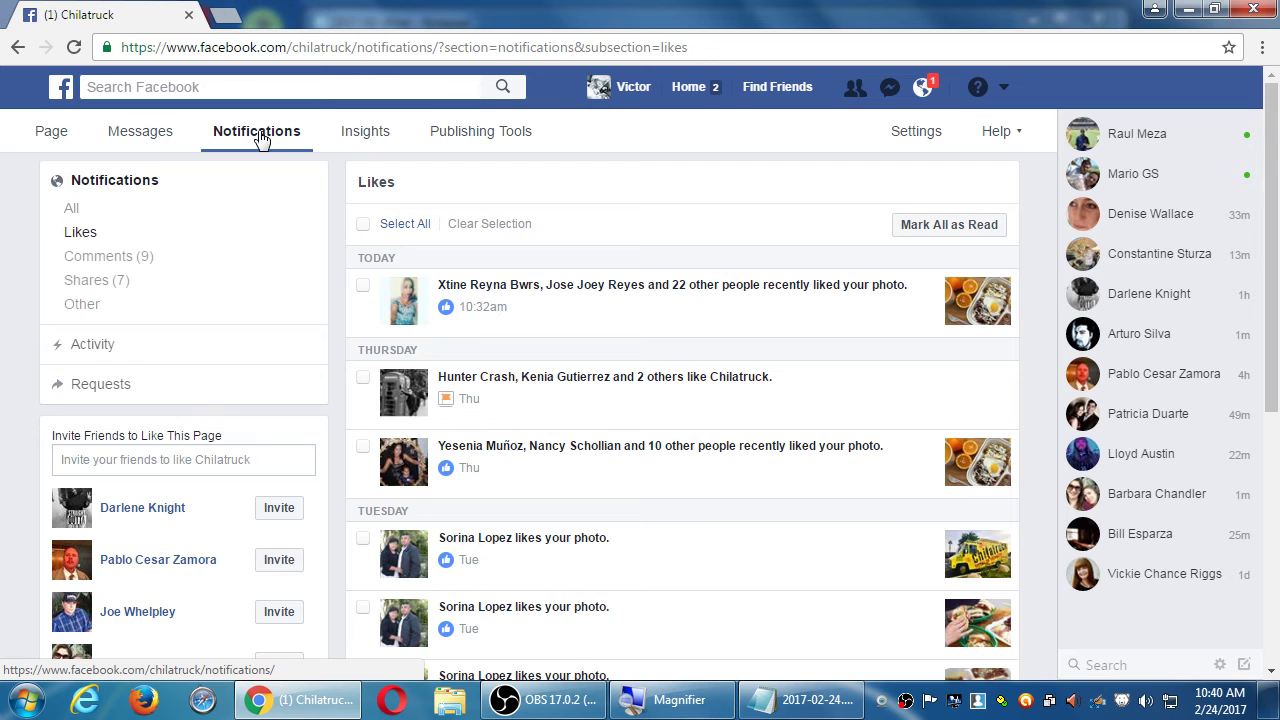
pyautogui.scroll(-3, 805, 306)
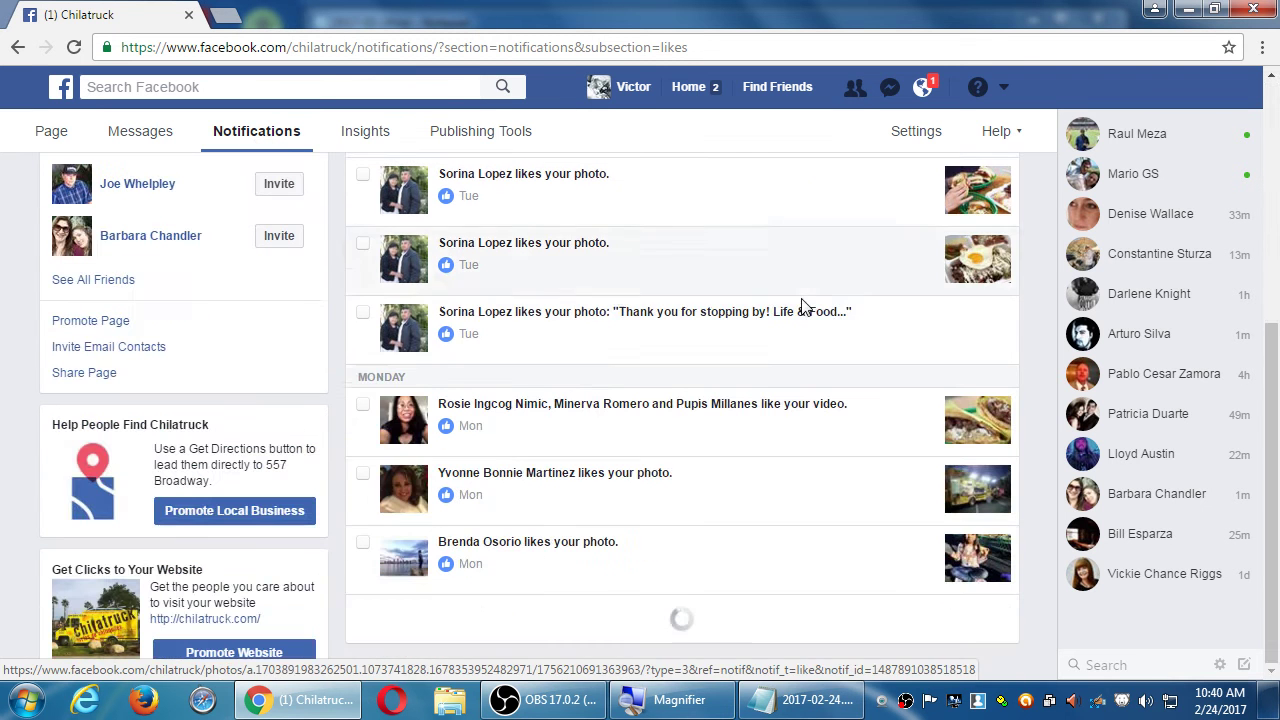
pyautogui.scroll(-5, 805, 306)
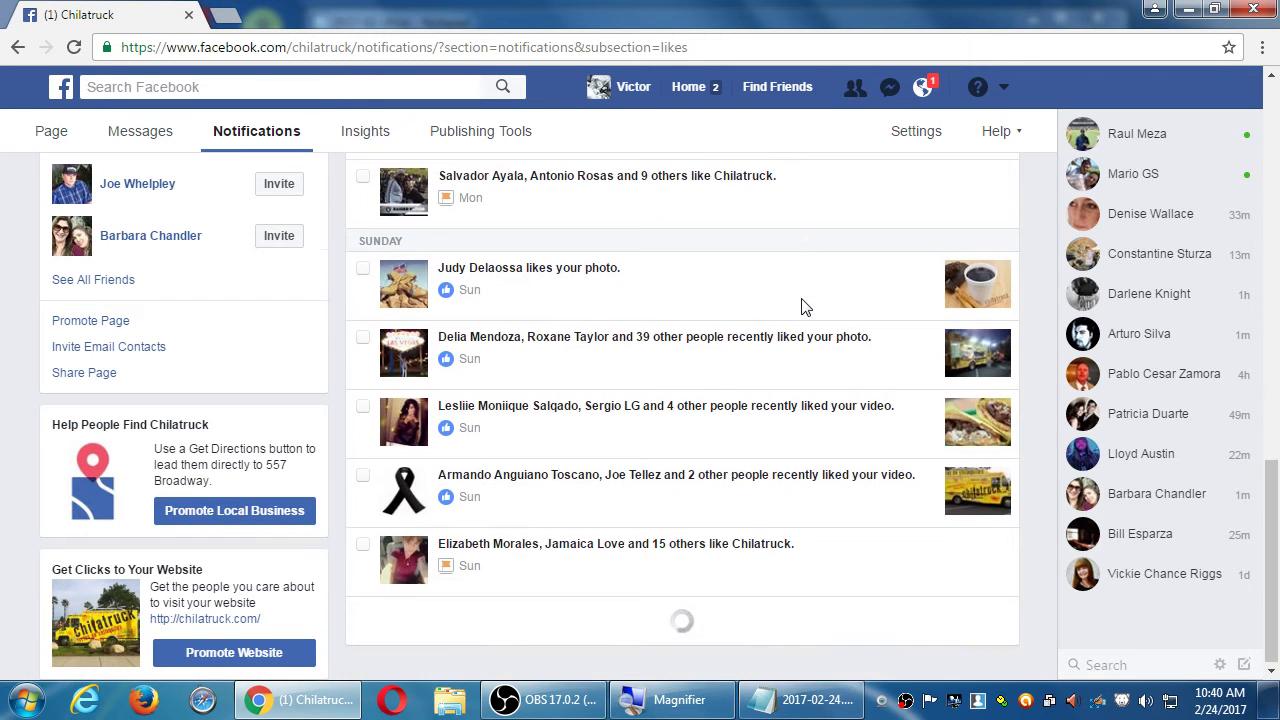
pyautogui.scroll(-5, 805, 306)
pyautogui.scroll(-7, 805, 306)
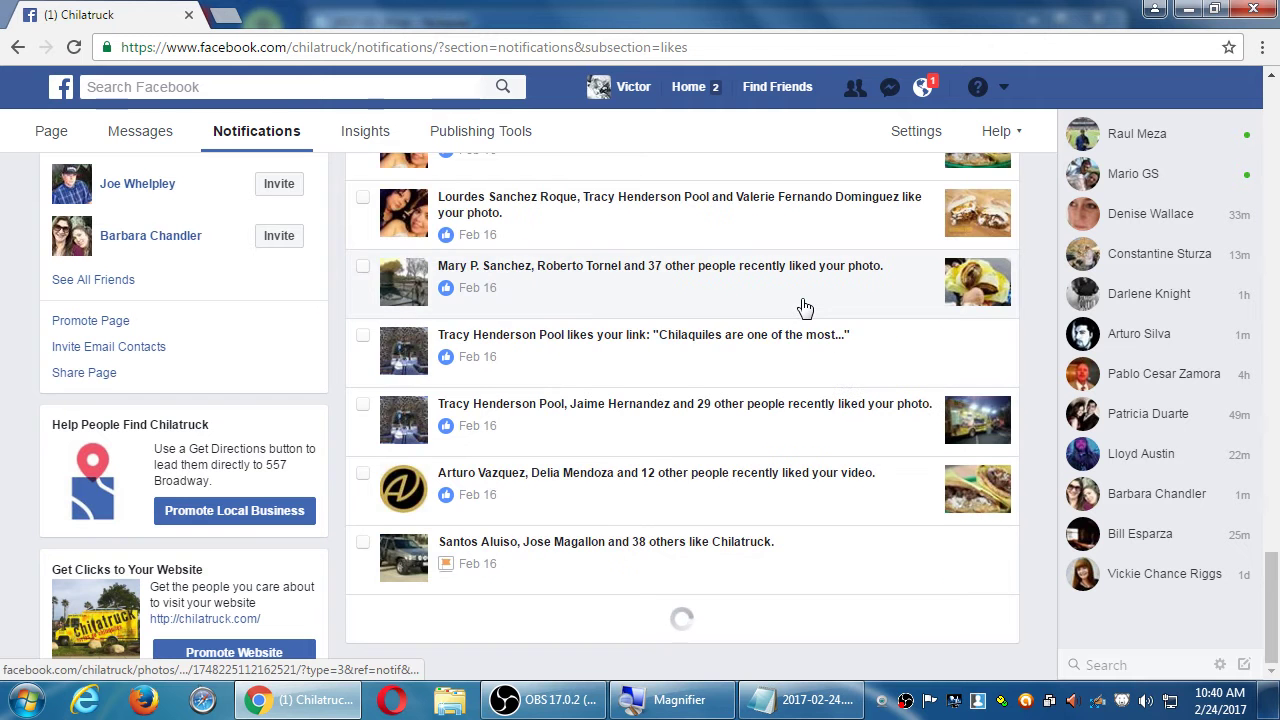
pyautogui.scroll(-4, 805, 306)
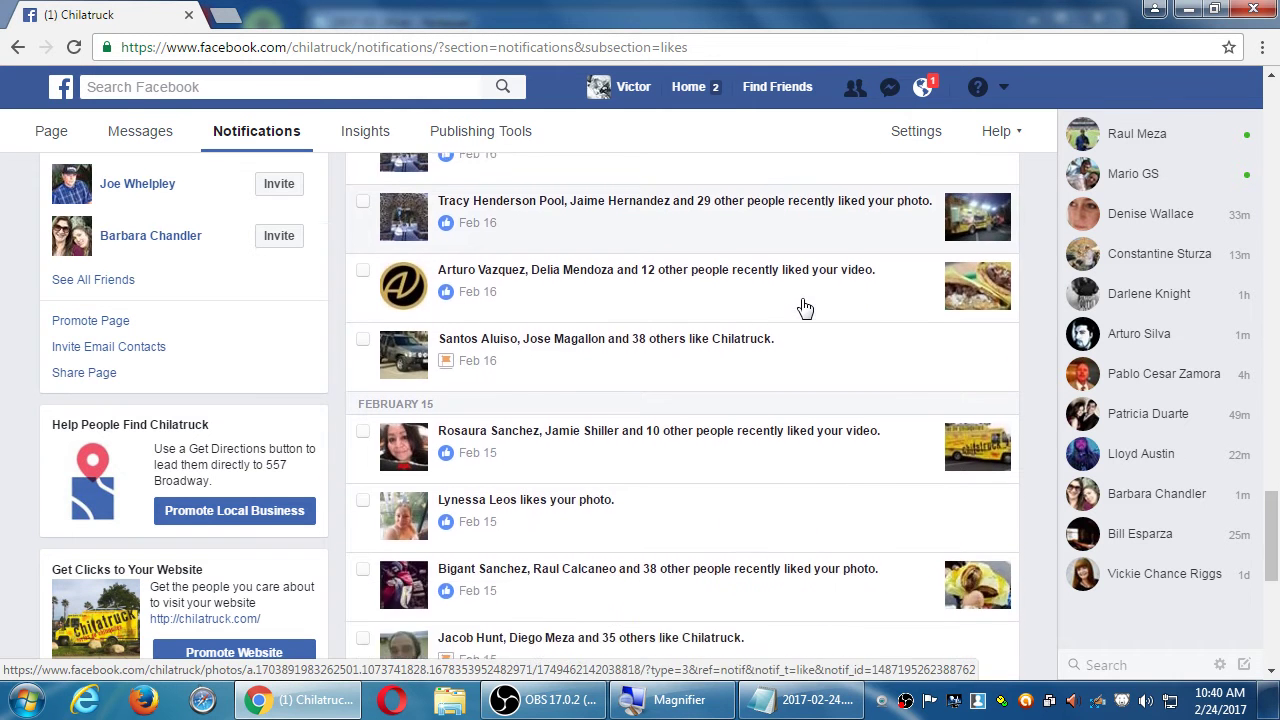
pyautogui.scroll(1, 805, 306)
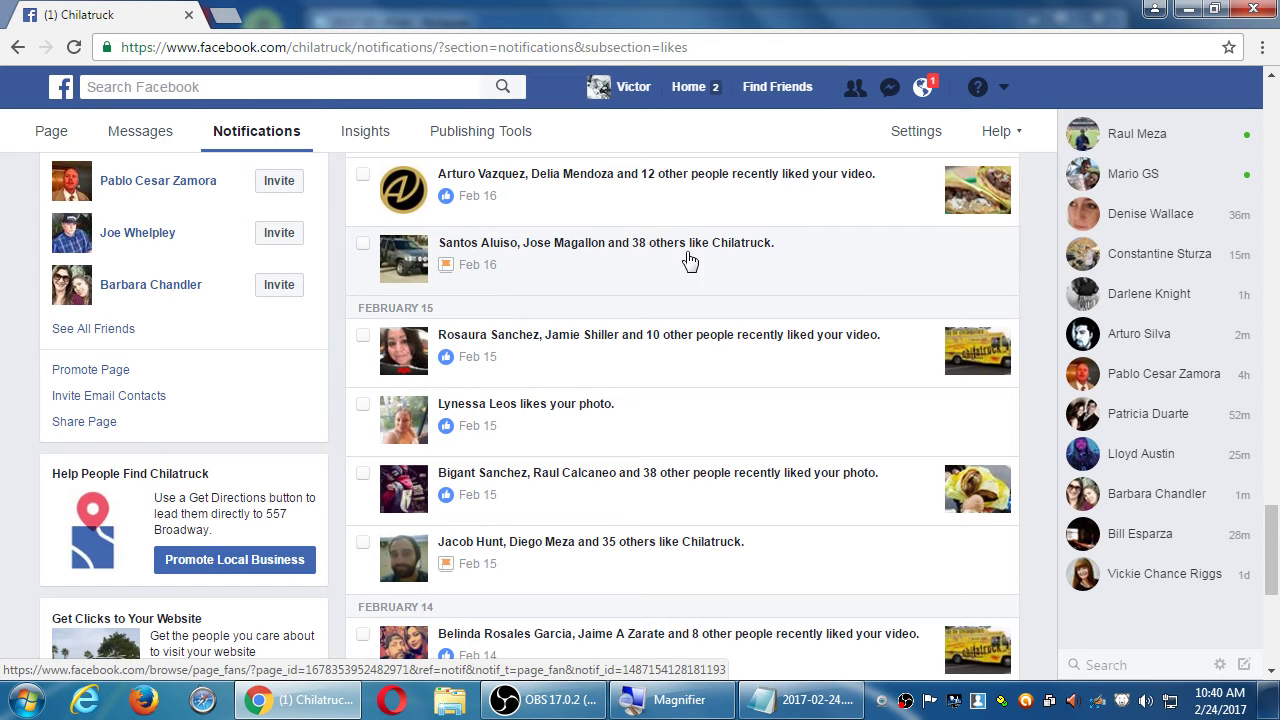
# View the list of people behind the February 16 page-like notification, then close it
pyautogui.click(591, 262)
pyautogui.scroll(-15, 680, 255)
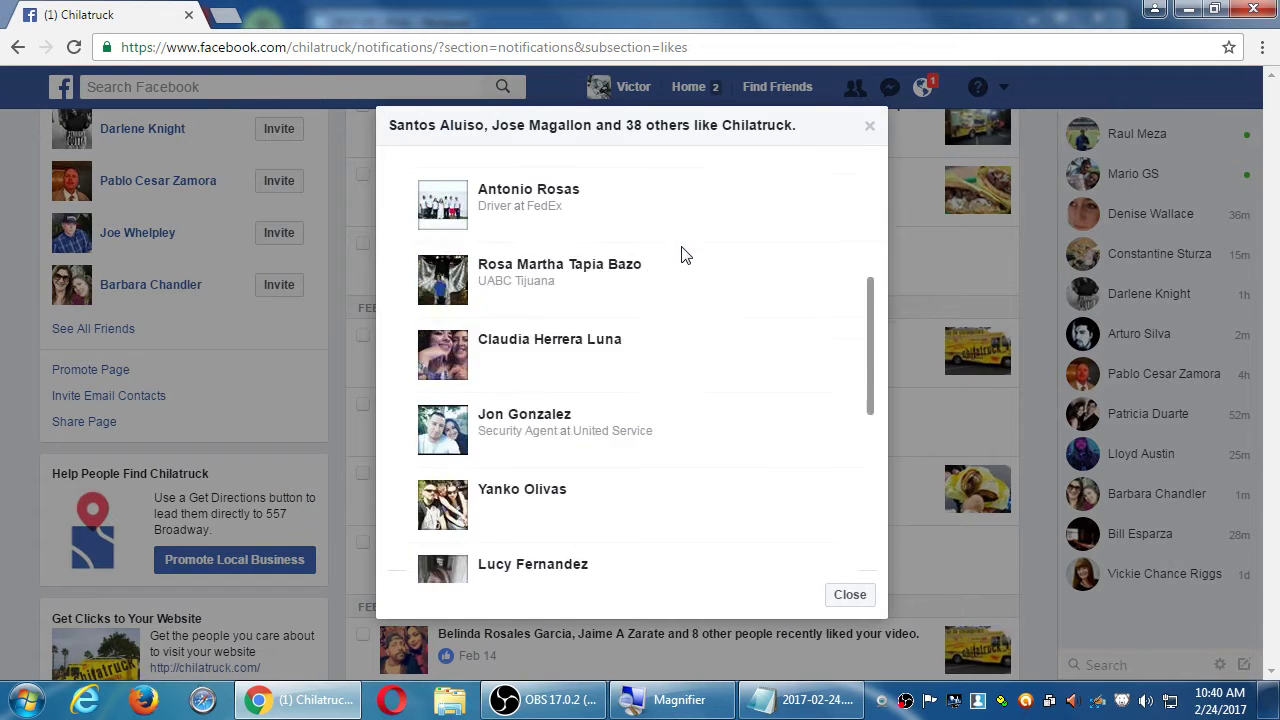
pyautogui.scroll(15, 685, 255)
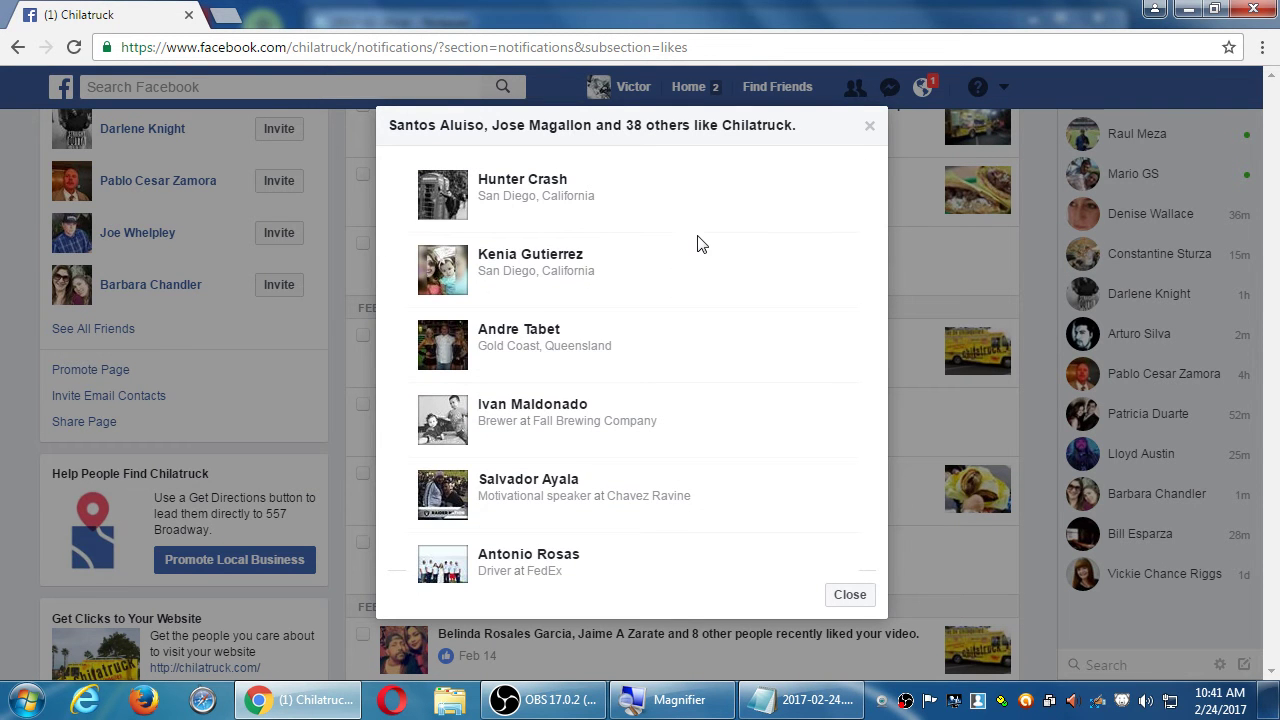
pyautogui.click(1027, 238)
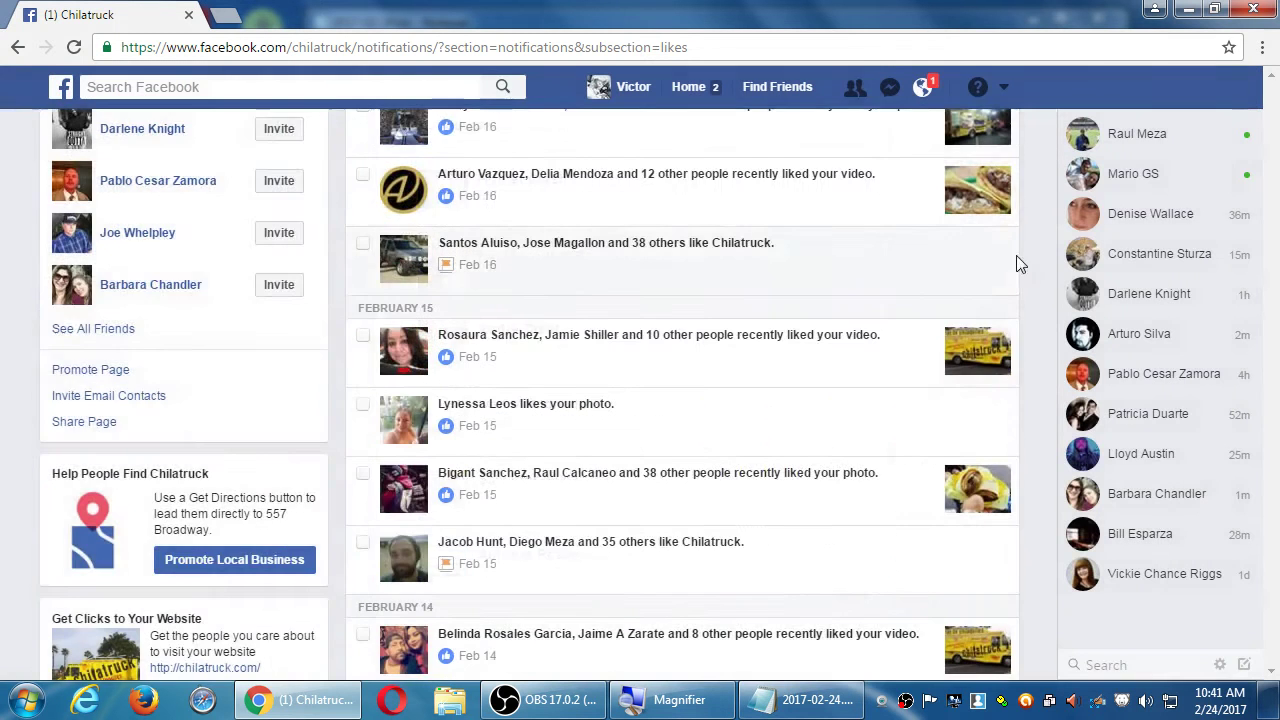
pyautogui.scroll(10, 1015, 260)
# Return to the Chilatruck page's home view and examine its like totals, This Week figures and recent posts
pyautogui.click(40, 136)
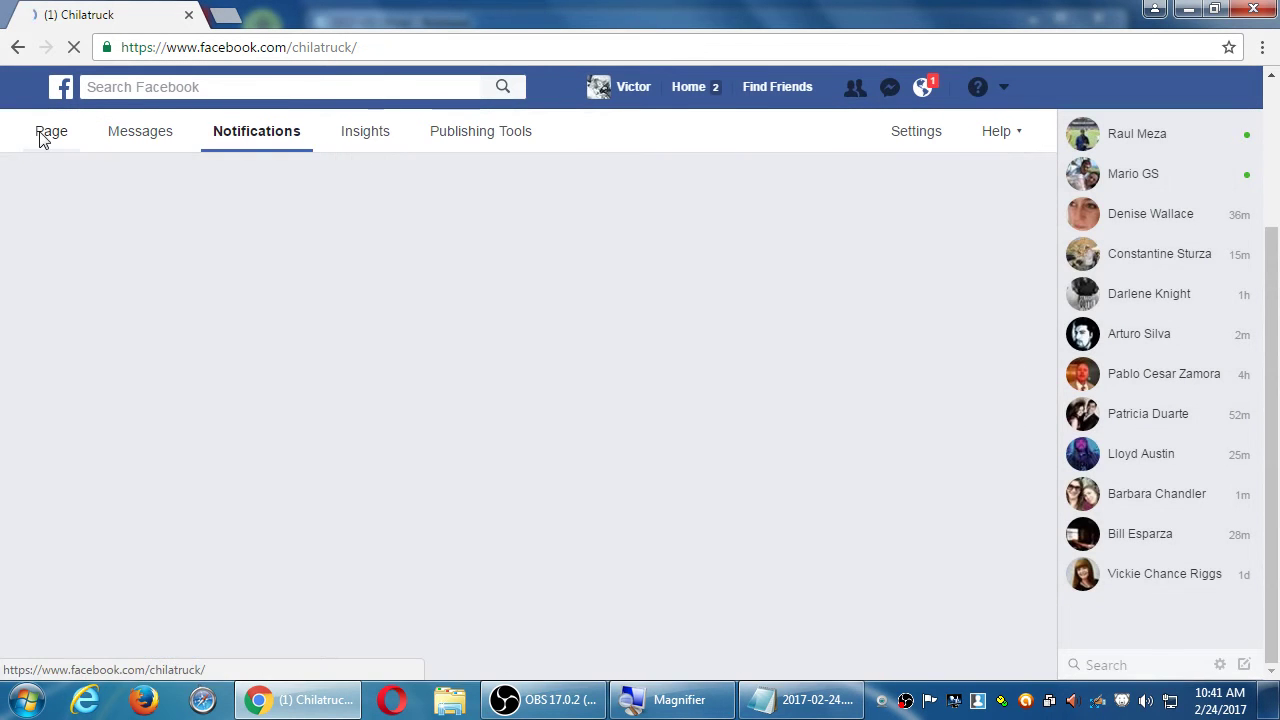
pyautogui.scroll(-5, 82, 156)
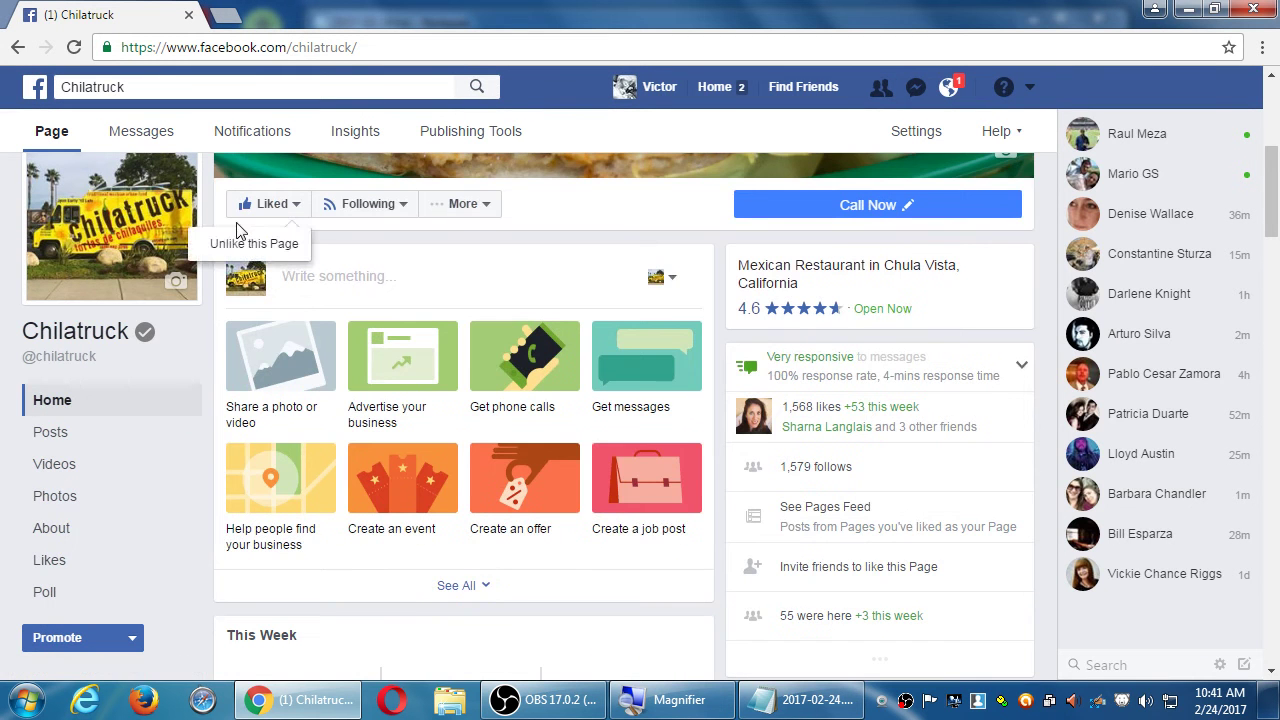
pyautogui.scroll(-2, 118, 453)
pyautogui.scroll(-1, 118, 453)
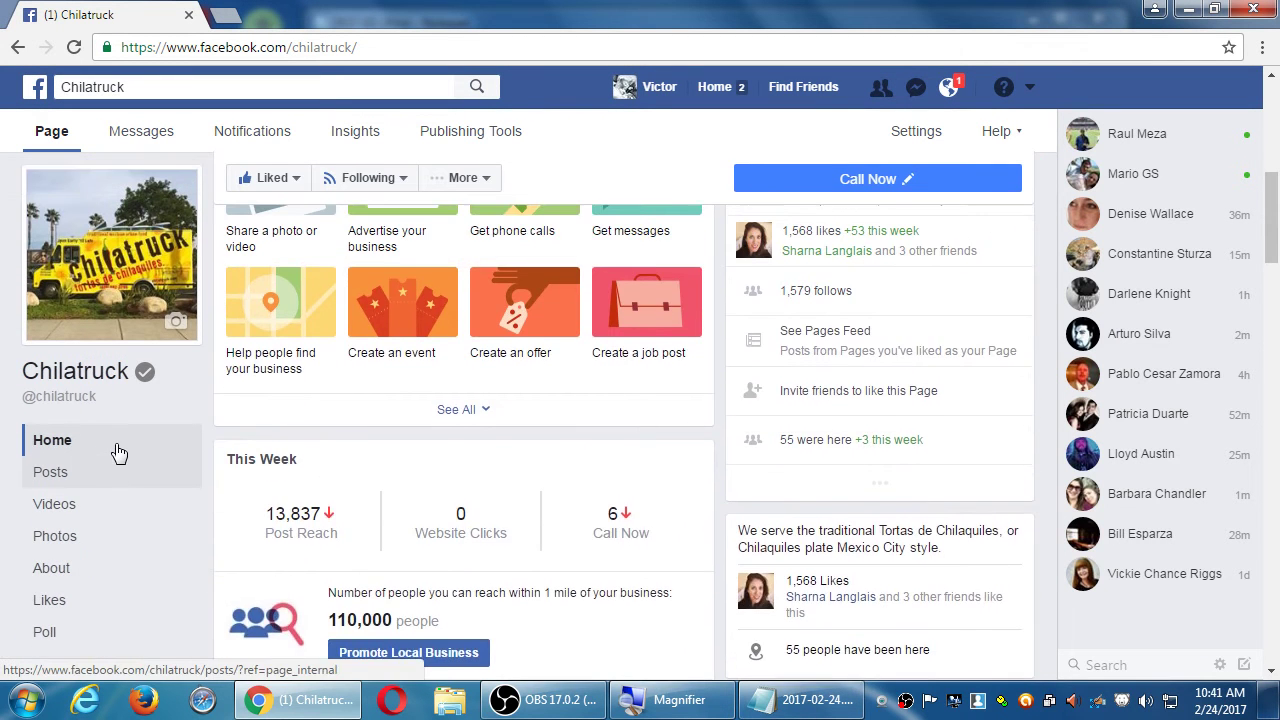
pyautogui.scroll(-2, 118, 453)
pyautogui.scroll(-1, 118, 453)
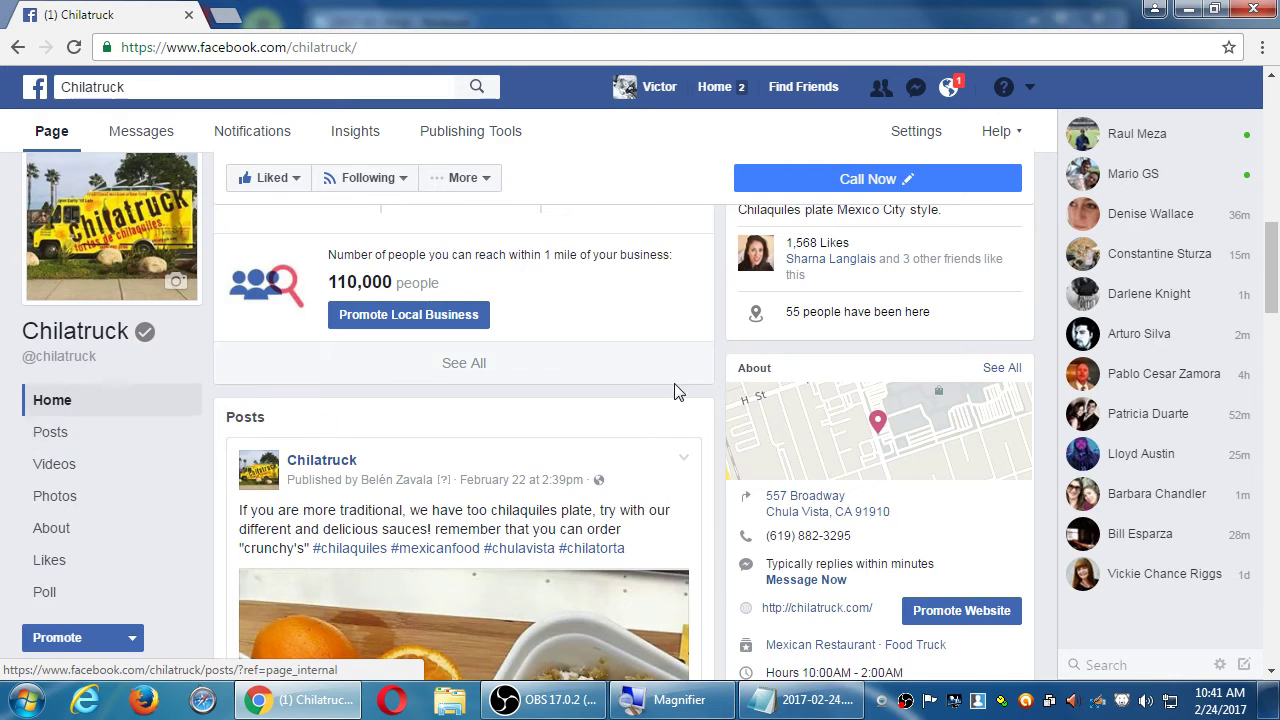
pyautogui.scroll(2, 677, 389)
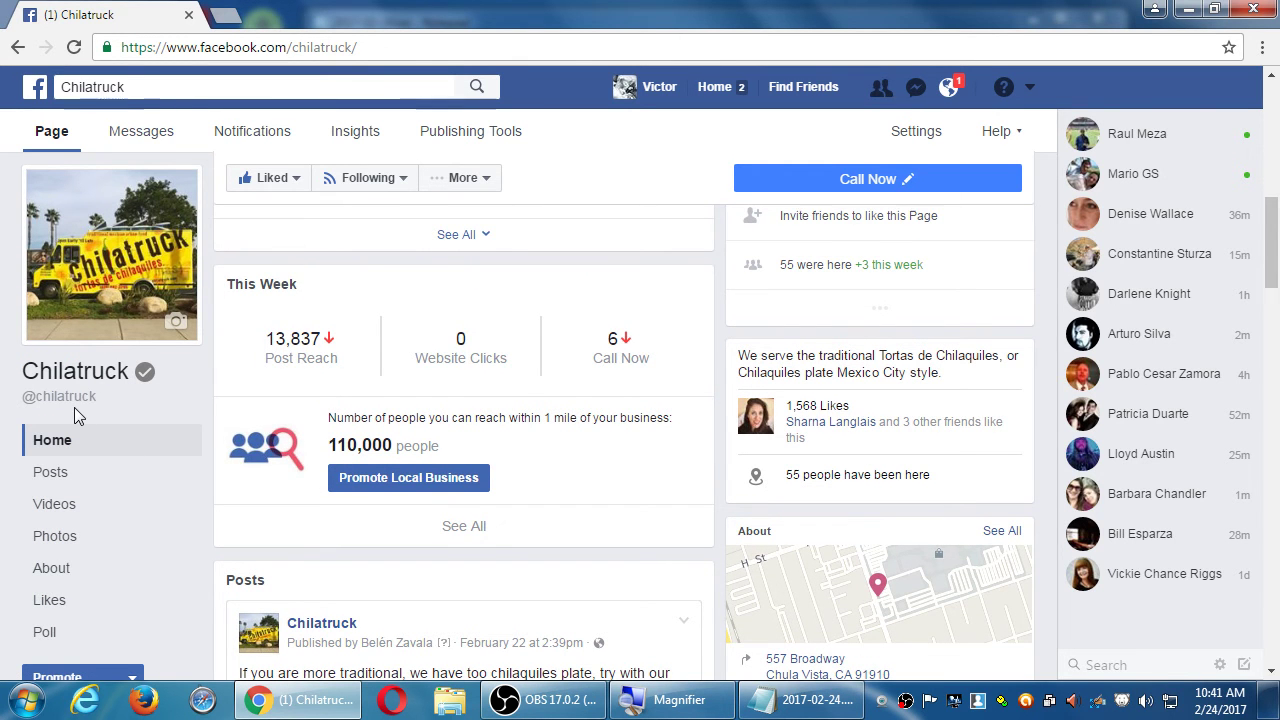
pyautogui.scroll(-2, 74, 407)
# Open the page's Likes section and examine the People statistics and the weekly comparison graph of new likes
pyautogui.click(52, 563)
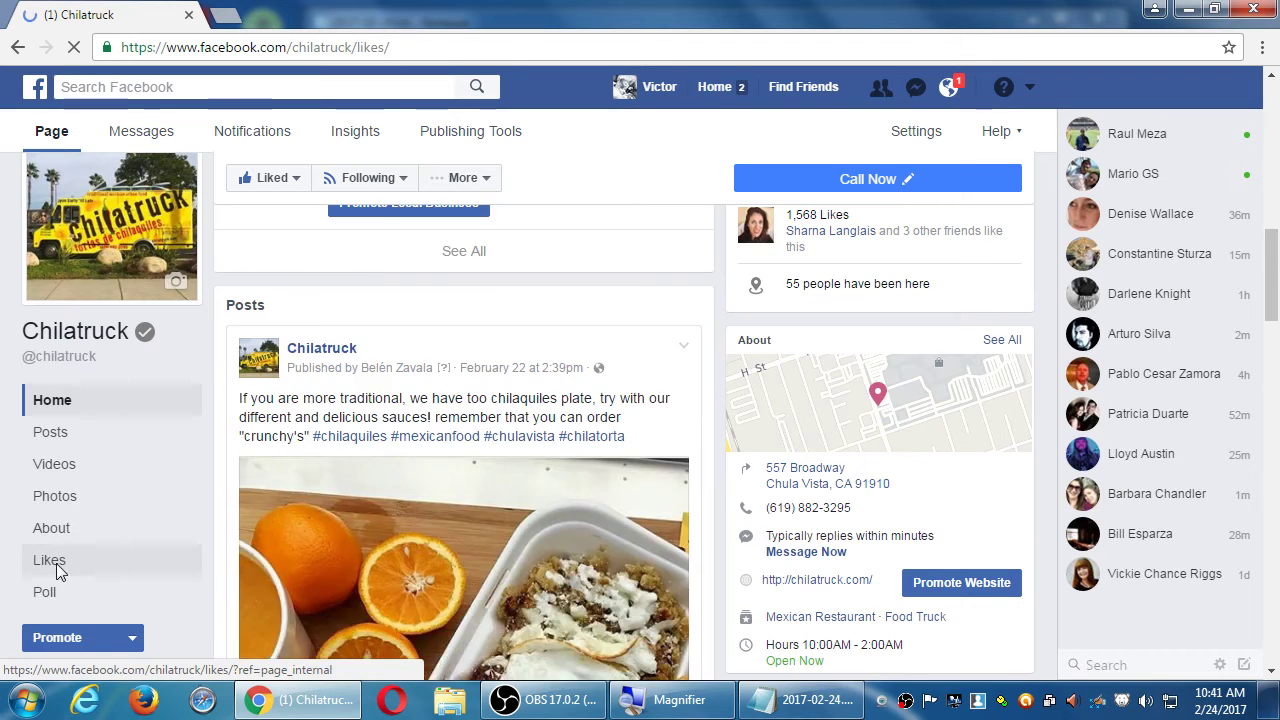
pyautogui.scroll(-4, 282, 457)
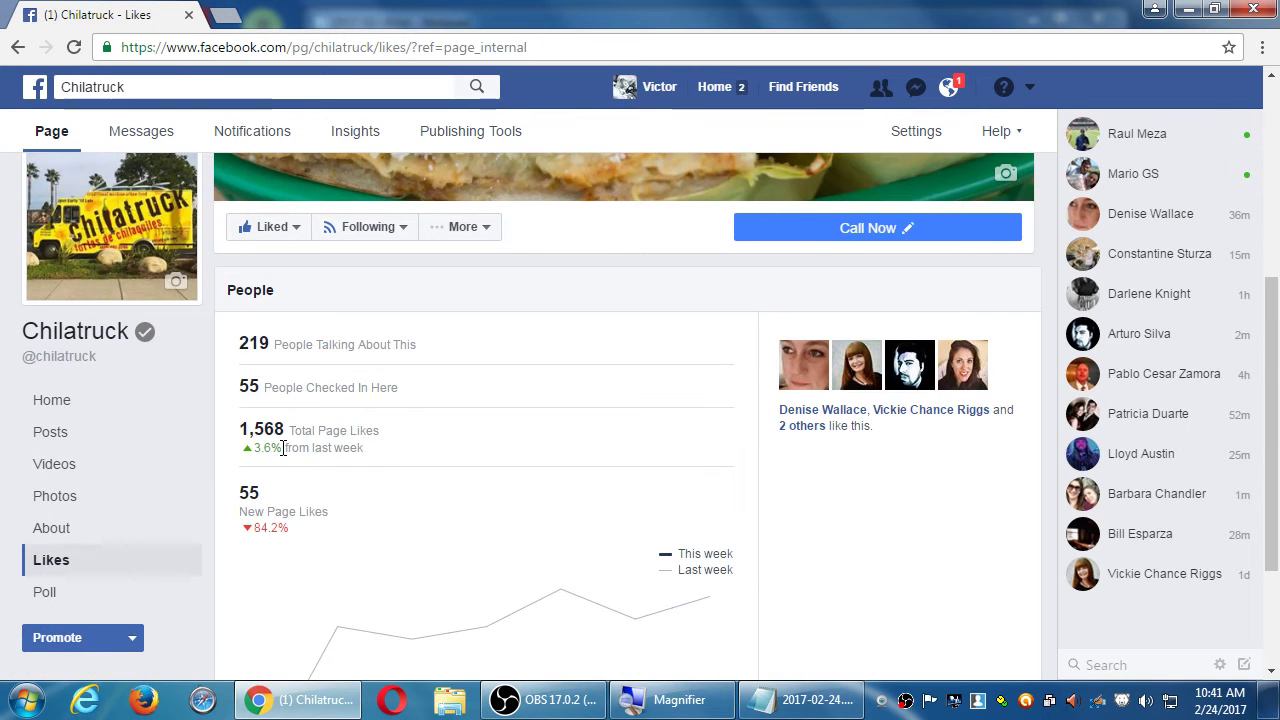
pyautogui.scroll(-2, 282, 457)
pyautogui.scroll(2, 283, 452)
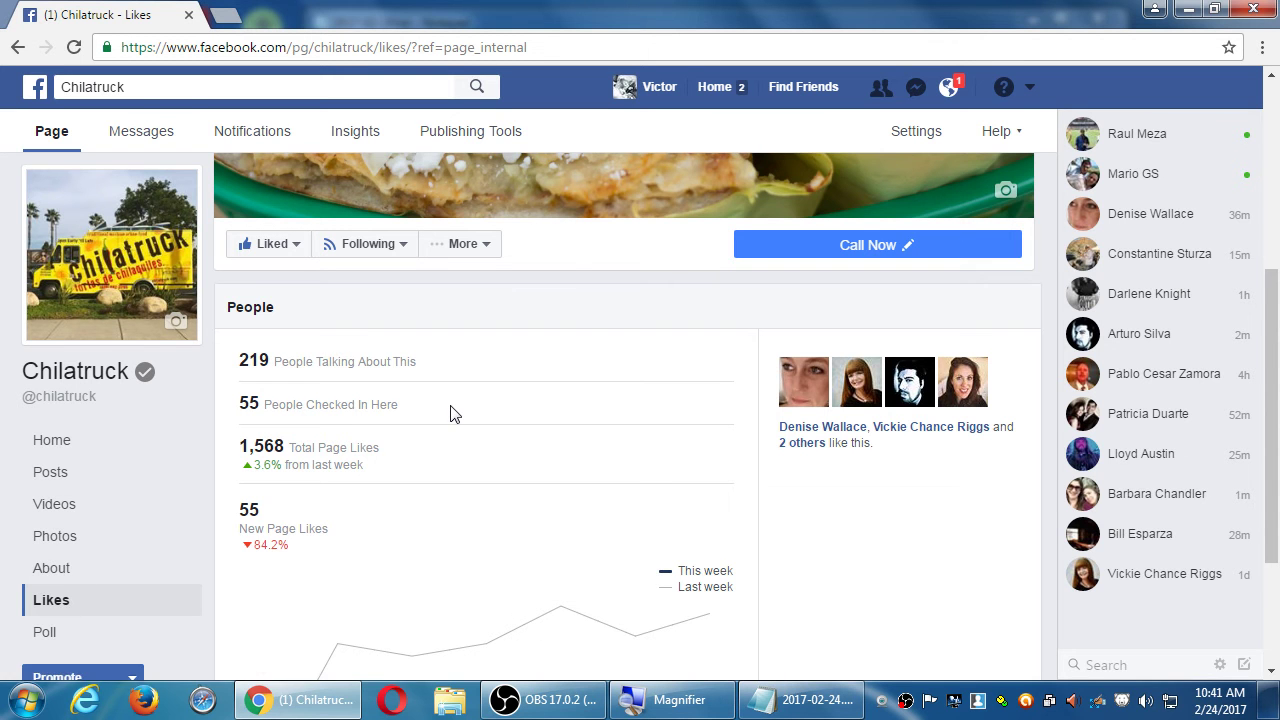
pyautogui.scroll(-2, 450, 410)
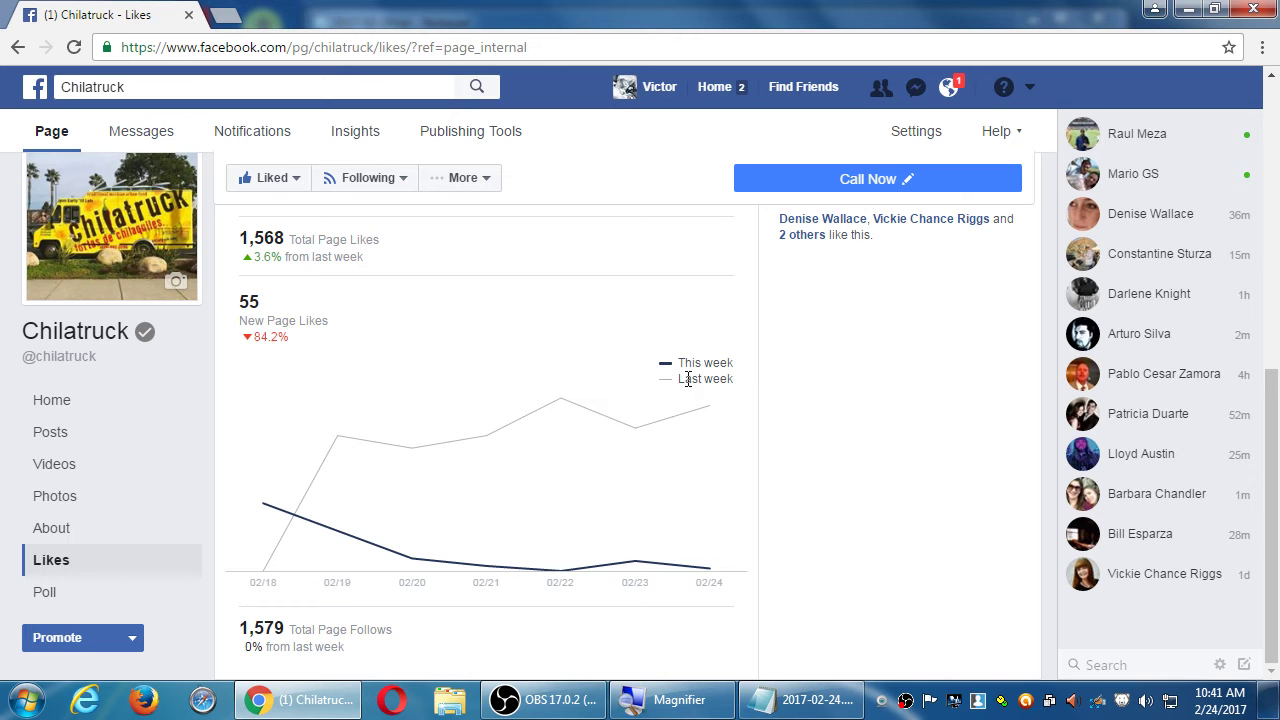
pyautogui.scroll(1, 600, 330)
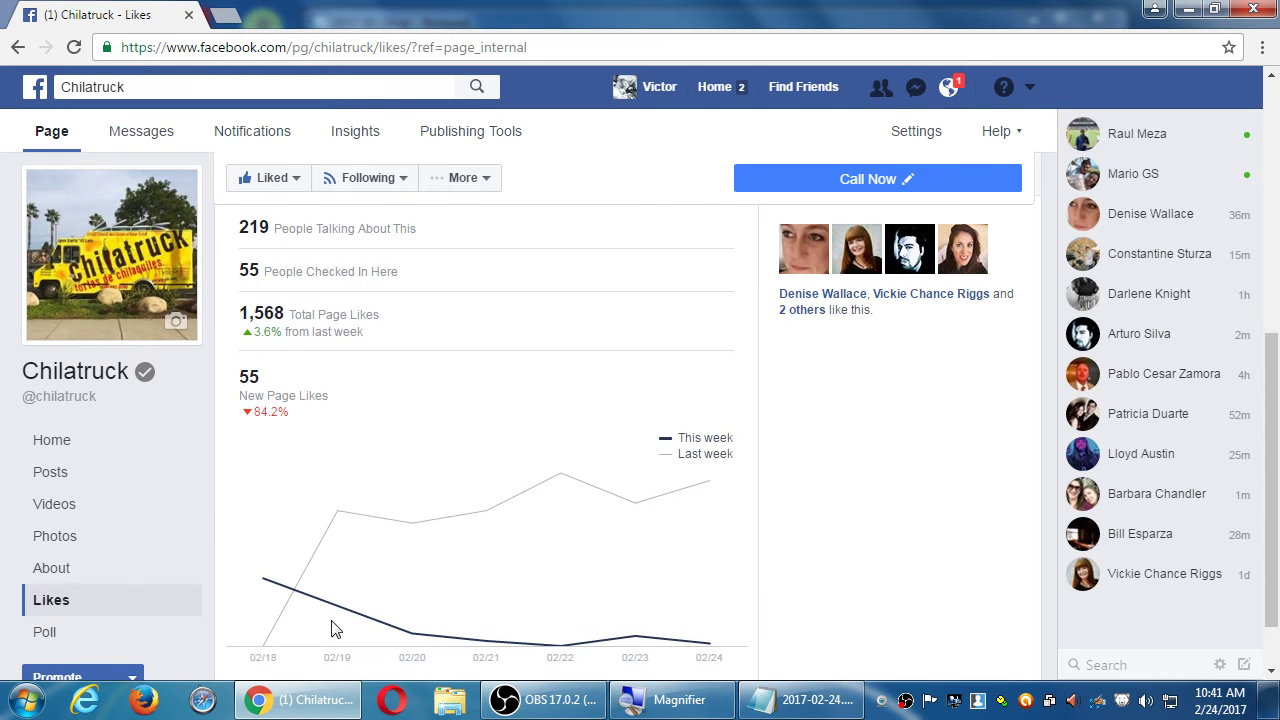
pyautogui.scroll(-1, 137, 600)
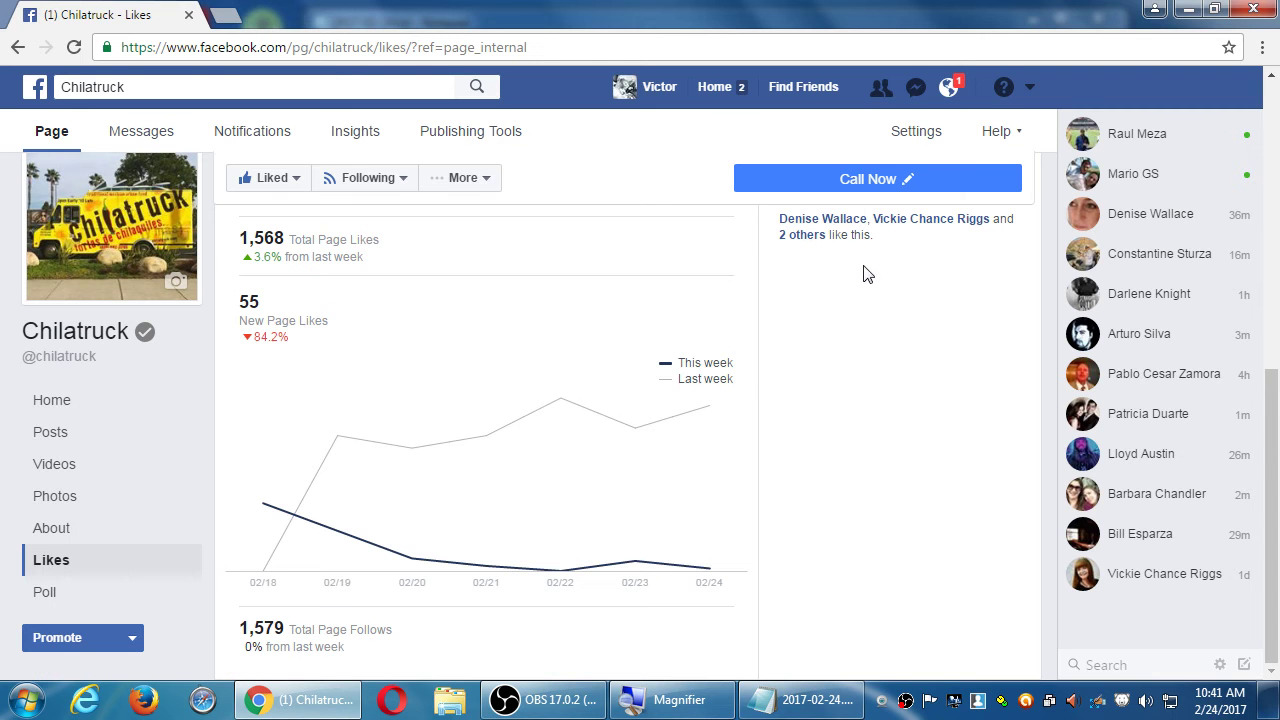
# Check which other friends like the page and review the total and new page likes again
pyautogui.moveTo(803, 244)
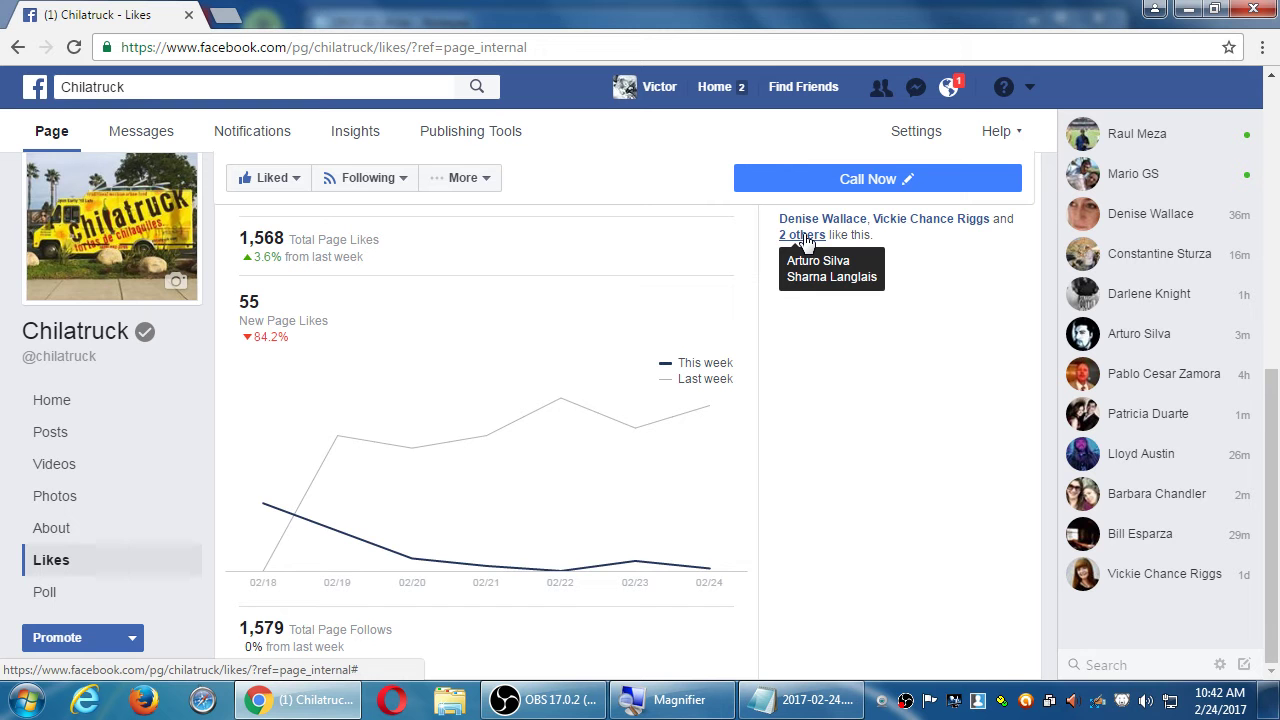
pyautogui.scroll(5, 830, 320)
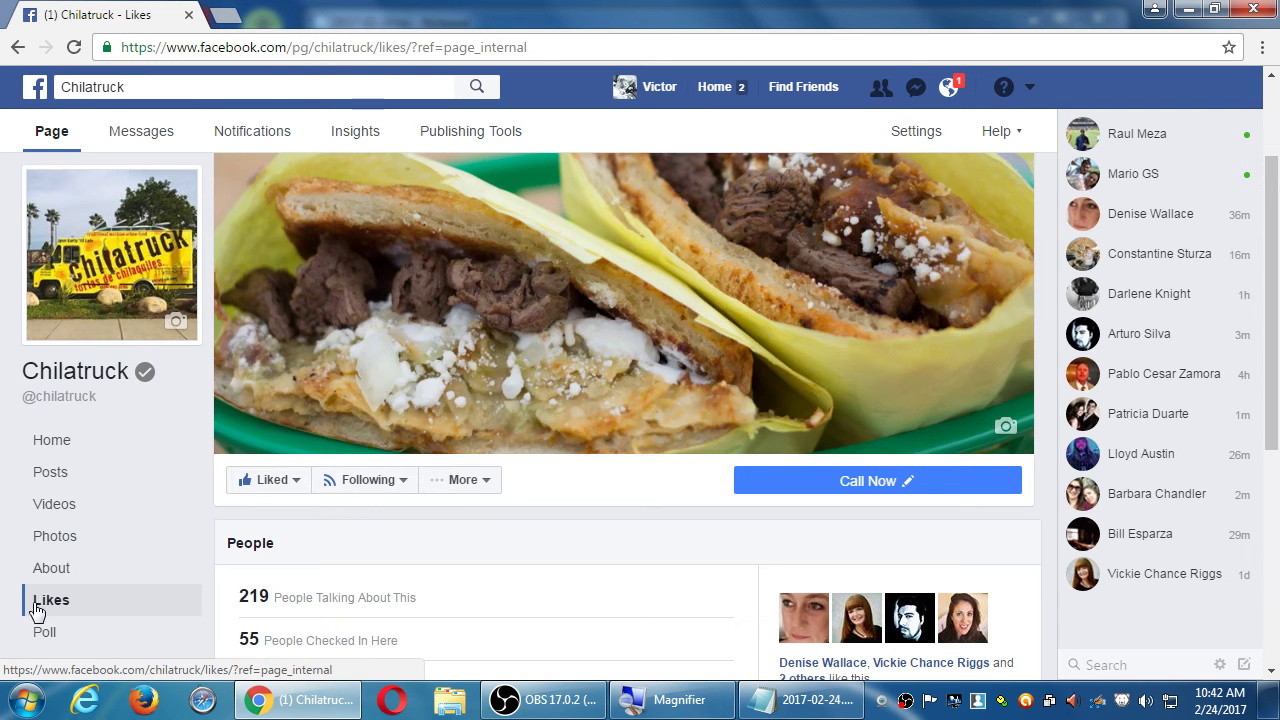
pyautogui.scroll(-2, 126, 597)
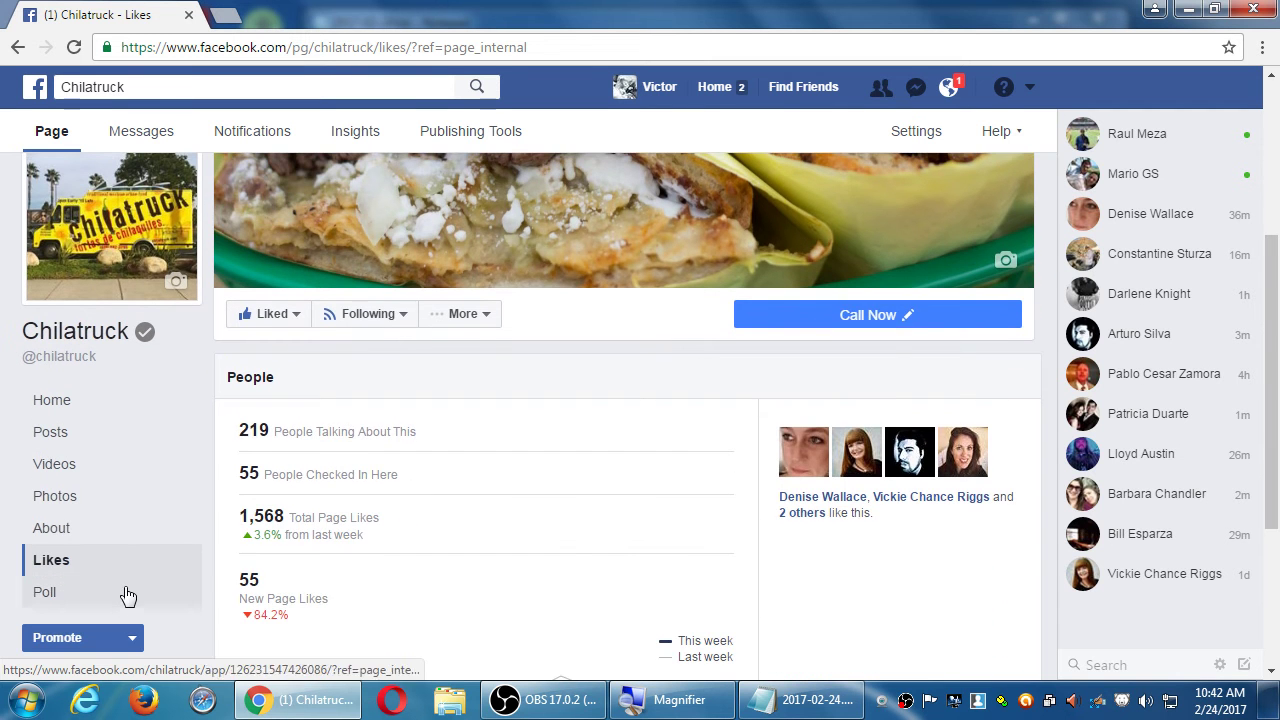
pyautogui.scroll(-2, 330, 457)
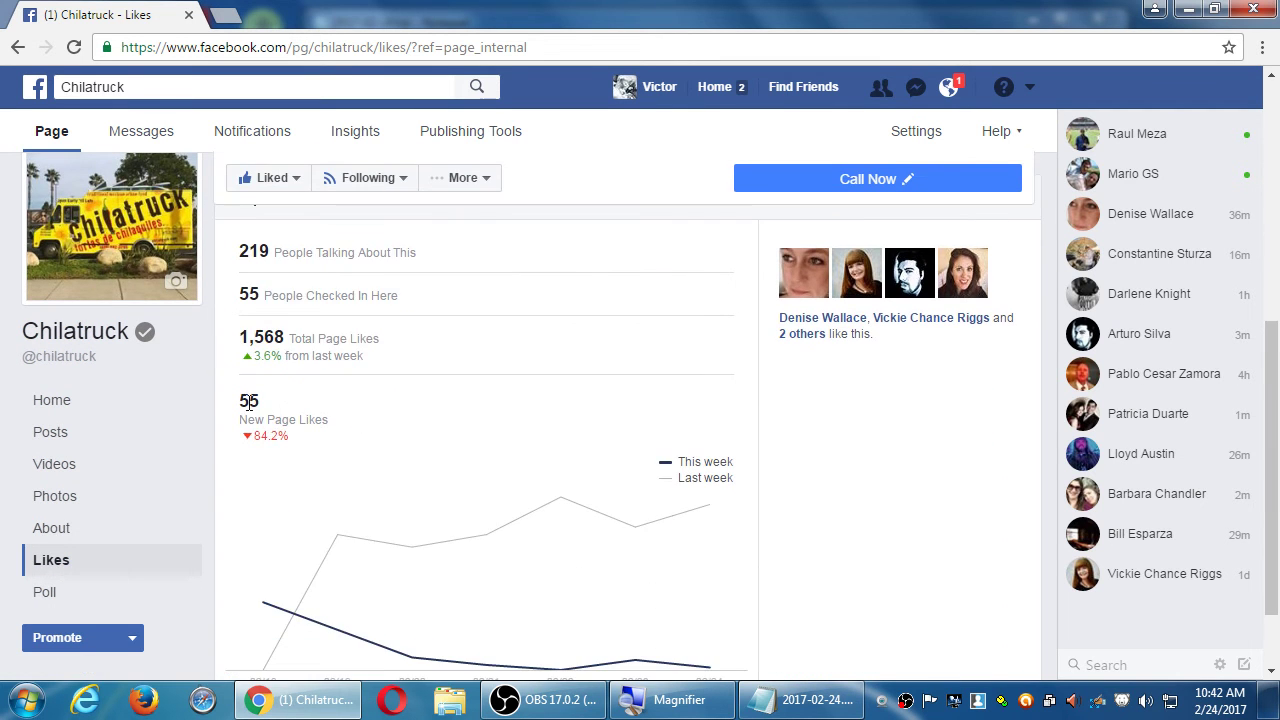
pyautogui.scroll(-1, 274, 440)
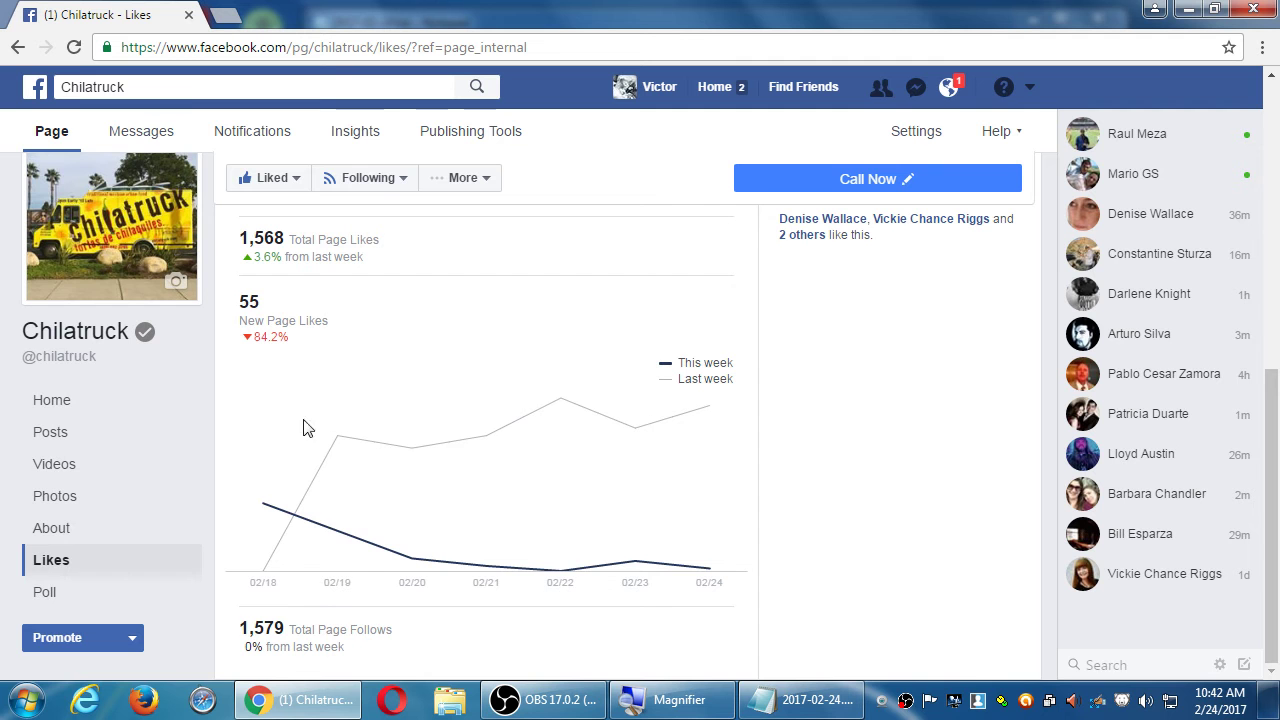
# Reopen the page's Likes notifications and check the Activity and Requests sections before returning to Notifications
pyautogui.click(268, 140)
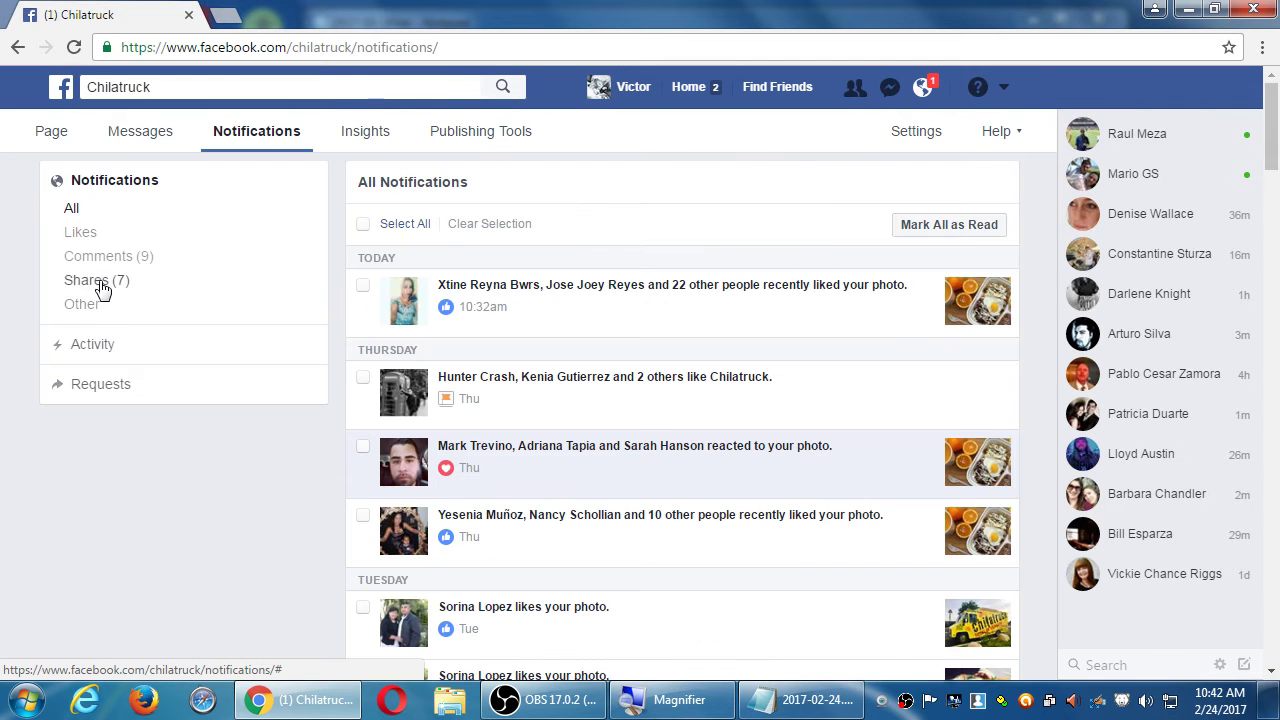
pyautogui.click(85, 234)
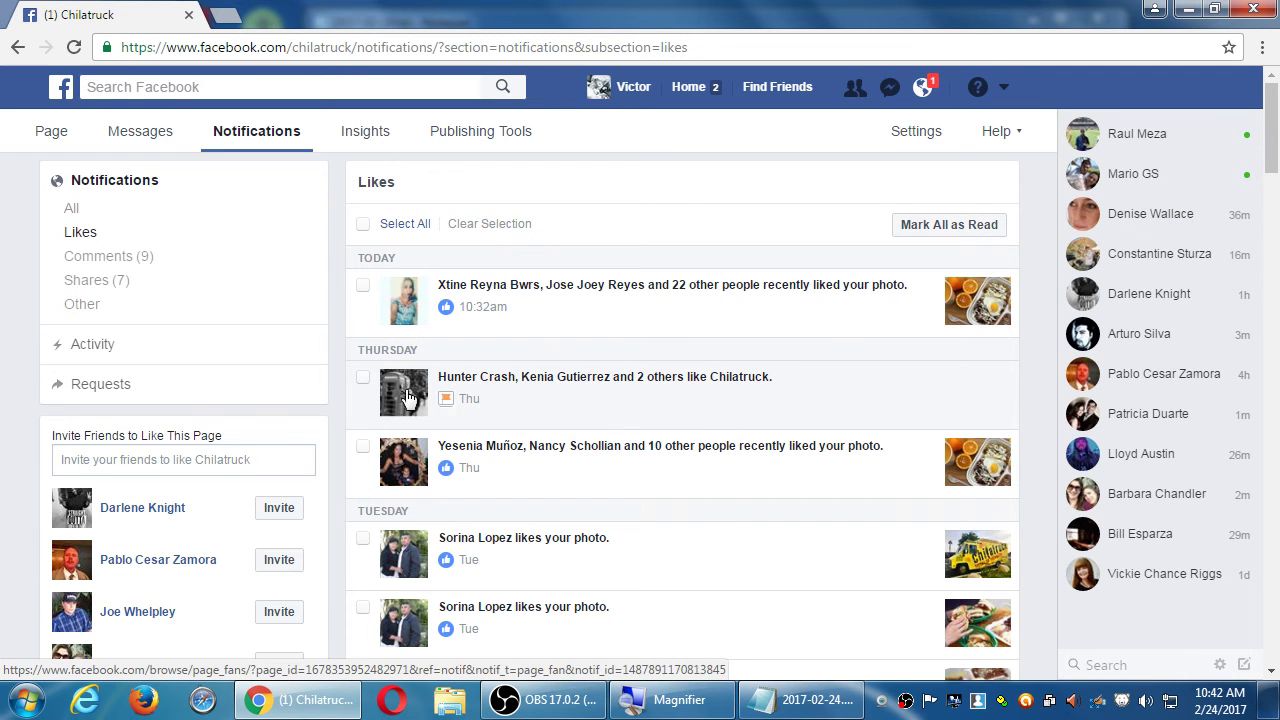
pyautogui.click(306, 346)
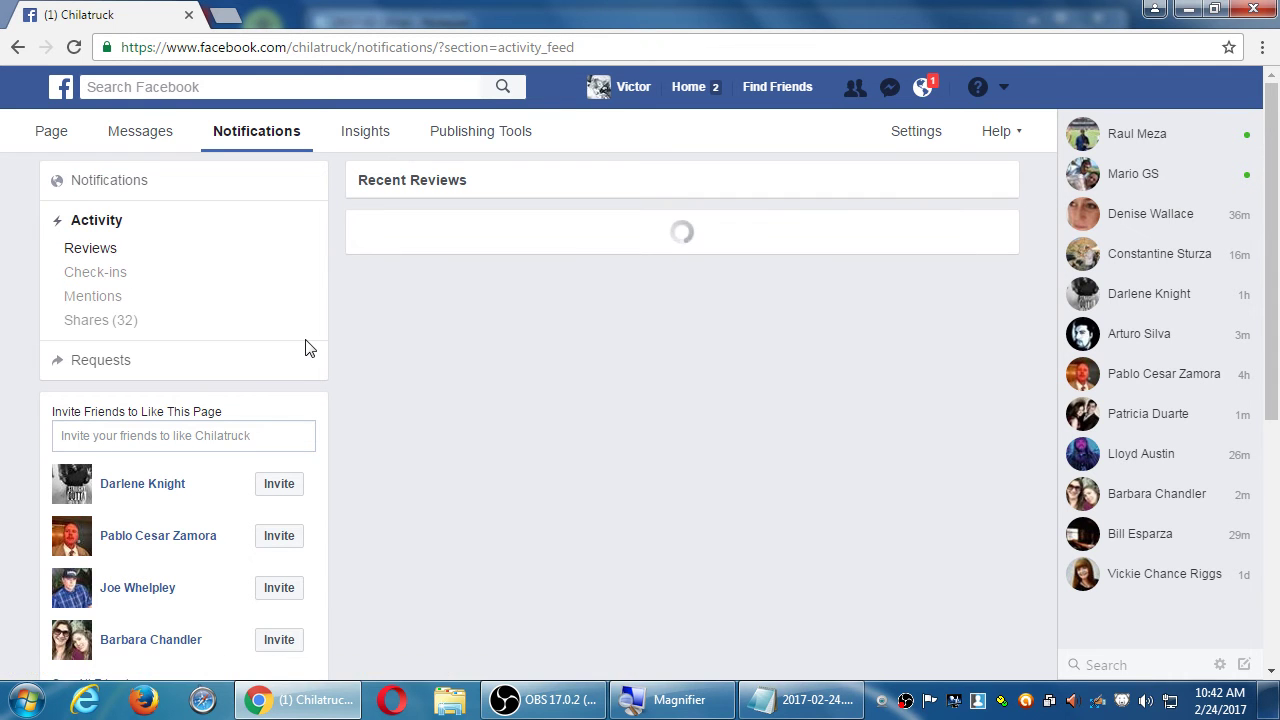
pyautogui.click(249, 366)
pyautogui.click(158, 184)
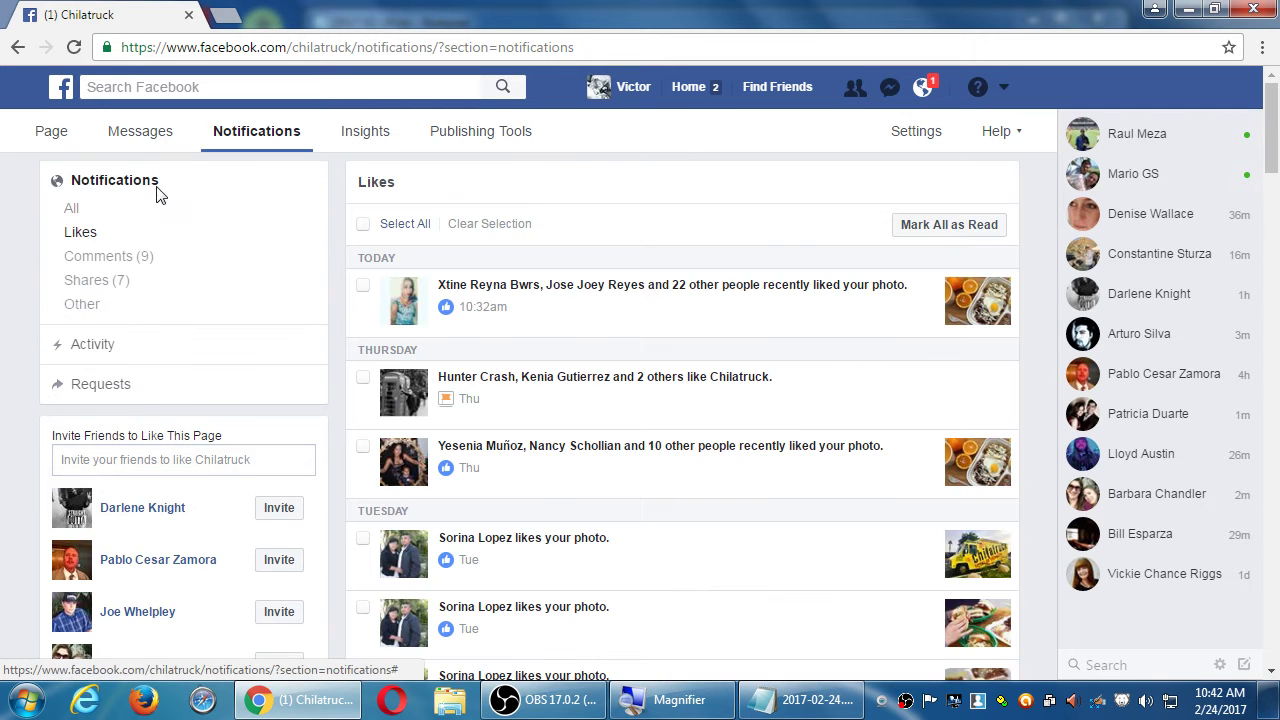
# View the Other notifications, then look through the Likes notifications again
pyautogui.click(117, 311)
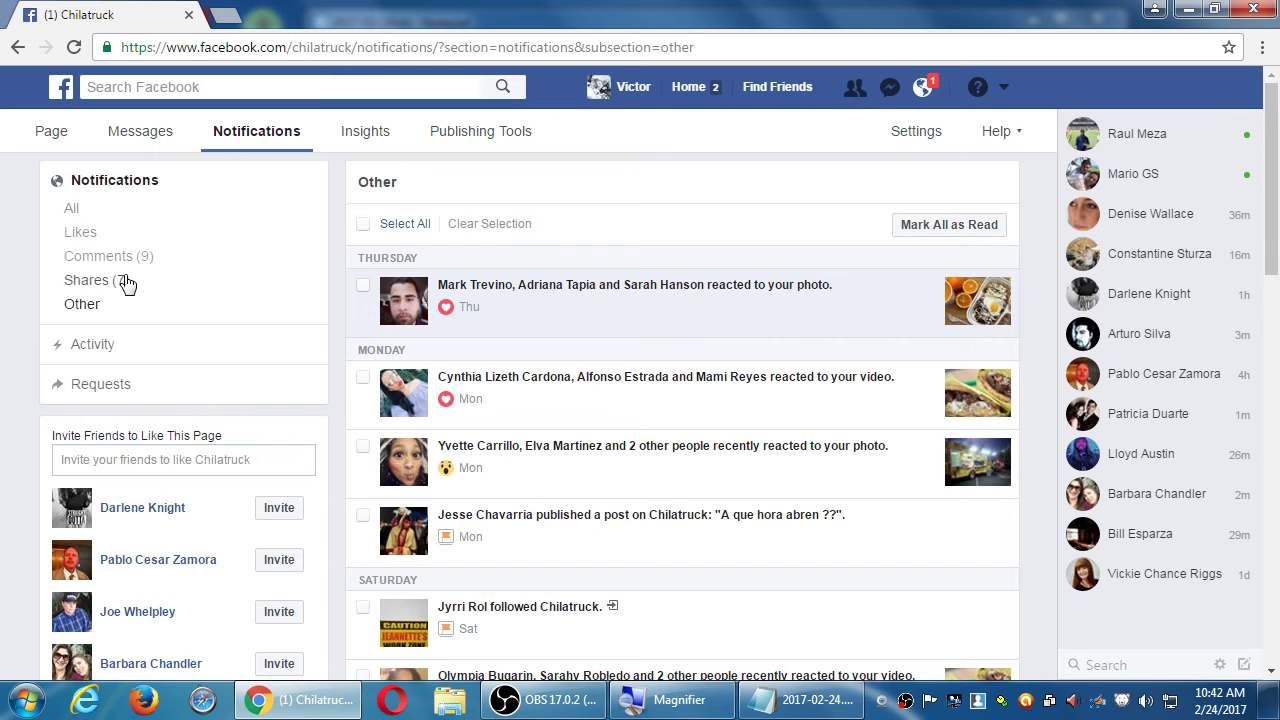
pyautogui.click(88, 234)
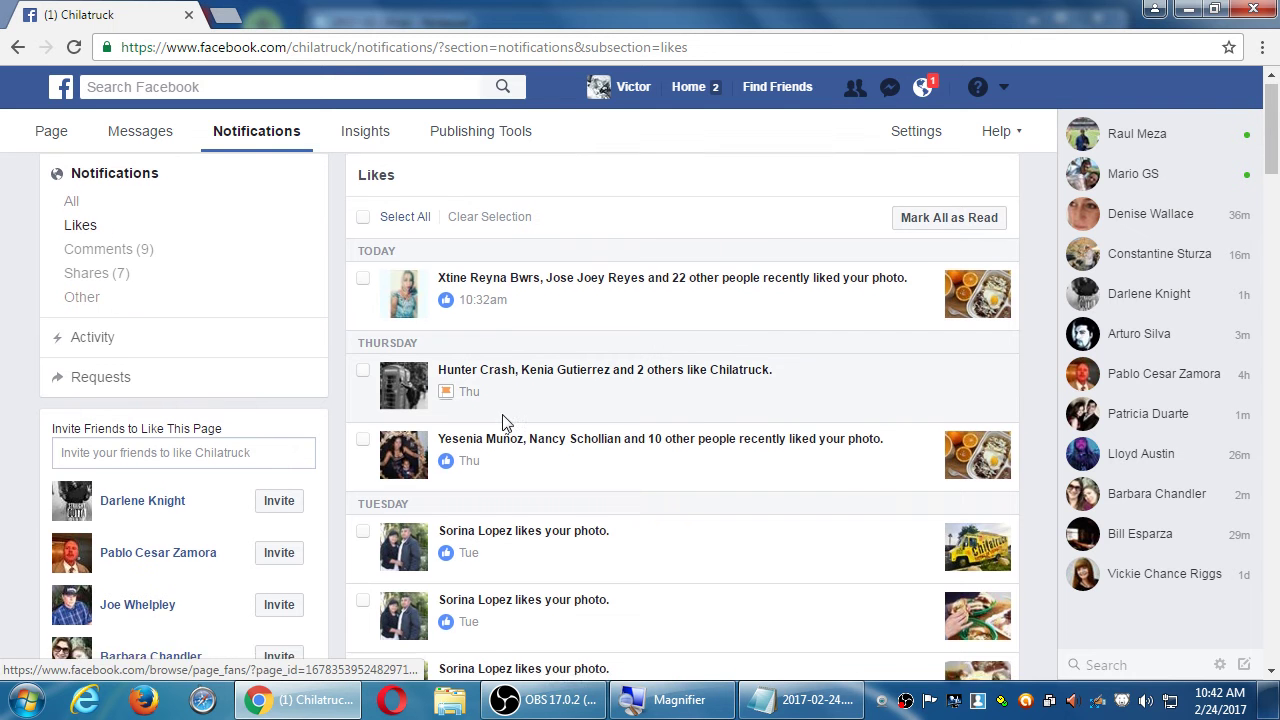
pyautogui.scroll(-8, 505, 423)
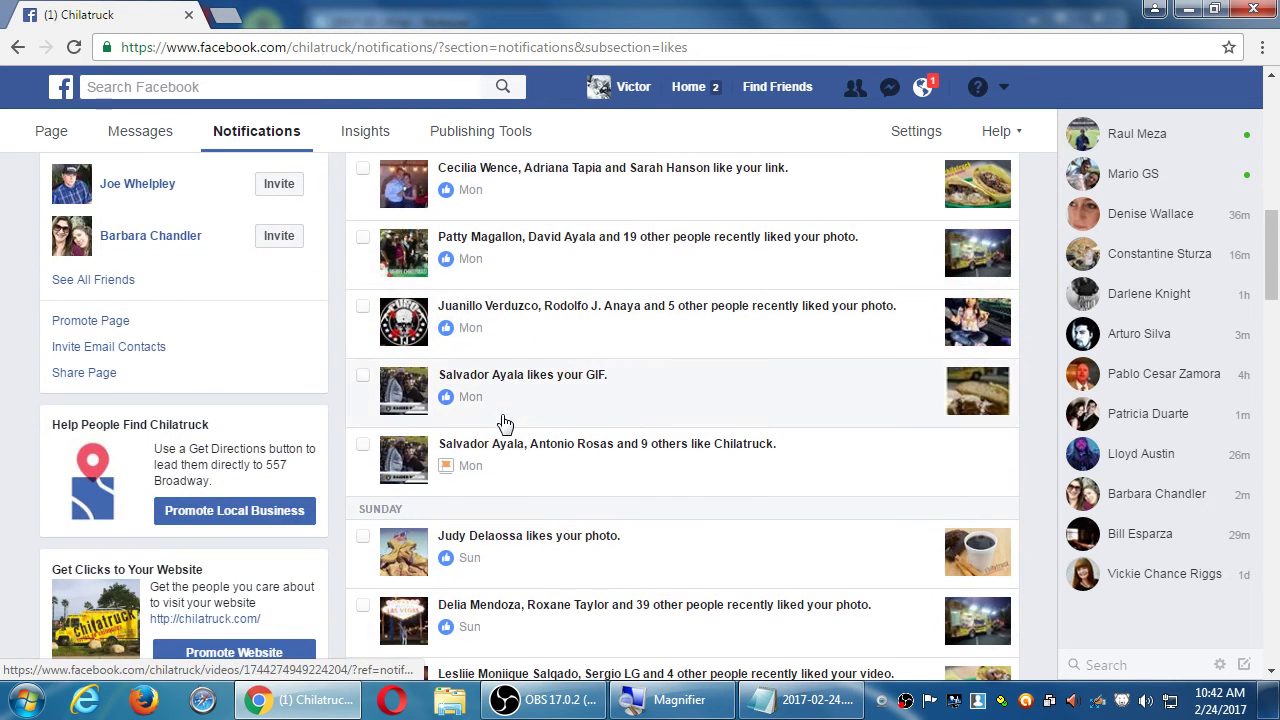
# Go back to the Chilatruck page's home view and look over its likes summary, About details and Upcoming Events
pyautogui.click(48, 133)
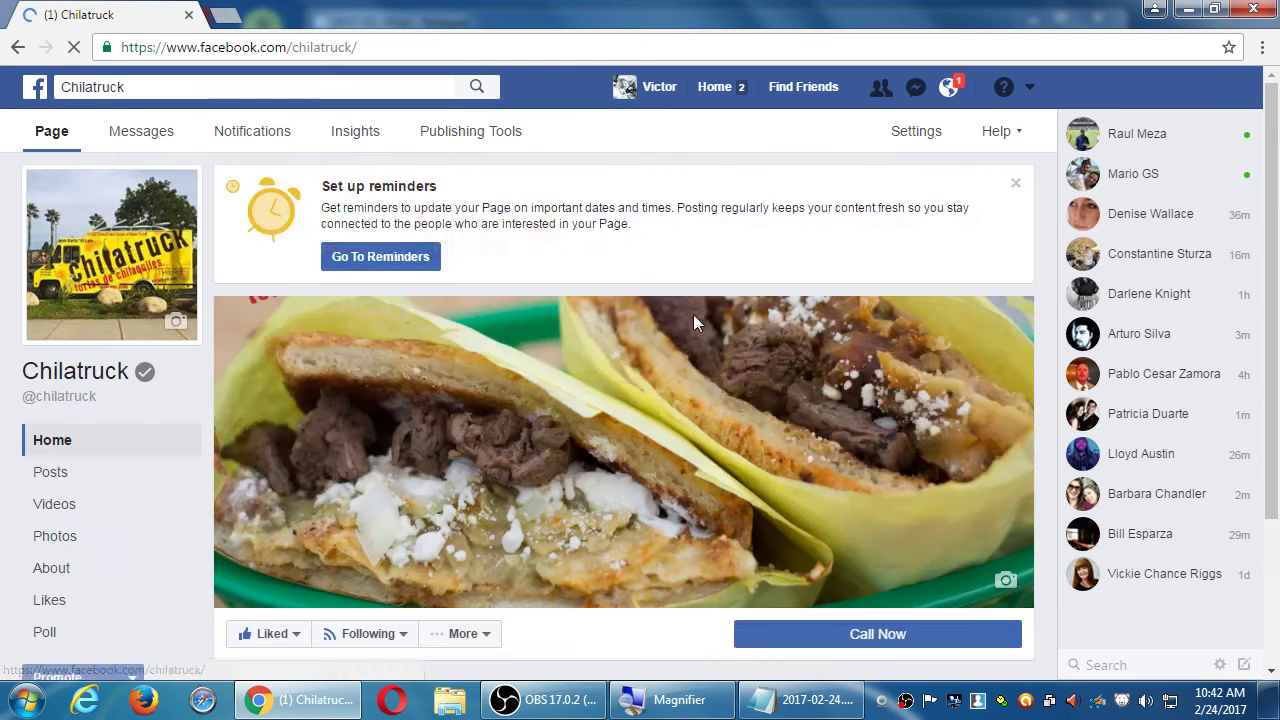
pyautogui.scroll(-4, 951, 486)
pyautogui.scroll(-4, 947, 470)
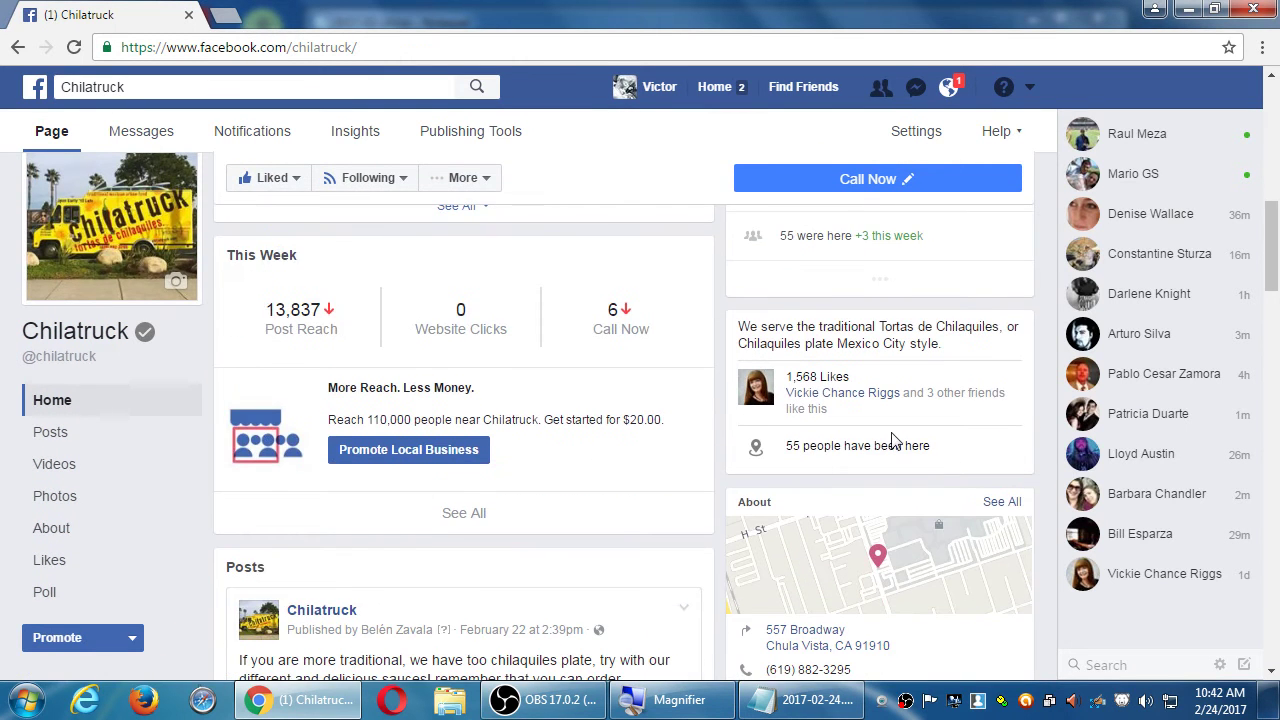
pyautogui.scroll(-4, 866, 466)
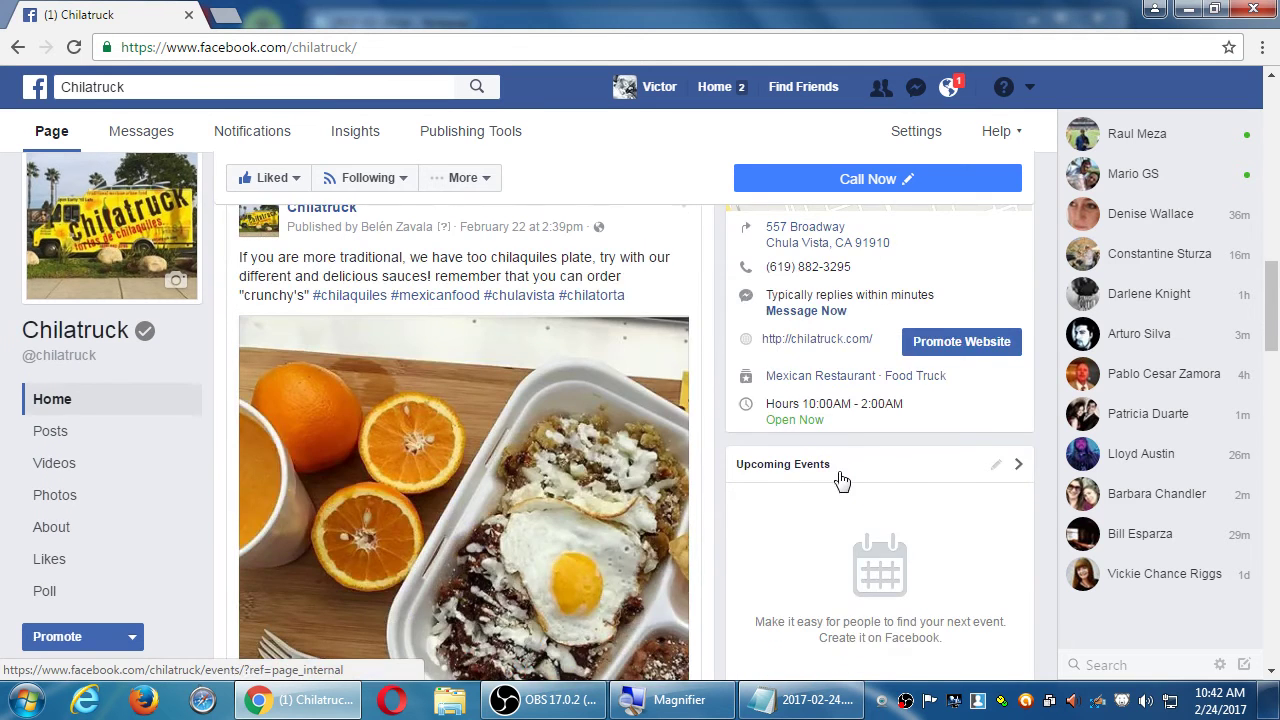
# Look over the Chilatruck page's weekly statistics, posts and Visitor Posts, and check the account's list of managed pages
pyautogui.scroll(8, 841, 480)
pyautogui.scroll(-4, 843, 478)
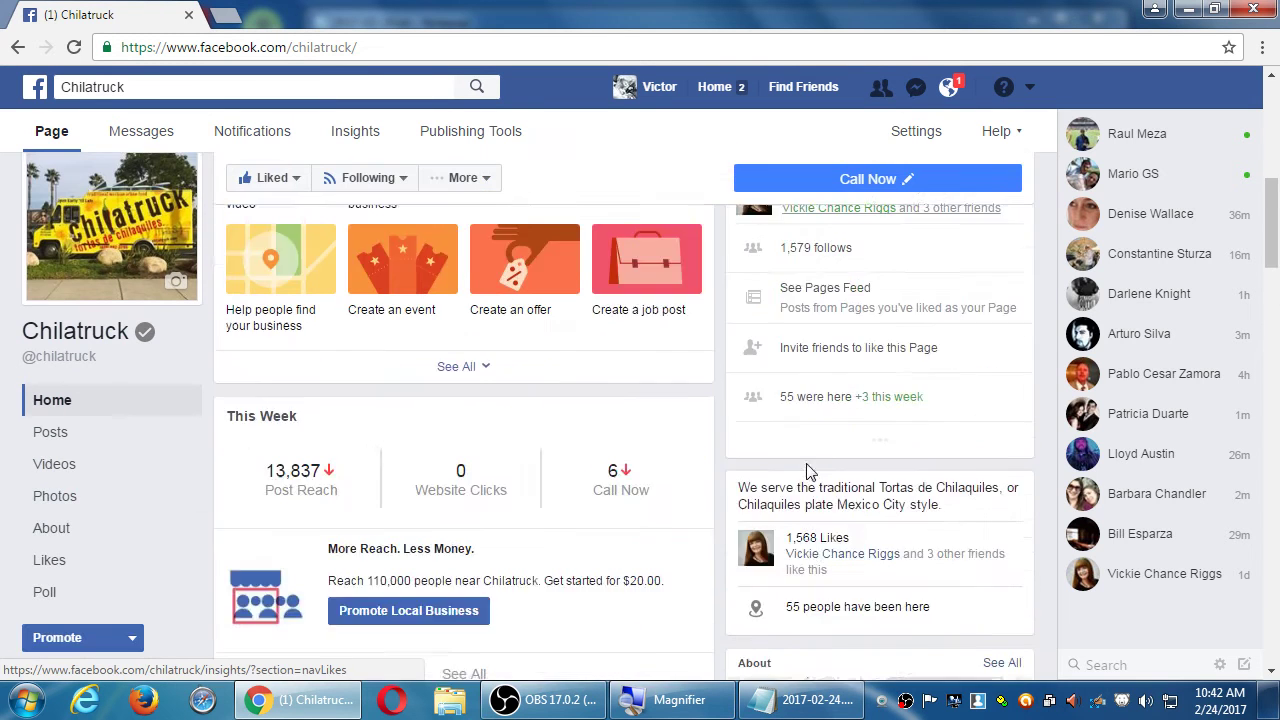
pyautogui.scroll(-1, 716, 486)
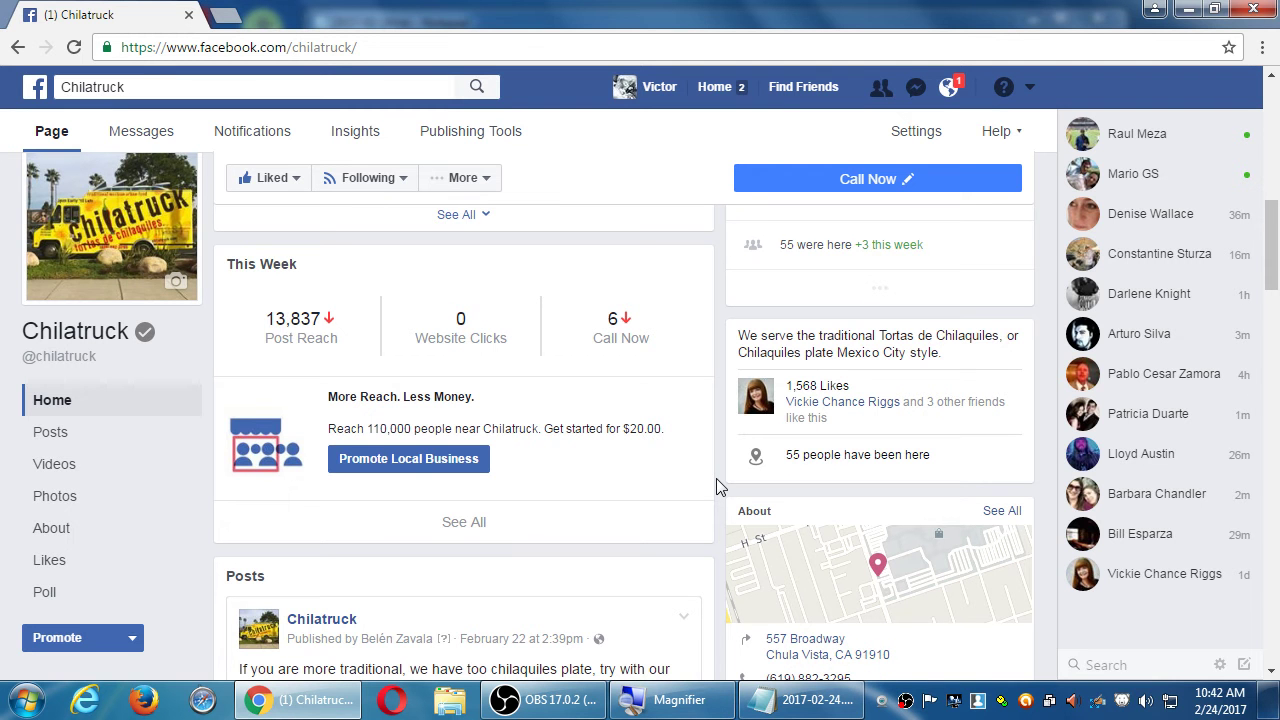
pyautogui.scroll(-3, 716, 486)
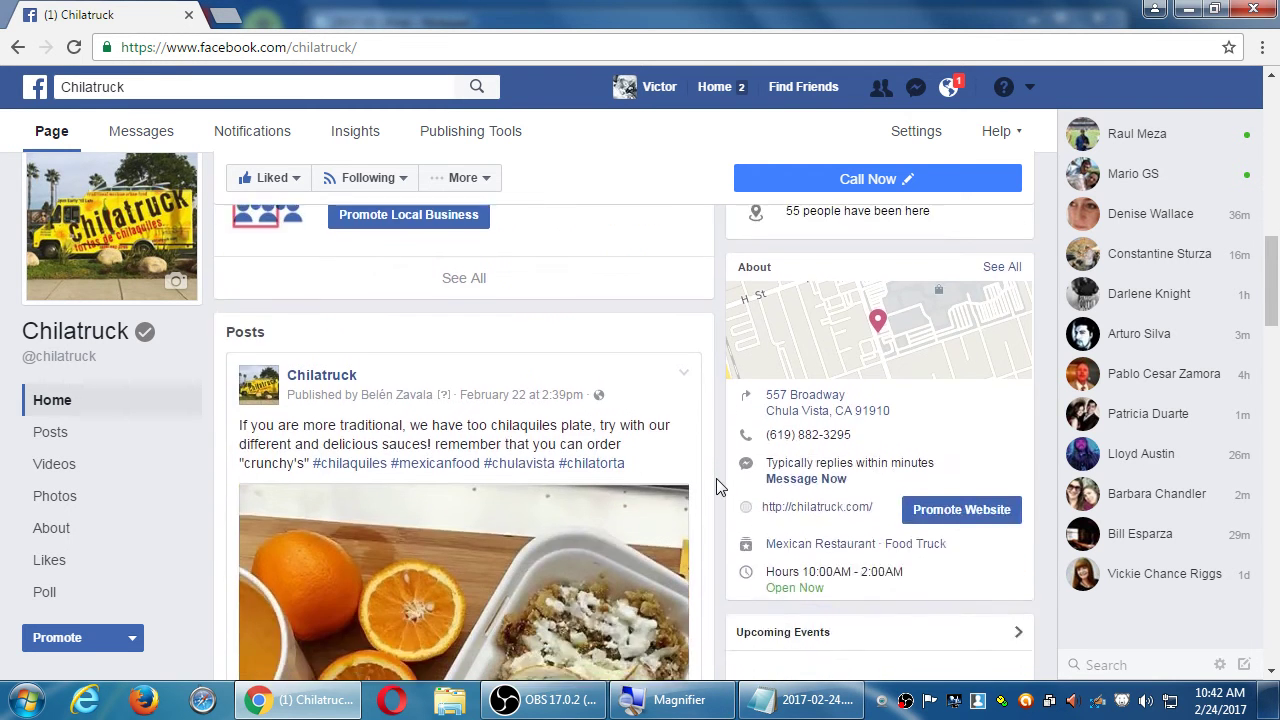
pyautogui.scroll(-5, 716, 480)
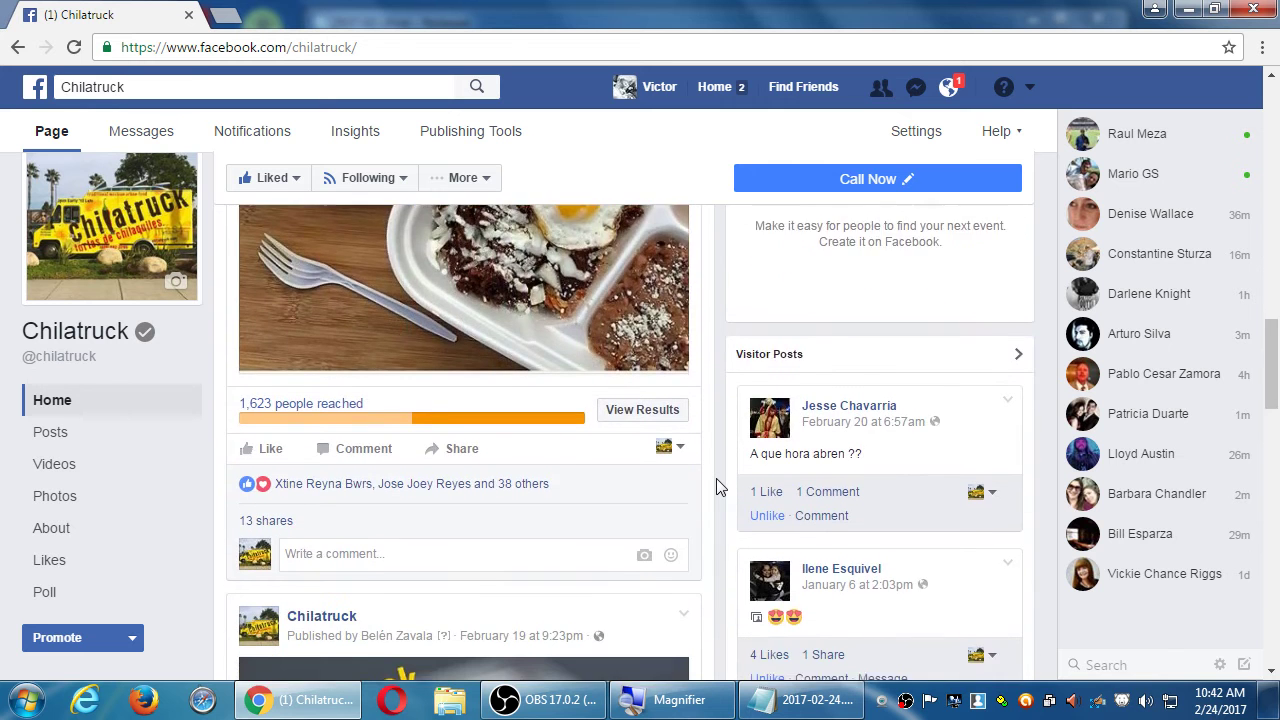
pyautogui.scroll(-3, 716, 478)
pyautogui.scroll(3, 716, 471)
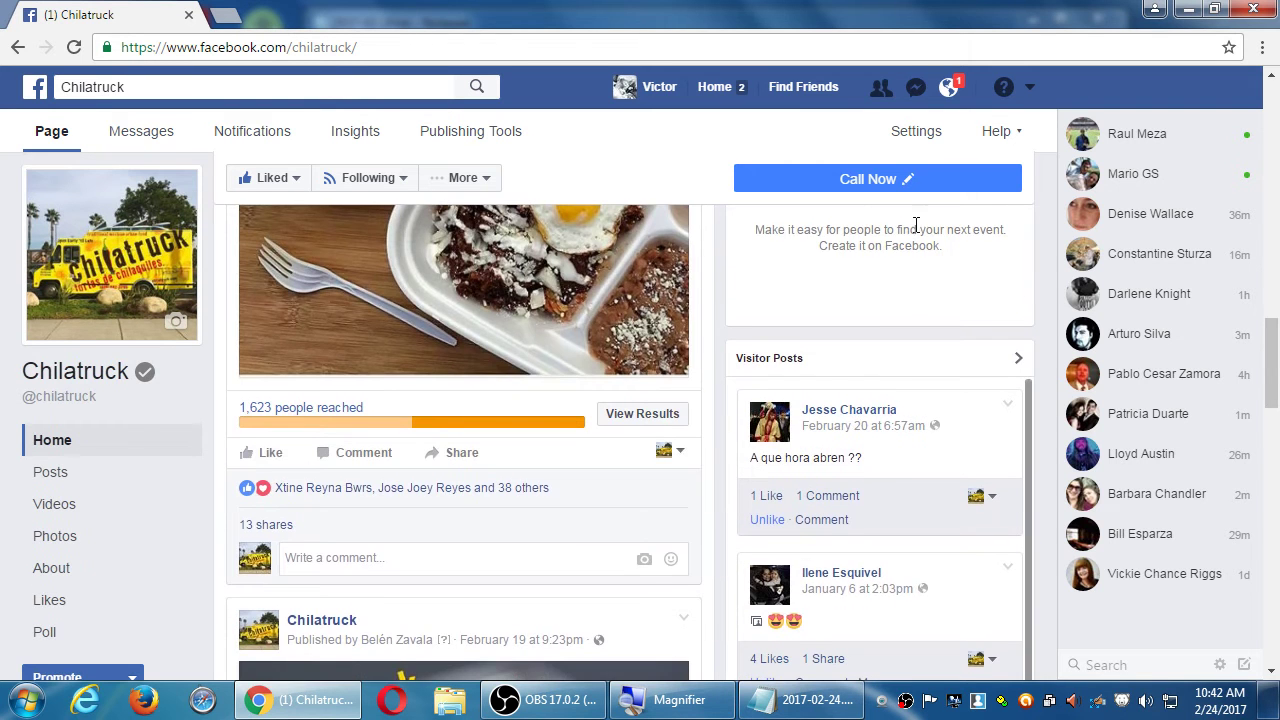
pyautogui.click(1036, 91)
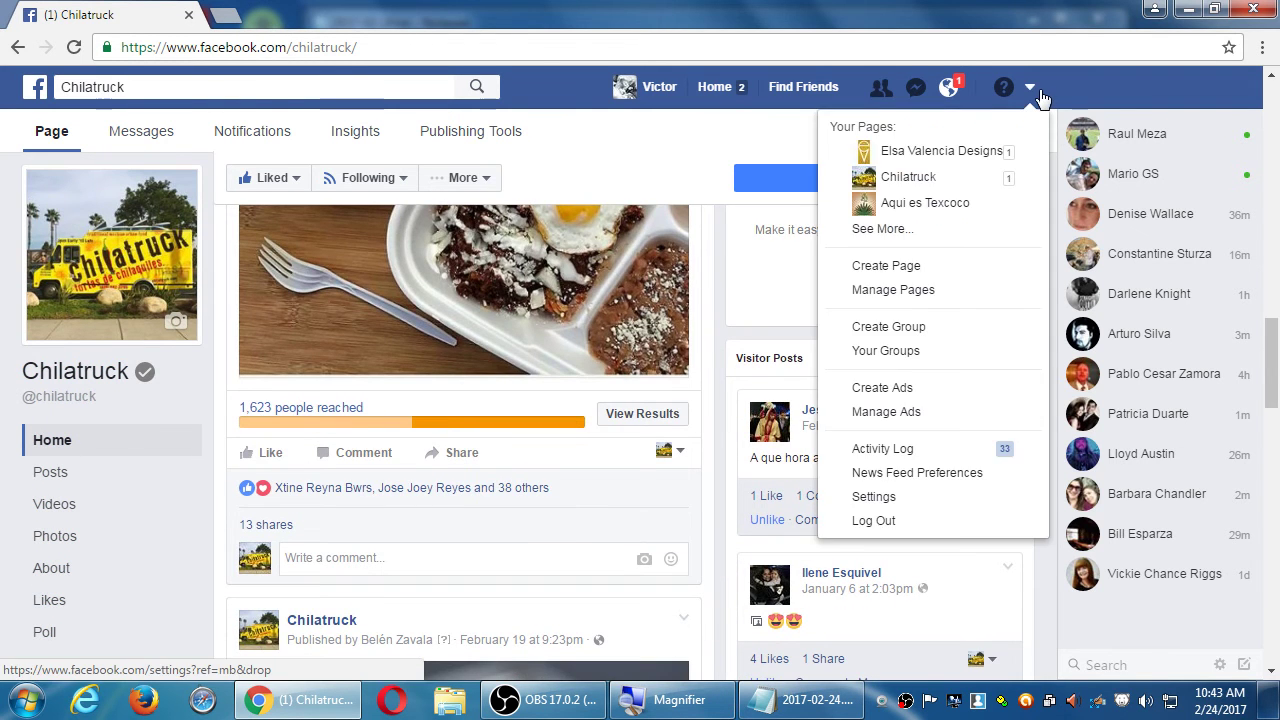
pyautogui.click(629, 149)
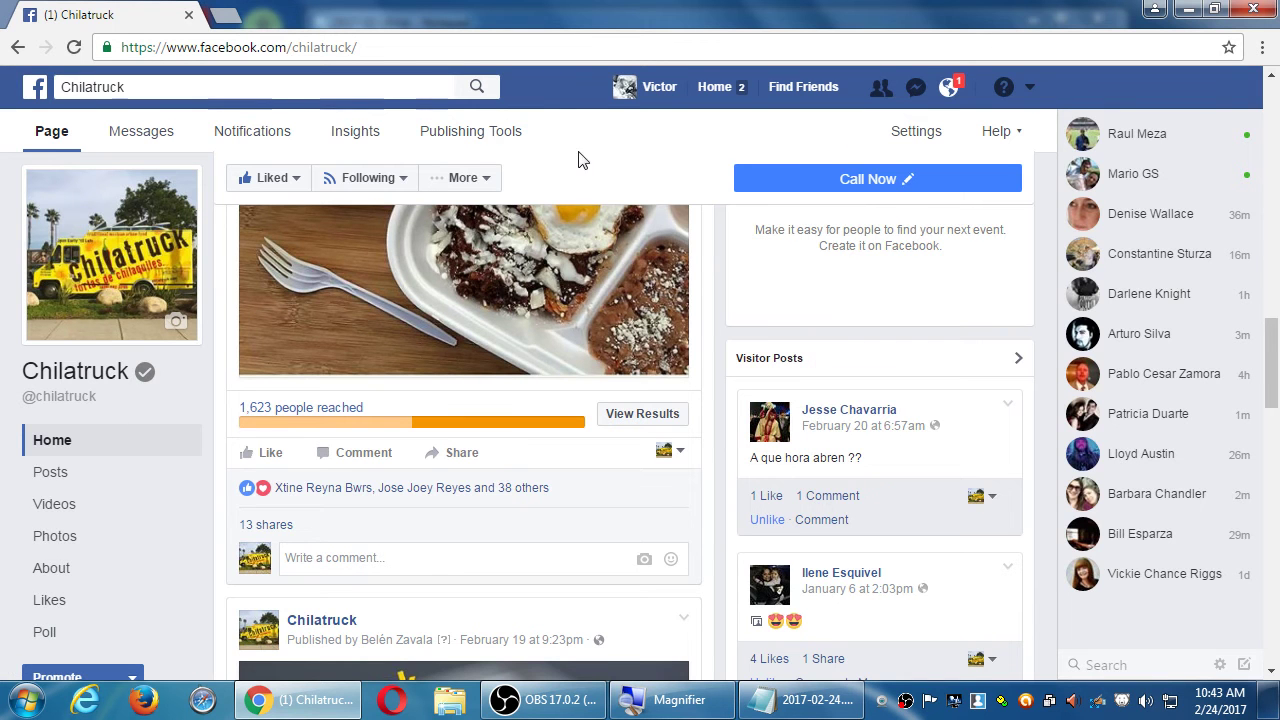
# In the page's general settings, view Page Verification and select Disable posts by other people on the Page for Visitor Posts
pyautogui.click(930, 138)
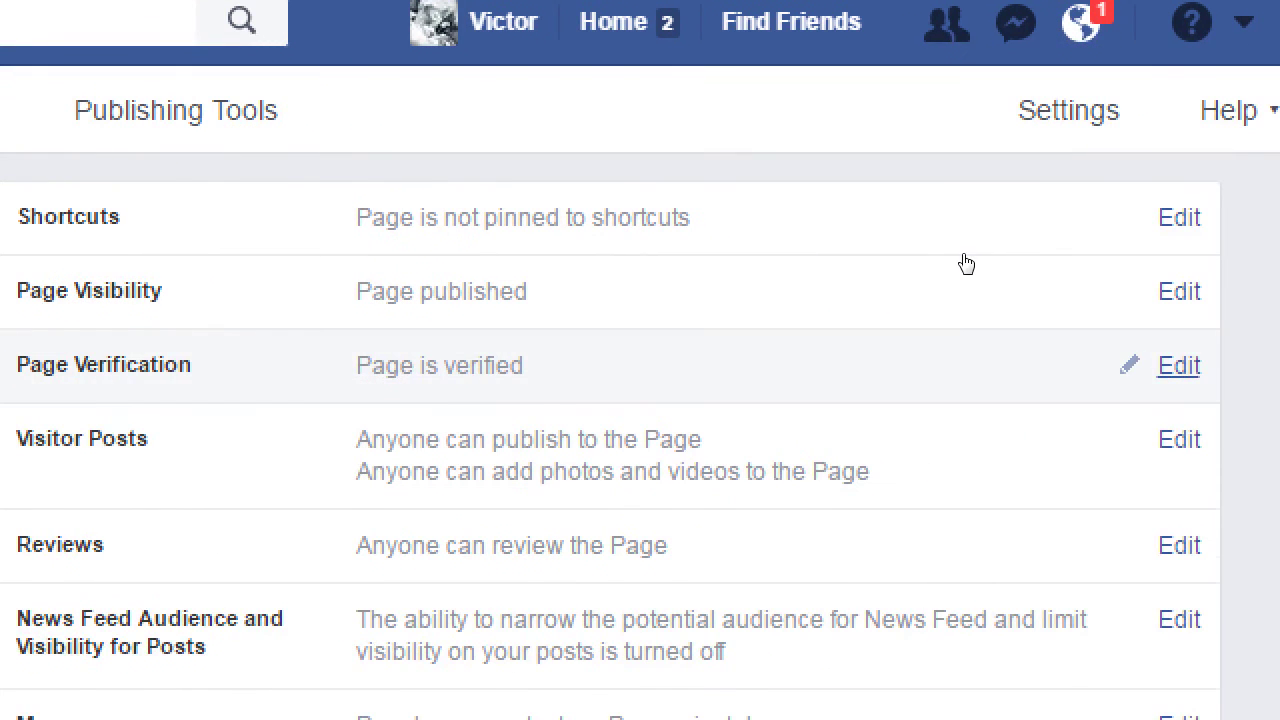
pyautogui.press('Return')
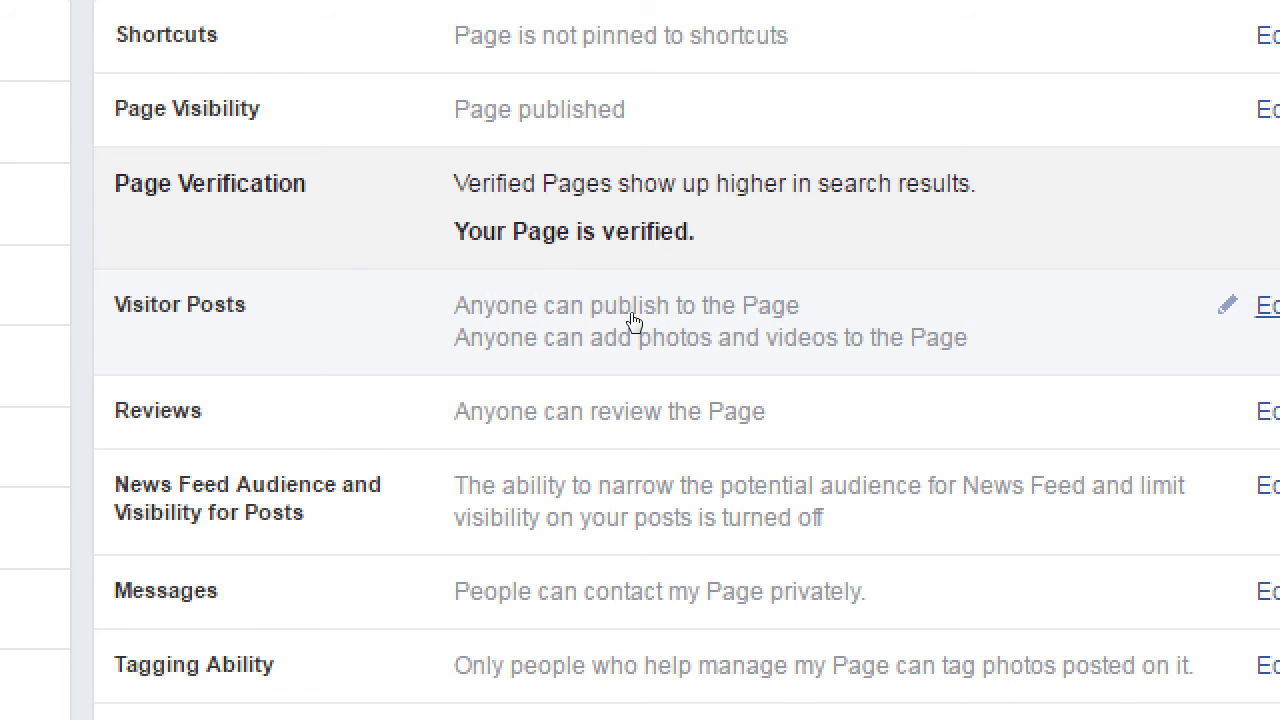
pyautogui.click(990, 320)
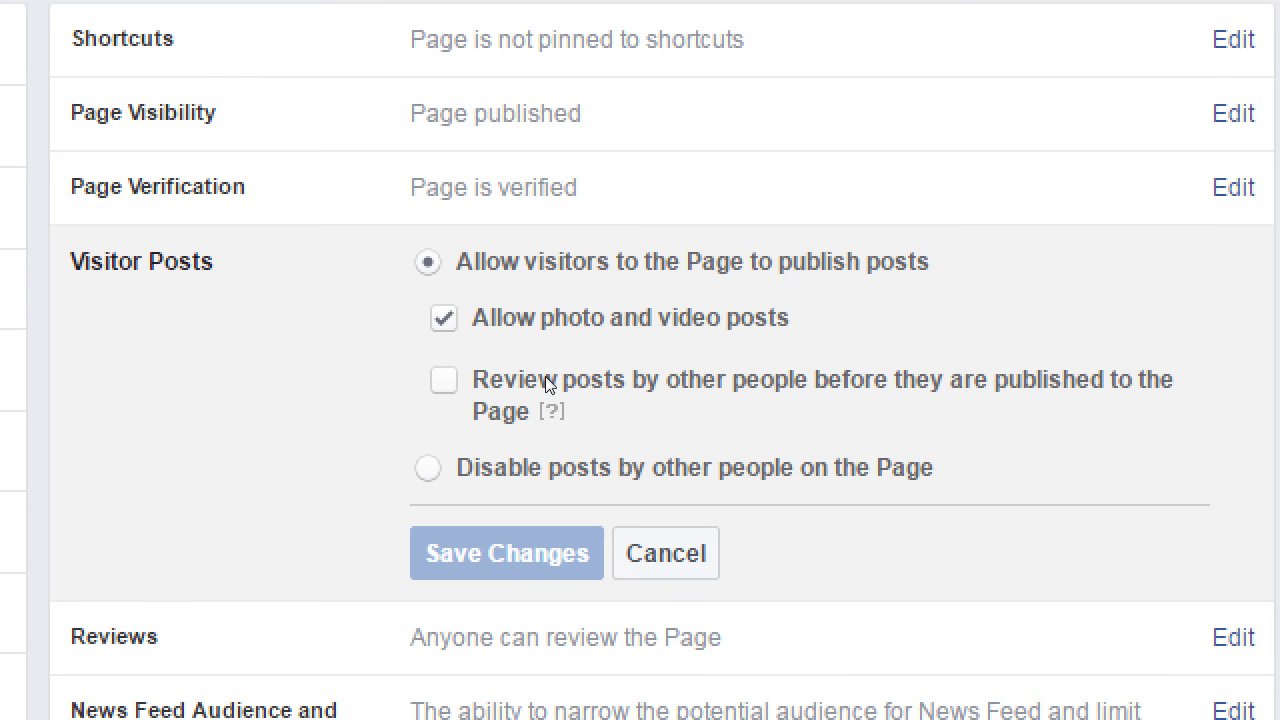
pyautogui.click(575, 467)
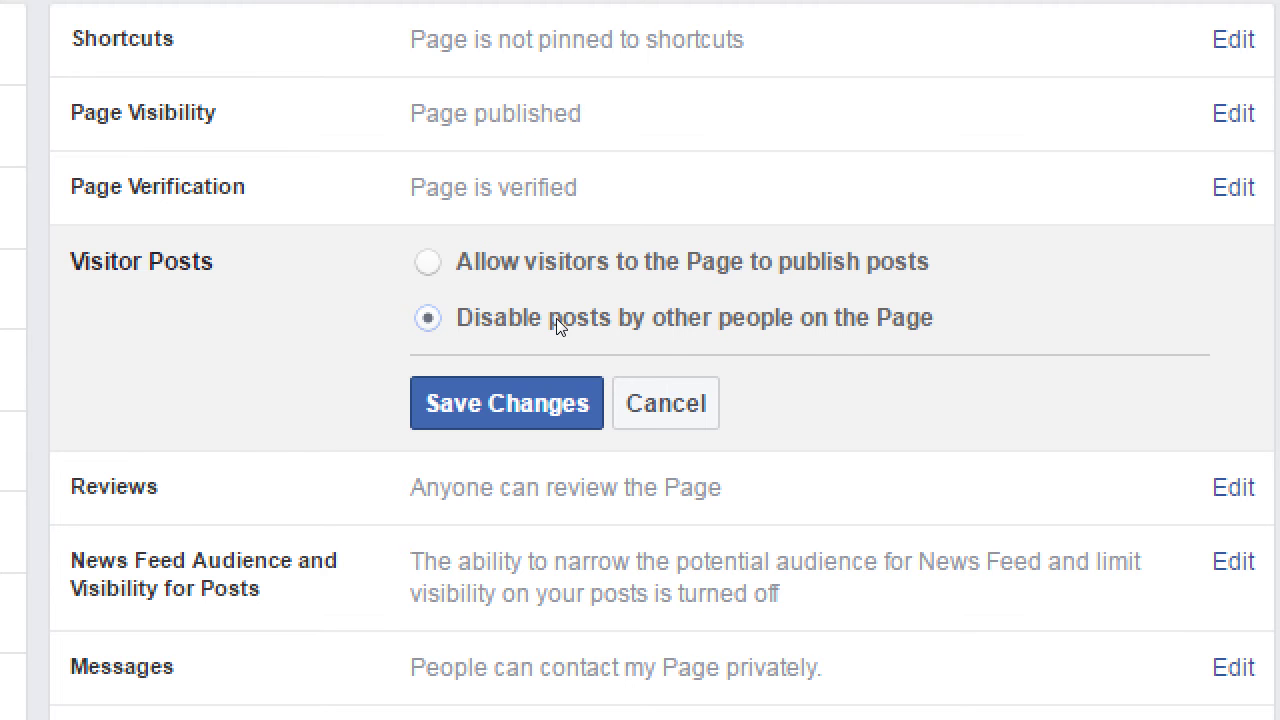
# Switch to the notes text file and add the line "Using social media can be as a" at the end
pyautogui.hotkey('alt', 'Tab')
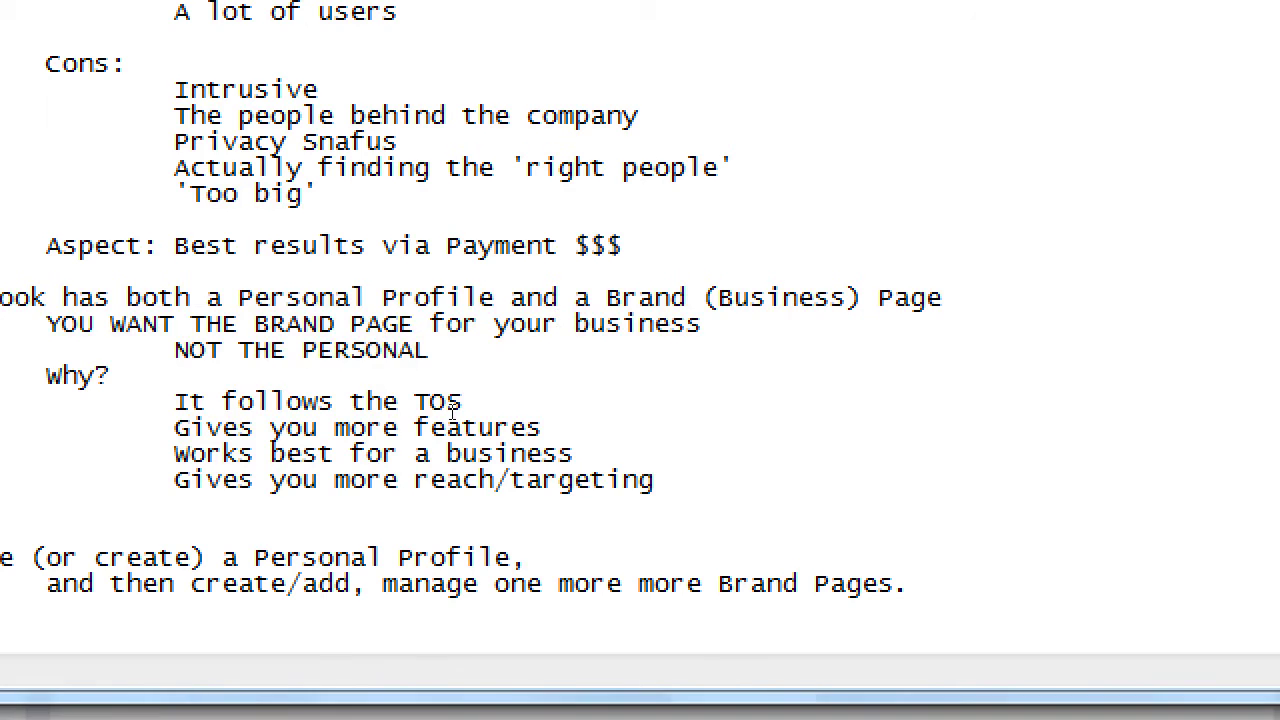
pyautogui.press('Return')
pyautogui.press('Return')
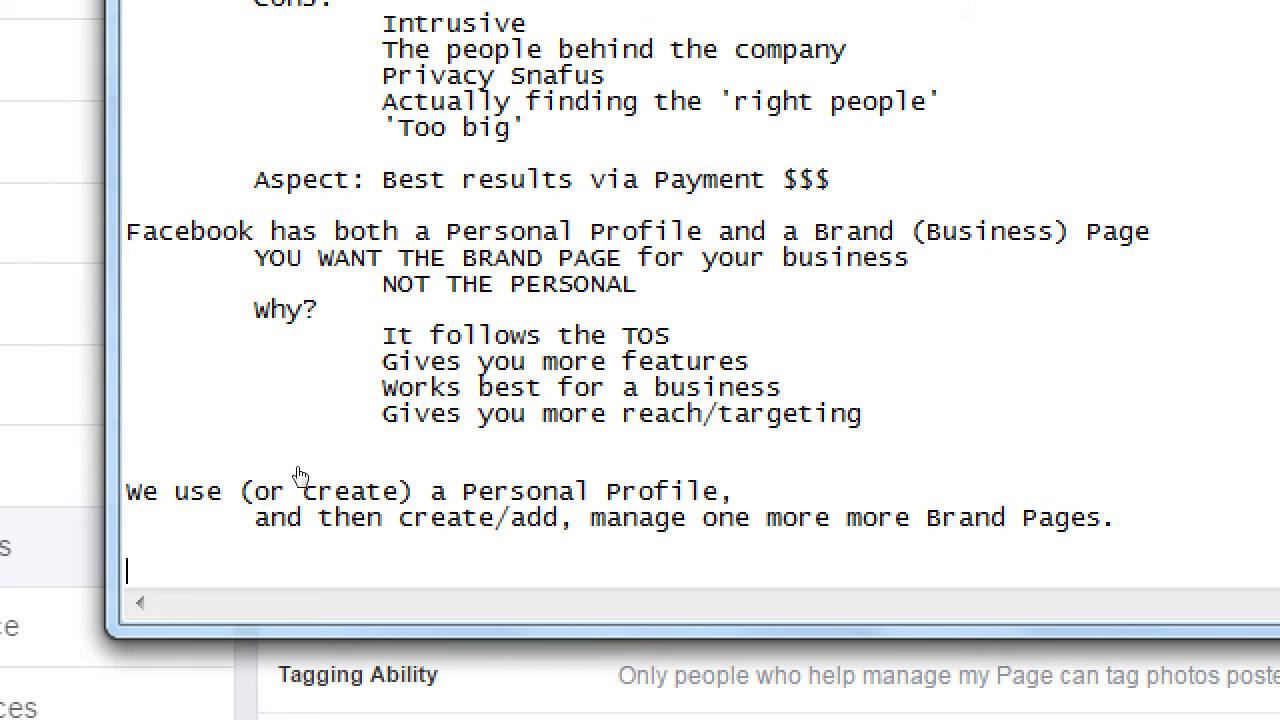
pyautogui.write('Using social media')
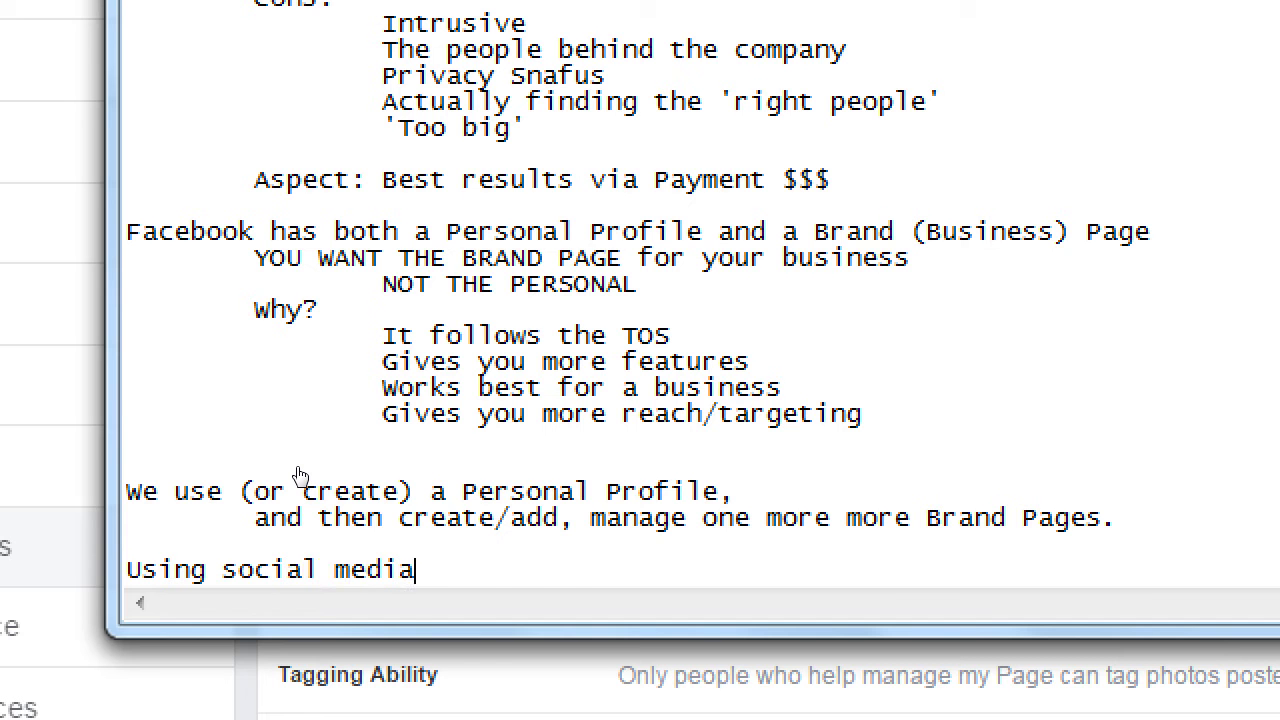
pyautogui.write(' can be as a')
pyautogui.press('Return')
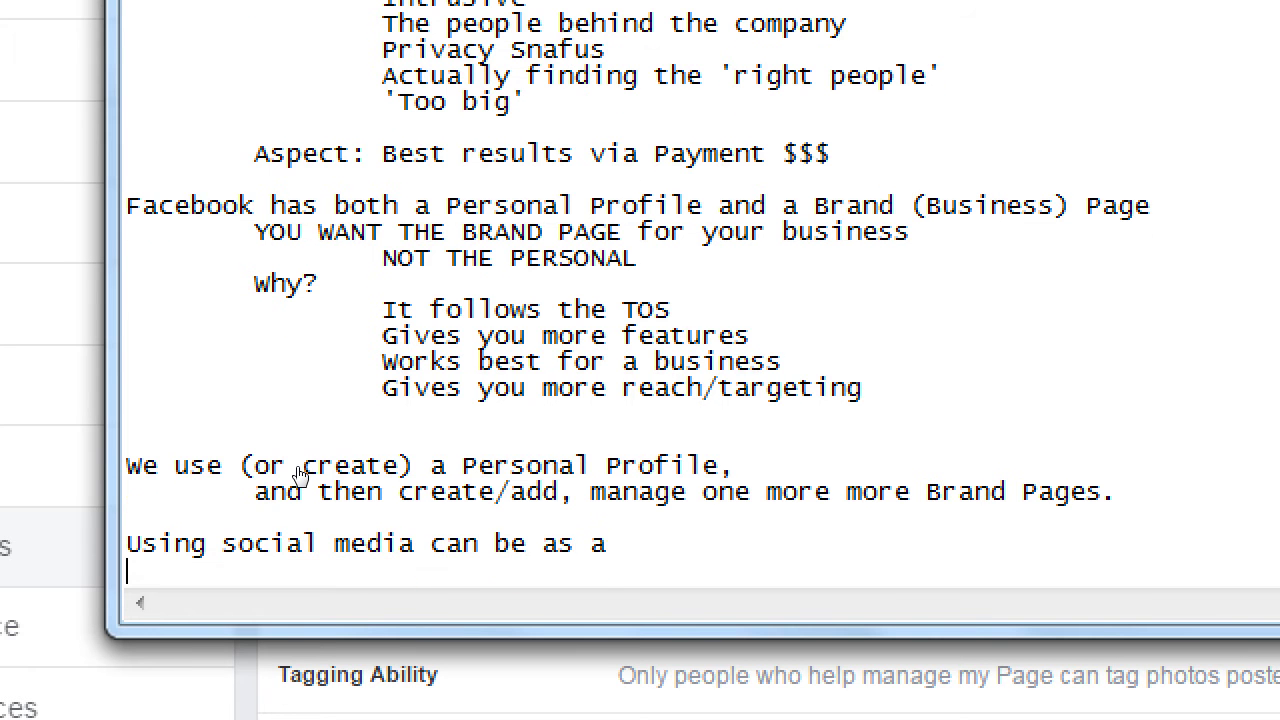
# Add the indented entries "Monologue" and "Dialog" on separate lines under the social media heading
pyautogui.press('Tab')
pyautogui.write('Monologue')
pyautogui.press('Return')
pyautogui.press('Tab')
pyautogui.write('Di')
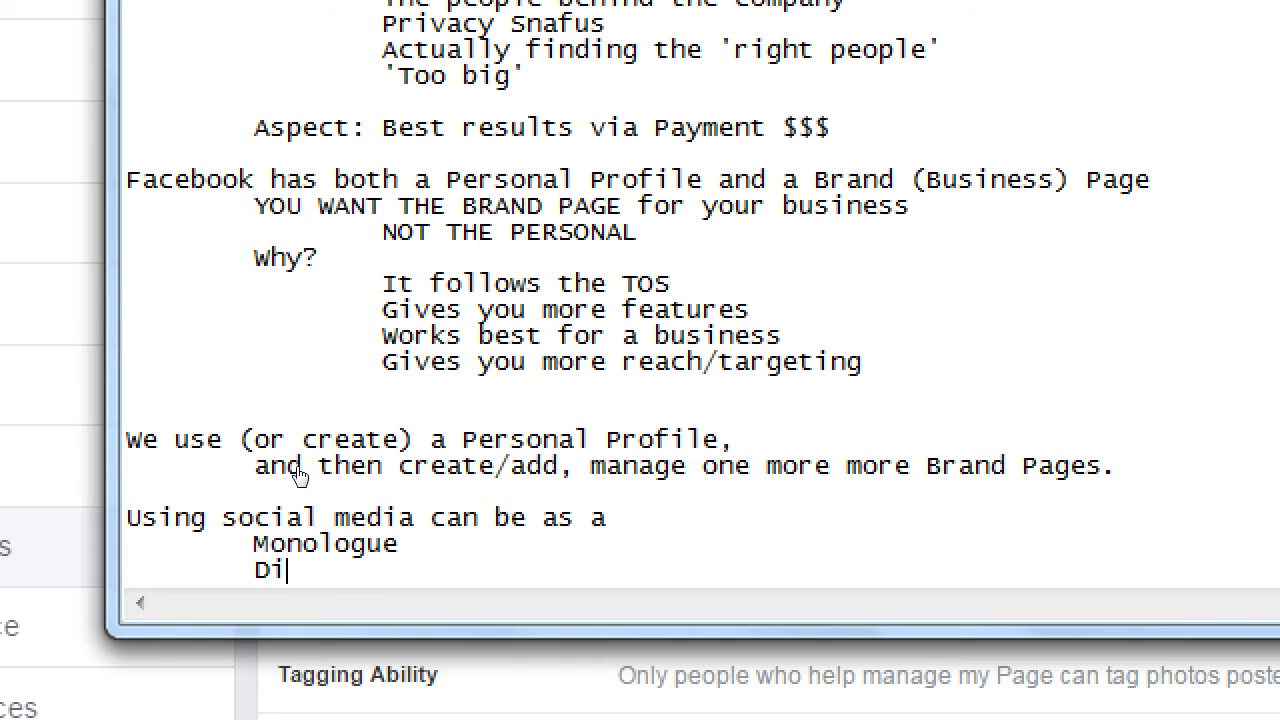
pyautogui.write('alogue')
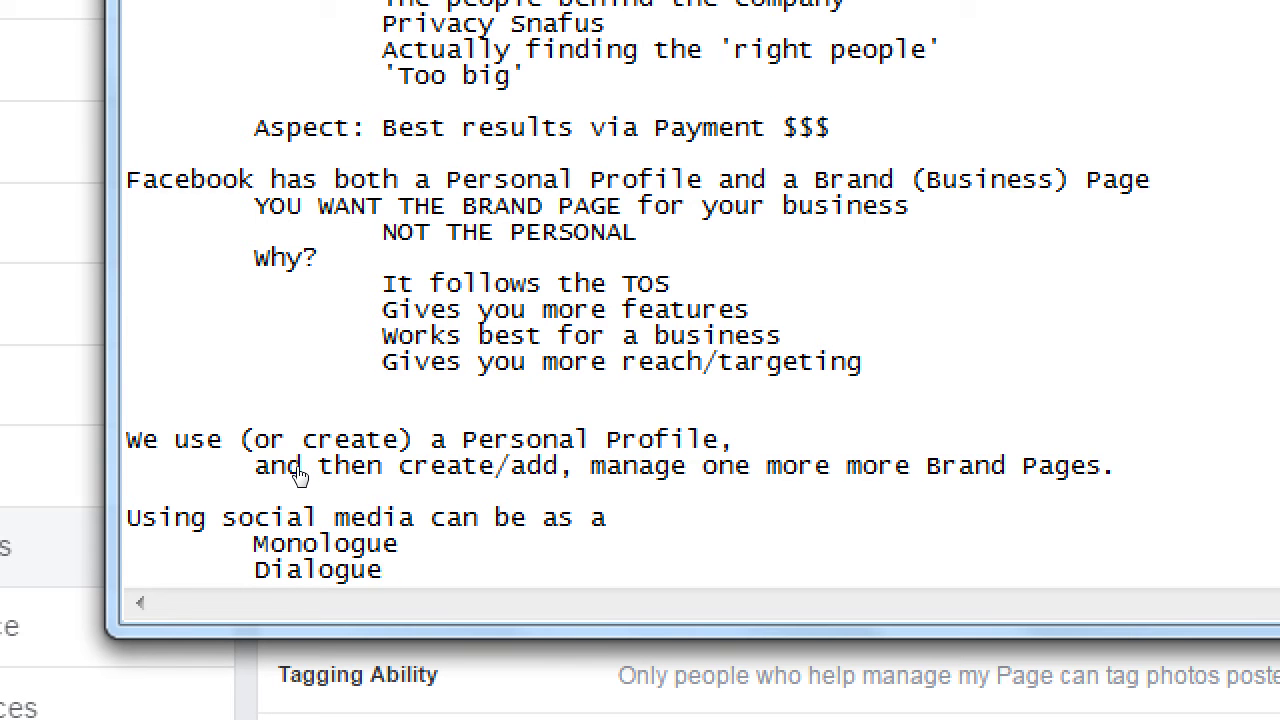
pyautogui.press('BackSpace')
pyautogui.press('BackSpace')
# Append "- One voice" to the Monologue entry and "- Multi voice" to the Dialog entry
pyautogui.press('Up')
pyautogui.press('End')
pyautogui.write('- One voiced')
pyautogui.press('BackSpace')
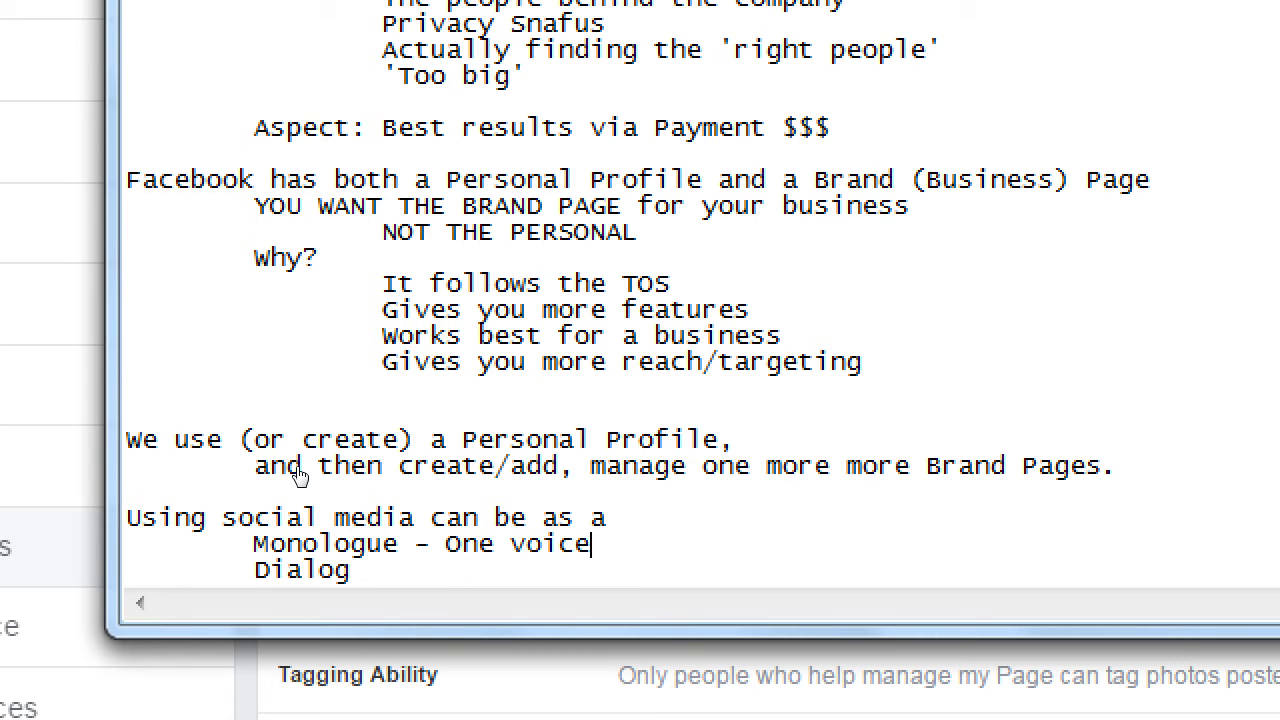
pyautogui.press('Down')
pyautogui.write('- Multi voi')
pyautogui.press('BackSpace')
pyautogui.press('BackSpace')
pyautogui.write('voice')
# Extend the Monologue entry with "- Only you are posting on your account AT your followers"
pyautogui.press('Up')
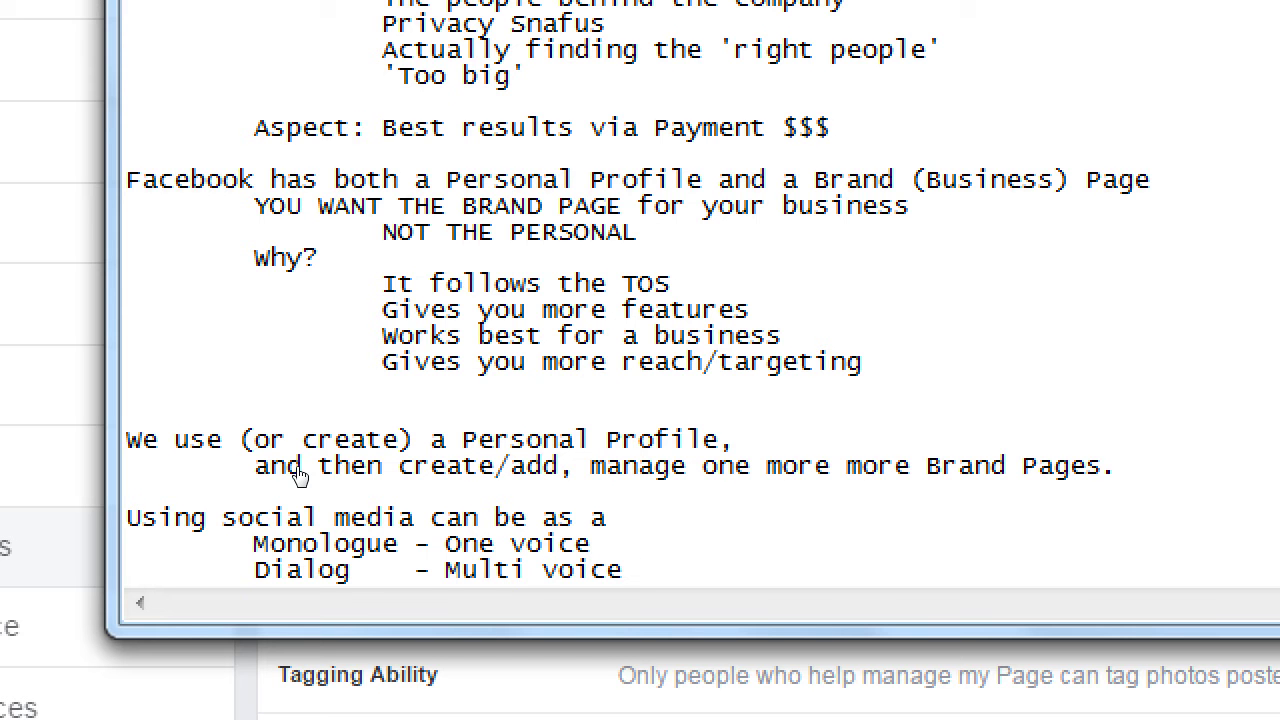
pyautogui.press('Tab')
pyautogui.write('- Only you are posting on your ')
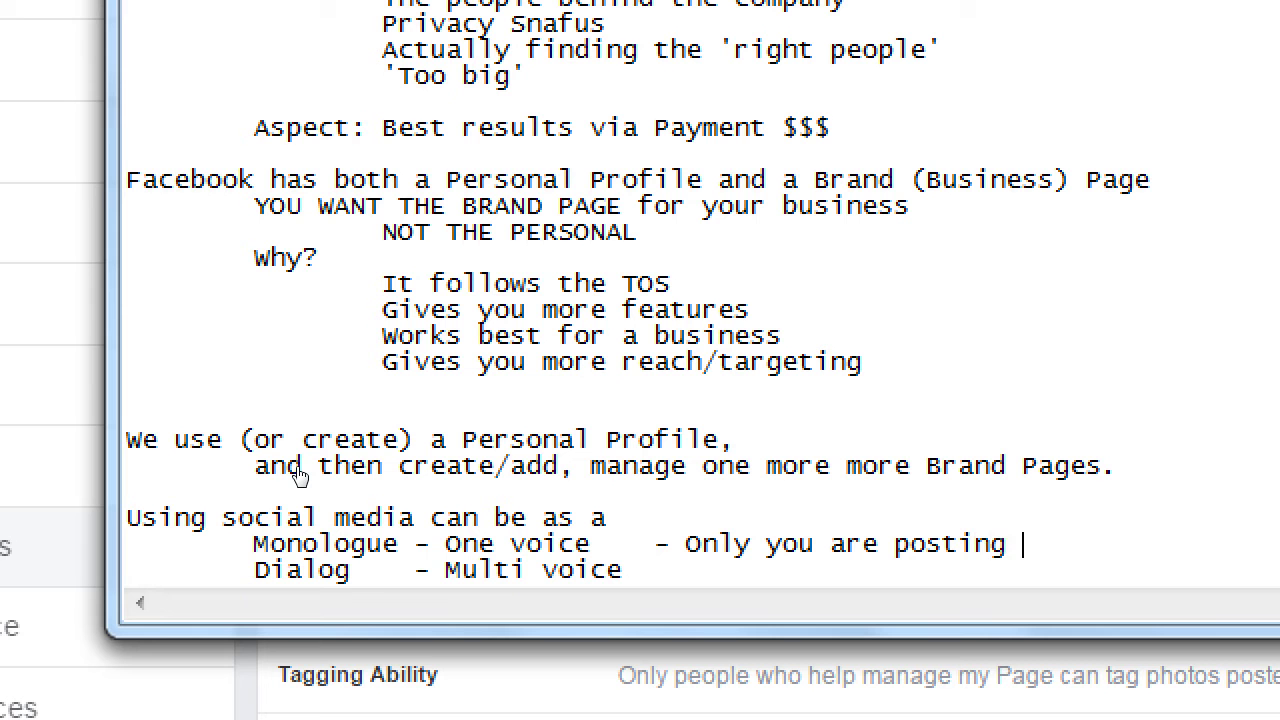
pyautogui.write('account')
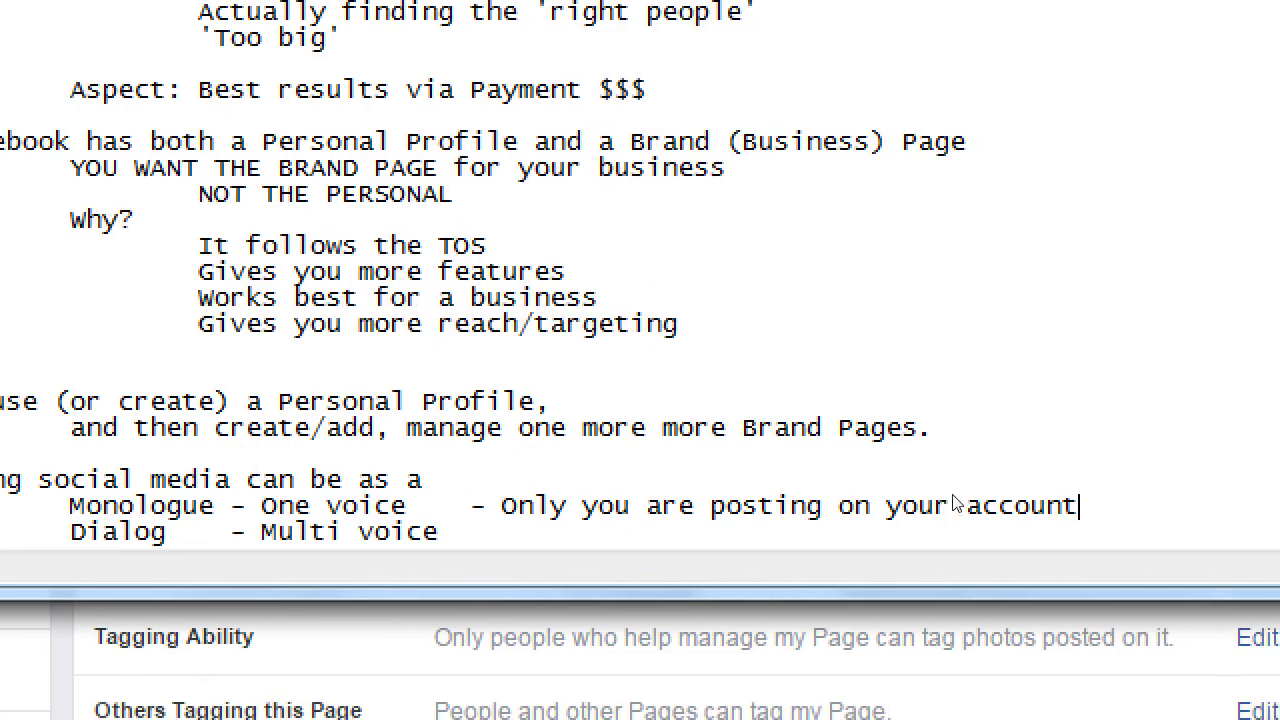
pyautogui.write(' AT your foll')
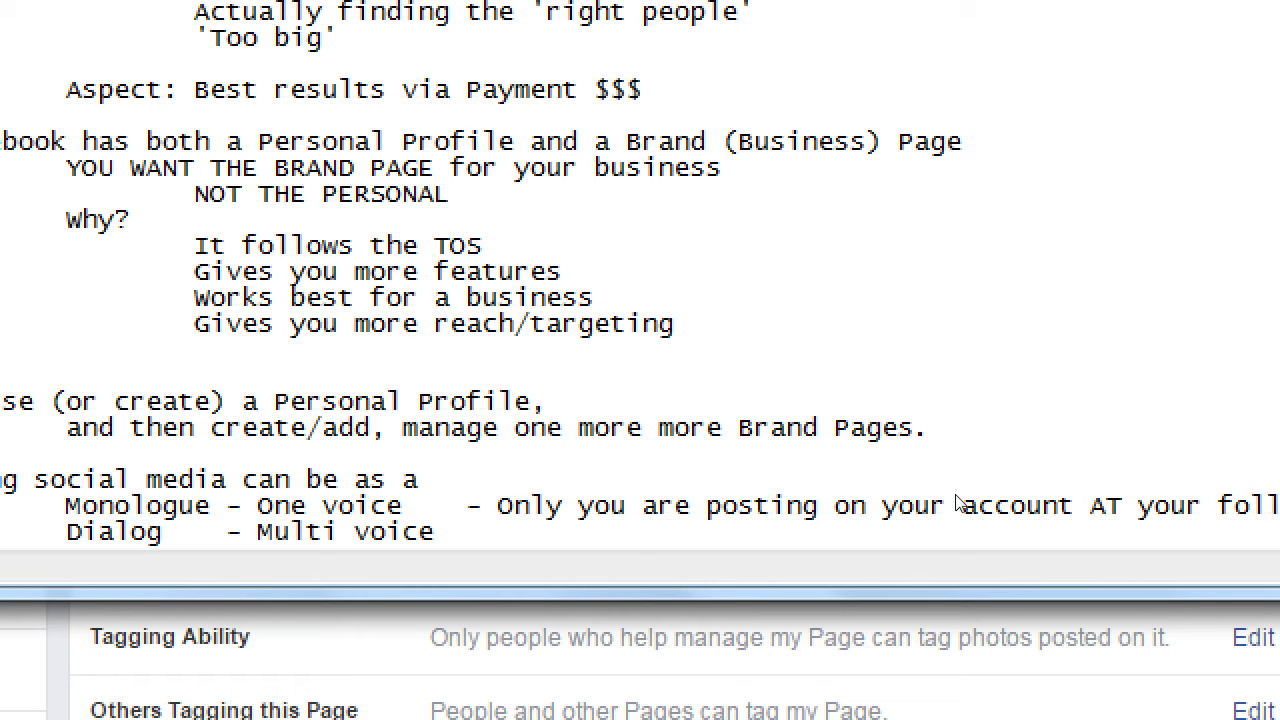
# Extend the Dialog entry with "- You post, and reply, and create community, and let them reply"
pyautogui.press('Down')
pyautogui.write('- You post')
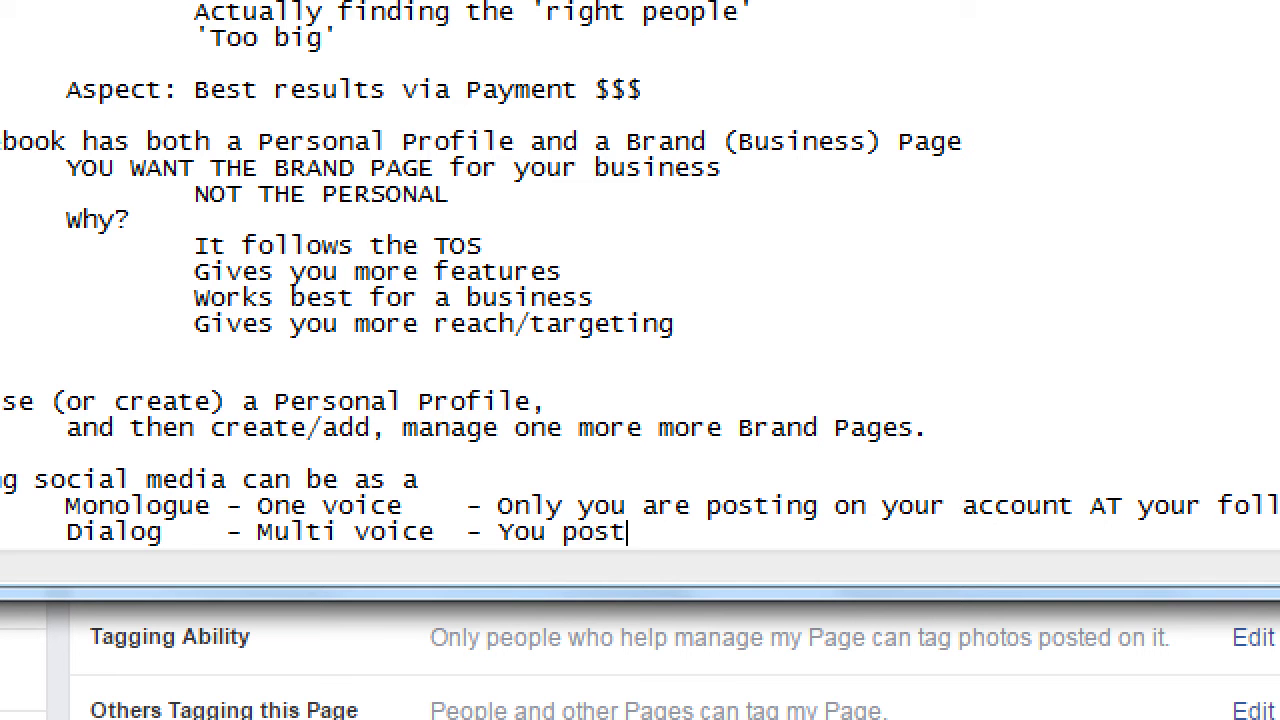
pyautogui.write(', and reply, and c')
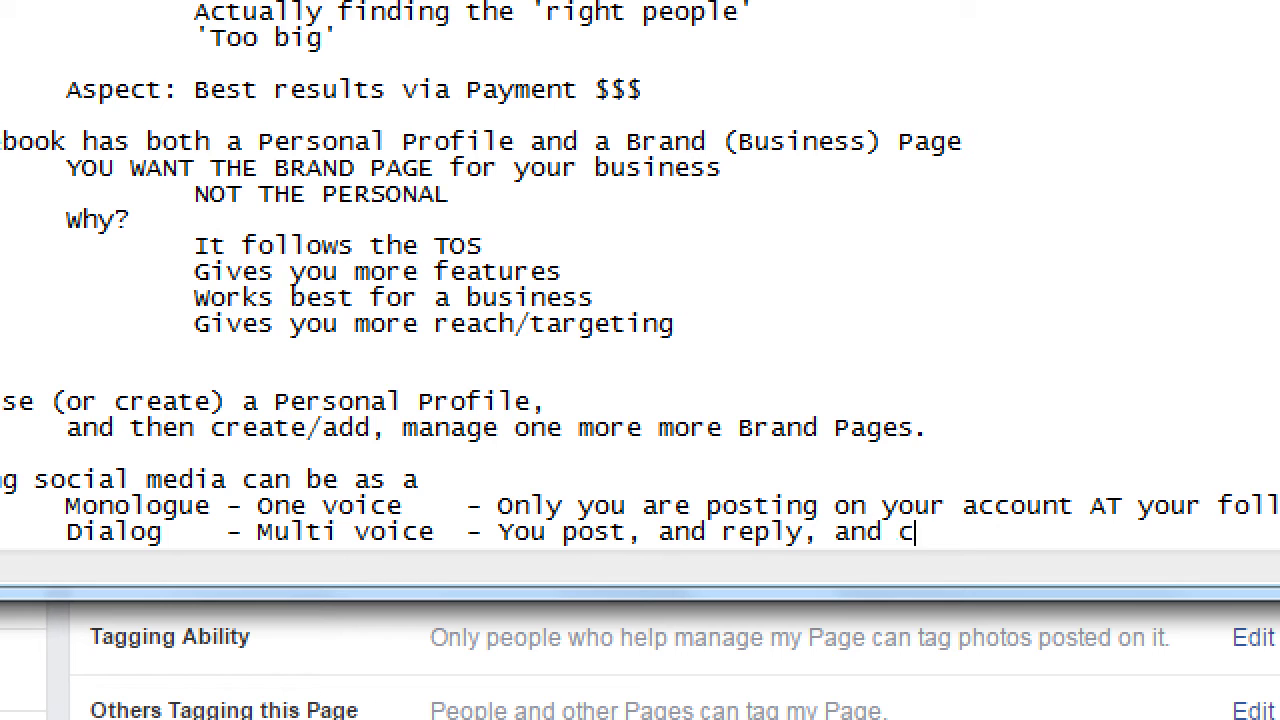
pyautogui.write('reate community, and l')
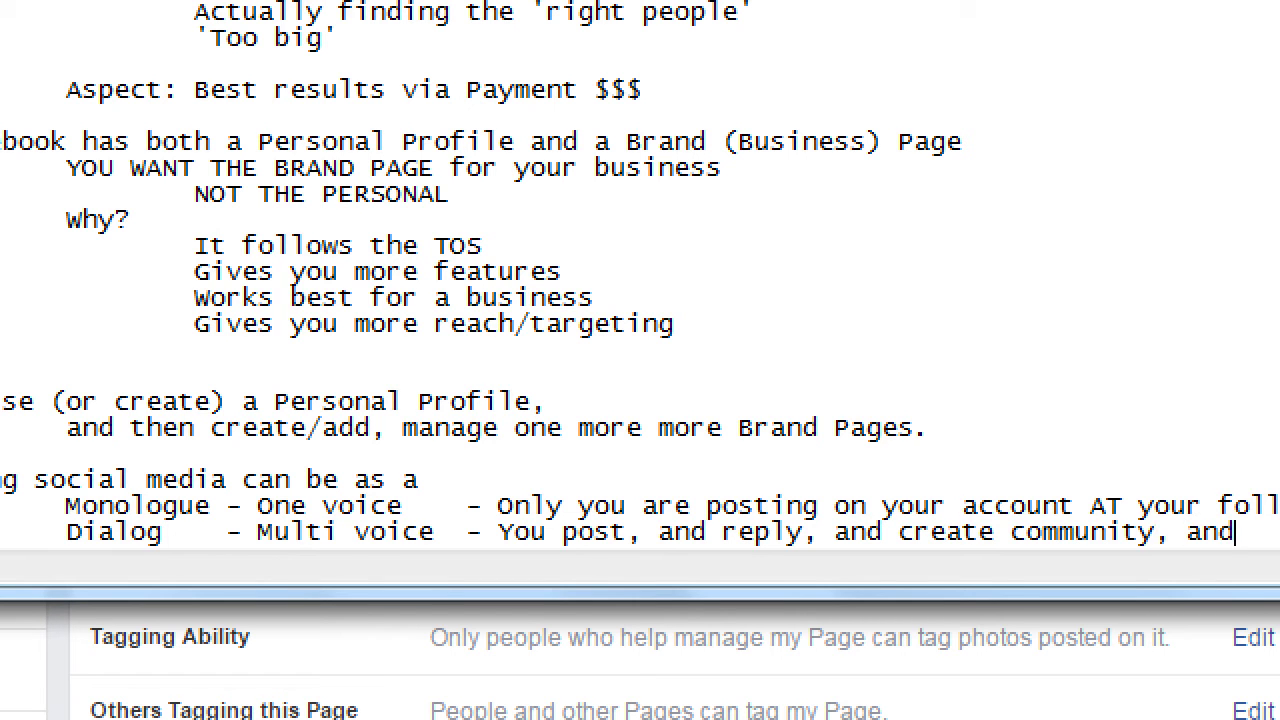
pyautogui.write('et th')
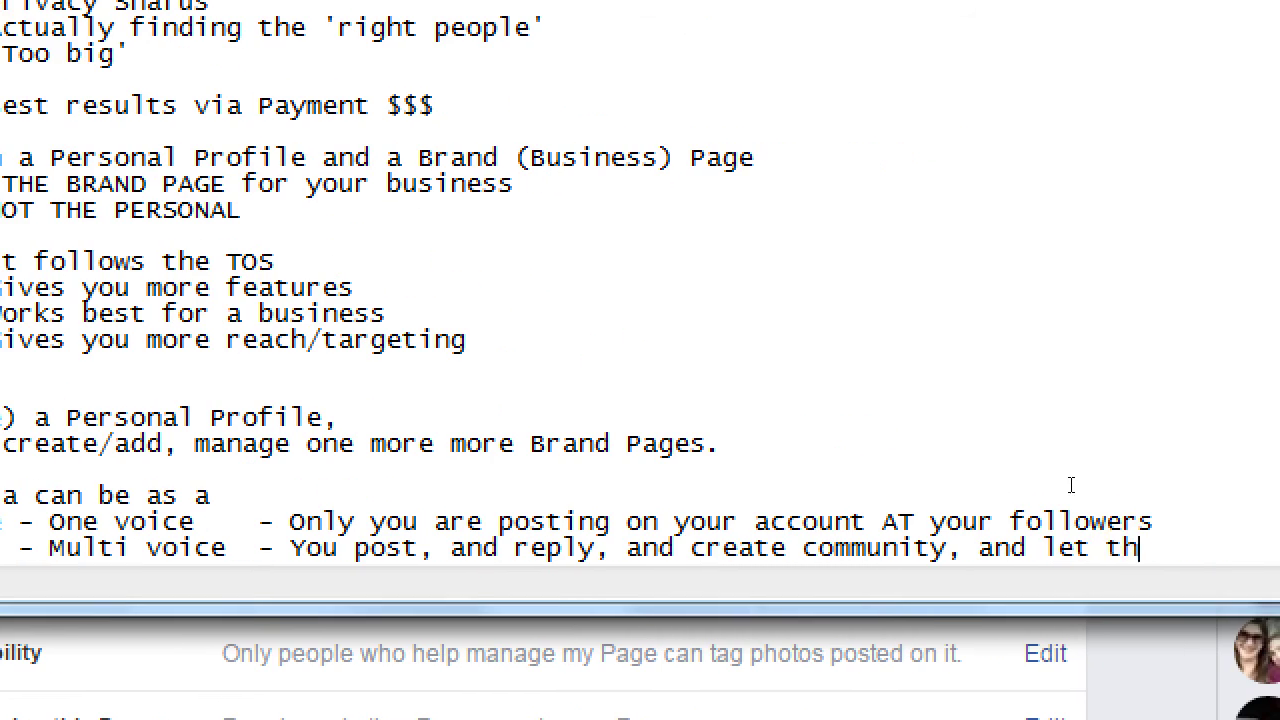
pyautogui.write('em reply')
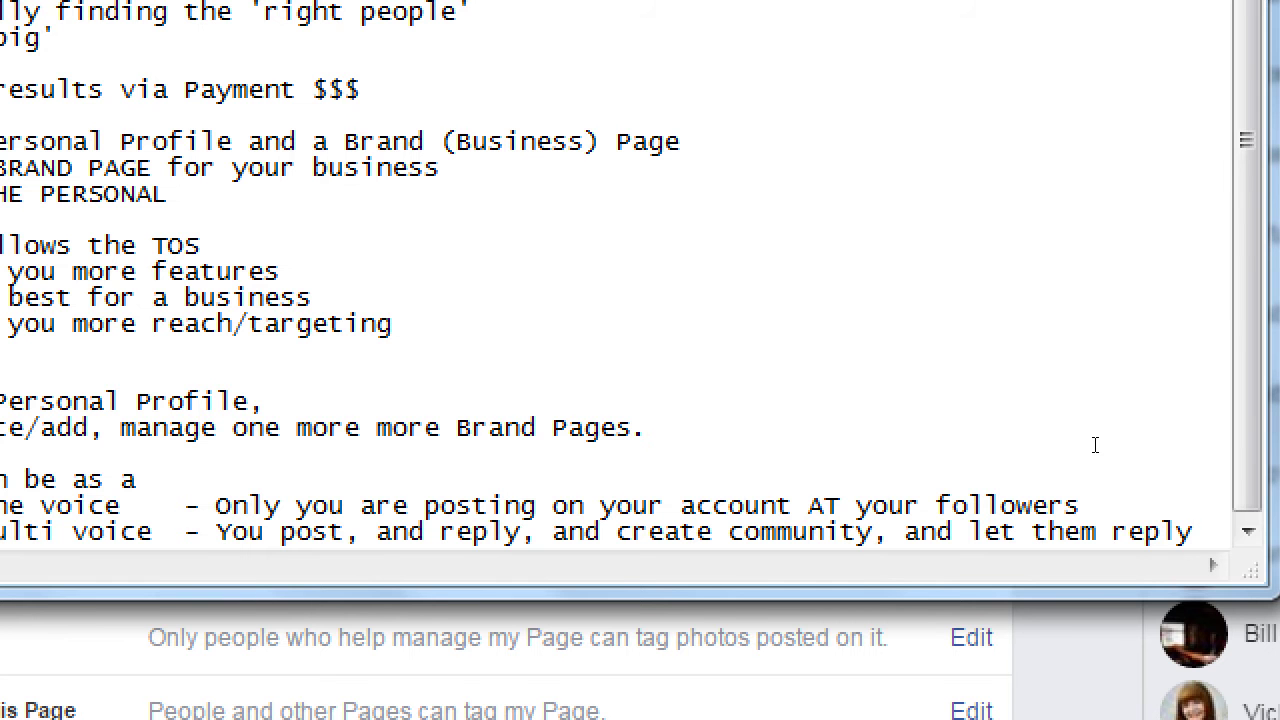
# Return to the Facebook page settings and select Allow visitors to the Page to publish posts
pyautogui.press('super+minus')
pyautogui.click(1009, 536)
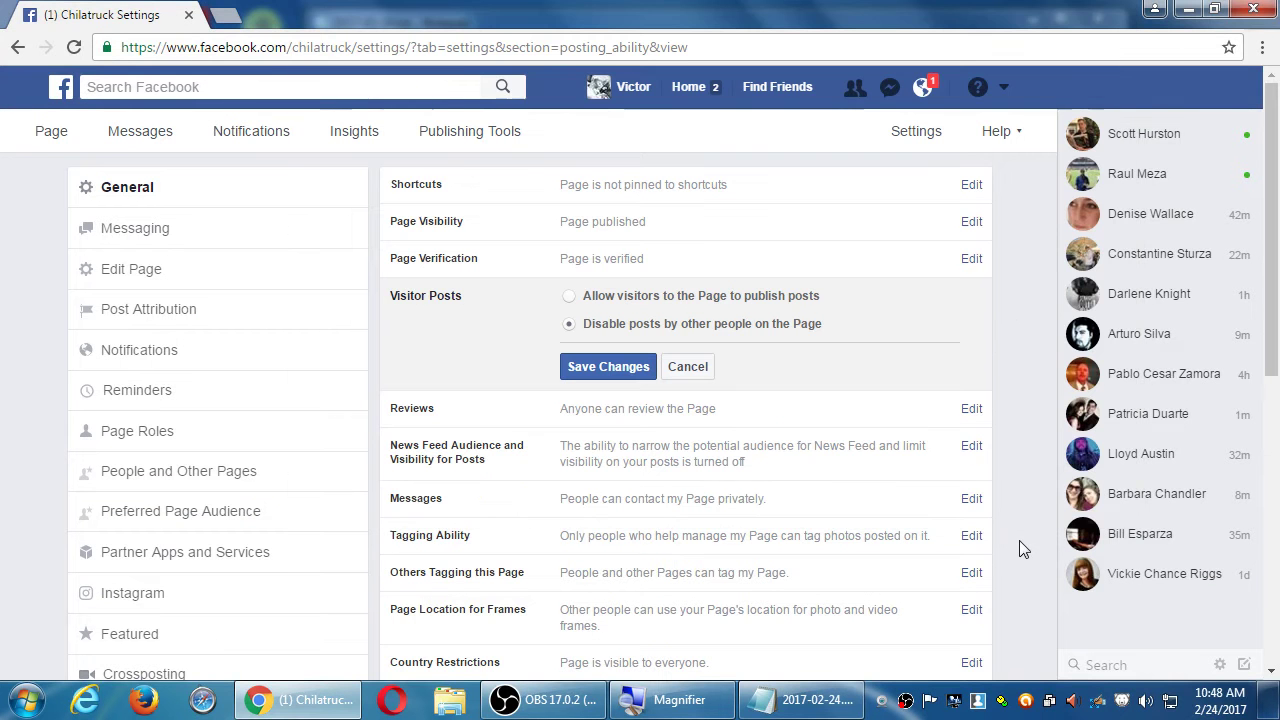
pyautogui.click(652, 302)
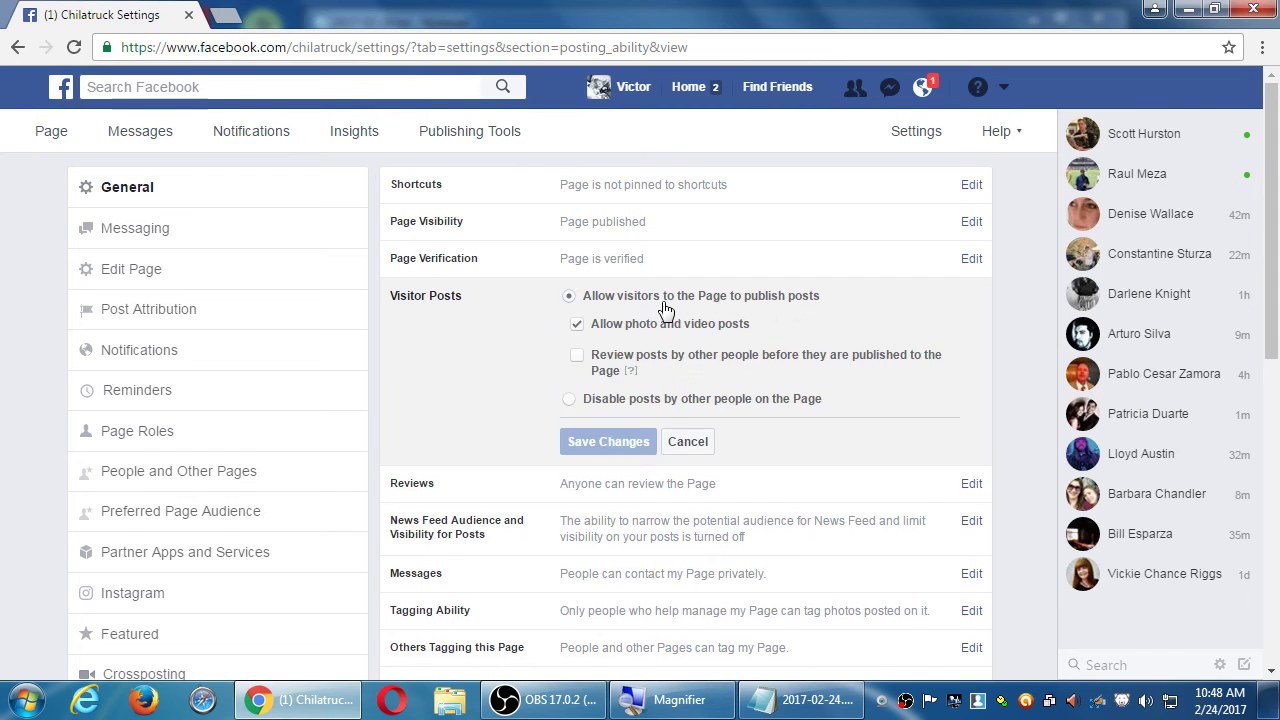
# Try out the option to review visitor posts before publication and the one disabling posts by other people
pyautogui.press('super+plus')
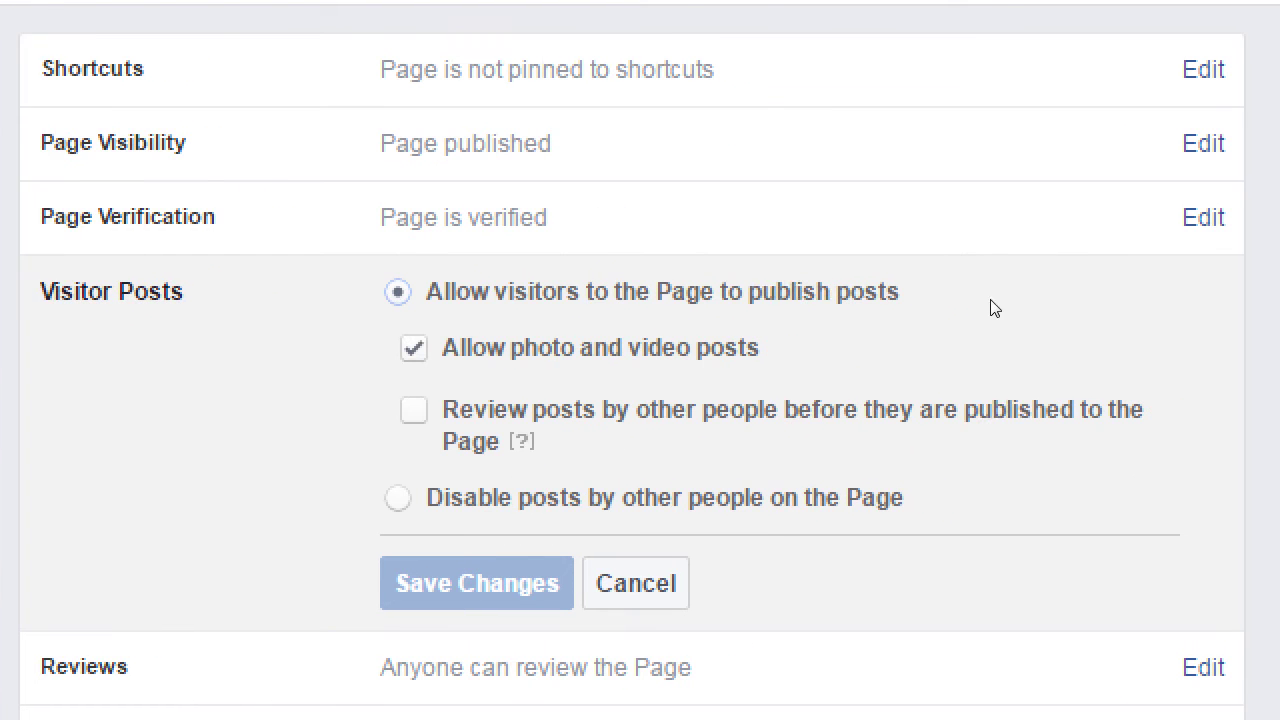
pyautogui.click(722, 369)
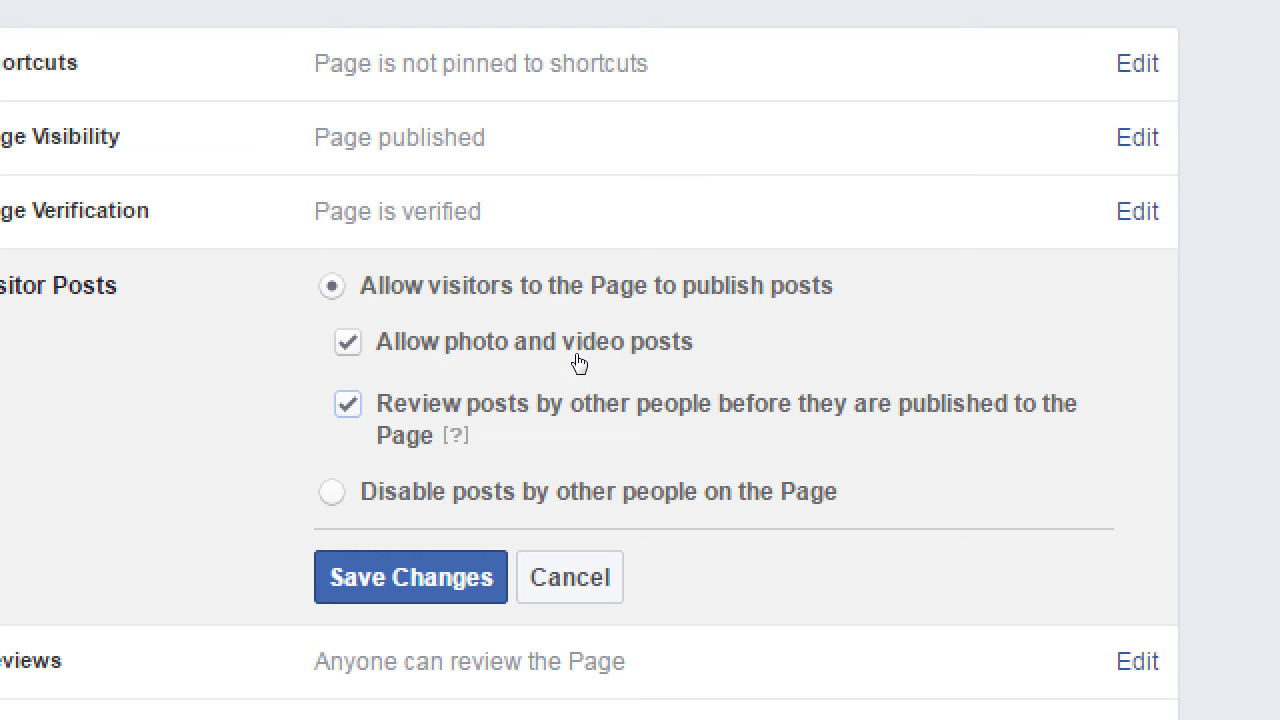
pyautogui.press('space')
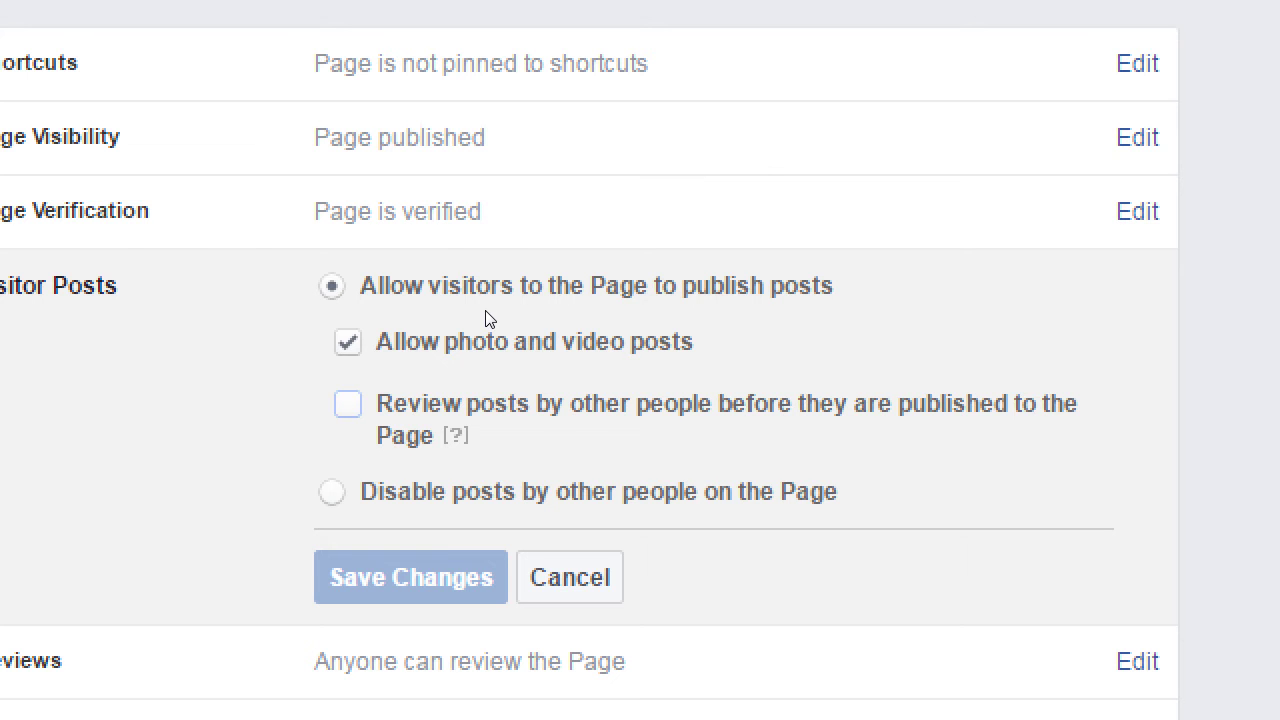
pyautogui.press('Down')
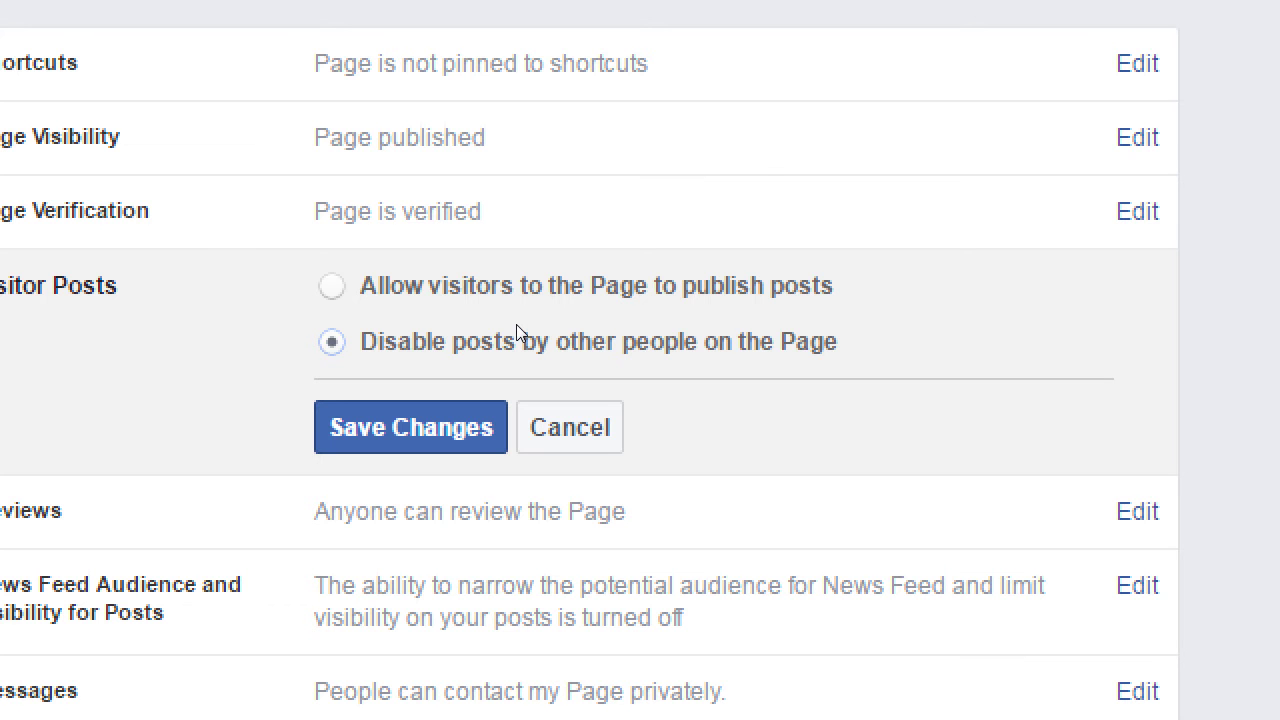
# Allow visitors to publish posts, with posts by other people reviewed before they are published to the Page
pyautogui.click(572, 298)
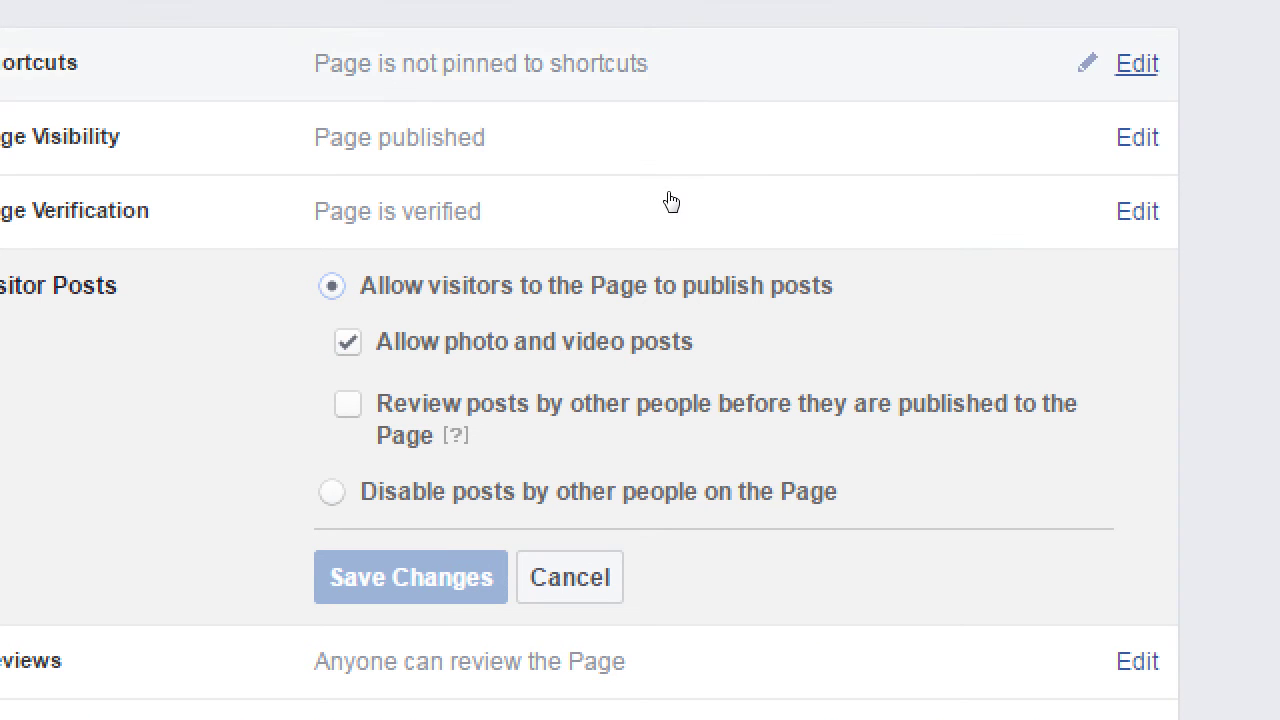
pyautogui.click(570, 366)
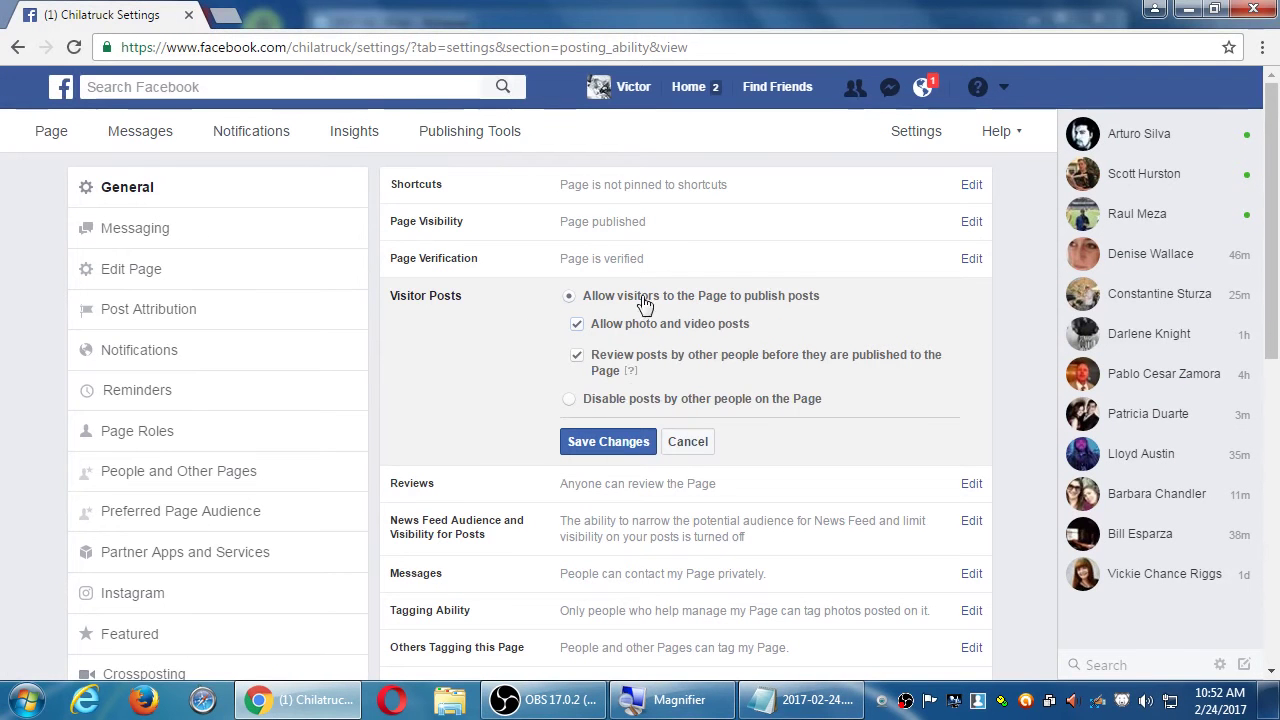
# Save the Visitor Posts settings with review before publication enabled, and check the account notifications
pyautogui.moveTo(738, 338)
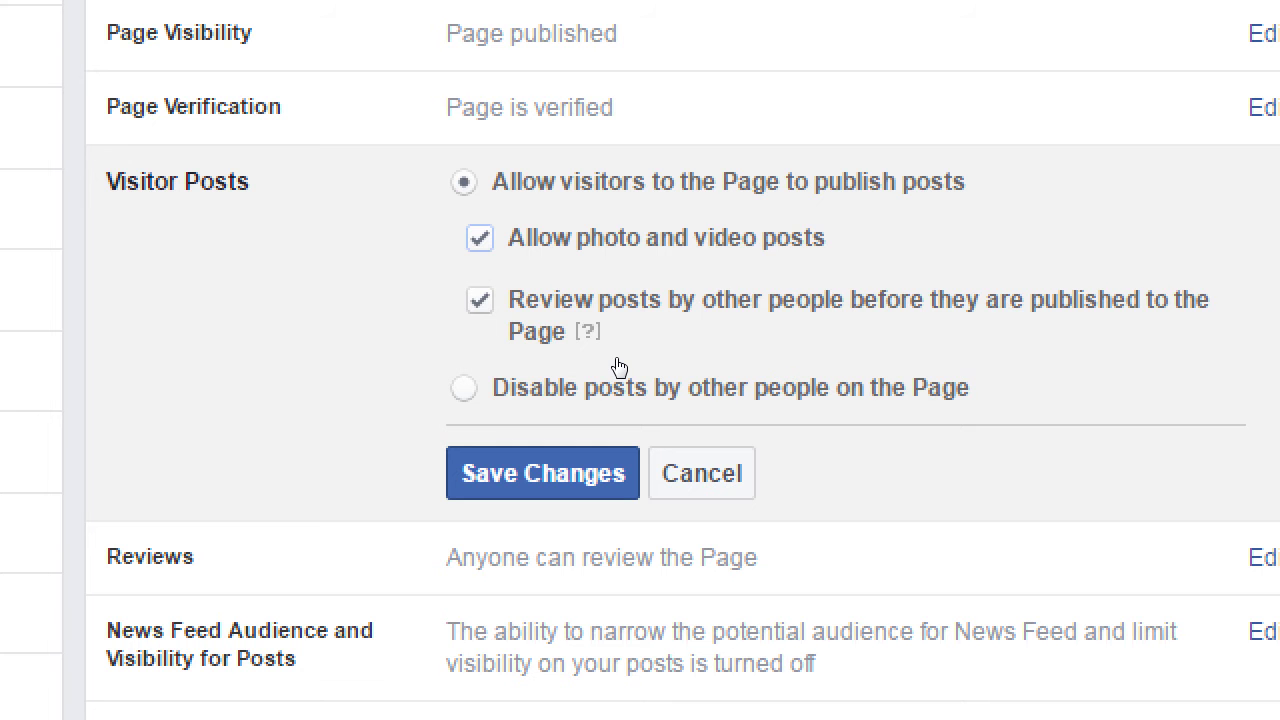
pyautogui.click(620, 452)
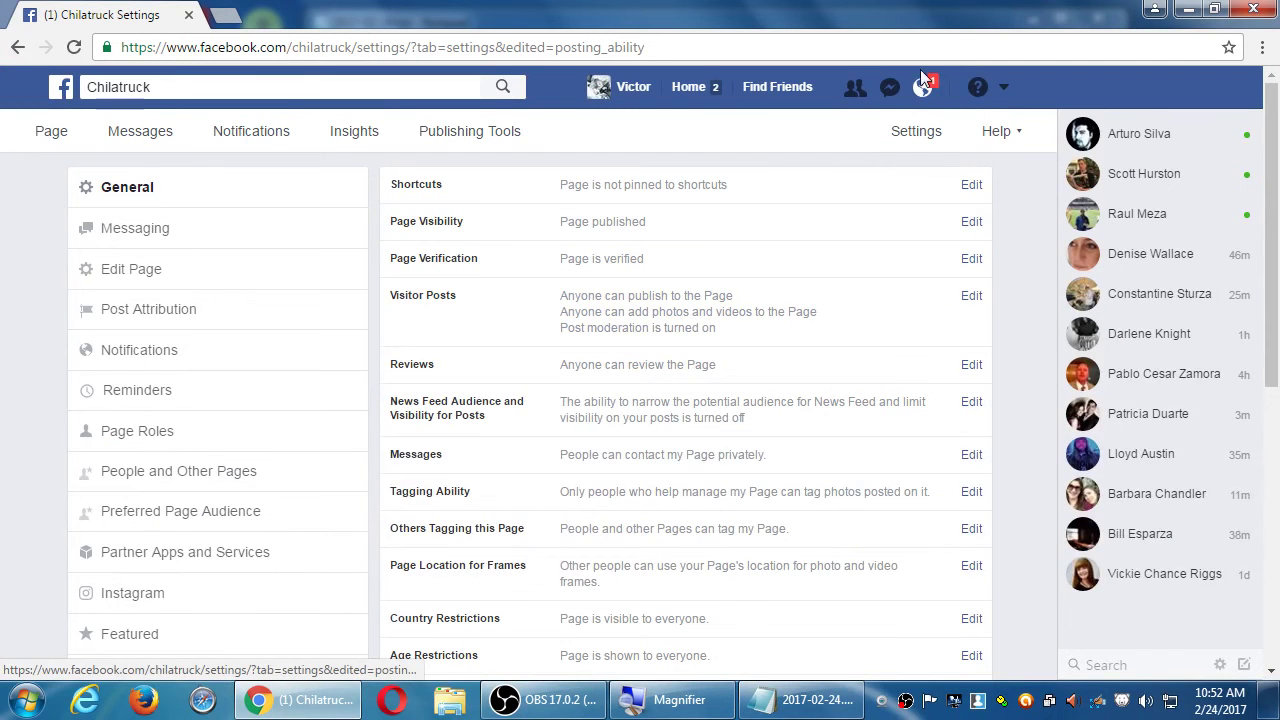
pyautogui.click(925, 90)
pyautogui.click(925, 90)
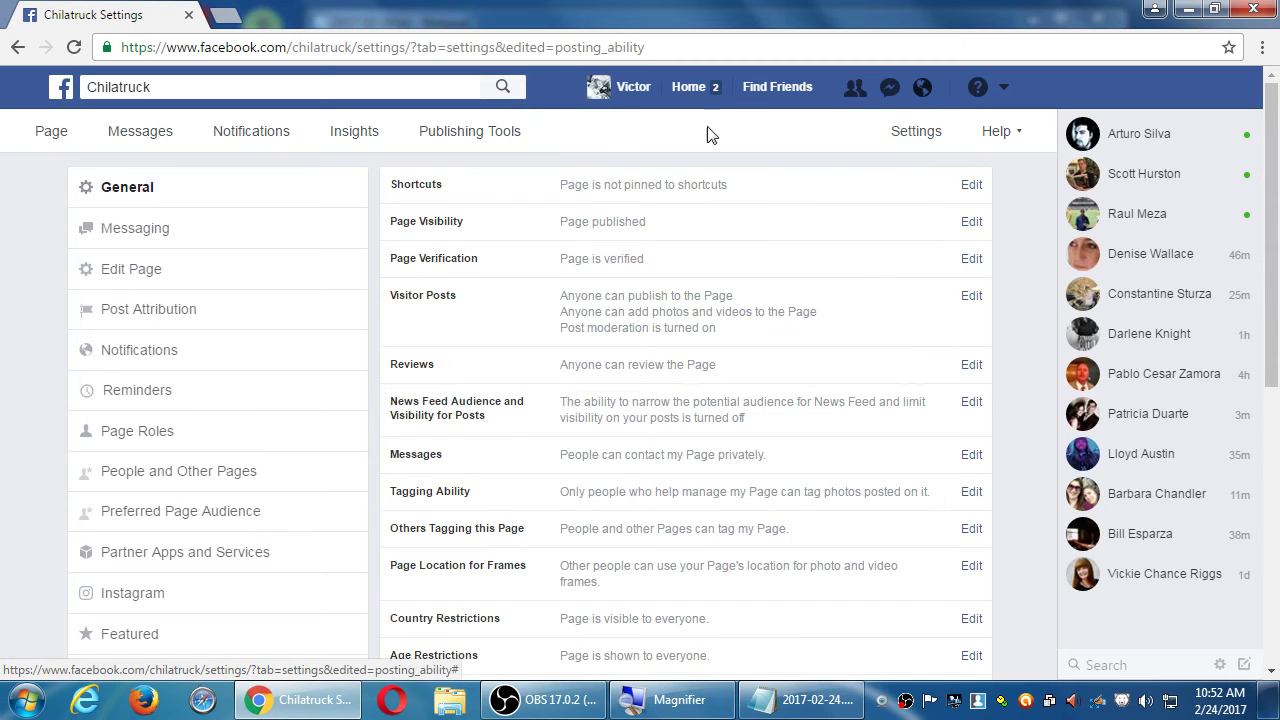
# Look at the Chilatruck page's Notifications and Publishing Tools sections, and return to its Settings
pyautogui.click(246, 139)
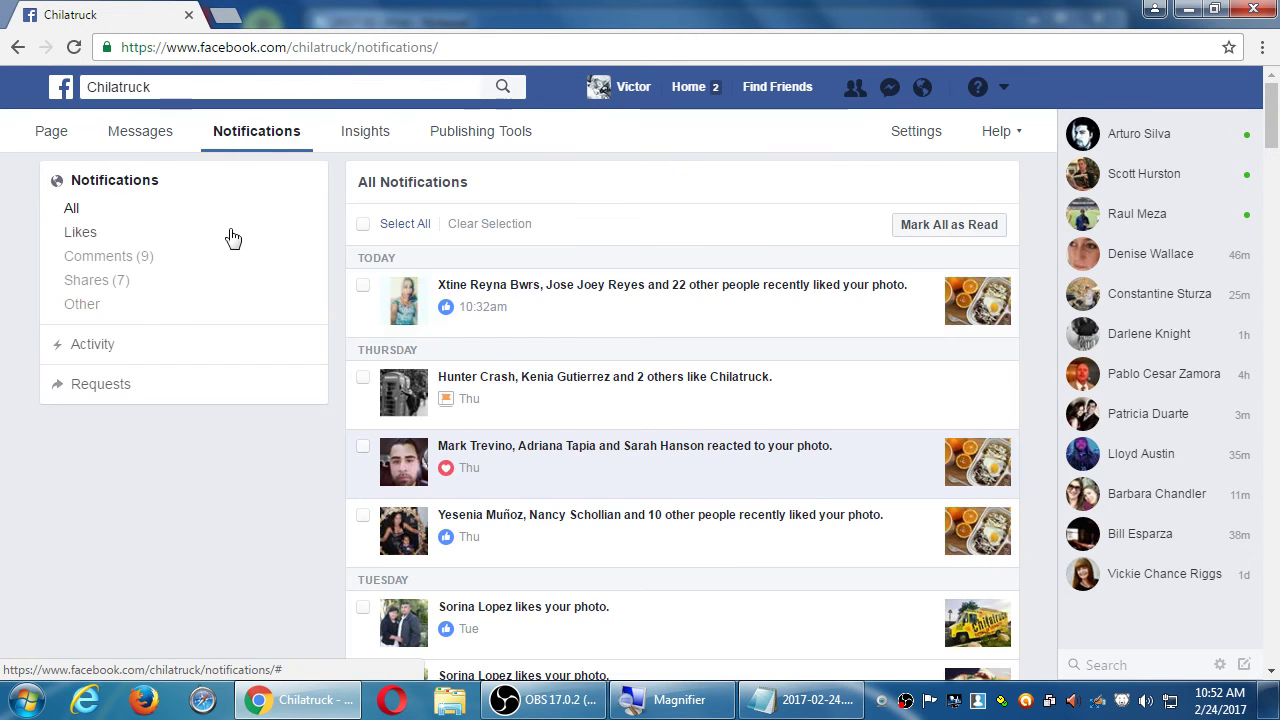
pyautogui.click(490, 142)
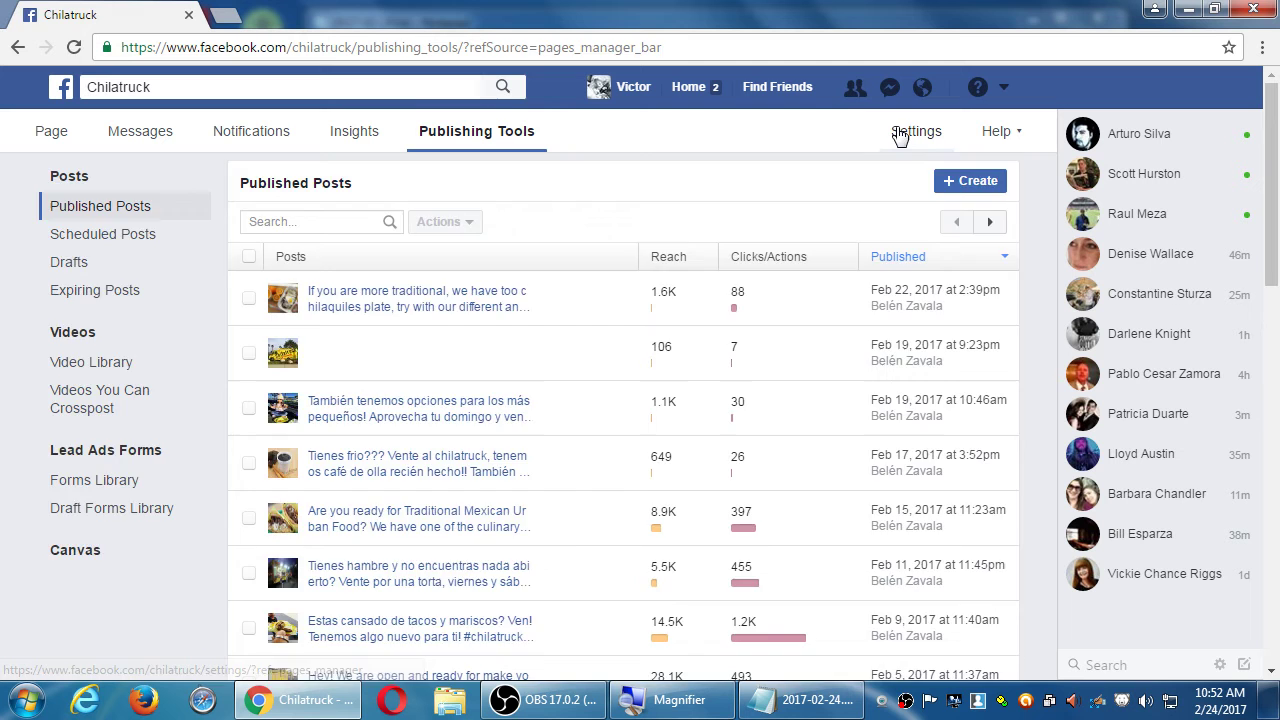
pyautogui.click(903, 131)
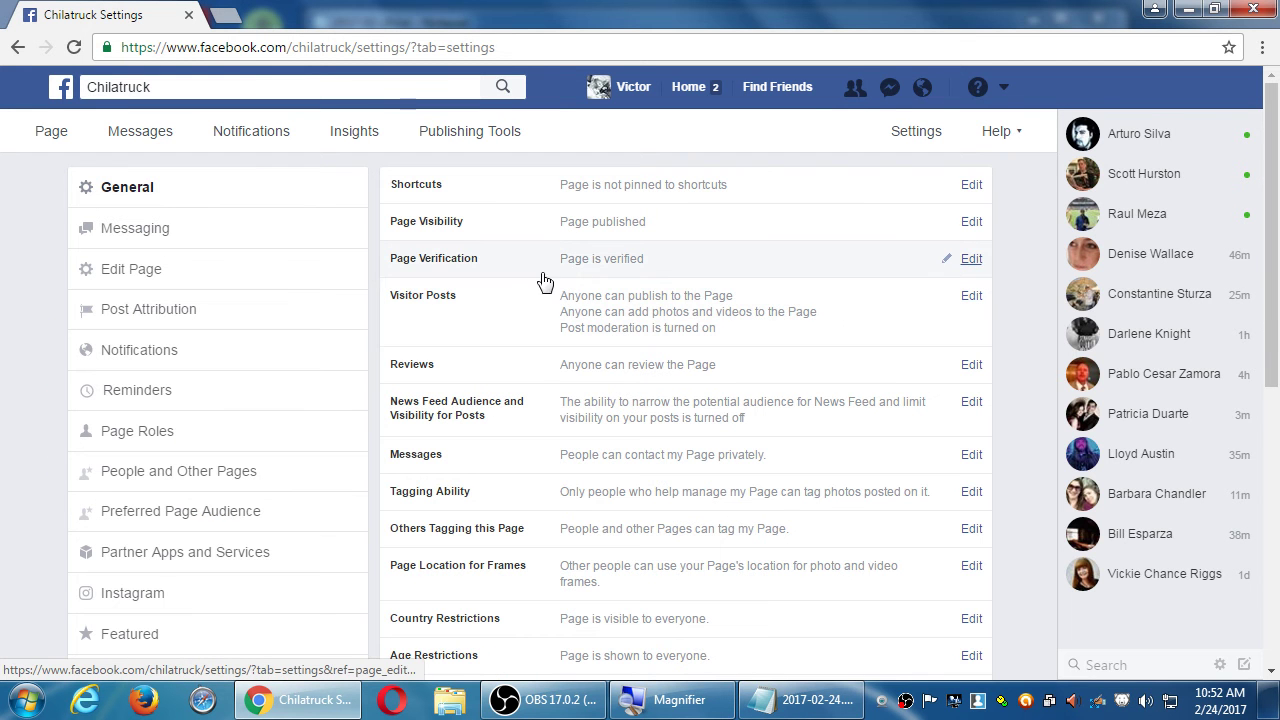
# Turn off the review of posts by other people in Chilatruck's Visitor Posts settings and save the changes
pyautogui.click(1005, 89)
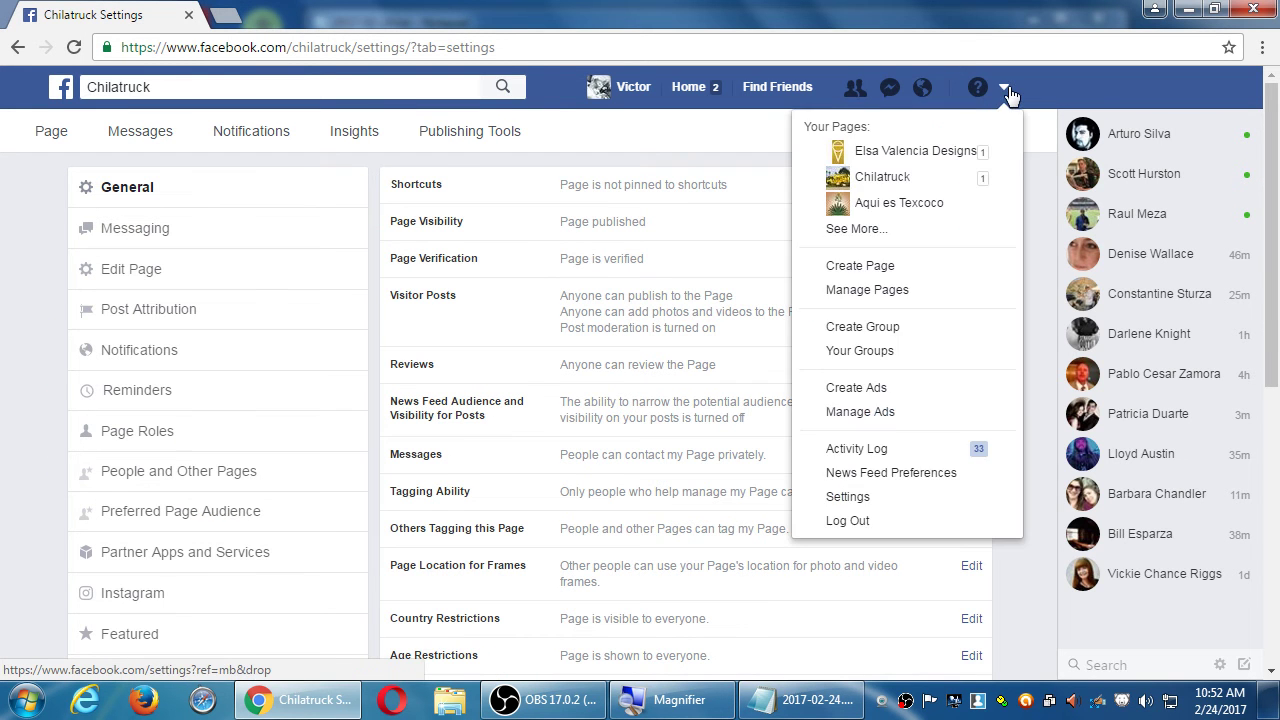
pyautogui.click(1033, 204)
pyautogui.click(729, 337)
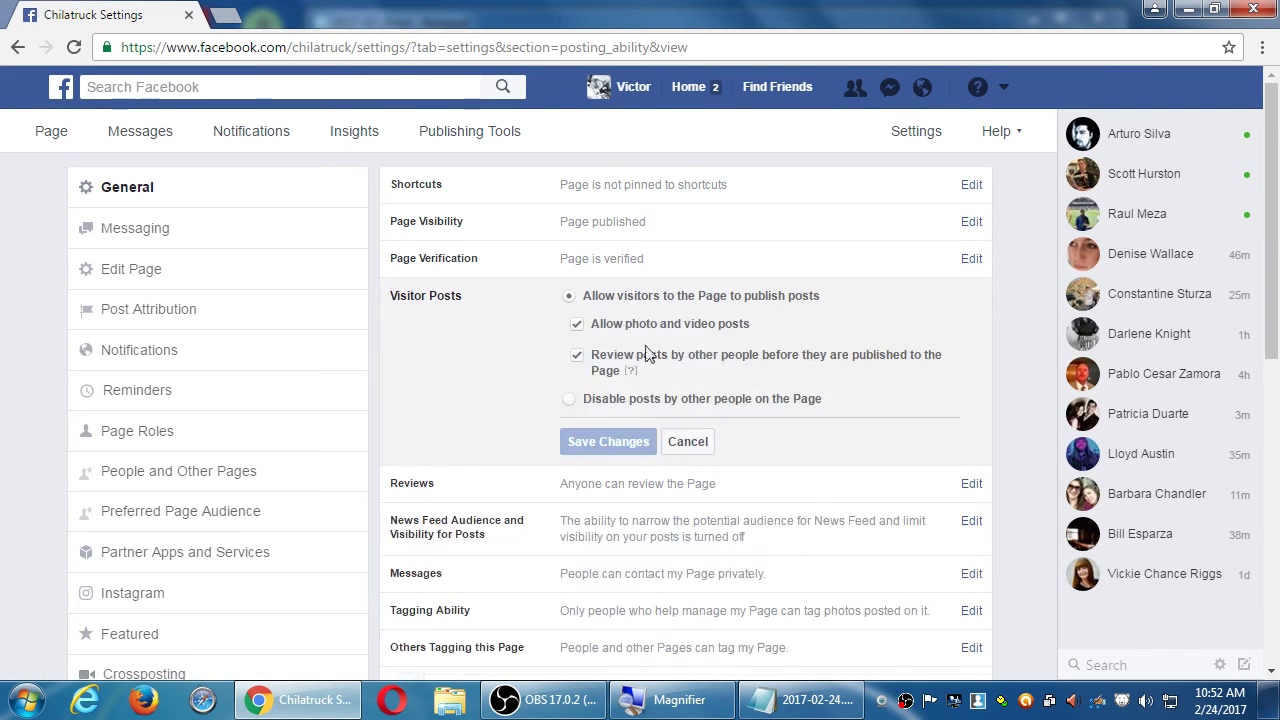
pyautogui.click(603, 442)
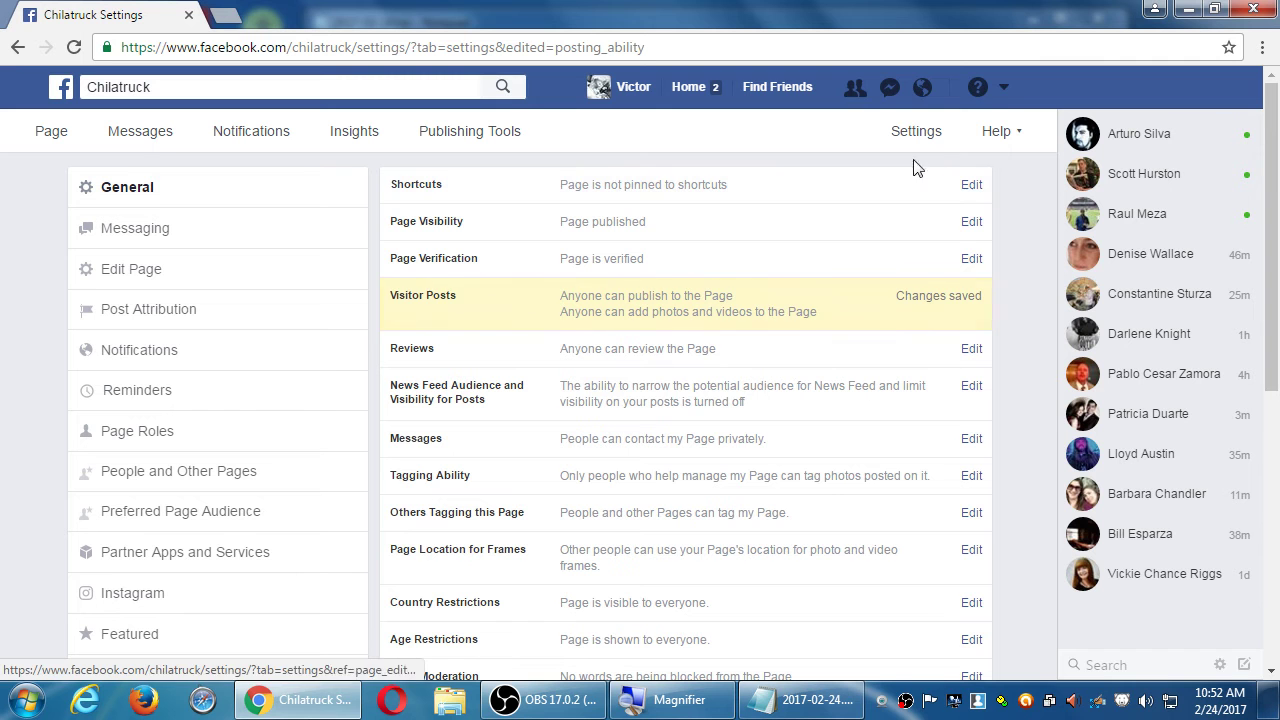
# Open the Victor's Bakery page from the full list of managed pages and look through its general settings
pyautogui.click(1003, 87)
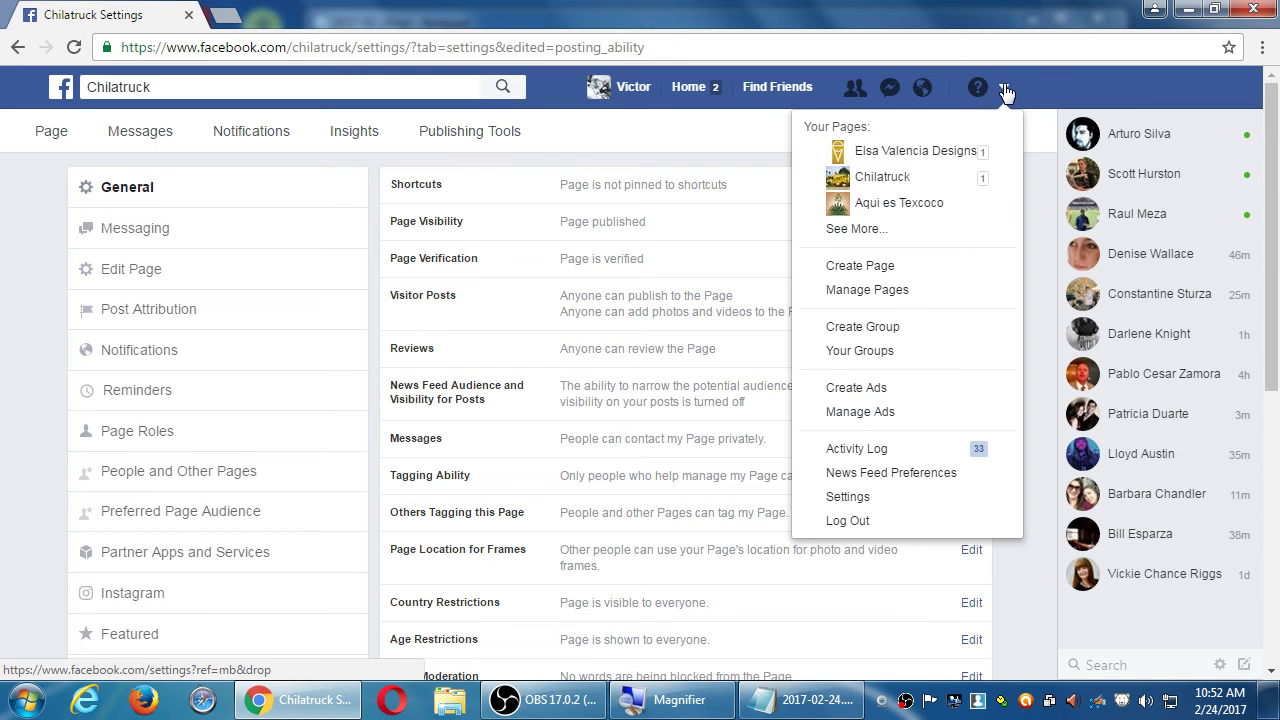
pyautogui.click(918, 232)
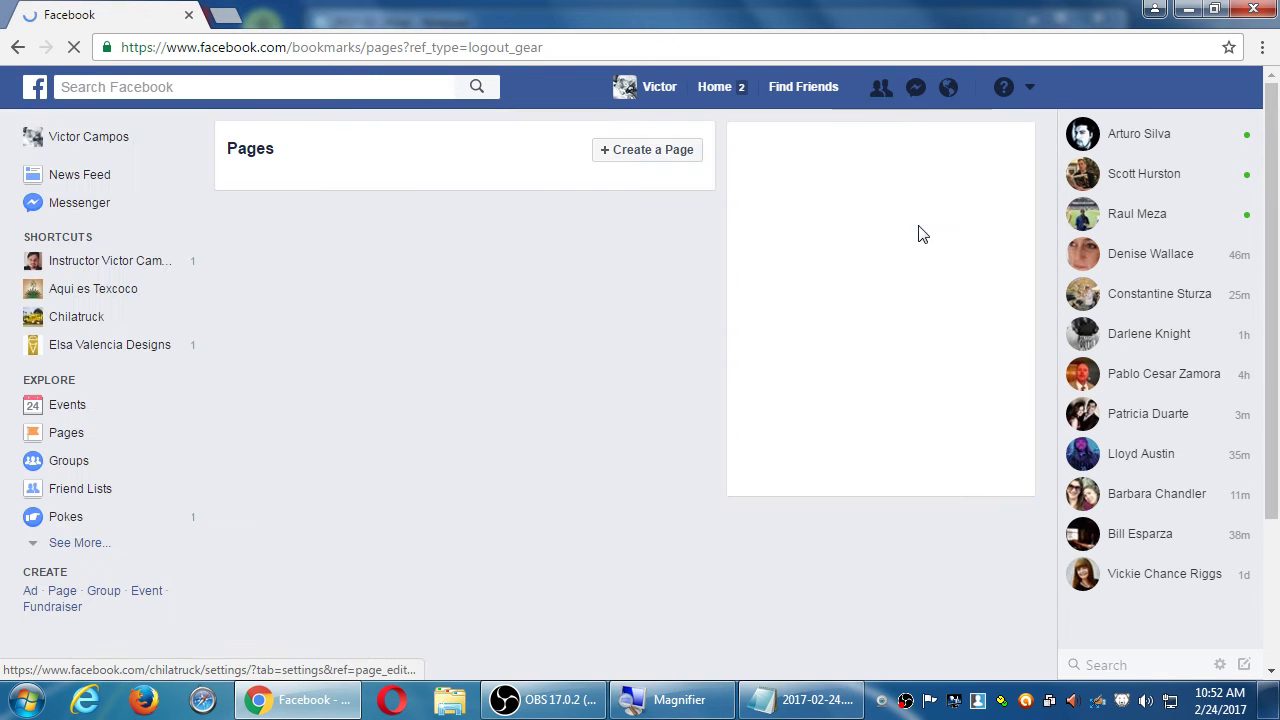
pyautogui.click(299, 200)
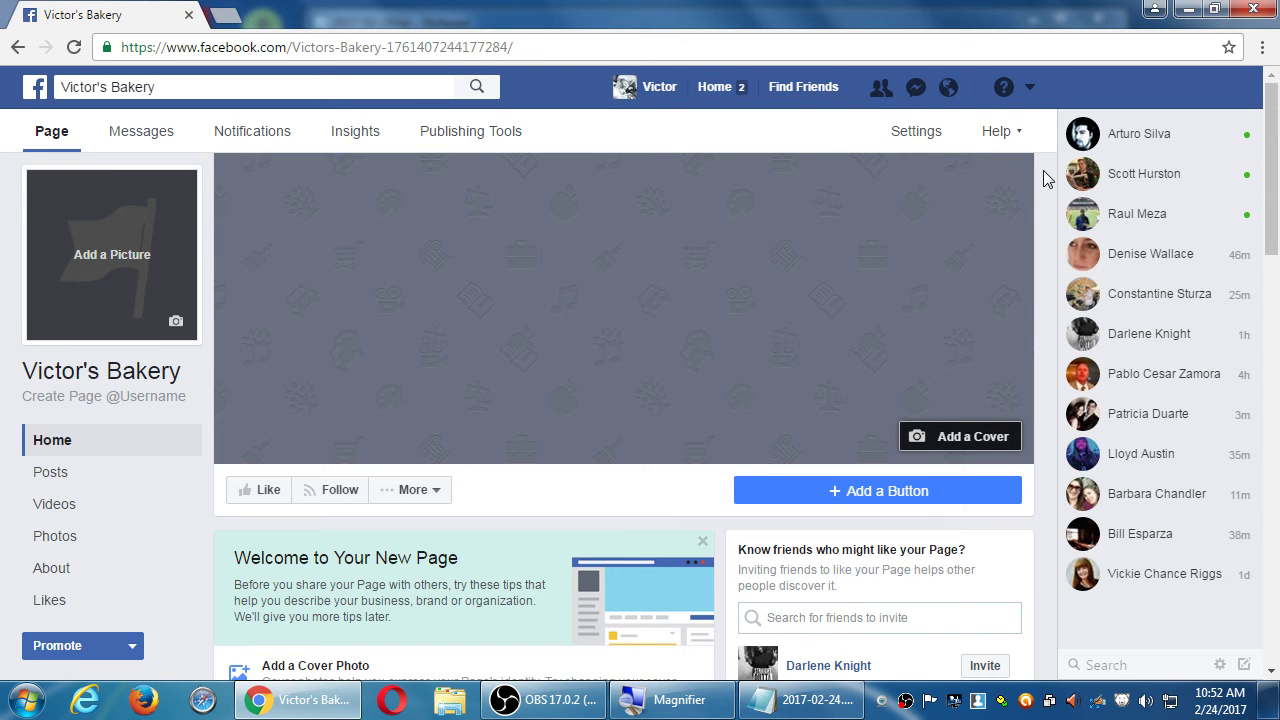
pyautogui.click(916, 131)
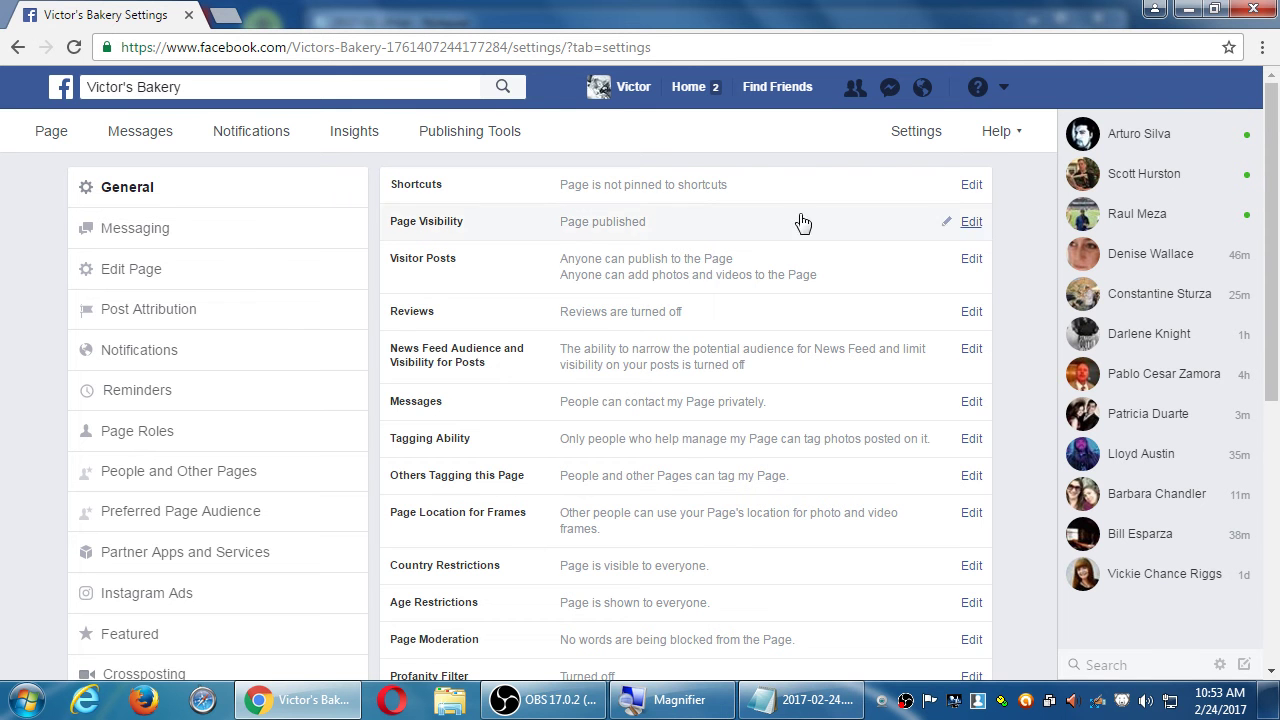
pyautogui.scroll(-4, 600, 308)
pyautogui.scroll(4, 600, 308)
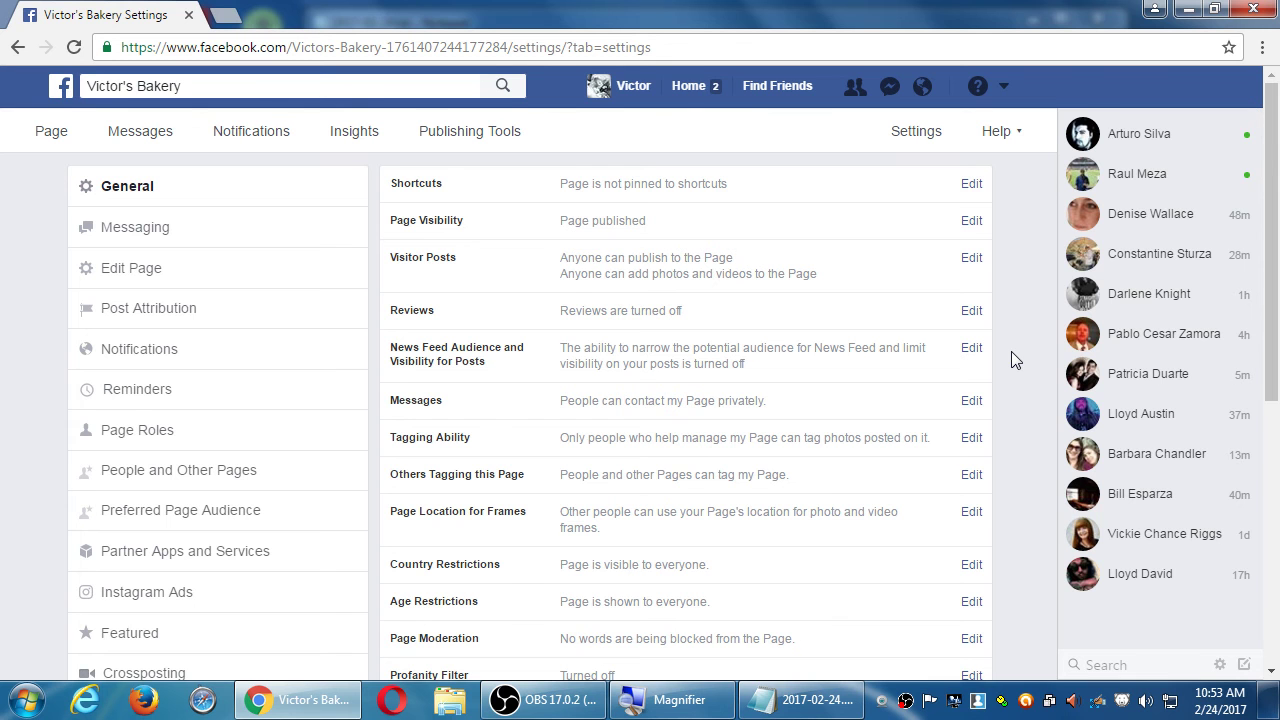
pyautogui.scroll(-1, 1011, 360)
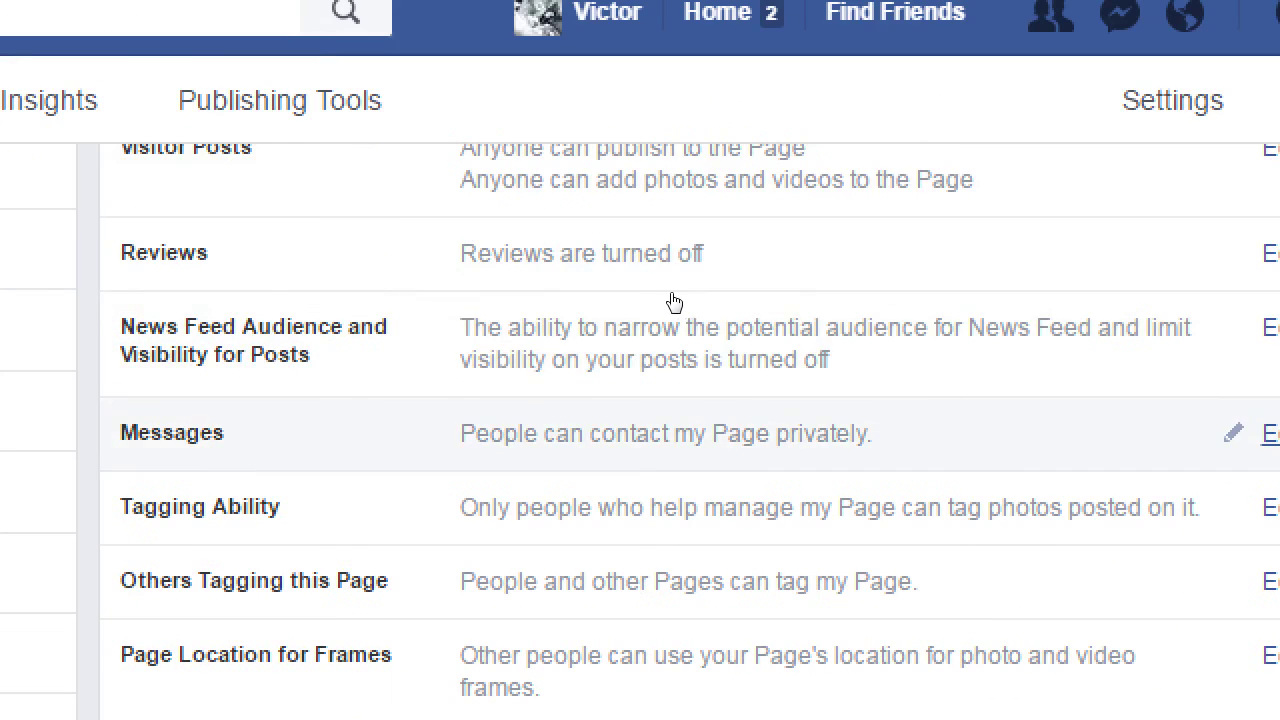
pyautogui.scroll(1, 674, 302)
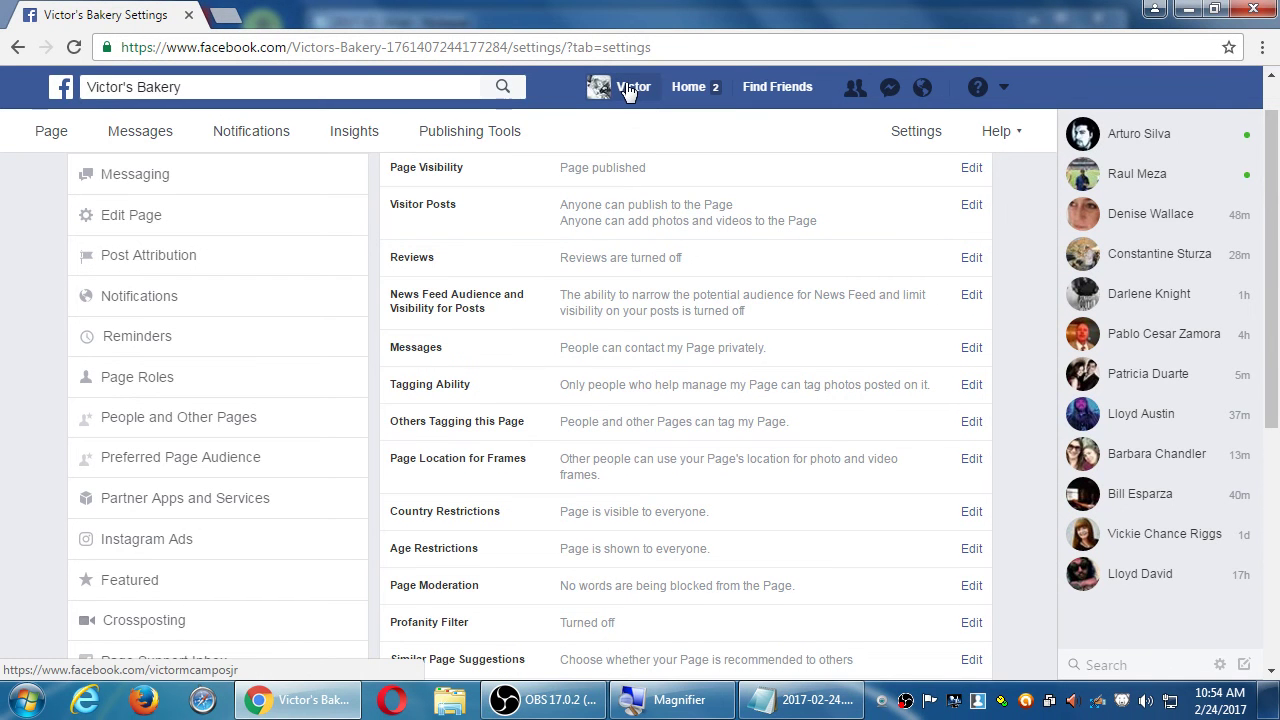
# View the personal profile, and go to the home page to look over the News Feed
pyautogui.click(628, 90)
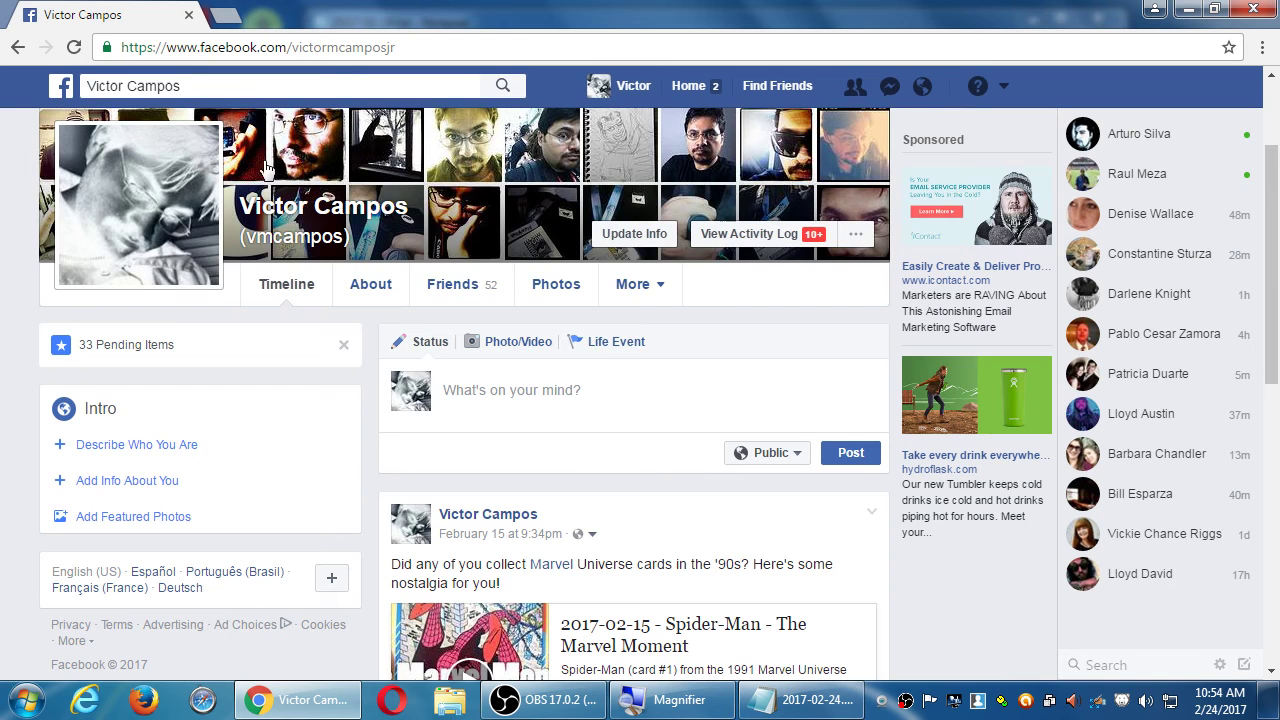
pyautogui.click(61, 87)
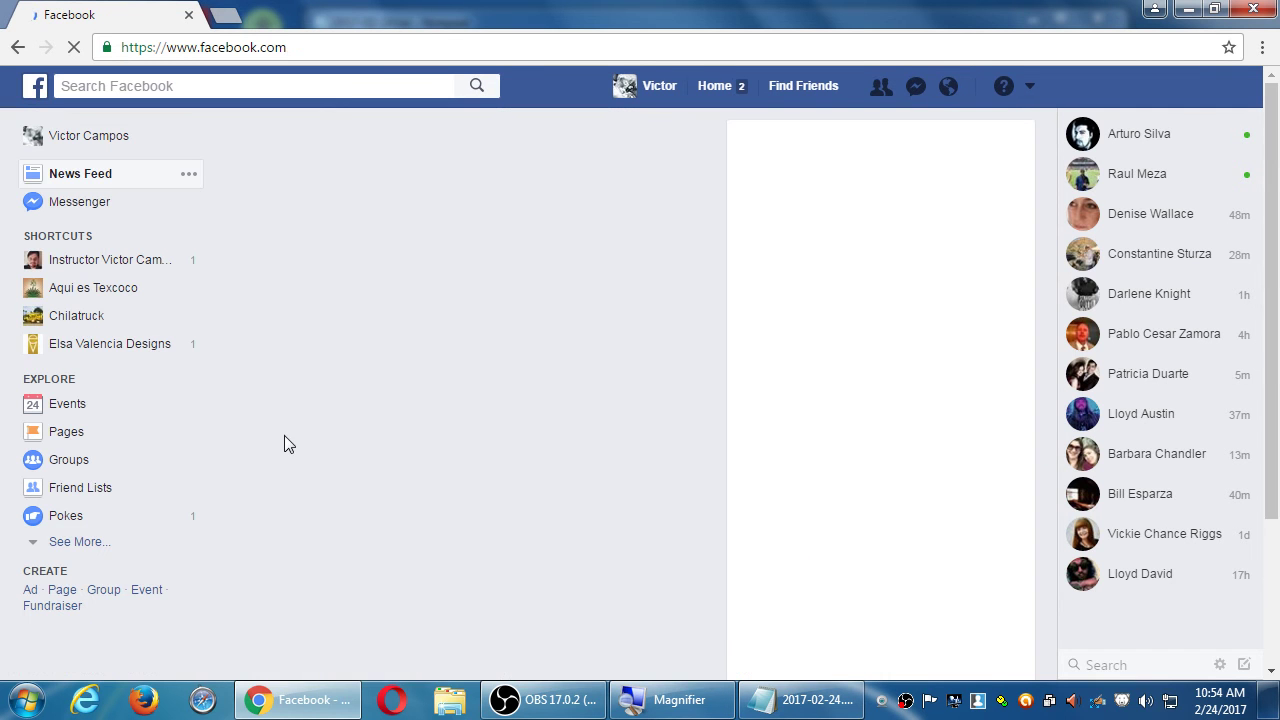
pyautogui.scroll(-2, 284, 443)
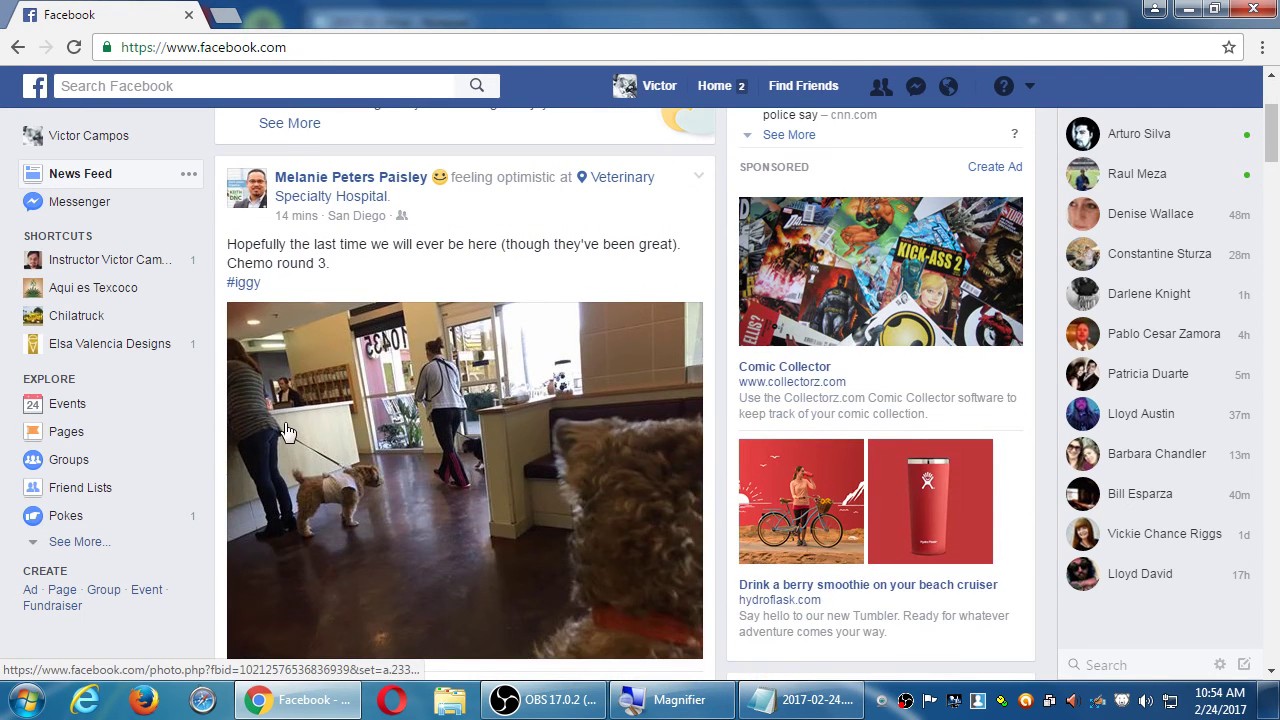
pyautogui.scroll(-1, 290, 370)
pyautogui.scroll(1, 551, 353)
pyautogui.scroll(1, 551, 353)
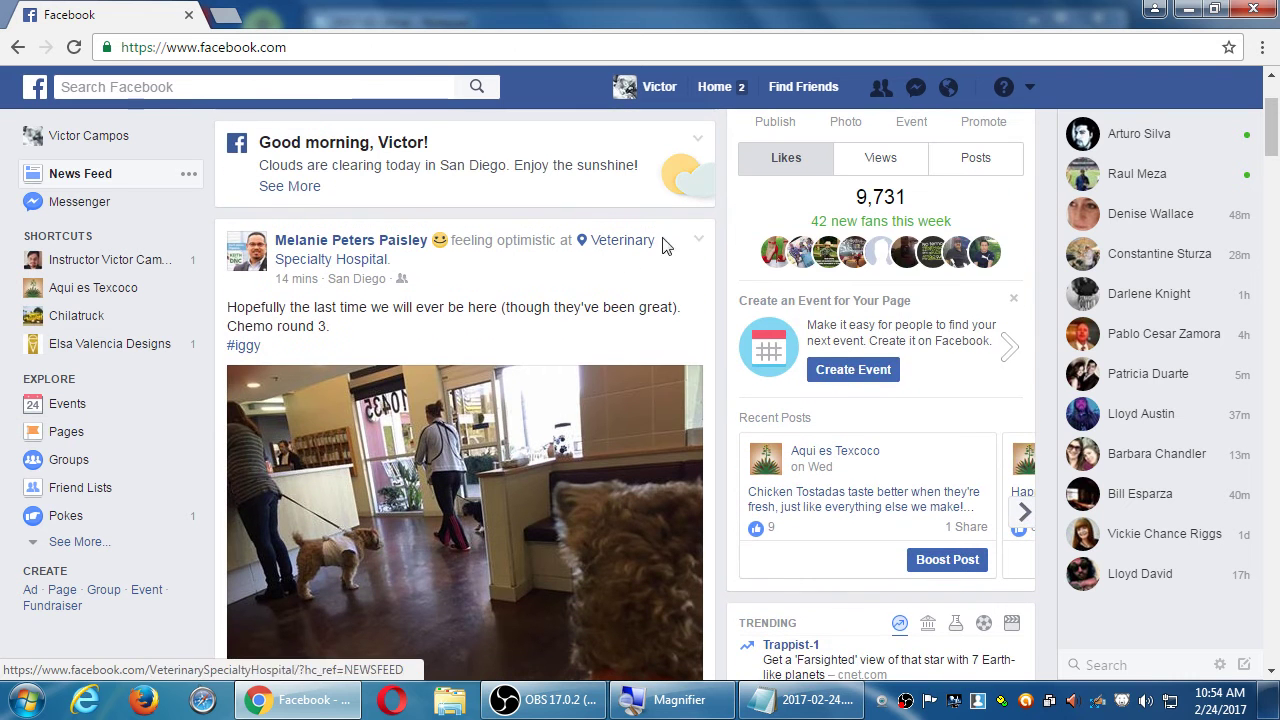
# Examine the options available for the friend's post in the News Feed and the list of managed pages
pyautogui.click(698, 239)
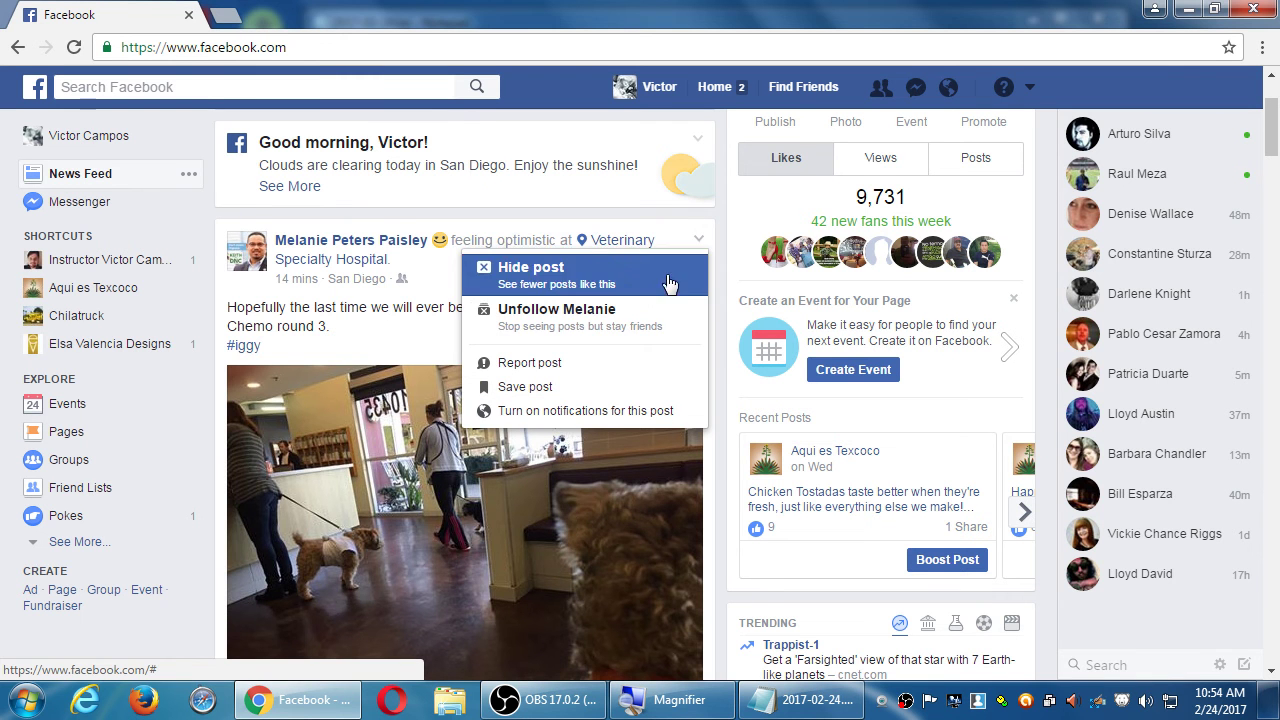
pyautogui.click(725, 249)
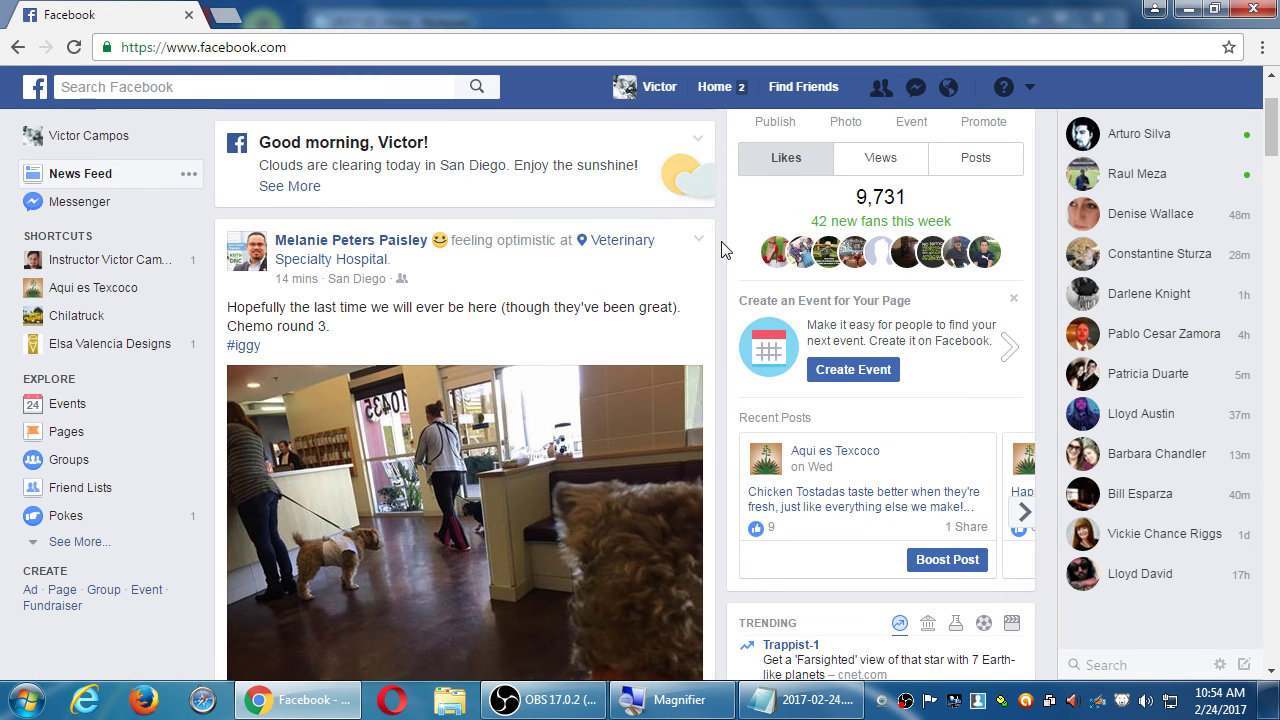
pyautogui.click(1030, 94)
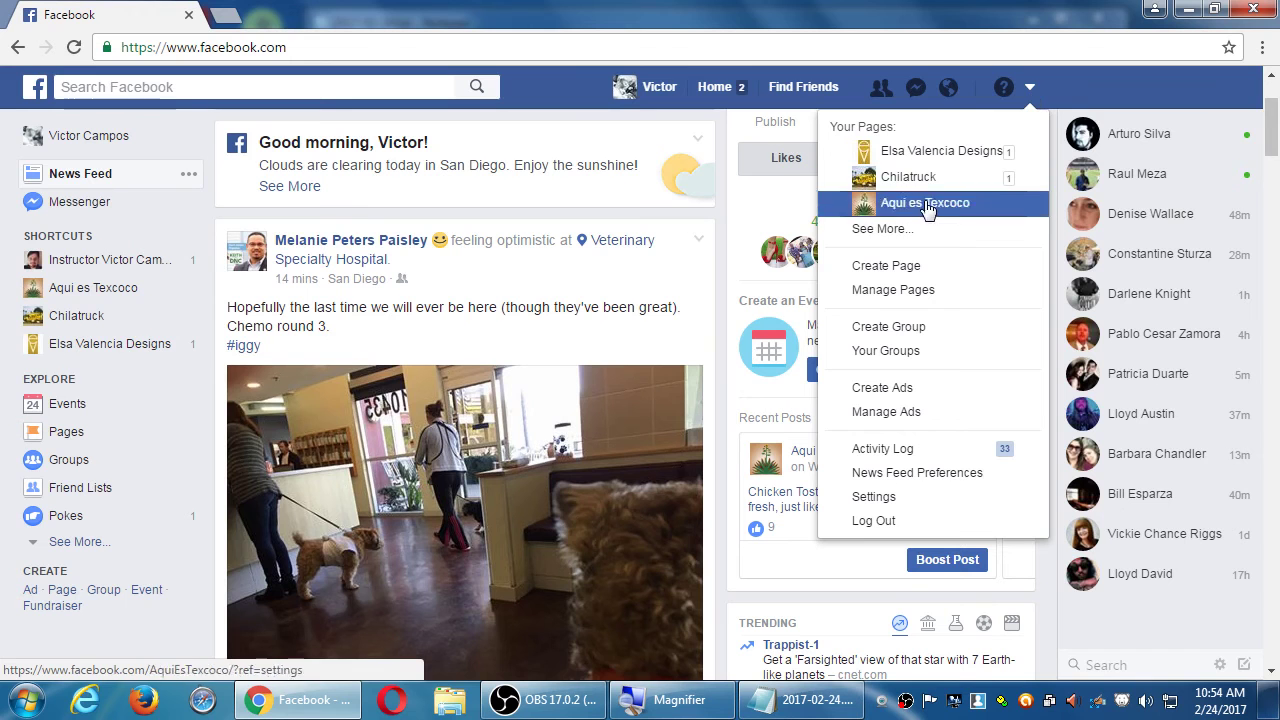
pyautogui.click(711, 251)
pyautogui.click(693, 246)
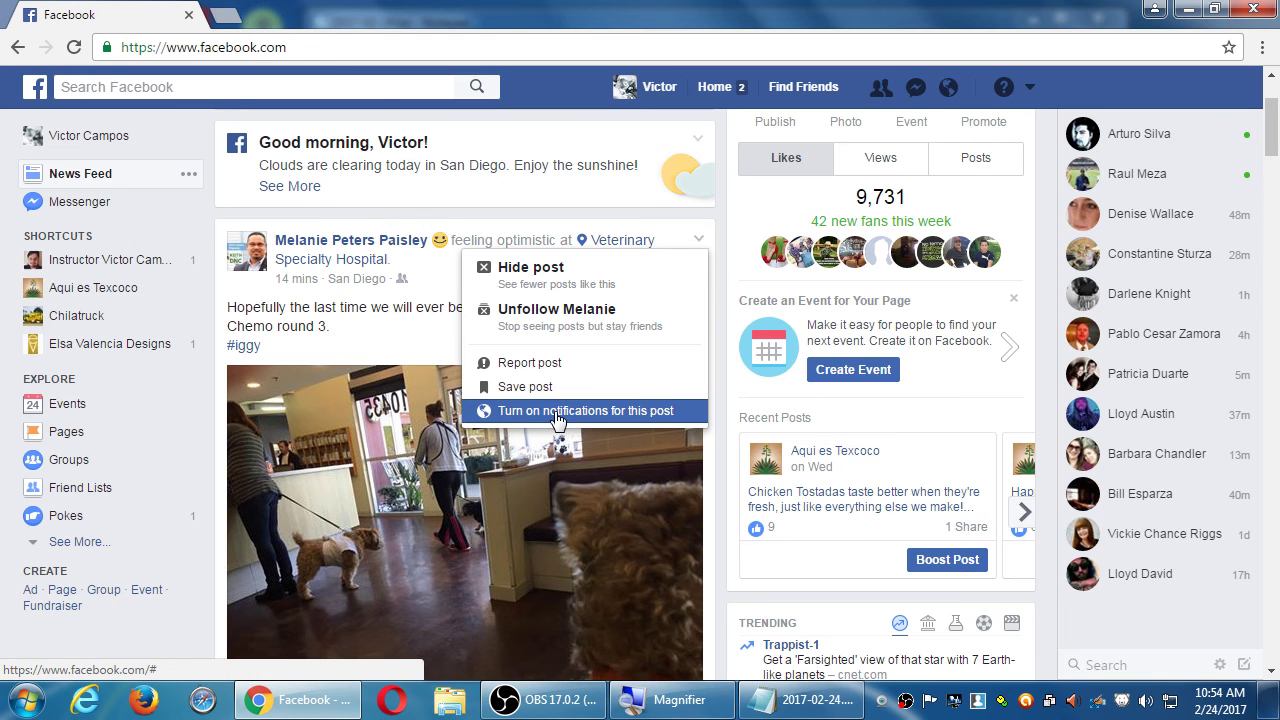
pyautogui.click(726, 262)
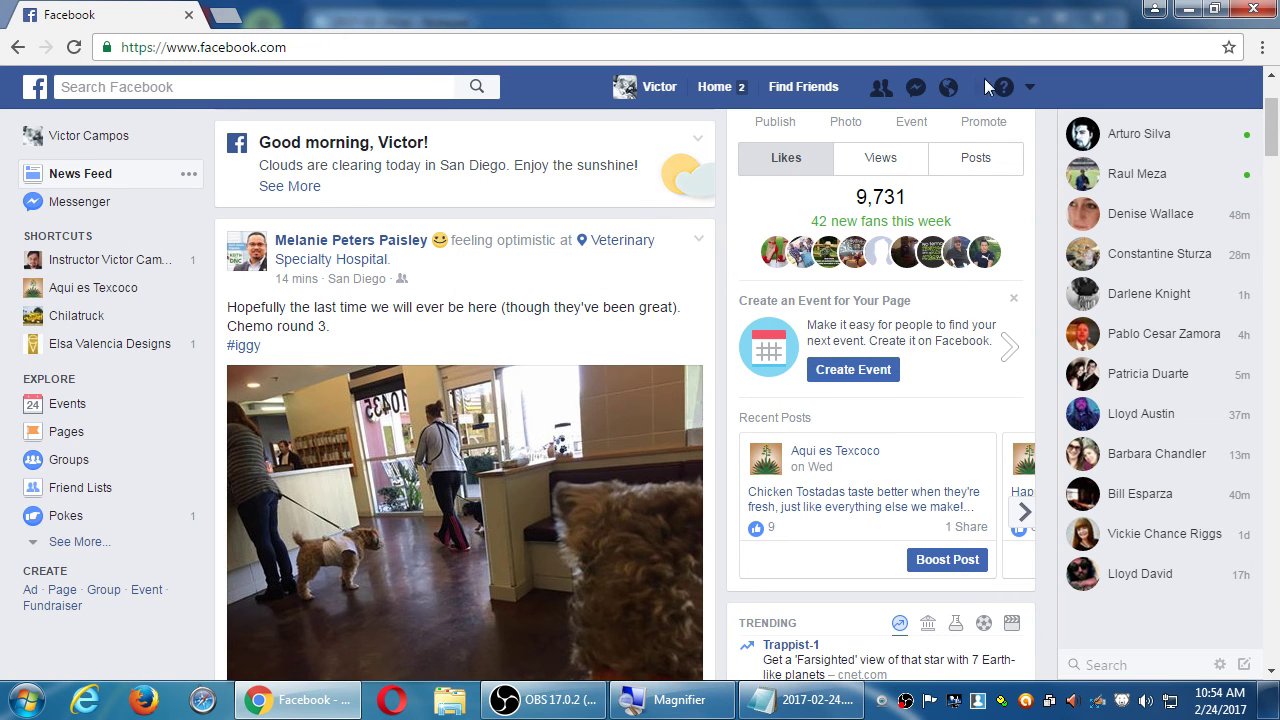
# Return to the Victor's Bakery page through the full list of managed pages and open its settings
pyautogui.click(1029, 88)
pyautogui.click(908, 243)
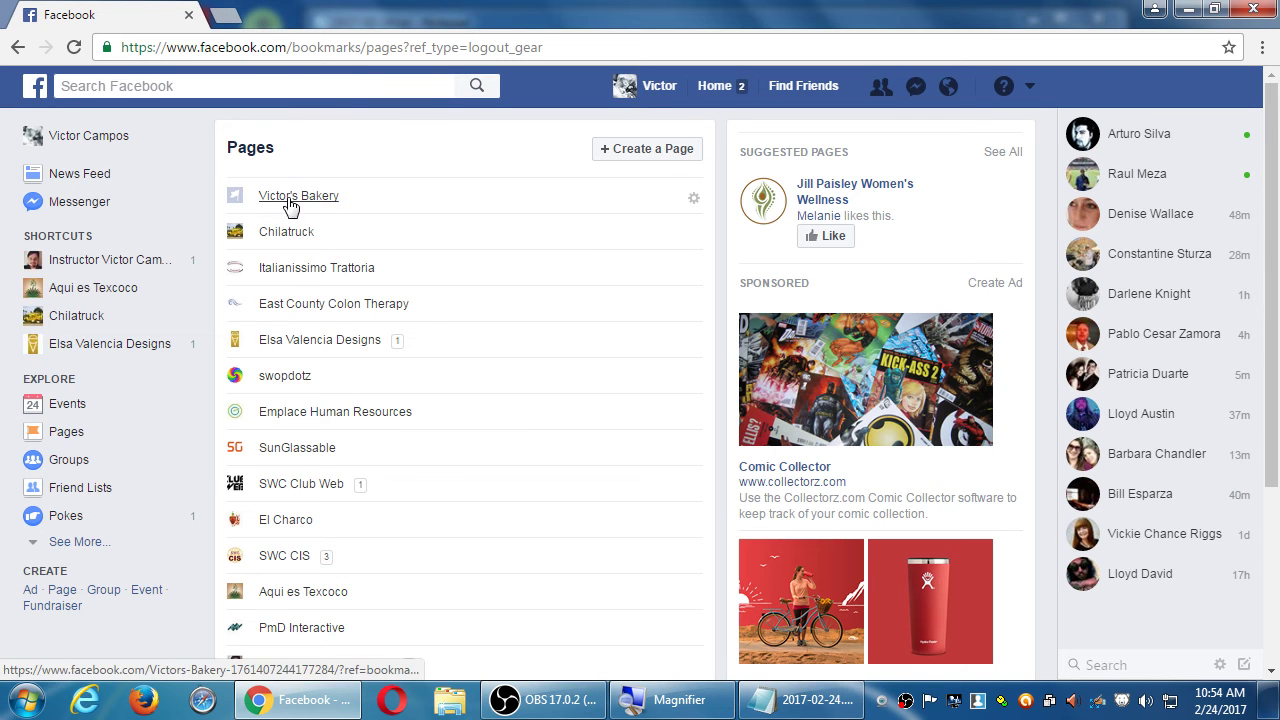
pyautogui.click(290, 203)
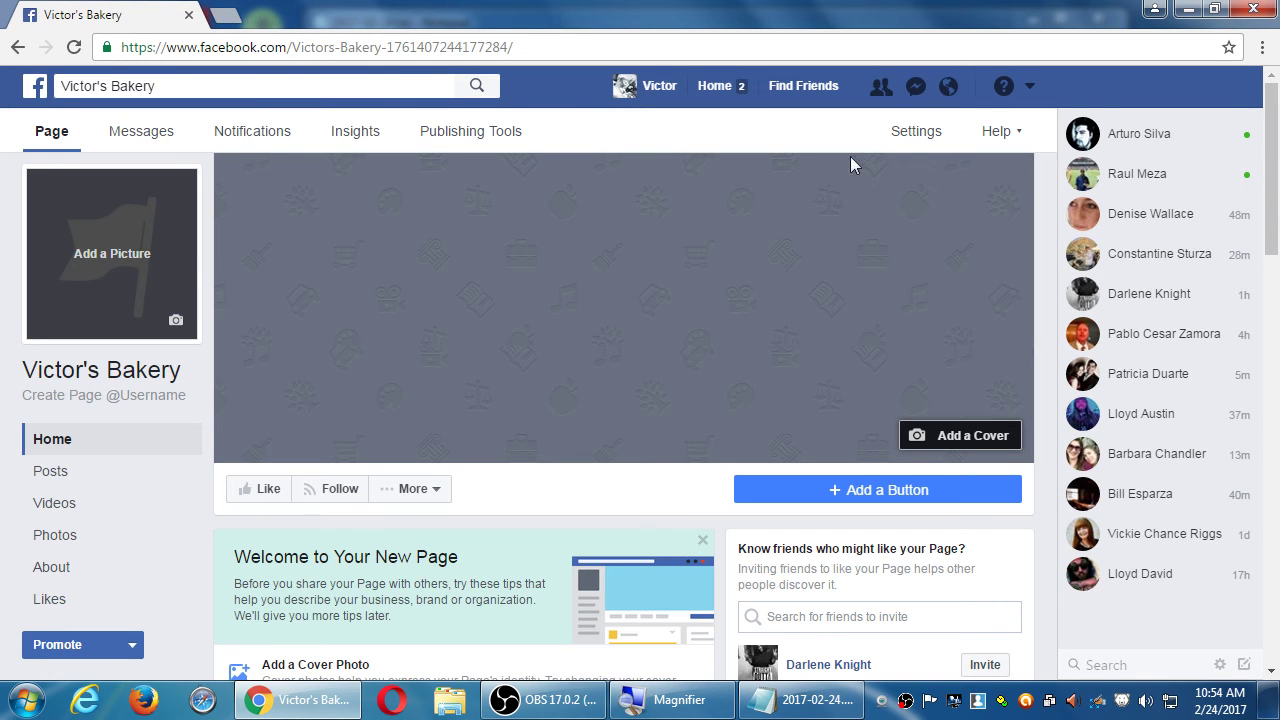
pyautogui.click(916, 131)
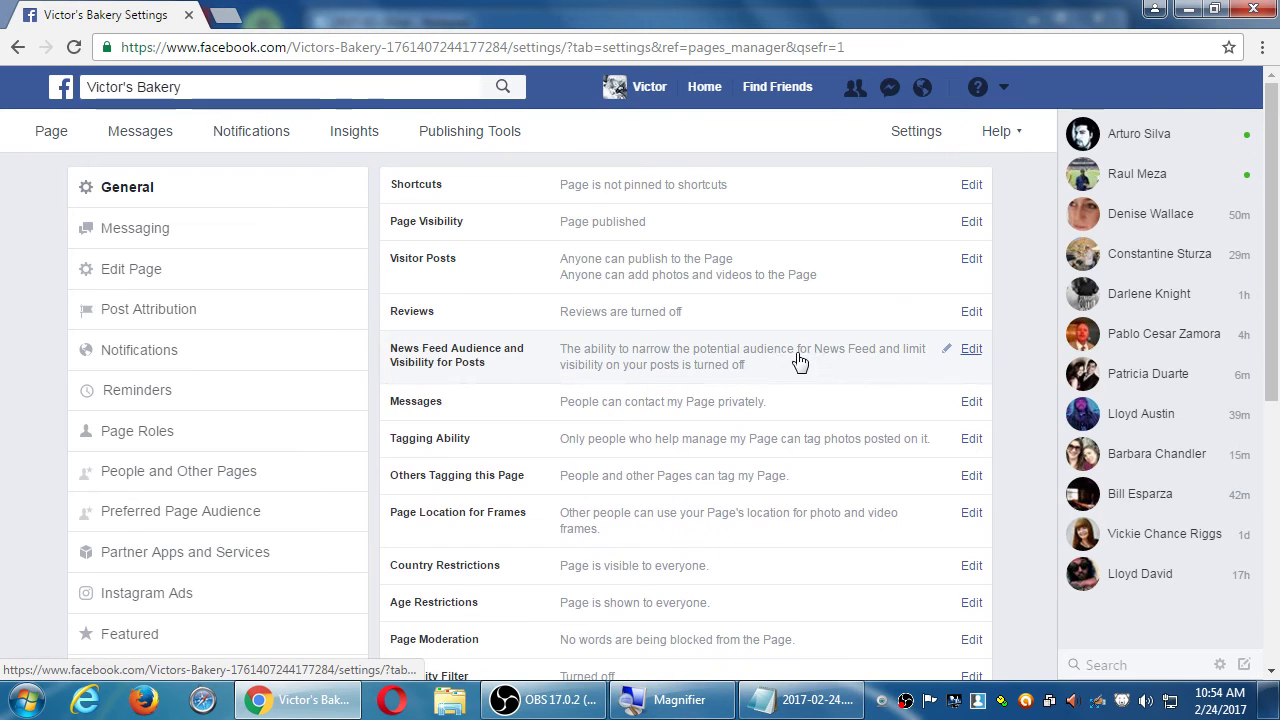
# Edit the Reviews setting, try both Disable reviews and Allow visitors to review this Page, and select the latter
pyautogui.press('super+plus')
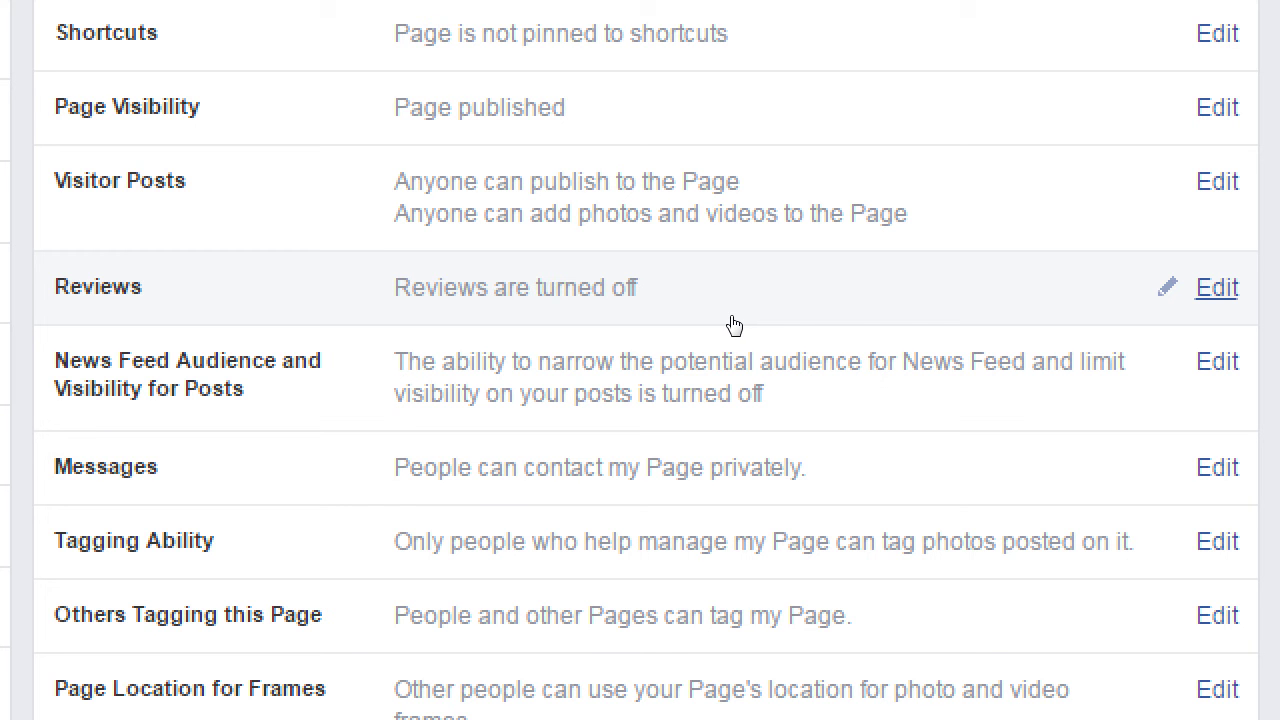
pyautogui.click(962, 318)
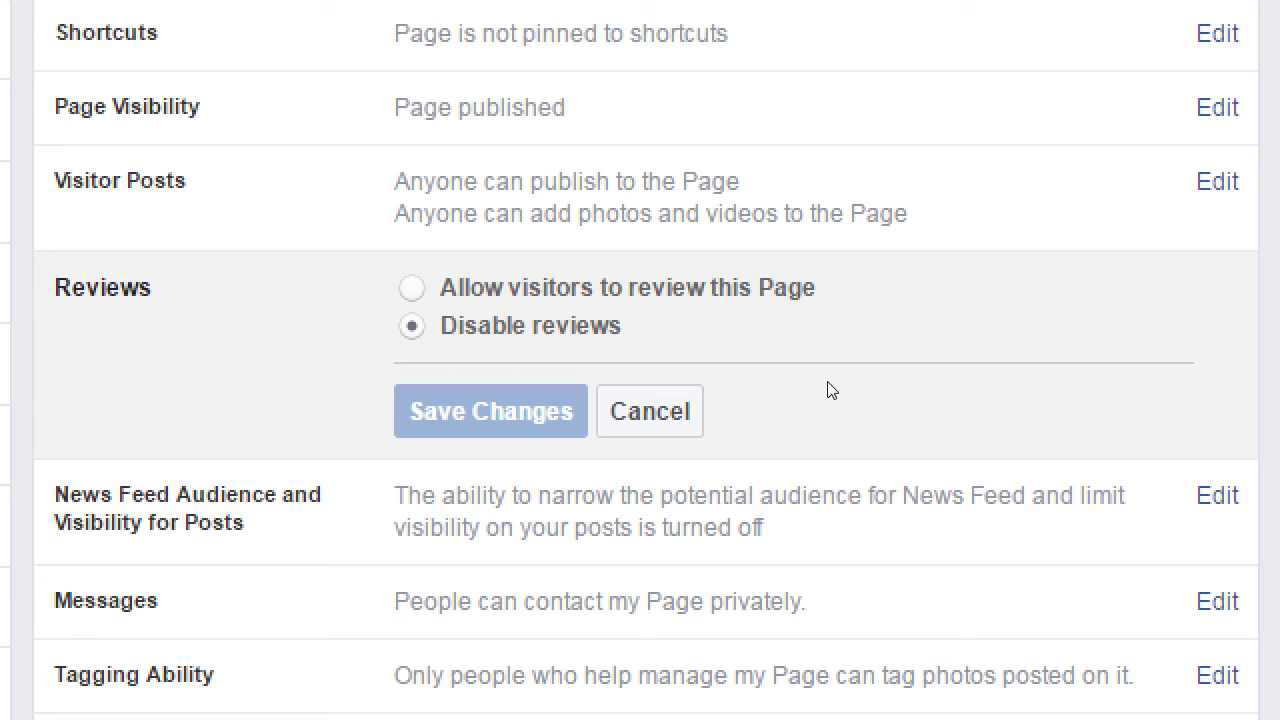
pyautogui.click(686, 317)
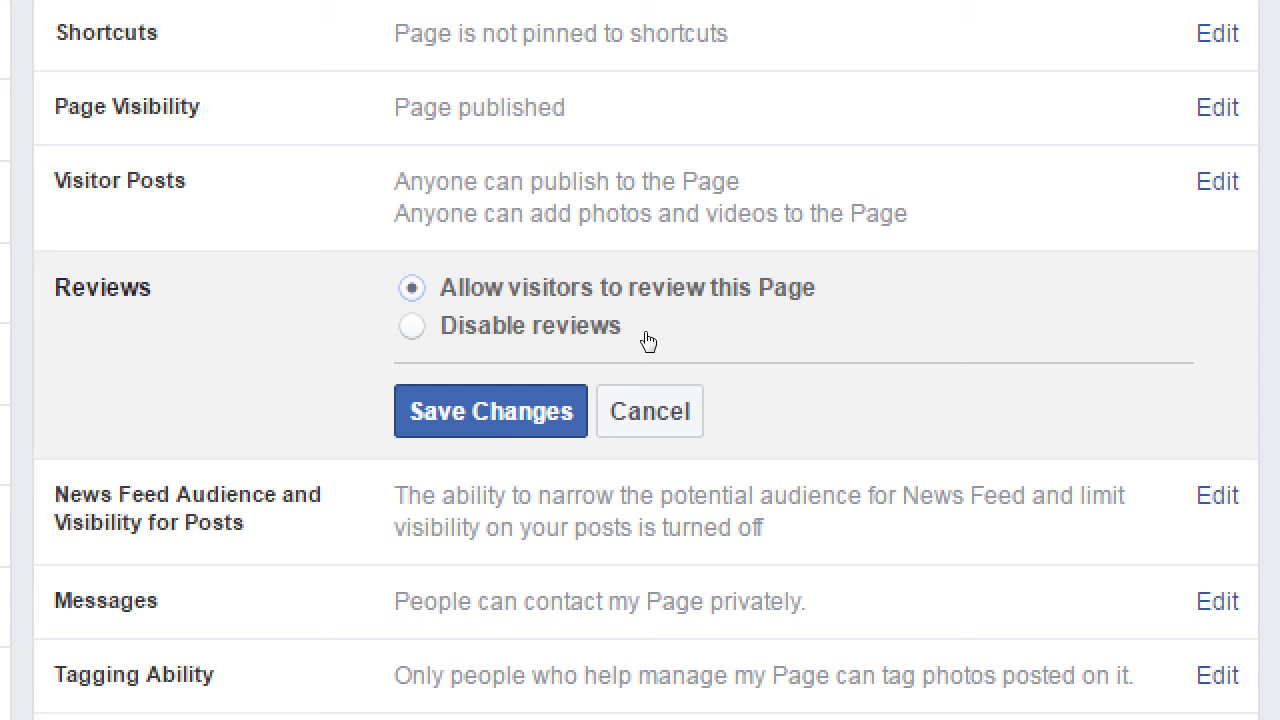
pyautogui.click(651, 336)
pyautogui.click(651, 310)
pyautogui.click(660, 336)
pyautogui.click(654, 312)
pyautogui.click(653, 337)
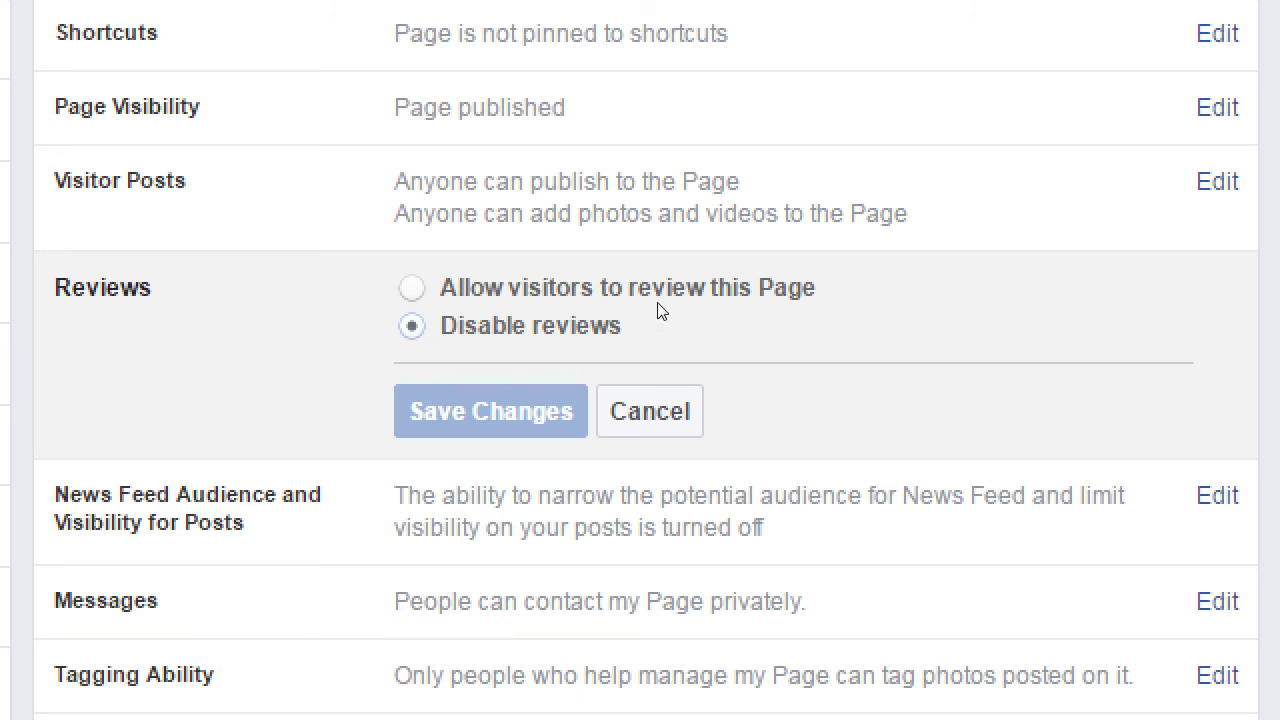
pyautogui.click(657, 312)
pyautogui.click(654, 338)
pyautogui.click(658, 314)
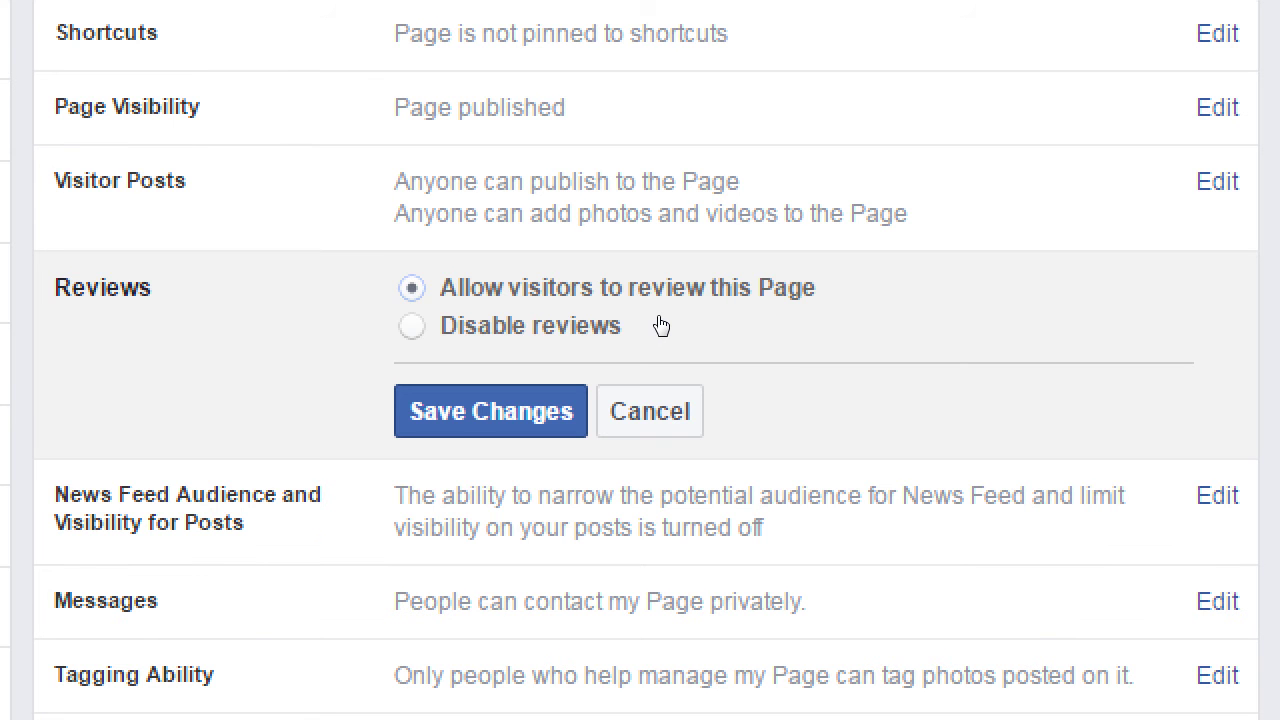
# Switch to the Notepad notes and add the heading "Review Sites" at the end of the document
pyautogui.hotkey('alt', 'Tab')
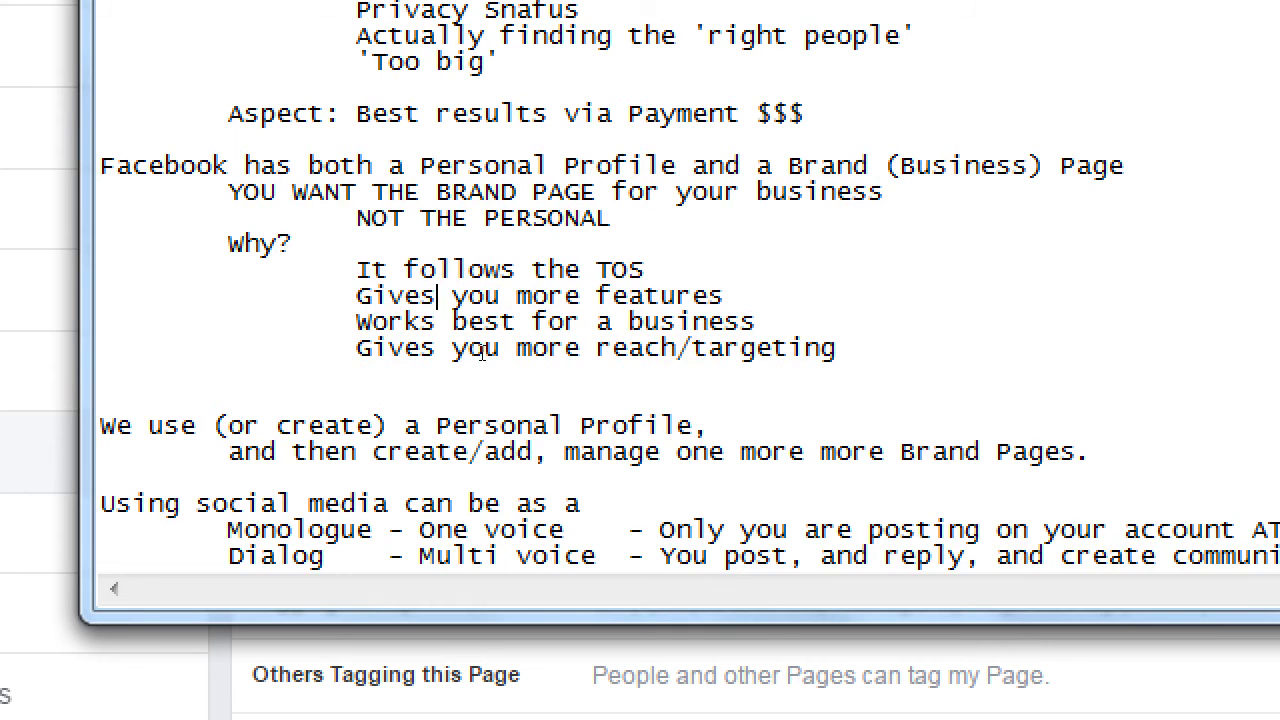
pyautogui.hotkey('ctrl', 'End')
pyautogui.write('Review Sites')
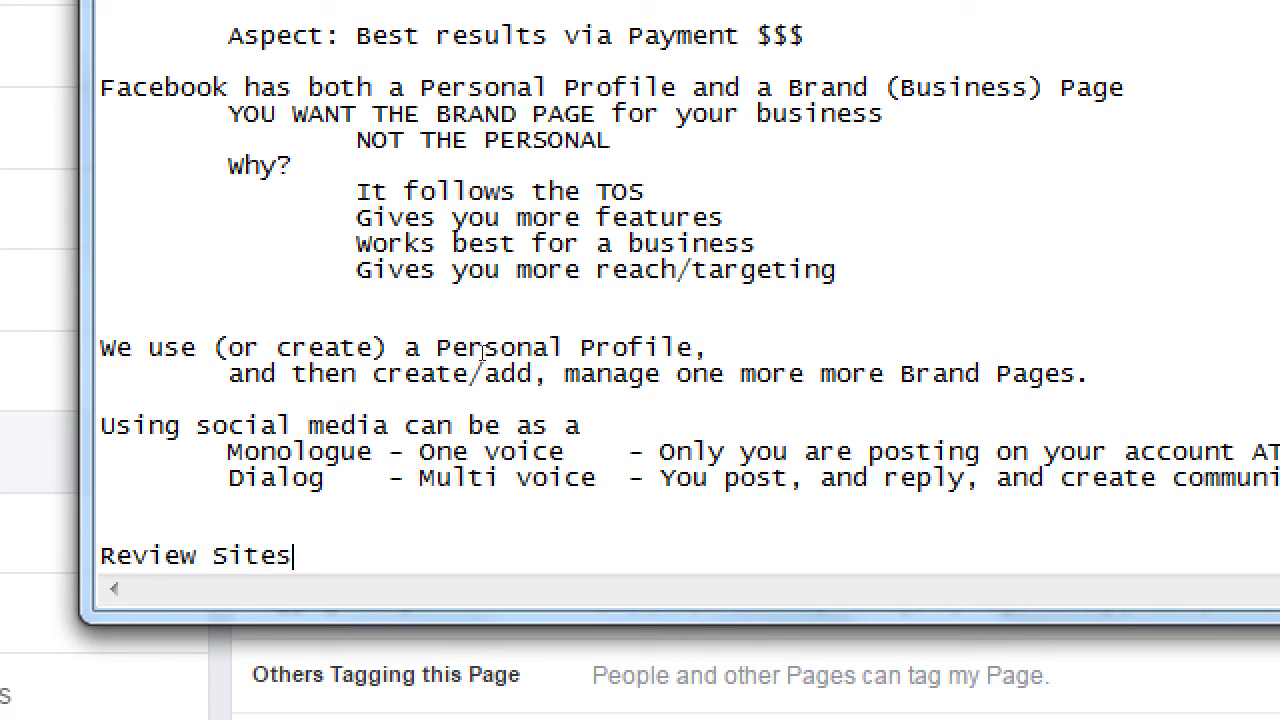
# List Yelp, Facebook and Google+ on separate indented lines under the "Review Sites" heading
pyautogui.press('Return')
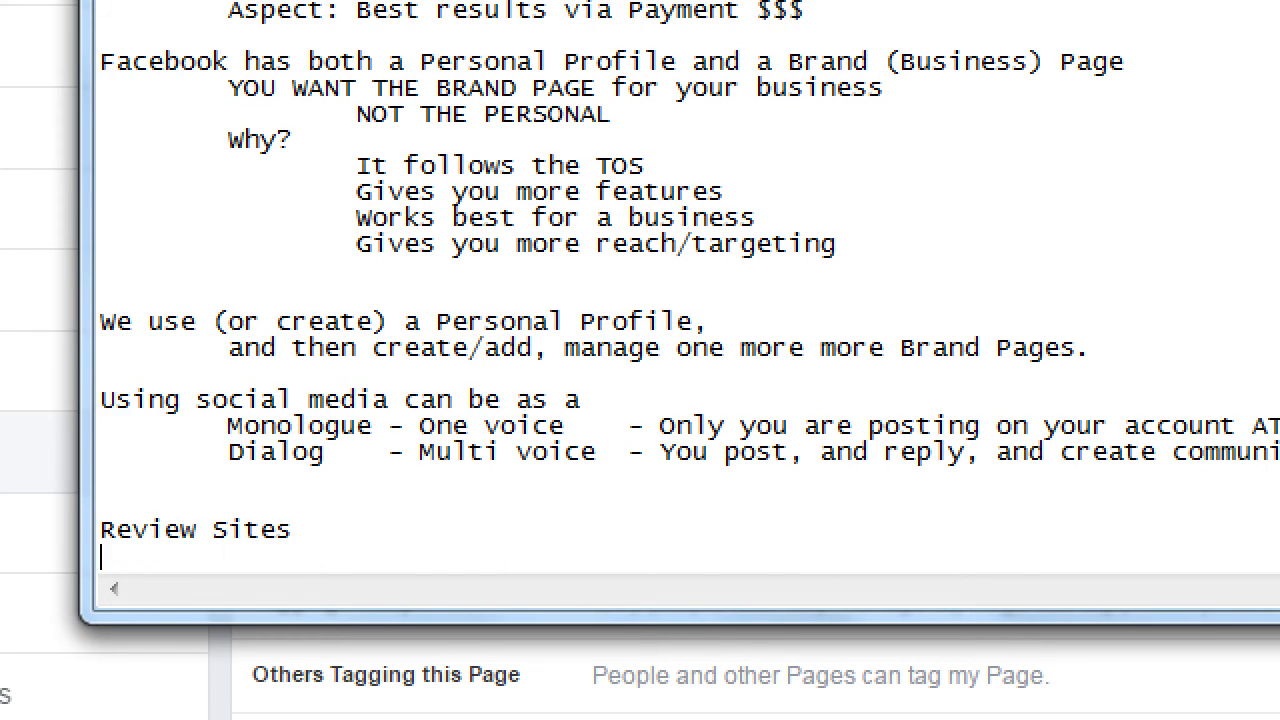
pyautogui.press('Tab')
pyautogui.write('Yelp')
pyautogui.press('Return')
pyautogui.press('Tab')
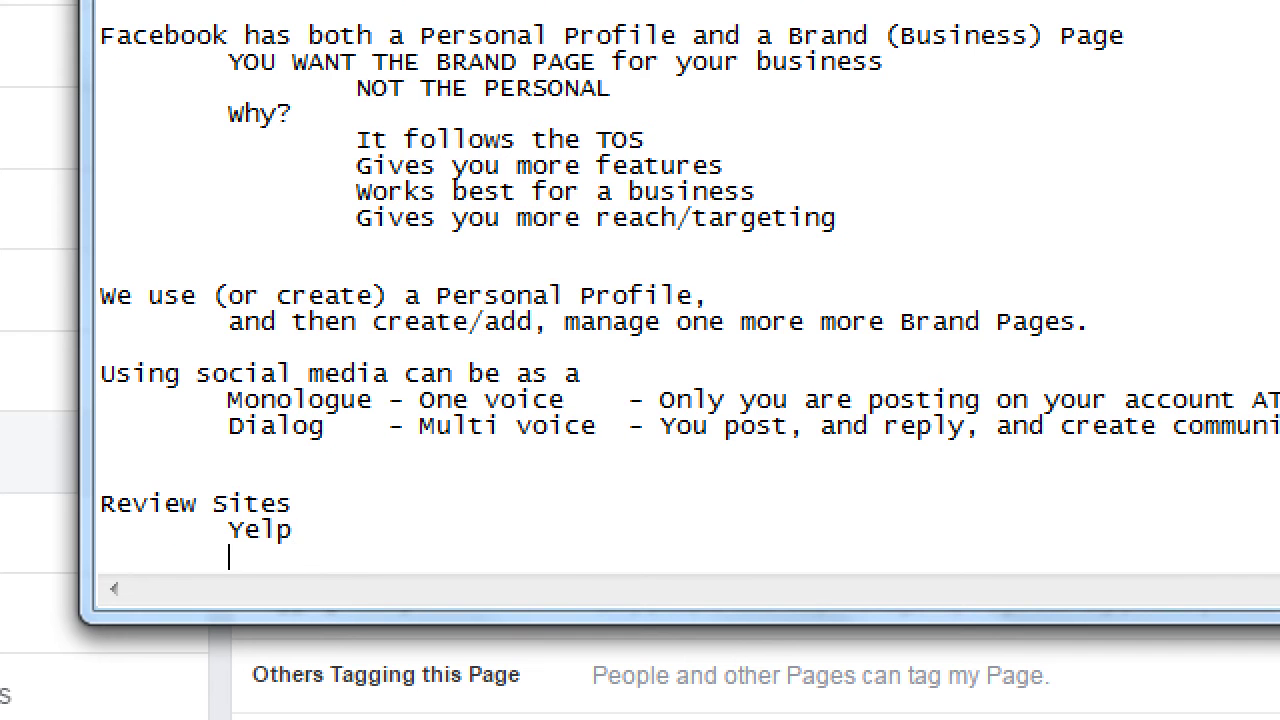
pyautogui.write('Faceoo')
pyautogui.press('BackSpace')
pyautogui.press('BackSpace')
pyautogui.write('book')
pyautogui.press('Return')
pyautogui.press('Tab')
pyautogui.write('Google+')
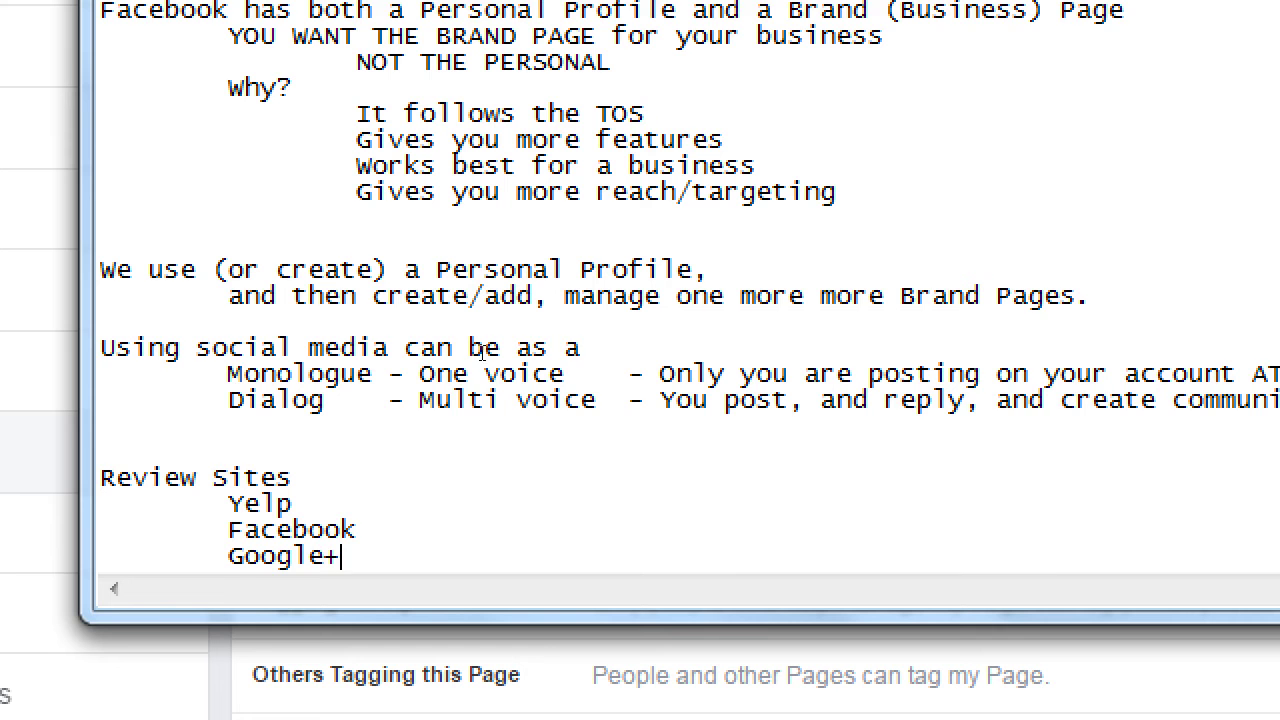
# Extend the indented review sites list with Kudzu, Angie's List, Glass Door and Trip Advisor, one per line
pyautogui.press('Return')
pyautogui.press('Tab')
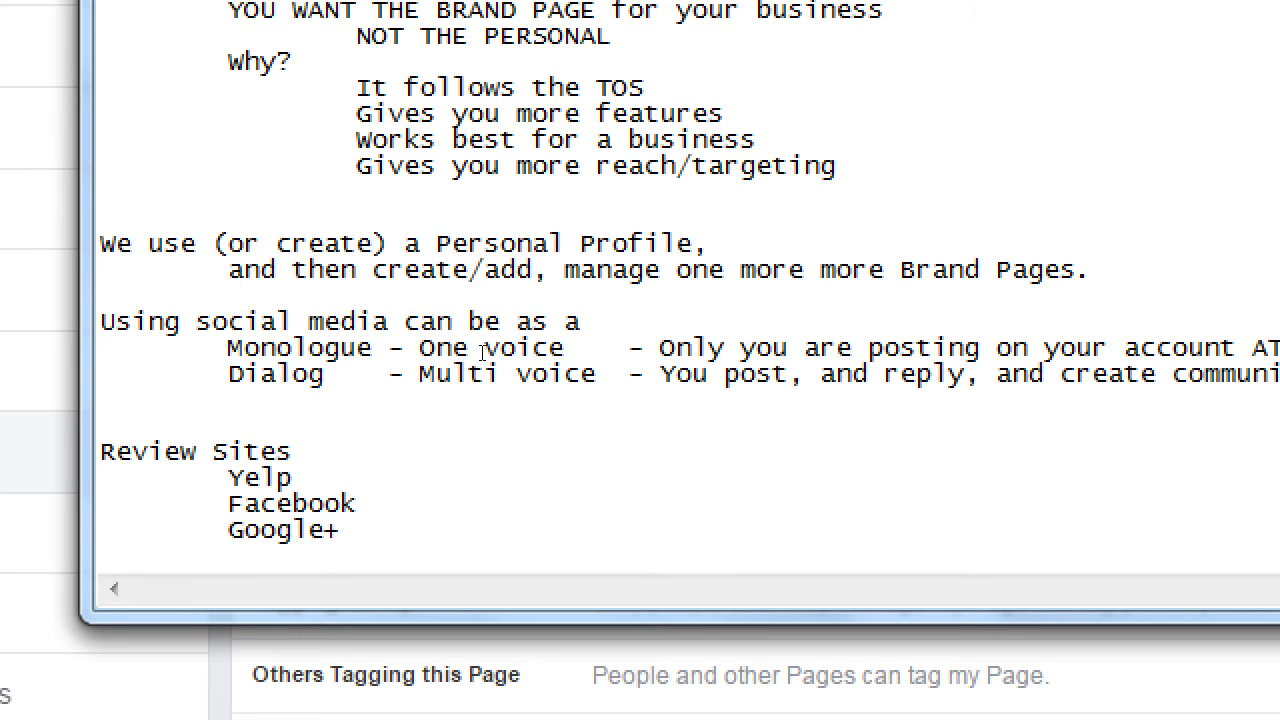
pyautogui.write('Kudzue')
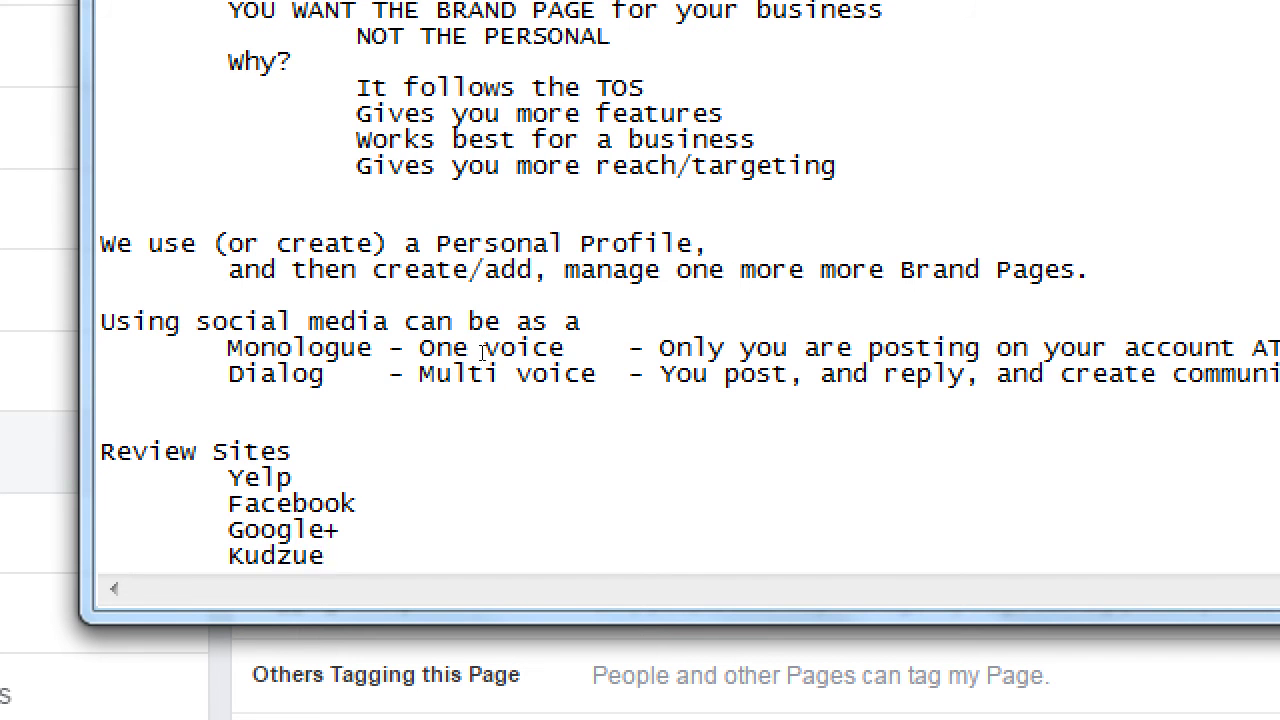
pyautogui.press('BackSpace')
pyautogui.press('Return')
pyautogui.press('Tab')
pyautogui.write("Angie's List")
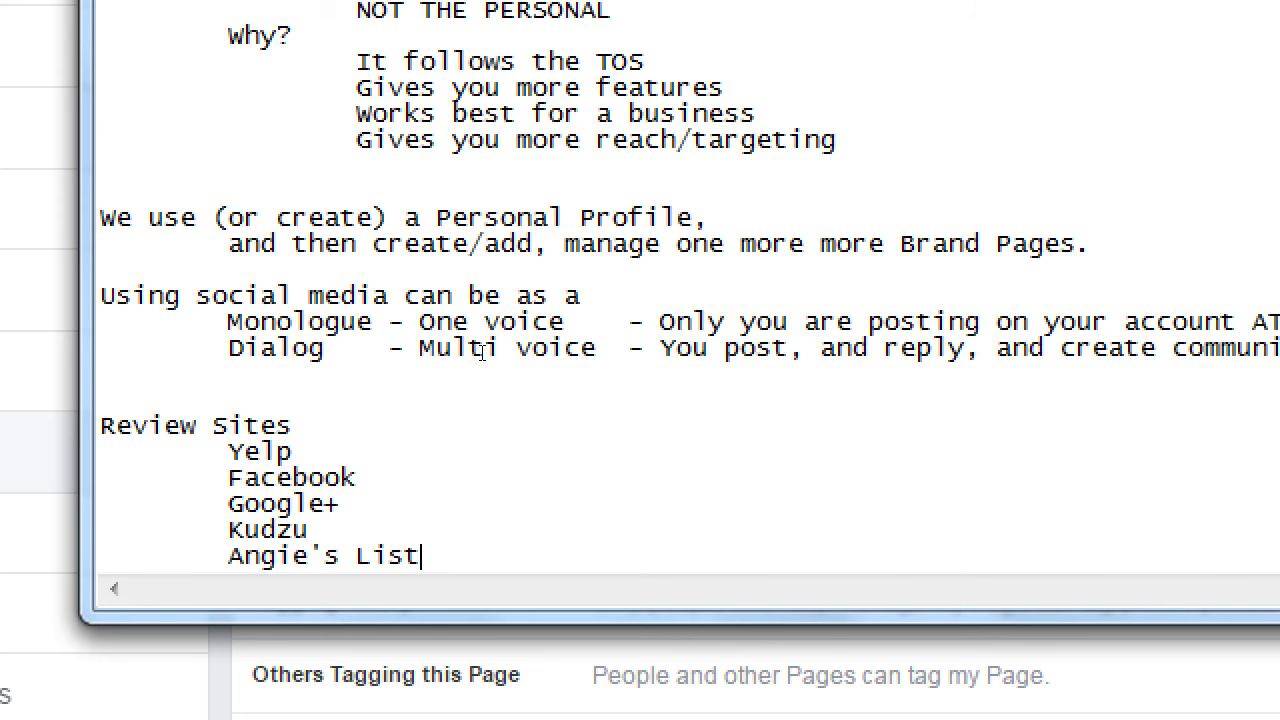
pyautogui.press('Return')
pyautogui.press('Tab')
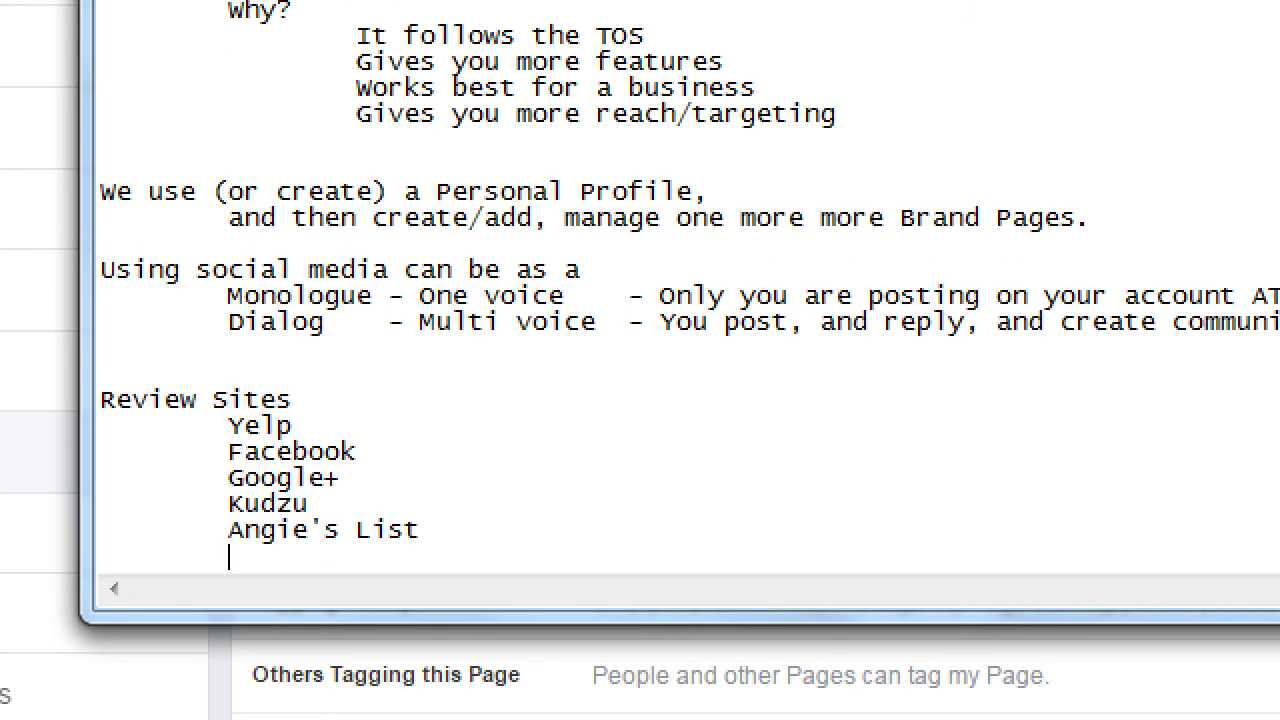
pyautogui.write('Glass Door')
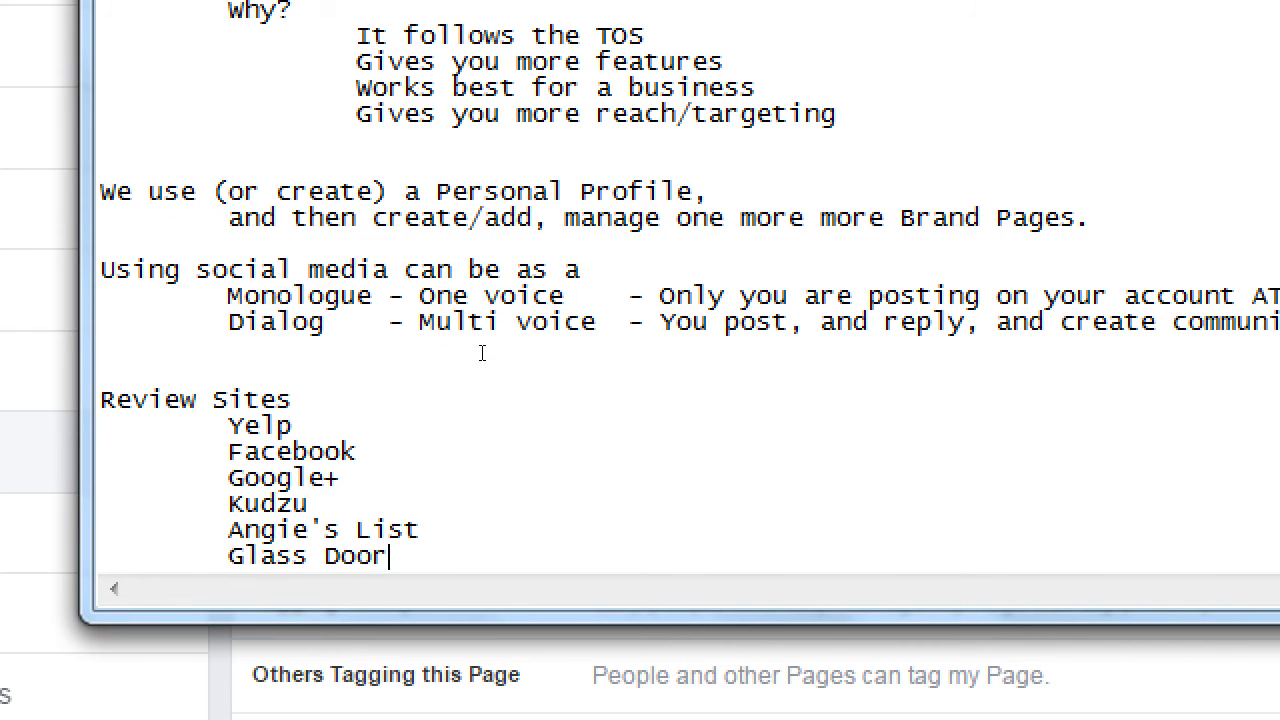
pyautogui.press('Return')
pyautogui.press('Tab')
pyautogui.write('Trip Advisor')
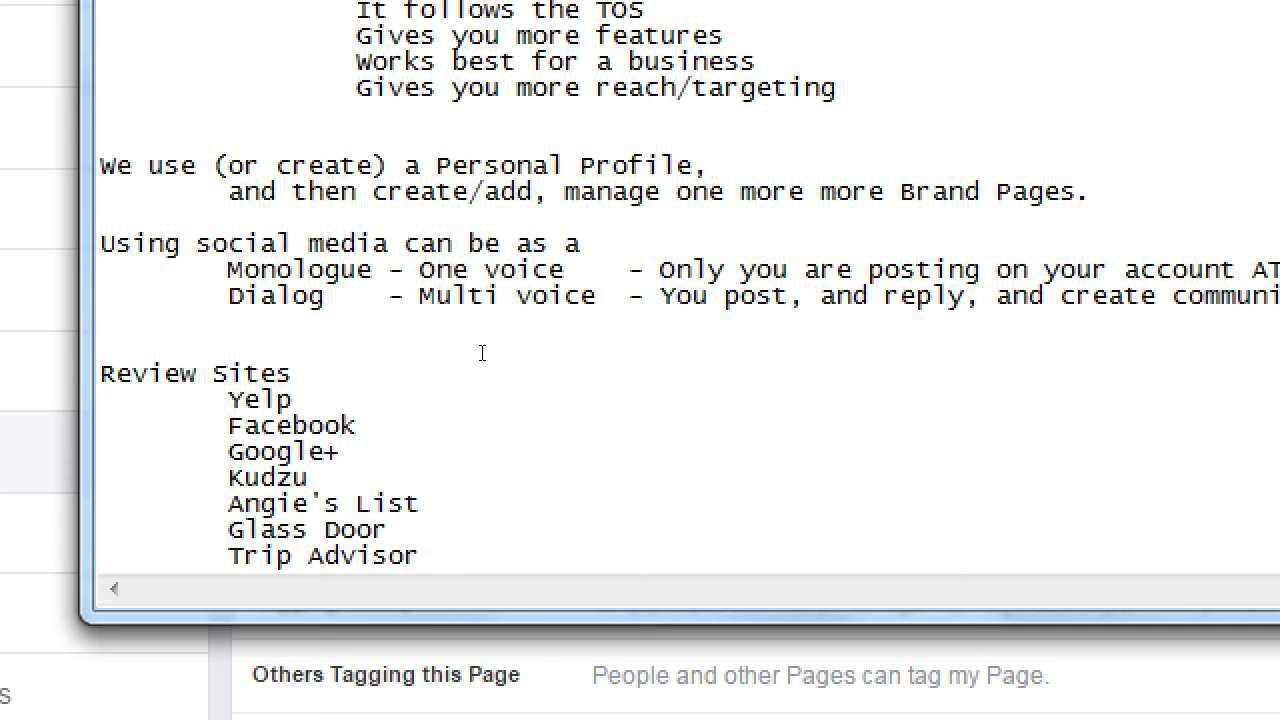
# Below the site list, after a blank line, add the subheading "Purpose" with the further indented point "To get good reviews"
pyautogui.press('Return')
pyautogui.press('Return')
pyautogui.press('Tab')
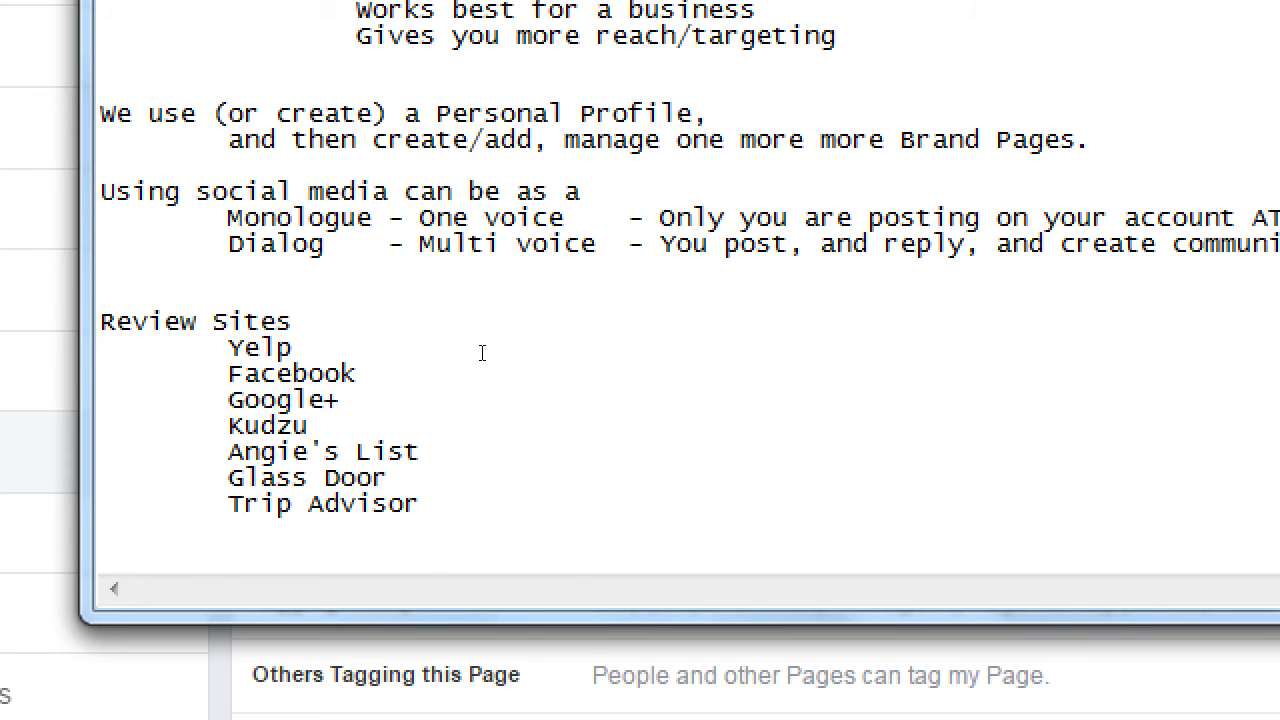
pyautogui.write('Purpose')
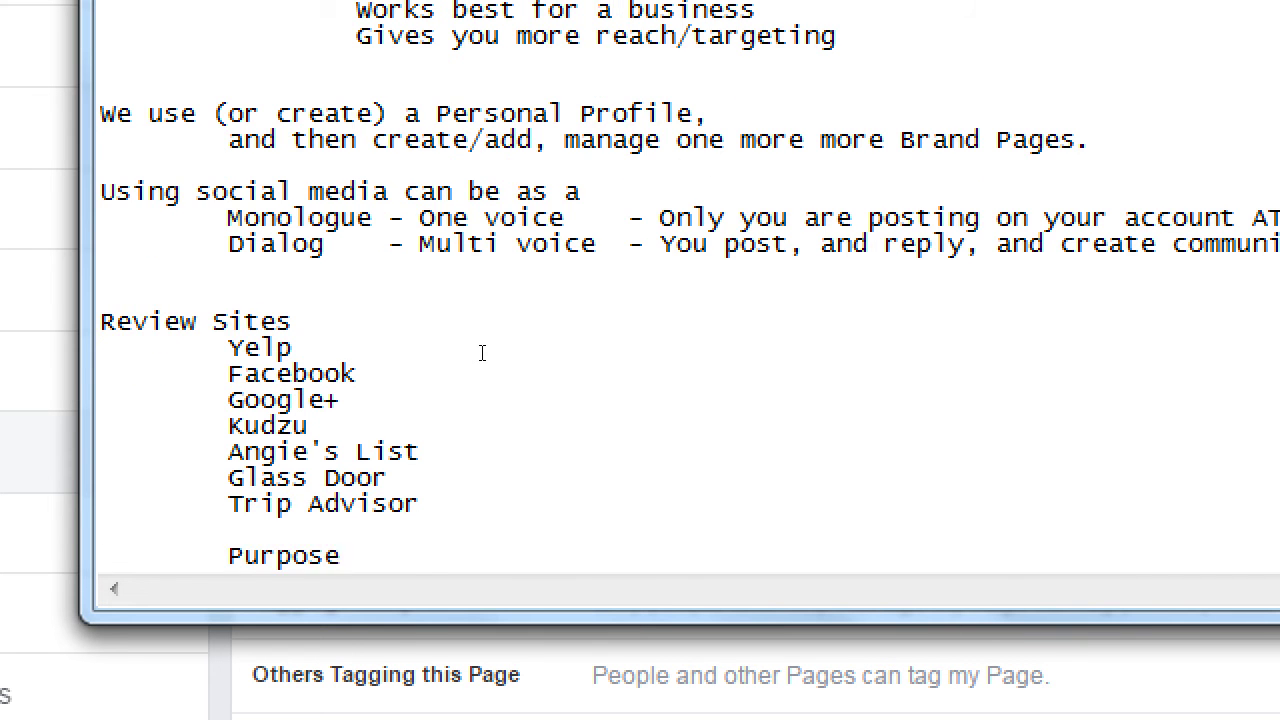
pyautogui.press('Return')
pyautogui.press('Tab')
pyautogui.press('Tab')
pyautogui.write('To dea')
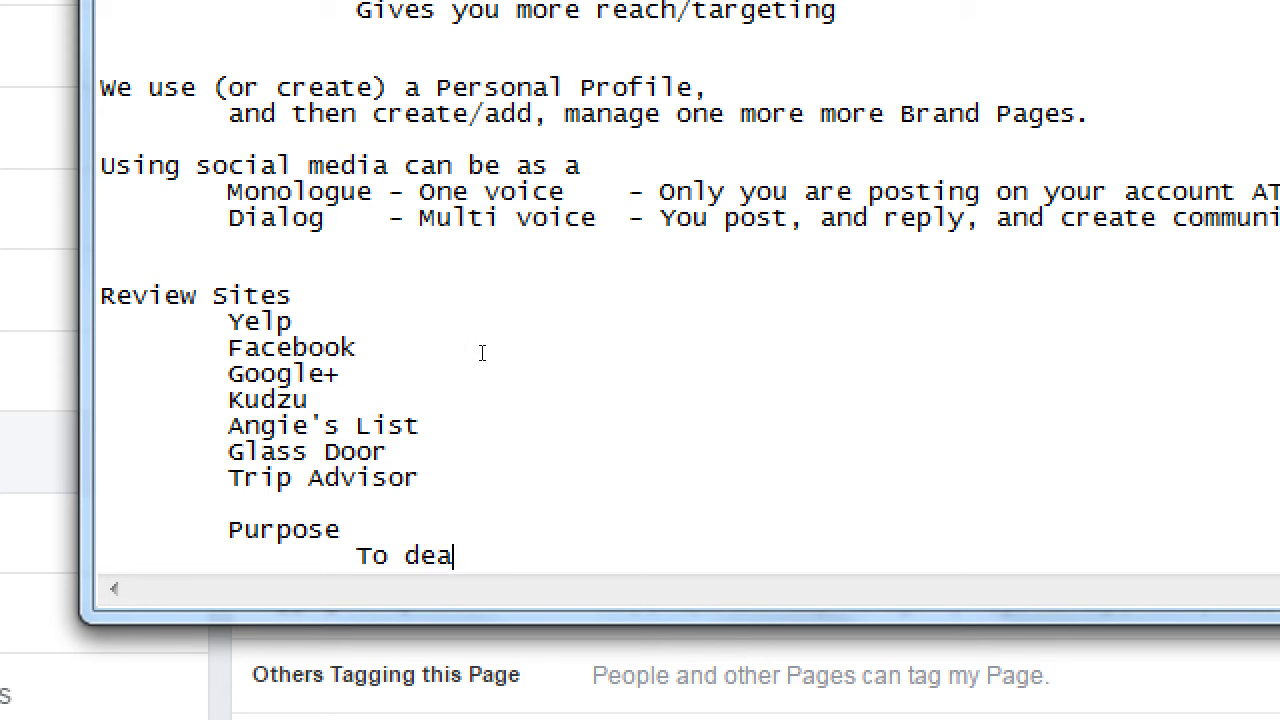
pyautogui.press('BackSpace')
pyautogui.press('BackSpace')
pyautogui.press('BackSpace')
pyautogui.write('get good reviews')
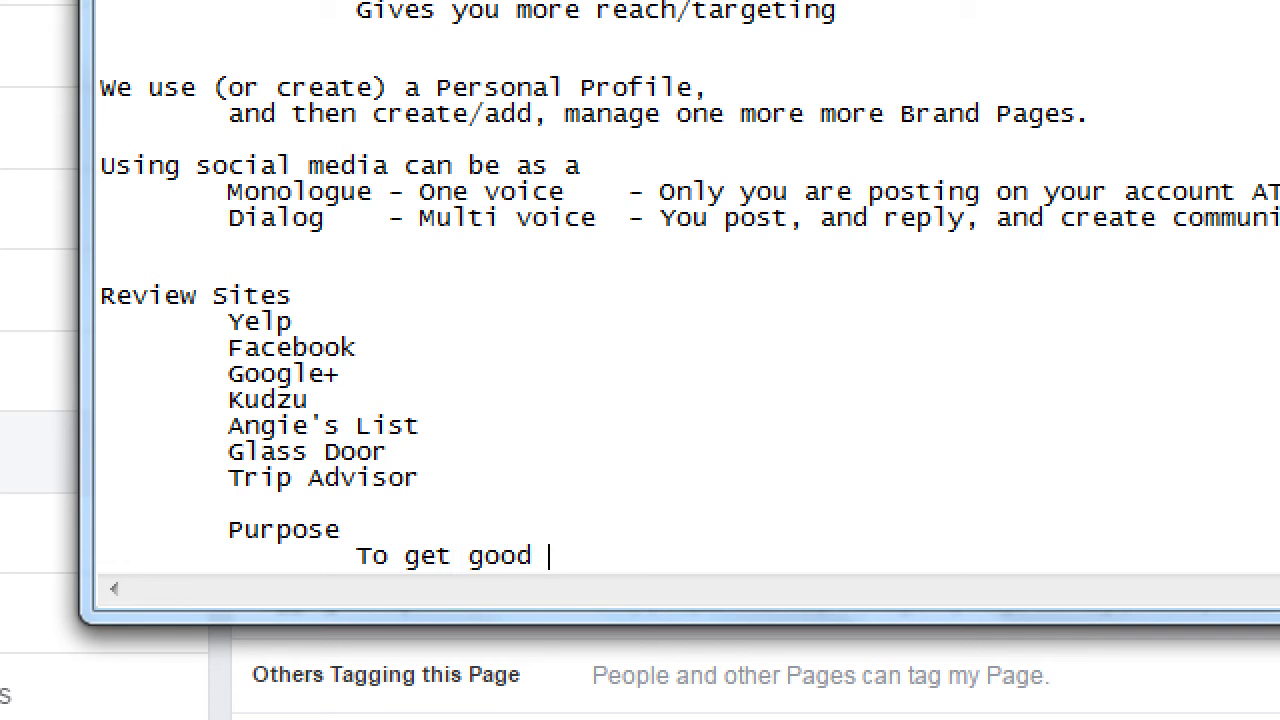
# Add "To deal with bad reviews" as the second point under Purpose
pyautogui.press('Return')
pyautogui.press('Tab')
pyautogui.press('Tab')
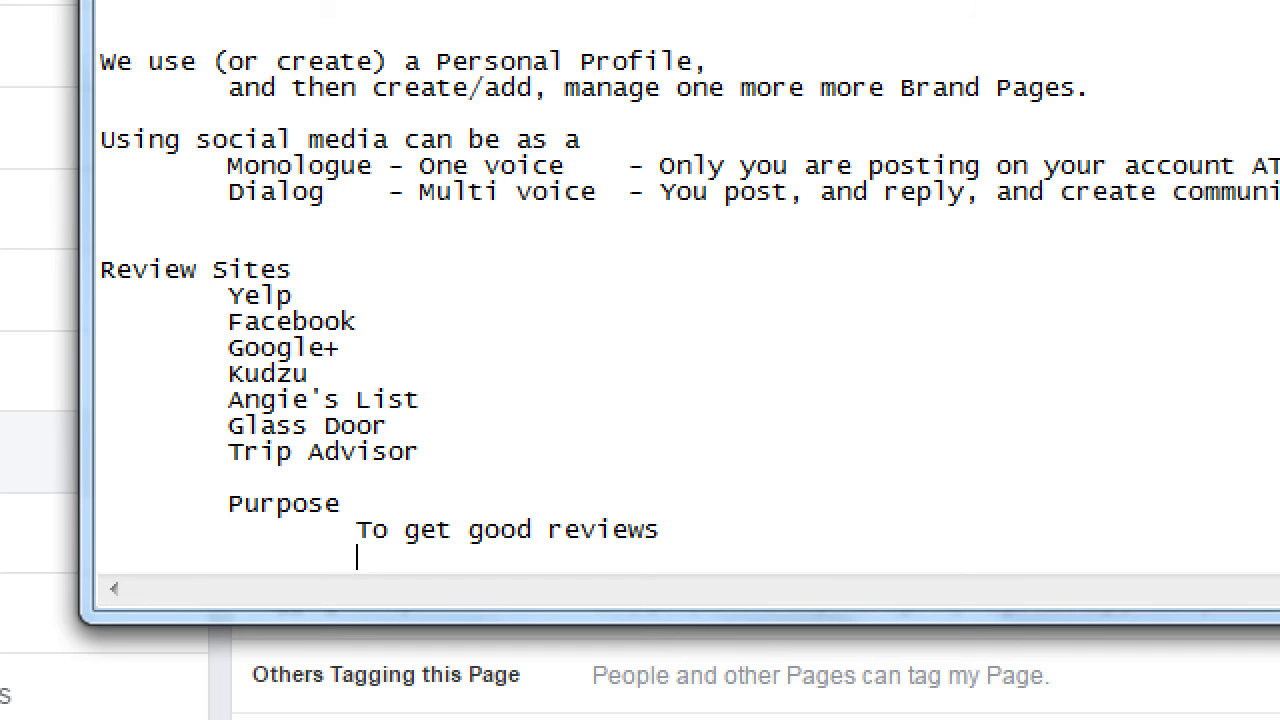
pyautogui.write('To deal with bad ')
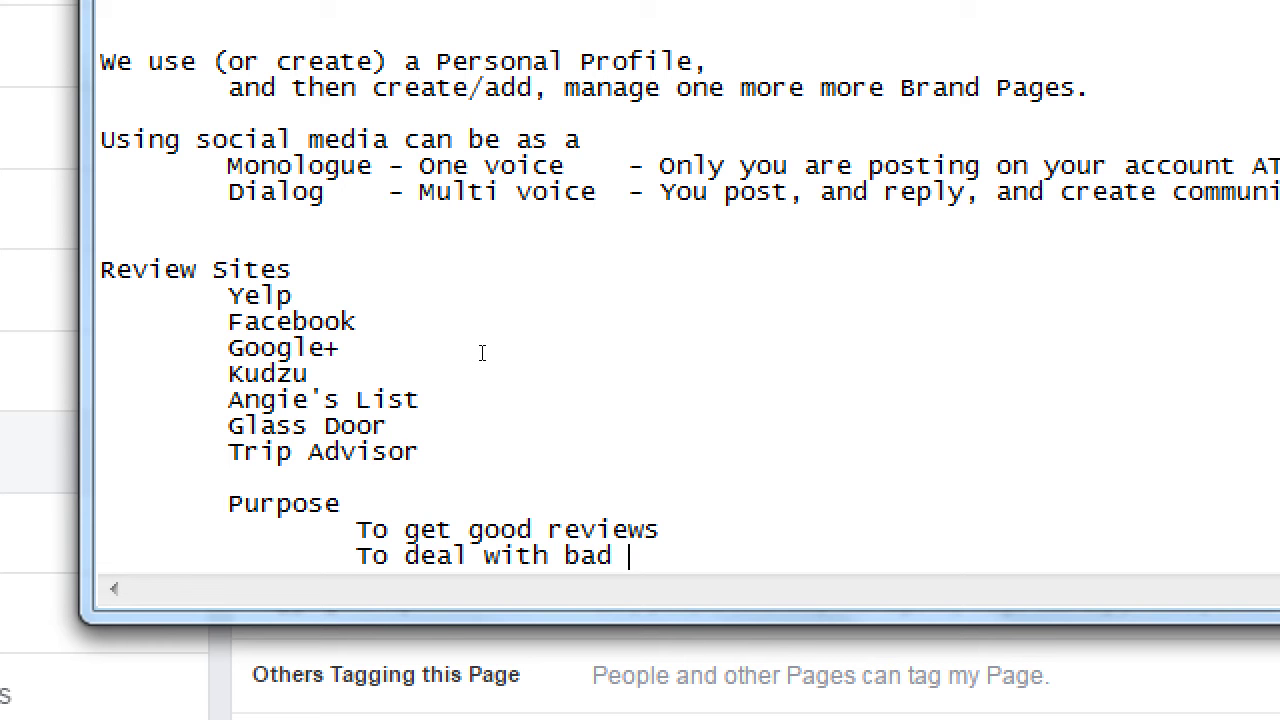
pyautogui.write('reviews')
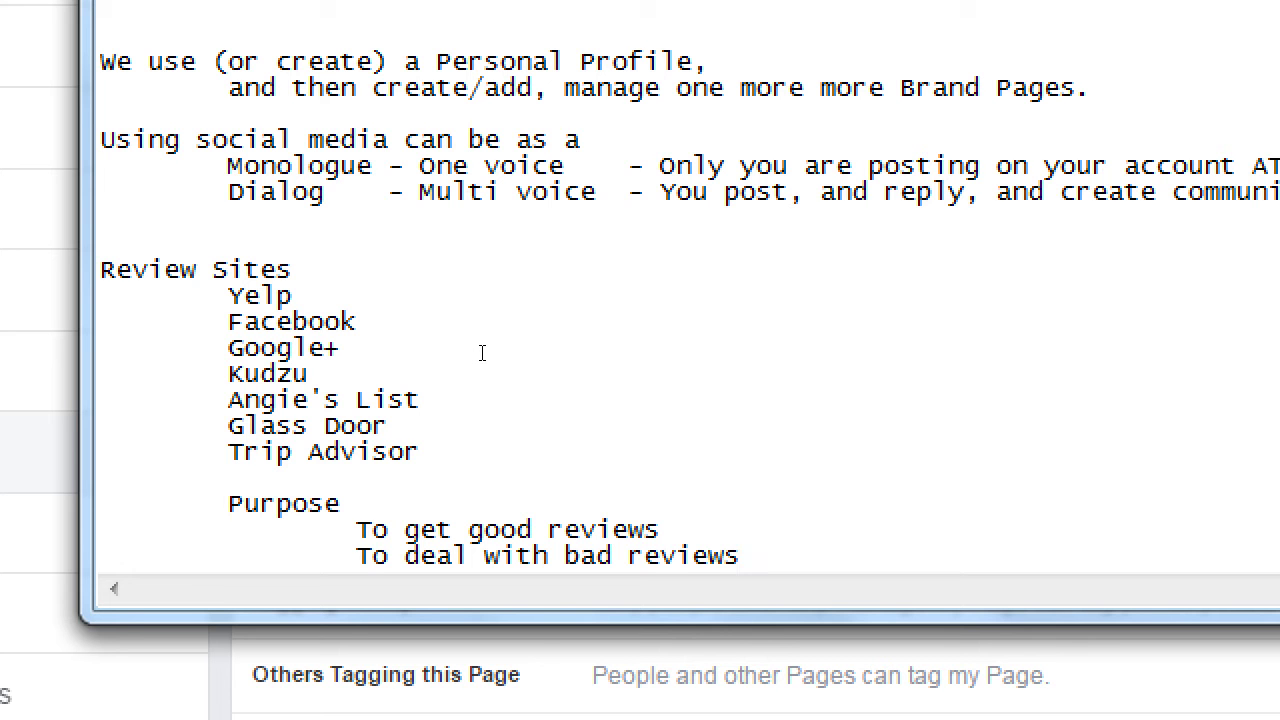
# After a blank line under Purpose, add the indented lines "Good reviews are reviews" and "Bad reviews are good"
pyautogui.press('Return')
pyautogui.press('Return')
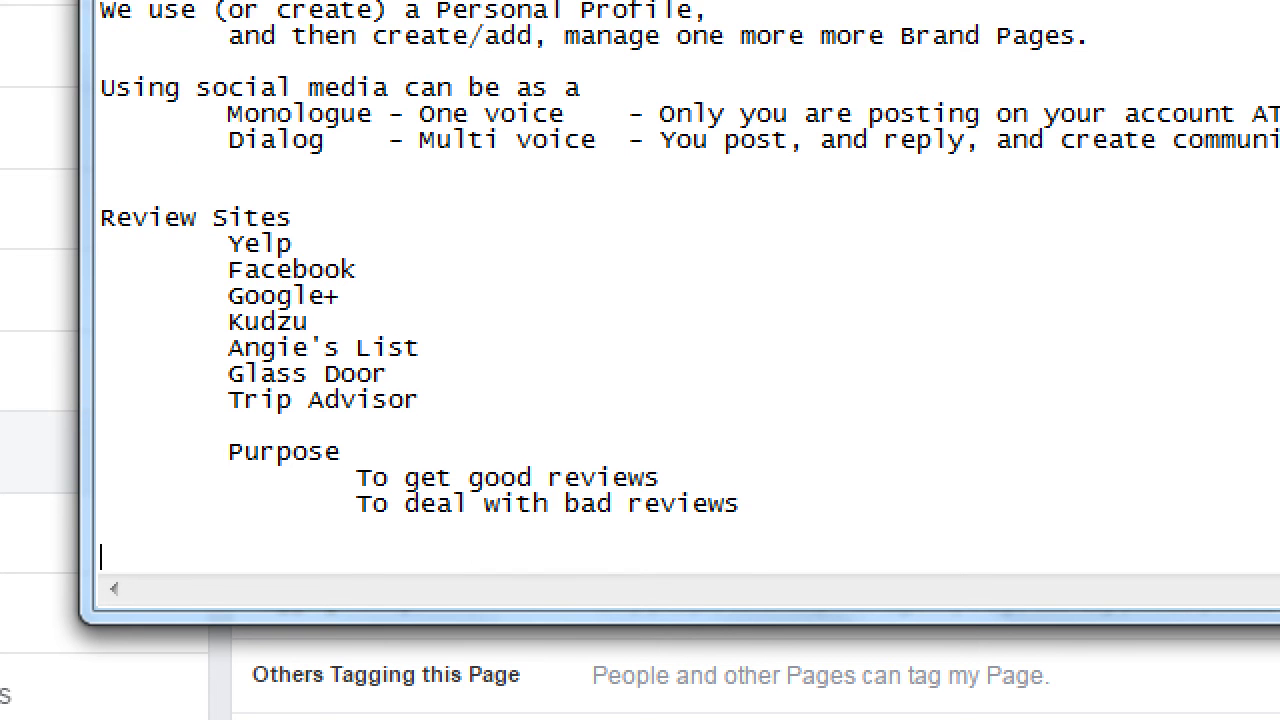
pyautogui.press('Tab')
pyautogui.press('Tab')
pyautogui.write('Good revie')
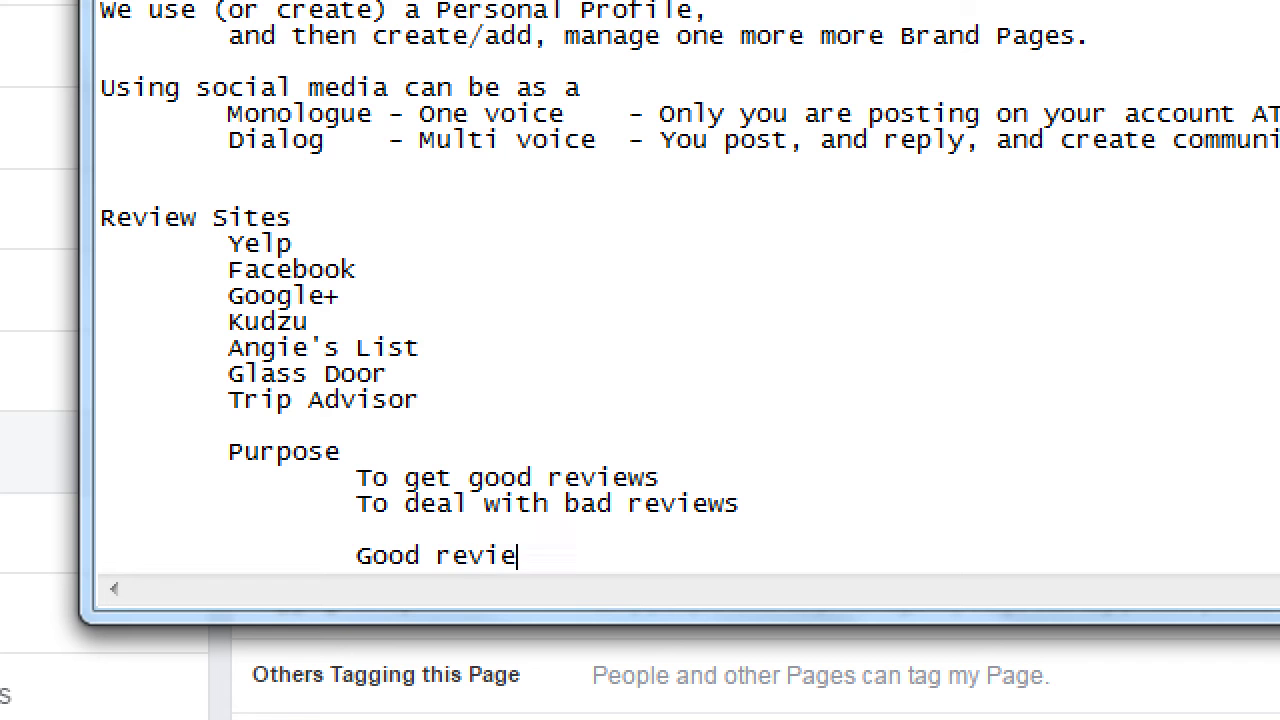
pyautogui.write('ws are reveiw')
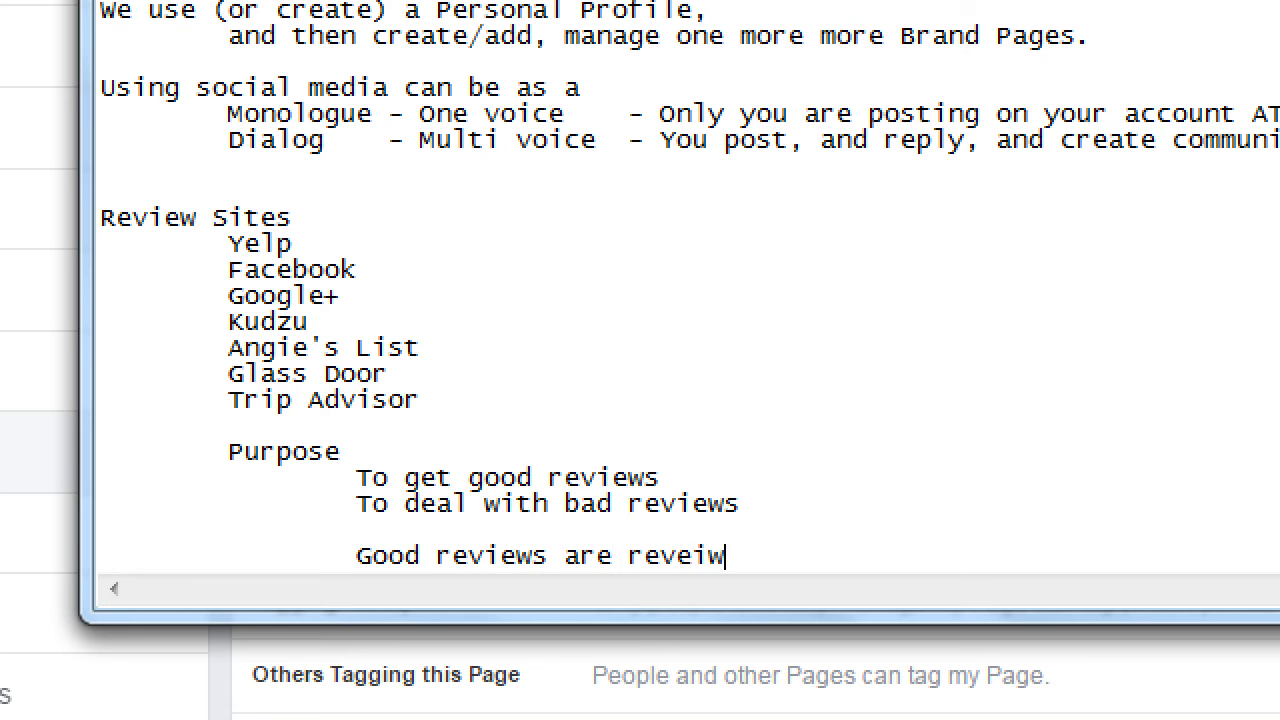
pyautogui.press('BackSpace')
pyautogui.press('BackSpace')
pyautogui.press('BackSpace')
pyautogui.write('iews')
pyautogui.press('Return')
pyautogui.press('Tab')
pyautogui.press('Tab')
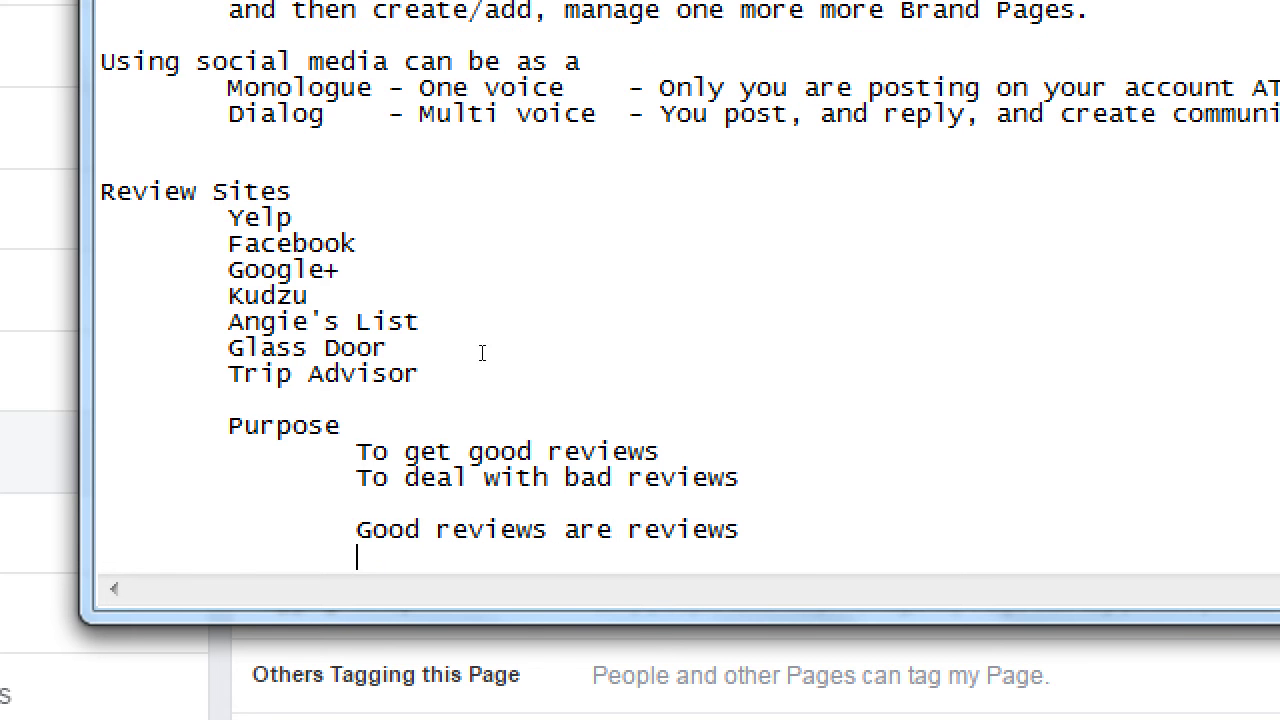
pyautogui.write('Bad reviews are good')
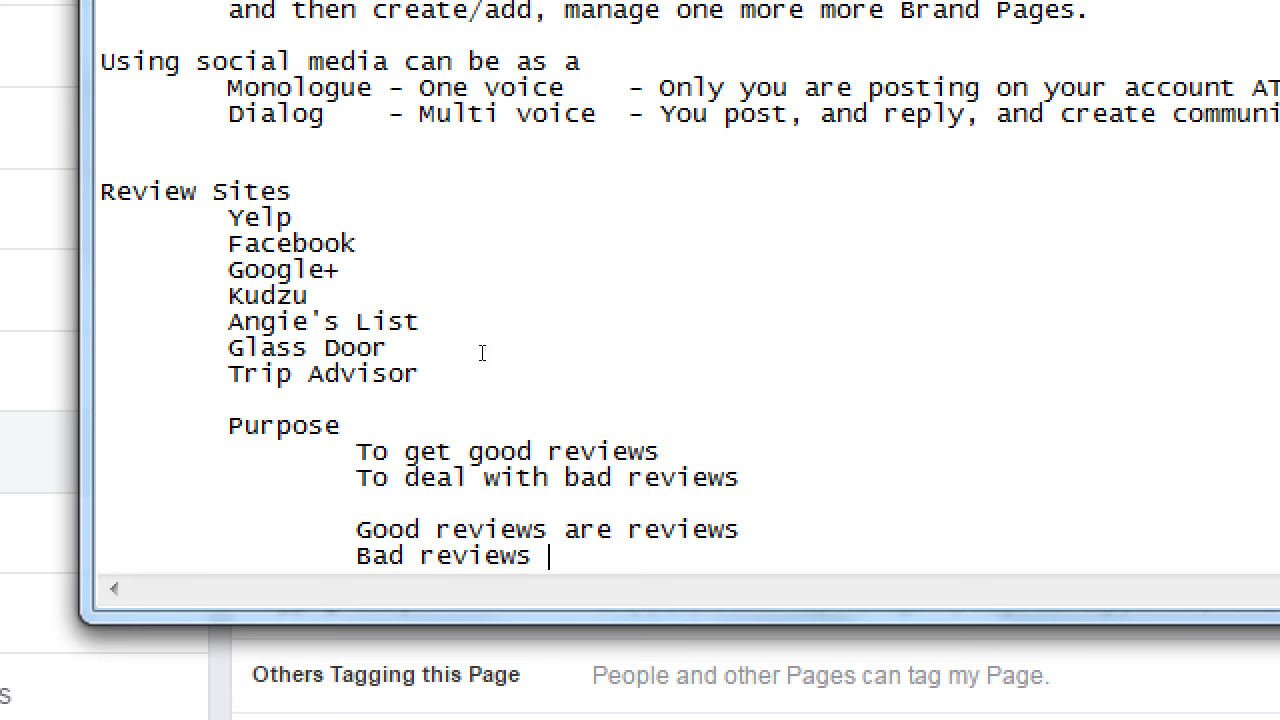
# Correct the line about good reviews so that it reads "Good reviews are good"
pyautogui.press('Up')
pyautogui.press('Left')
pyautogui.press('Left')
pyautogui.press('Left')
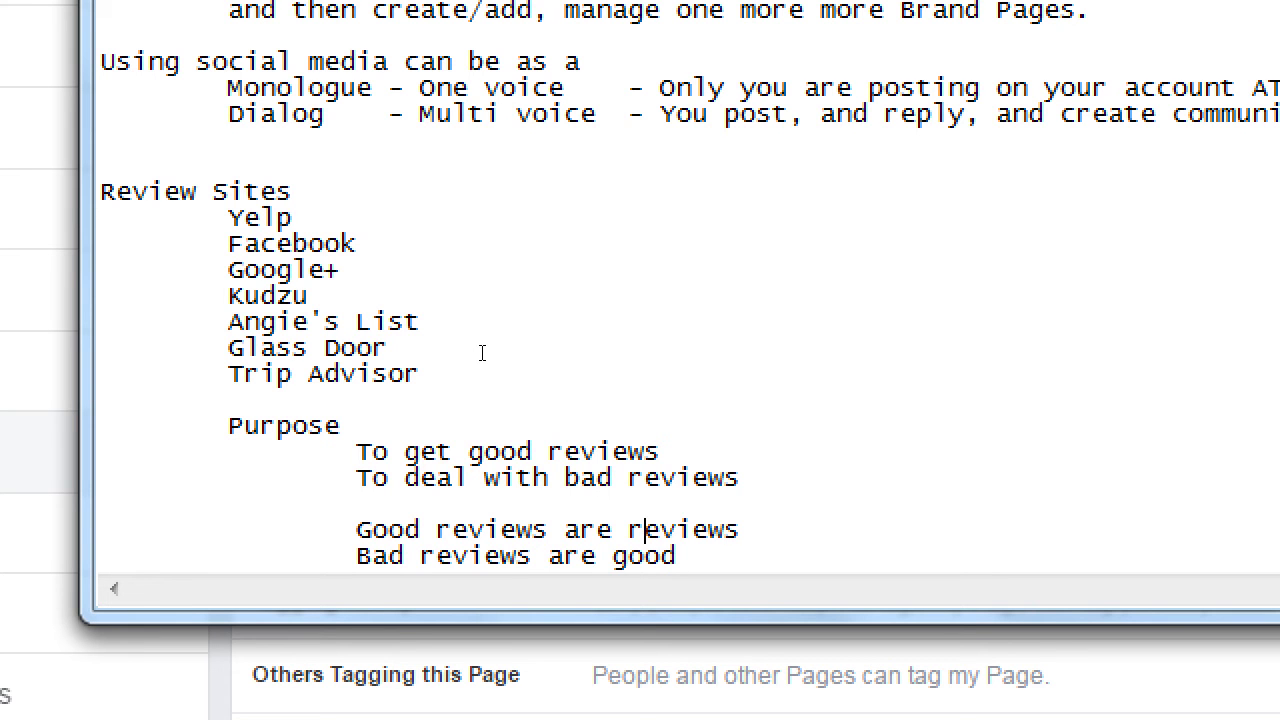
pyautogui.hotkey('shift', 'End')
pyautogui.write('o')
pyautogui.press('BackSpace')
pyautogui.write('good')
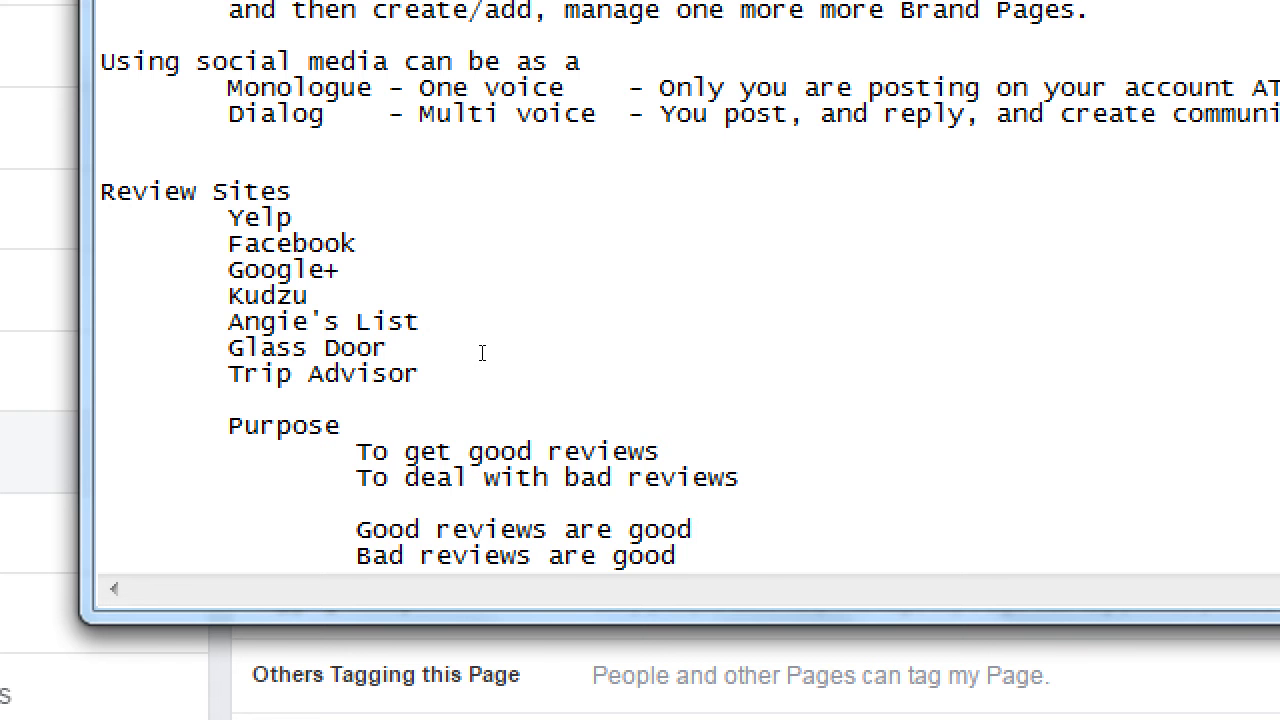
# Beneath "Bad reviews are good", add the further indented line "if you deal with them"
pyautogui.press('Return')
pyautogui.press('Tab')
pyautogui.press('Tab')
pyautogui.press('Tab')
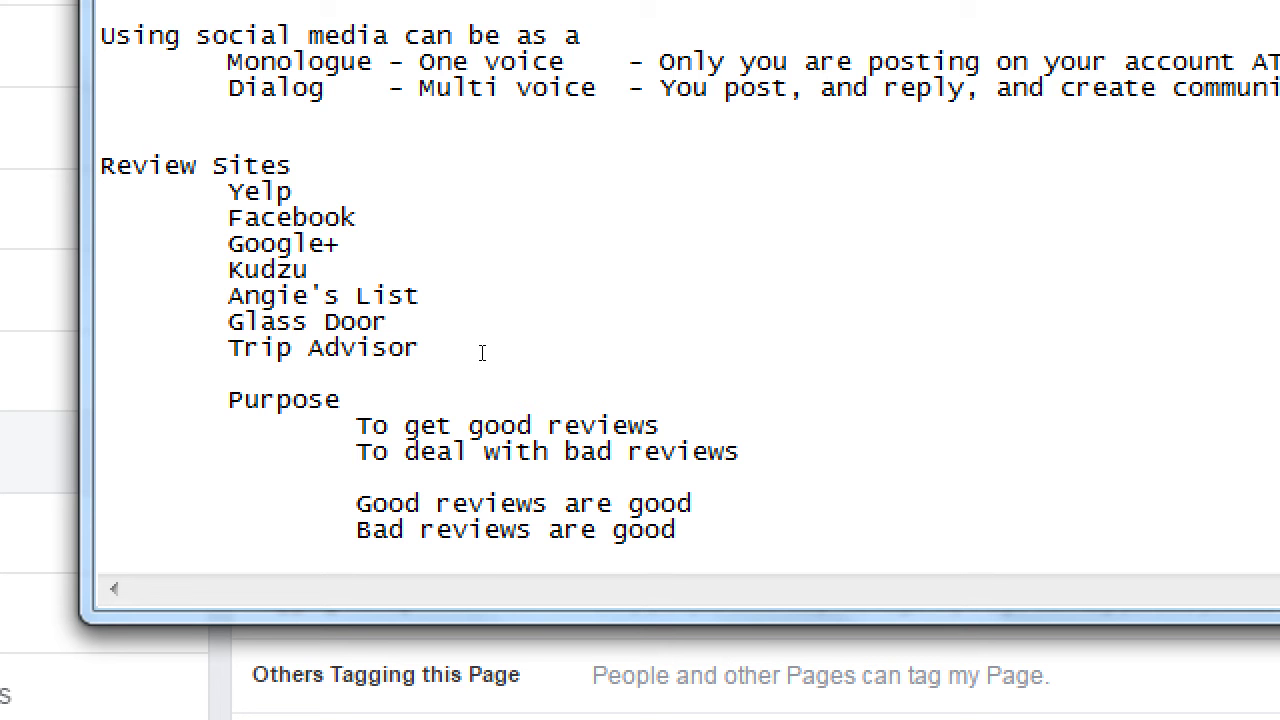
pyautogui.write('if you deal with ')
pyautogui.write('tem')
pyautogui.press('BackSpace')
pyautogui.press('BackSpace')
pyautogui.write('h')
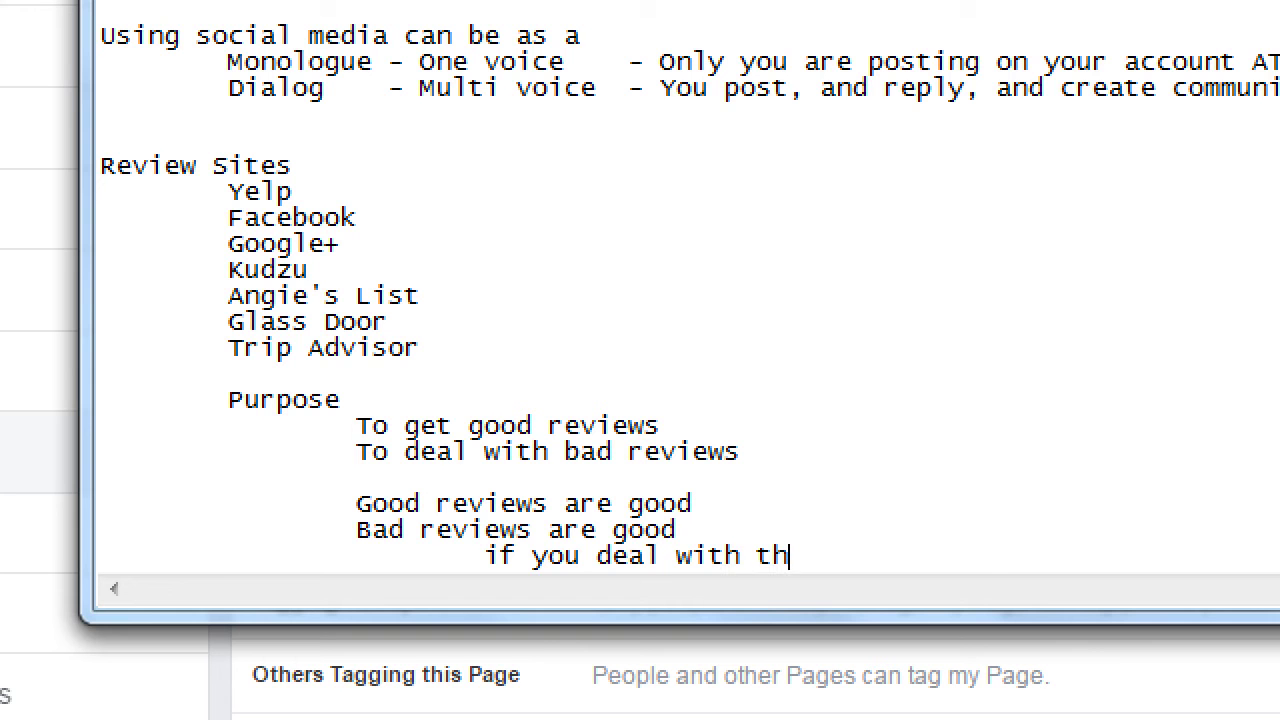
pyautogui.write('me')
pyautogui.press('BackSpace')
pyautogui.press('BackSpace')
pyautogui.write('em')
# Add the tip "Don't bribe to get a good re-review" below "if you deal with them", indented slightly further
pyautogui.press('Return')
pyautogui.press('Tab')
pyautogui.press('Tab')
pyautogui.press('Tab')
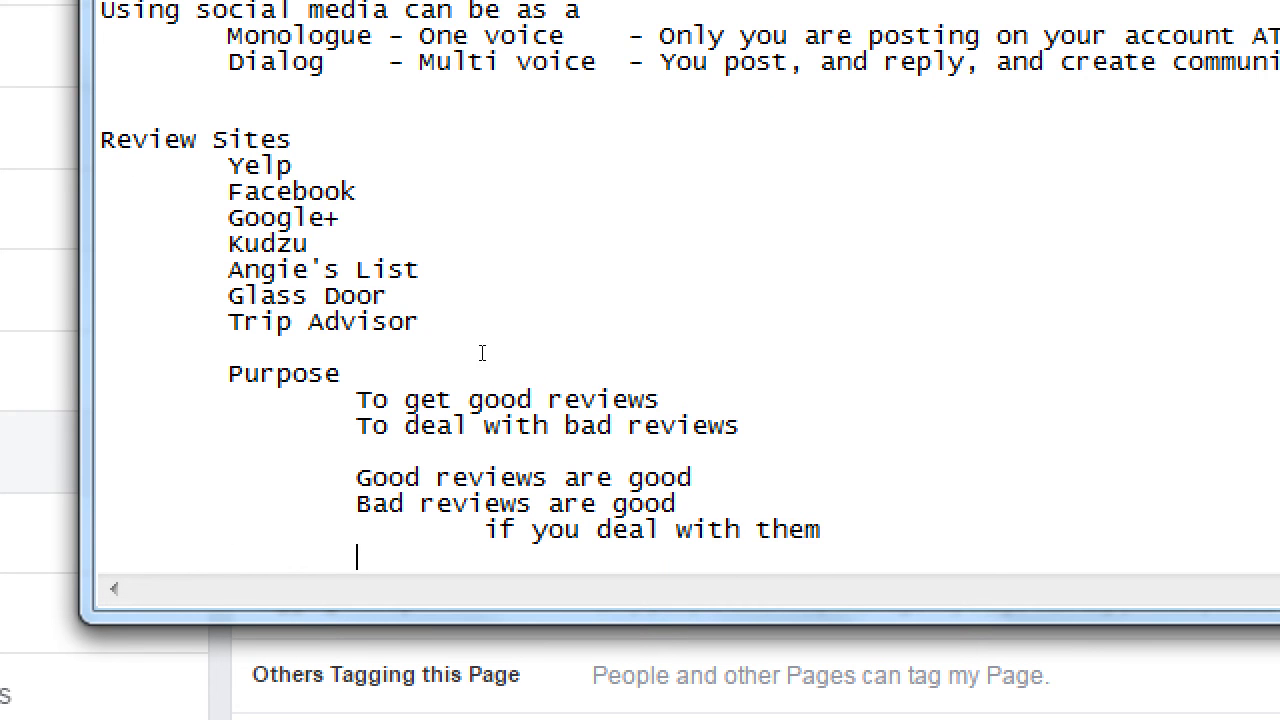
pyautogui.write("Don't bribe to get a ")
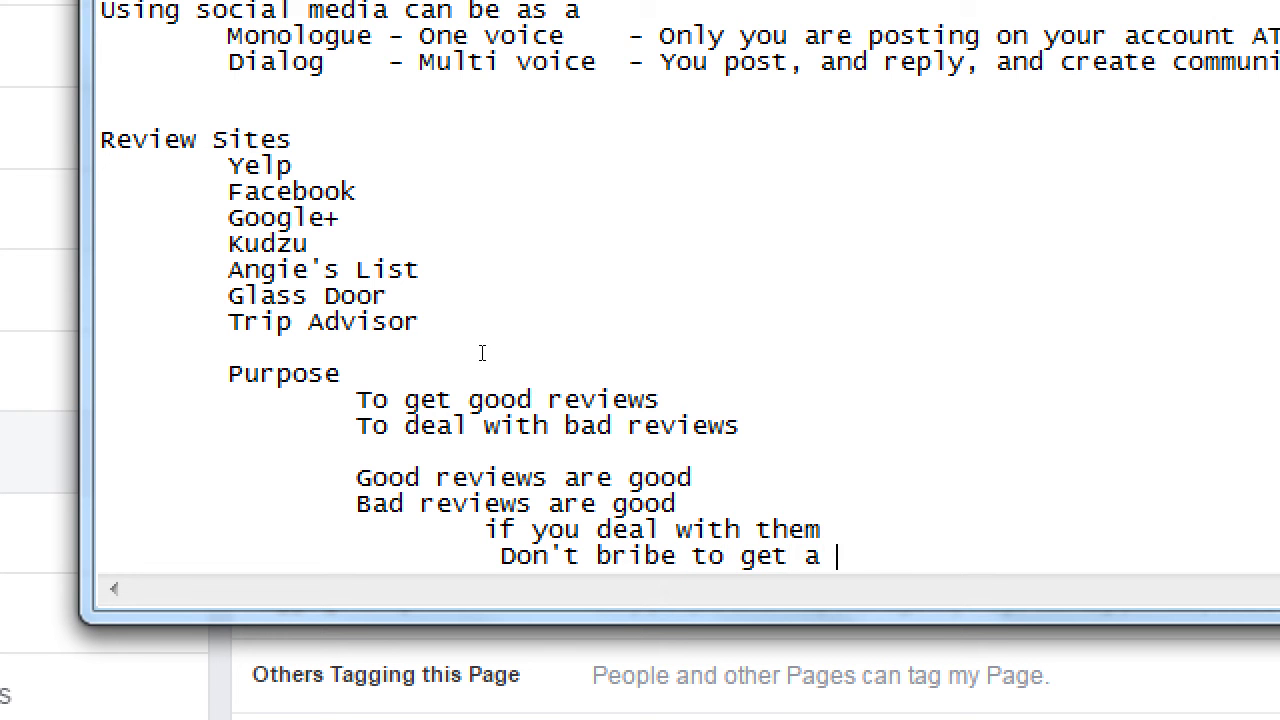
pyautogui.write('good re')
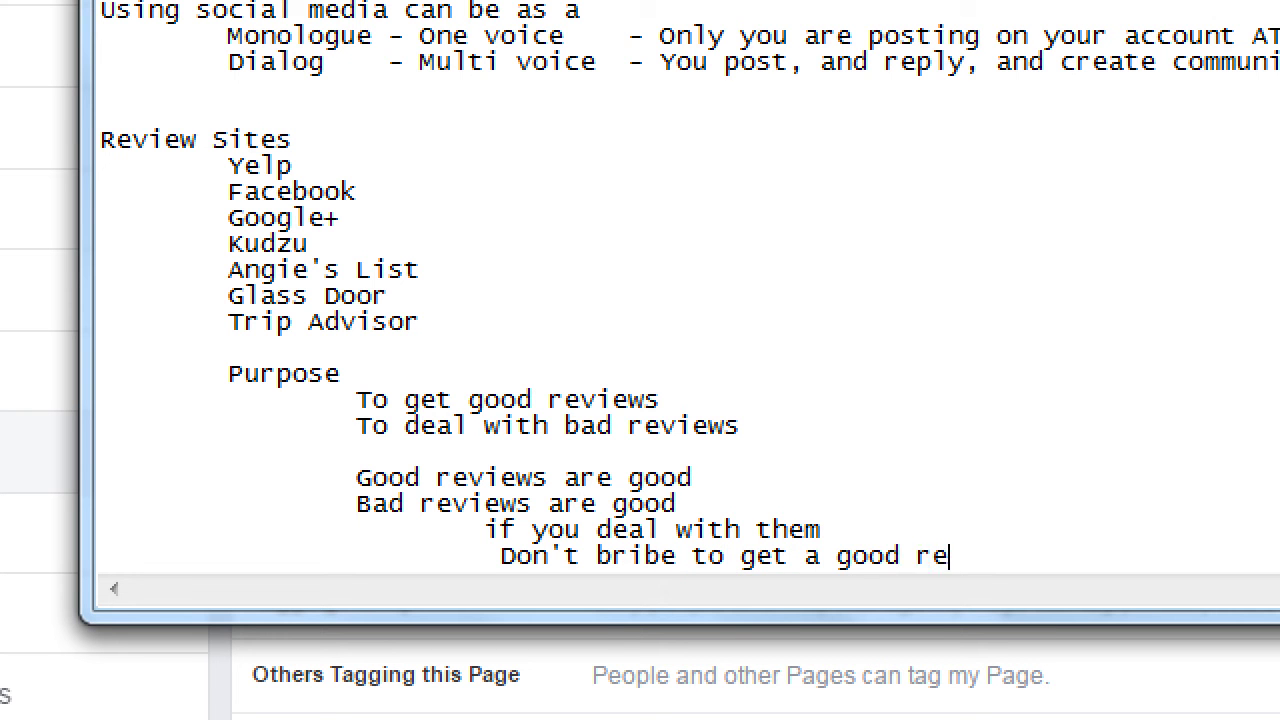
pyautogui.write('-reveiw')
pyautogui.press('BackSpace')
pyautogui.press('BackSpace')
pyautogui.press('BackSpace')
pyautogui.write('iew')
# Add the tip "Acknowldge the problem" on the next line, aligned with the bribery tip
pyautogui.press('Return')
pyautogui.press('Tab')
pyautogui.press('Tab')
pyautogui.press('Tab')
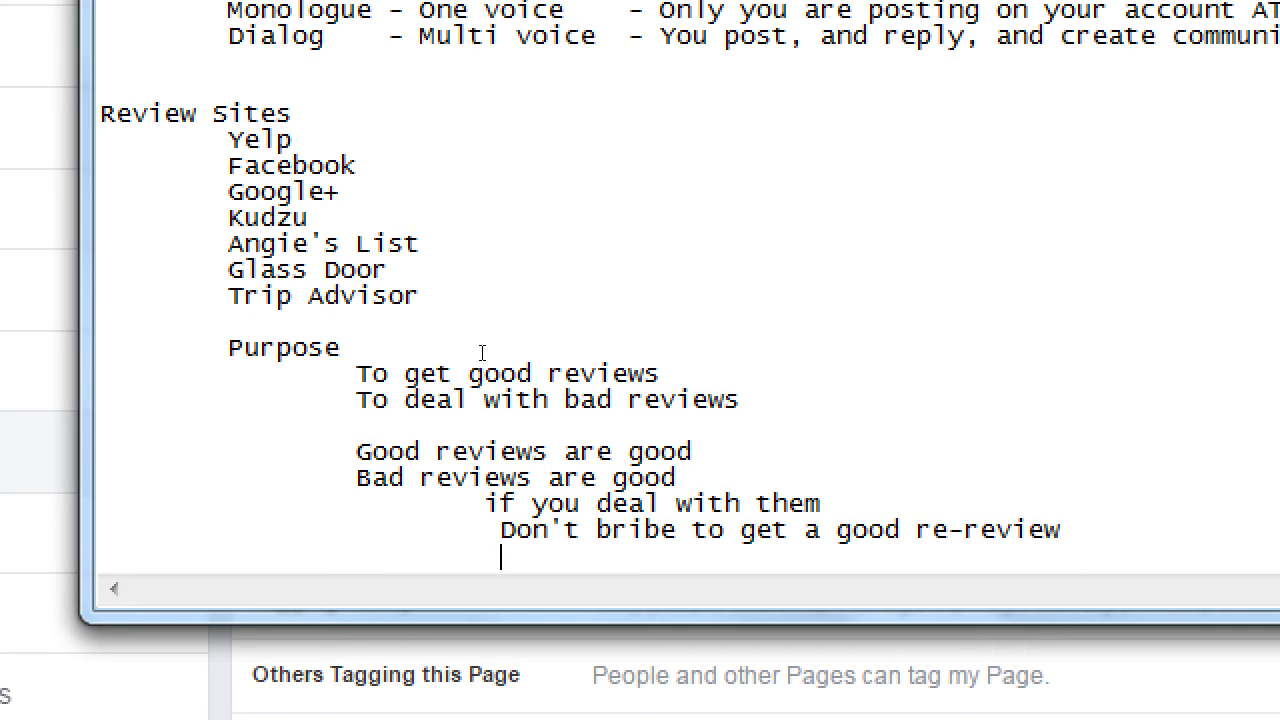
pyautogui.write("'")
pyautogui.press('BackSpace')
pyautogui.write('Acknowldeg')
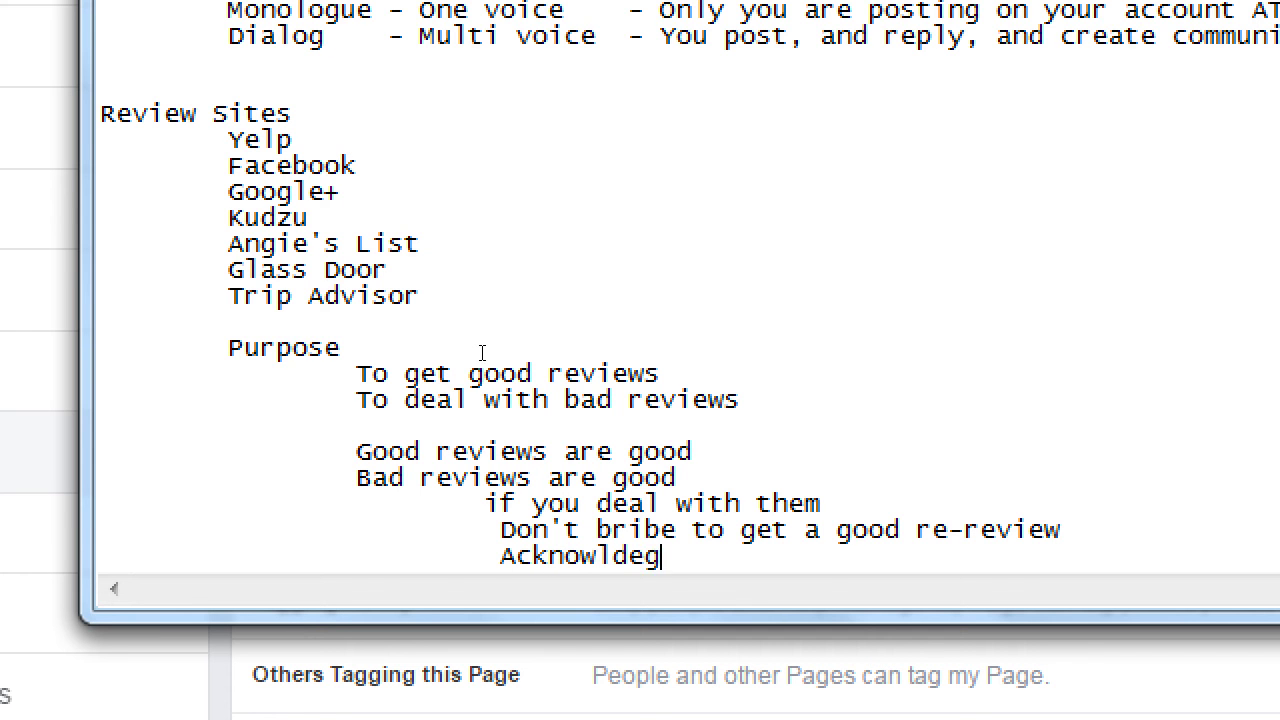
pyautogui.press('BackSpace')
pyautogui.press('BackSpace')
pyautogui.write('ge the prb')
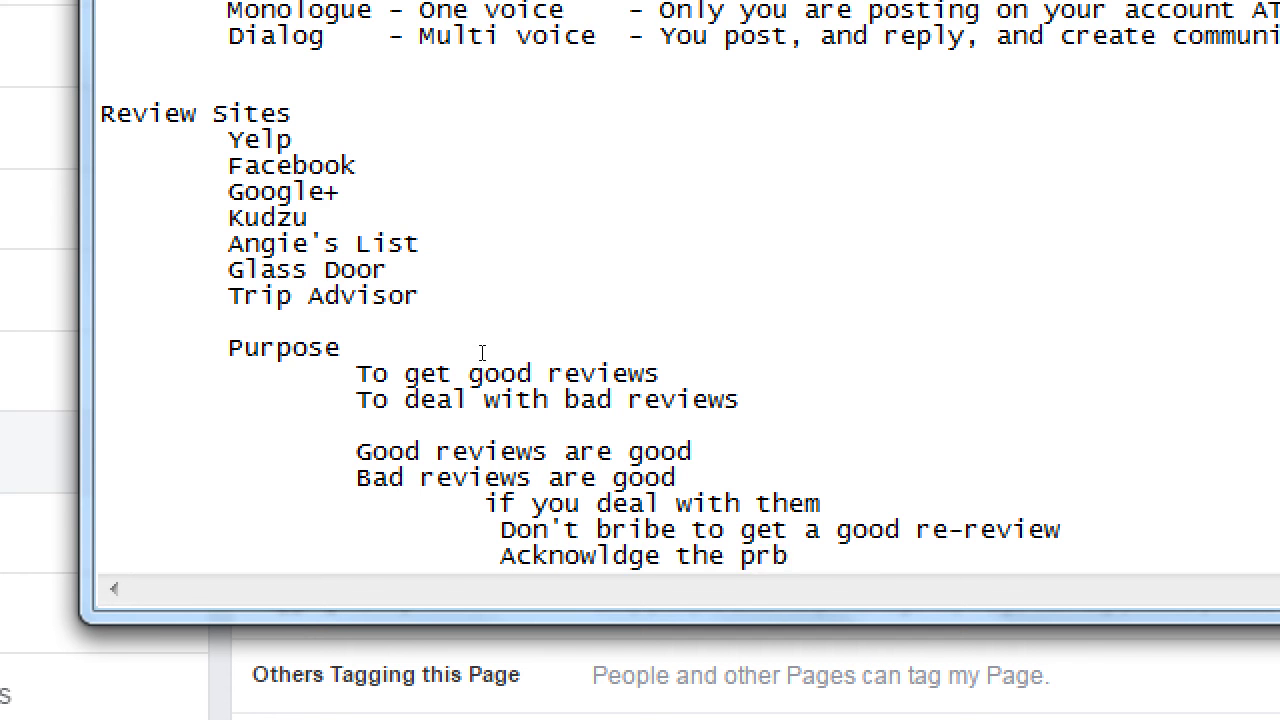
pyautogui.press('BackSpace')
pyautogui.write('oblem')
# Add the tip "Offer concrete solutions" at the same indentation in the bad reviews list
pyautogui.press('Return')
pyautogui.press('Tab')
pyautogui.press('Tab')
pyautogui.press('Tab')
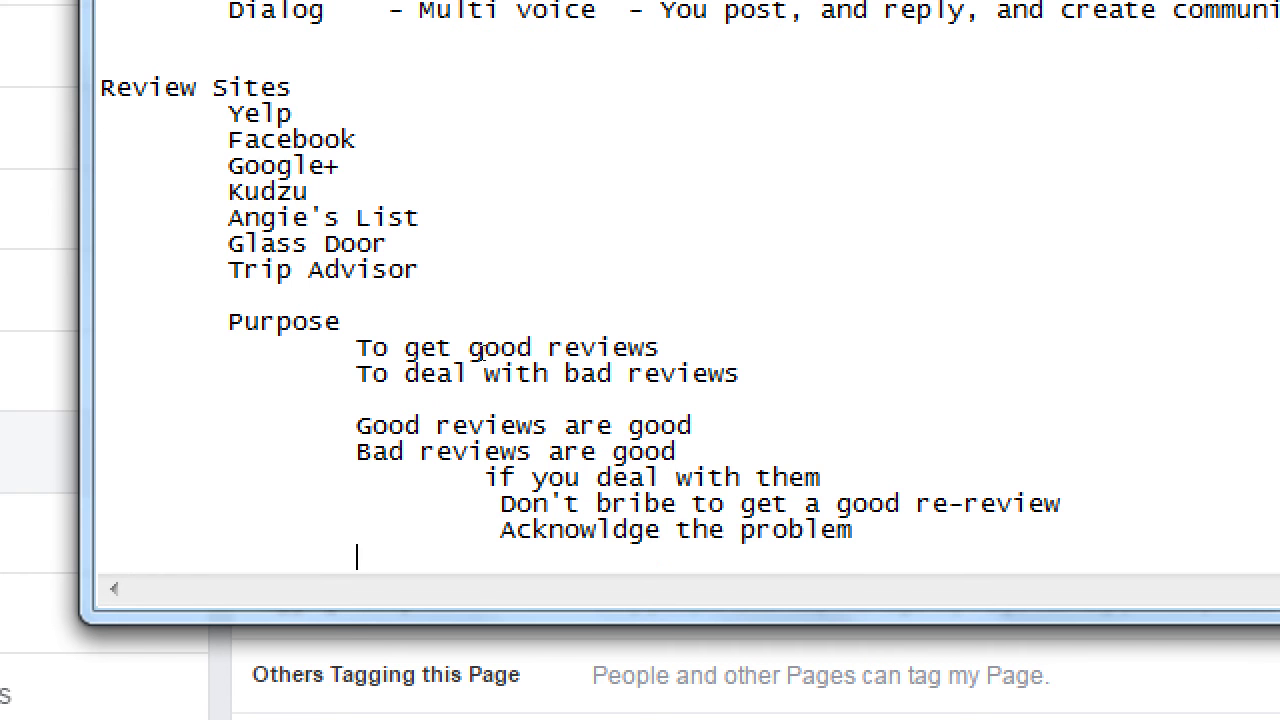
pyautogui.write('Offer concrete solutions')
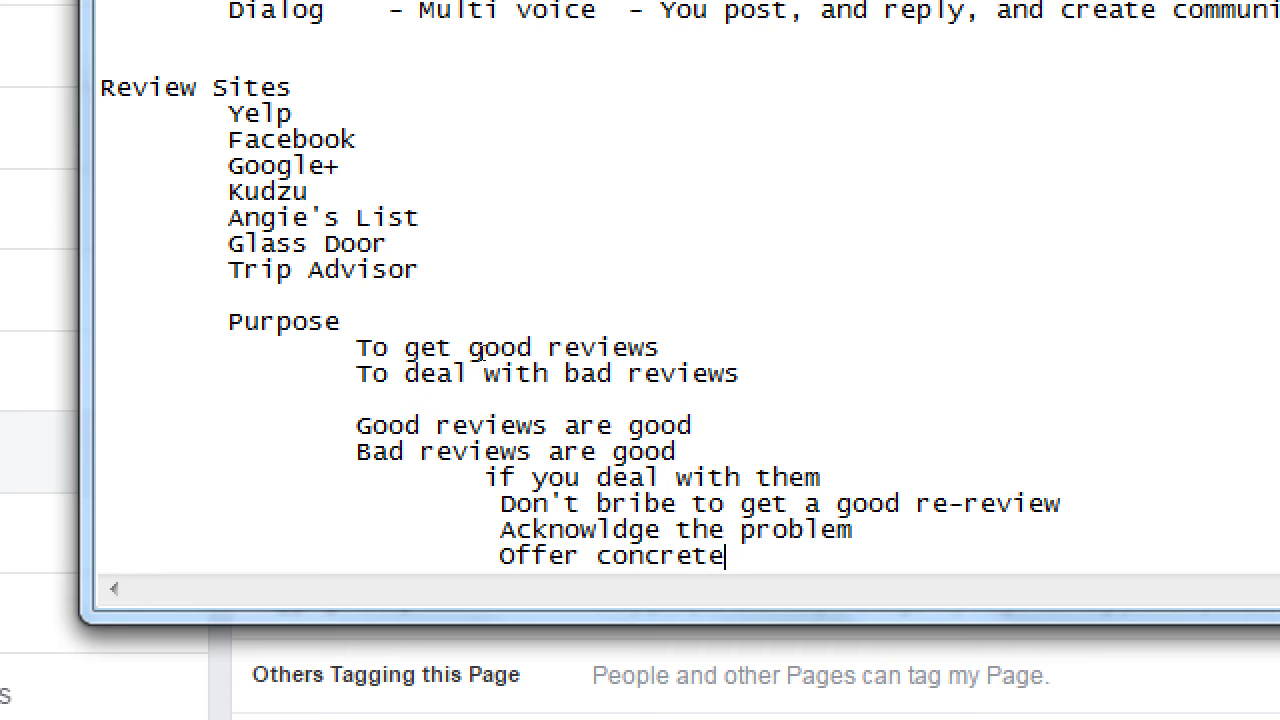
# Finish the bad reviews tips with the line "Ask for another chance" at the same indentation
pyautogui.press('Return')
pyautogui.press('Tab')
pyautogui.press('Tab')
pyautogui.press('Tab')
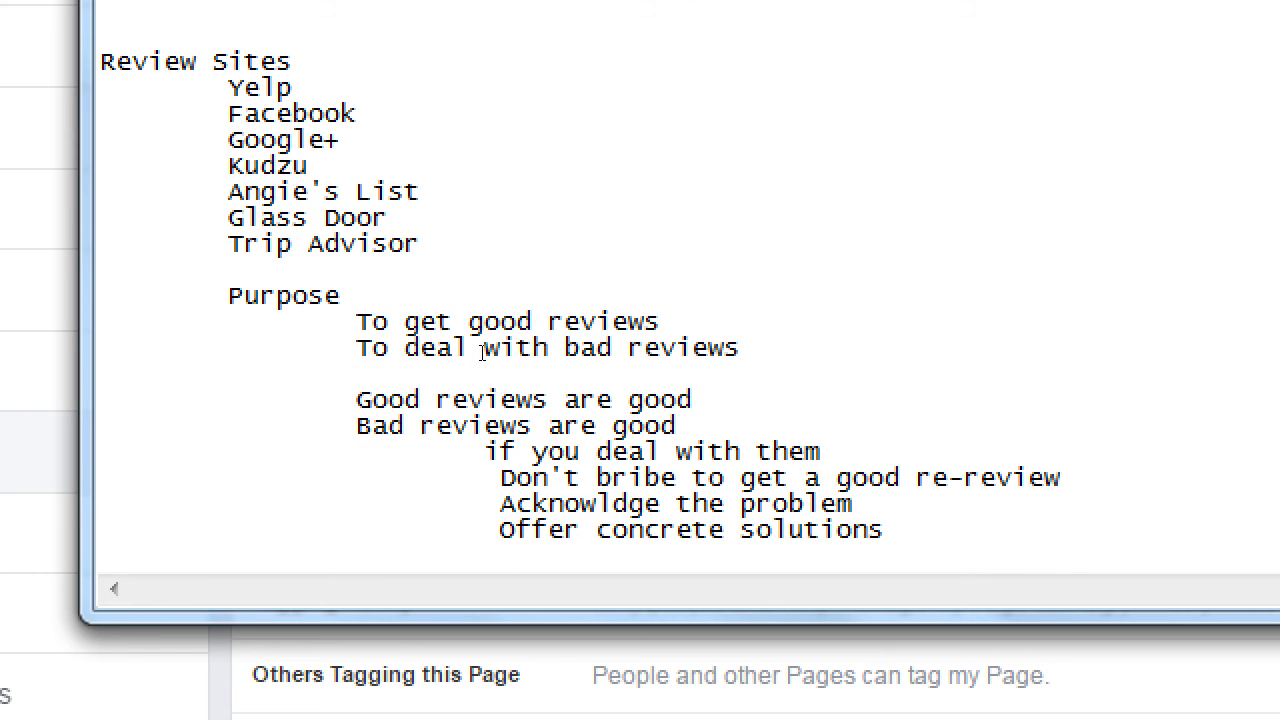
pyautogui.write('Ask for another chance')
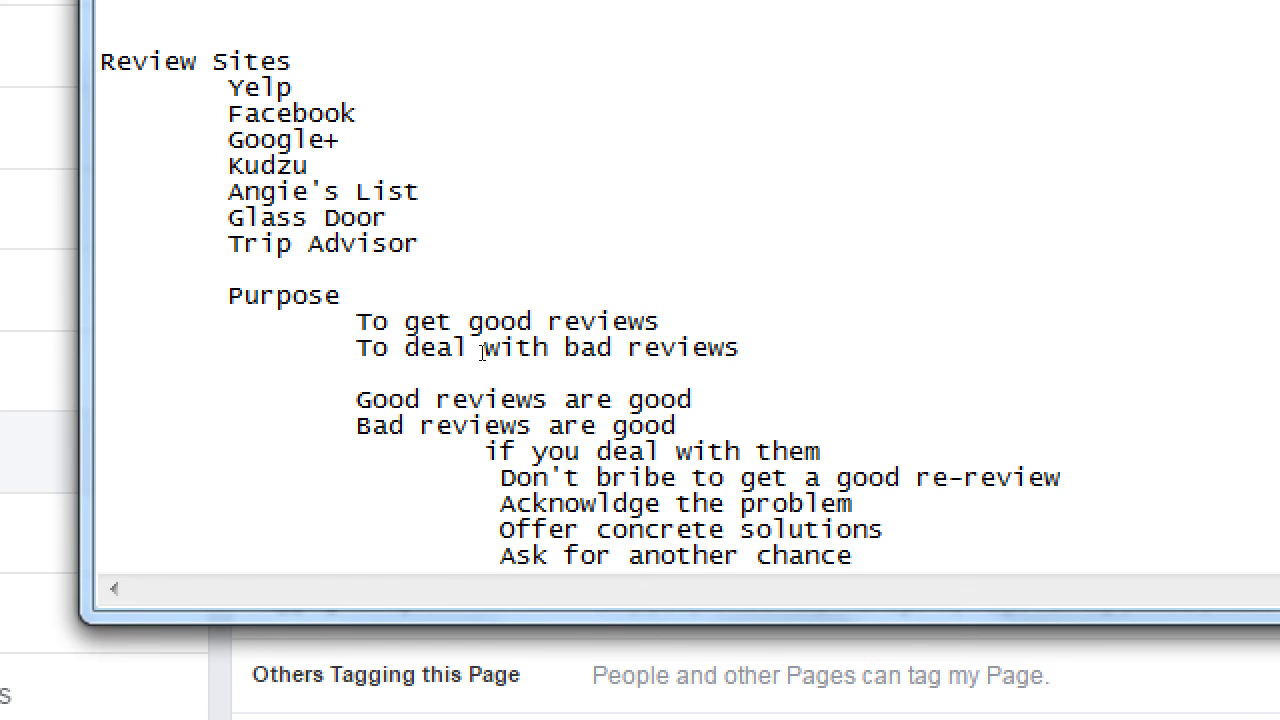
# Add the tip "Reply in public (for bad or good reviews)" below "Ask for another chance", aligned with the other tips
pyautogui.press('Return')
pyautogui.press('Tab')
pyautogui.press('Tab')
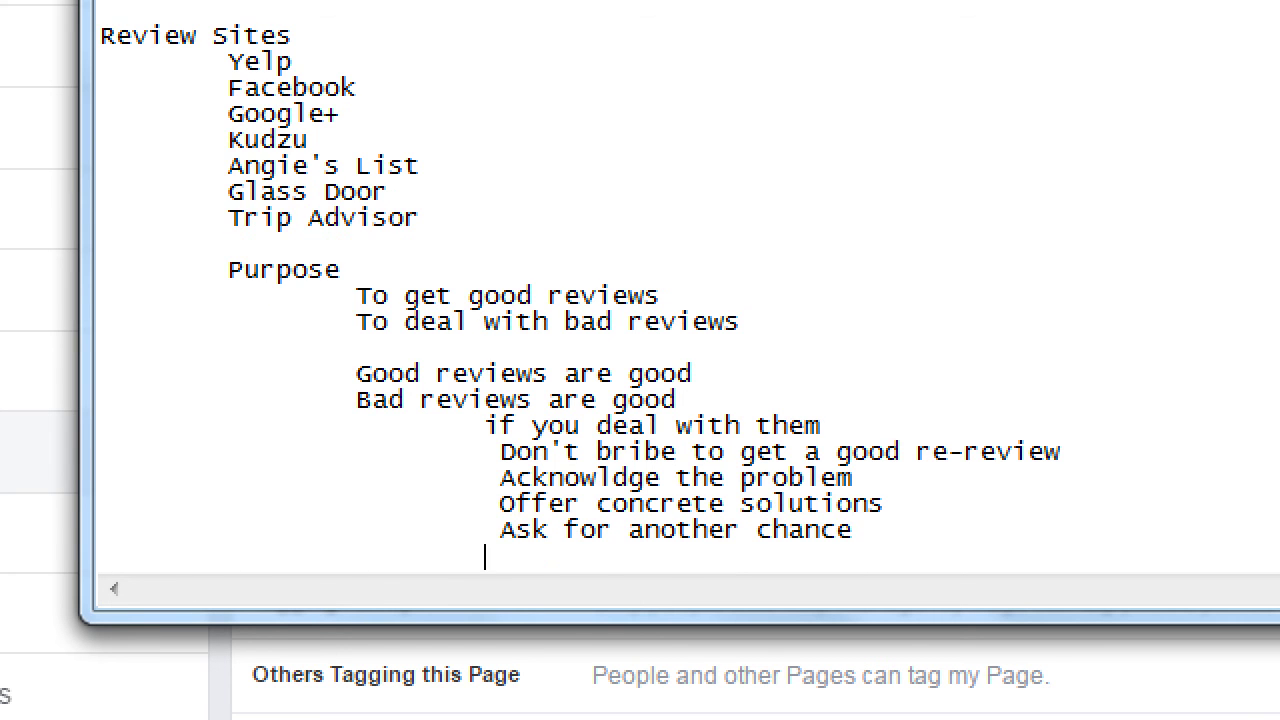
pyautogui.write('Do')
pyautogui.press('BackSpace')
pyautogui.press('BackSpace')
pyautogui.press('BackSpace')
pyautogui.write('Reply in public')
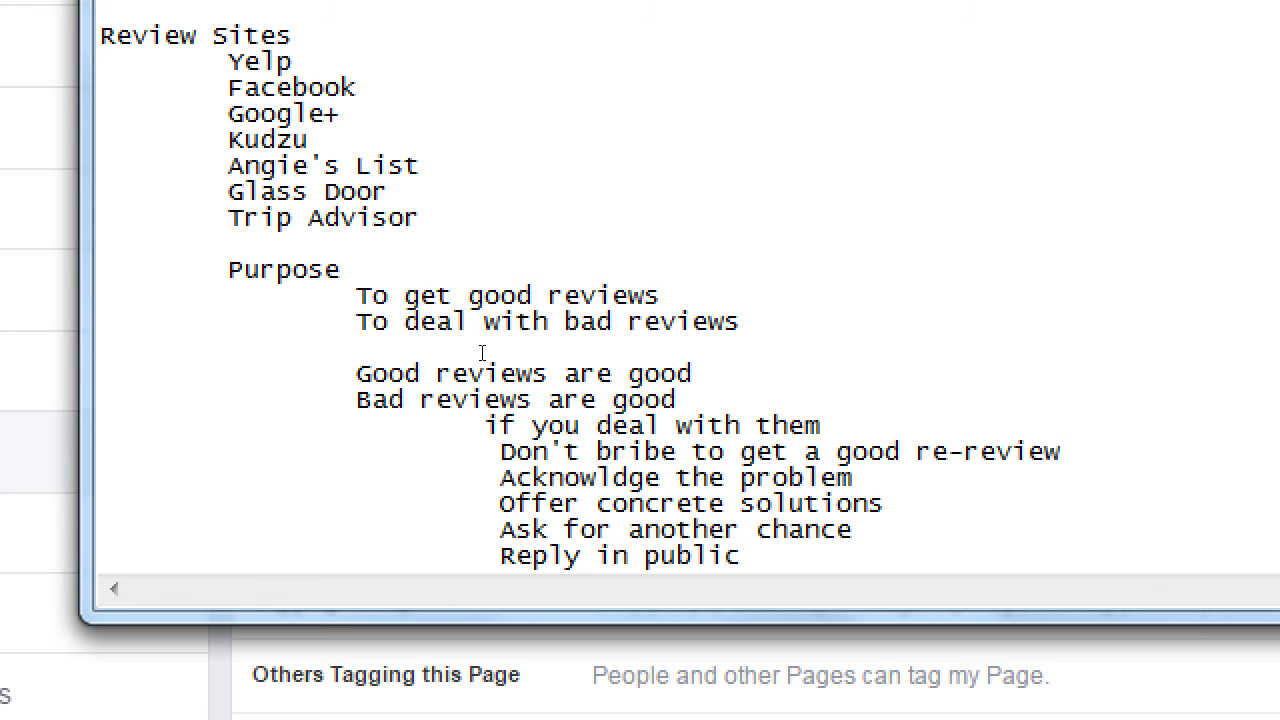
pyautogui.write('(for bad or go')
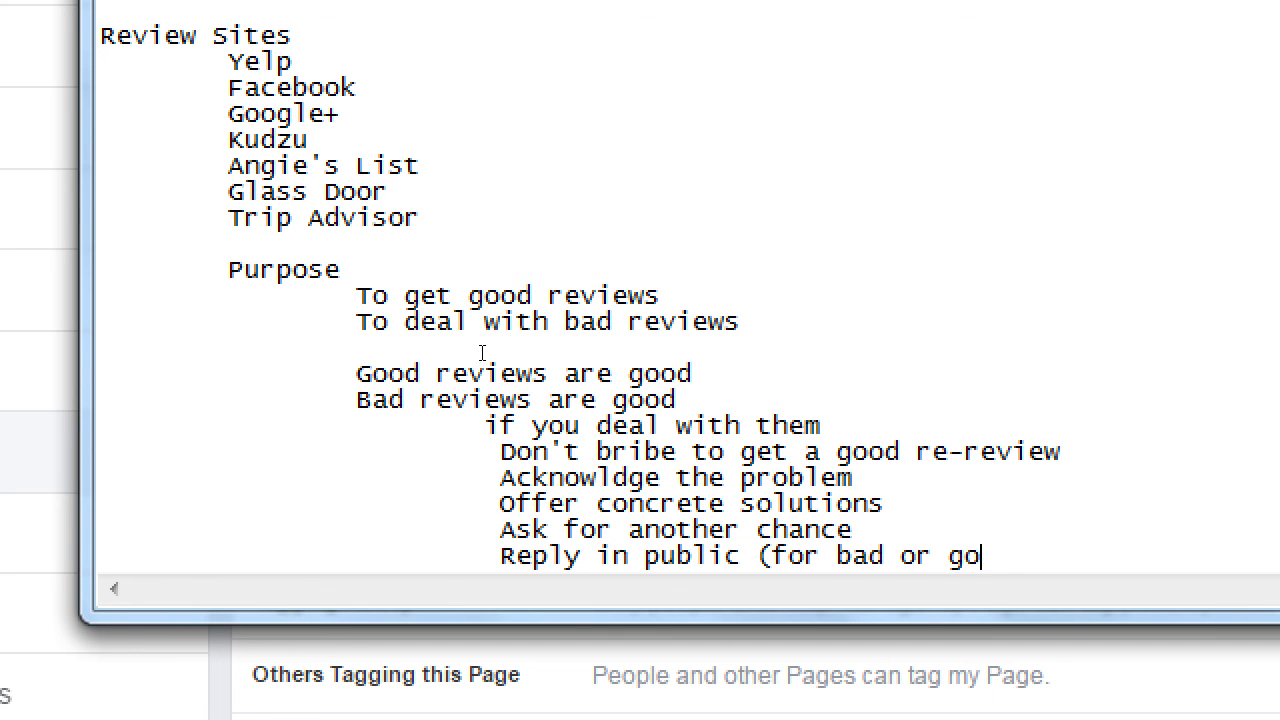
pyautogui.write('od reviews)')
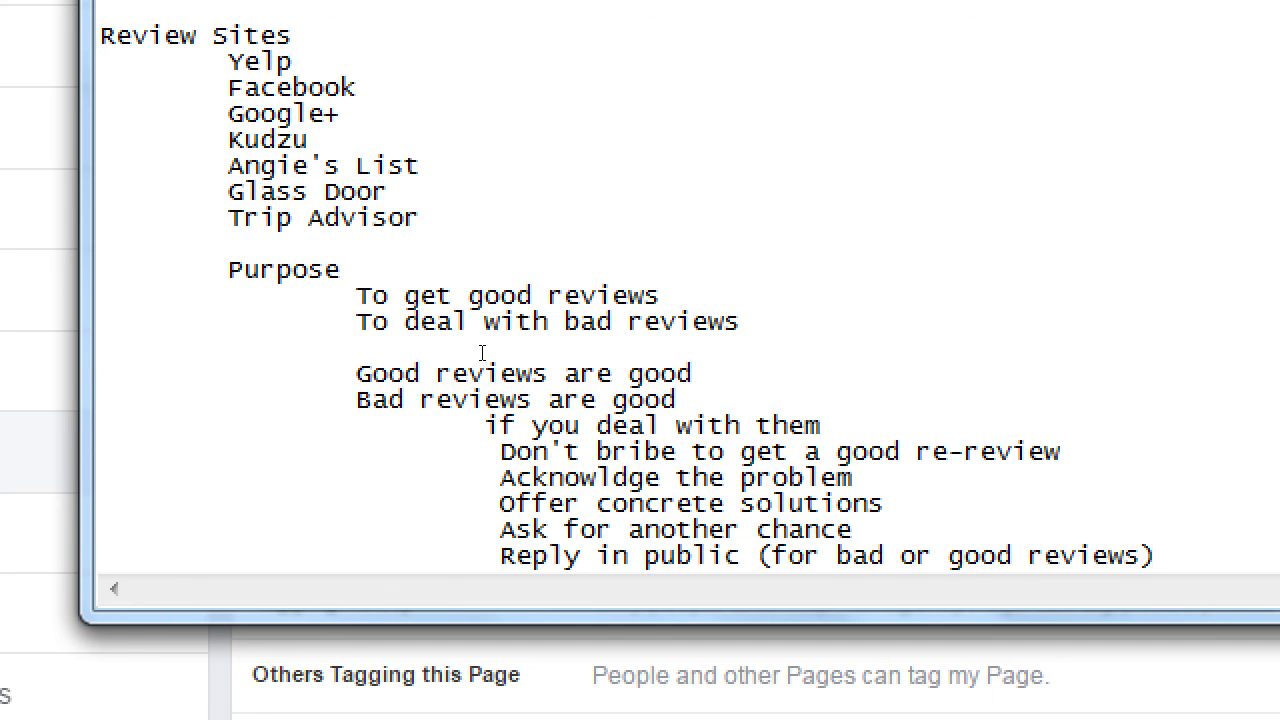
# Insert a new indented line between "Good reviews are good" and "Bad reviews are good"
pyautogui.press('Up')
pyautogui.press('Up')
pyautogui.press('Up')
pyautogui.press('Up')
pyautogui.press('Up')
pyautogui.press('Up')
pyautogui.press('Return')
pyautogui.press('Tab')
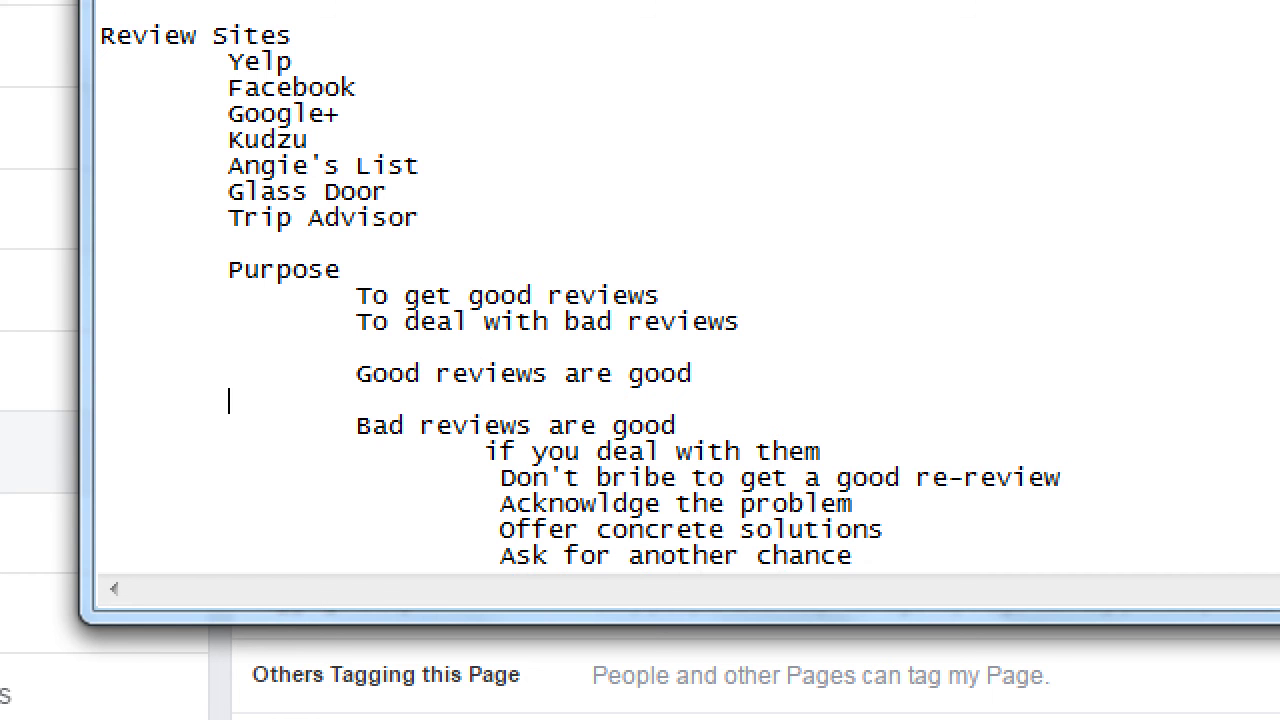
pyautogui.press('Tab')
# Write "THANK PEOPLE FOR THE REVIEWS" on the indented line under "Good reviews are good"
pyautogui.press('Down')
pyautogui.press('Down')
pyautogui.press('Down')
pyautogui.press('Down')
pyautogui.press('Down')
pyautogui.press('Down')
pyautogui.press('Down')
pyautogui.press('Down')
pyautogui.press('Down')
pyautogui.press('Down')
pyautogui.press('Down')
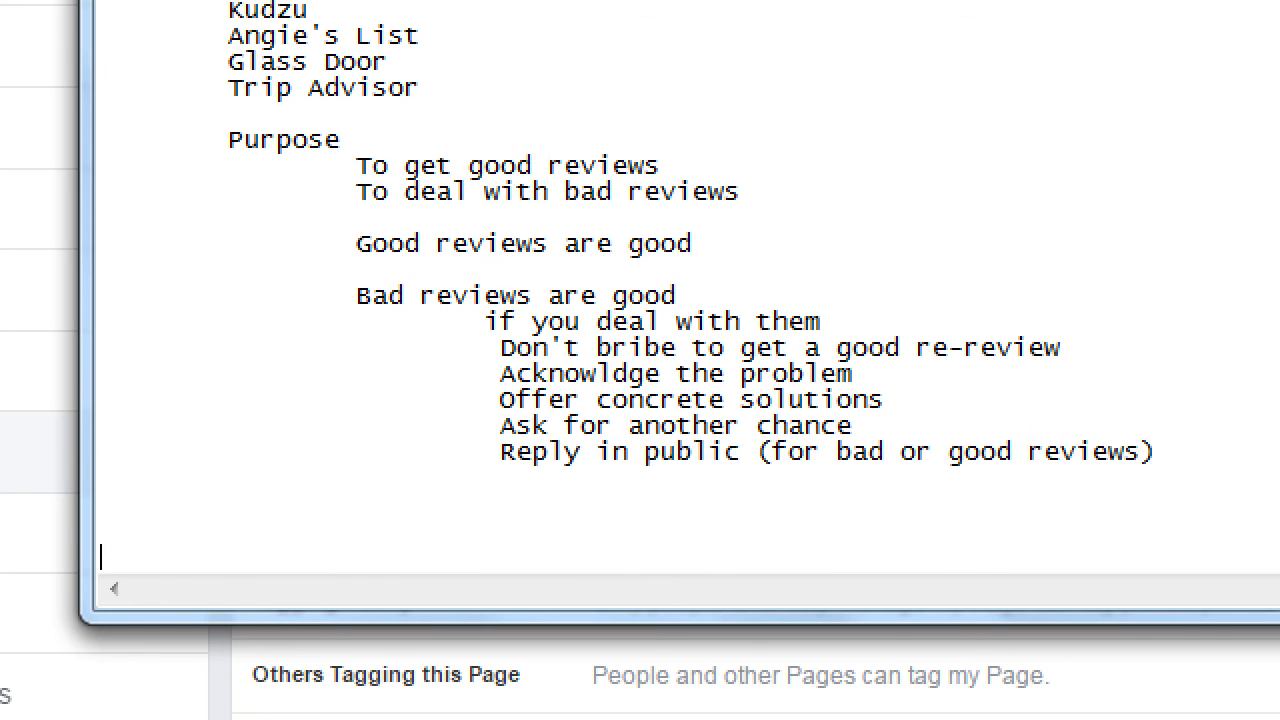
pyautogui.press('Up')
pyautogui.press('Up')
pyautogui.press('Up')
pyautogui.press('Up')
pyautogui.press('Up')
pyautogui.press('Up')
pyautogui.press('Up')
pyautogui.press('Up')
pyautogui.press('Up')
pyautogui.press('Up')
pyautogui.press('Up')
pyautogui.press('Up')
pyautogui.press('Down')
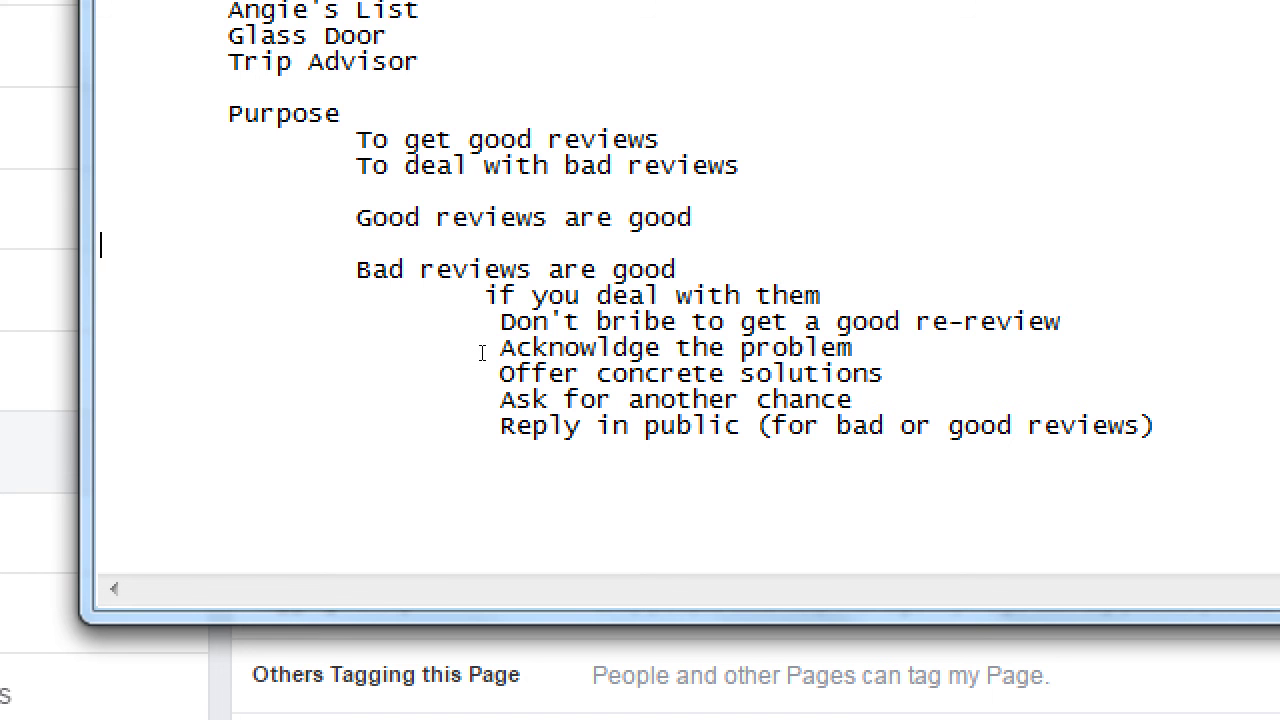
pyautogui.press('End')
pyautogui.write('THANK PEOP')
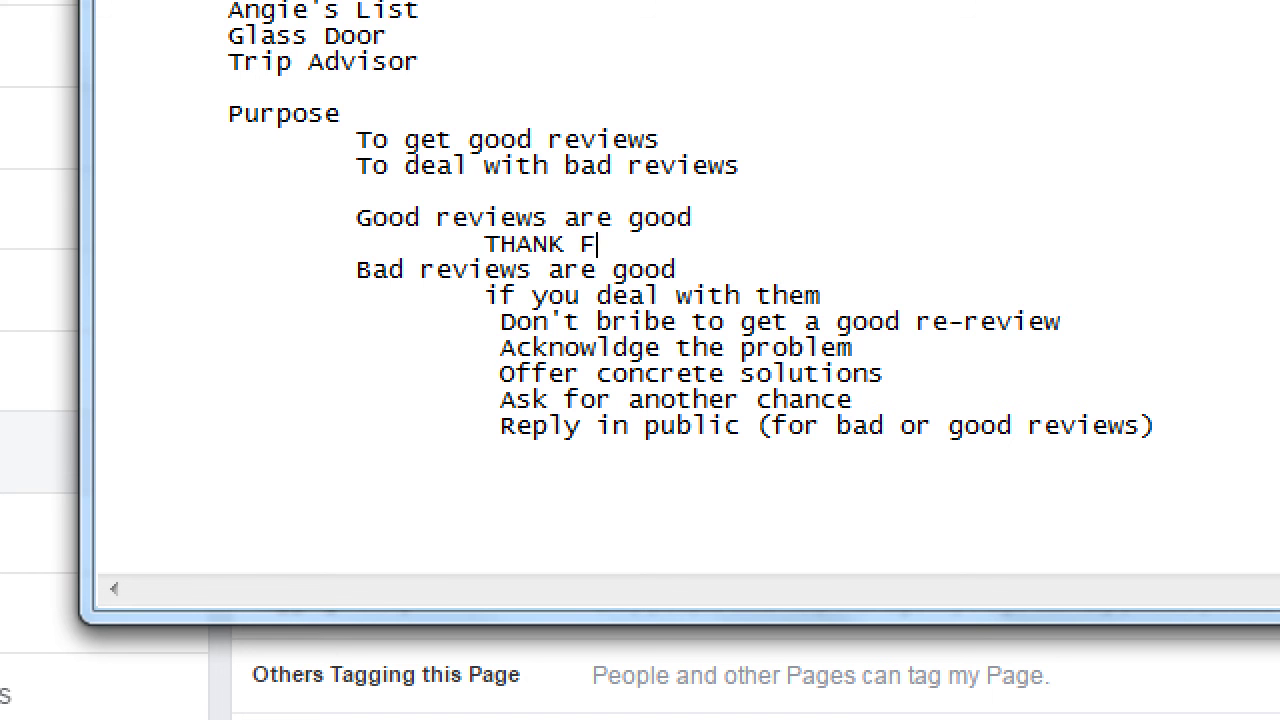
pyautogui.write('LE FOR THE REVIEWS')
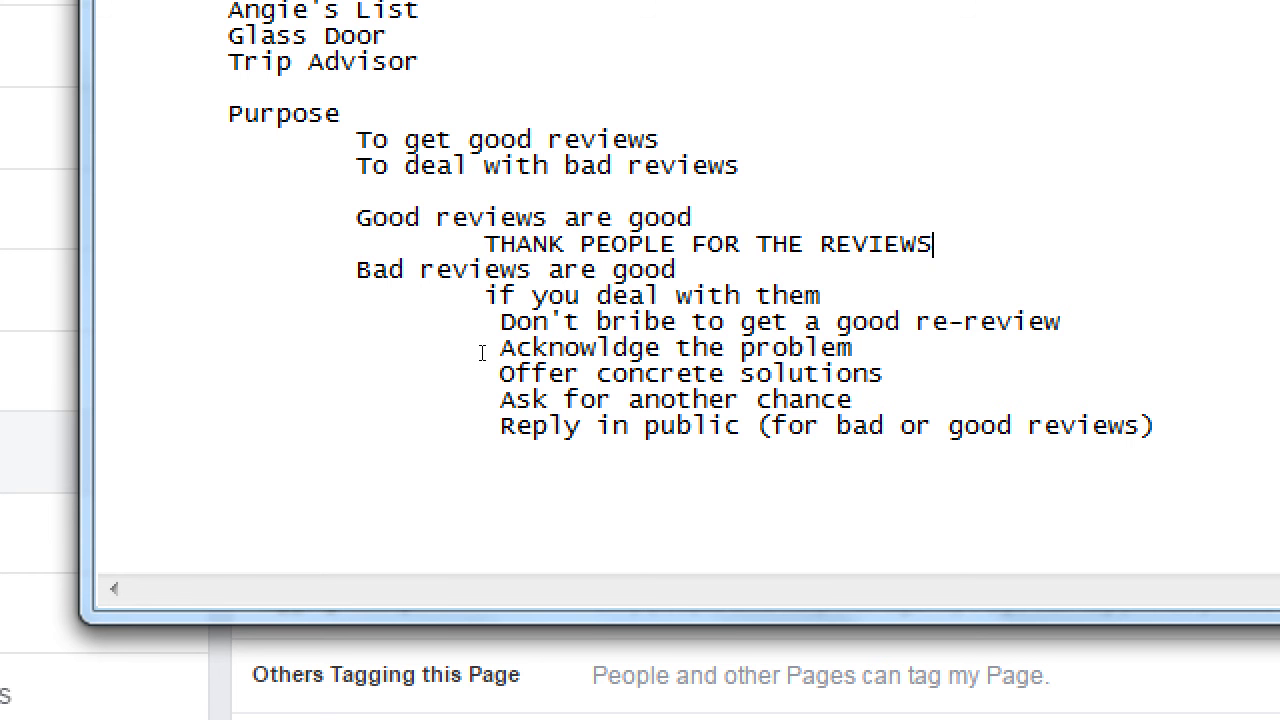
# Switch back to the Facebook Page settings and save the Reviews setting with visitors allowed to review the Page
pyautogui.press('super+minus')
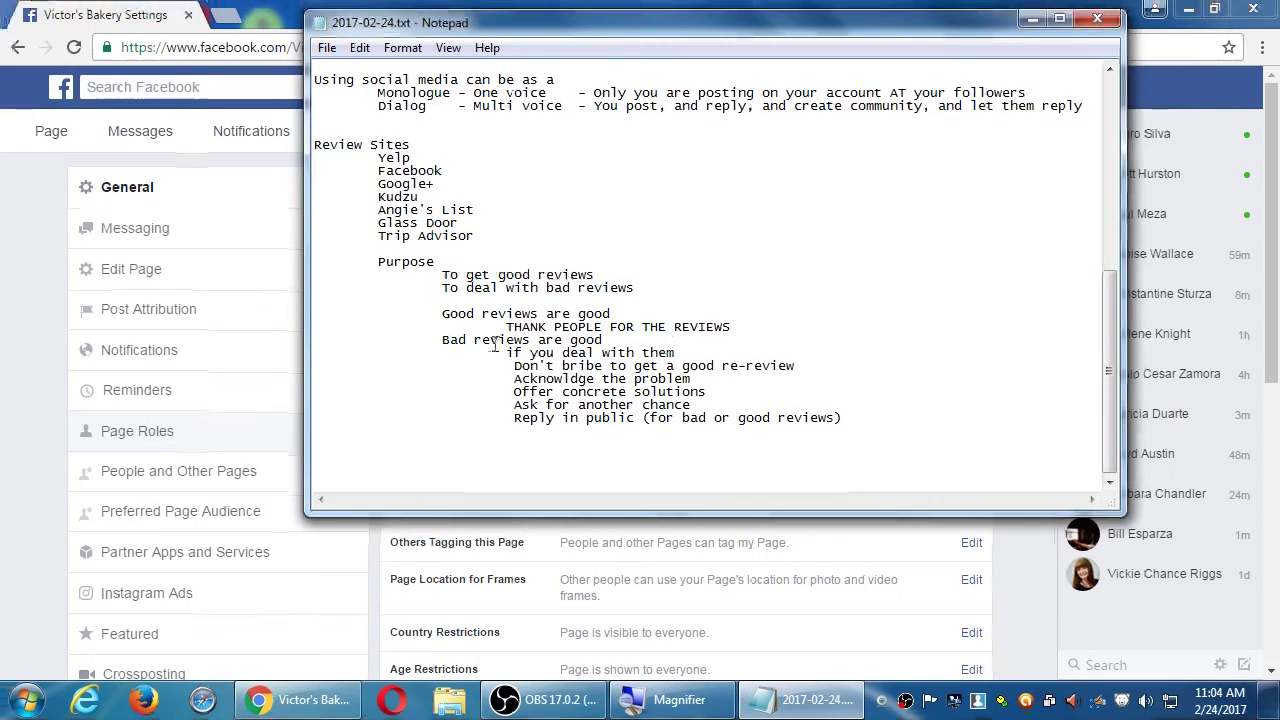
pyautogui.click(1036, 586)
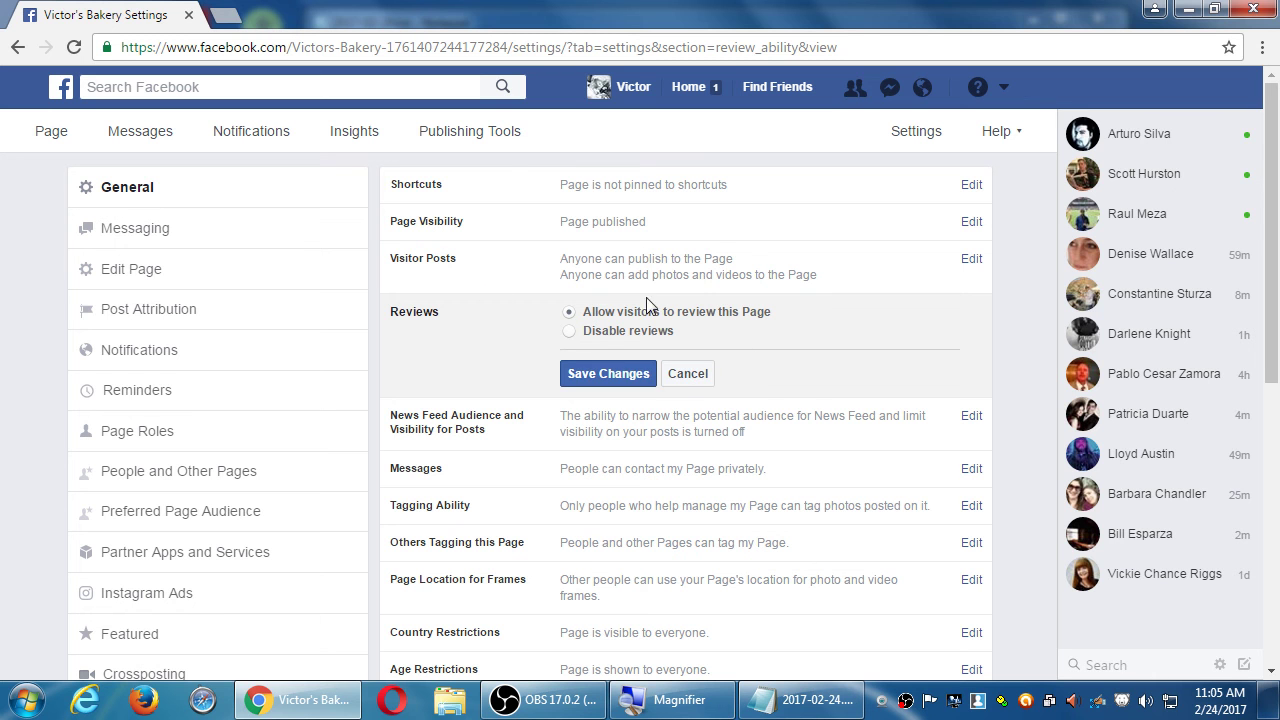
pyautogui.click(598, 375)
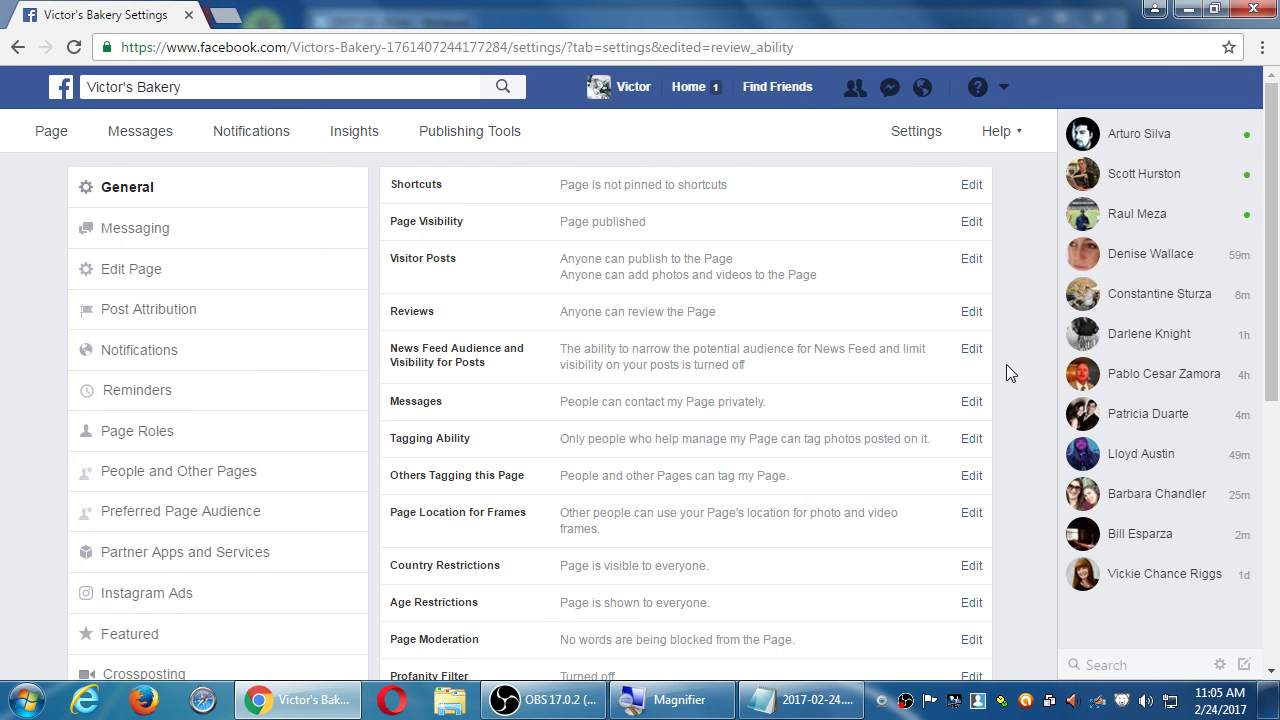
# Allow News Feed audience selection and post visibility options for the Page and save the change
pyautogui.press('super+plus')
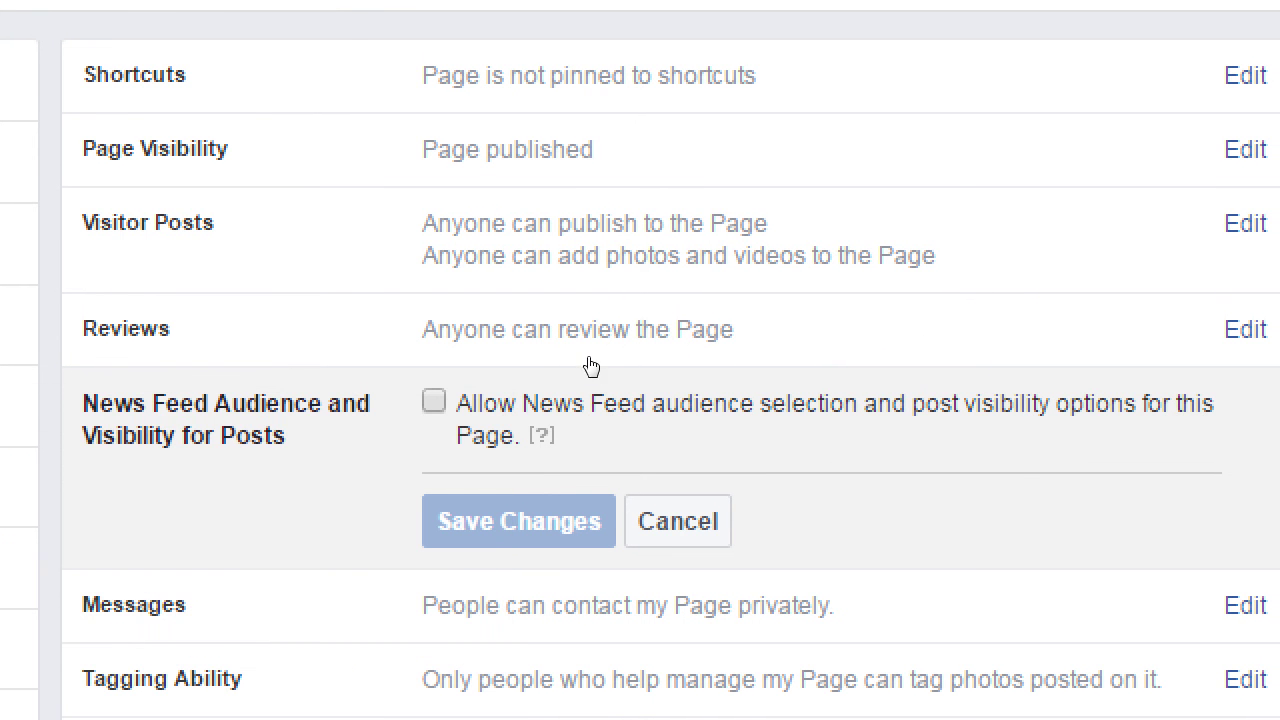
pyautogui.press('space')
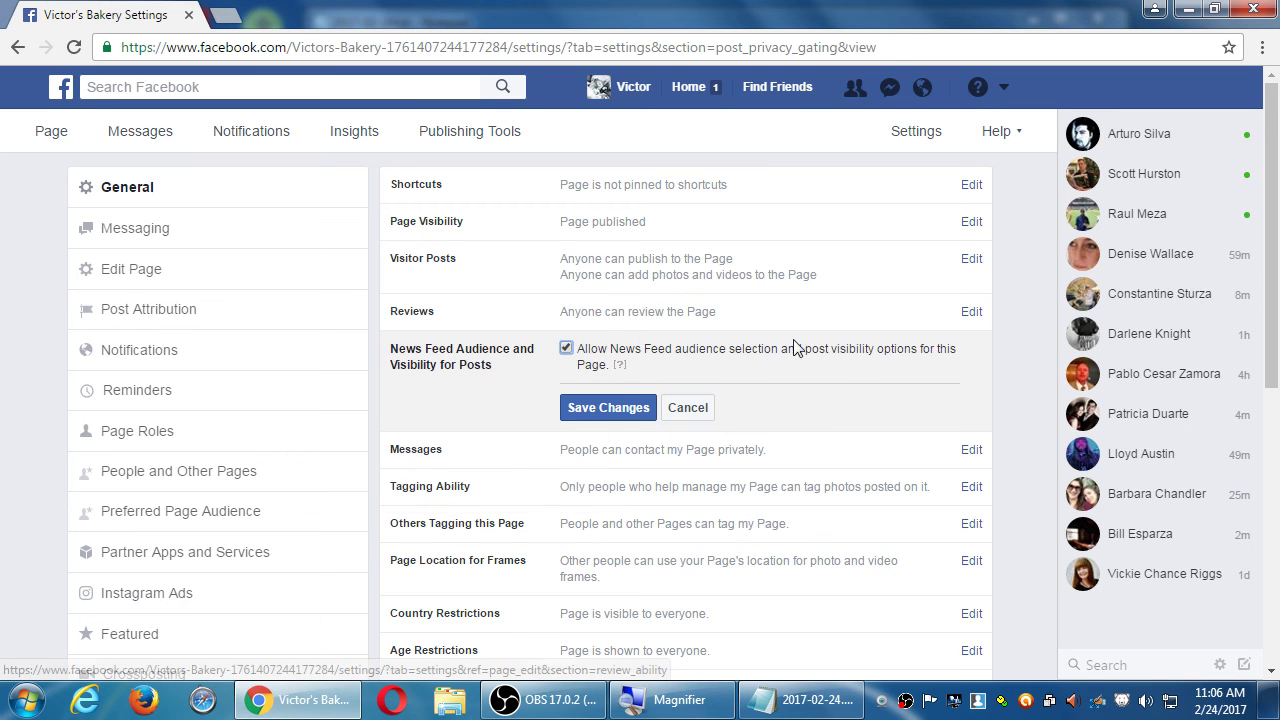
pyautogui.click(614, 409)
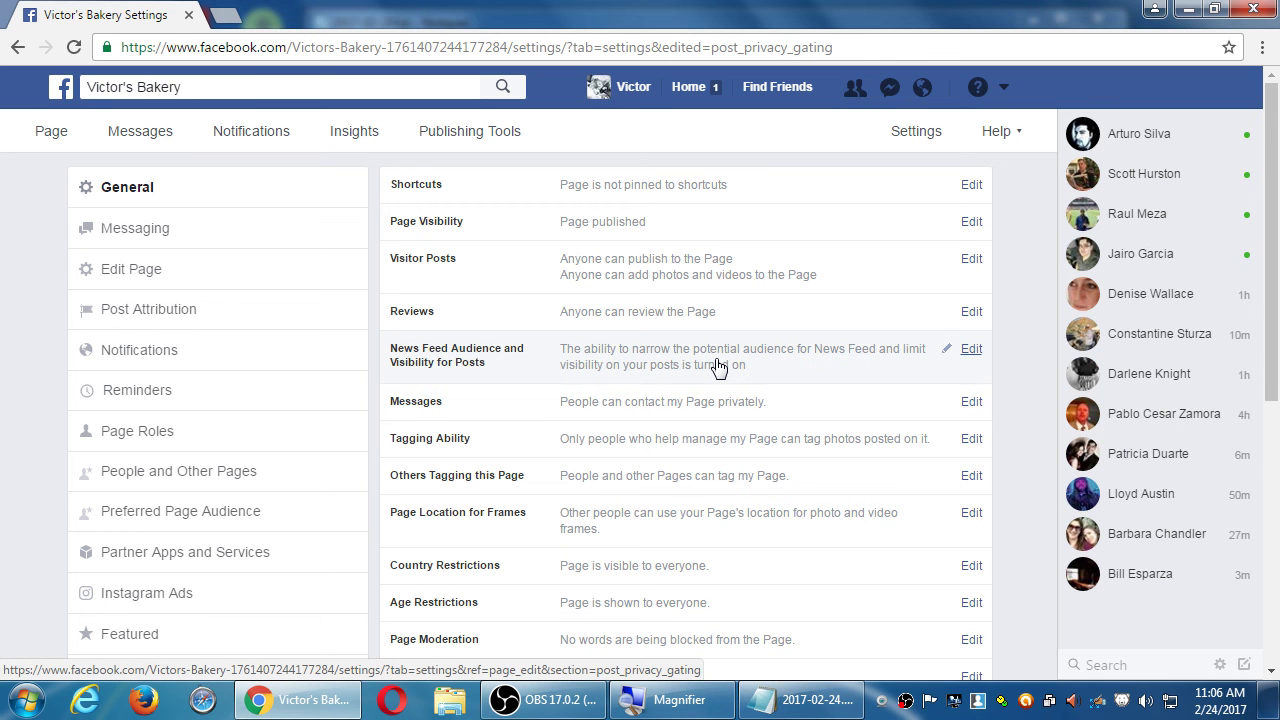
# Switch to the OBS window
pyautogui.click(578, 702)
pyautogui.click(572, 701)
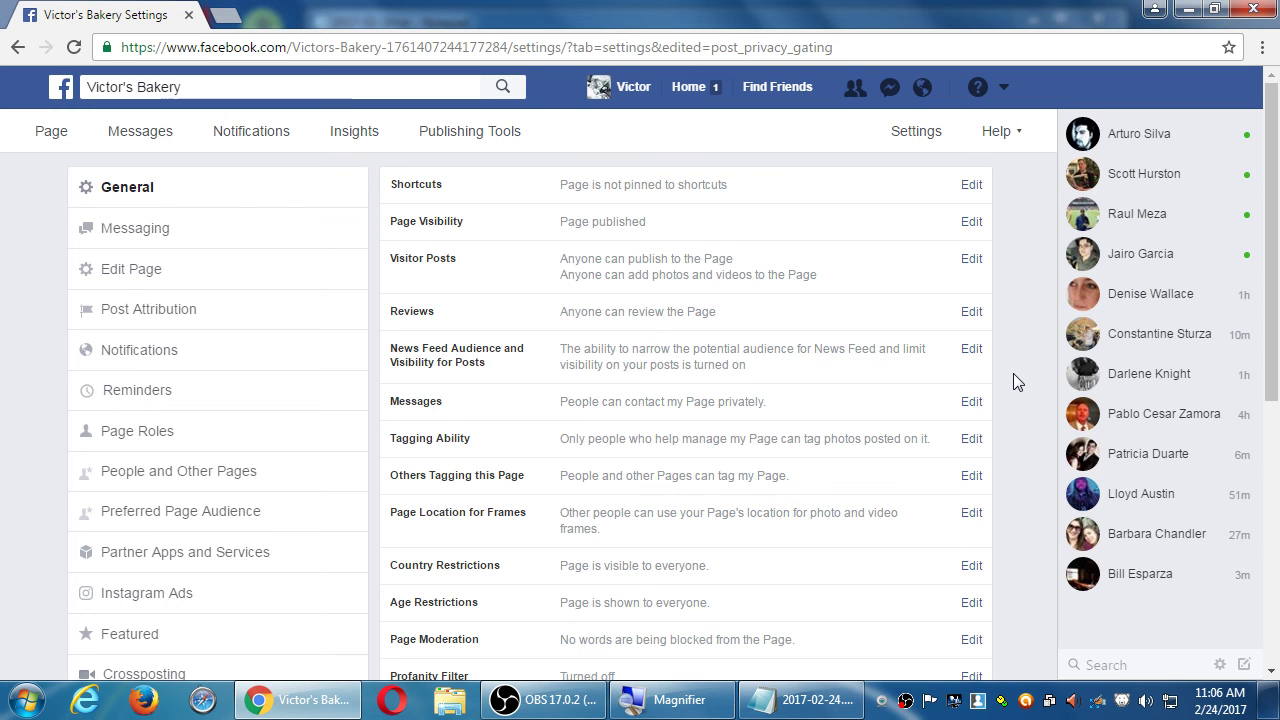
pyautogui.click(562, 702)
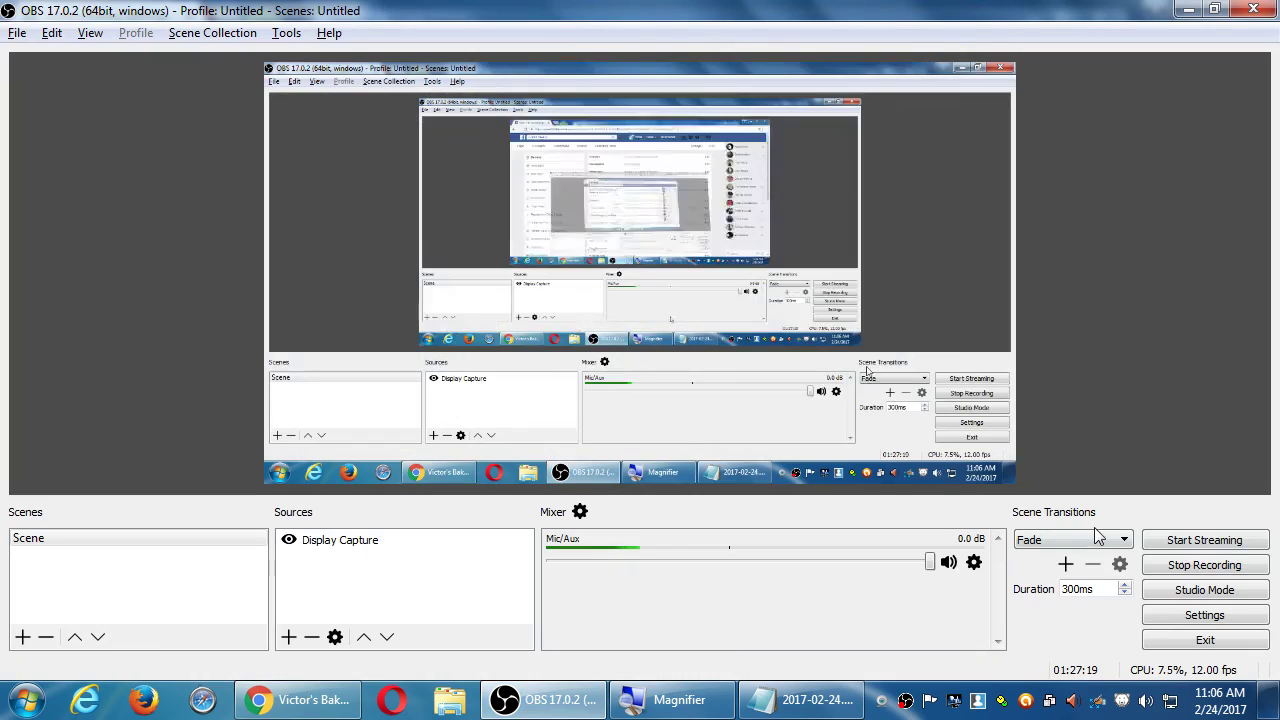